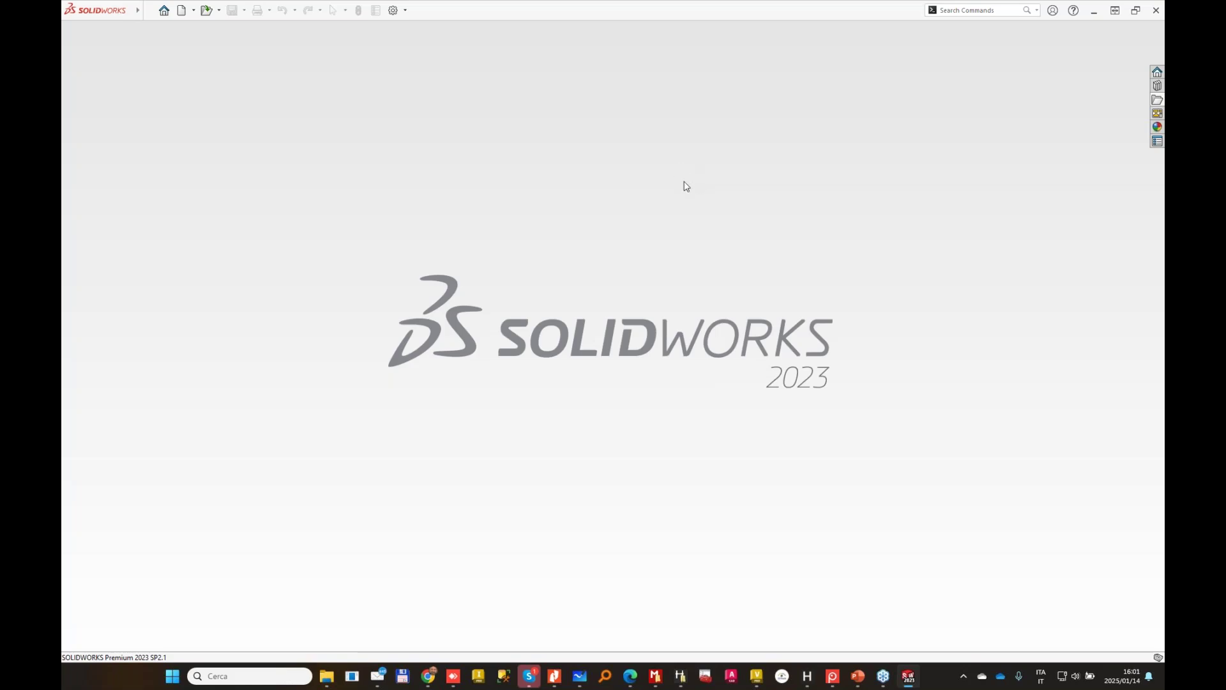
Switch to the AutoAssemblyCircuit.dwg drawing in HyDraw CAD, maximize its window and clear the current selection.
{"action": "mouse_move", "coordinate": [809, 680]}
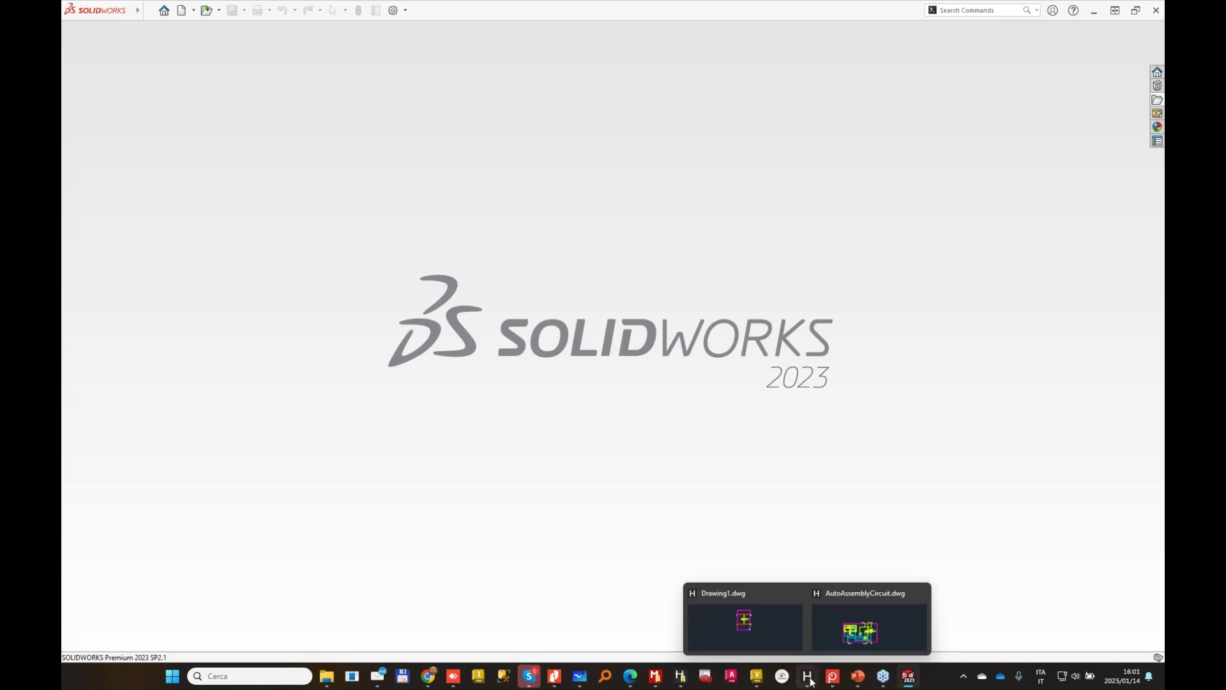
{"action": "left_click", "coordinate": [841, 610]}
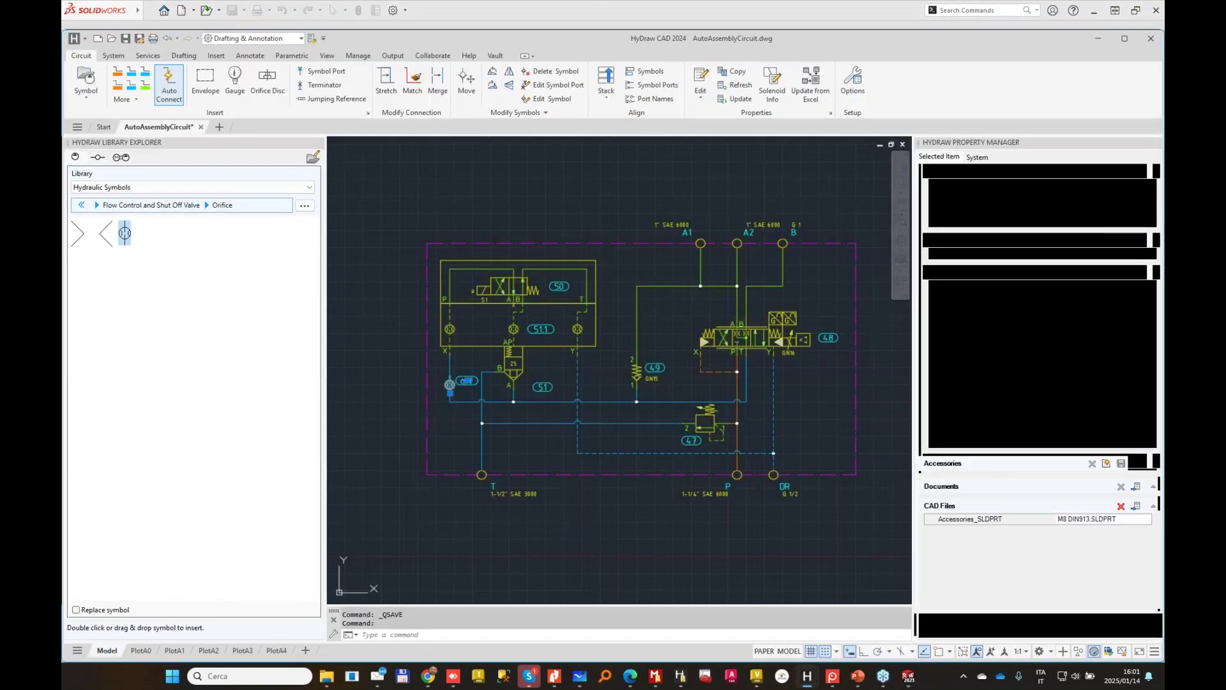
{"action": "left_click", "coordinate": [1125, 39]}
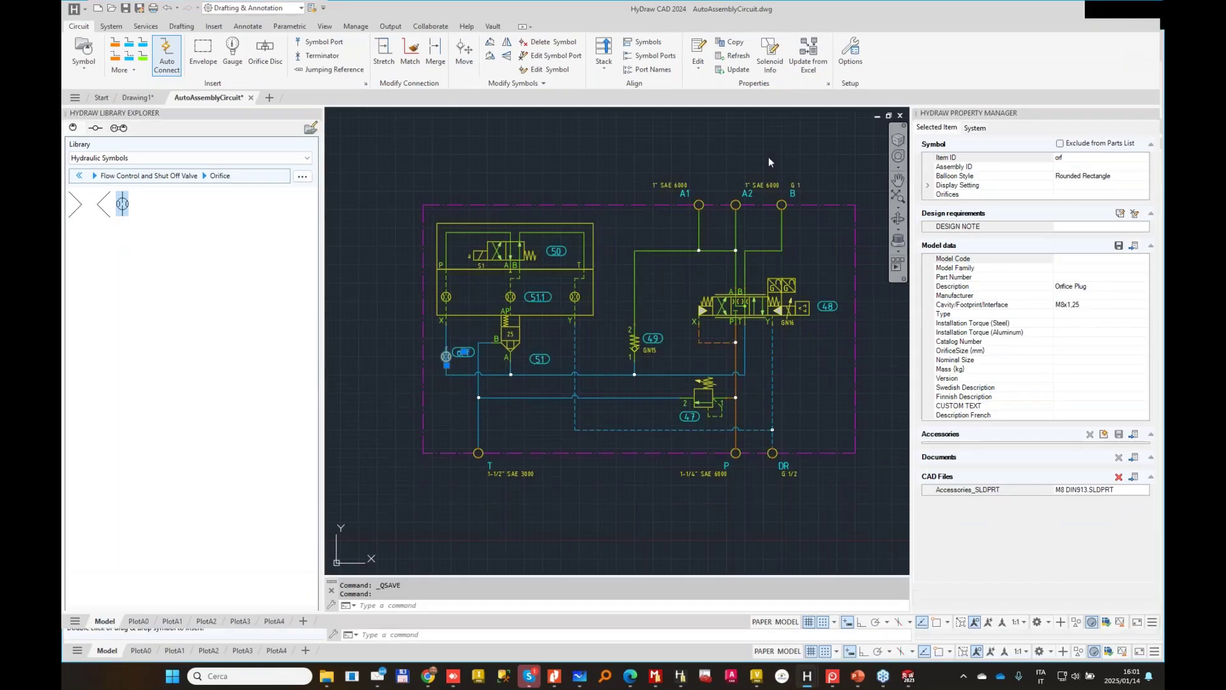
{"action": "middle_click_drag", "start_coordinate": [606, 236], "coordinate": [548, 208]}
{"action": "key", "text": "Escape"}
{"action": "key", "text": "Escape"}
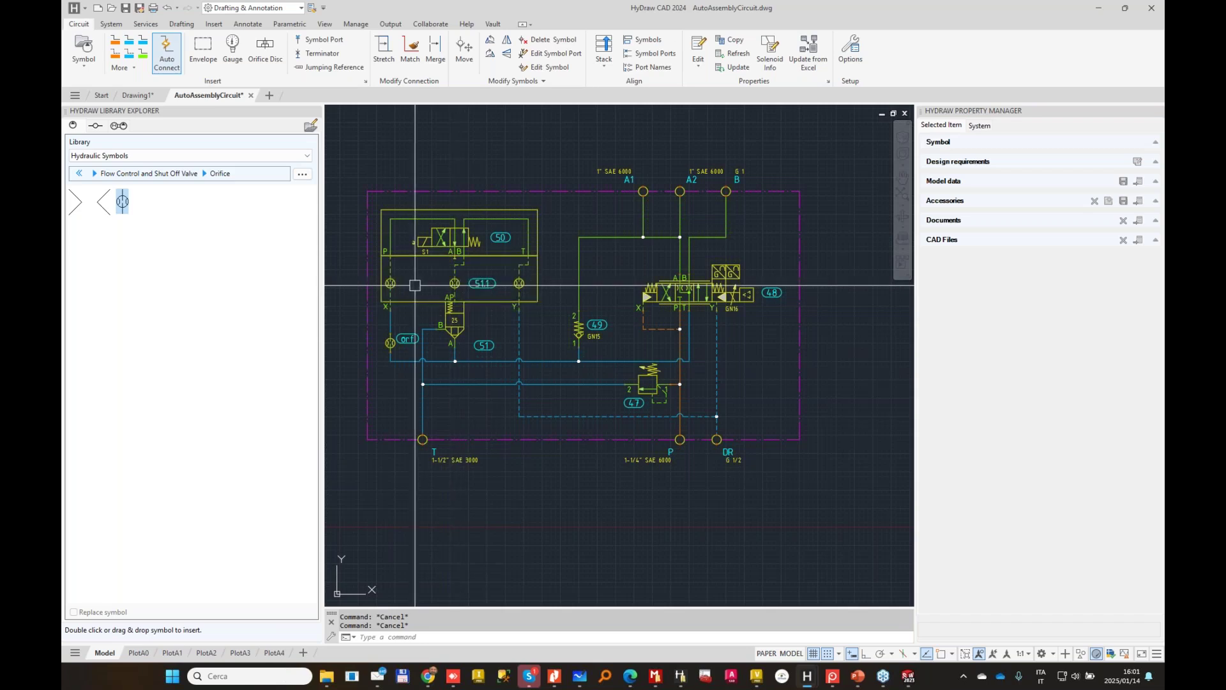
{"action": "middle_click_drag", "start_coordinate": [415, 284], "coordinate": [445, 282]}
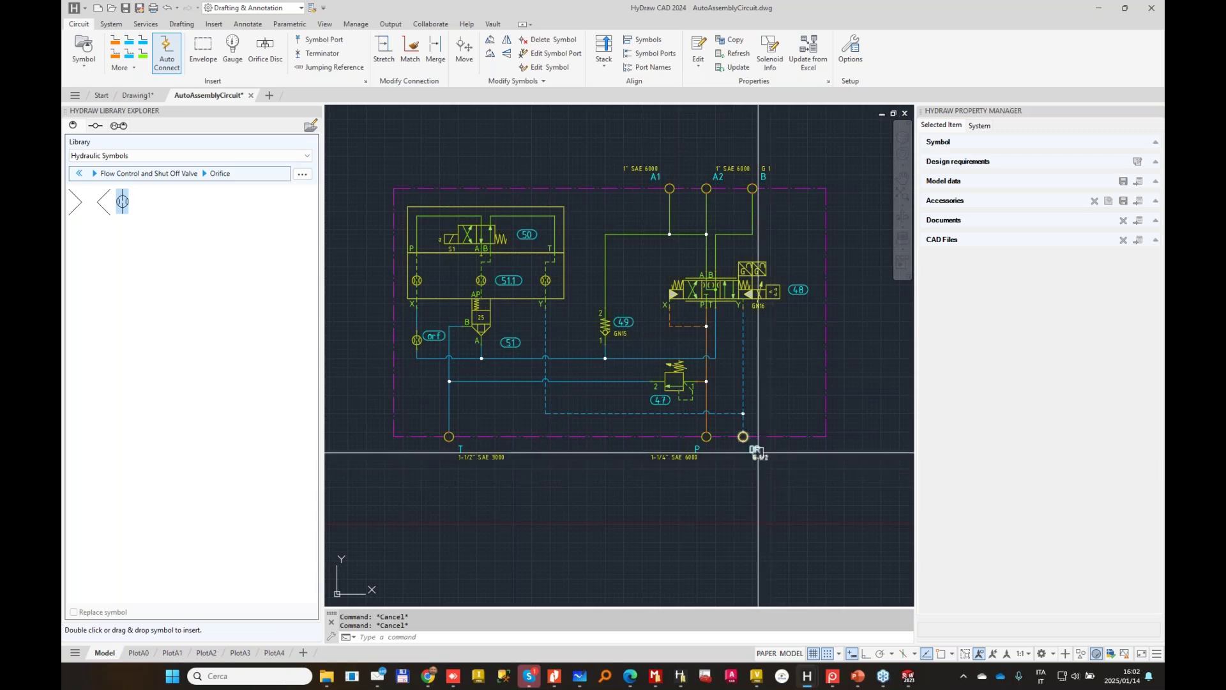
Inspect the port data of the DR port and the accessory CAD file assigned to it.
{"action": "left_click", "coordinate": [743, 436]}
{"action": "scroll", "coordinate": [780, 441], "scroll_direction": "up", "scroll_amount": 2}
{"action": "scroll", "coordinate": [781, 441], "scroll_direction": "up", "scroll_amount": 4}
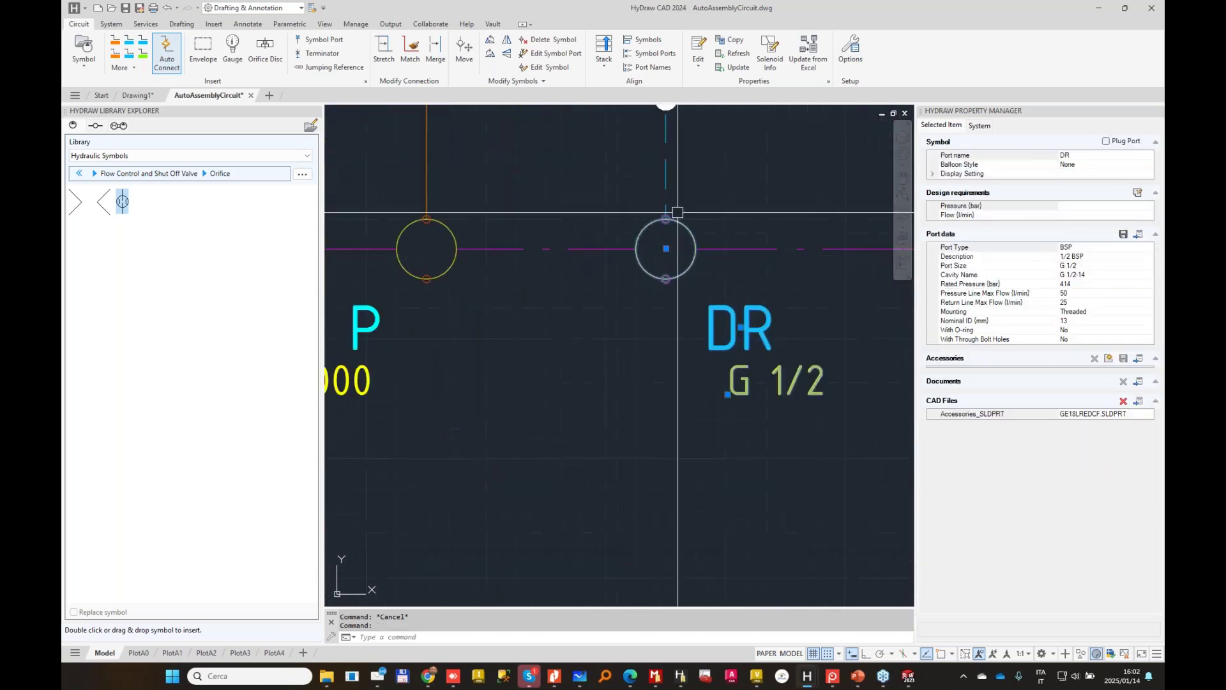
{"action": "left_click", "coordinate": [1137, 413]}
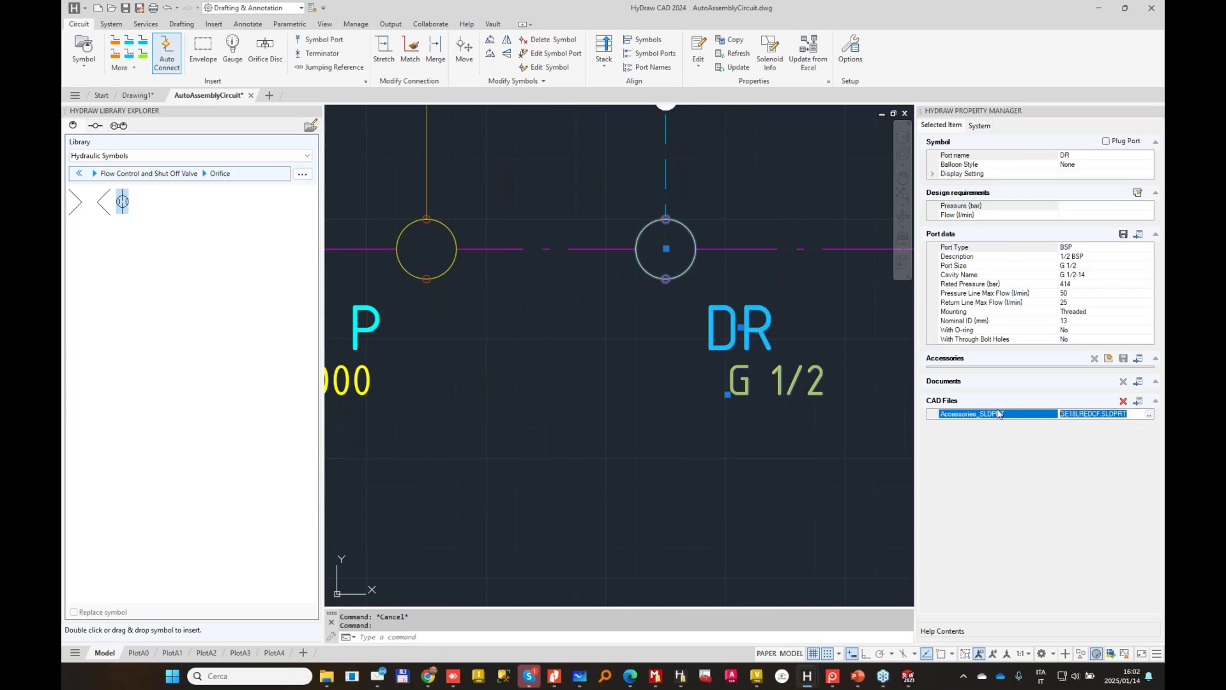
Inspect the model data of directional valve 48 and its assigned valve and bolt kit CAD files.
{"action": "scroll", "coordinate": [787, 382], "scroll_direction": "down", "scroll_amount": 2}
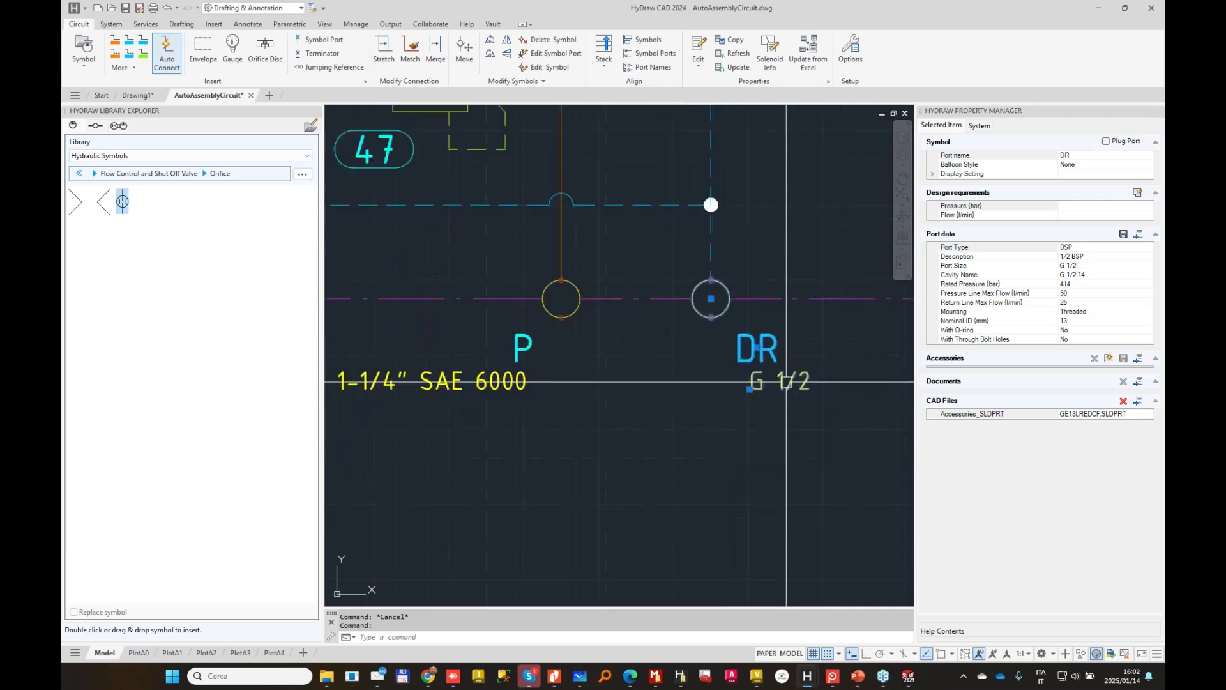
{"action": "scroll", "coordinate": [755, 268], "scroll_direction": "down", "scroll_amount": 3}
{"action": "scroll", "coordinate": [629, 281], "scroll_direction": "up", "scroll_amount": 4}
{"action": "left_click", "coordinate": [639, 300]}
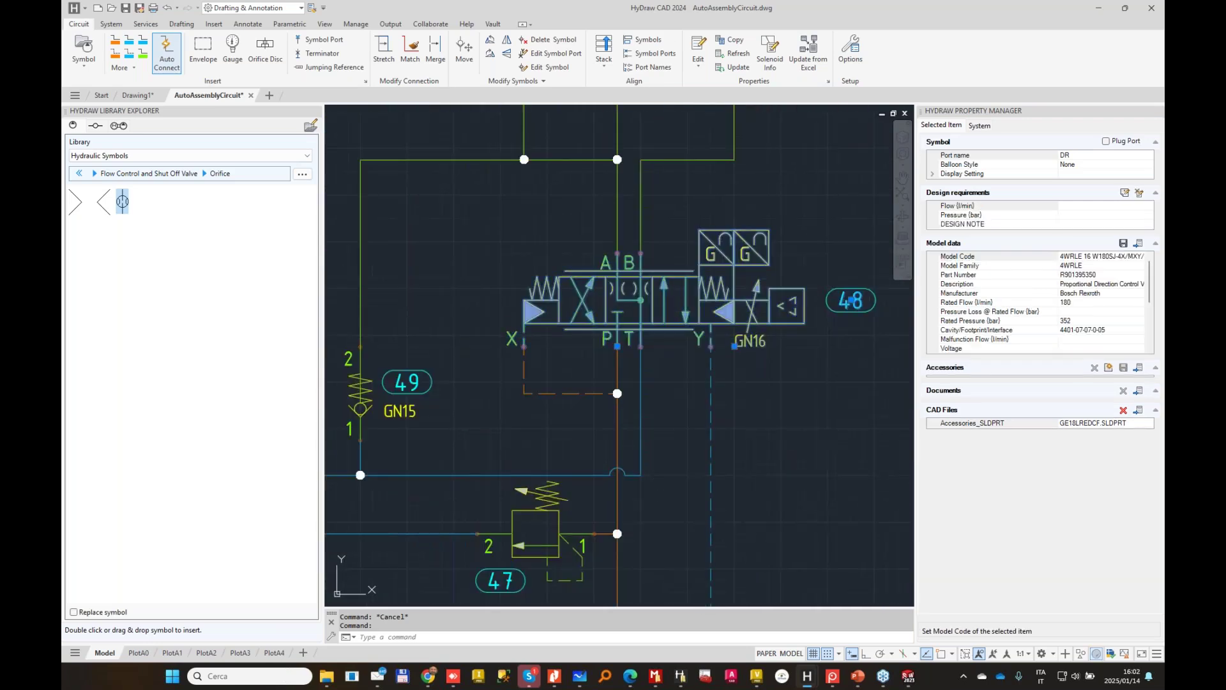
{"action": "middle_click_drag", "start_coordinate": [740, 302], "coordinate": [650, 183]}
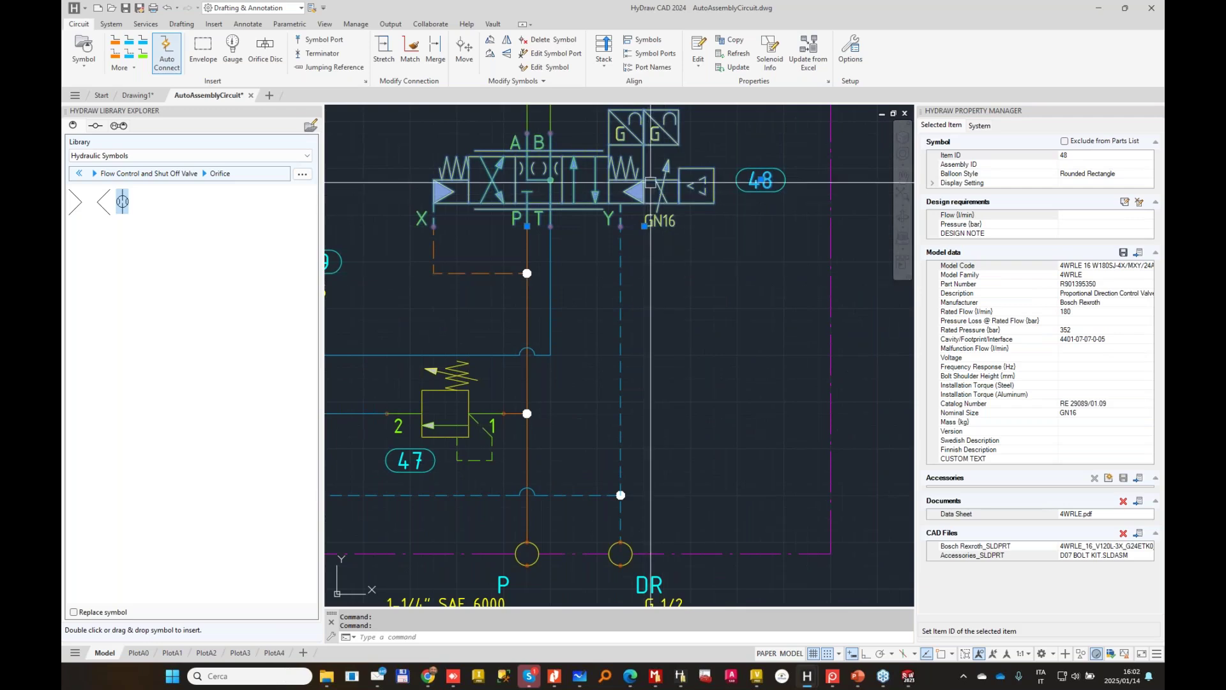
{"action": "left_click", "coordinate": [1083, 546]}
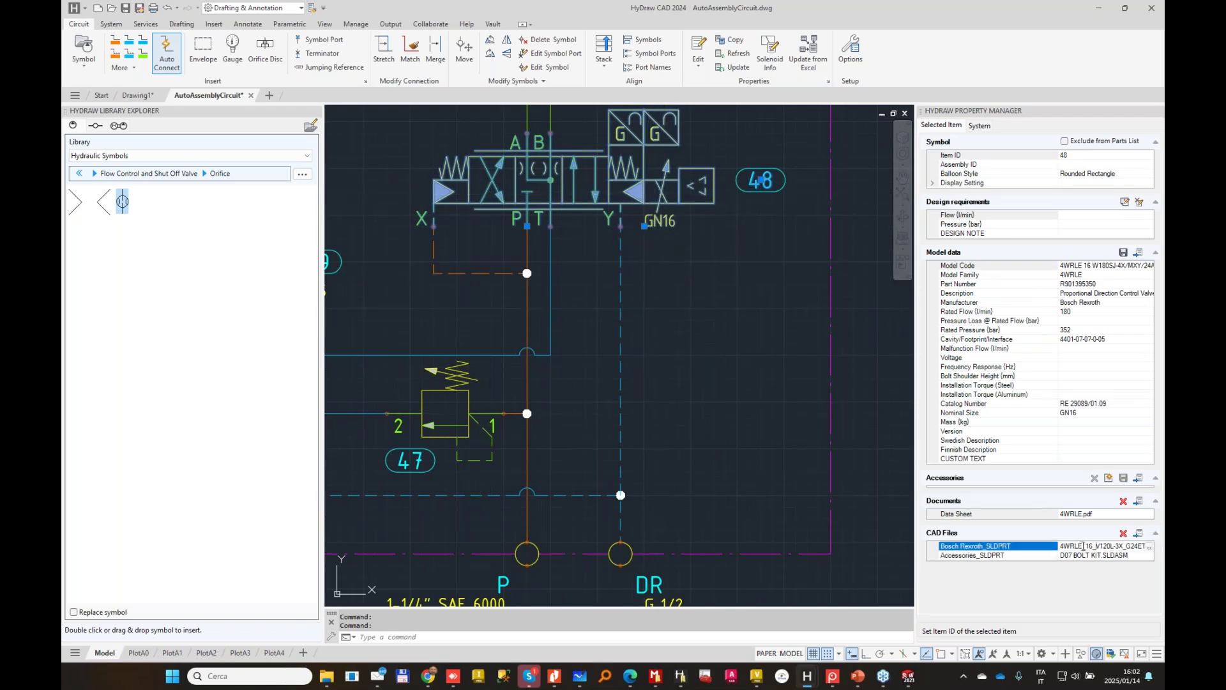
{"action": "left_click", "coordinate": [1118, 555]}
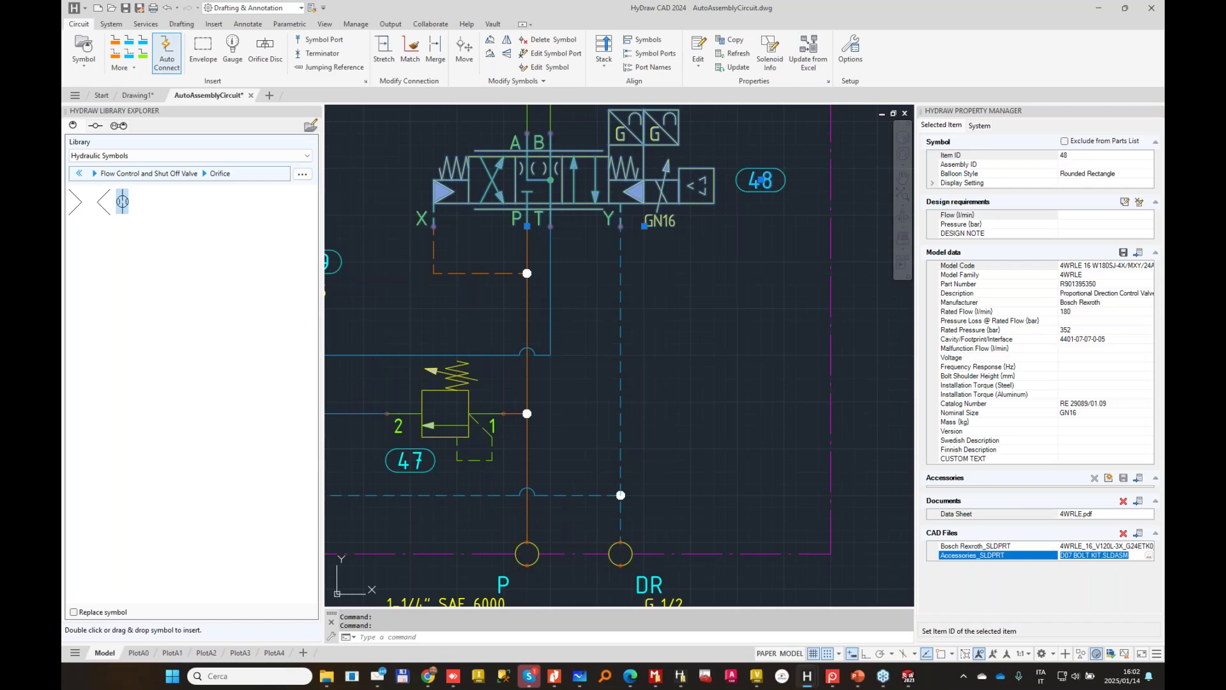
{"action": "key", "text": "Escape"}
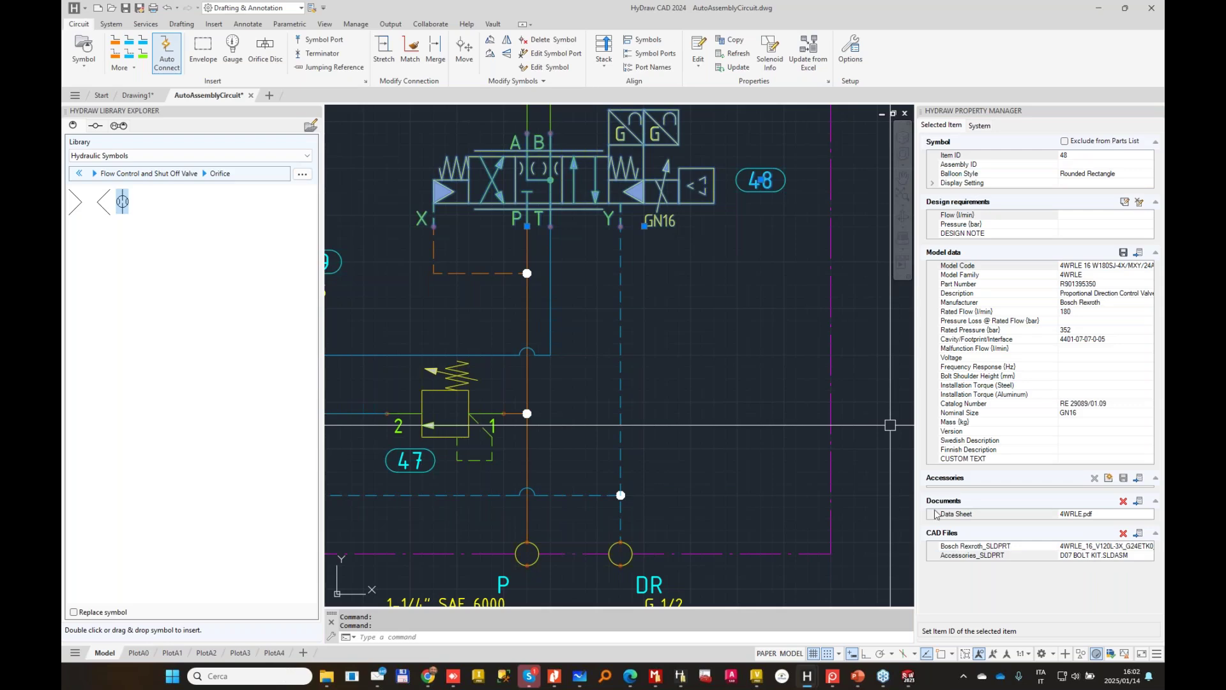
{"action": "key", "text": "Escape"}
Review the model data and CAD files of pressure relief valve 47 and check valve 49.
{"action": "scroll", "coordinate": [623, 345], "scroll_direction": "down", "scroll_amount": 2}
{"action": "middle_click_drag", "start_coordinate": [538, 345], "coordinate": [721, 348]}
{"action": "left_click", "coordinate": [673, 382]}
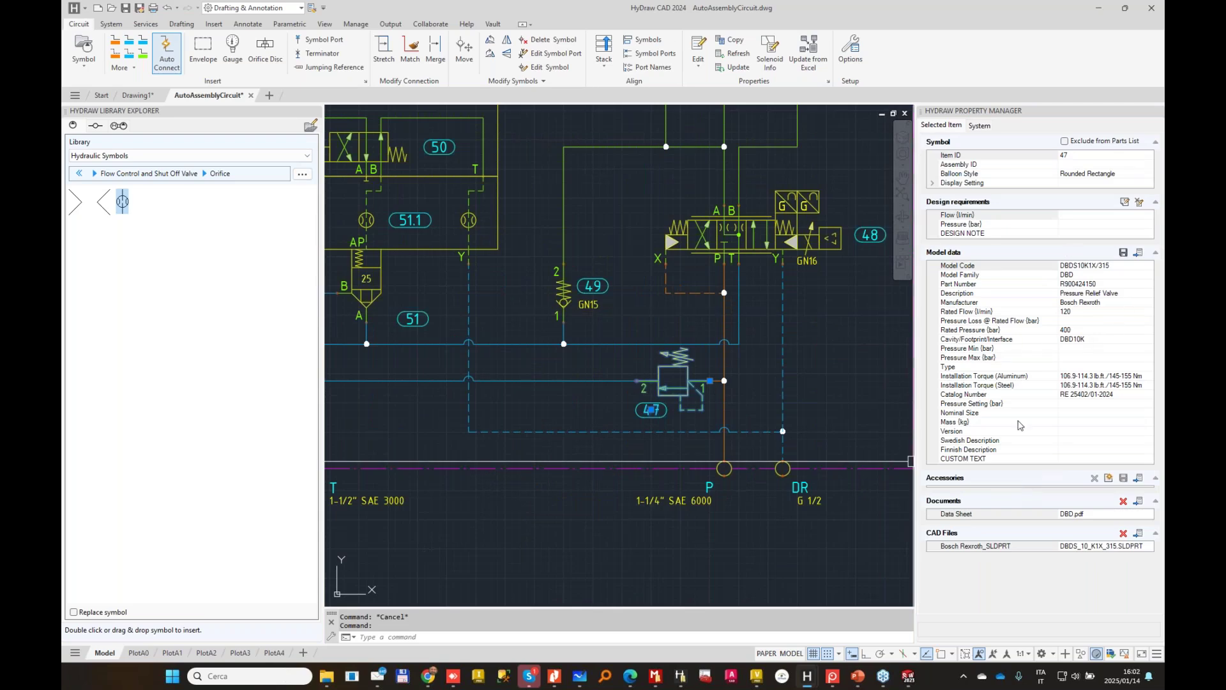
{"action": "left_click", "coordinate": [563, 295]}
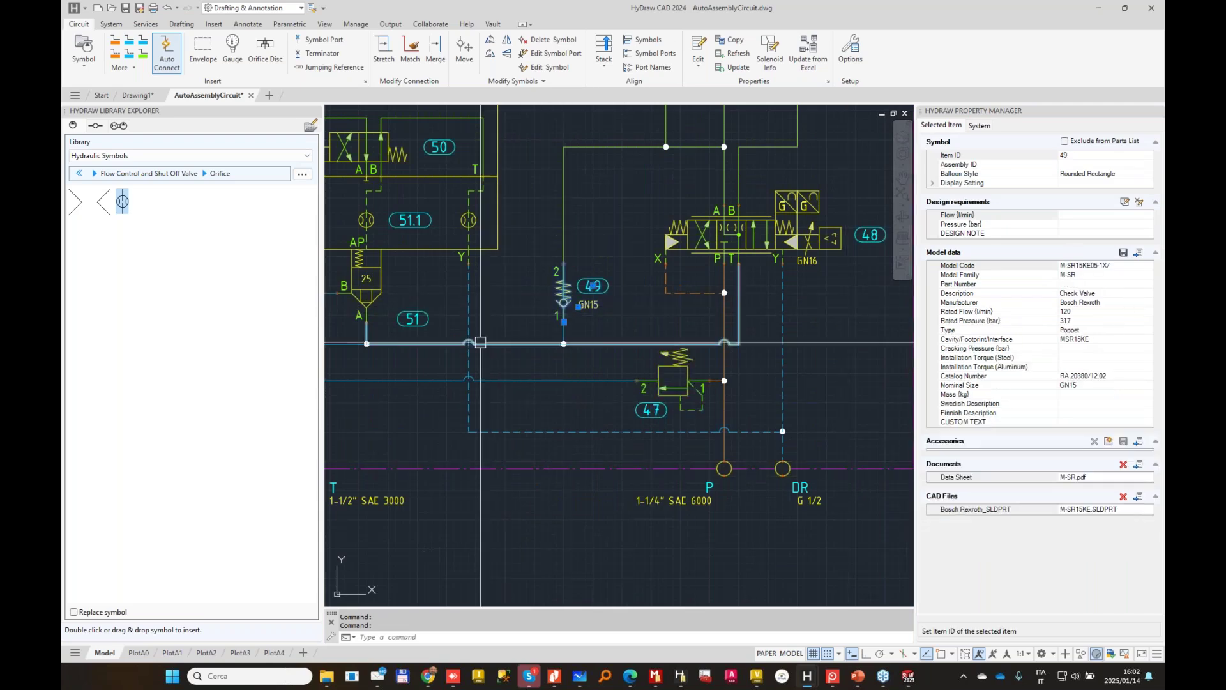
{"action": "left_click", "coordinate": [673, 381]}
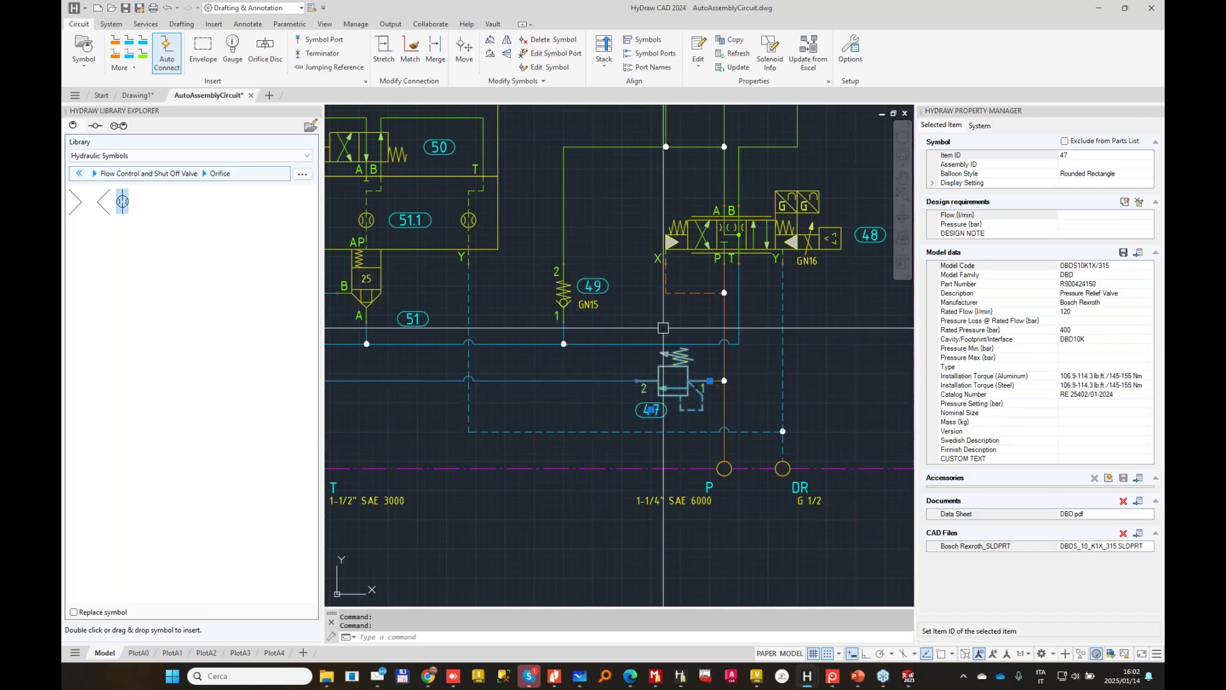
{"action": "middle_click_drag", "start_coordinate": [690, 383], "coordinate": [751, 357]}
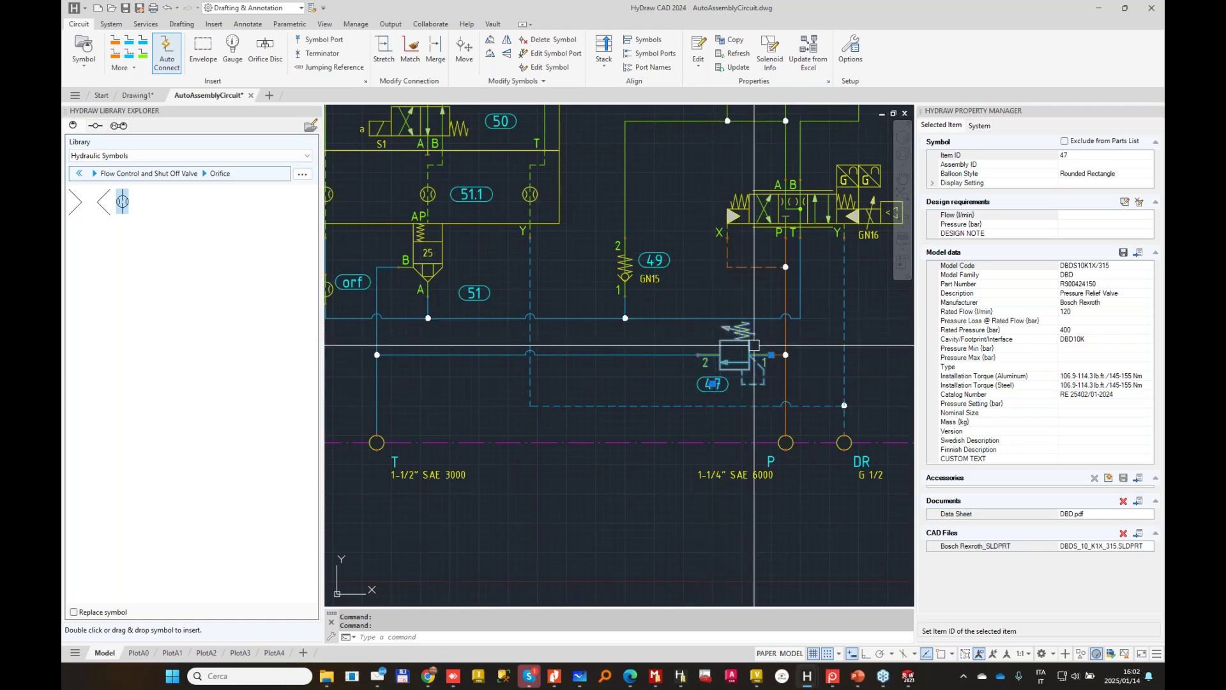
{"action": "middle_click_drag", "start_coordinate": [605, 293], "coordinate": [688, 350]}
{"action": "key", "text": "Escape"}
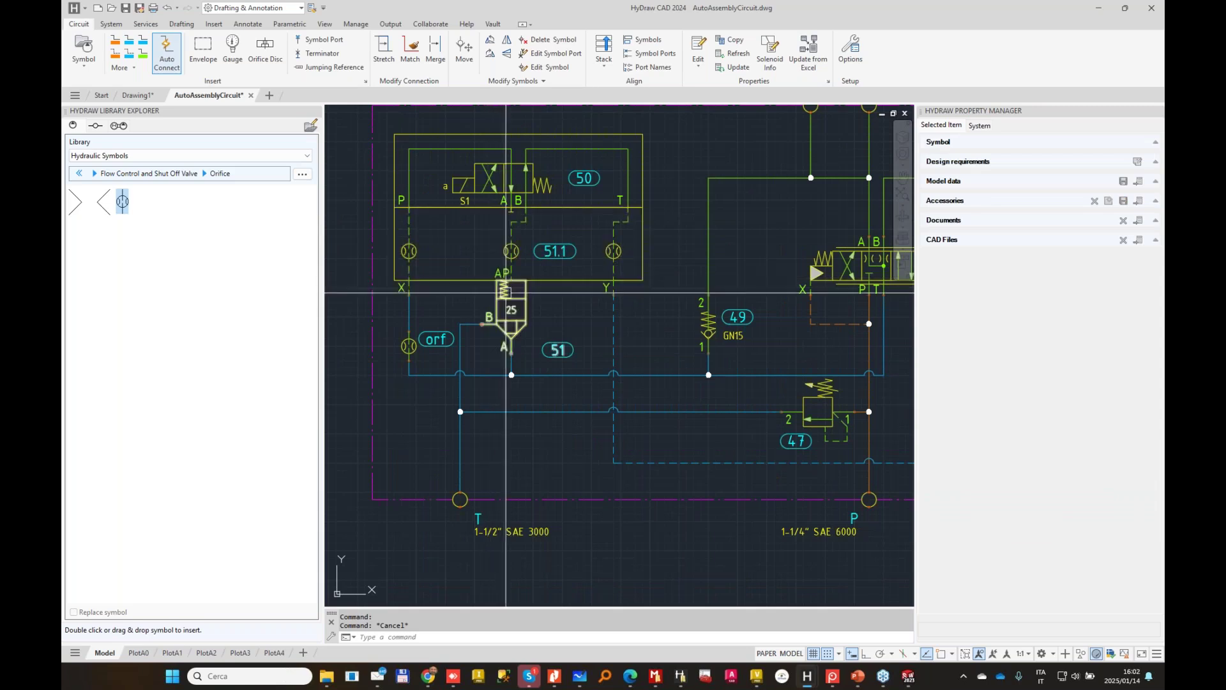
Compare the model data and CAD files of slip-in cartridge insert 51 and its cover 51.1.
{"action": "left_click", "coordinate": [505, 250]}
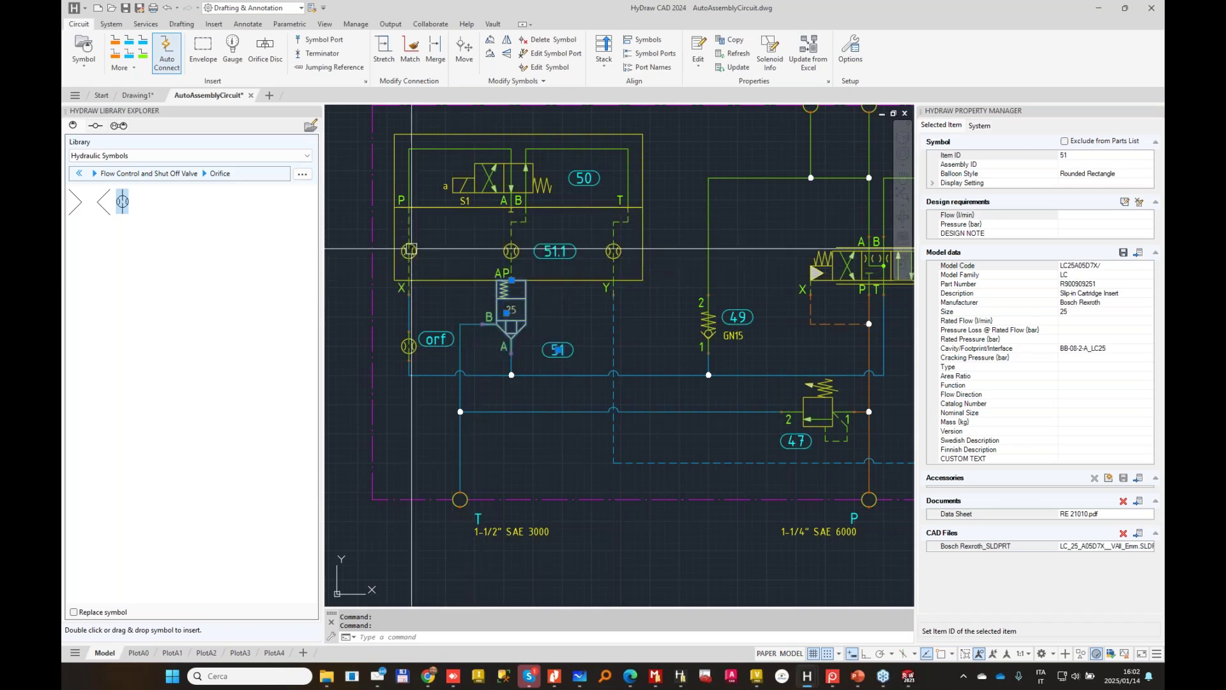
{"action": "left_click", "coordinate": [438, 252]}
{"action": "scroll", "coordinate": [438, 252], "scroll_direction": "up", "scroll_amount": 3}
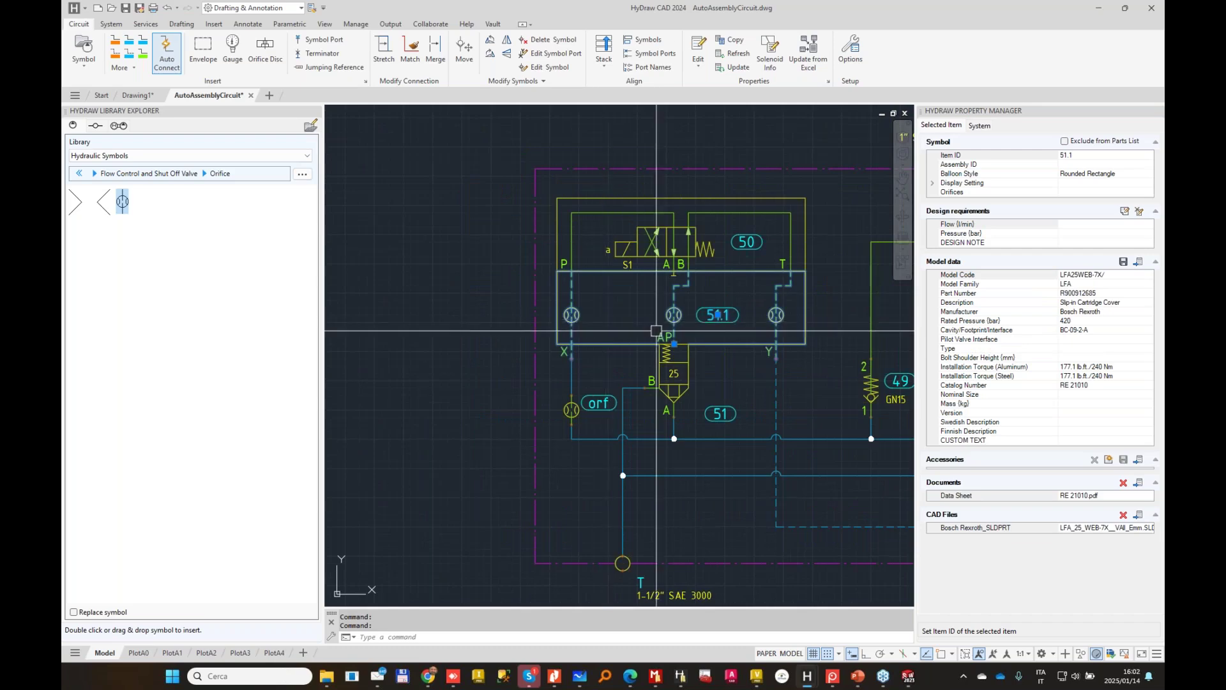
{"action": "left_click", "coordinate": [671, 373]}
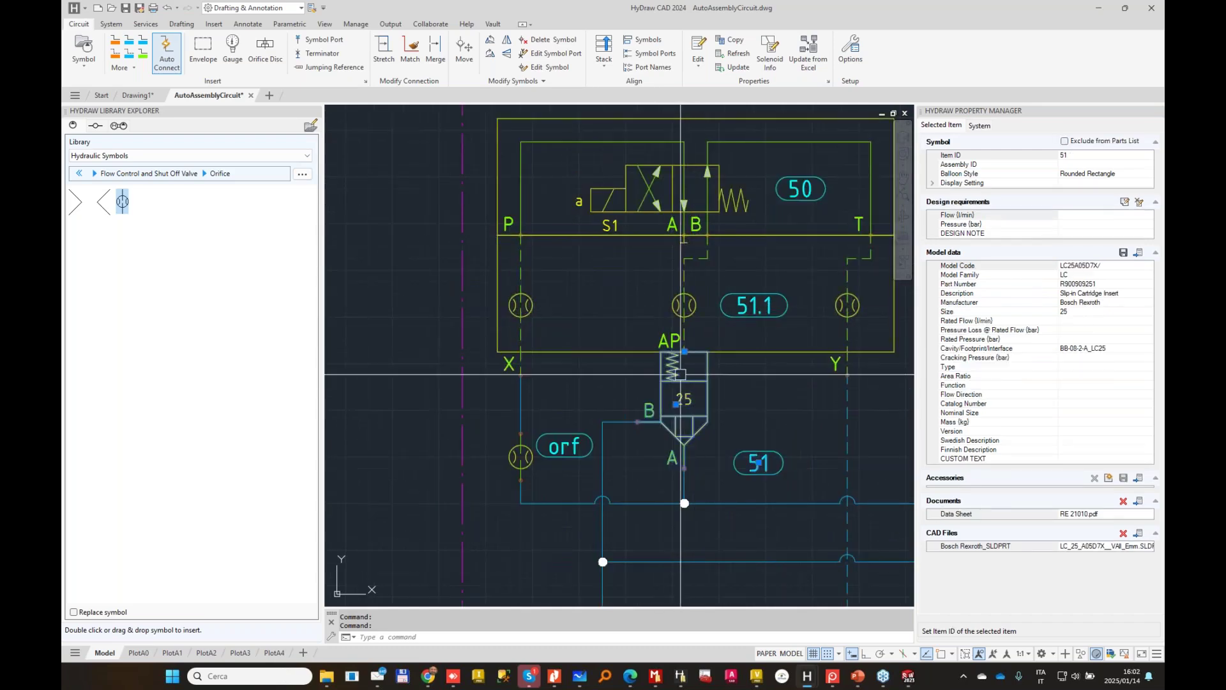
{"action": "middle_click_drag", "start_coordinate": [675, 374], "coordinate": [489, 338]}
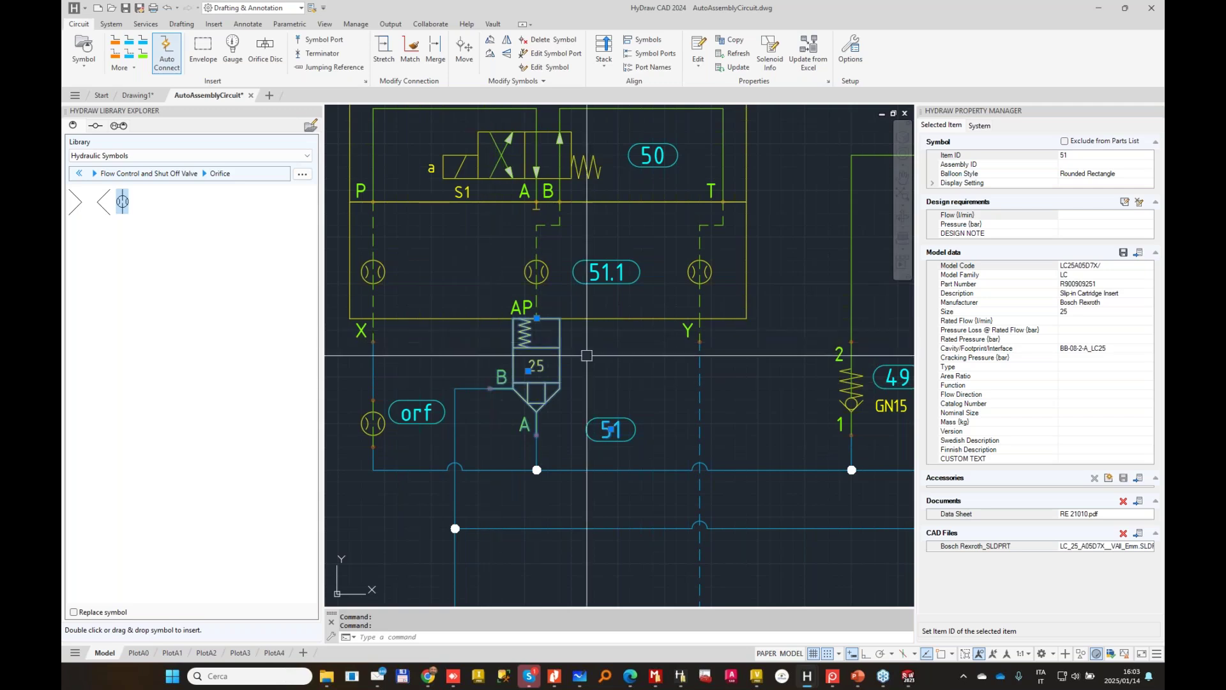
{"action": "left_click", "coordinate": [530, 279]}
{"action": "left_click", "coordinate": [537, 364]}
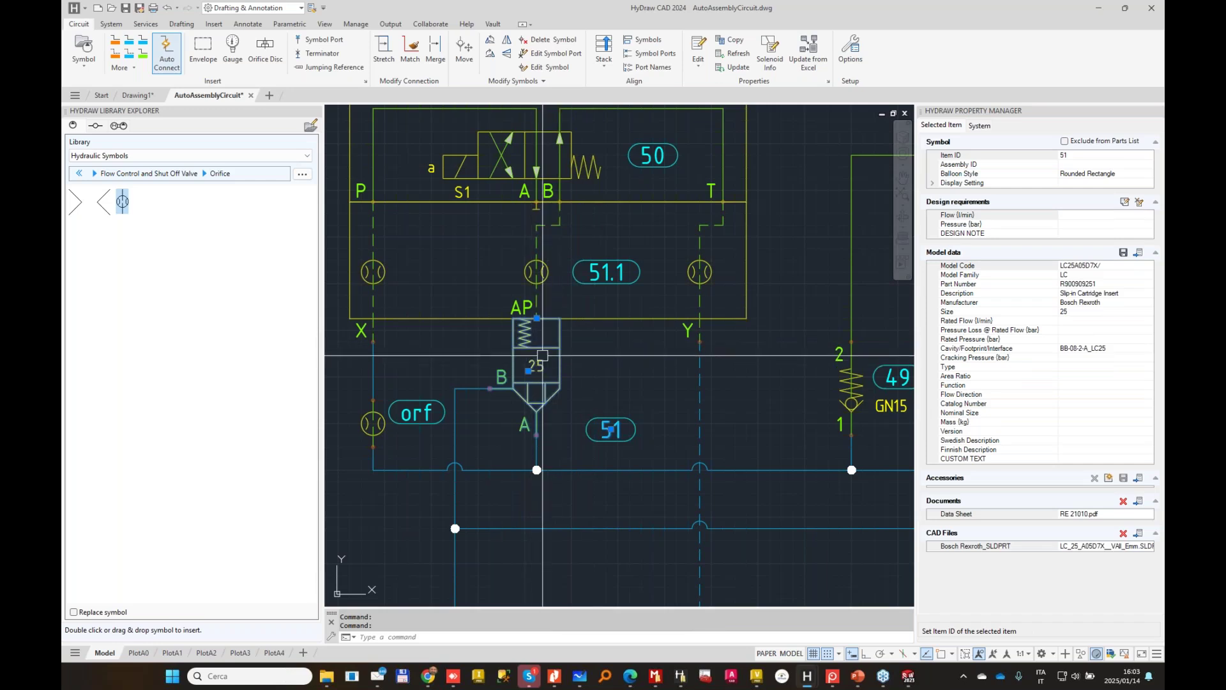
{"action": "scroll", "coordinate": [572, 352], "scroll_direction": "down", "scroll_amount": 3}
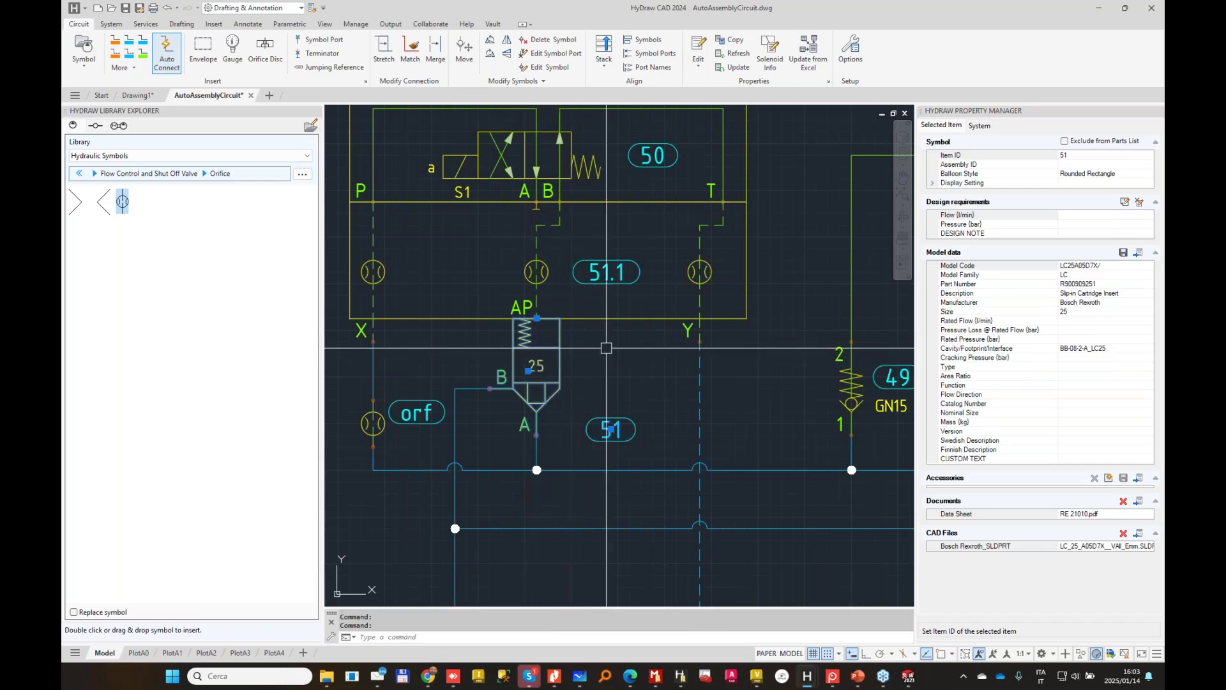
{"action": "key", "text": "Escape"}
{"action": "middle_click_drag", "start_coordinate": [582, 346], "coordinate": [638, 372]}
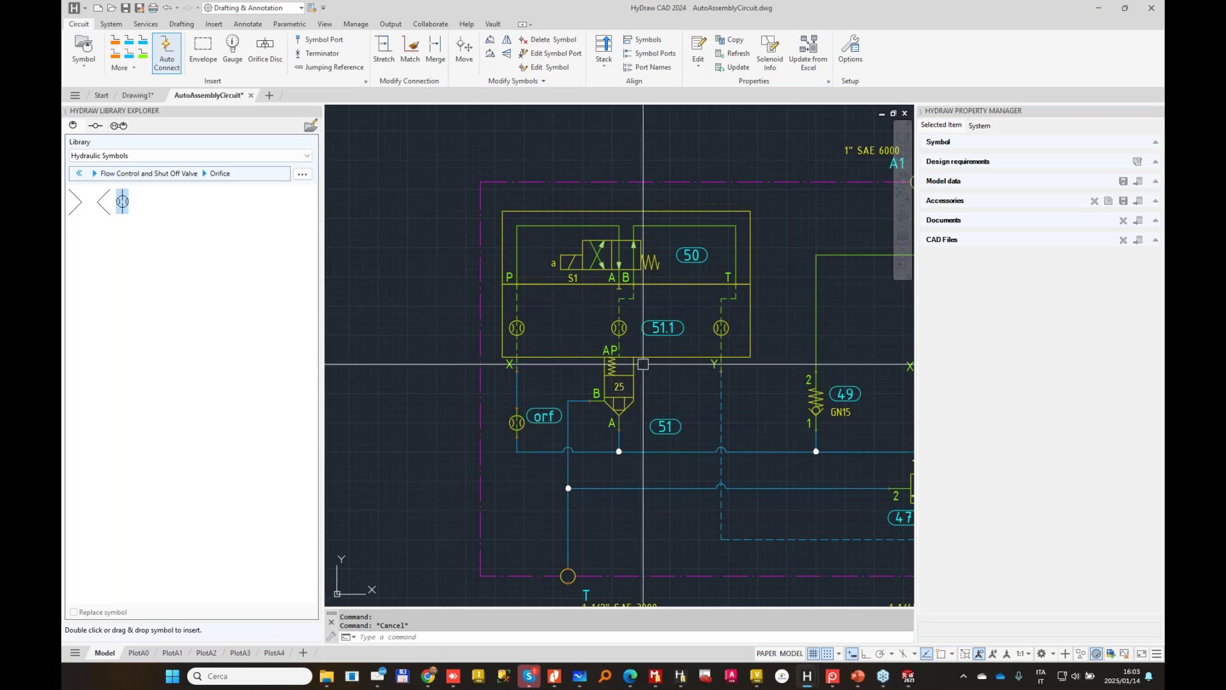
{"action": "left_click", "coordinate": [596, 400]}
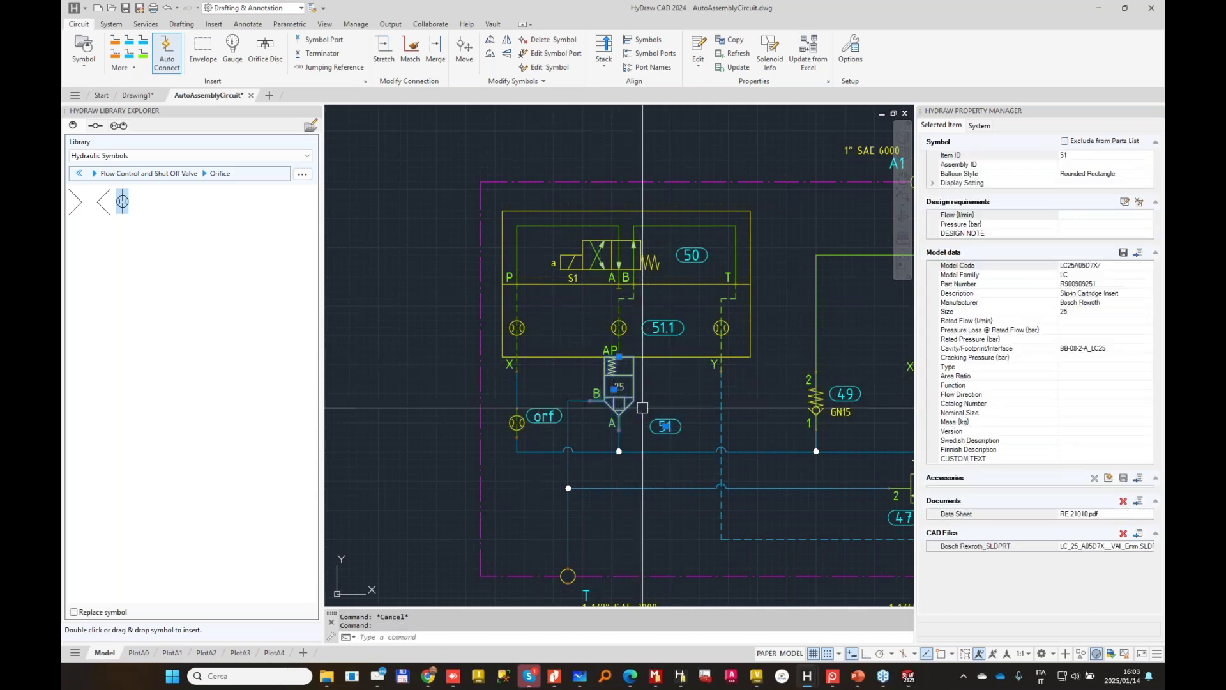
{"action": "left_click", "coordinate": [663, 327]}
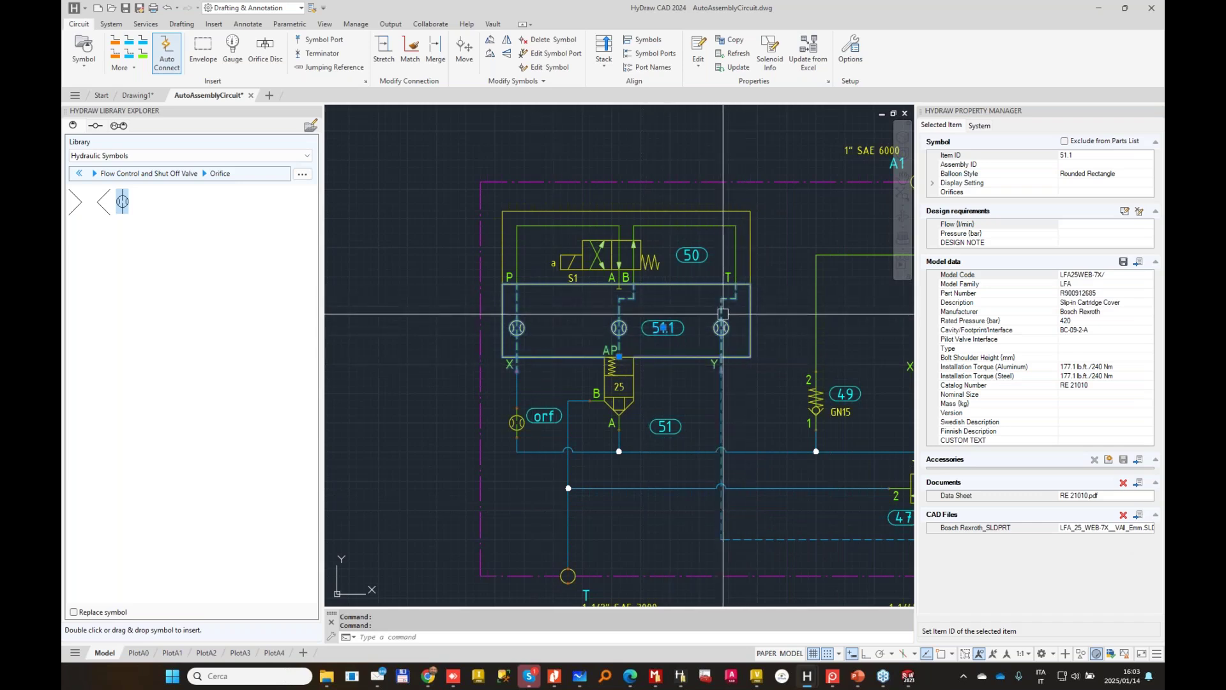
{"action": "key", "text": "Escape"}
Check the accessory CAD file assigned to the orifice plug labelled orf.
{"action": "left_click", "coordinate": [517, 422]}
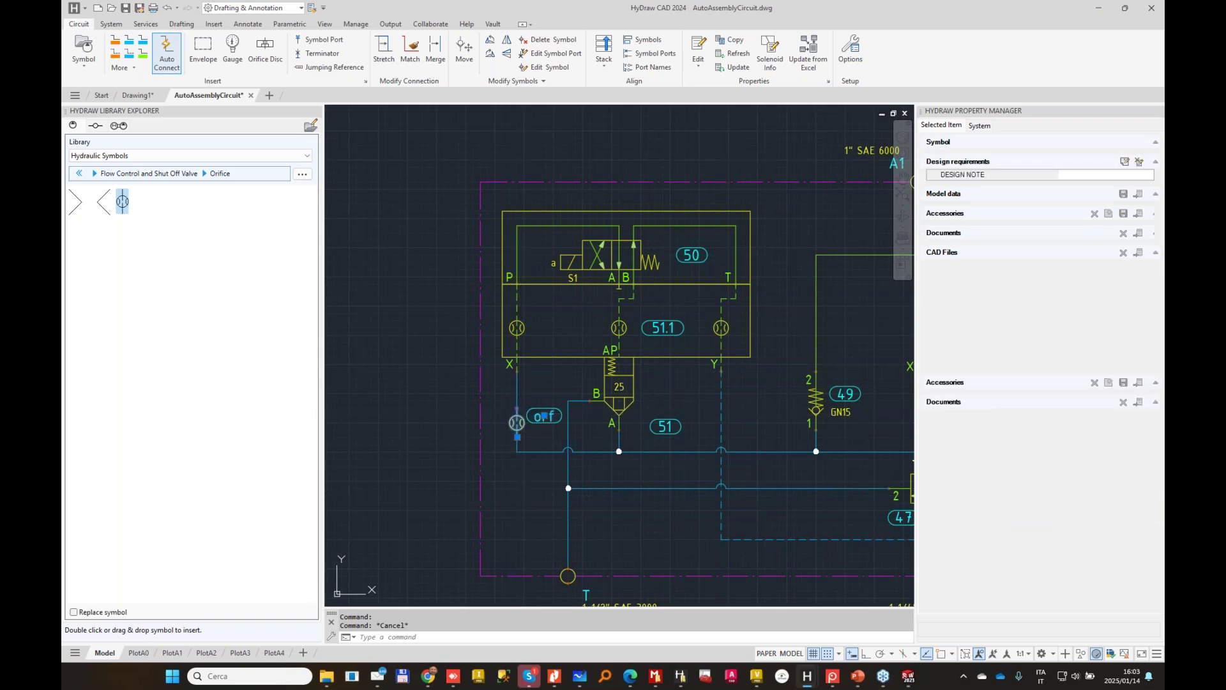
{"action": "left_click", "coordinate": [1127, 489]}
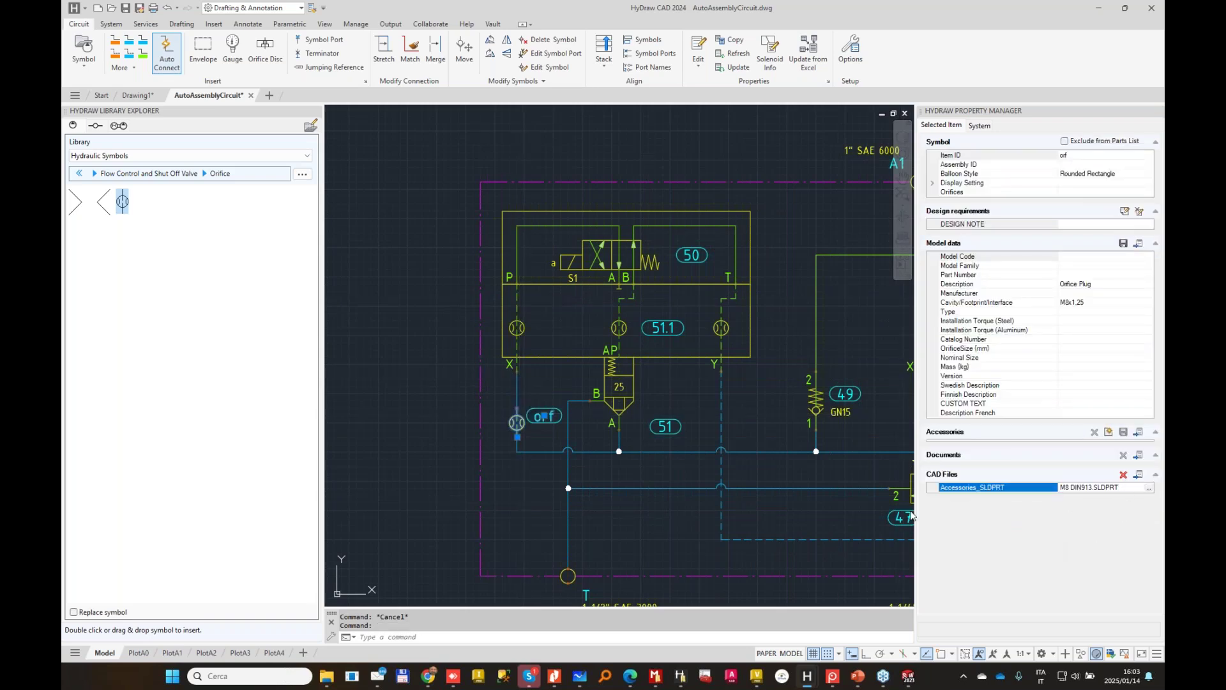
{"action": "scroll", "coordinate": [659, 355], "scroll_direction": "down", "scroll_amount": 4}
{"action": "key", "text": "Escape"}
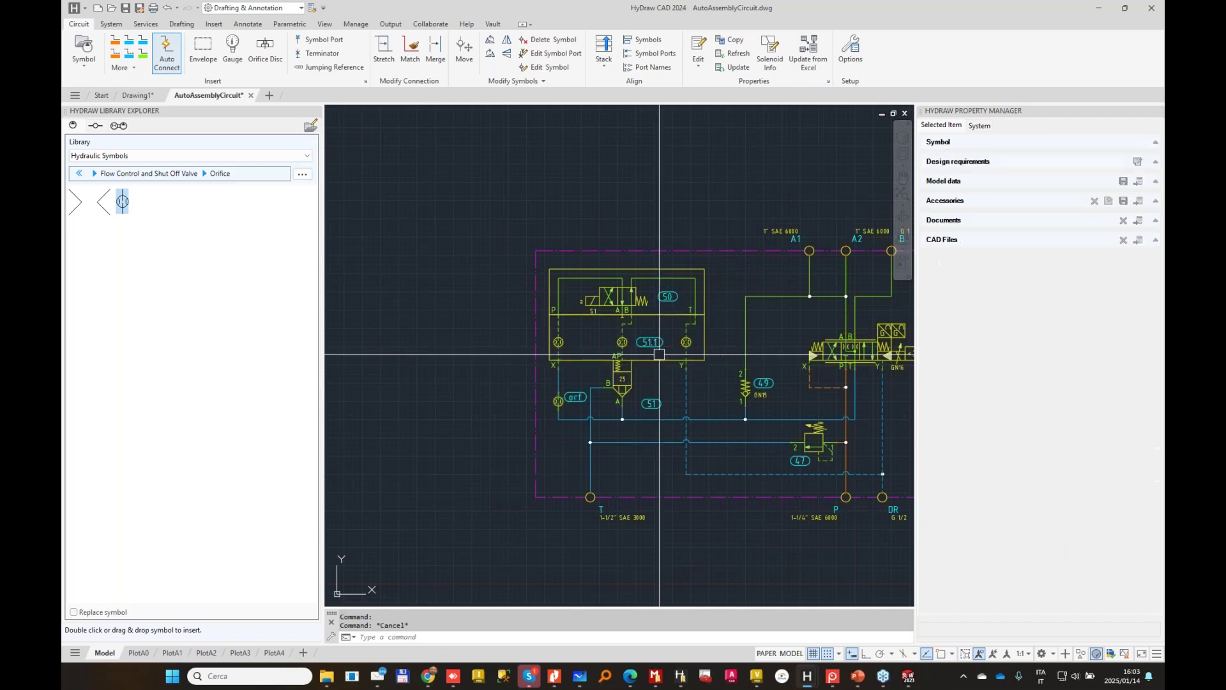
Start the MDTools export and choose the dashed boundary around the whole circuit as the manifold.
{"action": "middle_click_drag", "start_coordinate": [721, 309], "coordinate": [645, 287]}
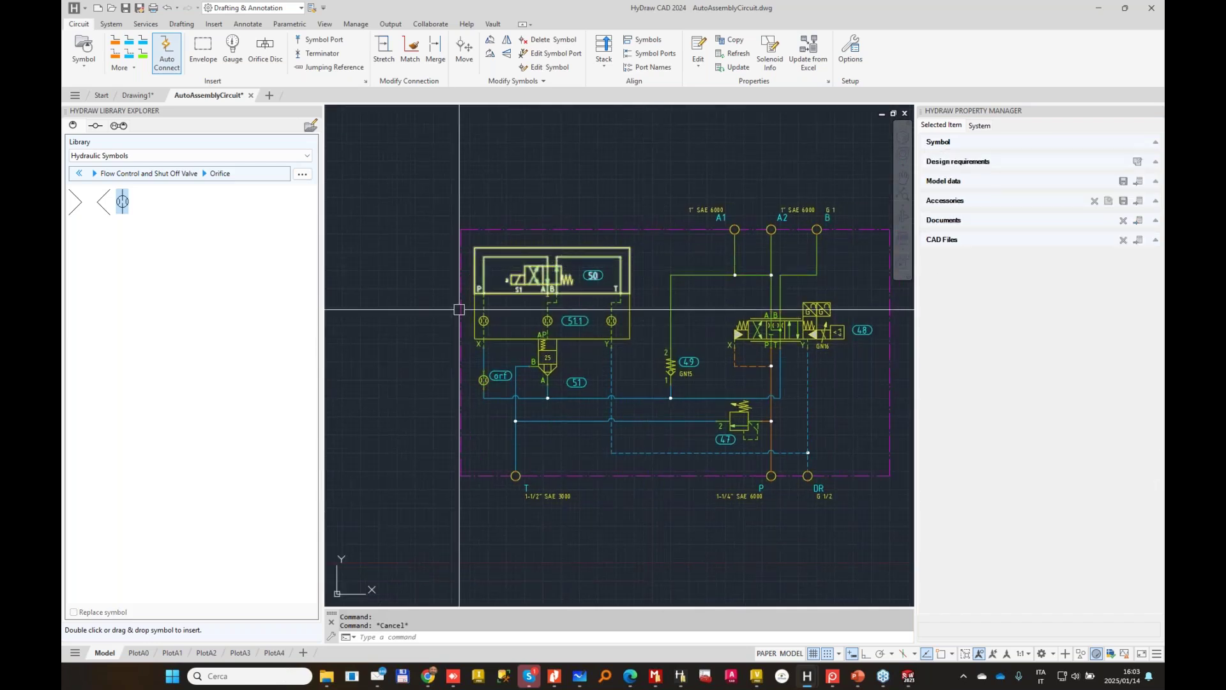
{"action": "middle_click_drag", "start_coordinate": [483, 285], "coordinate": [453, 289]}
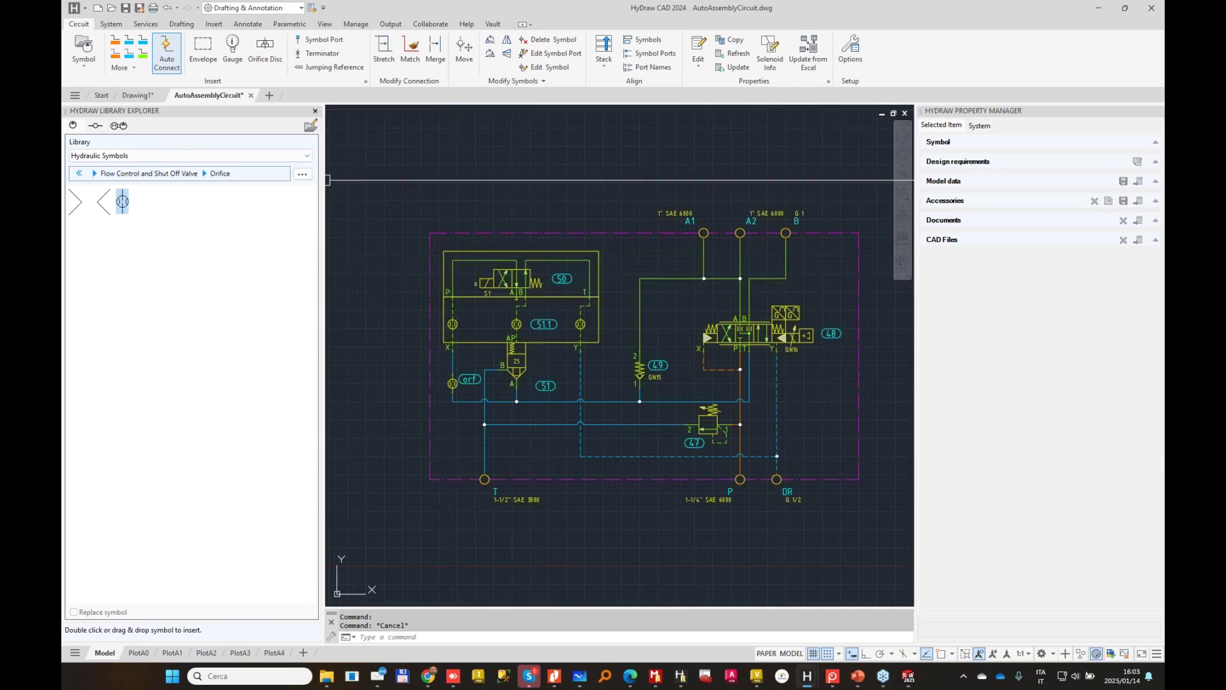
{"action": "left_click", "coordinate": [112, 26]}
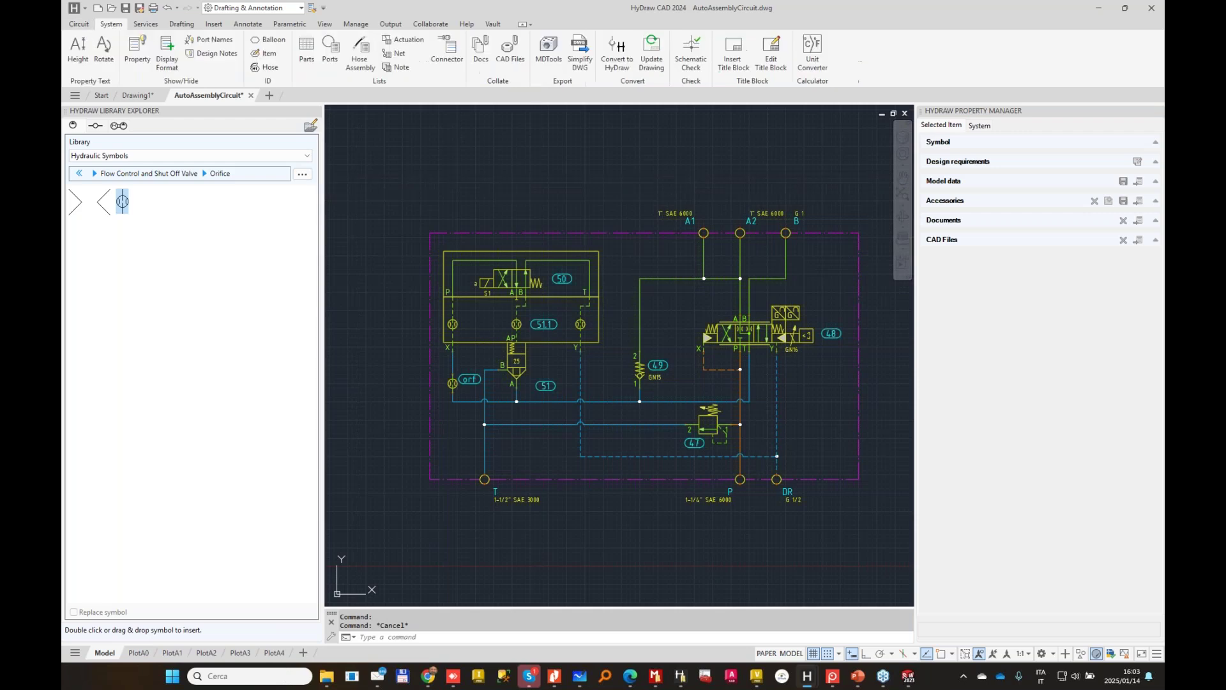
{"action": "left_click", "coordinate": [548, 49]}
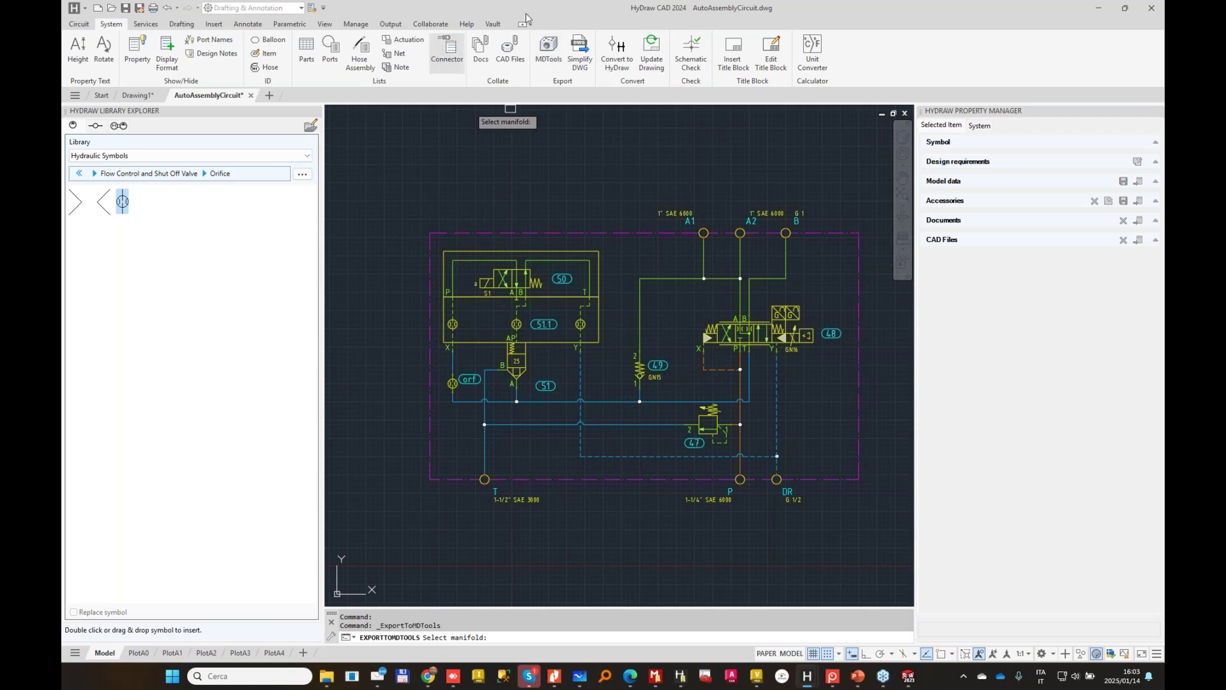
{"action": "left_click", "coordinate": [628, 233]}
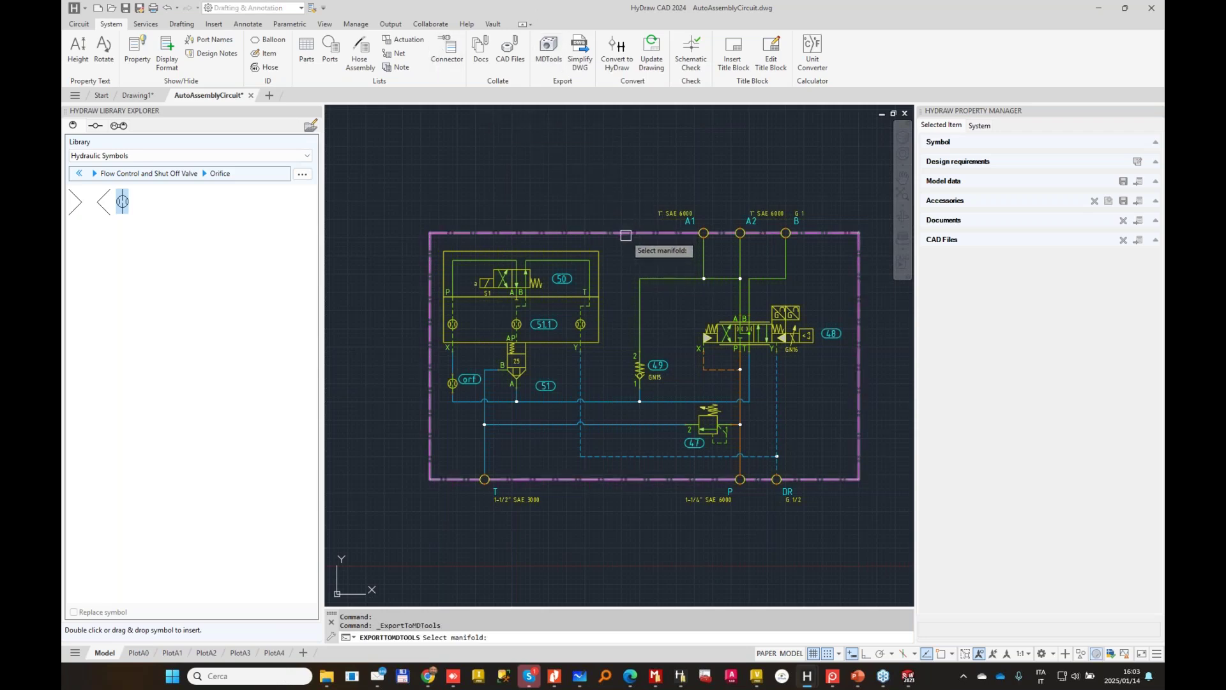
{"action": "key", "text": "Return"}
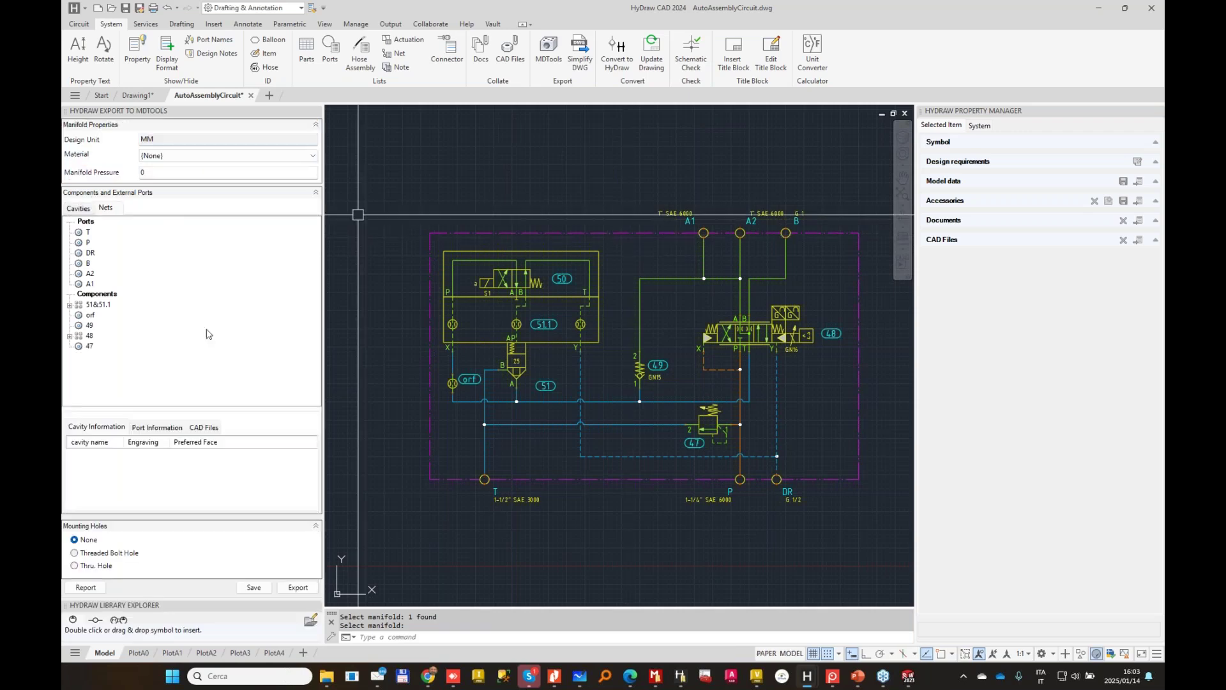
Review the manifold's nets and cavities, including the CAD file listed for the orifice plug orf.
{"action": "left_click", "coordinate": [107, 210]}
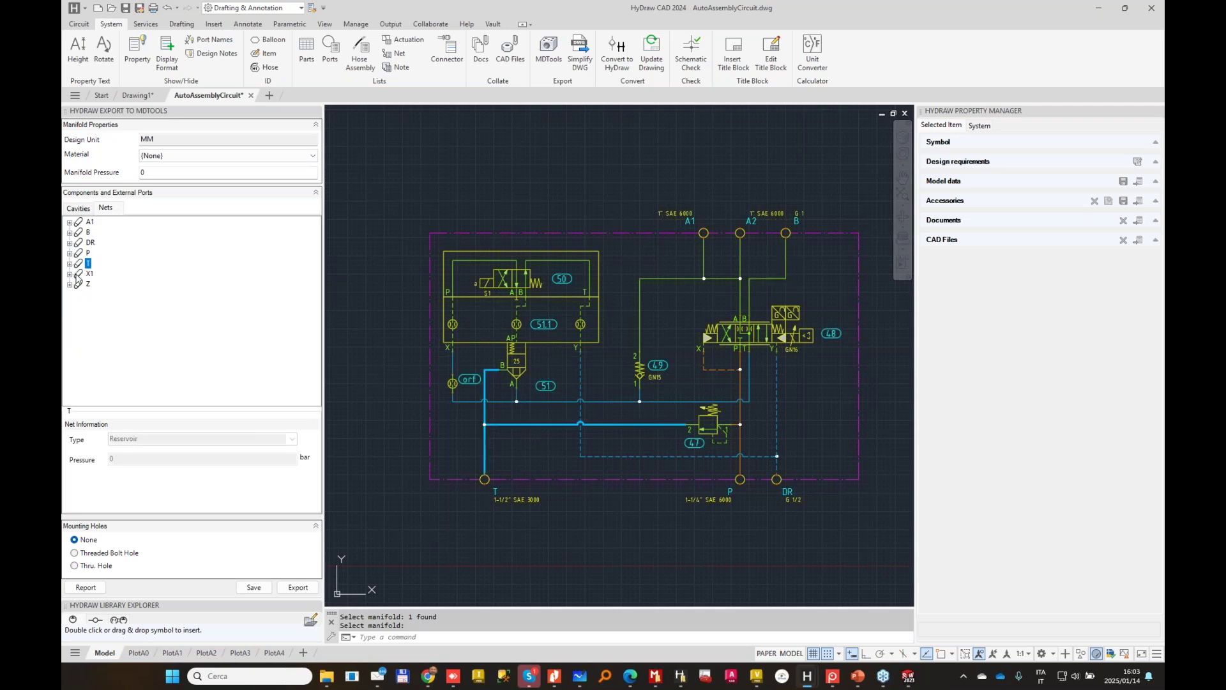
{"action": "left_click", "coordinate": [79, 209]}
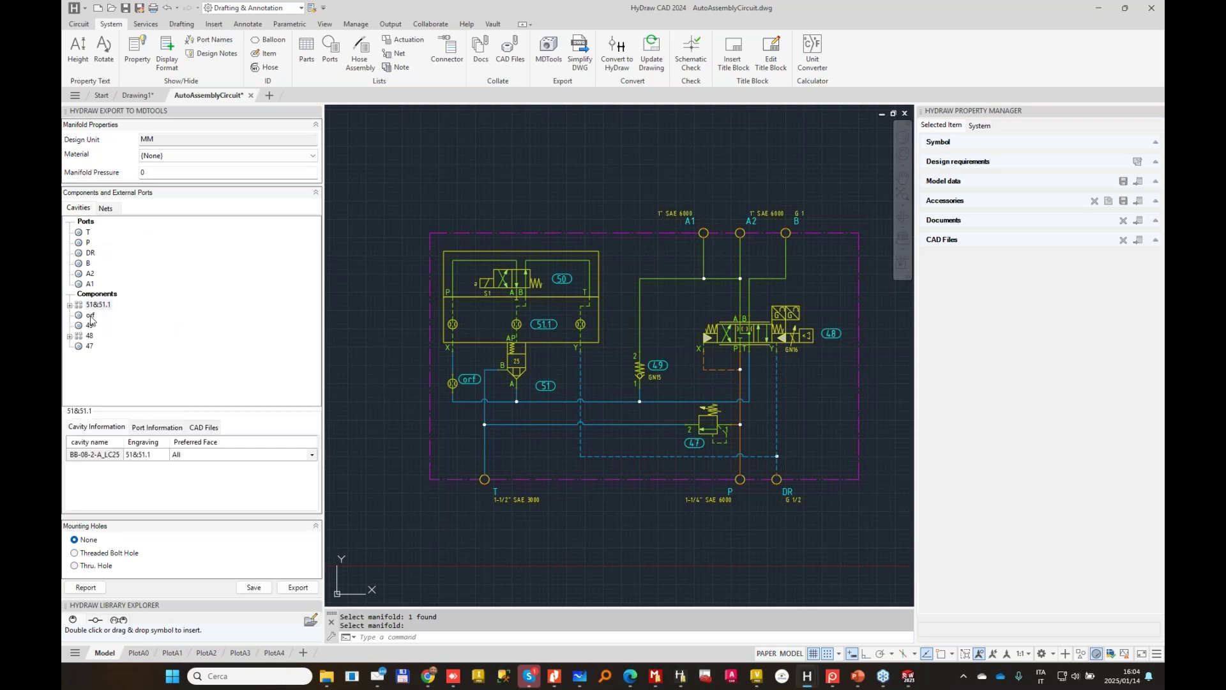
{"action": "left_click", "coordinate": [198, 428]}
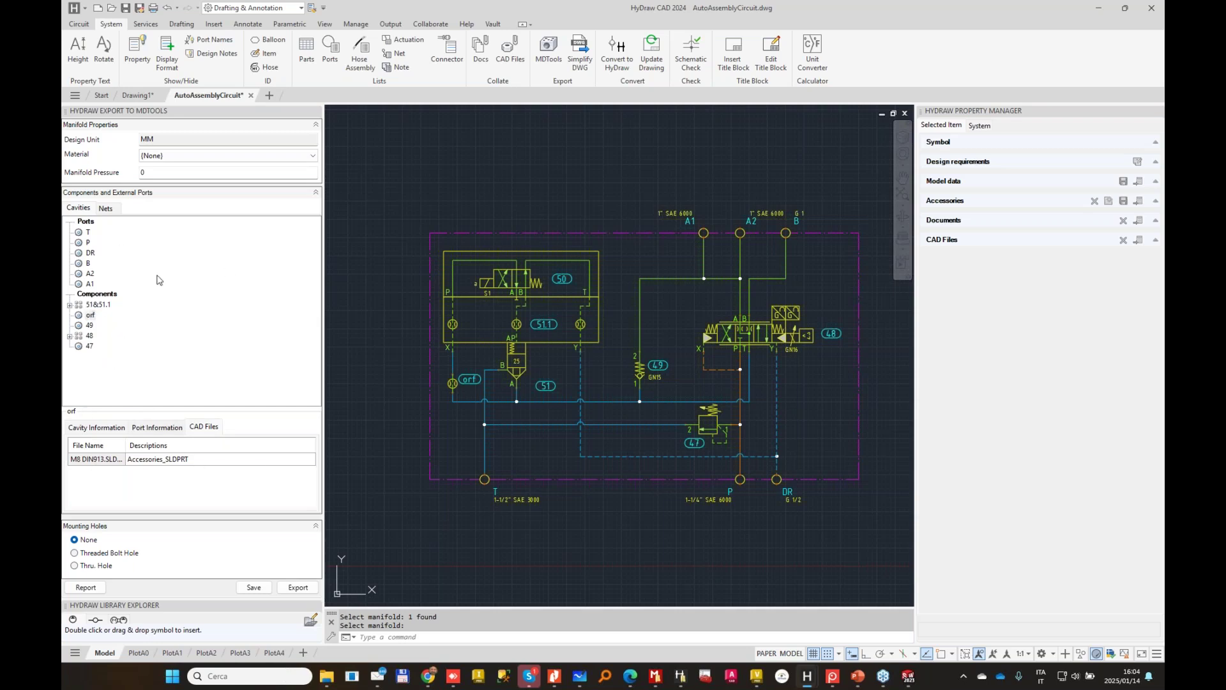
Export the manifold data to the January folder, overwriting AutoAssemblyCircuit.xml.
{"action": "left_click", "coordinate": [303, 588]}
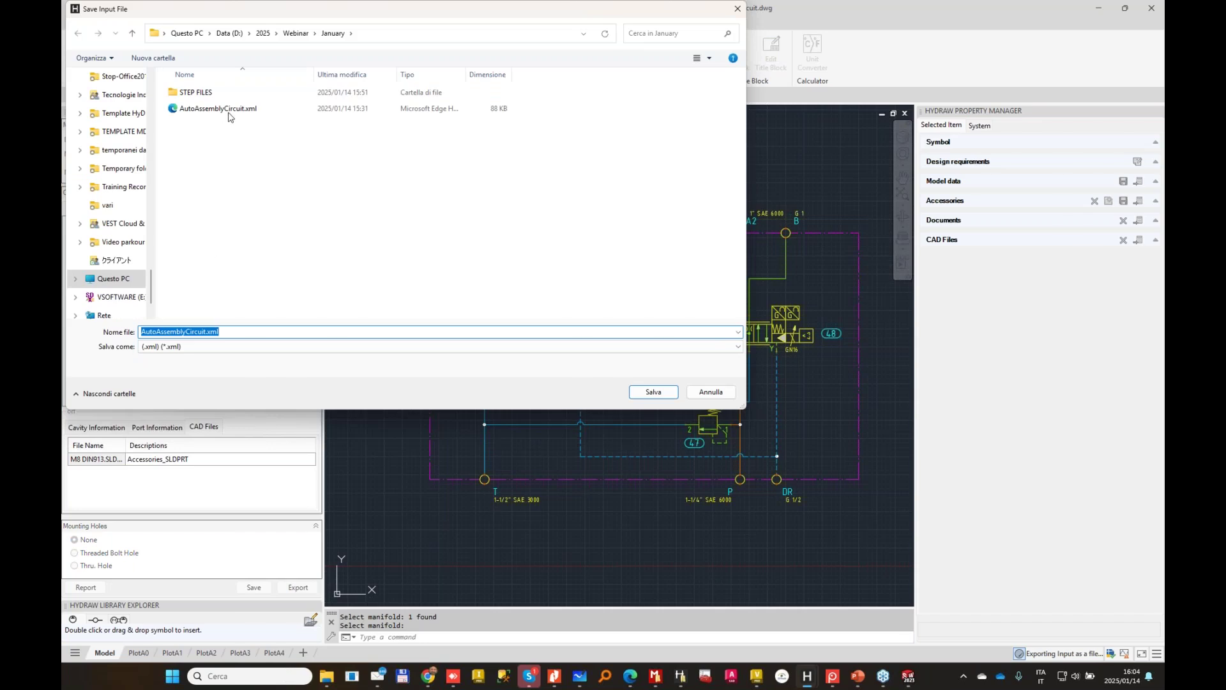
{"action": "double_click", "coordinate": [228, 110]}
{"action": "left_click", "coordinate": [647, 341]}
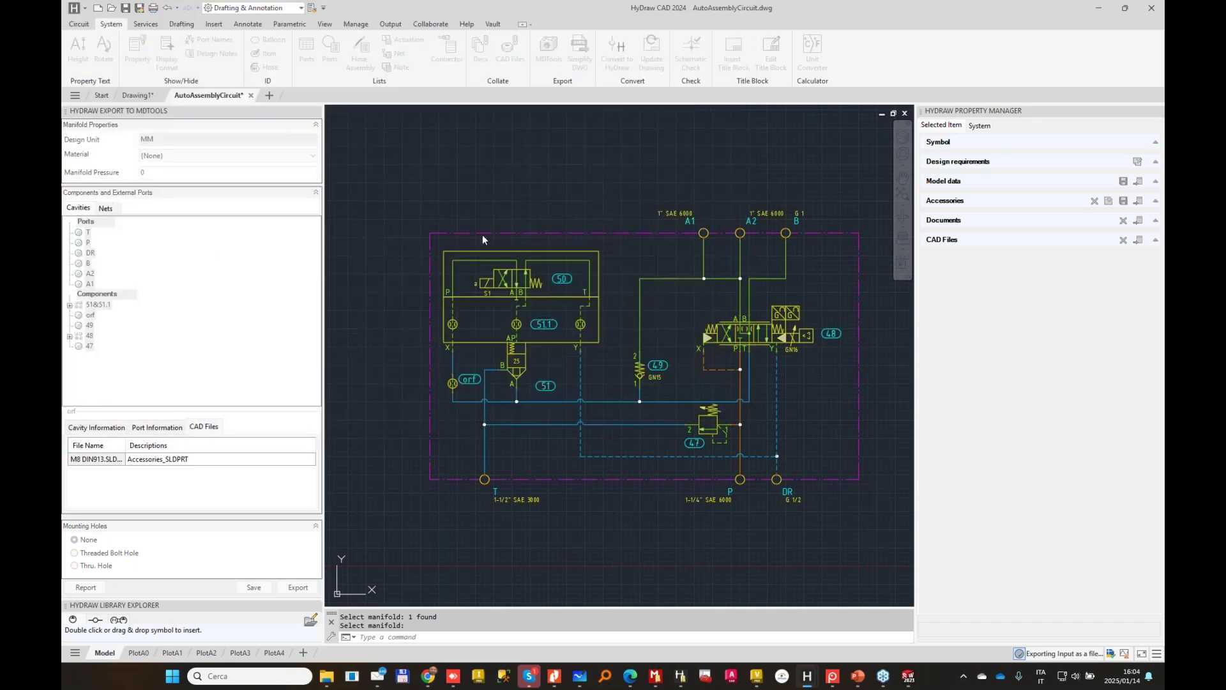
Switch to SOLIDWORKS and open AutoAssemblySample.SLDPRT from the January folder.
{"action": "mouse_move", "coordinate": [904, 684]}
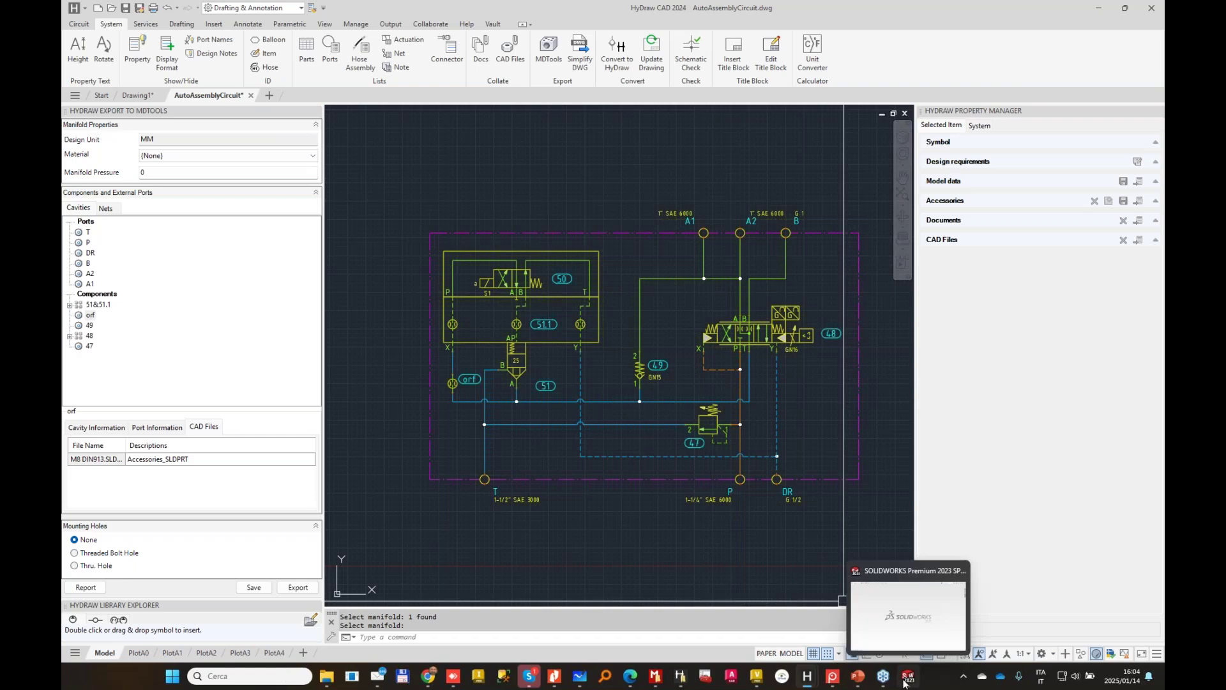
{"action": "left_click", "coordinate": [931, 619]}
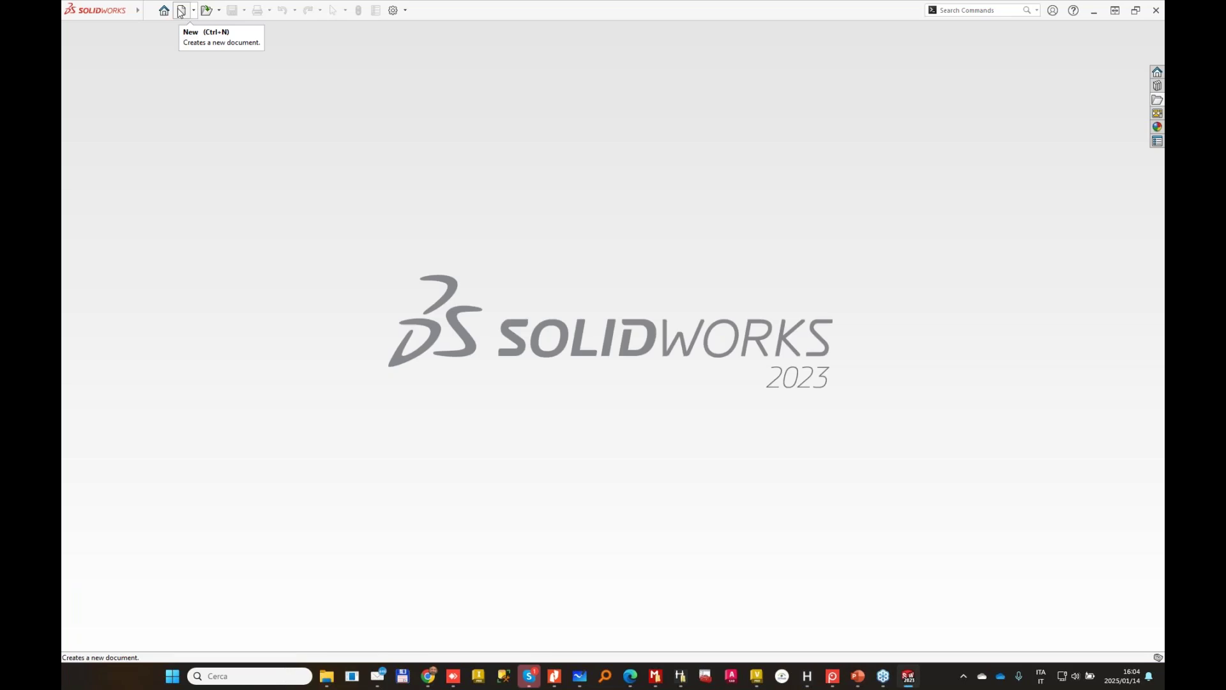
{"action": "left_click", "coordinate": [207, 11]}
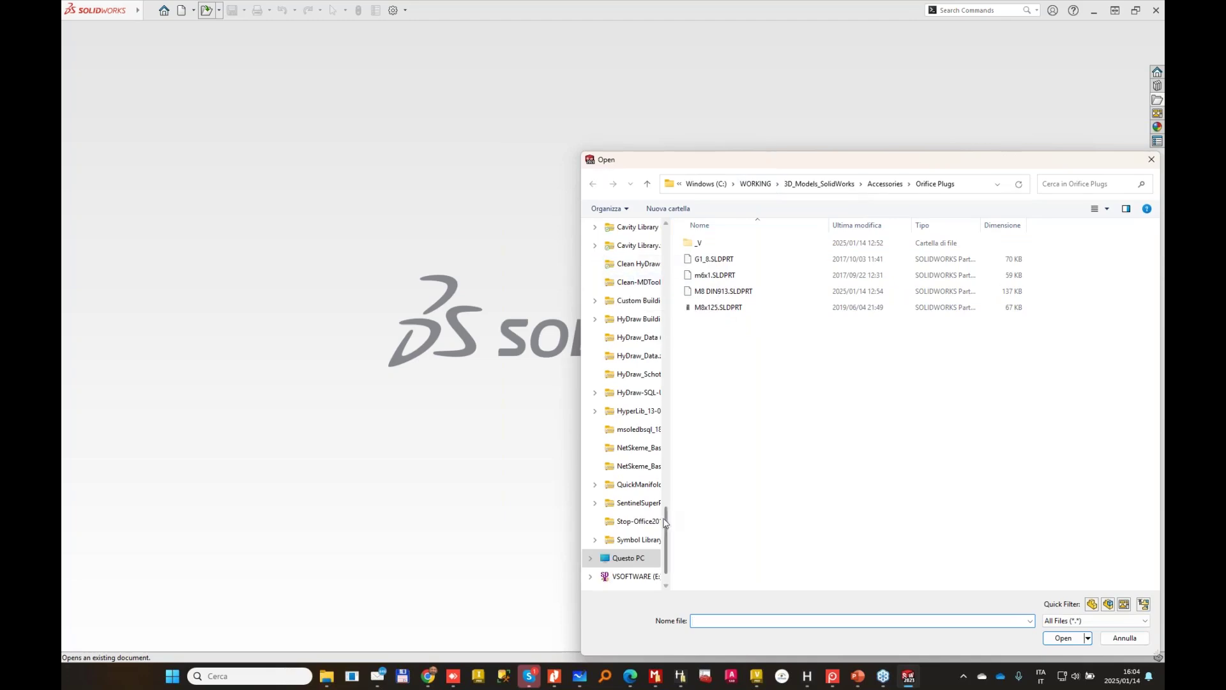
{"action": "scroll", "coordinate": [668, 524], "scroll_direction": "up", "scroll_amount": 20}
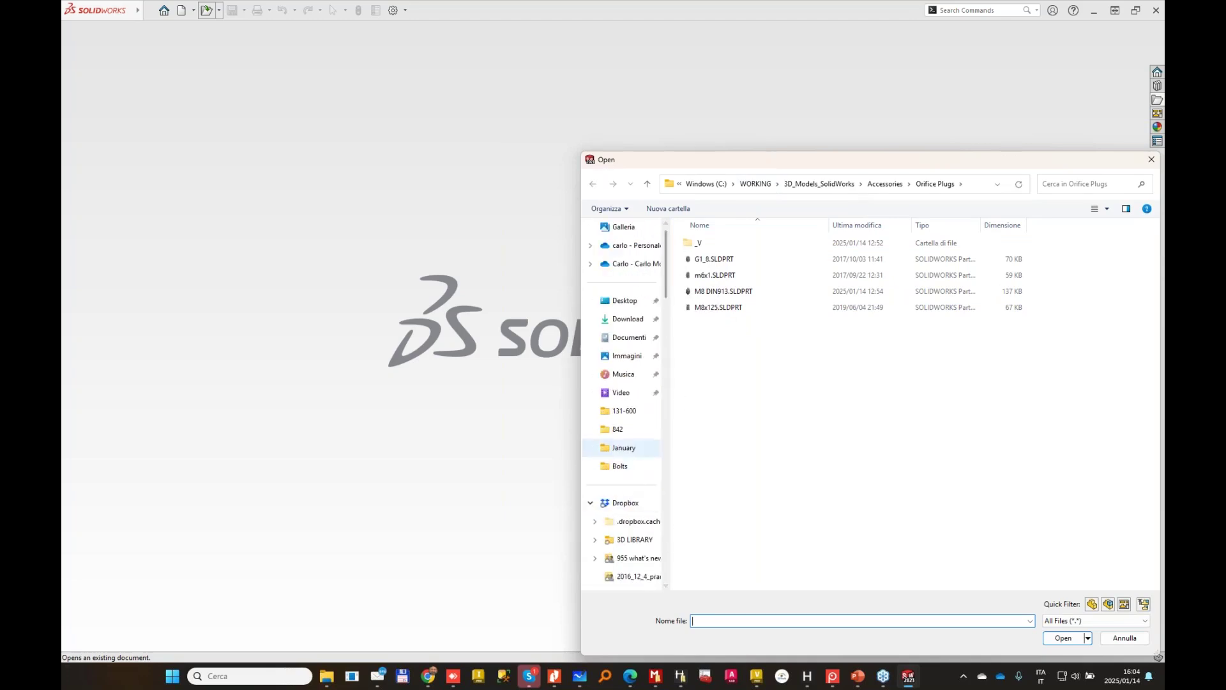
{"action": "left_click", "coordinate": [624, 447]}
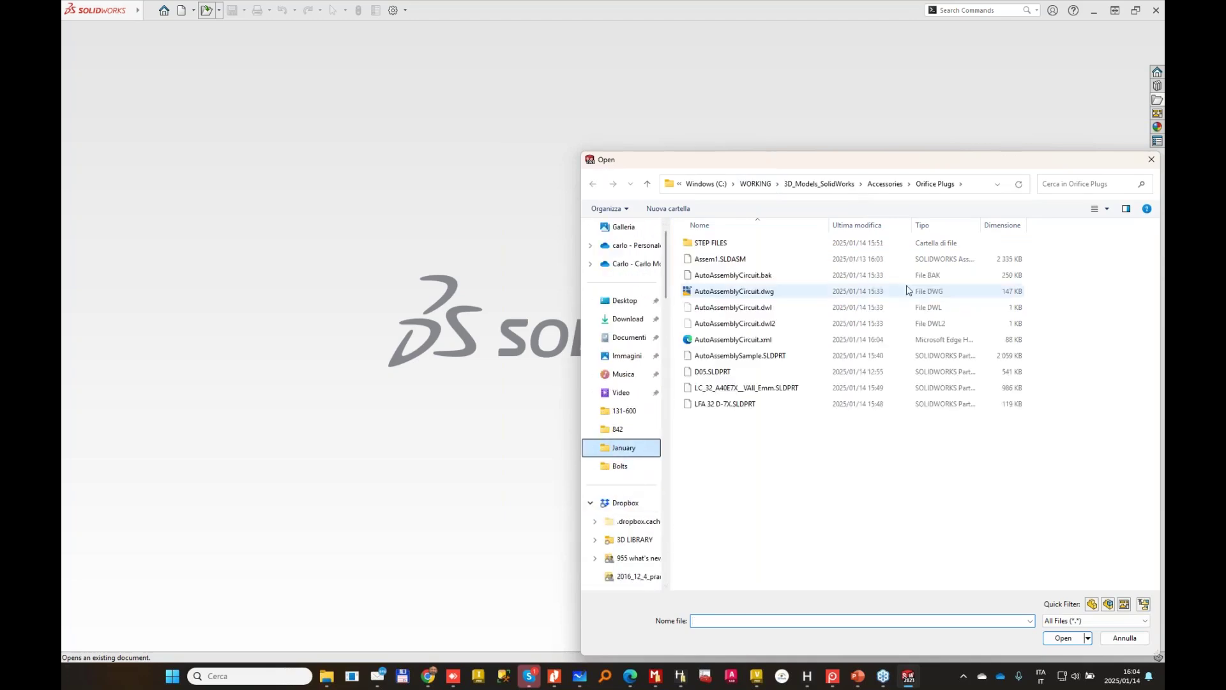
{"action": "double_click", "coordinate": [764, 354]}
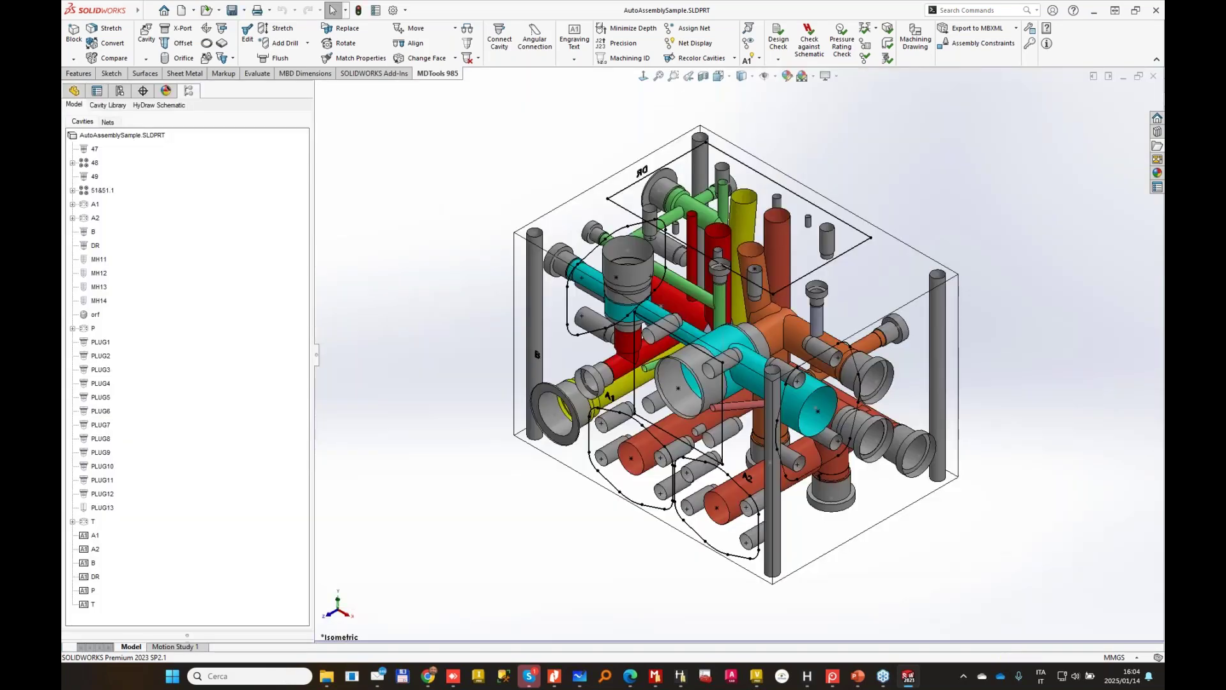
Load AutoAssemblyCircuit.xml as the manifold's HyDraw schematic file.
{"action": "left_click", "coordinate": [159, 105]}
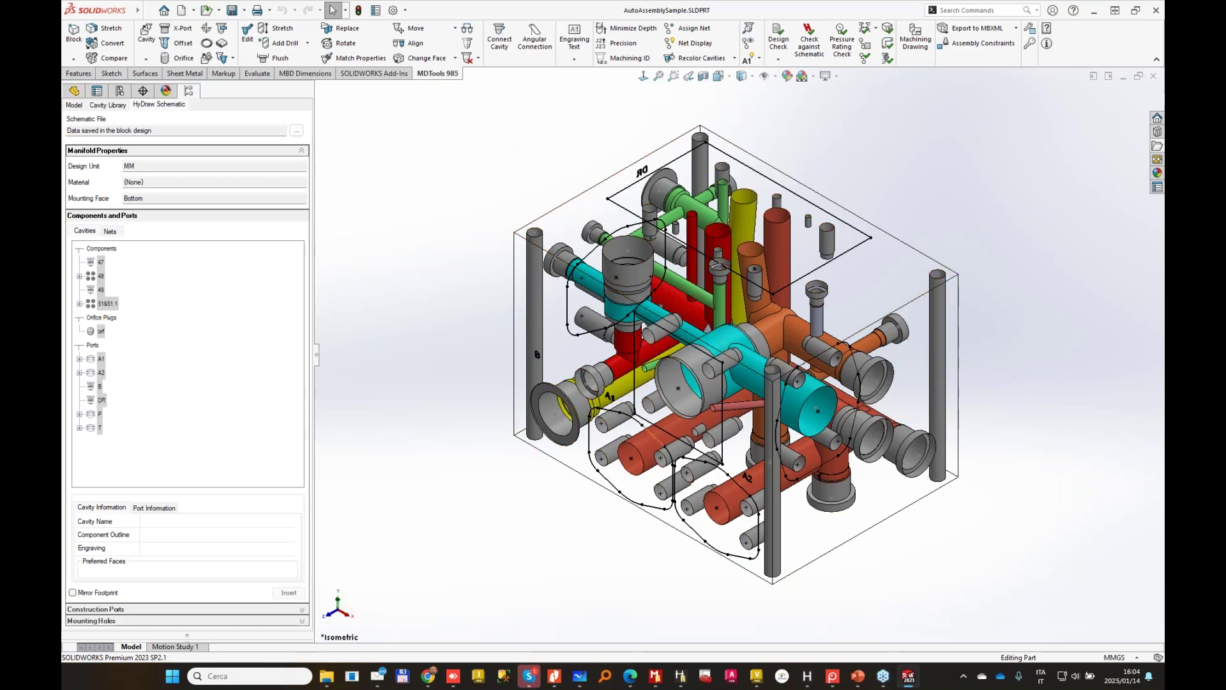
{"action": "middle_click_drag", "start_coordinate": [712, 460], "coordinate": [677, 333]}
{"action": "scroll", "coordinate": [674, 327], "scroll_direction": "down", "scroll_amount": 3}
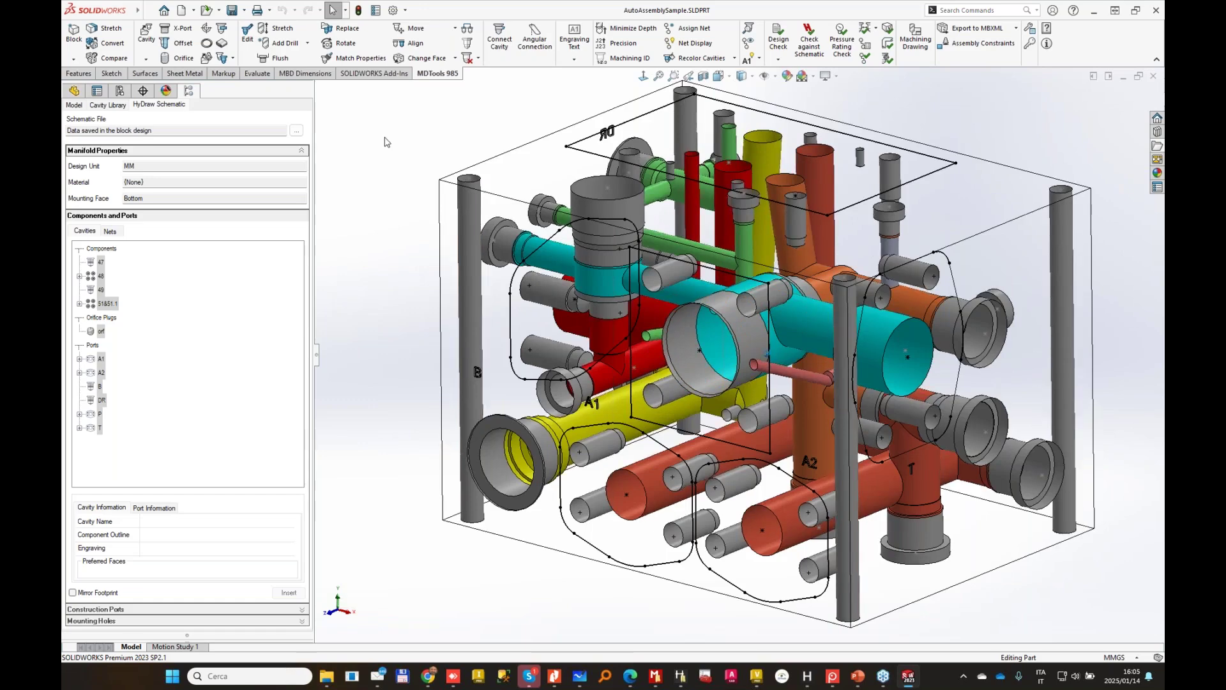
{"action": "key", "text": "f"}
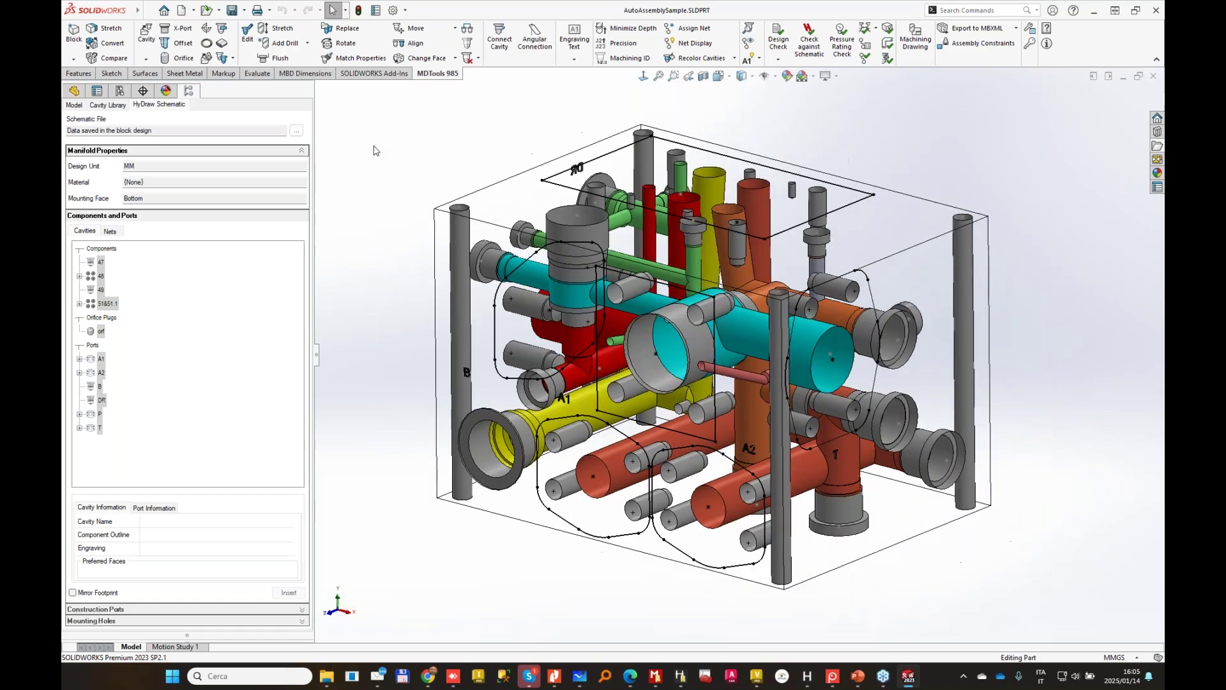
{"action": "left_click", "coordinate": [298, 131]}
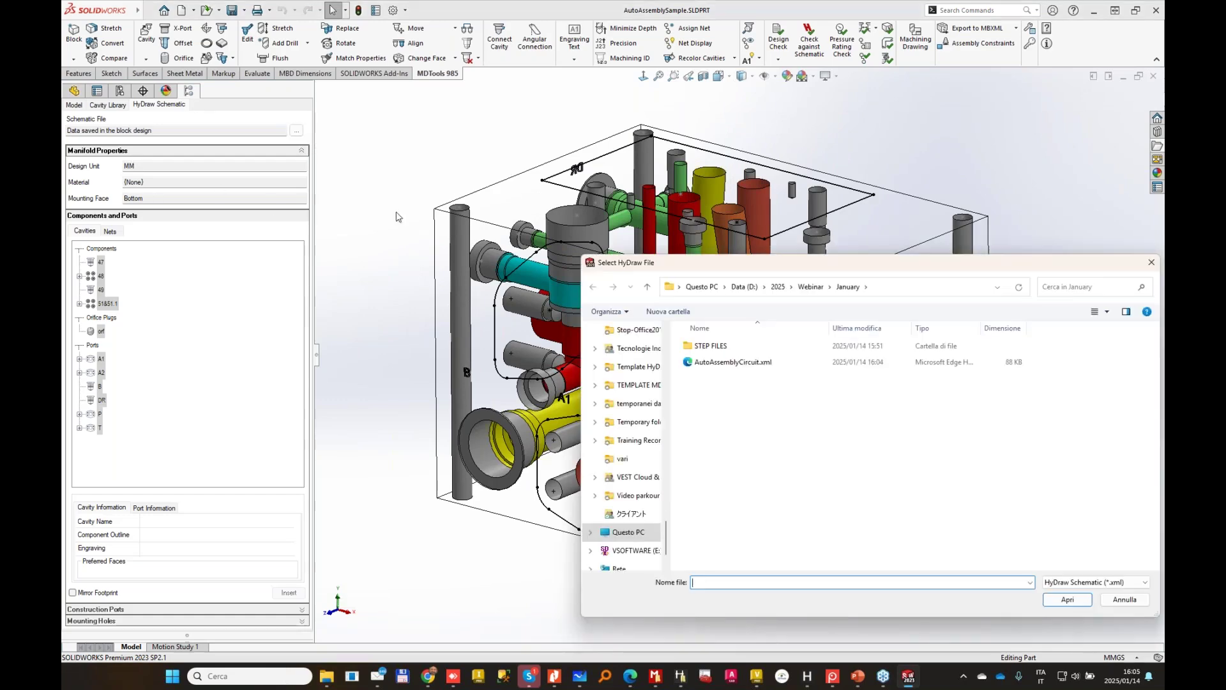
{"action": "double_click", "coordinate": [738, 363]}
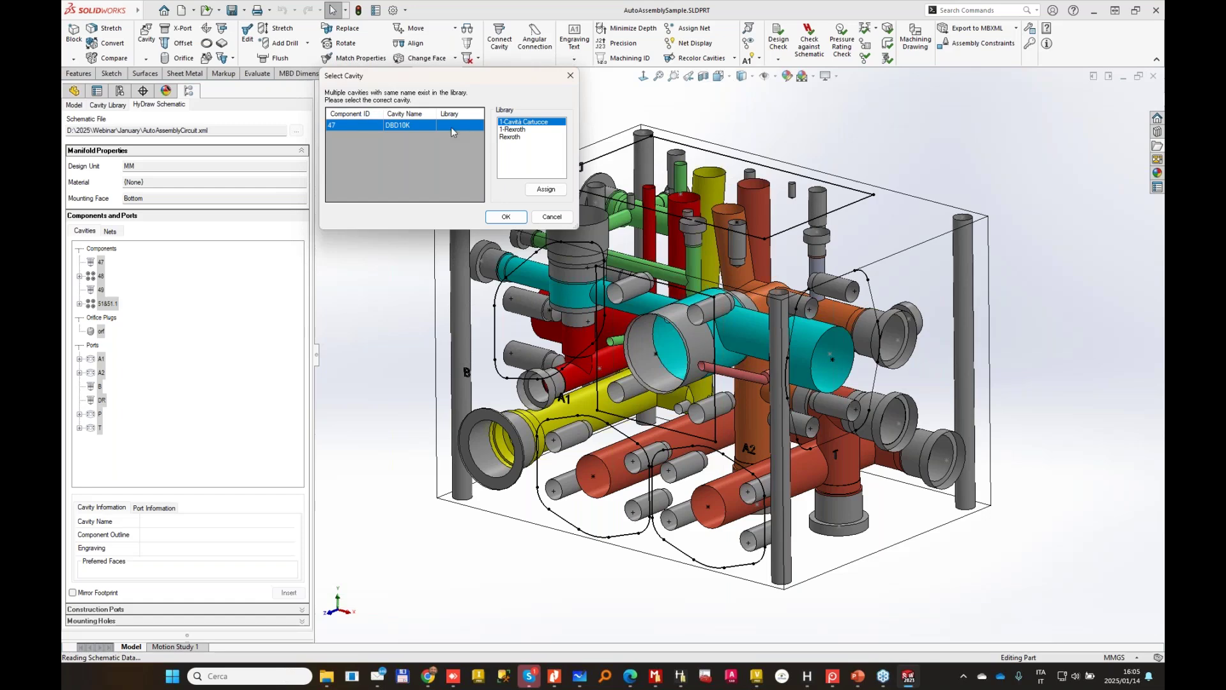
Assign the 1-Rexroth library to cavity DBD10K of component 47 and finish importing the schematic.
{"action": "left_click", "coordinate": [521, 129]}
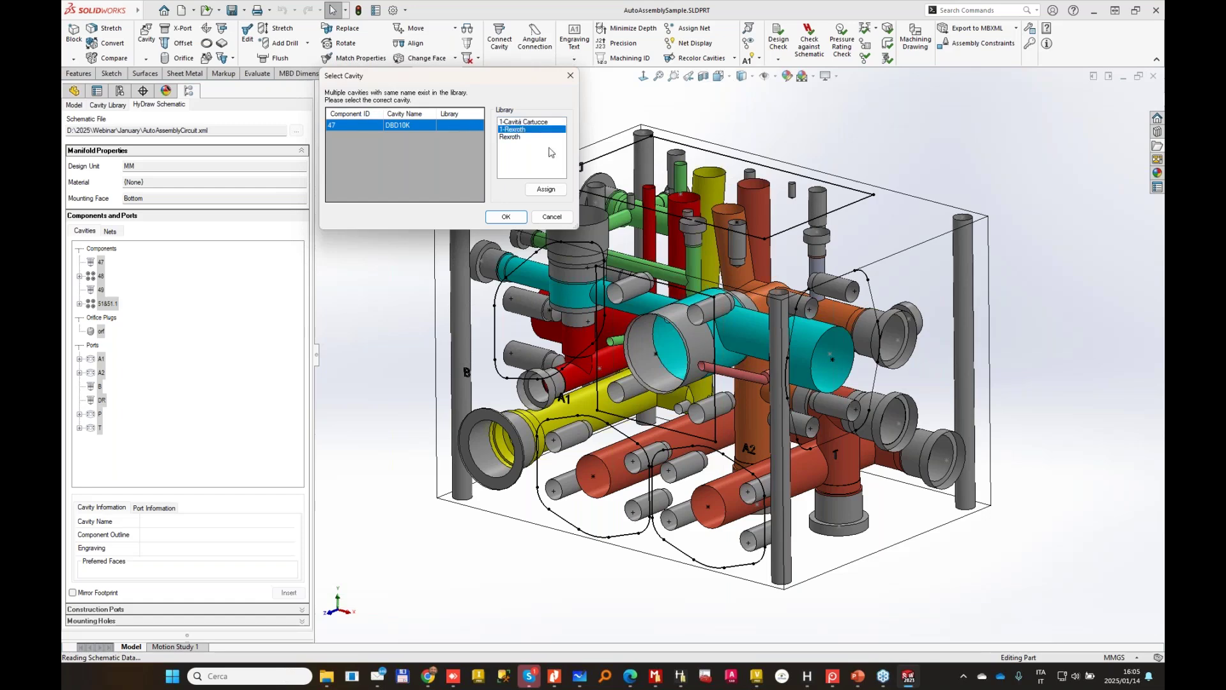
{"action": "left_click", "coordinate": [547, 189]}
{"action": "left_click", "coordinate": [506, 217]}
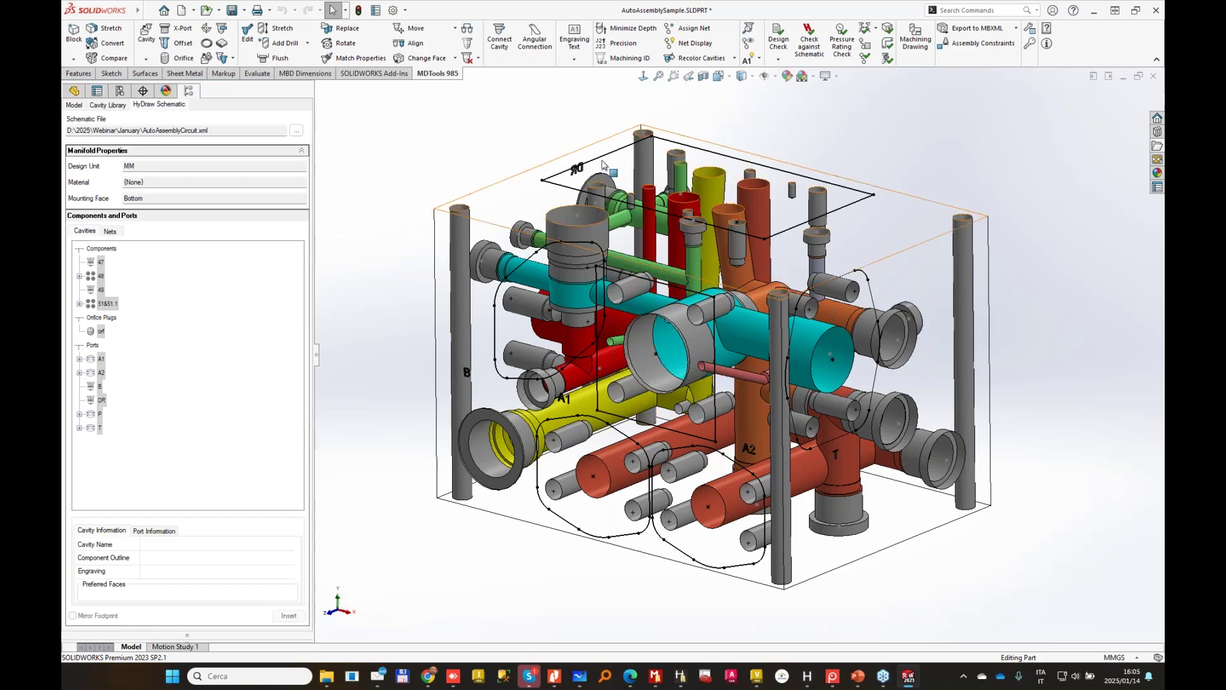
Create an empty assembly from the Assieme template without inserting a component.
{"action": "left_click", "coordinate": [182, 10]}
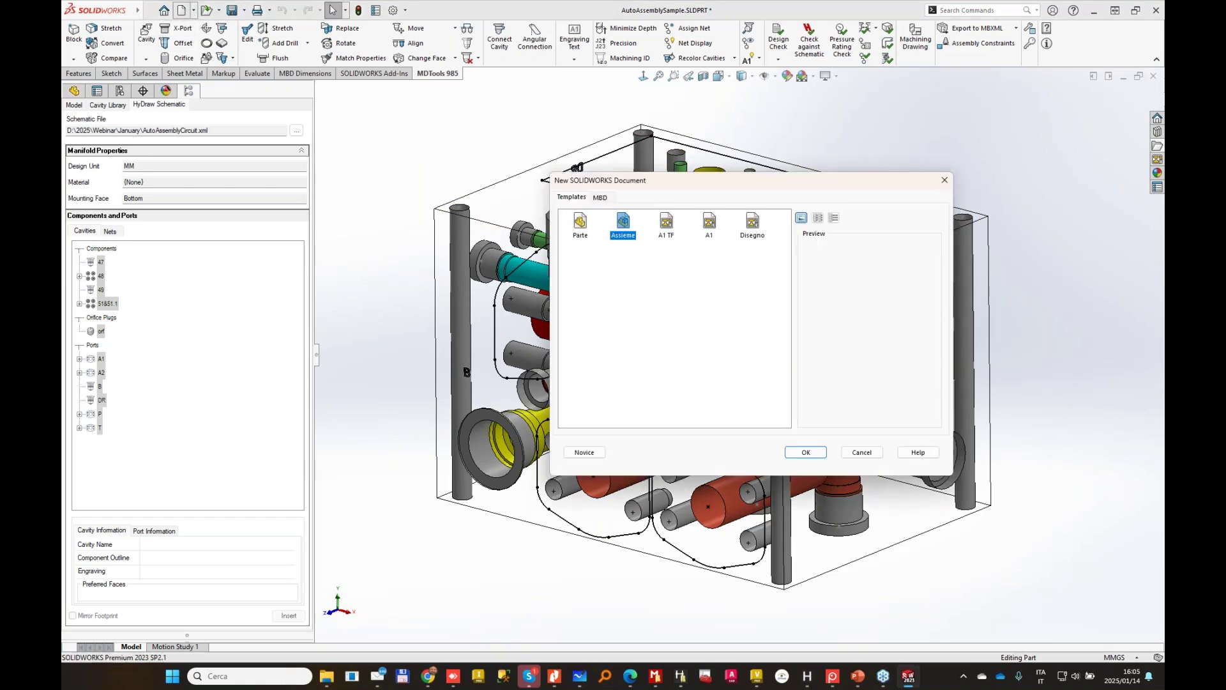
{"action": "key", "text": "Return"}
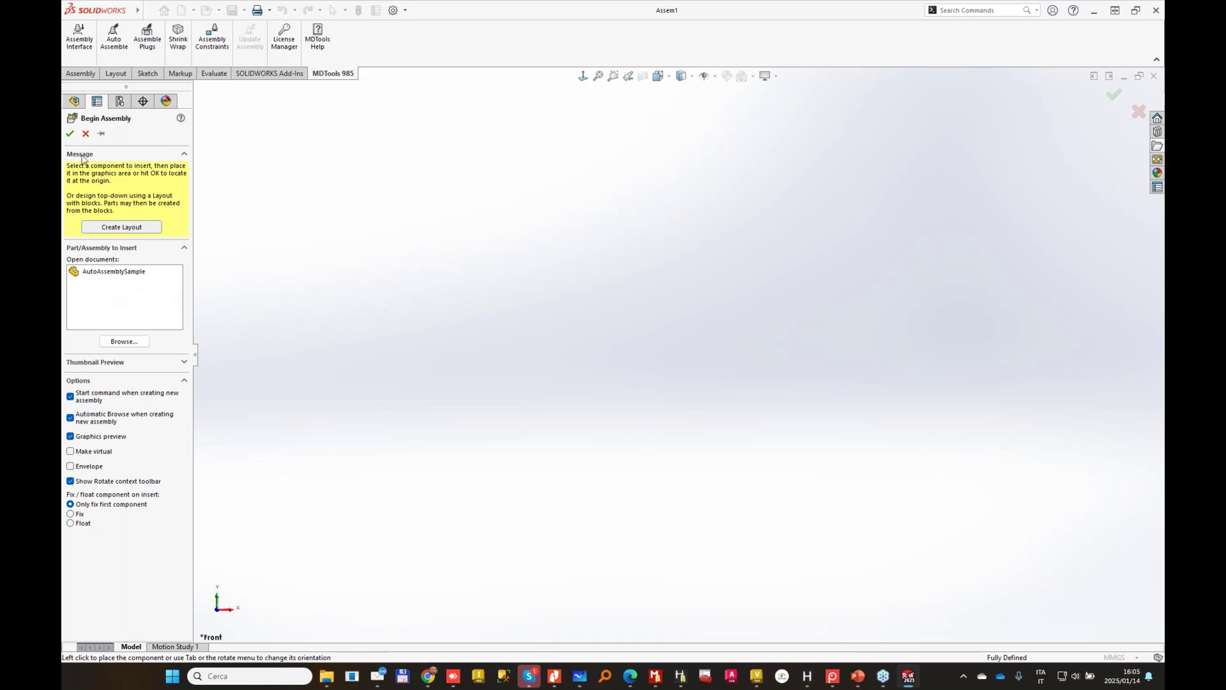
{"action": "left_click", "coordinate": [86, 133]}
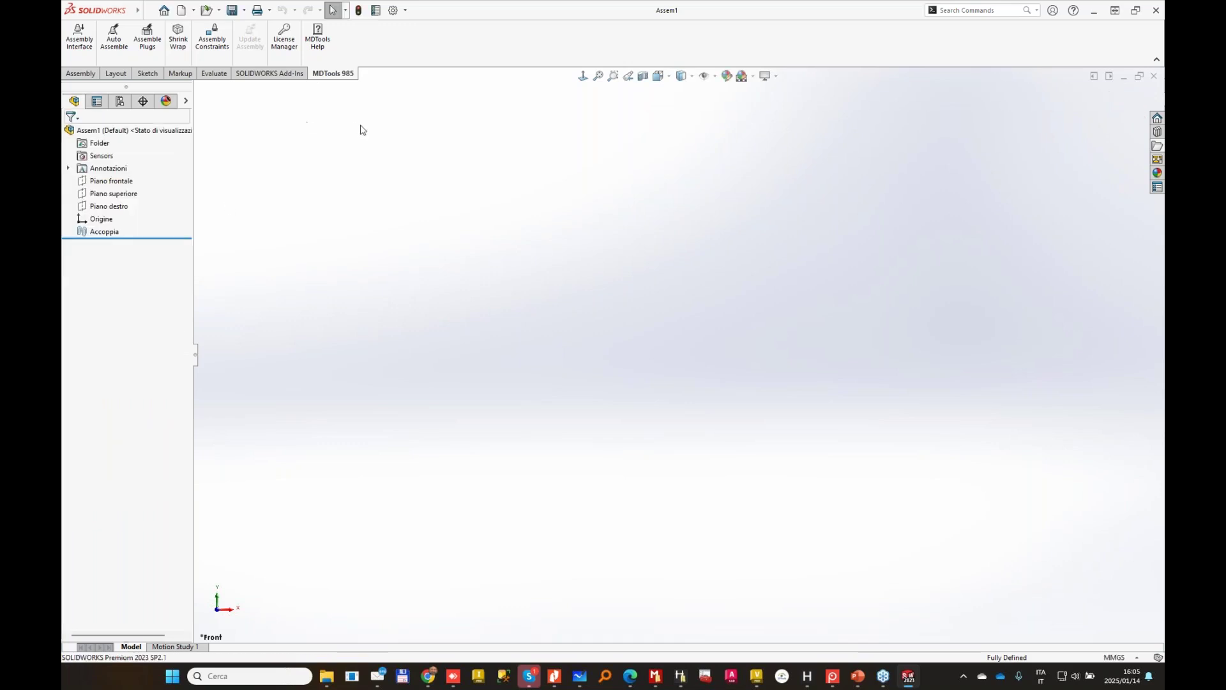
Start Auto Assemble and place the AutoAssemblySample.SLDPRT manifold in the assembly.
{"action": "left_click", "coordinate": [112, 39]}
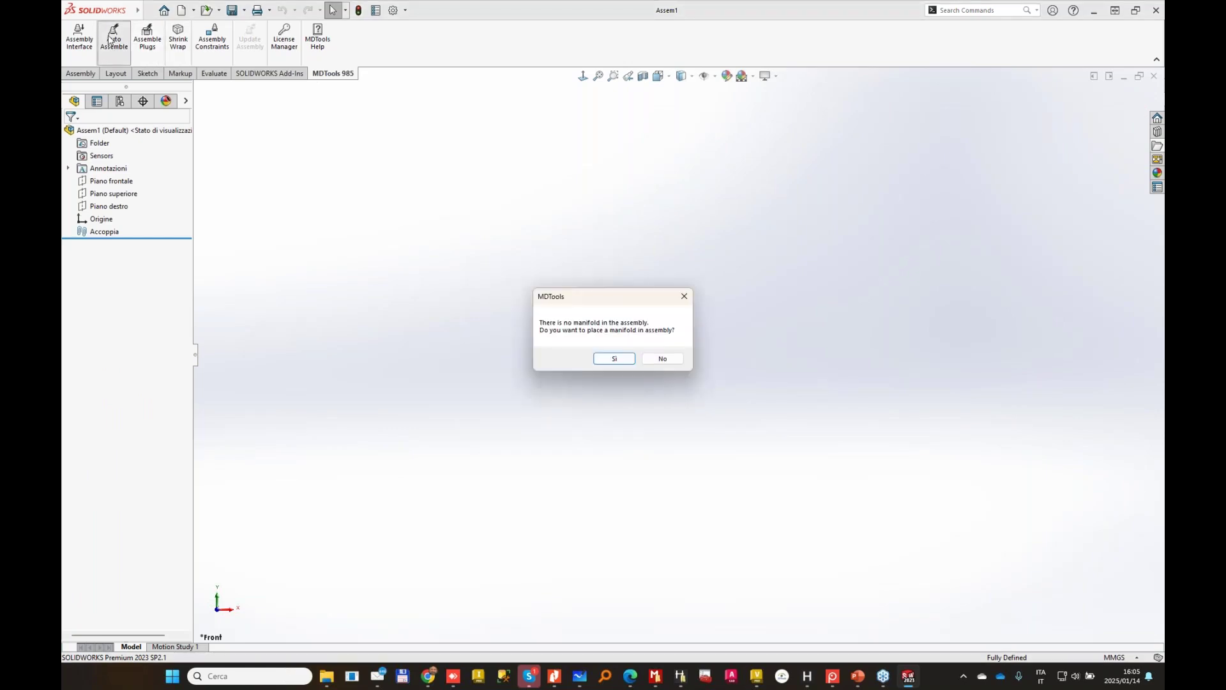
{"action": "left_click", "coordinate": [616, 359]}
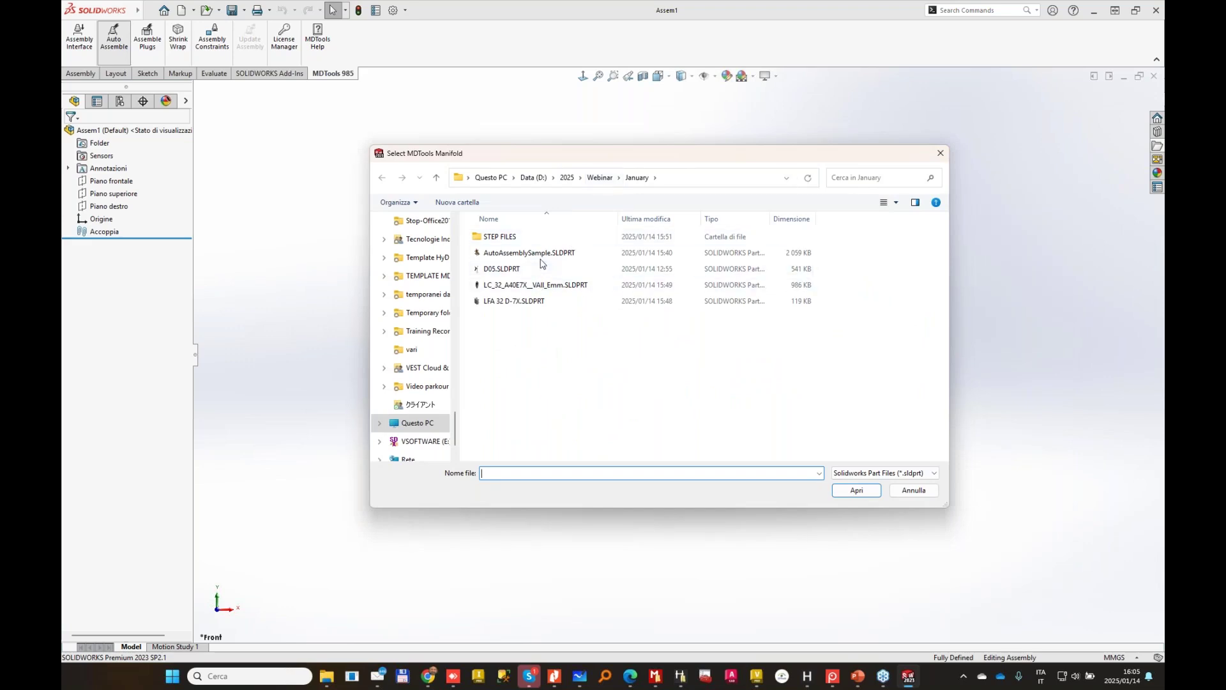
{"action": "left_click", "coordinate": [549, 253]}
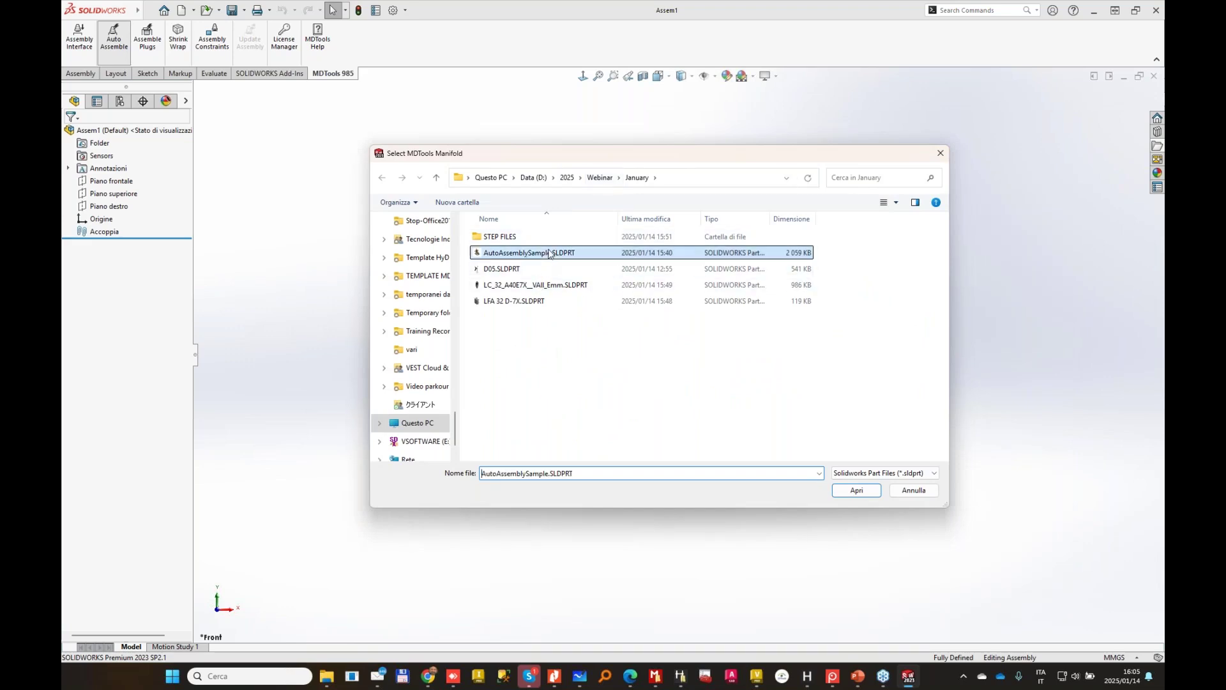
{"action": "left_click", "coordinate": [864, 493]}
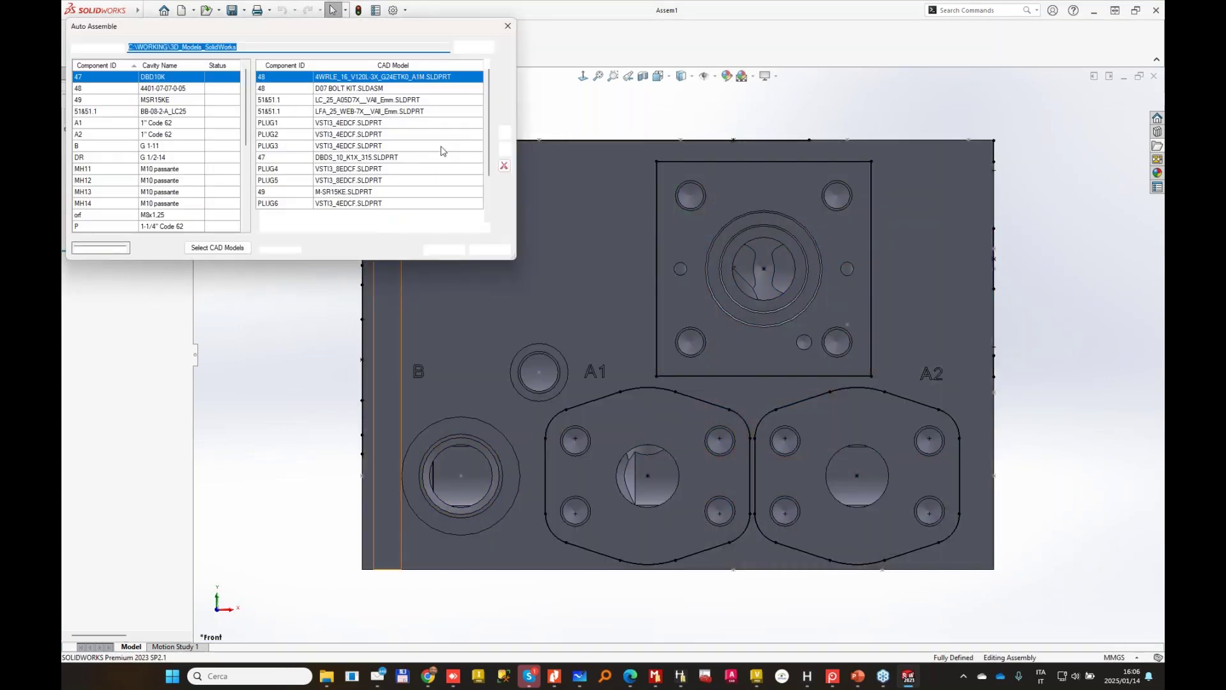
Enlarge the Auto Assemble window and review the CAD models for the component 48 bolt kit, 51&51.1 and the plugs.
{"action": "left_click_drag", "start_coordinate": [512, 258], "coordinate": [571, 439]}
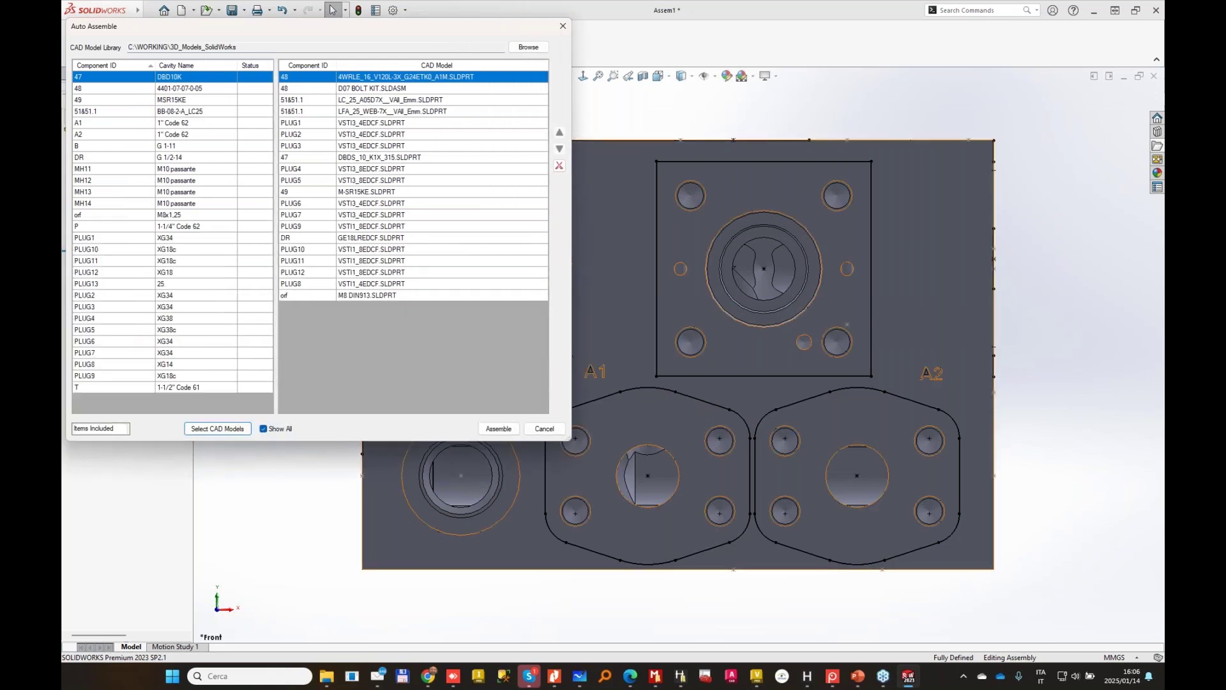
{"action": "left_click", "coordinate": [352, 90]}
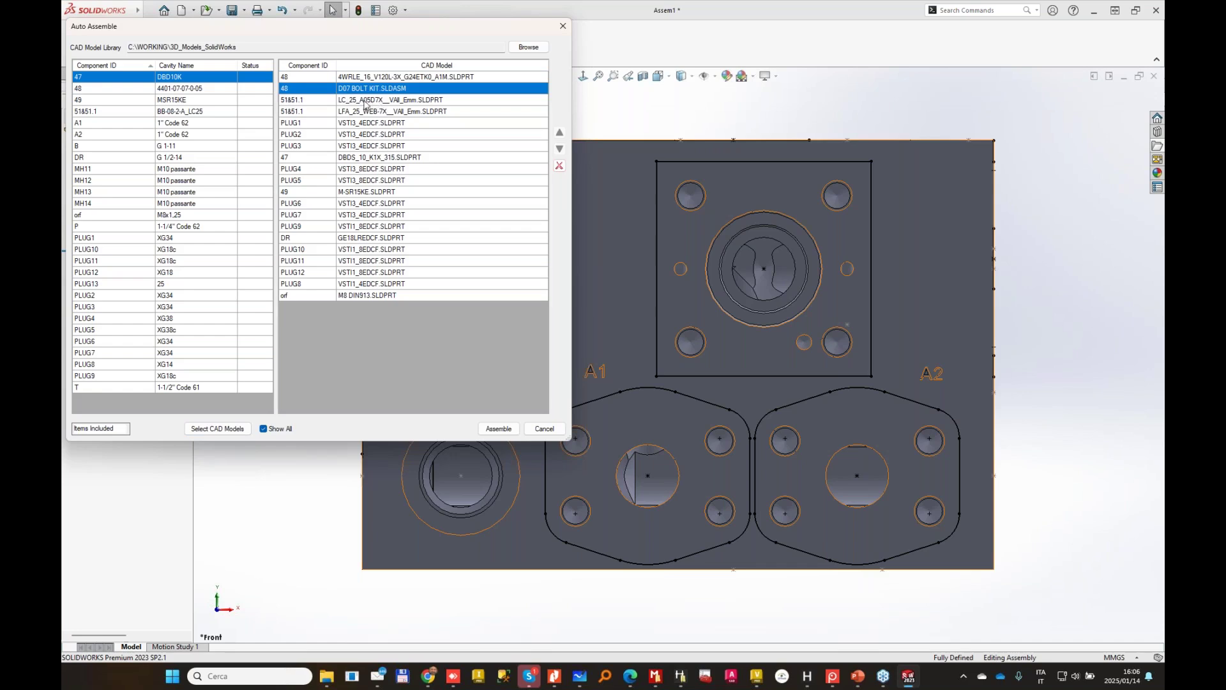
{"action": "left_click", "coordinate": [366, 101]}
{"action": "left_click", "coordinate": [355, 112]}
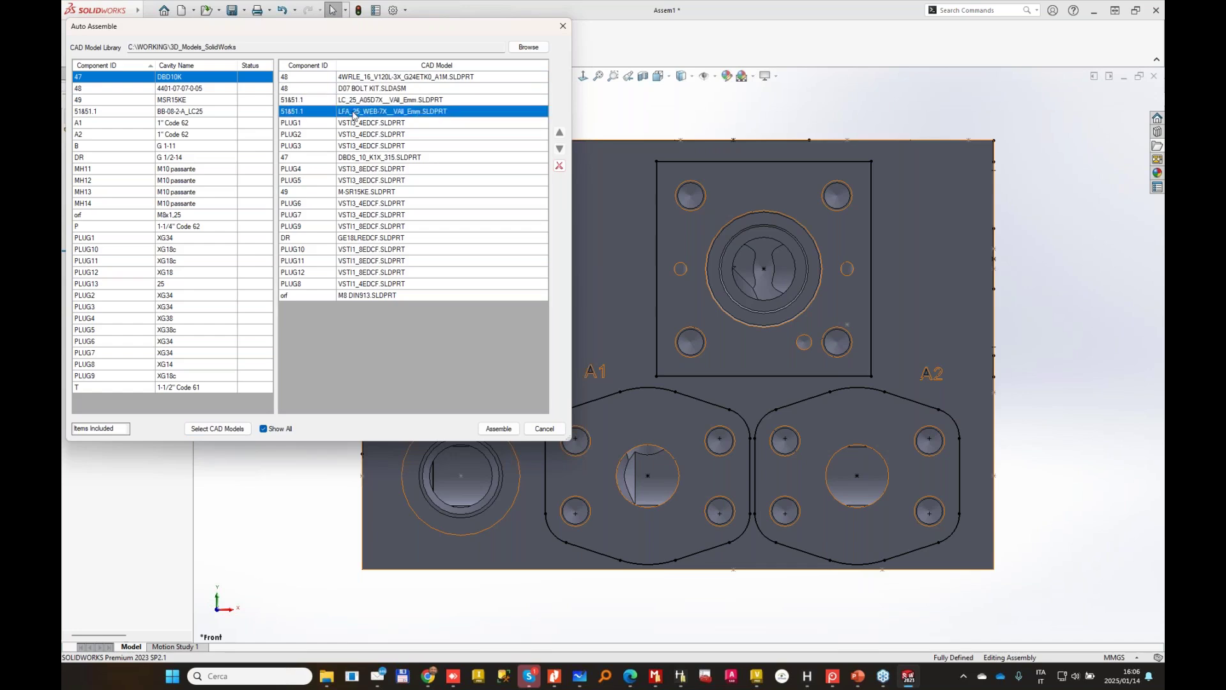
{"action": "left_click_drag", "start_coordinate": [384, 122], "coordinate": [374, 148]}
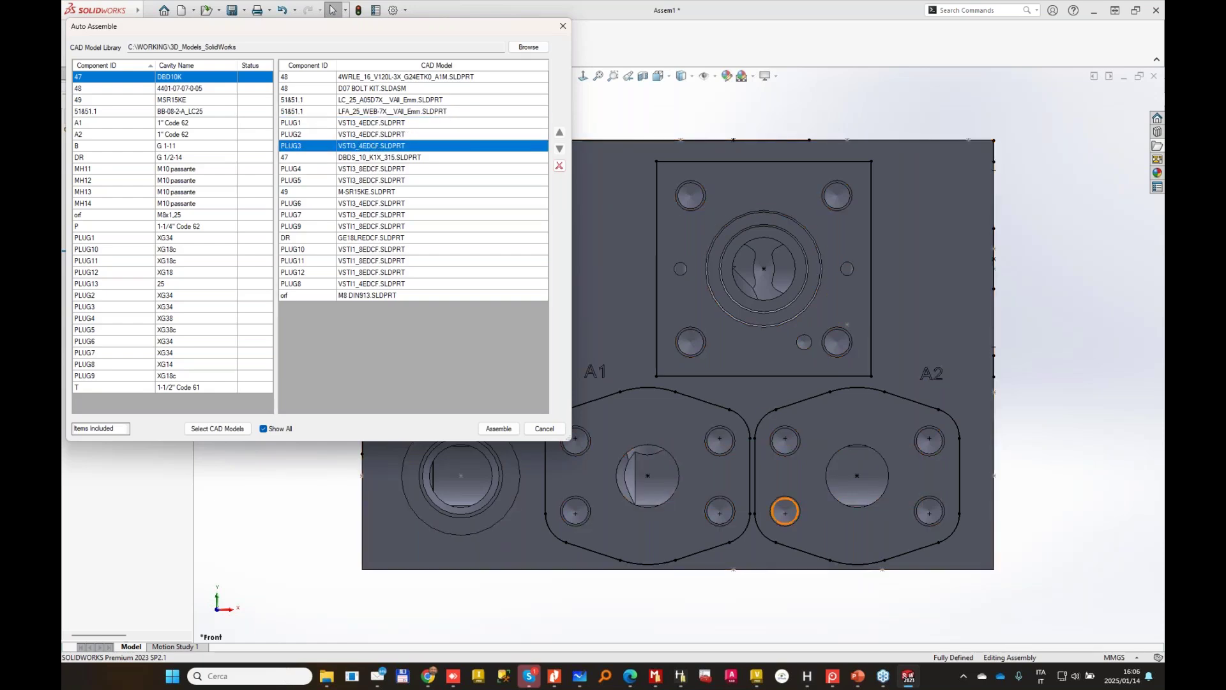
Switch to HyDraw CAD to view the AutoAssemblyCircuit schematic and return to the Auto Assemble window in SOLIDWORKS.
{"action": "mouse_move", "coordinate": [808, 682]}
{"action": "left_click", "coordinate": [867, 608]}
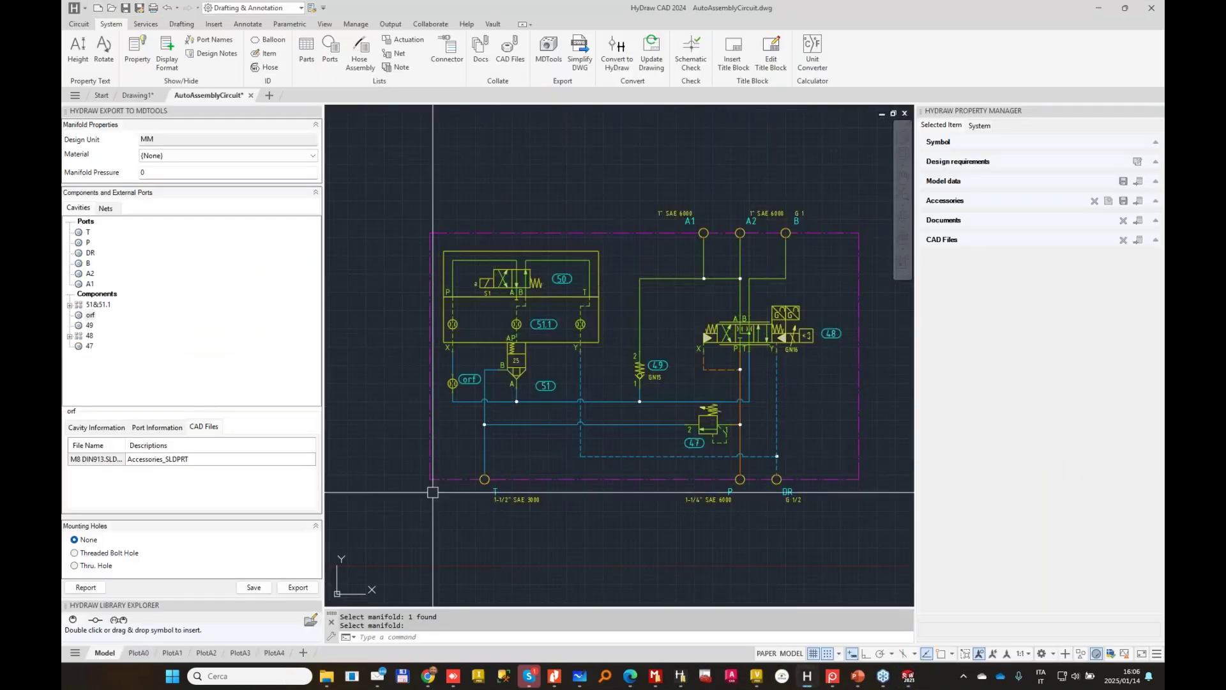
{"action": "left_click", "coordinate": [1098, 10]}
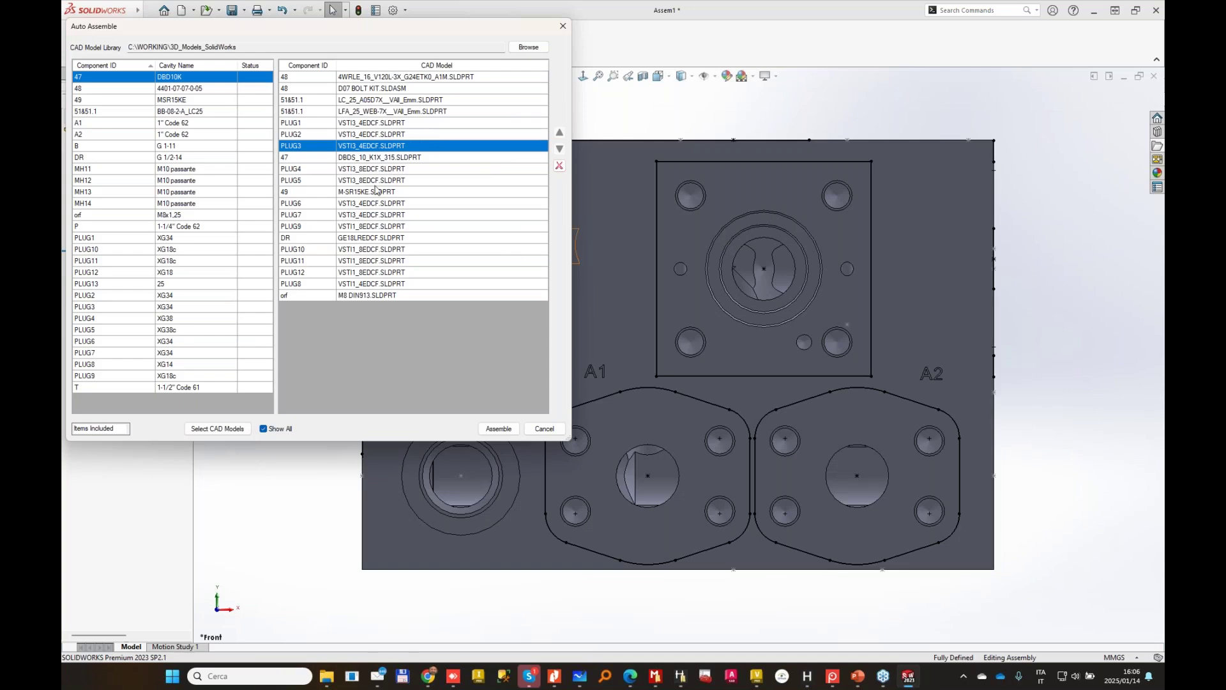
Check the CAD models listed for component 47, PLUG9, port DR and orf, and run the automatic assembly.
{"action": "left_click", "coordinate": [419, 161]}
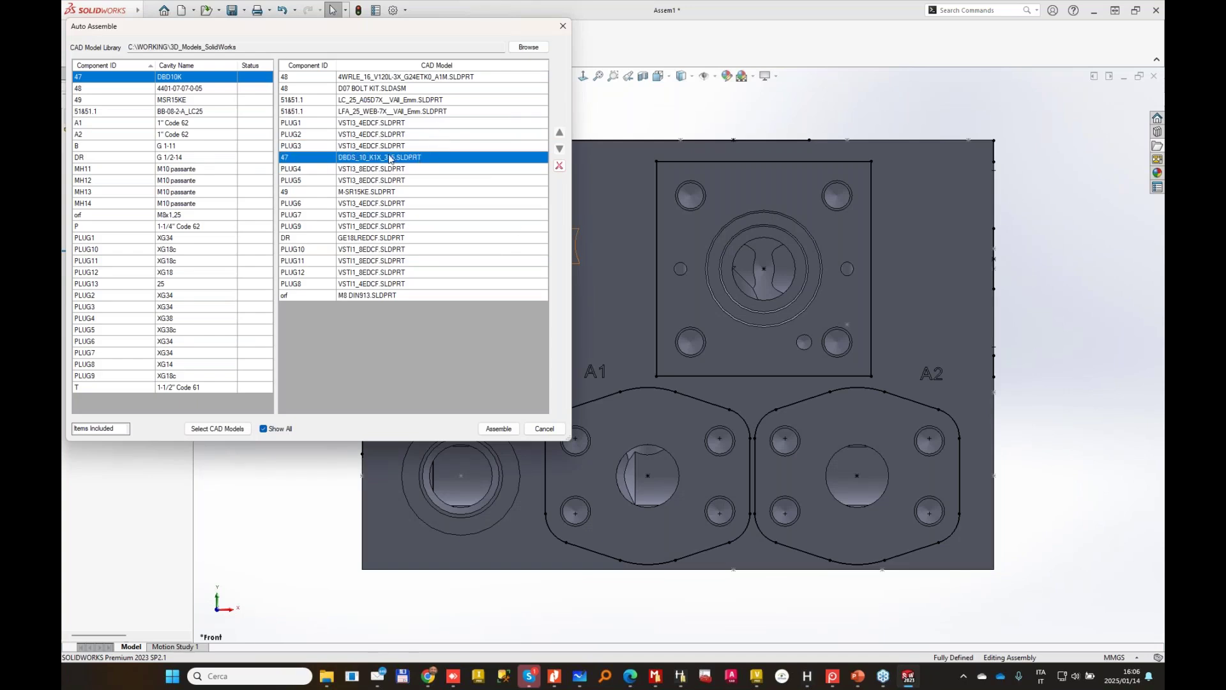
{"action": "left_click_drag", "start_coordinate": [367, 173], "coordinate": [393, 194]}
{"action": "left_click", "coordinate": [378, 227]}
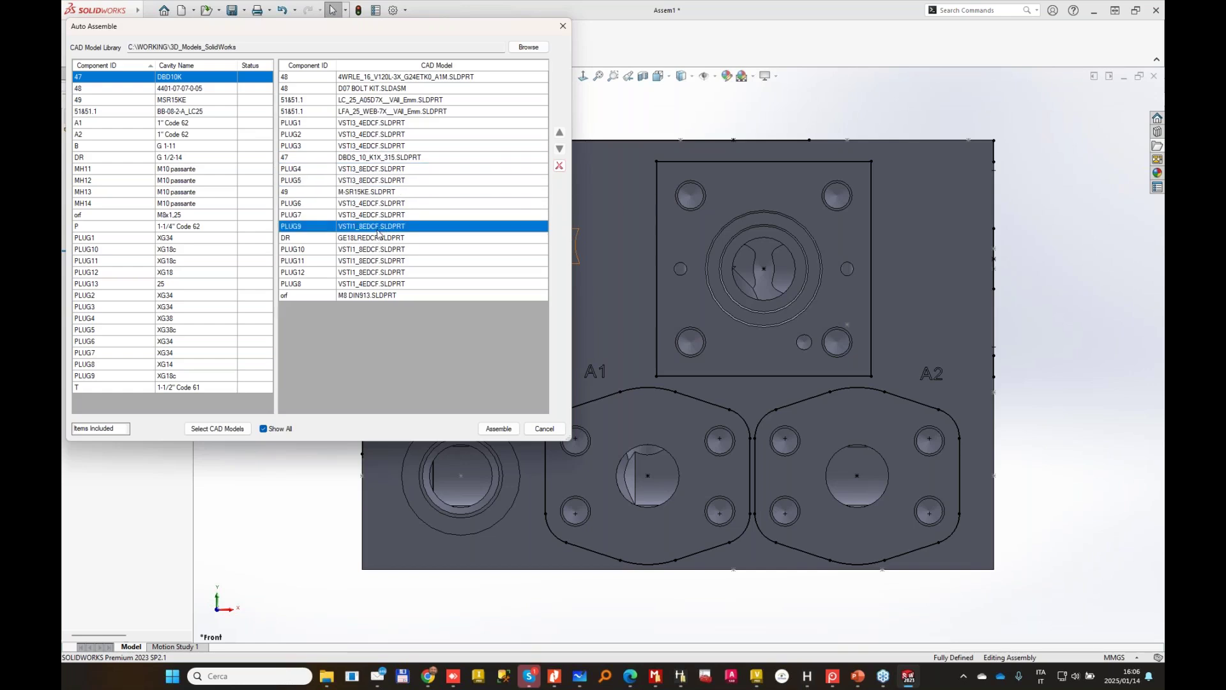
{"action": "left_click", "coordinate": [380, 238]}
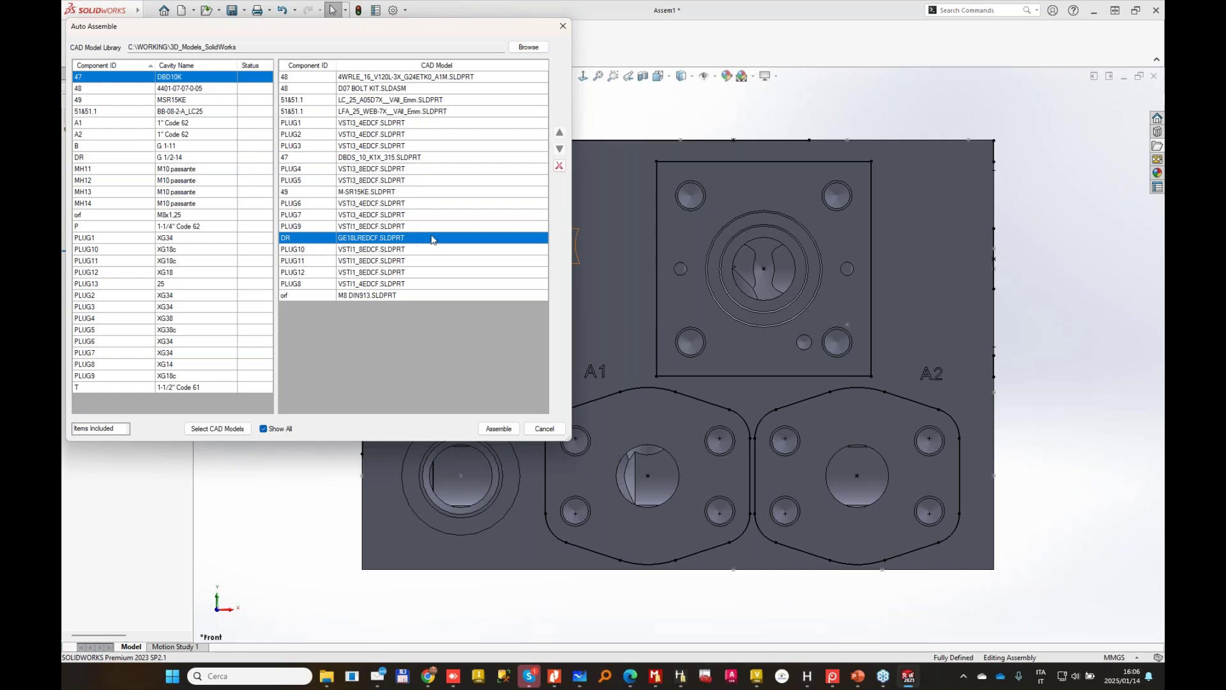
{"action": "left_click", "coordinate": [377, 295]}
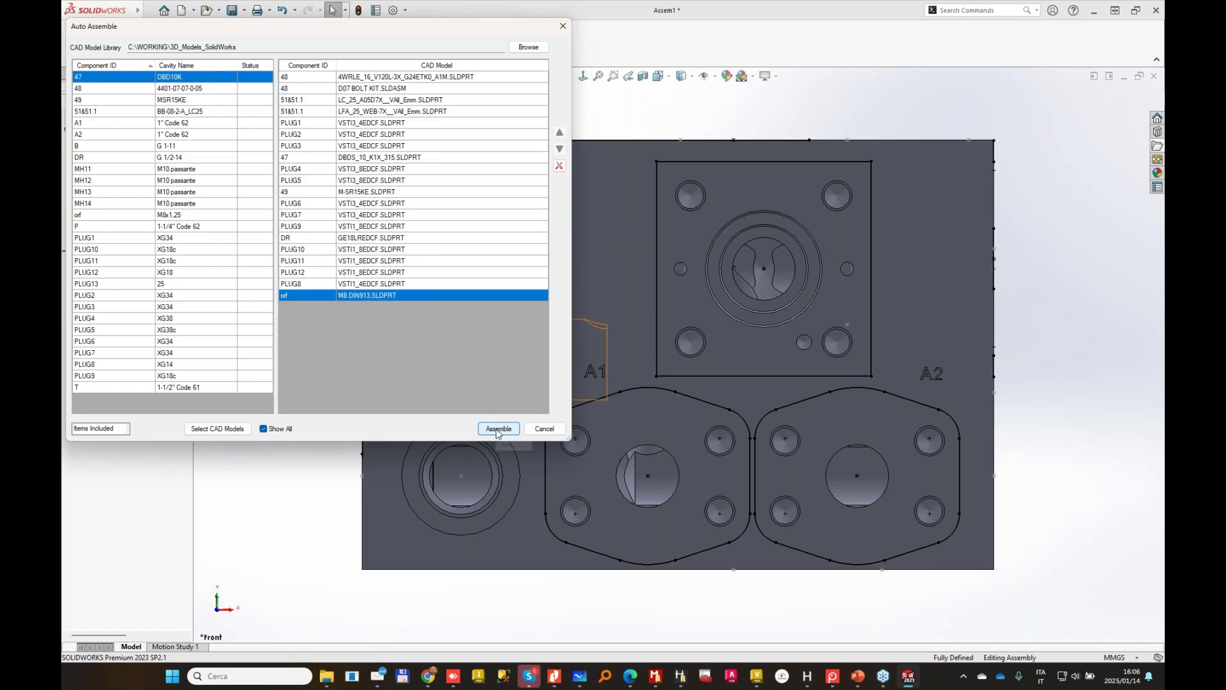
{"action": "left_click", "coordinate": [499, 429]}
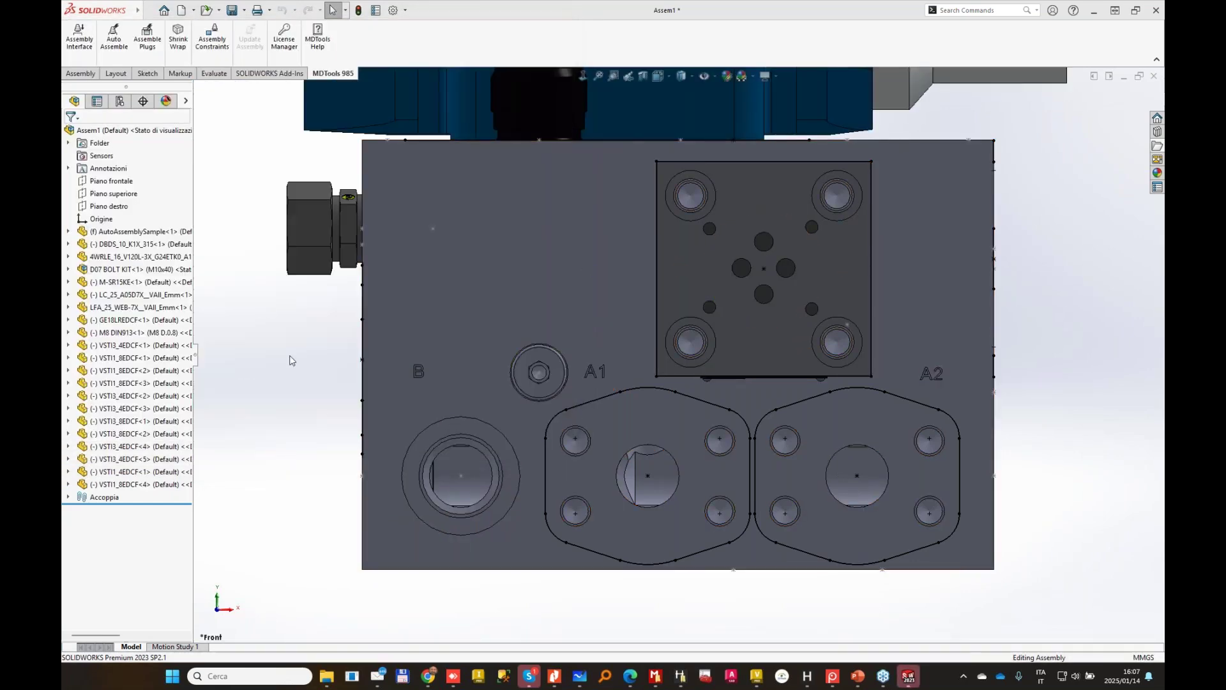
Inspect the assembled manifold and open the GE18LREDCF fitting at port DR as a separate part.
{"action": "middle_click_drag", "start_coordinate": [291, 360], "coordinate": [804, 262]}
{"action": "scroll", "coordinate": [795, 266], "scroll_direction": "up", "scroll_amount": 3}
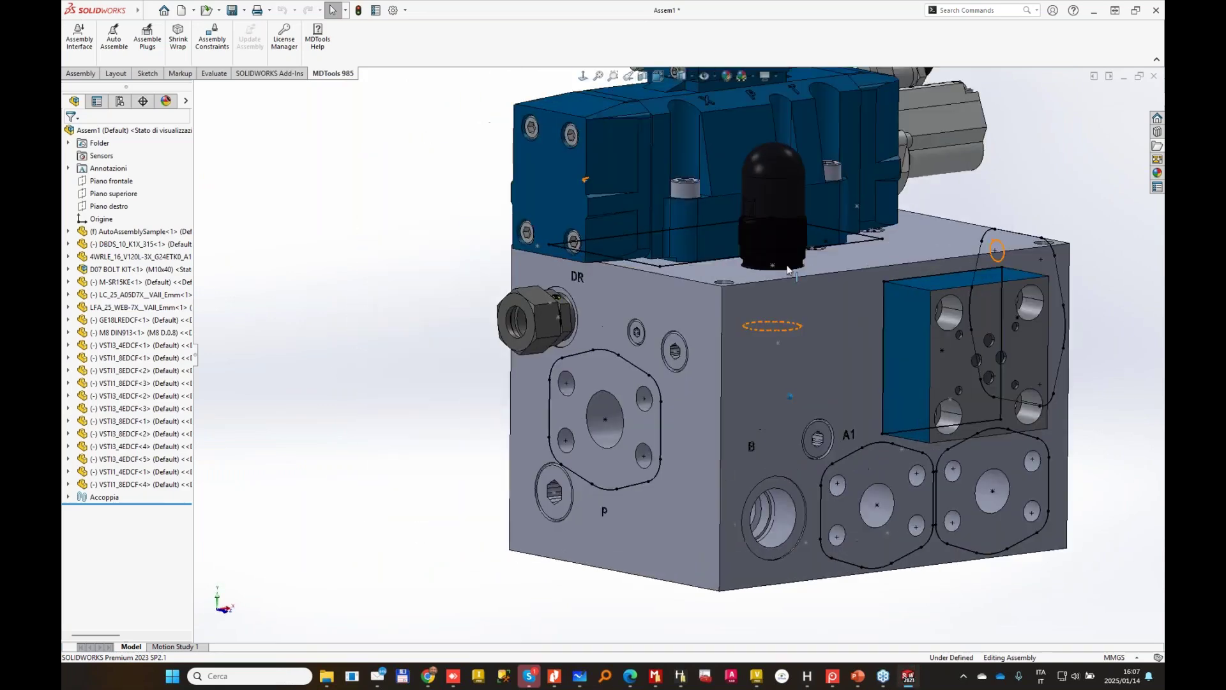
{"action": "scroll", "coordinate": [564, 447], "scroll_direction": "up", "scroll_amount": 5}
{"action": "middle_click_drag", "start_coordinate": [564, 447], "coordinate": [754, 268]}
{"action": "left_click", "coordinate": [559, 208]}
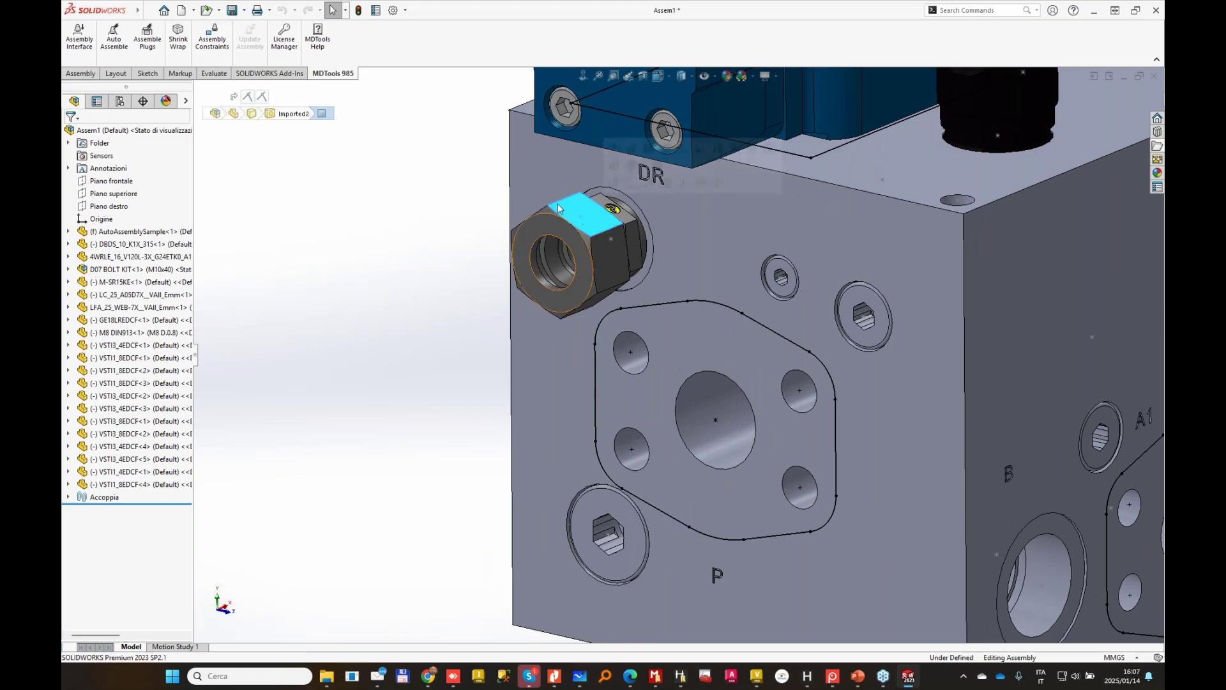
{"action": "left_click", "coordinate": [555, 238]}
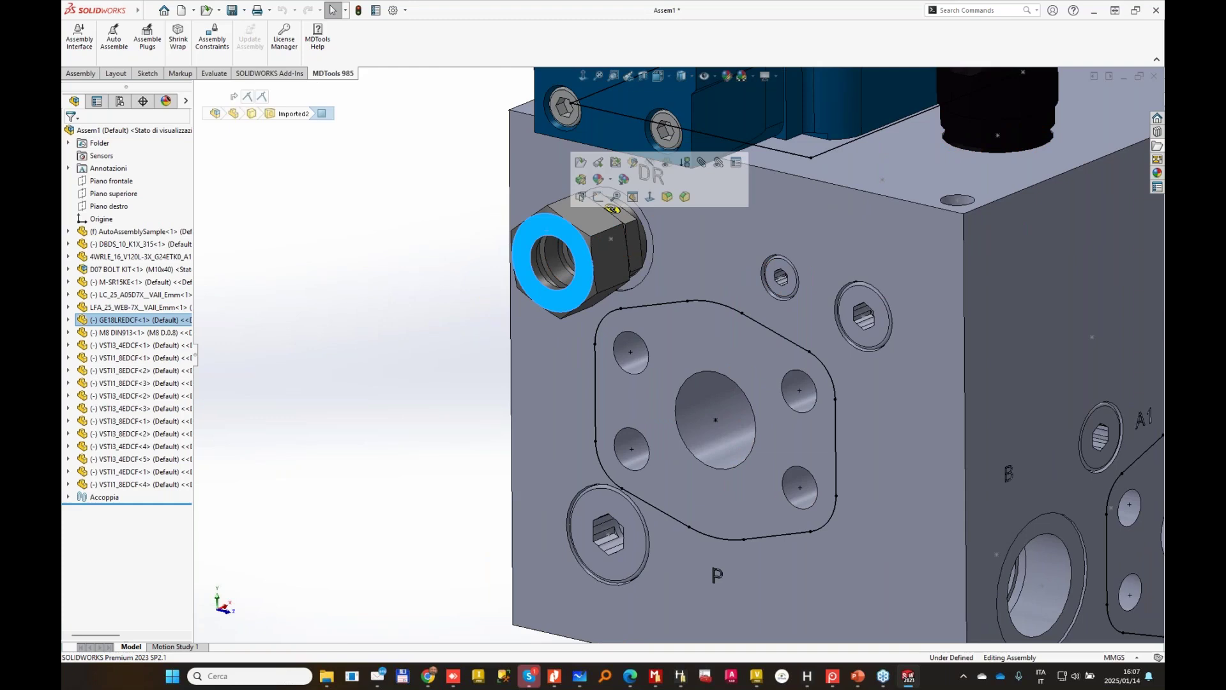
{"action": "right_click", "coordinate": [566, 234]}
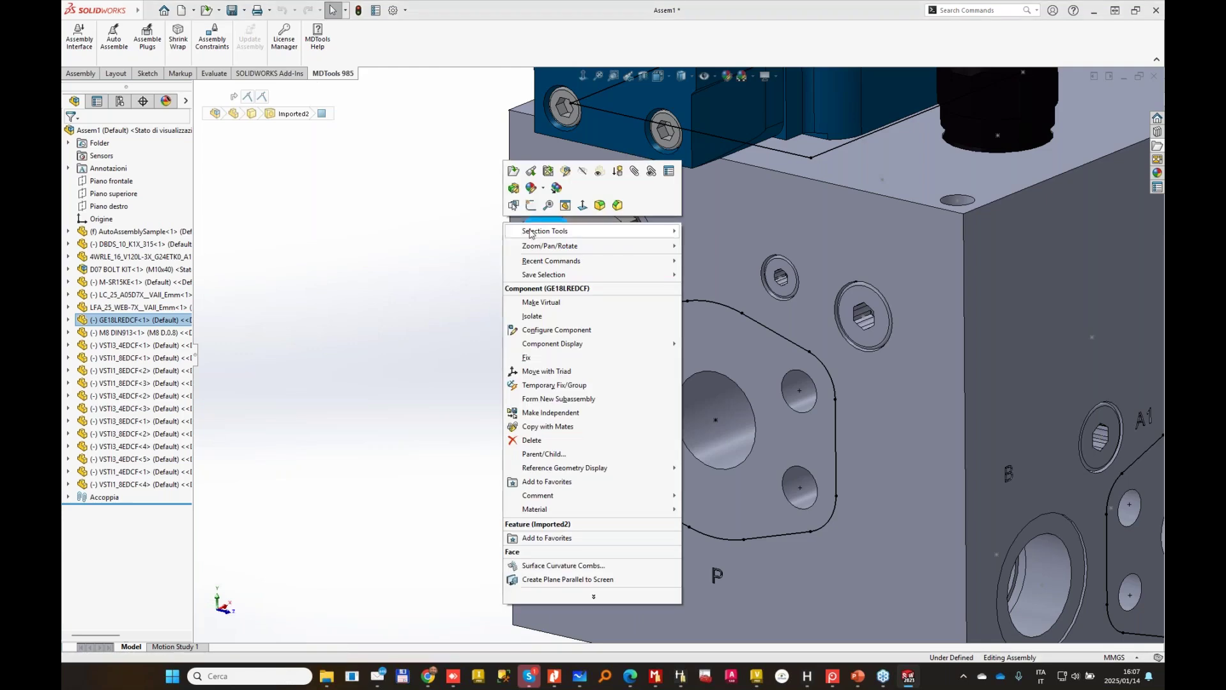
{"action": "left_click", "coordinate": [516, 171]}
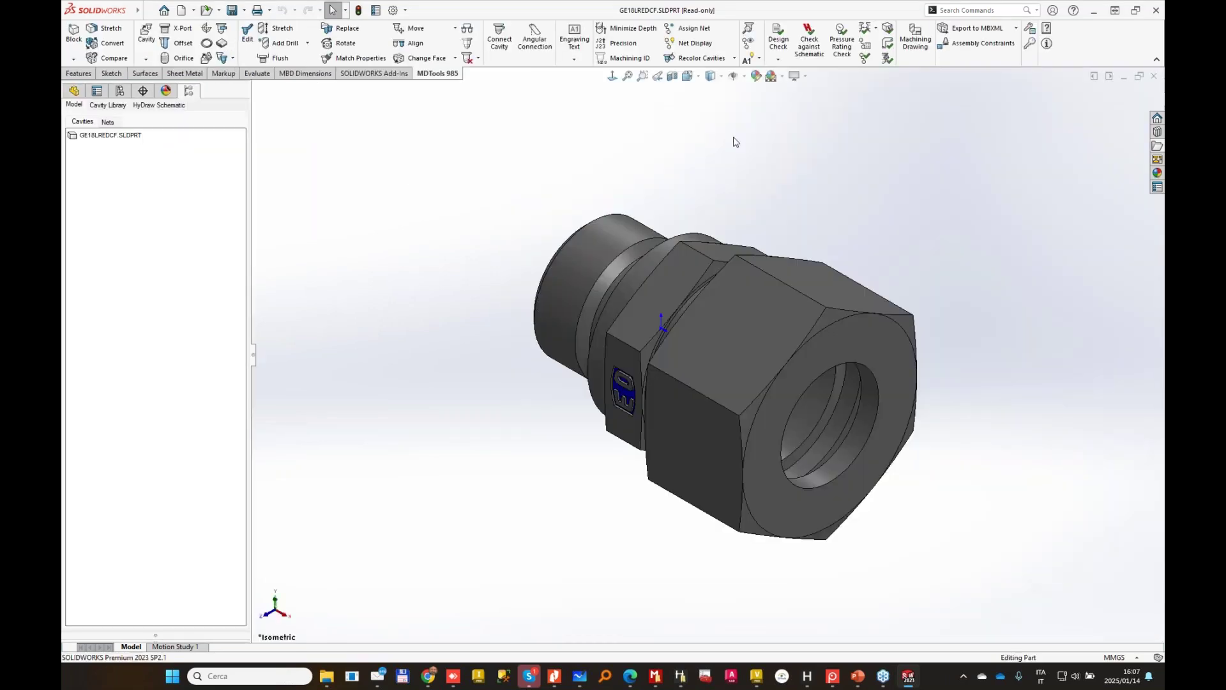
Show the fitting's feature tree and examine its reference planes and Axis1 on the model.
{"action": "mouse_move", "coordinate": [734, 138]}
{"action": "middle_mouse_down"}
{"action": "mouse_move", "coordinate": [639, 148]}
{"action": "mouse_move", "coordinate": [841, 189]}
{"action": "mouse_move", "coordinate": [680, 199]}
{"action": "middle_mouse_up"}
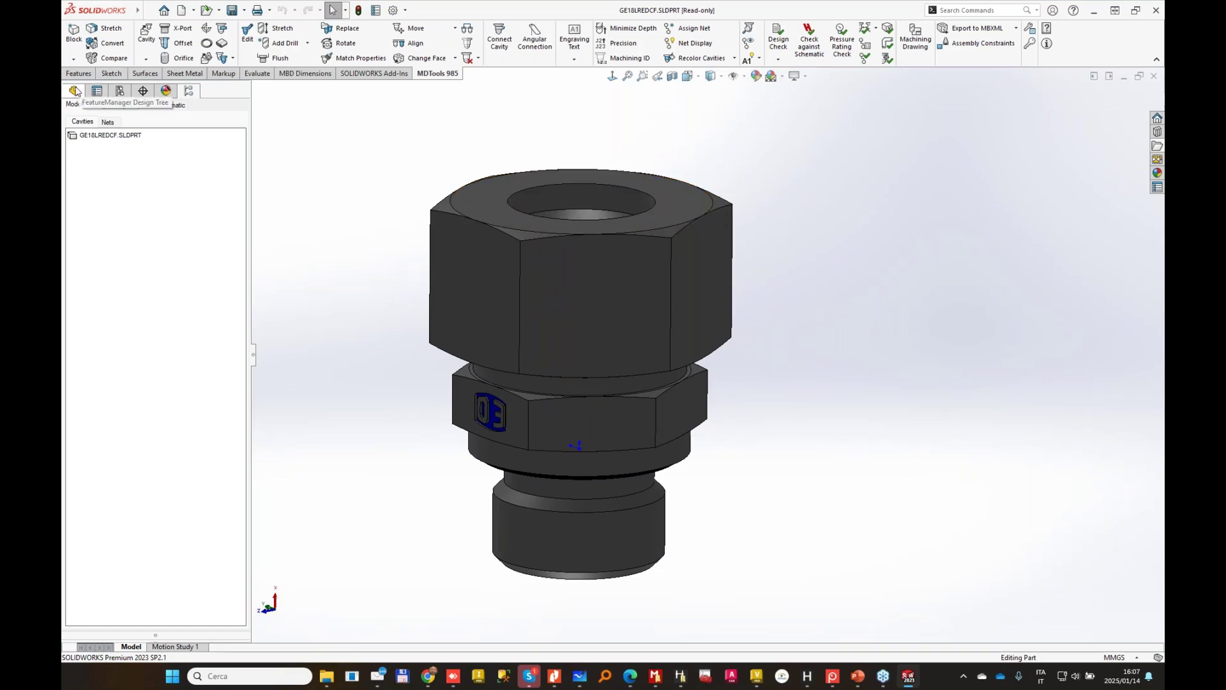
{"action": "left_click", "coordinate": [75, 91]}
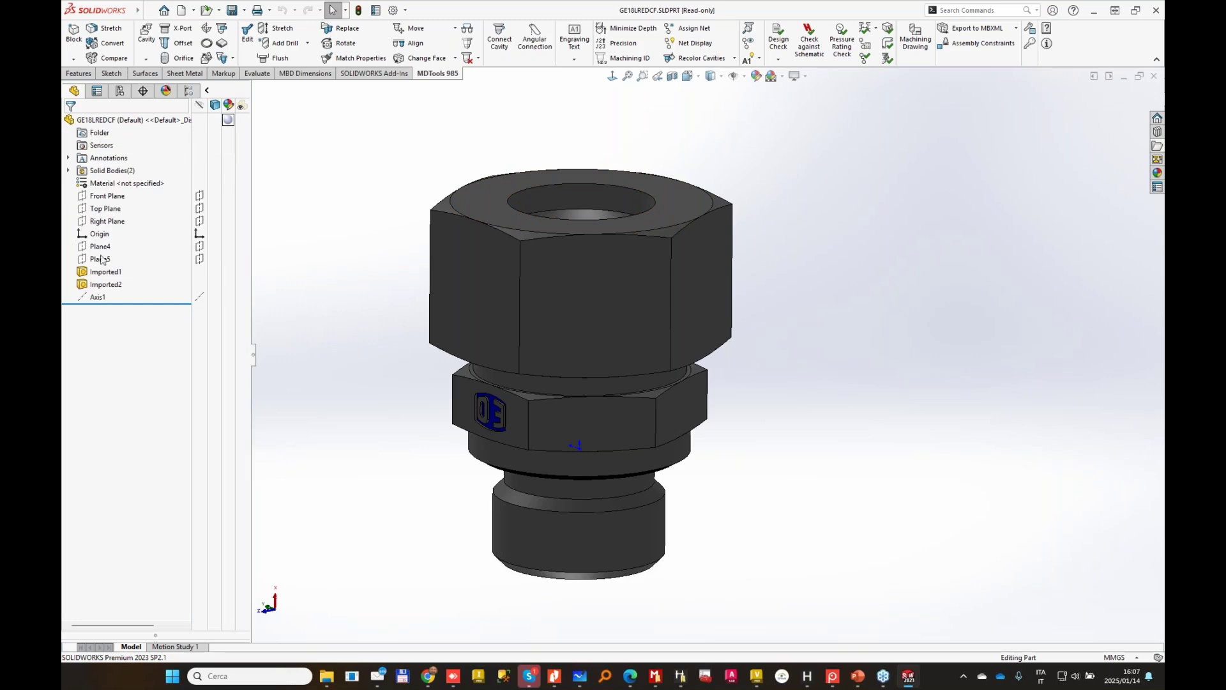
{"action": "left_click", "coordinate": [97, 298]}
{"action": "left_click", "coordinate": [883, 154]}
{"action": "key", "text": "f"}
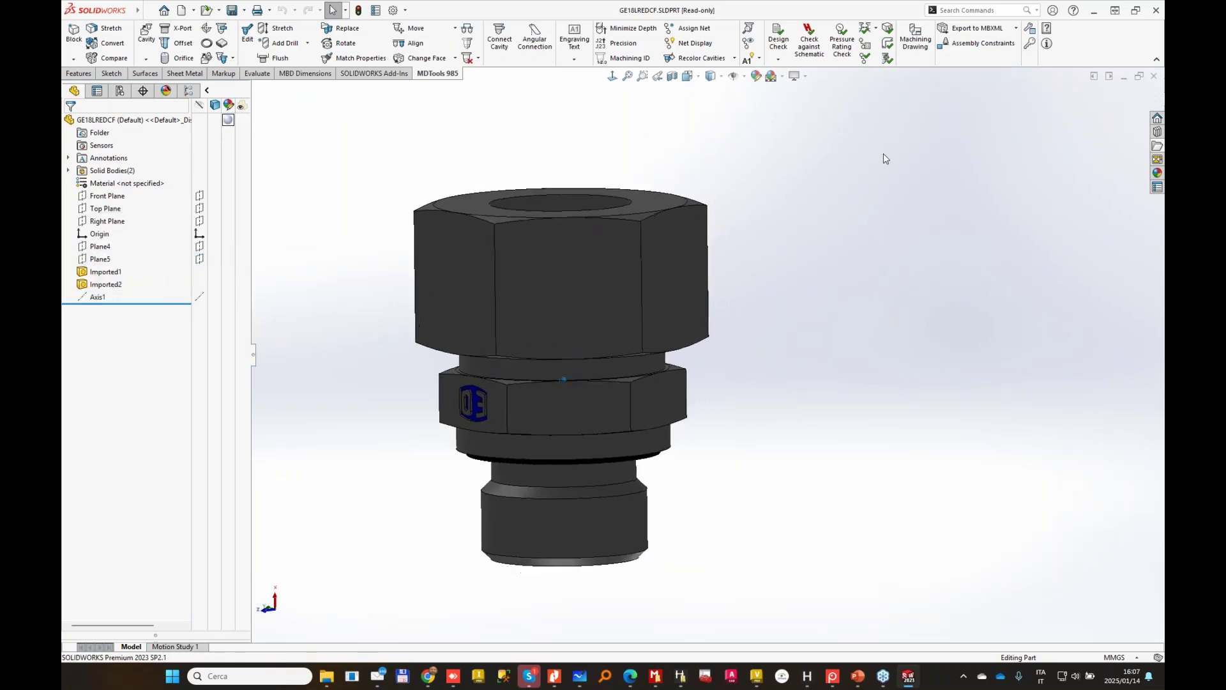
{"action": "middle_click_drag", "start_coordinate": [820, 110], "coordinate": [843, 141]}
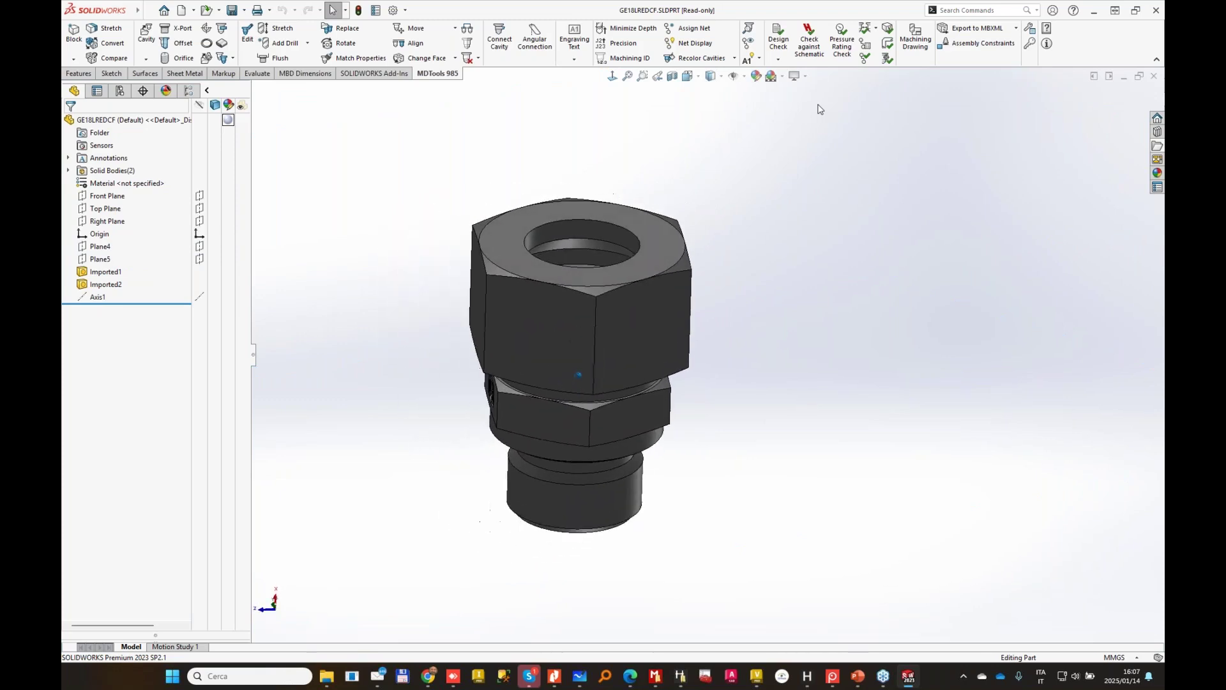
Open the fitting's assembly constraints and review the Cartridge Valve, Valve Pattern, Expander Plug and Orifice options.
{"action": "left_click", "coordinate": [971, 46]}
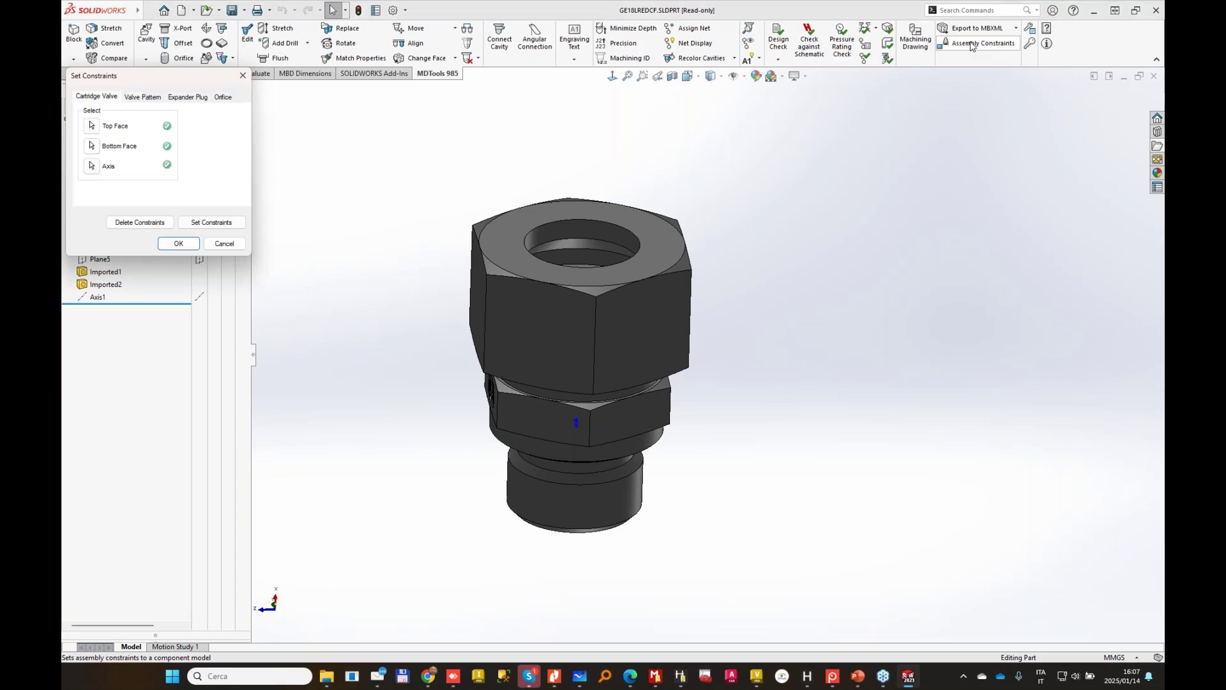
{"action": "left_click_drag", "start_coordinate": [160, 85], "coordinate": [364, 90]}
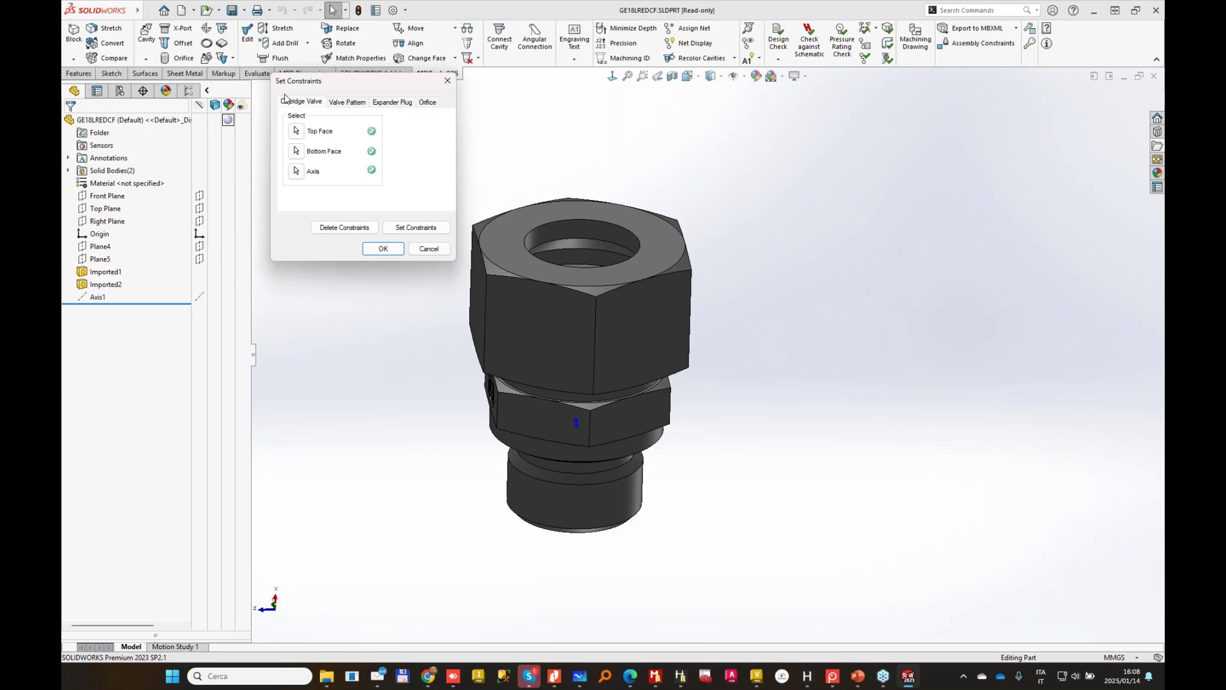
{"action": "left_click", "coordinate": [351, 104]}
{"action": "left_click", "coordinate": [386, 104]}
{"action": "left_click", "coordinate": [424, 105]}
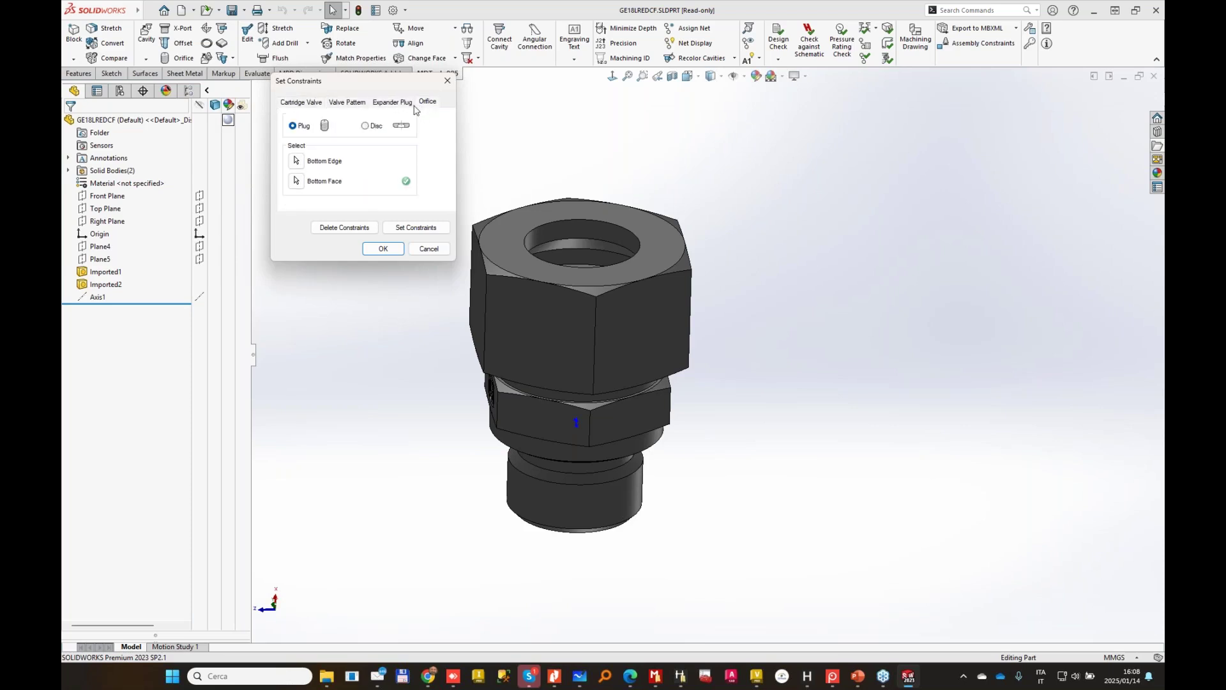
{"action": "left_click", "coordinate": [304, 105]}
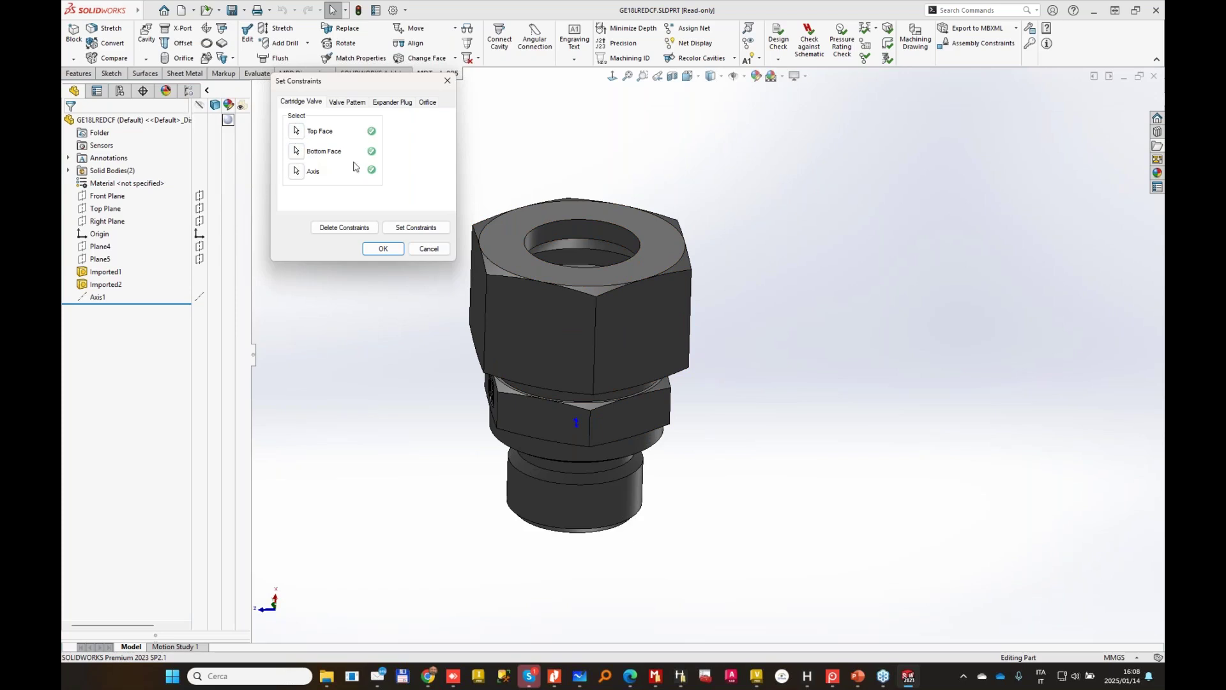
Set the fitting's Cartridge Valve constraints from its nut end face, collar underside and threaded cylinder axis, and close the part without saving.
{"action": "left_click", "coordinate": [296, 131]}
{"action": "left_click", "coordinate": [664, 220]}
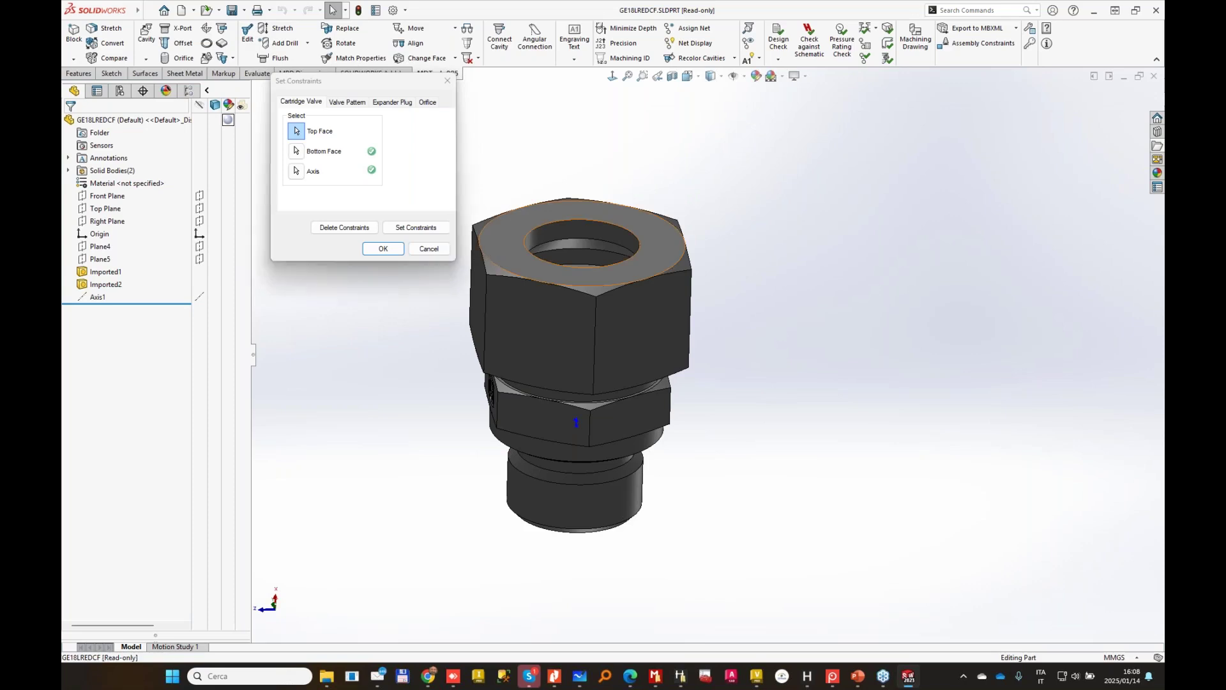
{"action": "left_click", "coordinate": [297, 151]}
{"action": "middle_click_drag", "start_coordinate": [684, 336], "coordinate": [670, 430]}
{"action": "left_click", "coordinate": [661, 426]}
{"action": "left_click", "coordinate": [296, 171]}
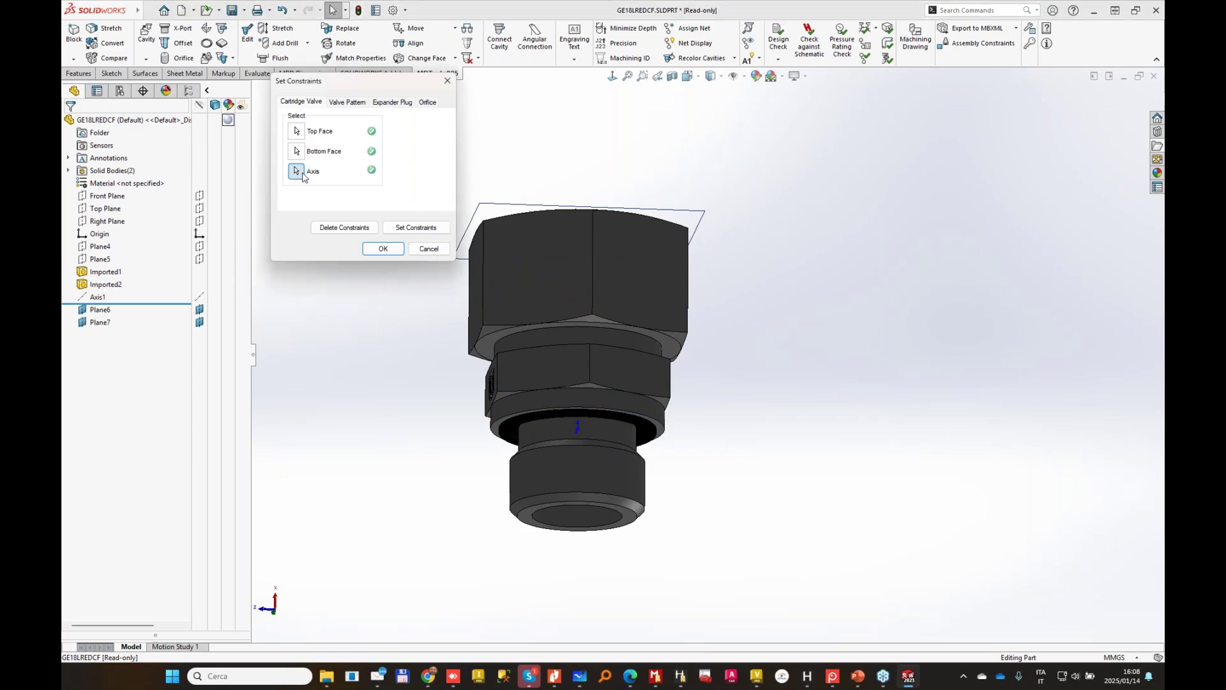
{"action": "left_click", "coordinate": [596, 474]}
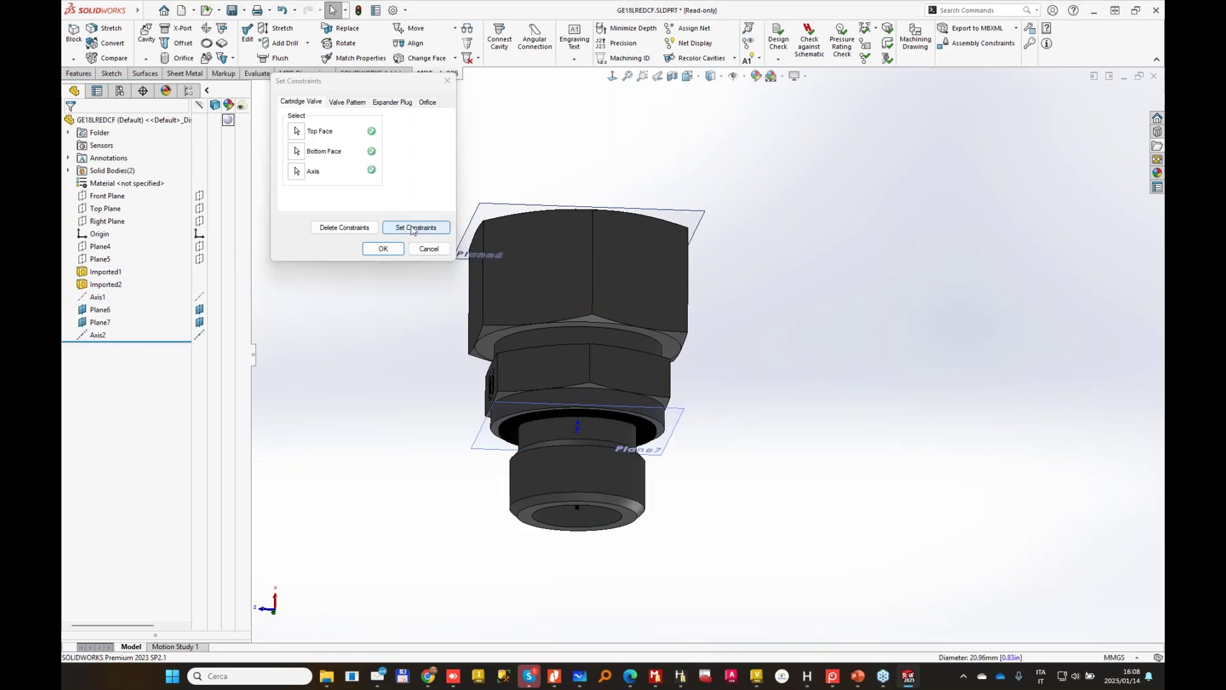
{"action": "left_click", "coordinate": [421, 228]}
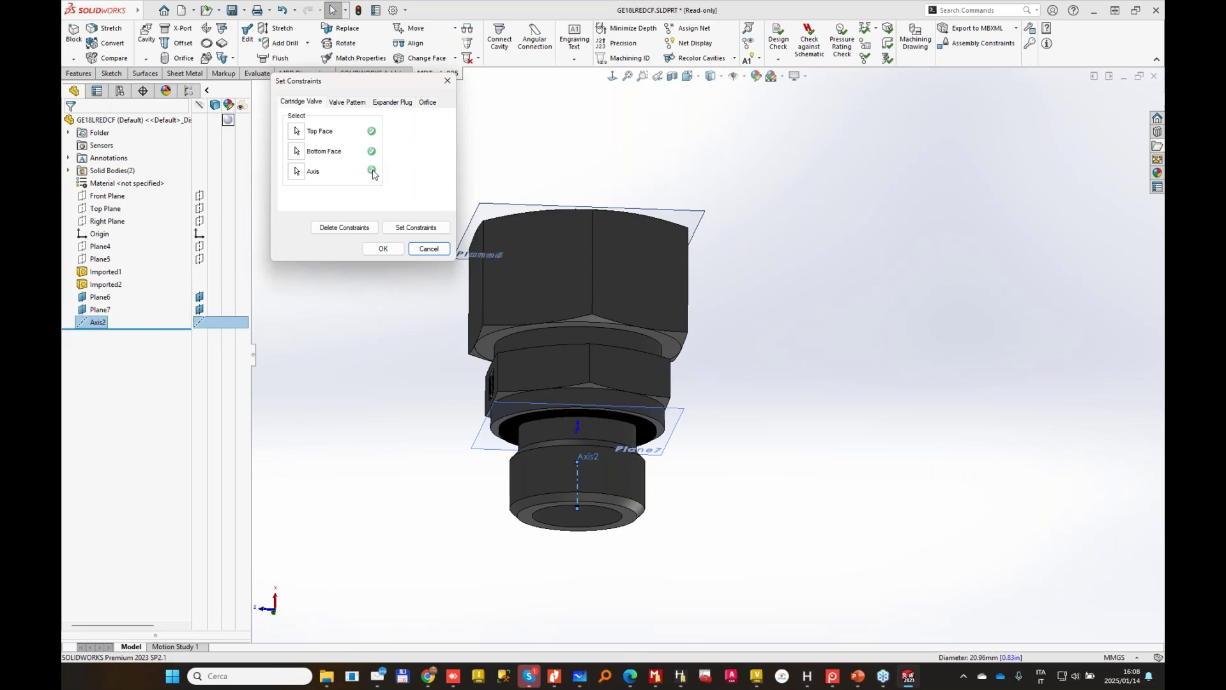
{"action": "left_click", "coordinate": [428, 249]}
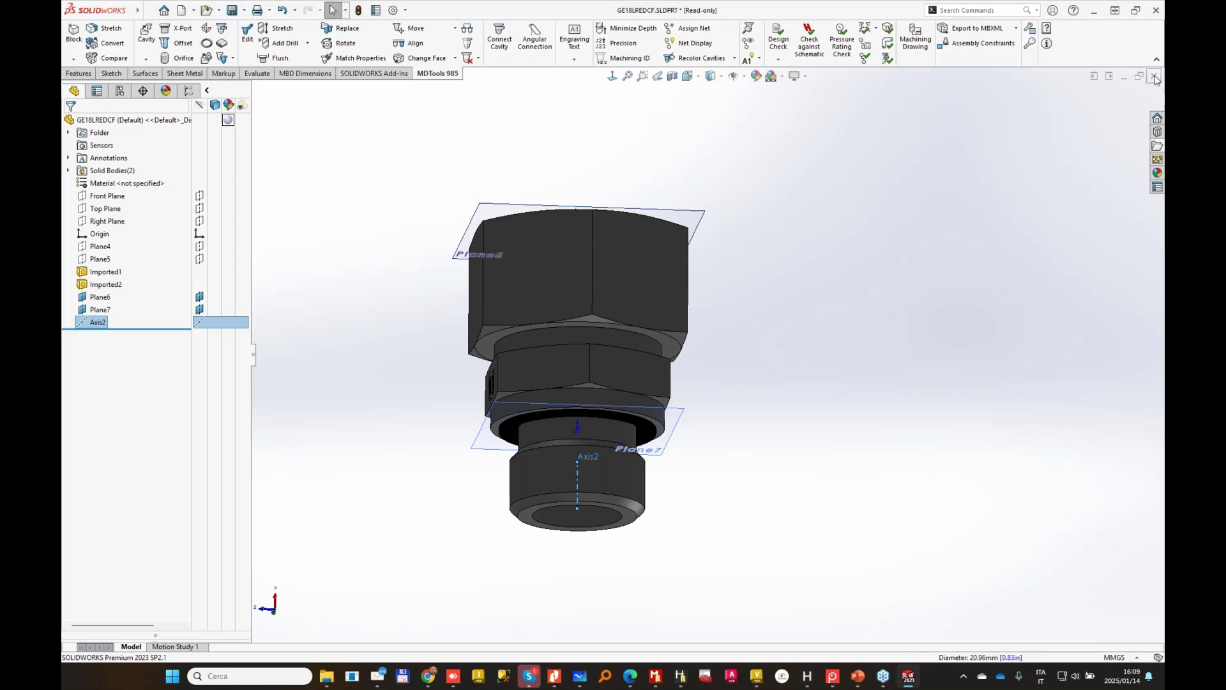
{"action": "left_click", "coordinate": [651, 342]}
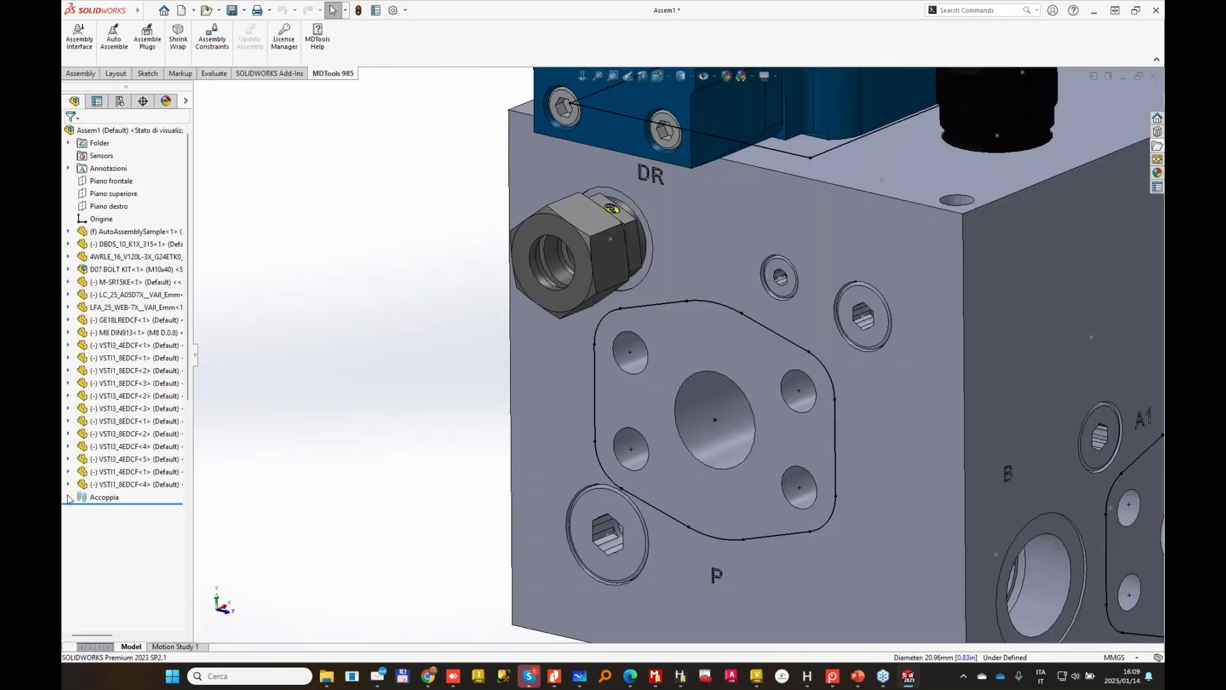
Expand the assembly's mates and examine the two coincident mates between the manifold's DR port and the GE18LREDCF fitting.
{"action": "left_click", "coordinate": [68, 498]}
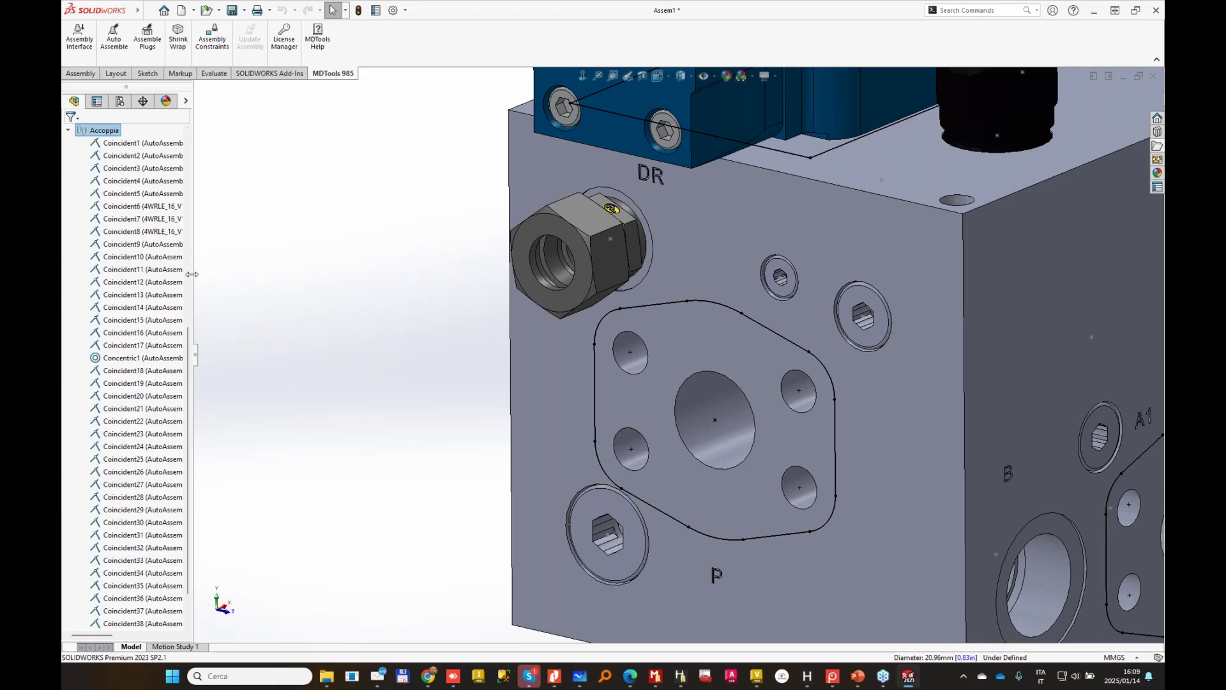
{"action": "left_click_drag", "start_coordinate": [192, 280], "coordinate": [310, 275]}
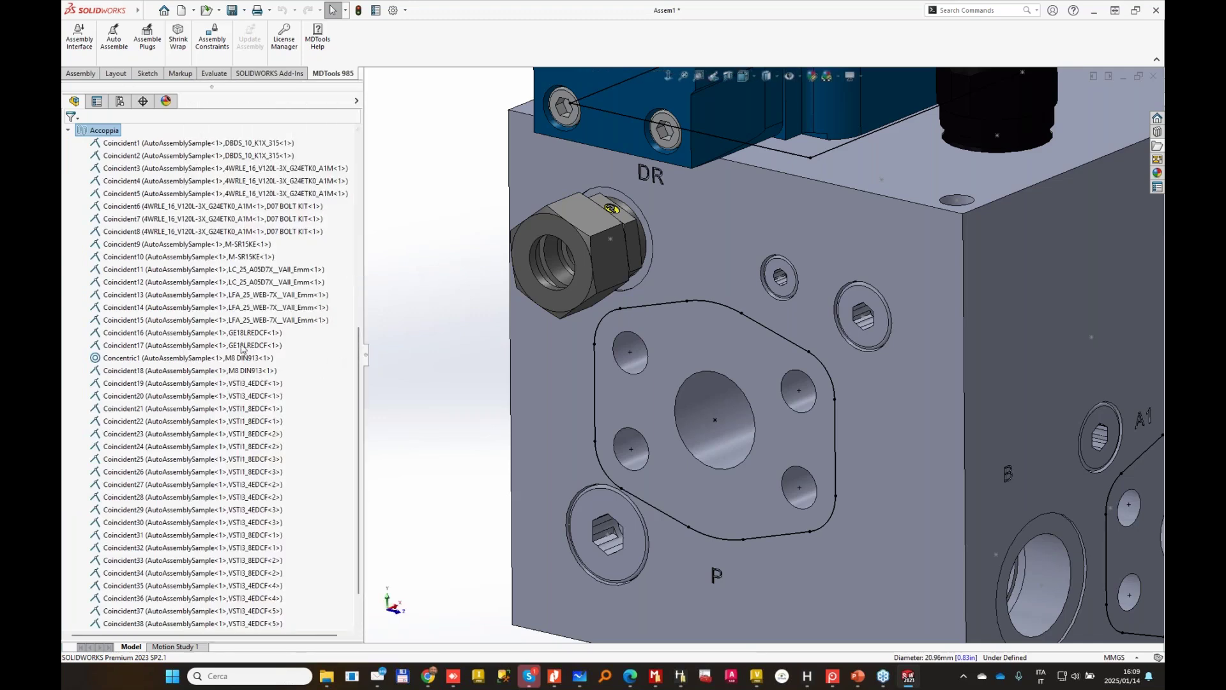
{"action": "left_click", "coordinate": [216, 335]}
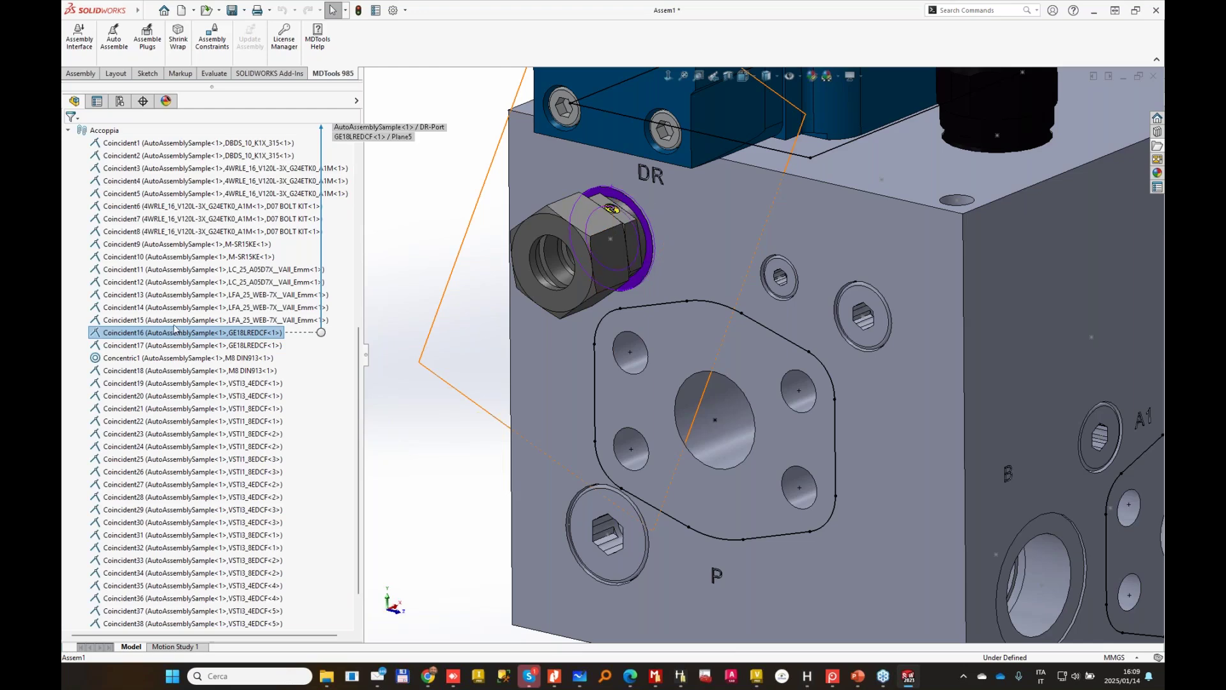
{"action": "left_click", "coordinate": [237, 344]}
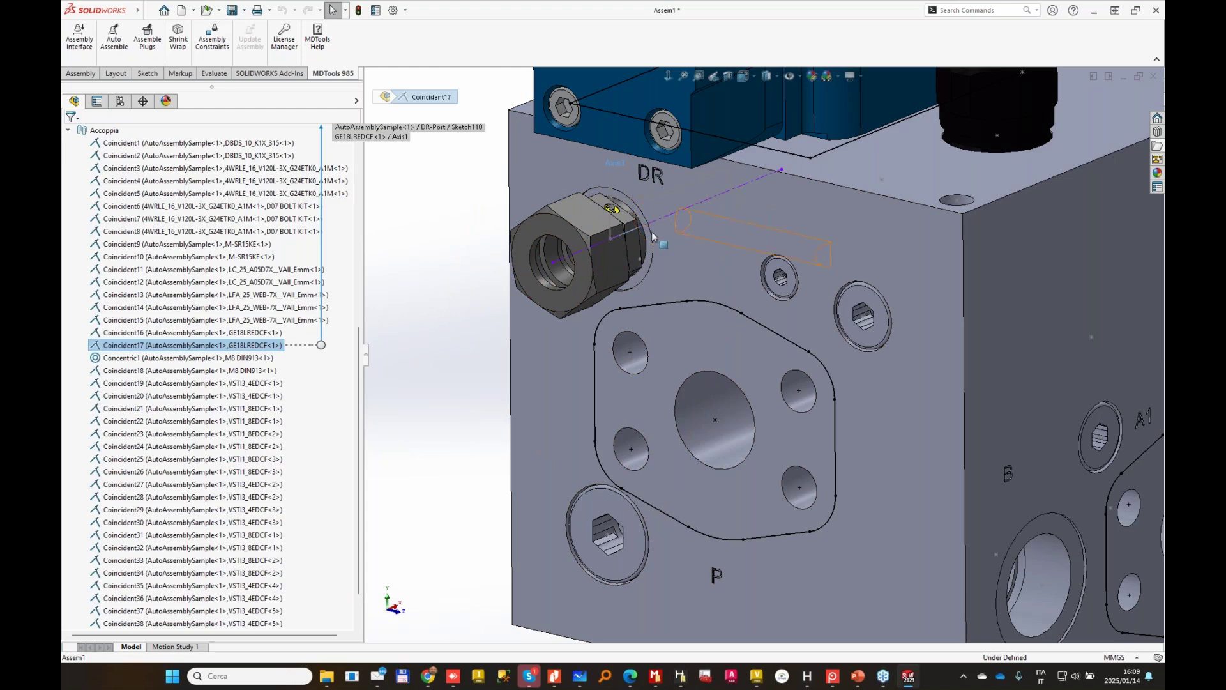
{"action": "left_click", "coordinate": [442, 198]}
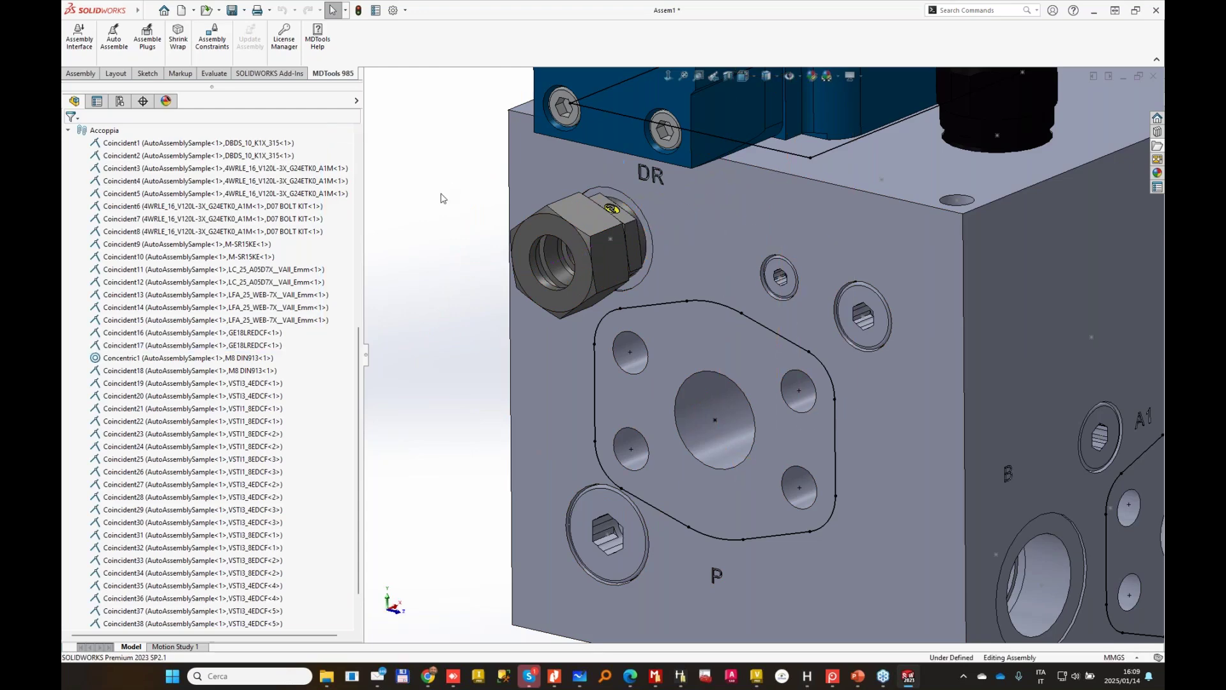
Open the small VSTI1_8EDCF plug above port P as a separate part and show its feature tree.
{"action": "middle_click_drag", "start_coordinate": [442, 198], "coordinate": [649, 286]}
{"action": "scroll", "coordinate": [648, 286], "scroll_direction": "down", "scroll_amount": 2}
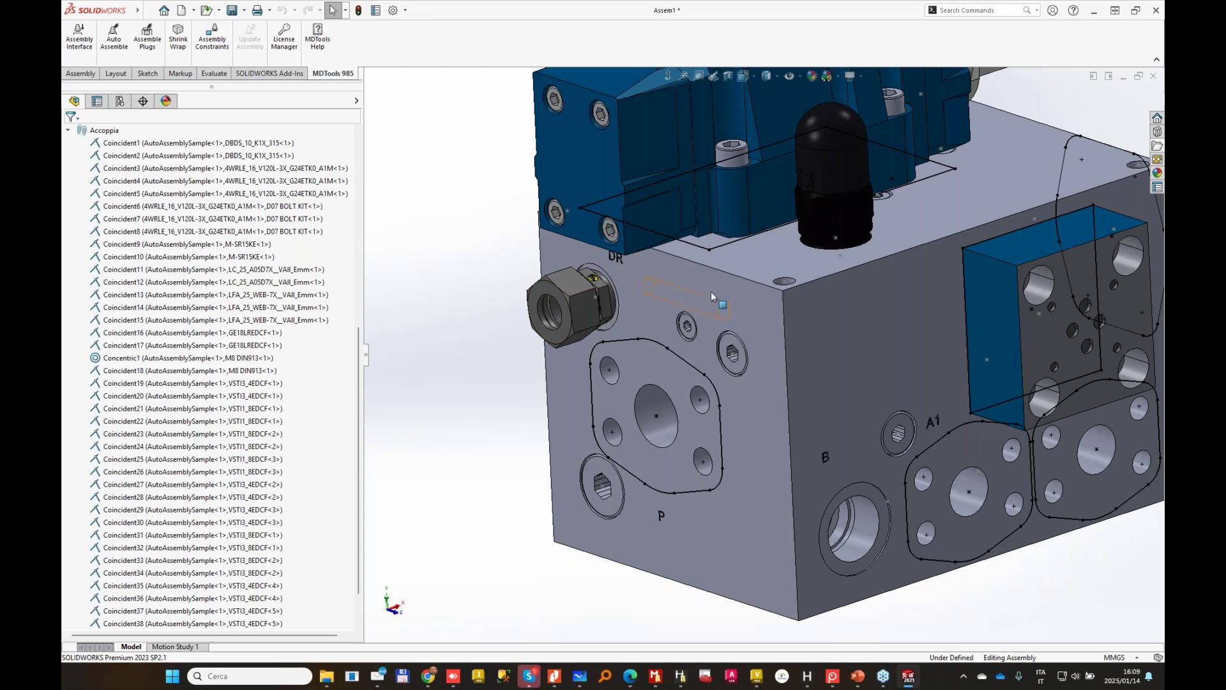
{"action": "left_click", "coordinate": [687, 326]}
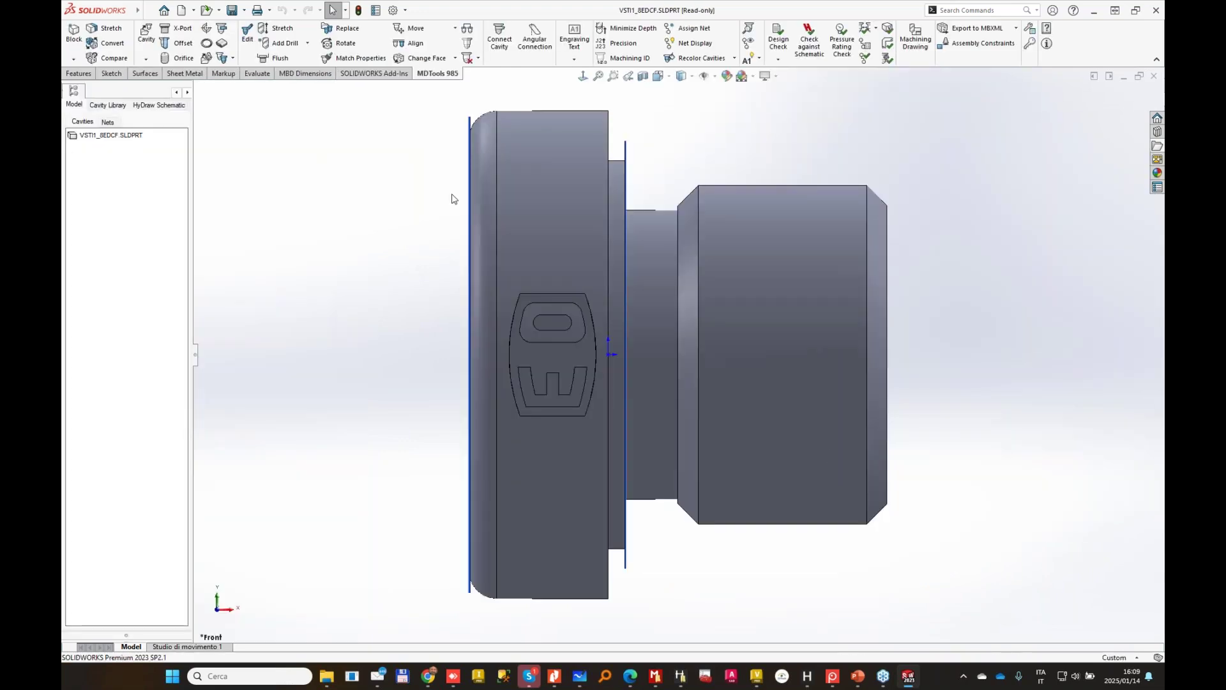
{"action": "left_click", "coordinate": [176, 92]}
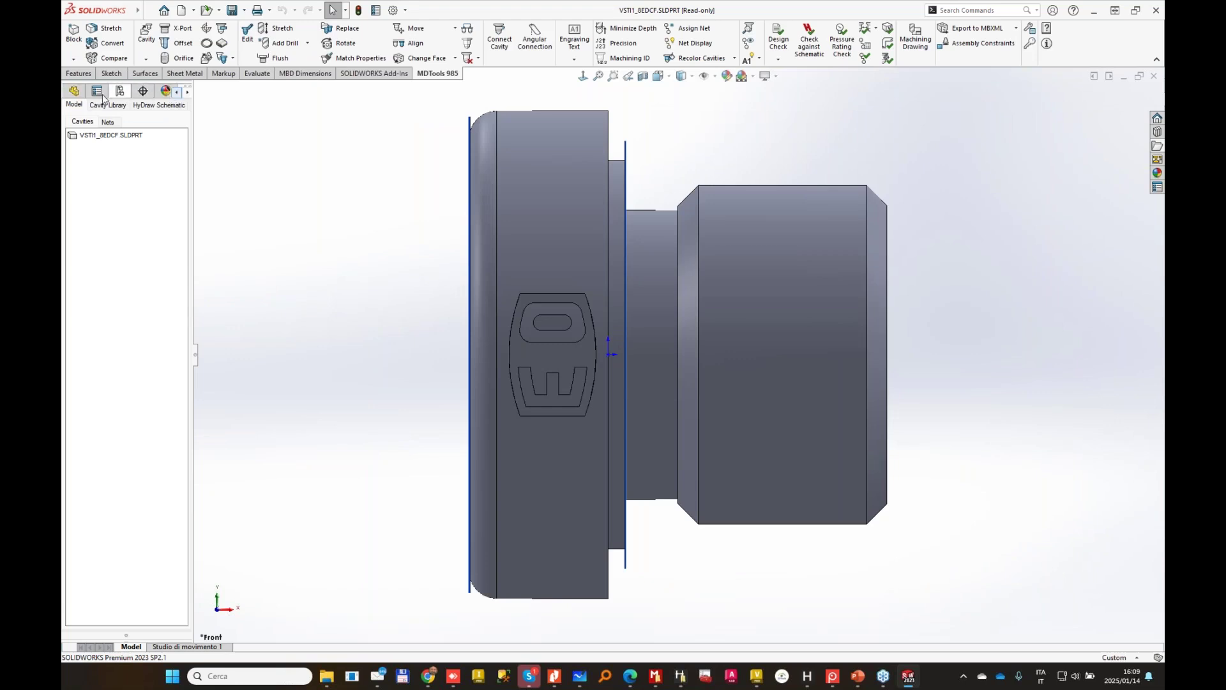
{"action": "left_click", "coordinate": [75, 93]}
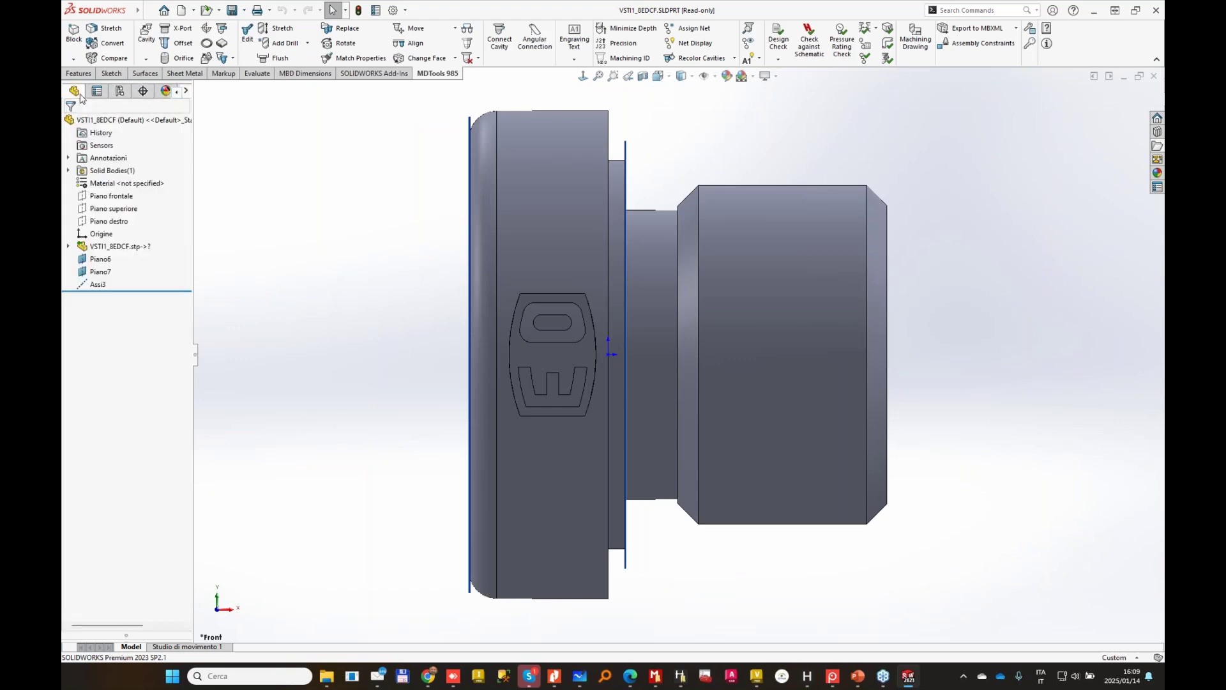
Examine the plug's reference planes Piano6 and Piano7 and its axis Assi3 in relation to the plug body.
{"action": "left_click", "coordinate": [106, 261]}
{"action": "left_click", "coordinate": [100, 273]}
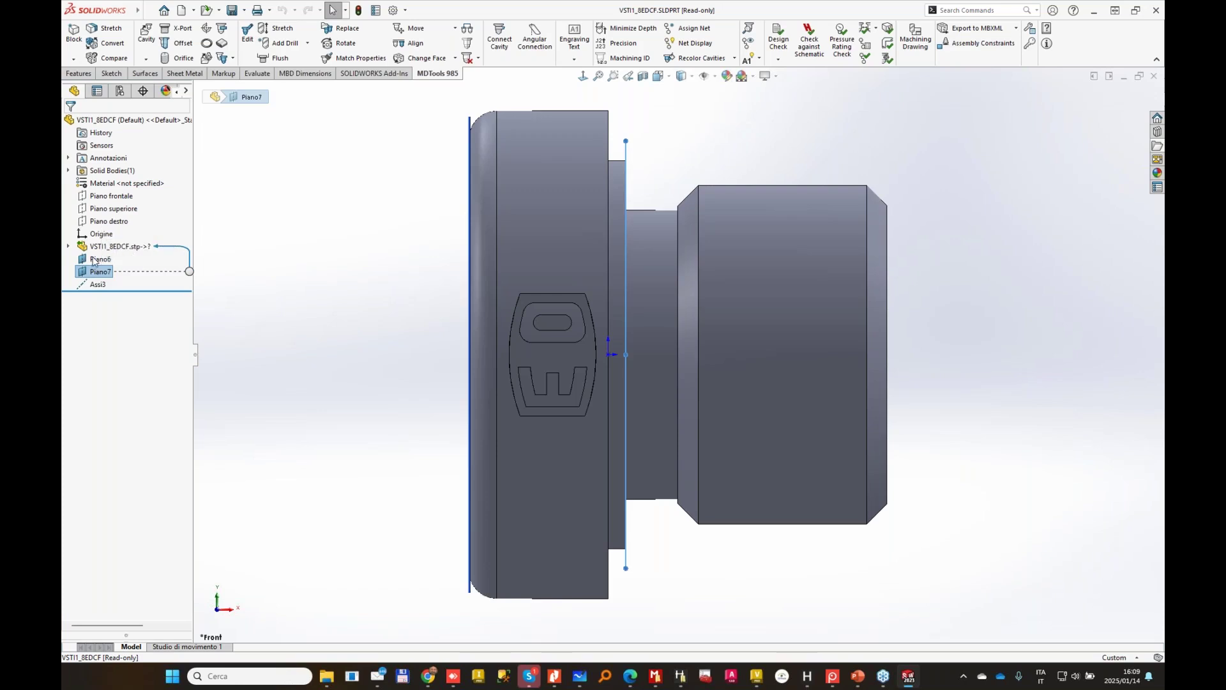
{"action": "middle_click_drag", "start_coordinate": [511, 287], "coordinate": [238, 274]}
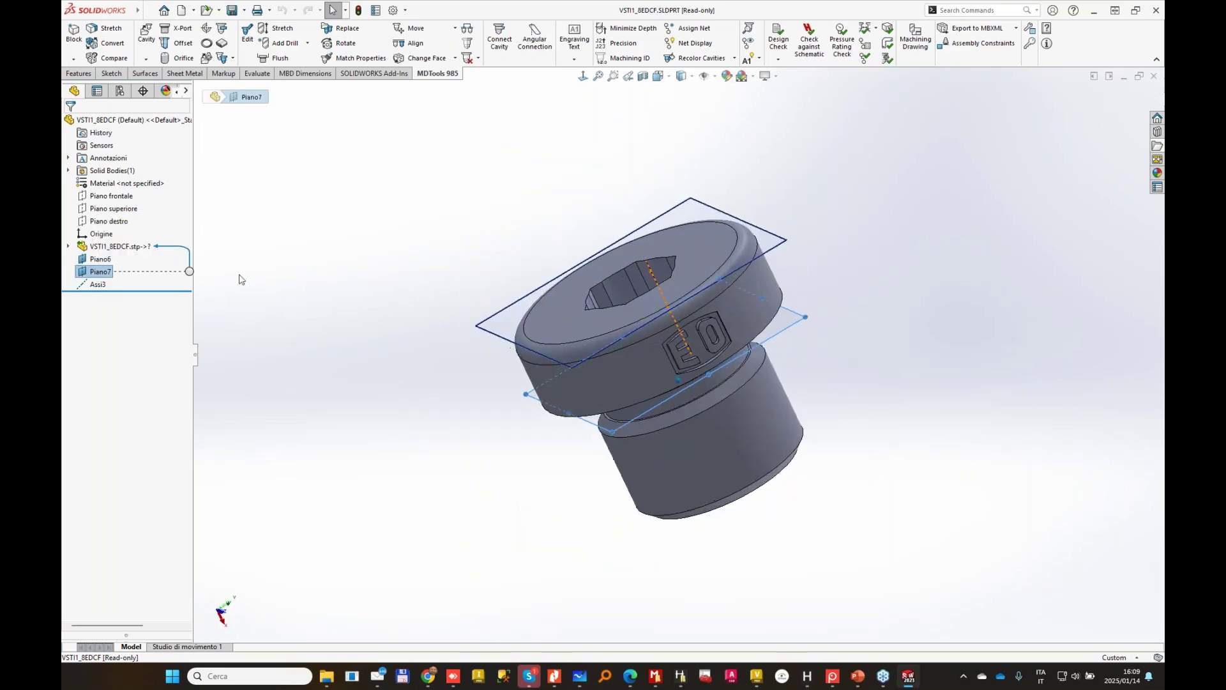
{"action": "left_click", "coordinate": [100, 259]}
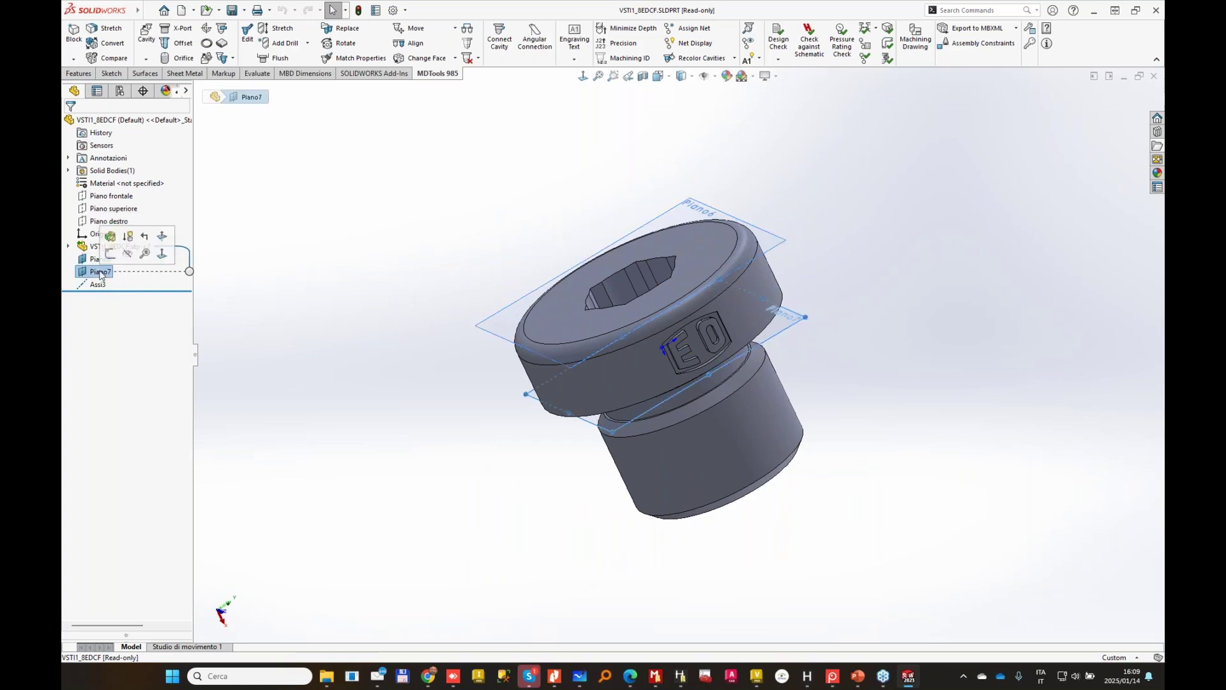
{"action": "left_click", "coordinate": [98, 284]}
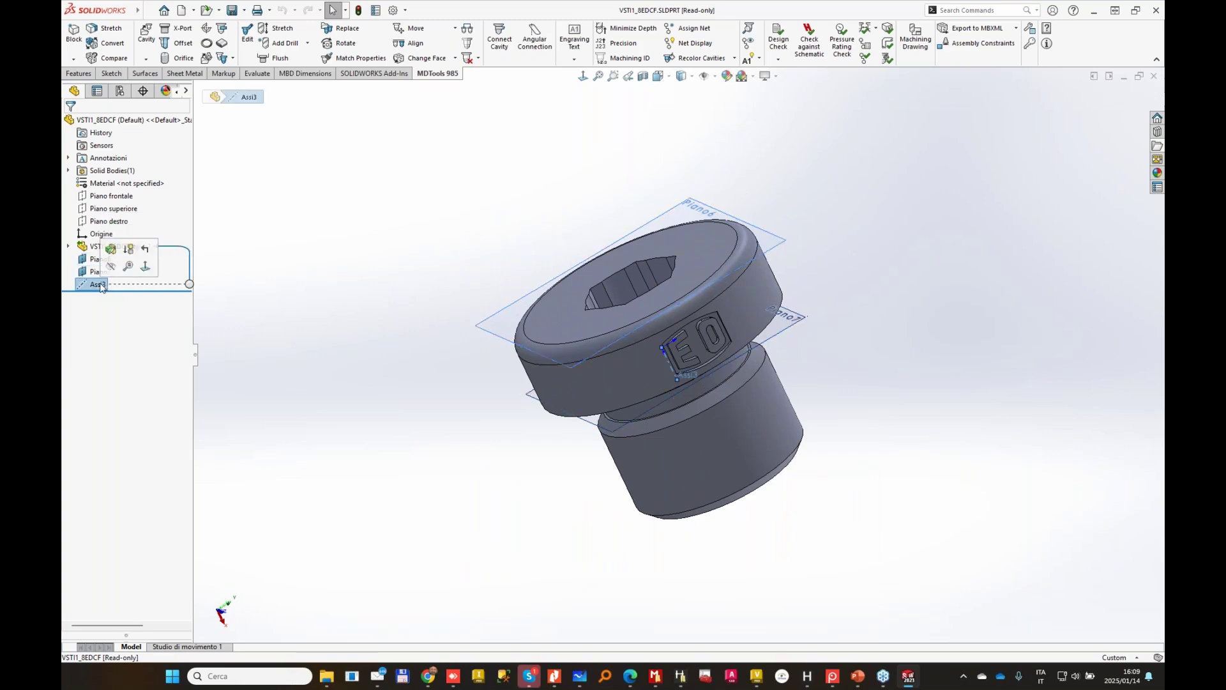
{"action": "left_click", "coordinate": [611, 160]}
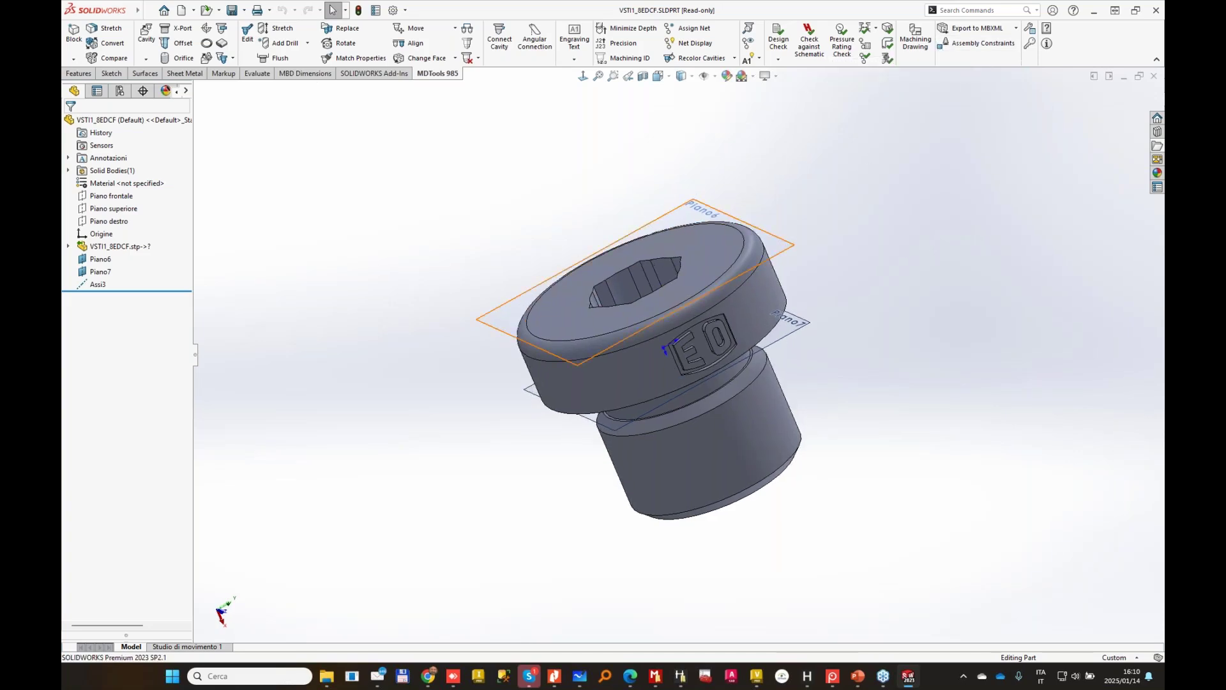
{"action": "middle_click_drag", "start_coordinate": [722, 178], "coordinate": [451, 219]}
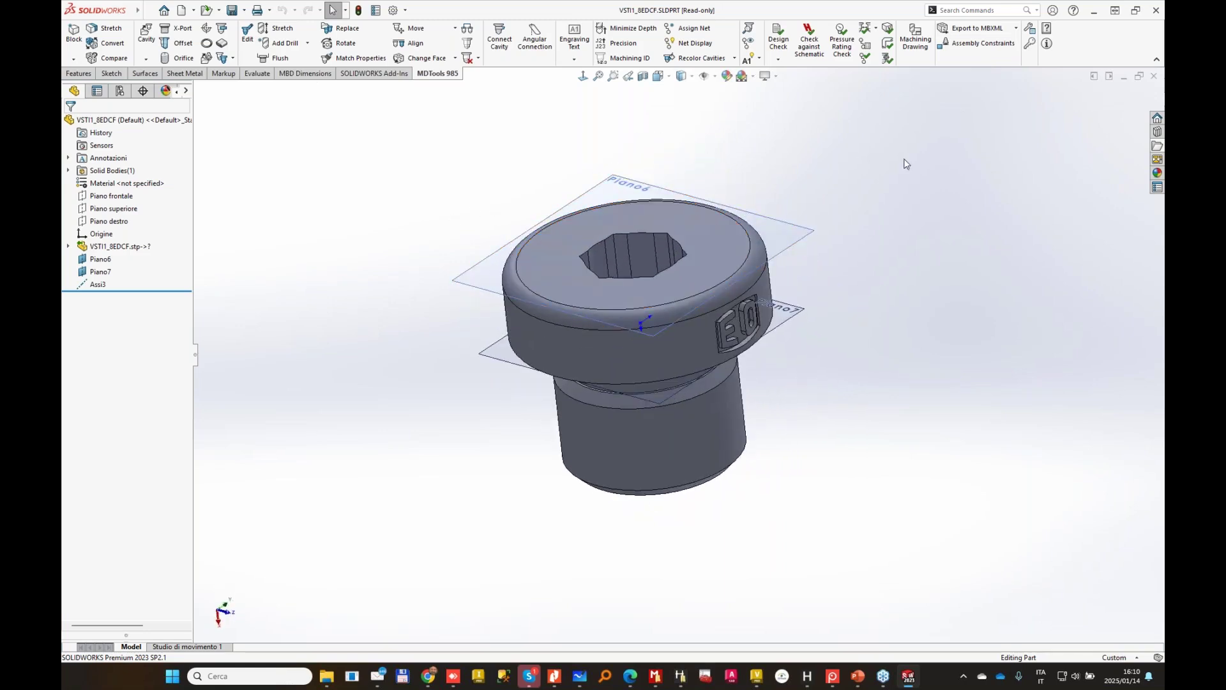
{"action": "middle_click_drag", "start_coordinate": [906, 164], "coordinate": [811, 213]}
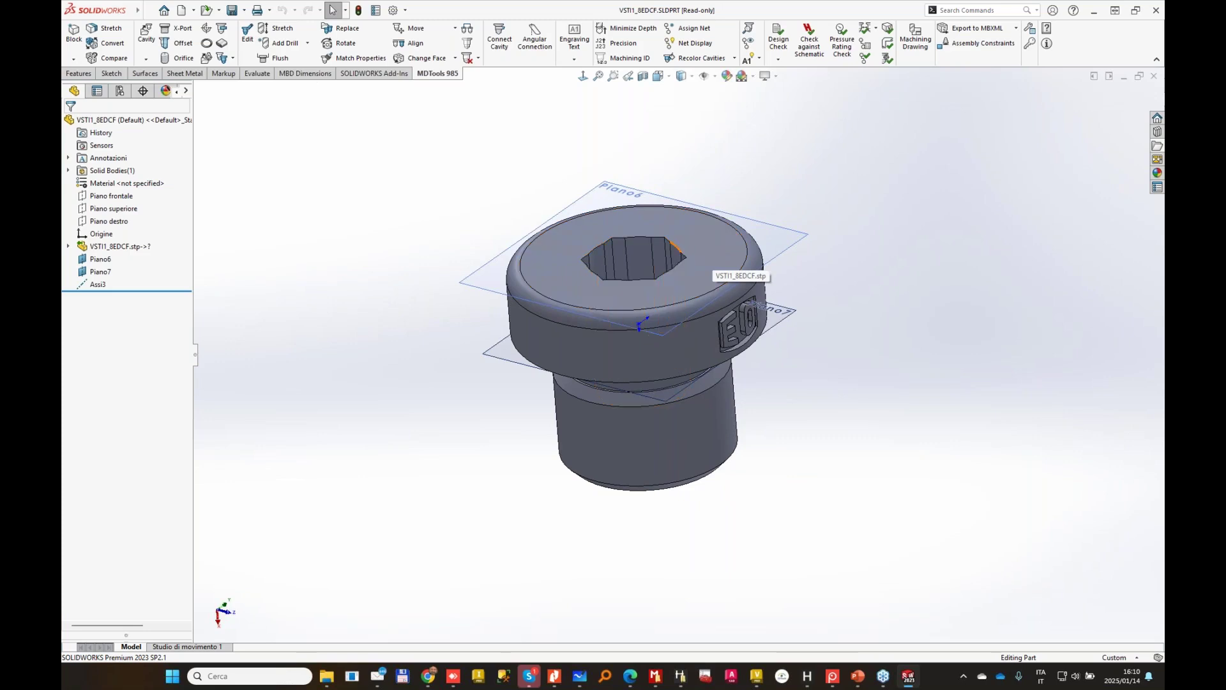
Close the plug part and inspect the plugs fitted in the manifold's side faces around port P.
{"action": "left_click", "coordinate": [1154, 76]}
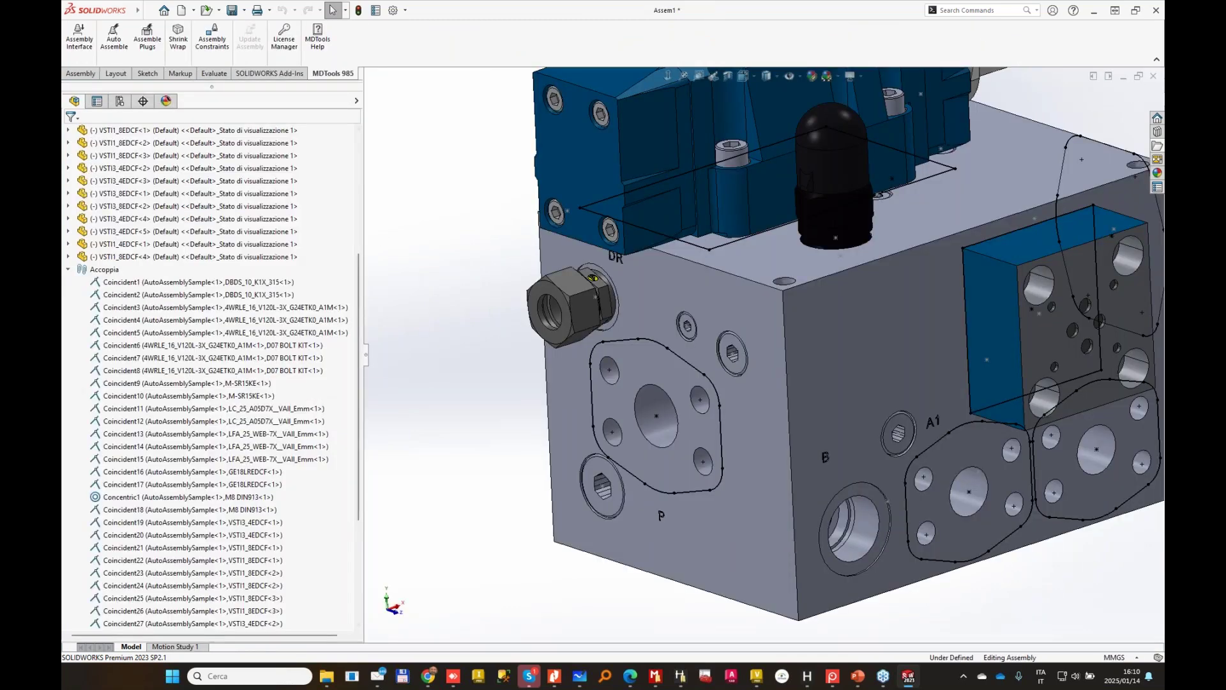
{"action": "middle_click_drag", "start_coordinate": [516, 330], "coordinate": [515, 311]}
{"action": "middle_click_drag", "start_coordinate": [575, 383], "coordinate": [441, 461]}
{"action": "scroll", "coordinate": [332, 313], "scroll_direction": "up", "scroll_amount": 1}
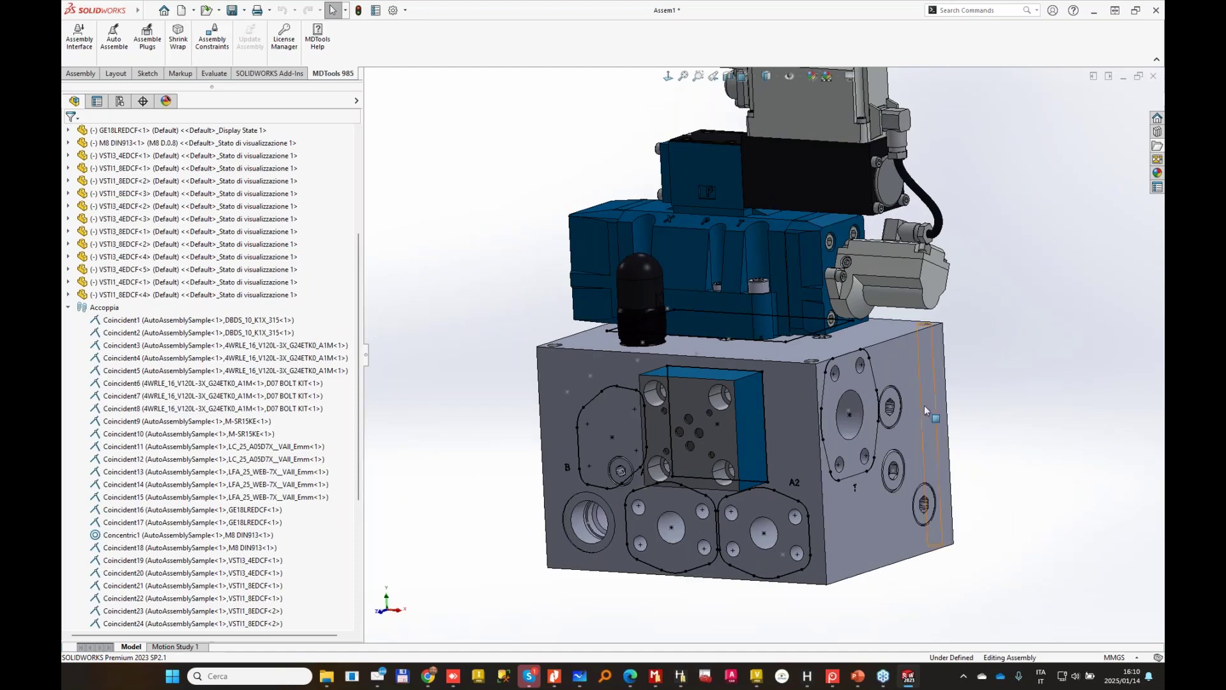
{"action": "middle_click_drag", "start_coordinate": [734, 314], "coordinate": [574, 329]}
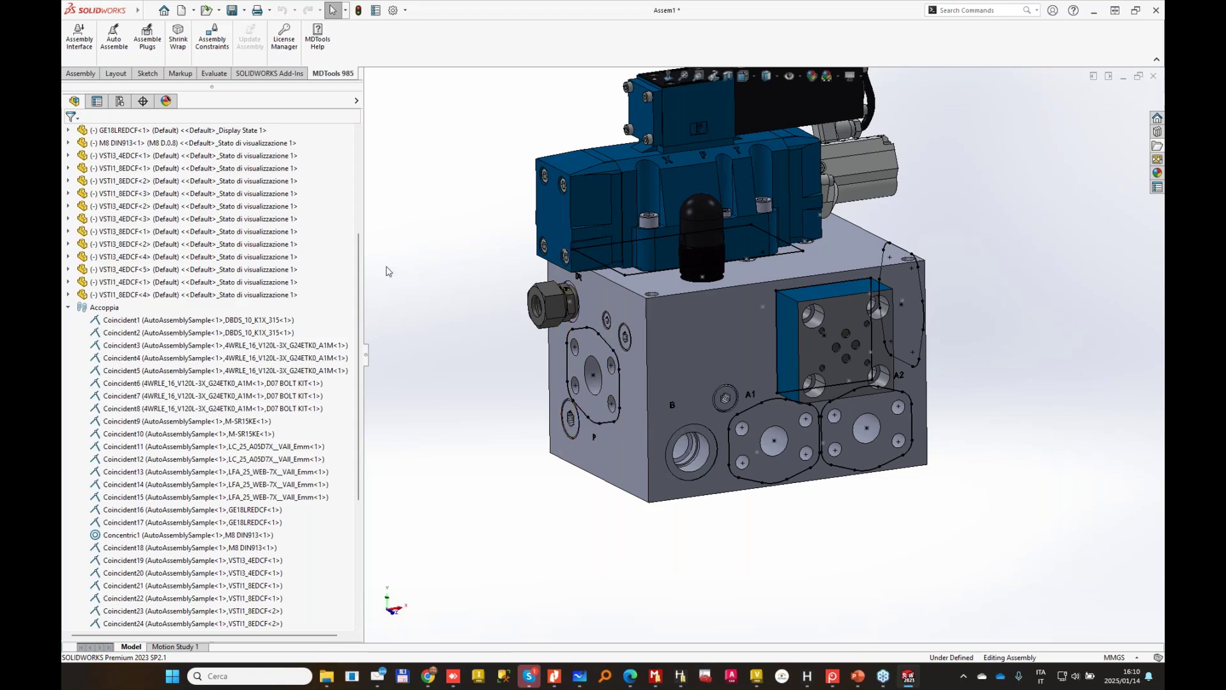
{"action": "scroll", "coordinate": [568, 422], "scroll_direction": "down", "scroll_amount": 5}
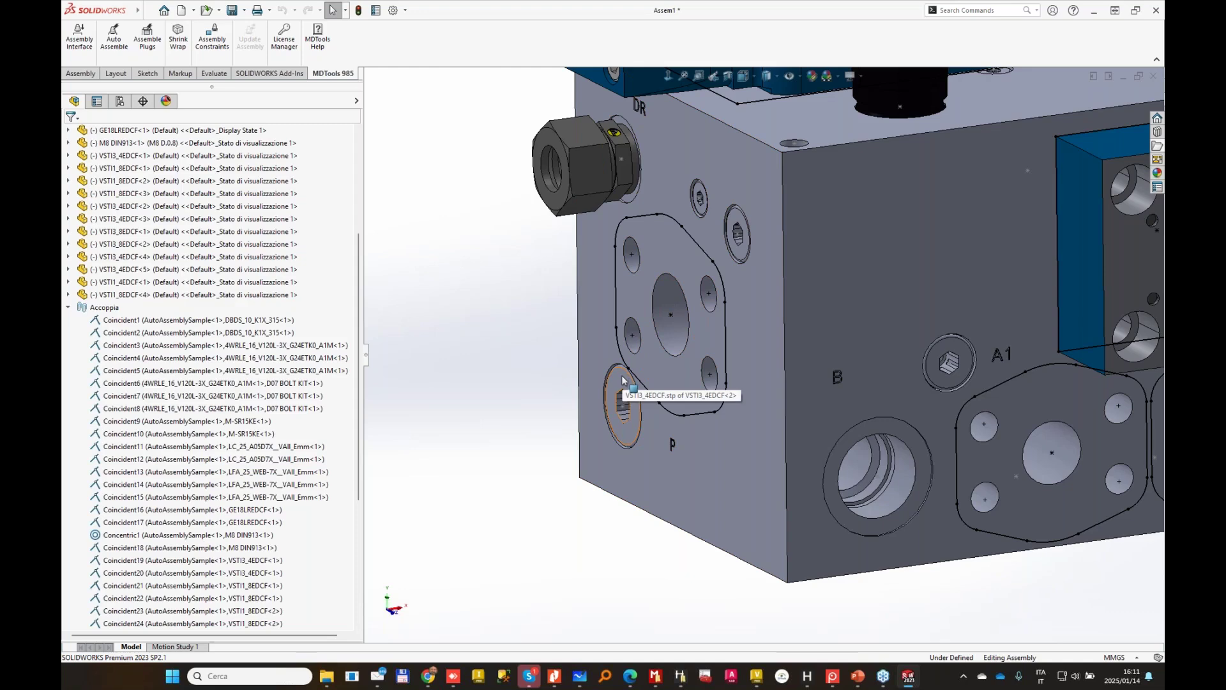
Switch to MDTools Library Manager and set the plug model path to C:\WORKING\3D_Models_SolidWorks.
{"action": "left_click", "coordinate": [658, 682]}
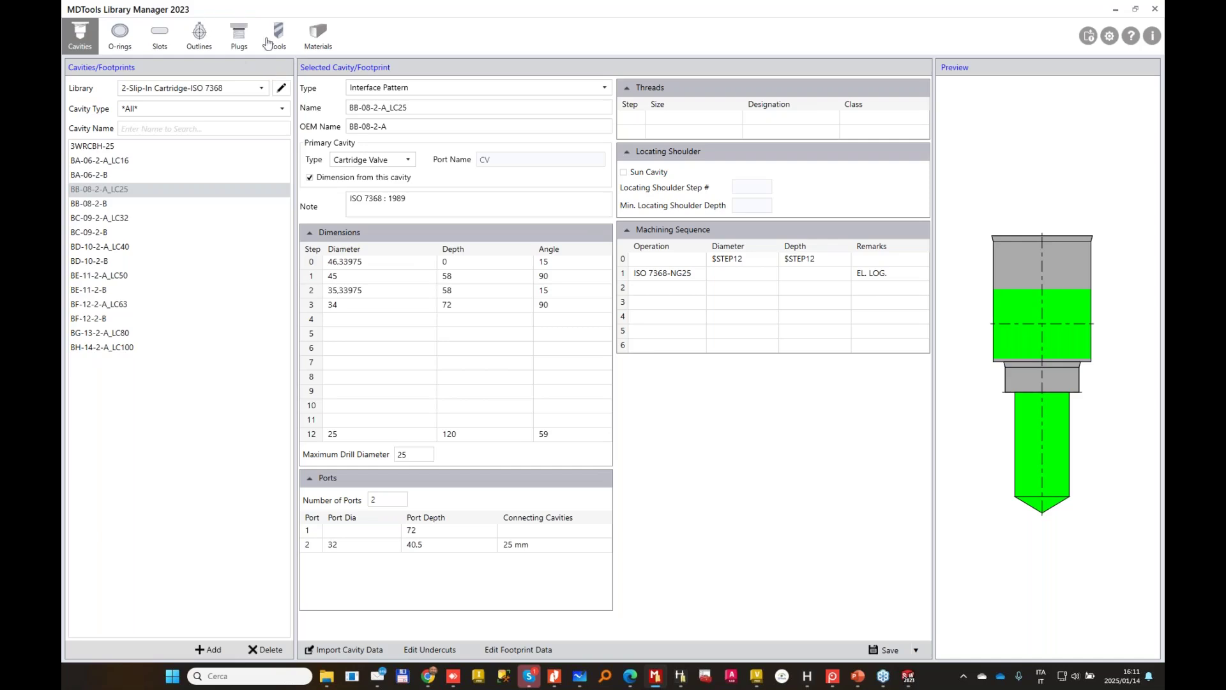
{"action": "left_click", "coordinate": [239, 35]}
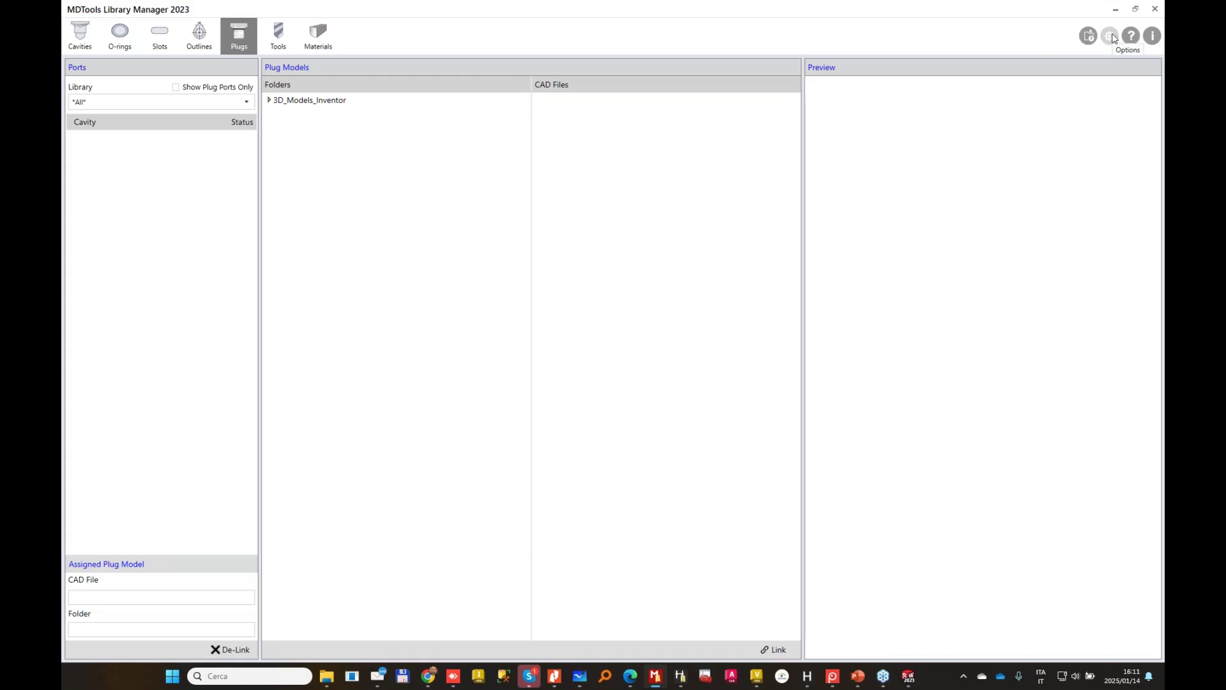
{"action": "left_click", "coordinate": [1112, 40]}
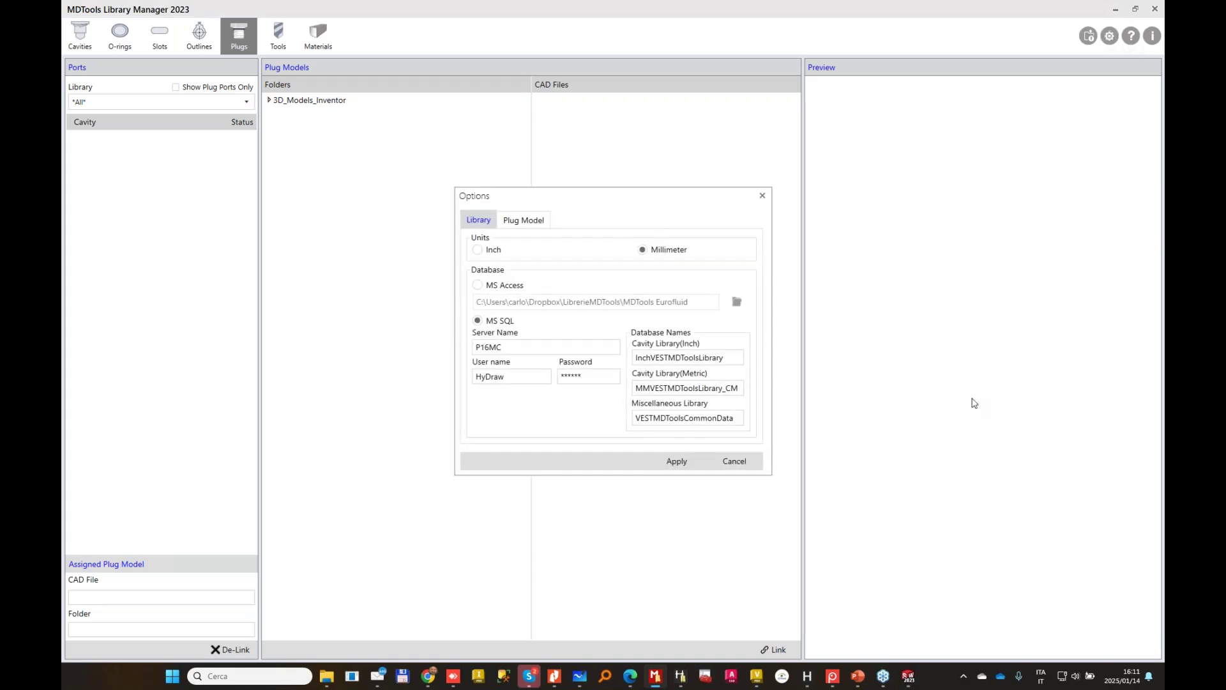
{"action": "left_click", "coordinate": [522, 219]}
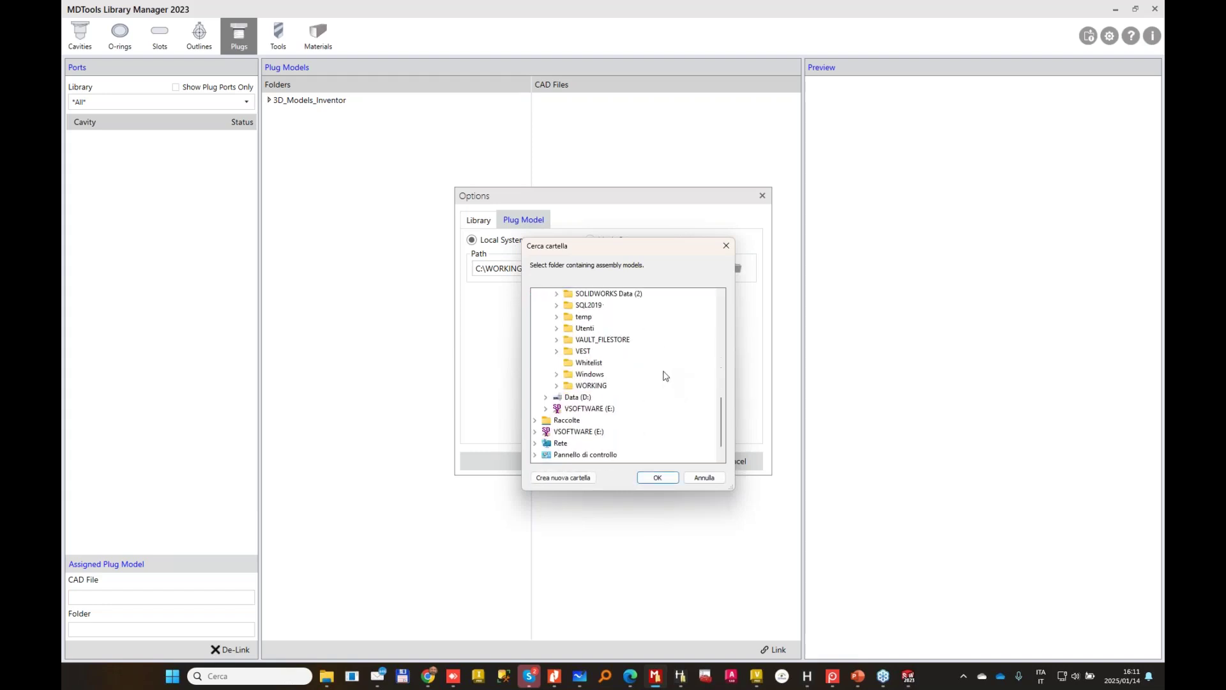
{"action": "double_click", "coordinate": [597, 409]}
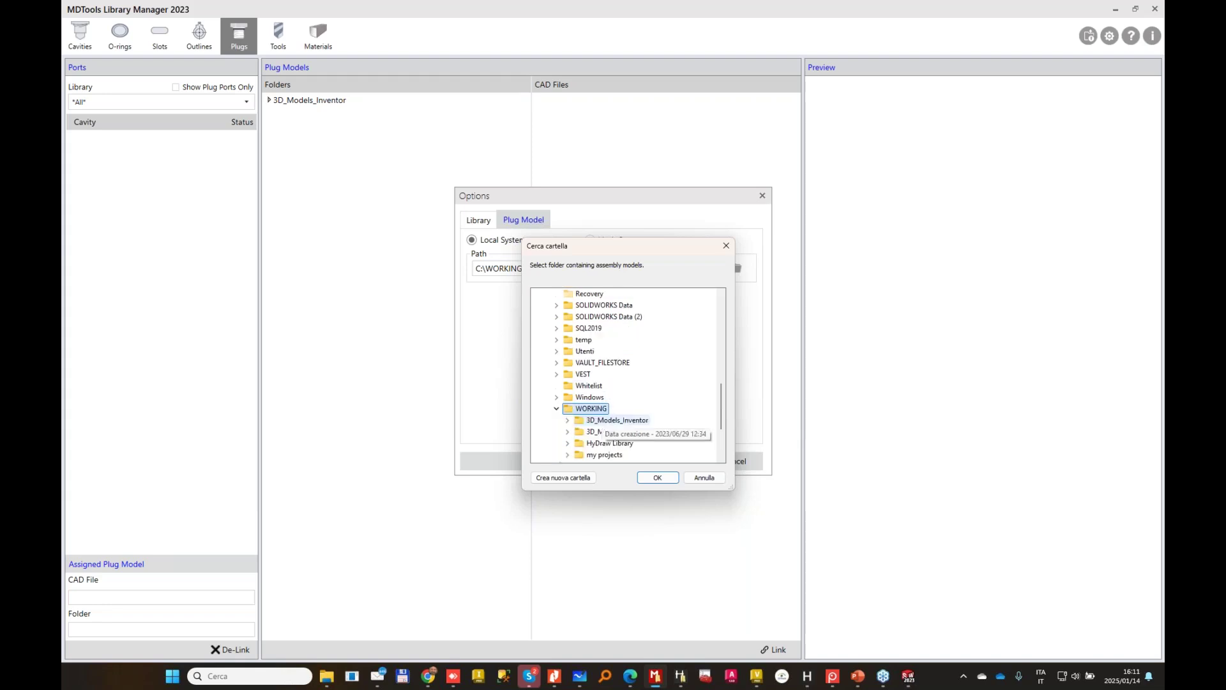
{"action": "double_click", "coordinate": [617, 433]}
{"action": "left_click_drag", "start_coordinate": [638, 247], "coordinate": [867, 238]}
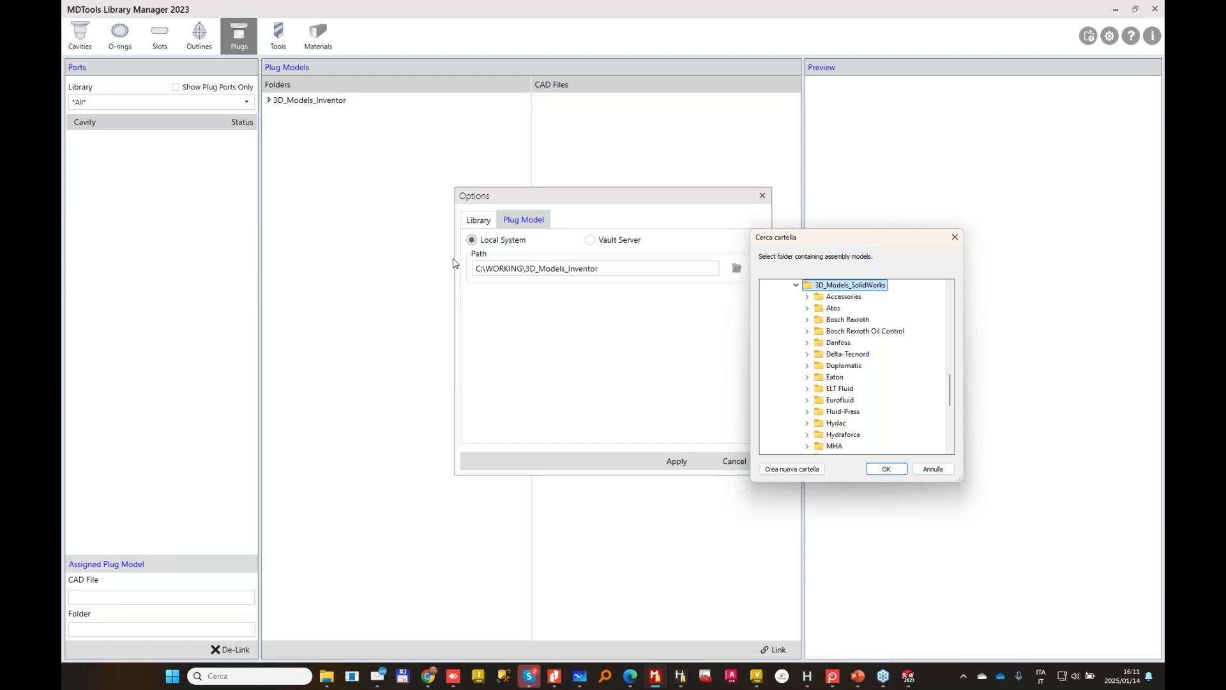
{"action": "scroll", "coordinate": [802, 361], "scroll_direction": "up", "scroll_amount": 1}
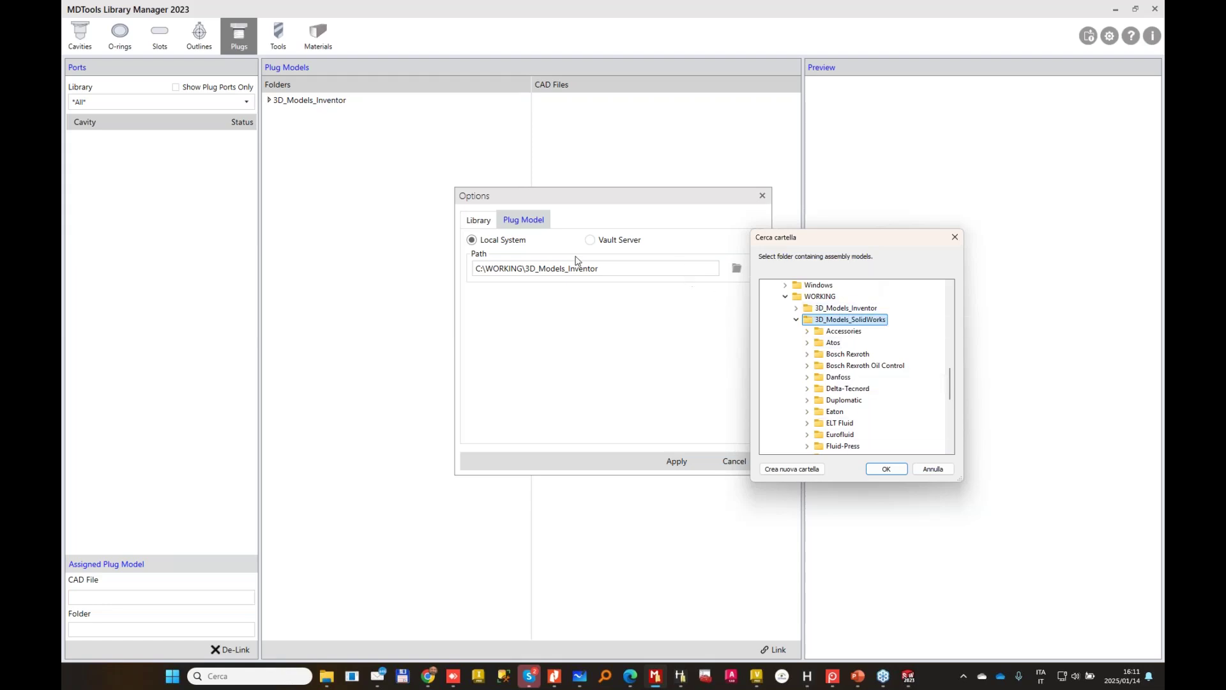
{"action": "left_click", "coordinate": [888, 469]}
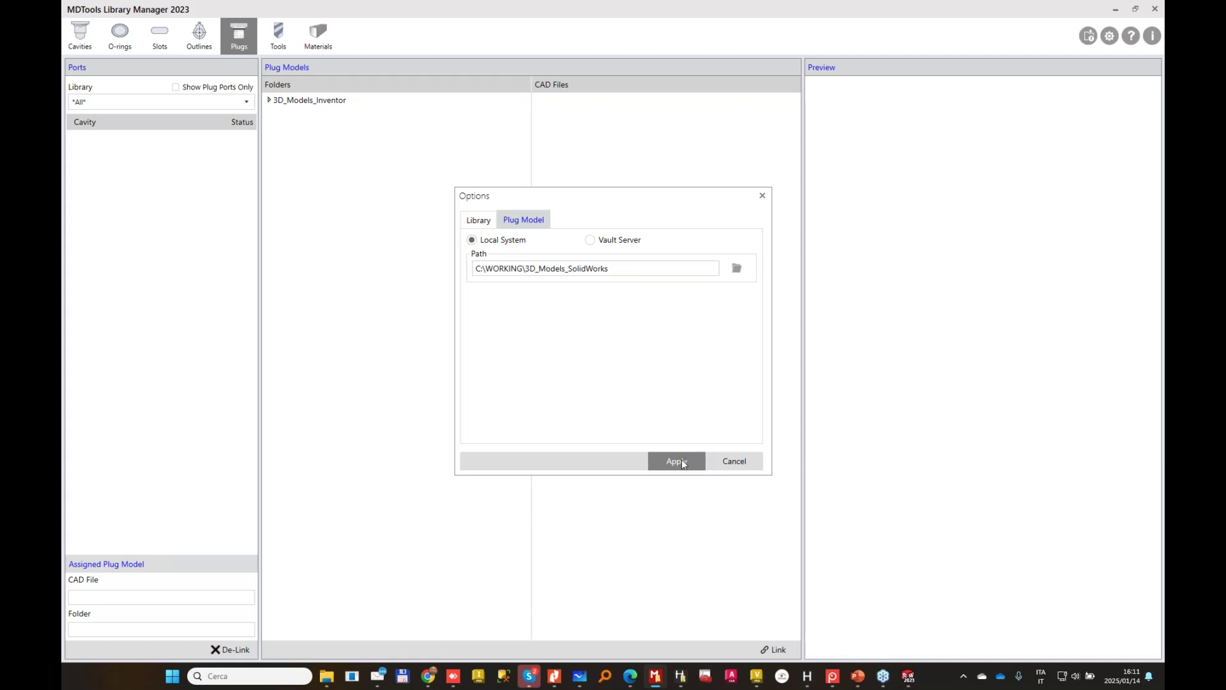
{"action": "left_click", "coordinate": [682, 461]}
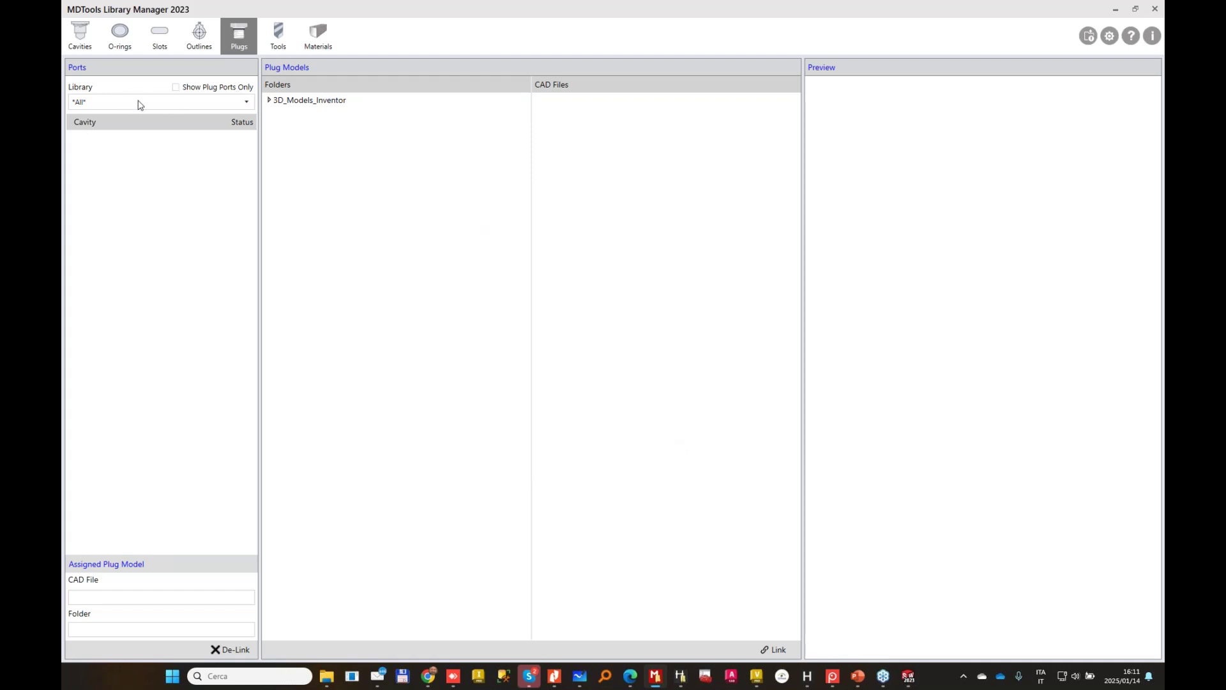
Show the 0-BSP PLUGS library and check the CAD file and folder assigned to cavities XG12 and XG14.
{"action": "left_click", "coordinate": [87, 104]}
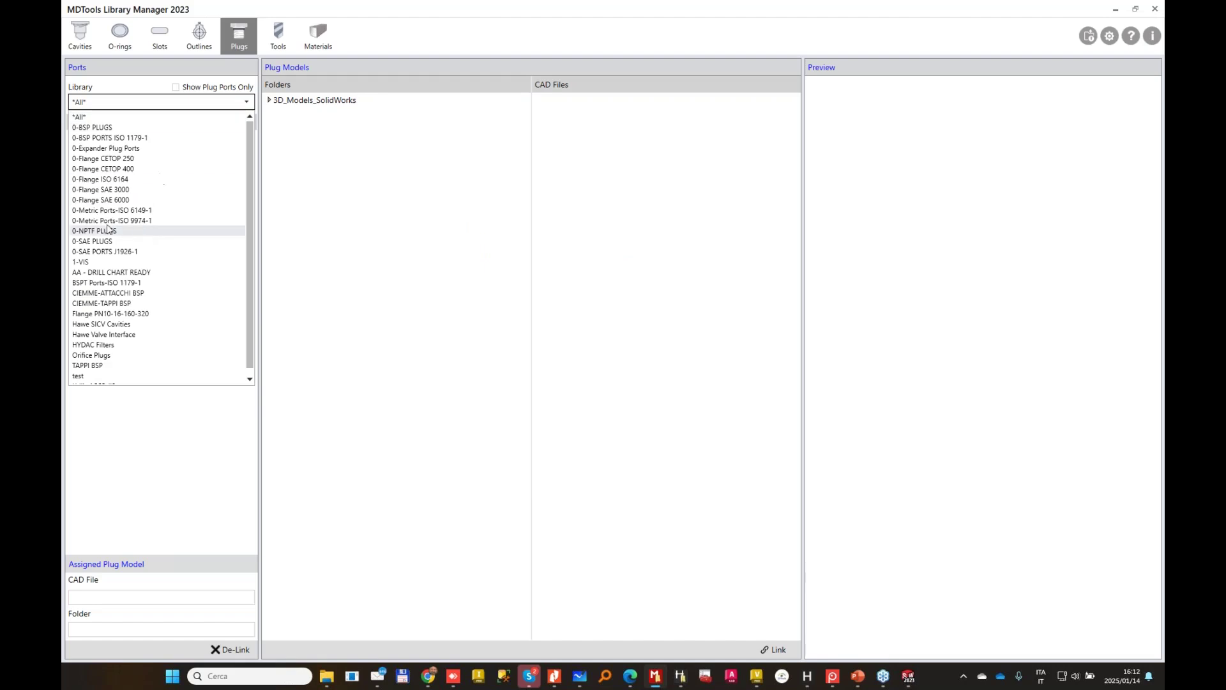
{"action": "left_click", "coordinate": [106, 128]}
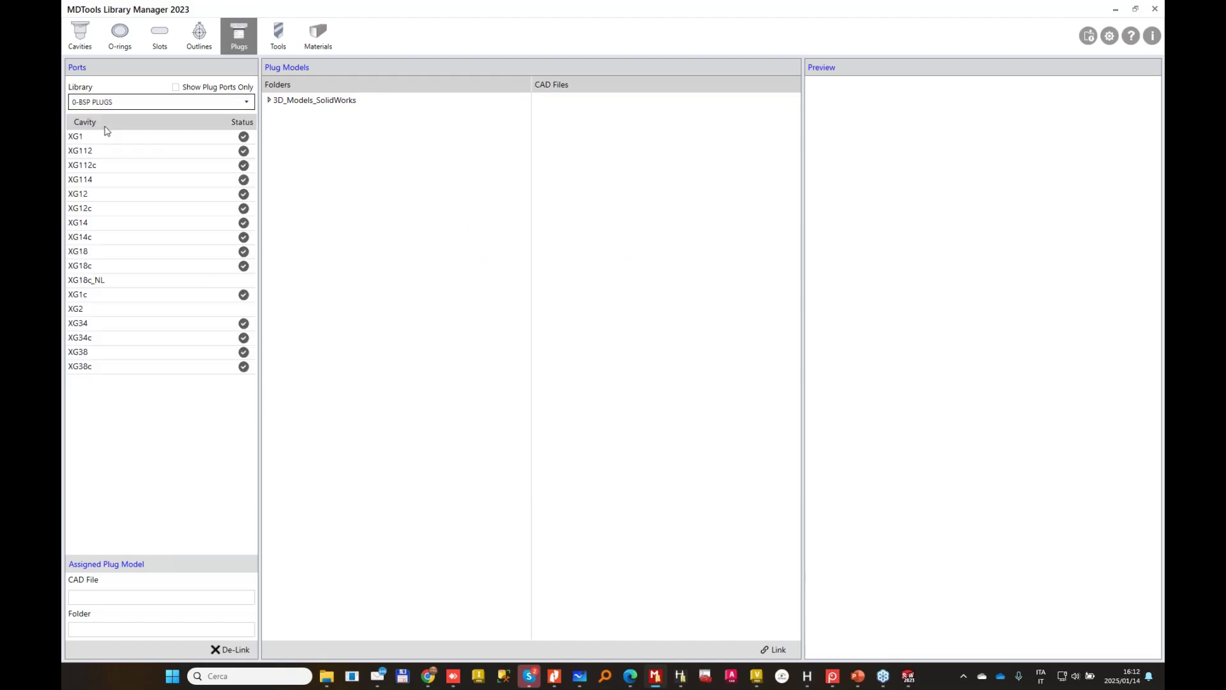
{"action": "left_click", "coordinate": [126, 196]}
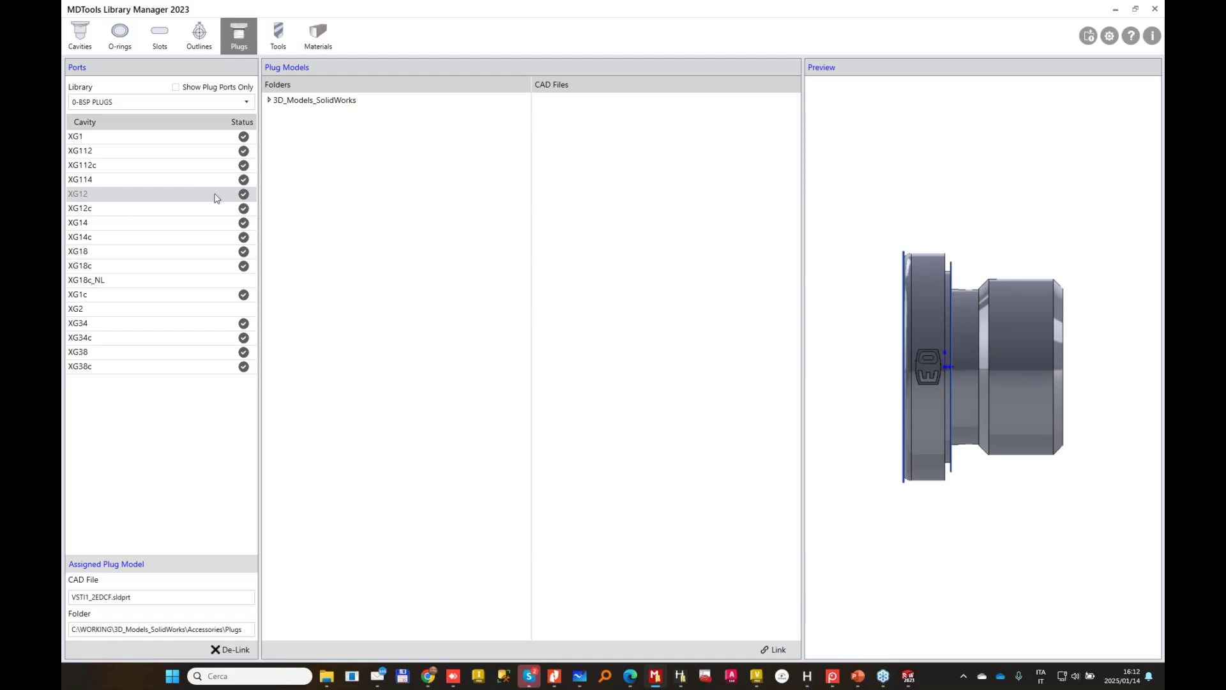
{"action": "double_click", "coordinate": [100, 601]}
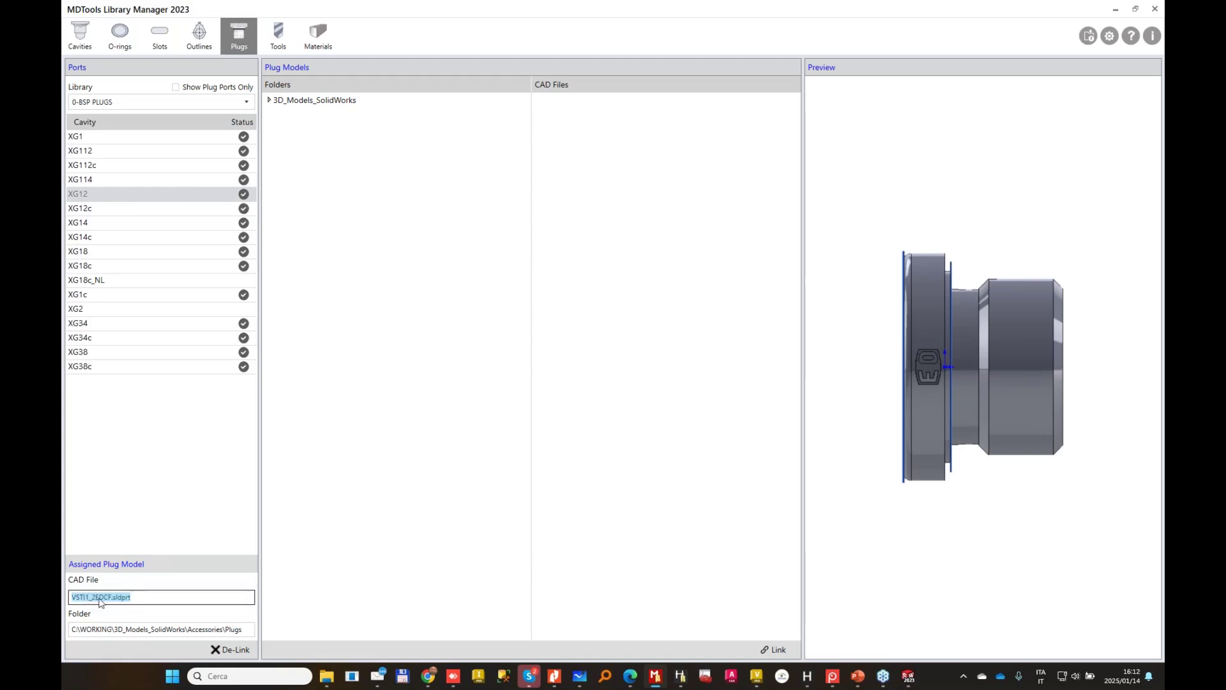
{"action": "left_click", "coordinate": [90, 224]}
{"action": "double_click", "coordinate": [213, 629]}
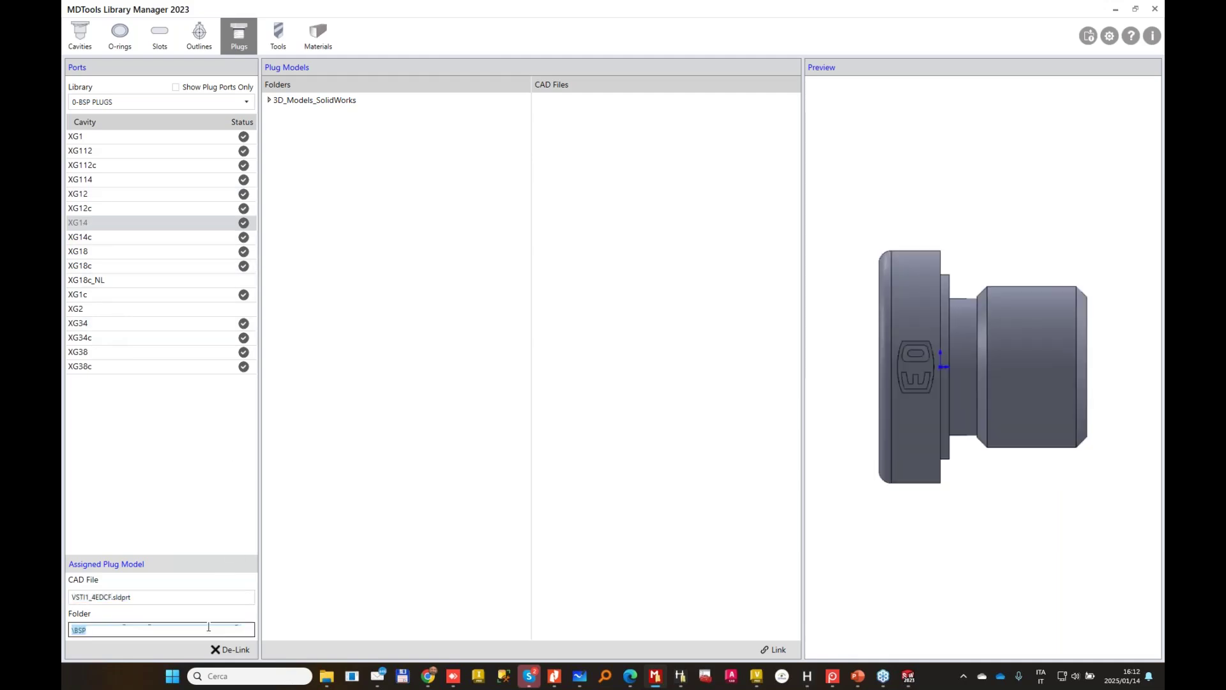
{"action": "double_click", "coordinate": [145, 599]}
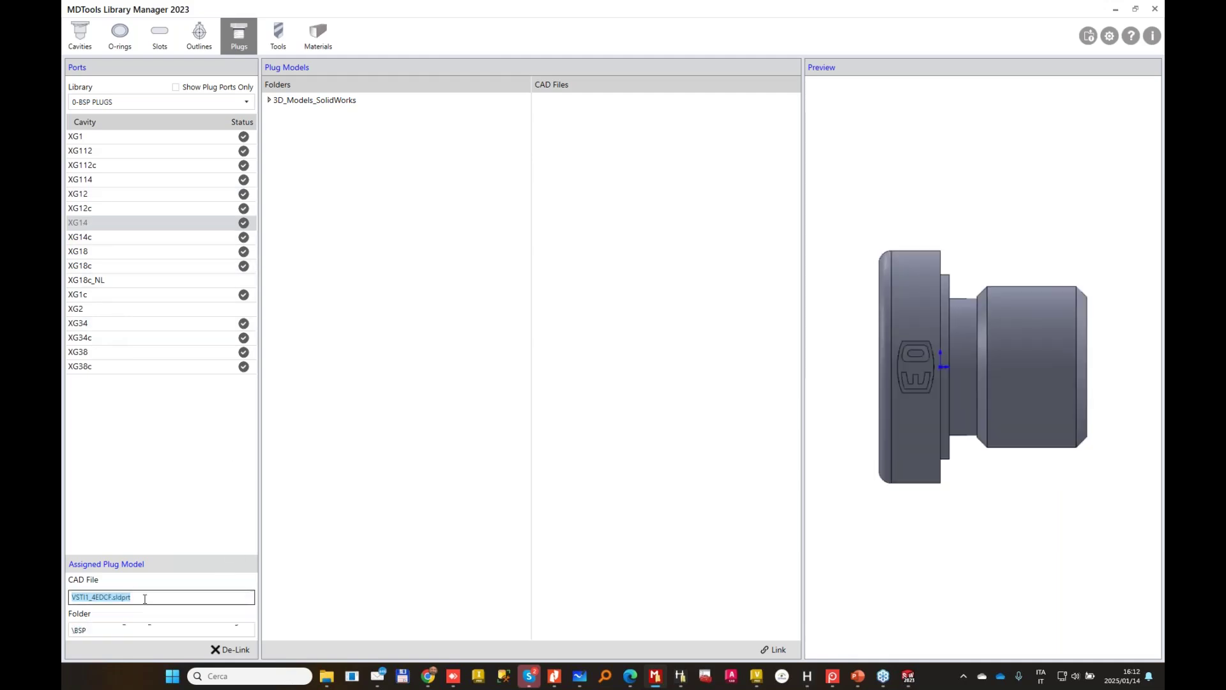
Browse the plug models to the Accessories > Plugs > BSP folder and select VSTI1_4EDCF.SLDPRT.
{"action": "double_click", "coordinate": [313, 99]}
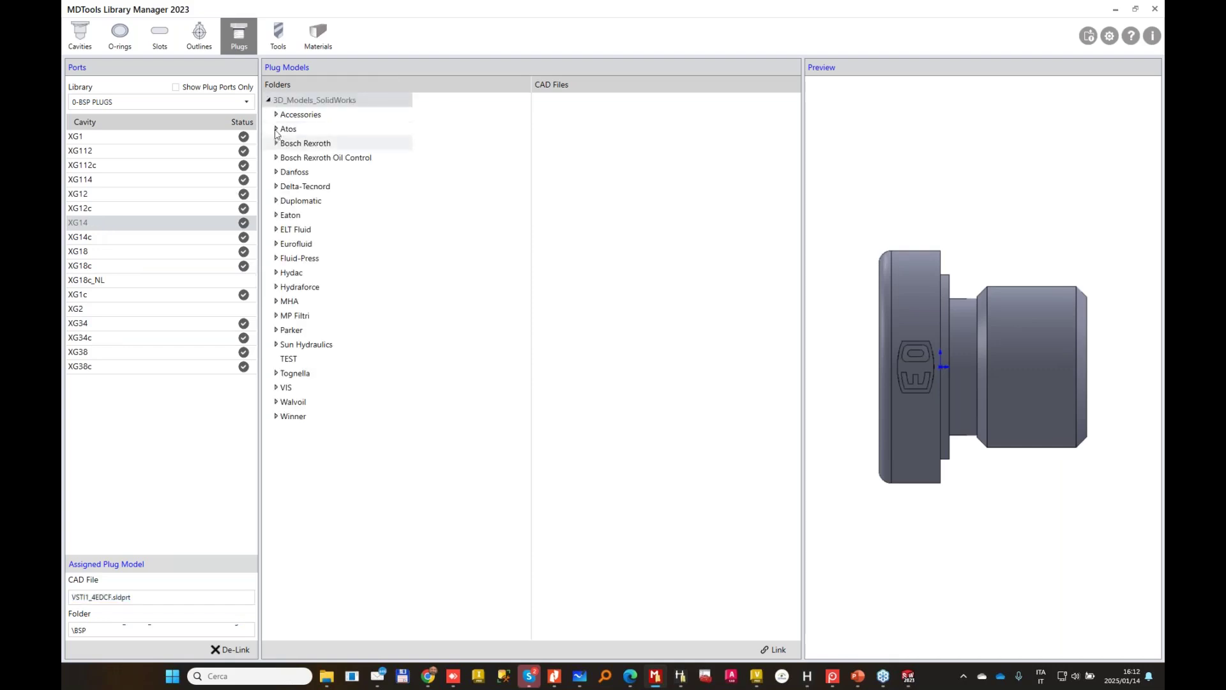
{"action": "left_click", "coordinate": [276, 114]}
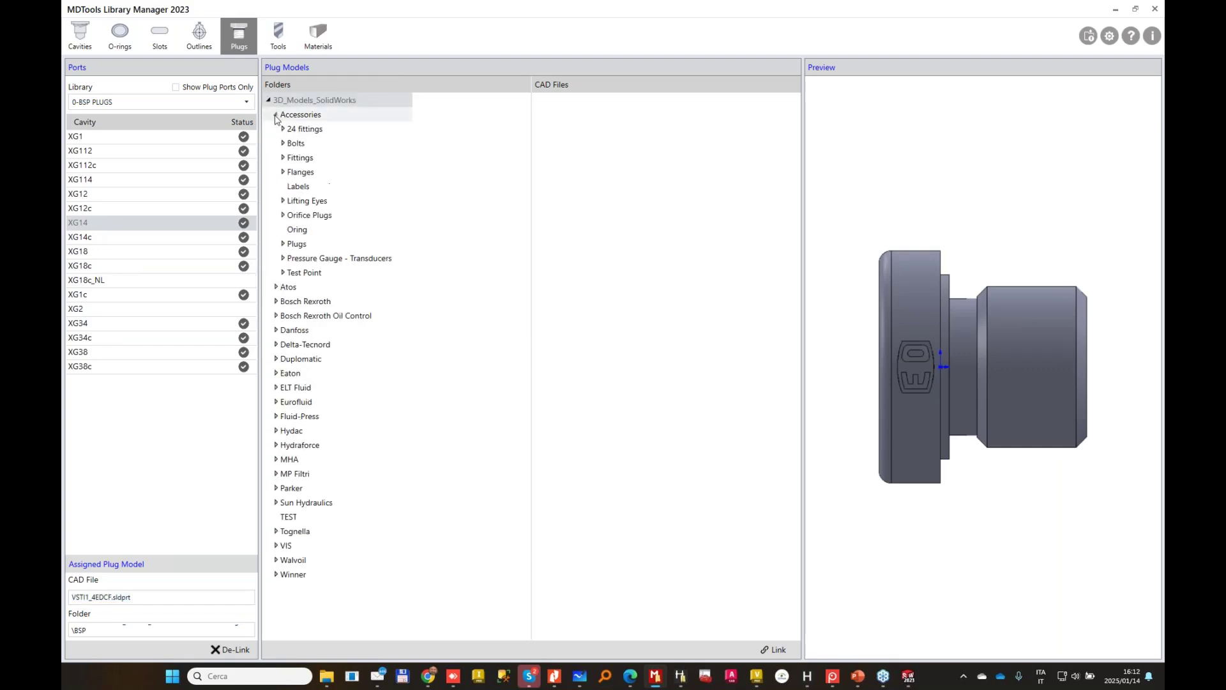
{"action": "left_click", "coordinate": [288, 245]}
{"action": "left_click", "coordinate": [283, 245]}
{"action": "double_click", "coordinate": [300, 259]}
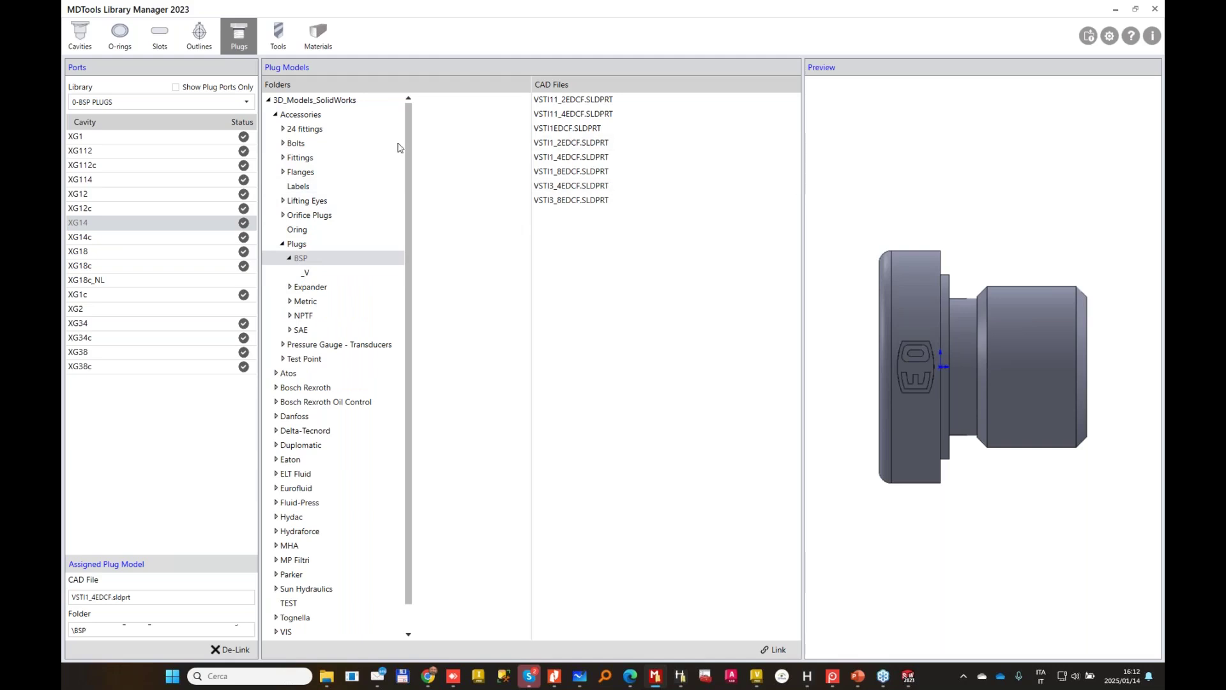
{"action": "left_click", "coordinate": [589, 158]}
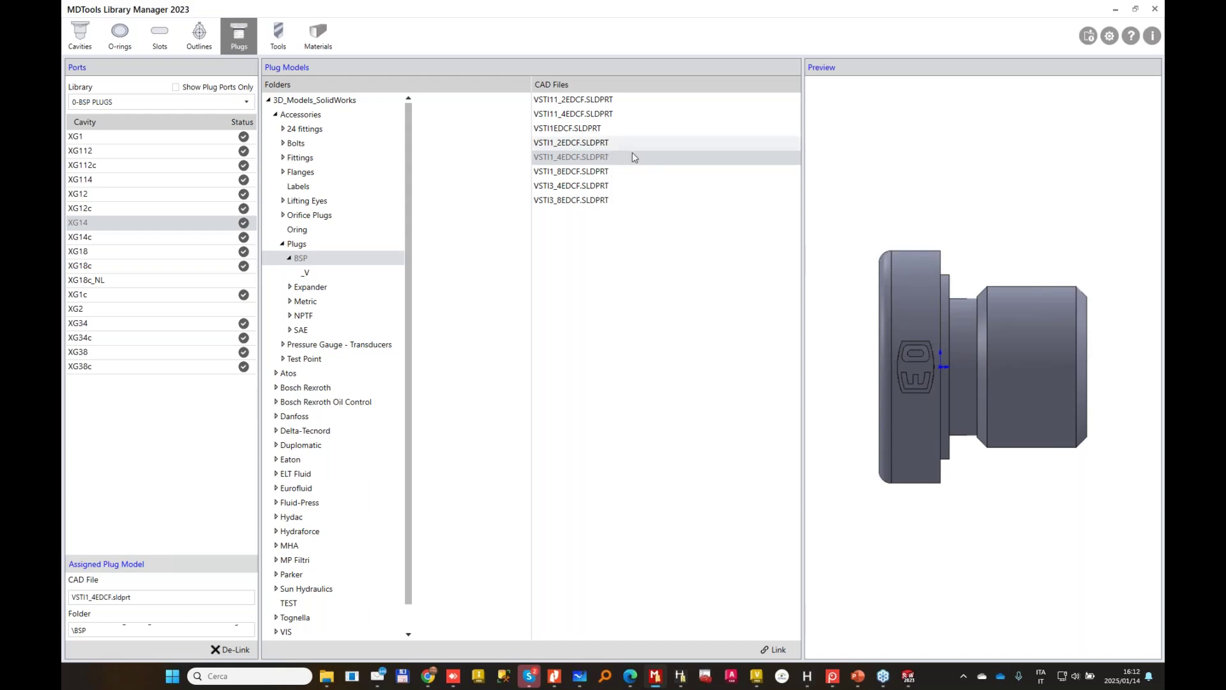
Switch back to the SOLIDWORKS assembly and select the black-capped DBDS_10_K1X_315 valve on top of the manifold.
{"action": "left_click", "coordinate": [1122, 10]}
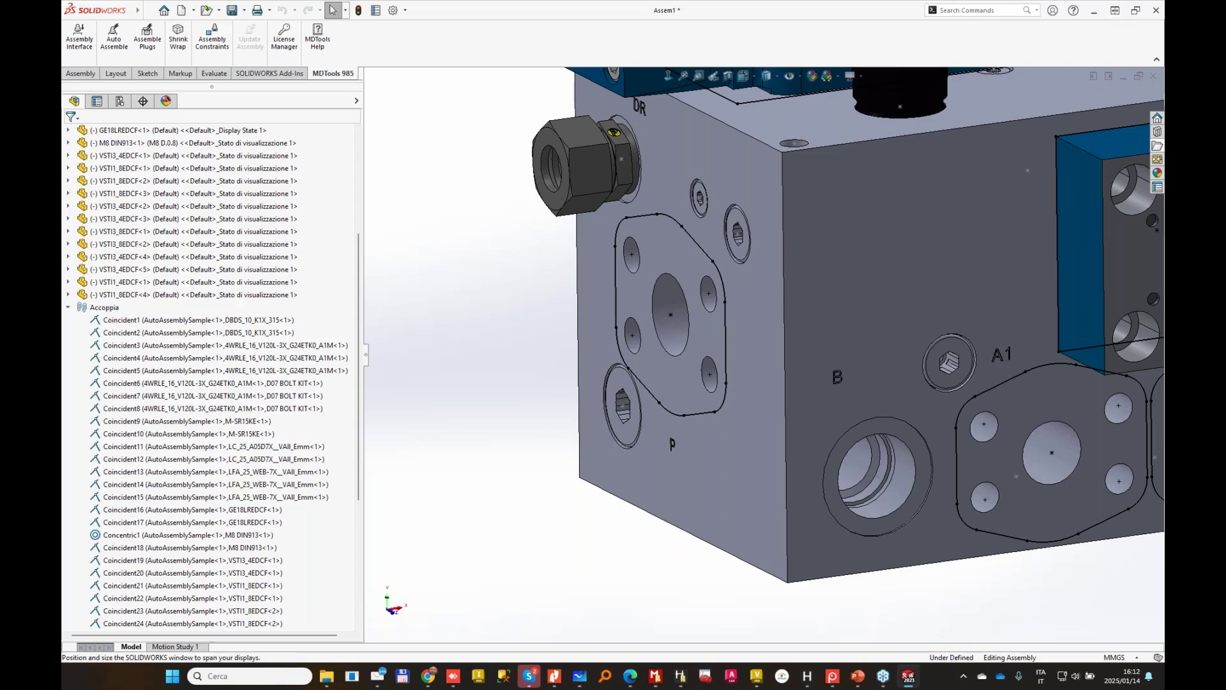
{"action": "scroll", "coordinate": [561, 297], "scroll_direction": "up", "scroll_amount": 5}
{"action": "middle_click_drag", "start_coordinate": [561, 297], "coordinate": [706, 361]}
{"action": "scroll", "coordinate": [861, 228], "scroll_direction": "down", "scroll_amount": 3}
{"action": "left_click", "coordinate": [722, 386]}
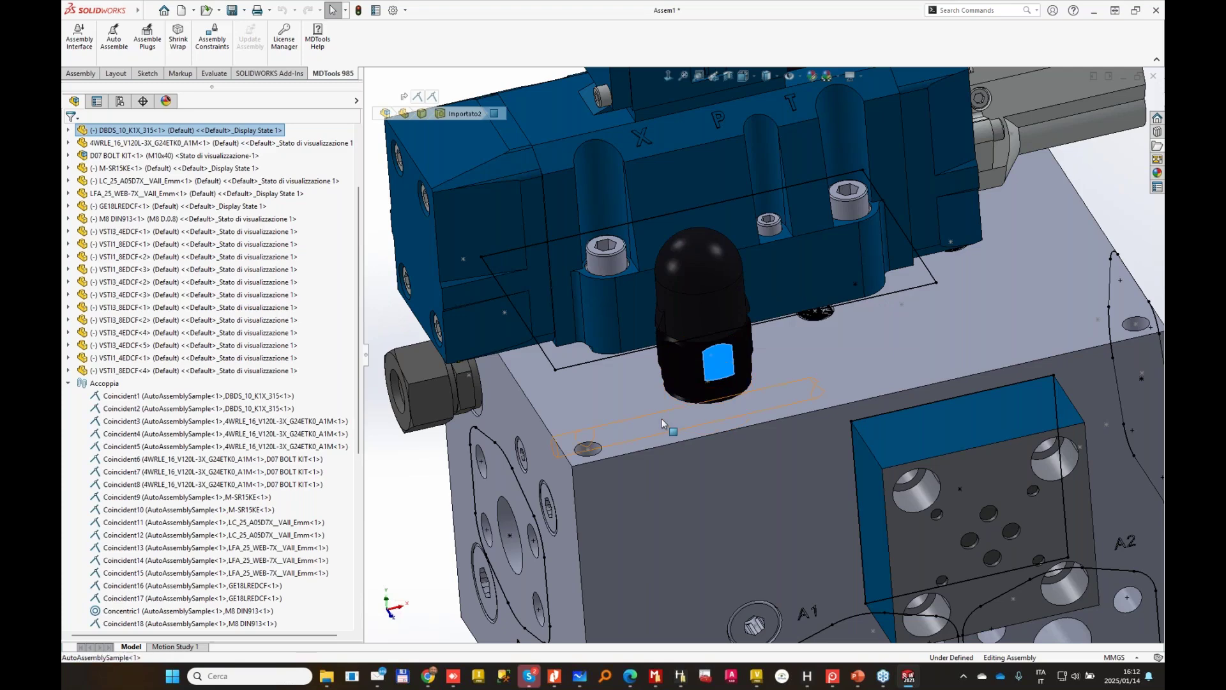
Open the AutoAssemblySample manifold block as a separate part and open cavity 47 for editing.
{"action": "left_click", "coordinate": [624, 487]}
{"action": "right_click", "coordinate": [624, 487]}
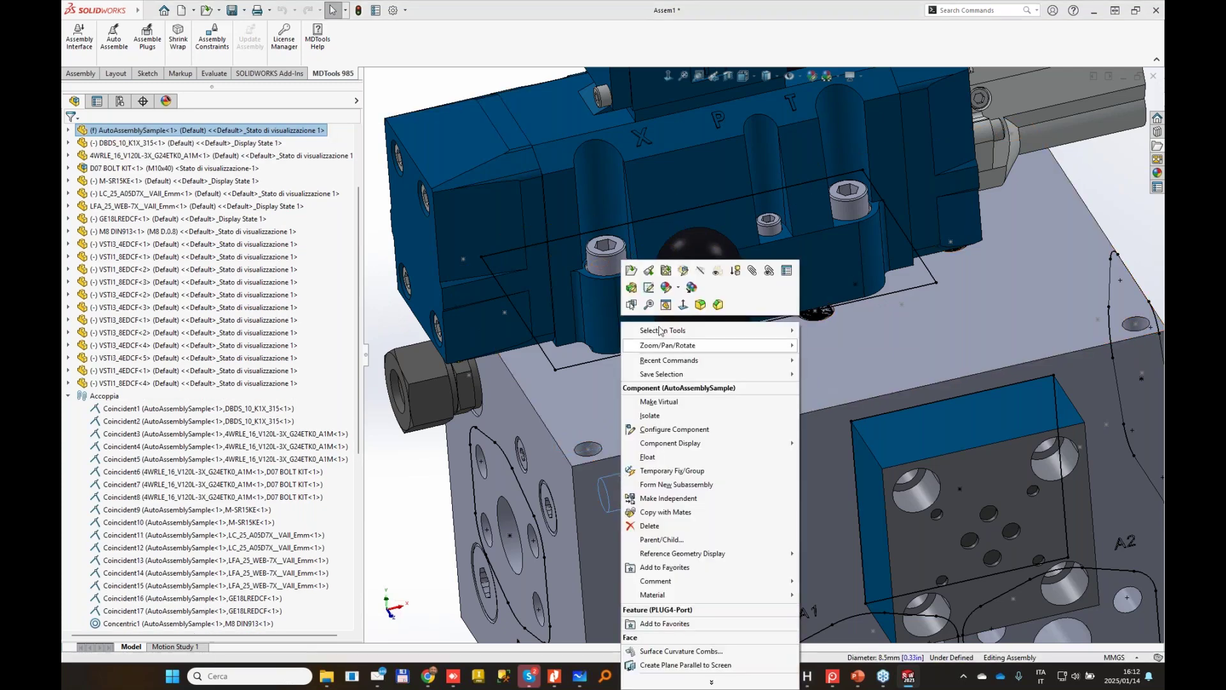
{"action": "left_click", "coordinate": [631, 270]}
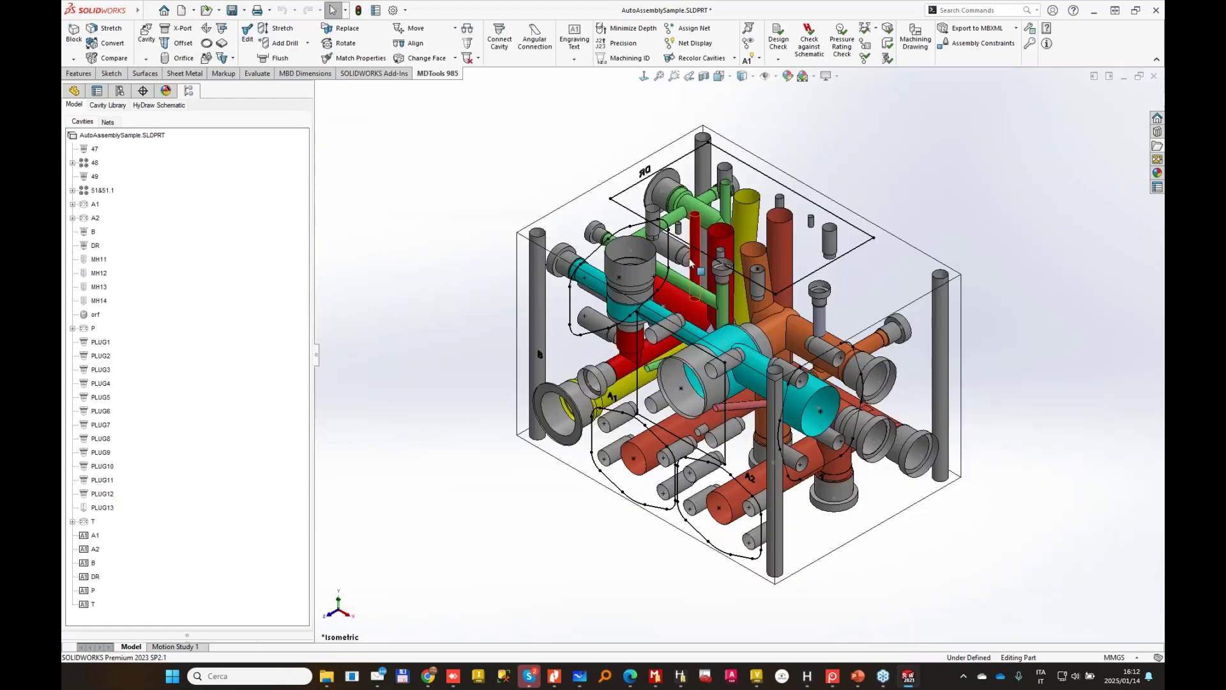
{"action": "left_click", "coordinate": [640, 249]}
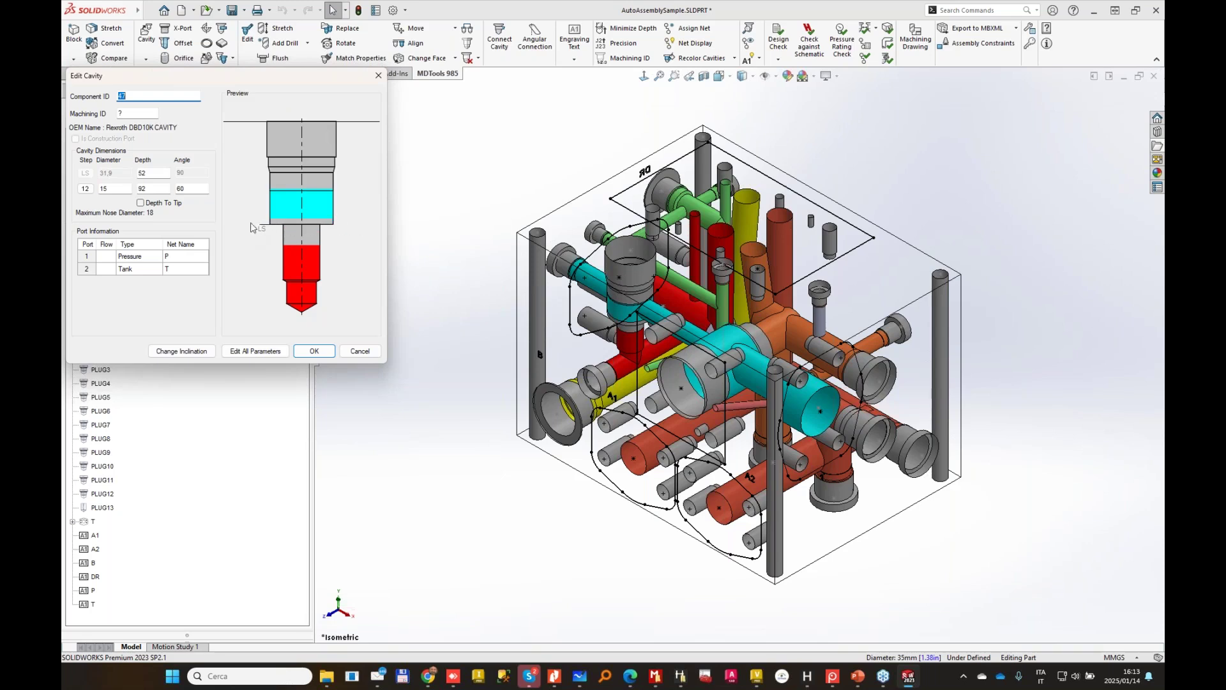
Cancel the cavity edit, switch to MDTools Library Manager, and find the DBD10K cavity by searching cavity names for "dbd".
{"action": "left_click", "coordinate": [361, 352]}
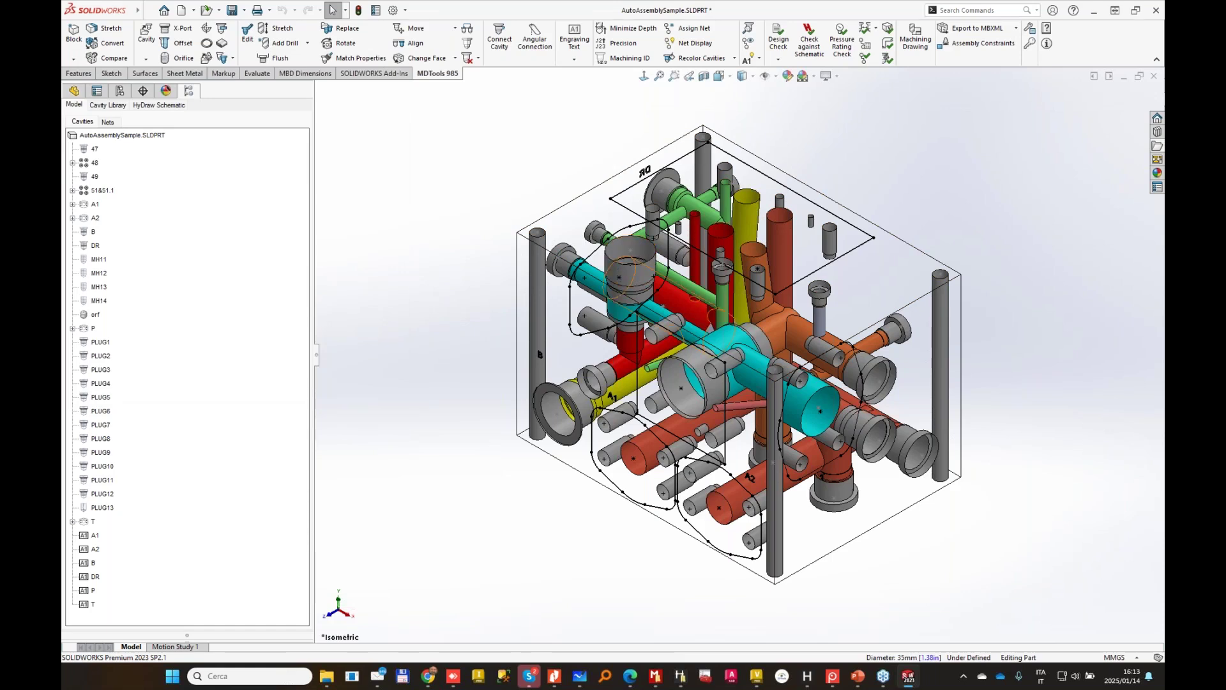
{"action": "left_click", "coordinate": [652, 677]}
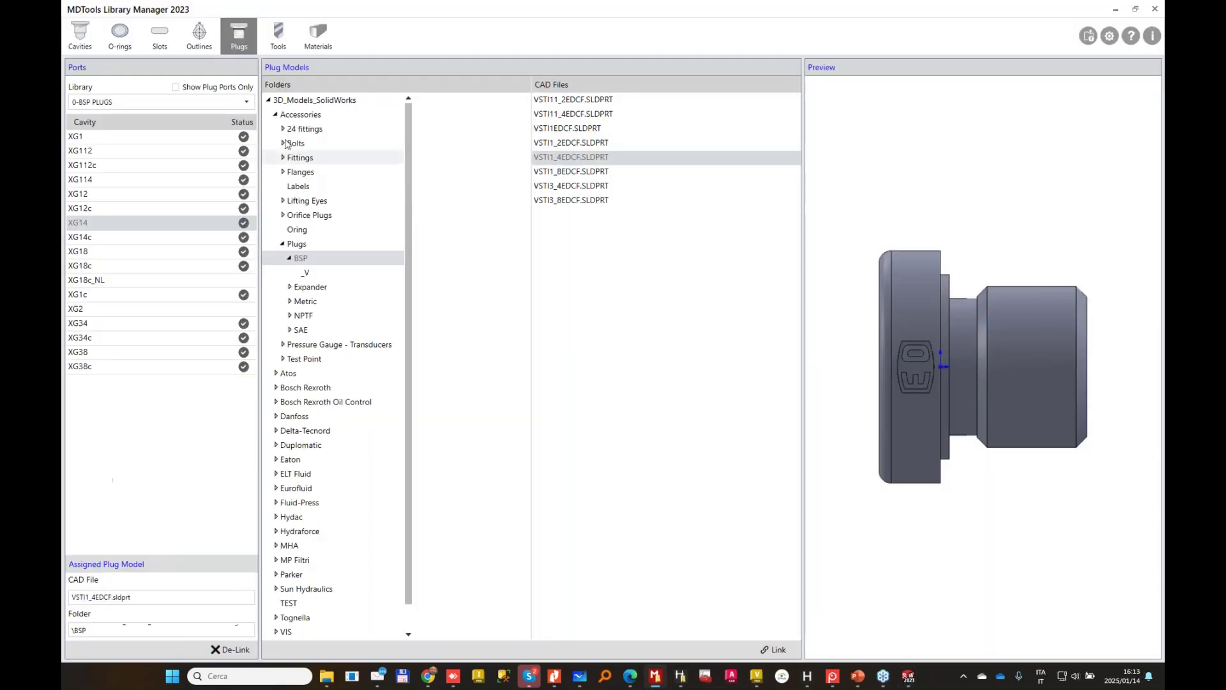
{"action": "left_click", "coordinate": [81, 35]}
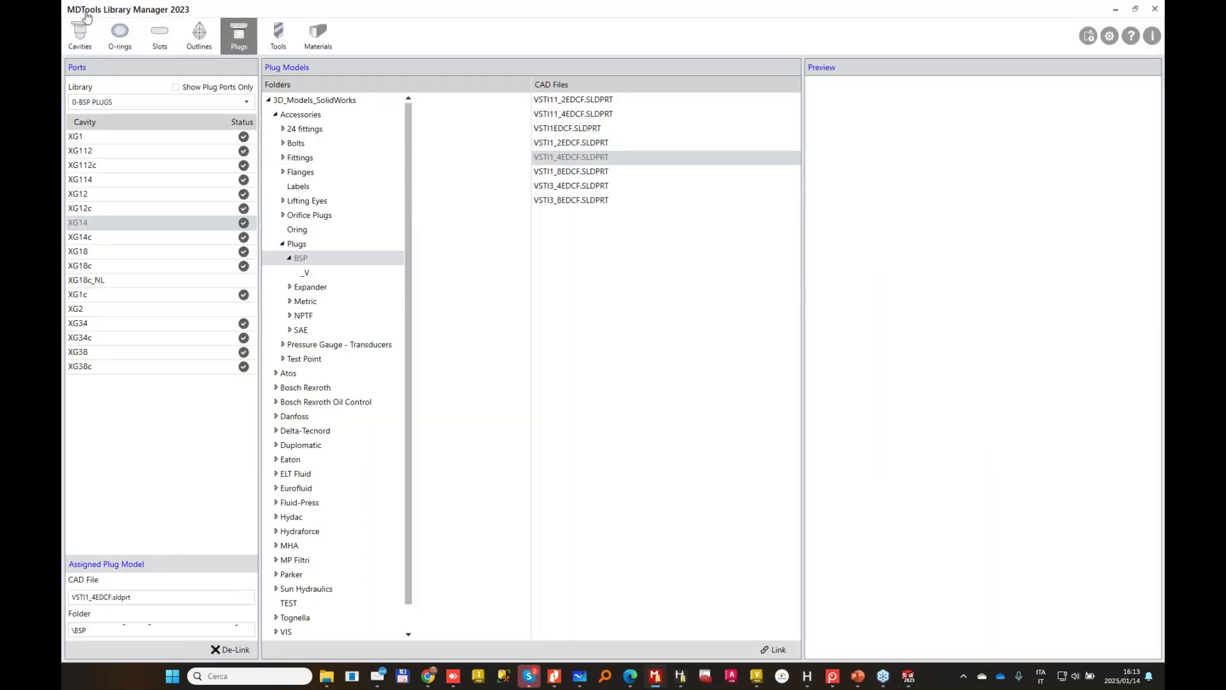
{"action": "left_click", "coordinate": [167, 127]}
{"action": "type", "text": "db"}
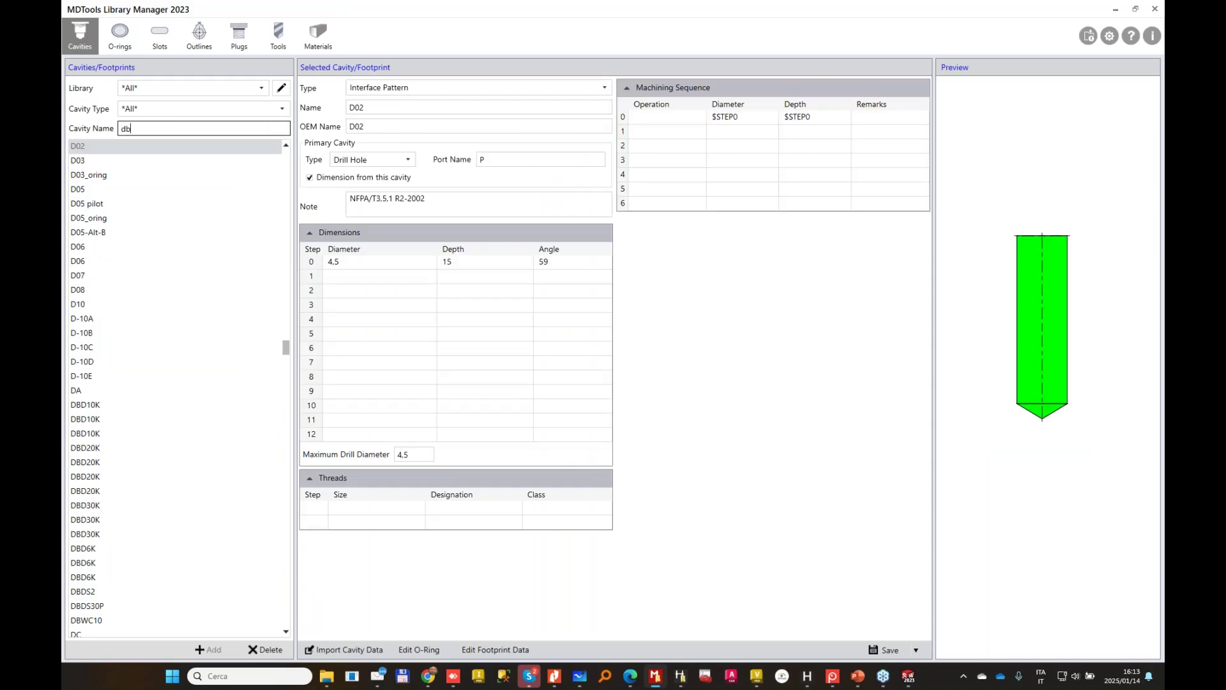
{"action": "type", "text": "d"}
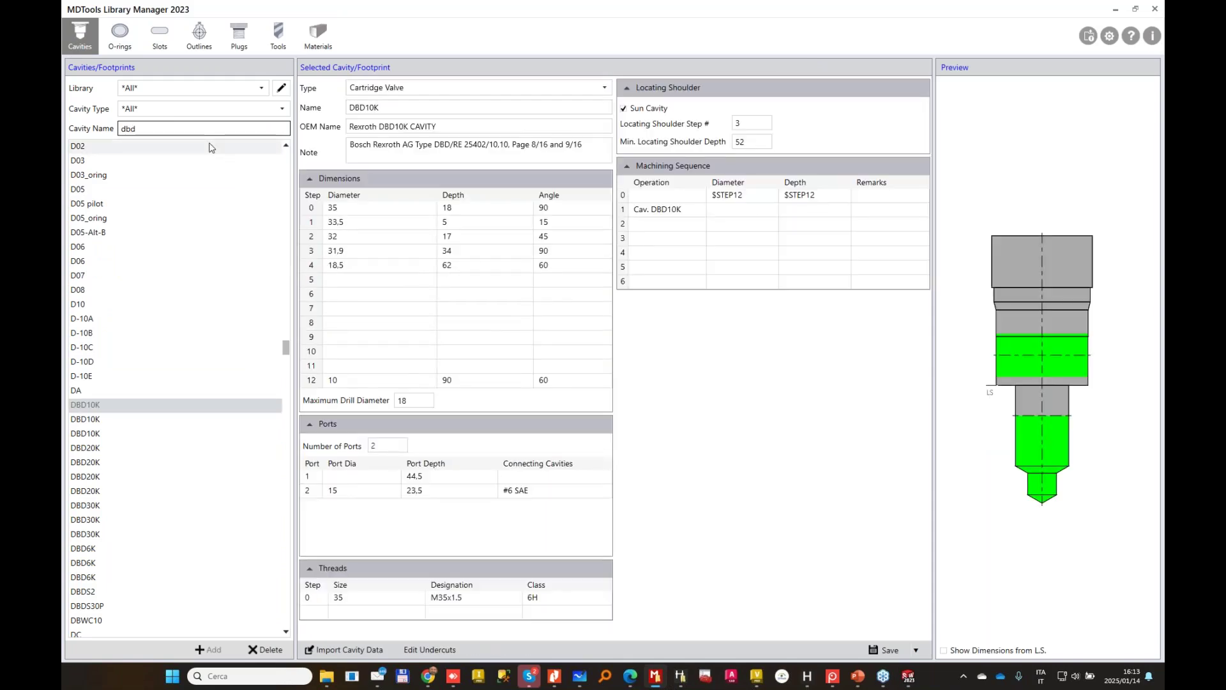
{"action": "left_click", "coordinate": [123, 404]}
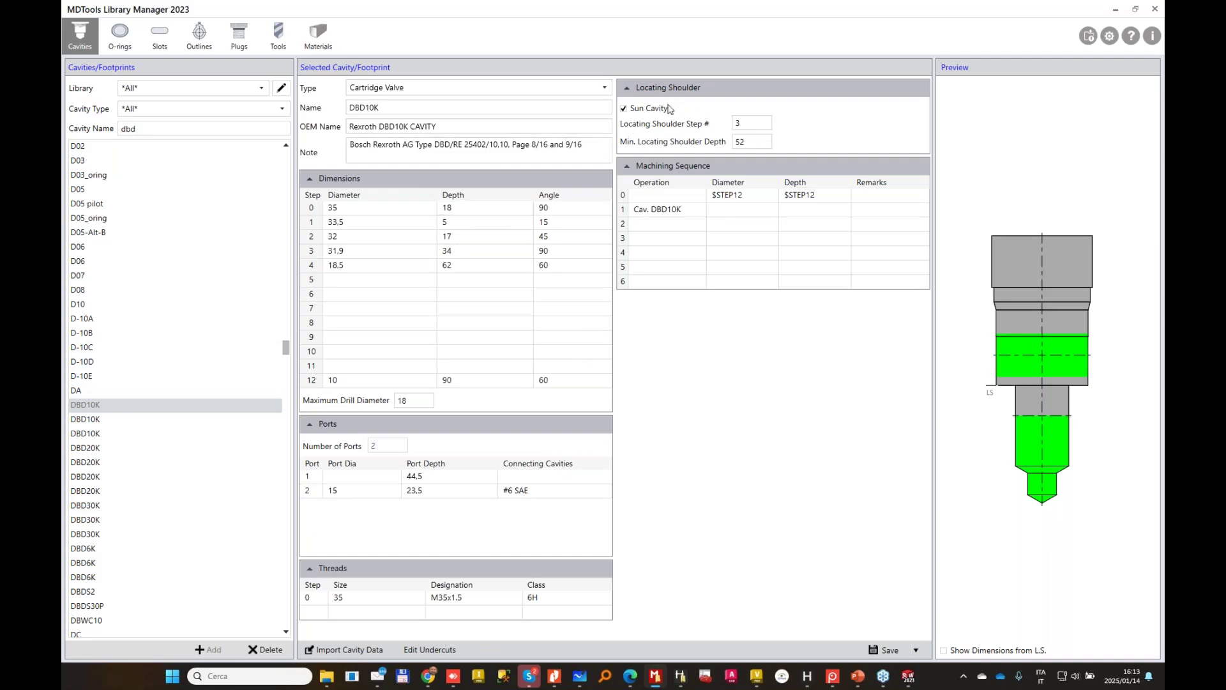
{"action": "left_click", "coordinate": [624, 109]}
{"action": "left_click", "coordinate": [117, 415]}
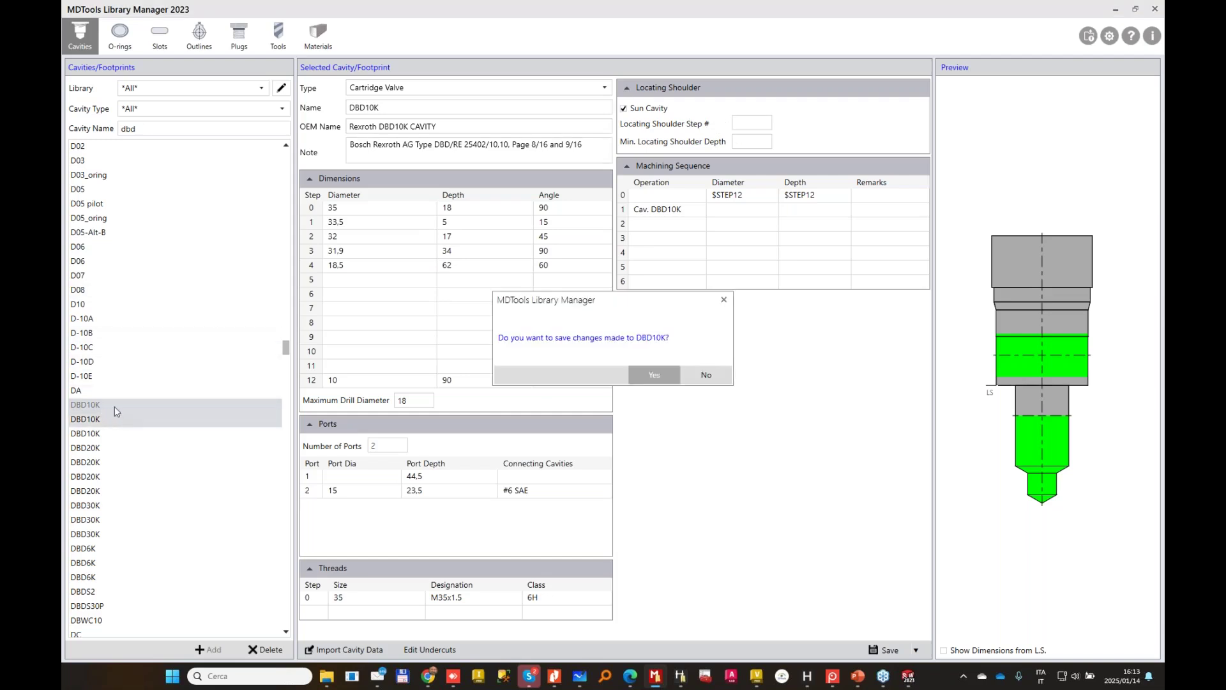
{"action": "left_click", "coordinate": [706, 375]}
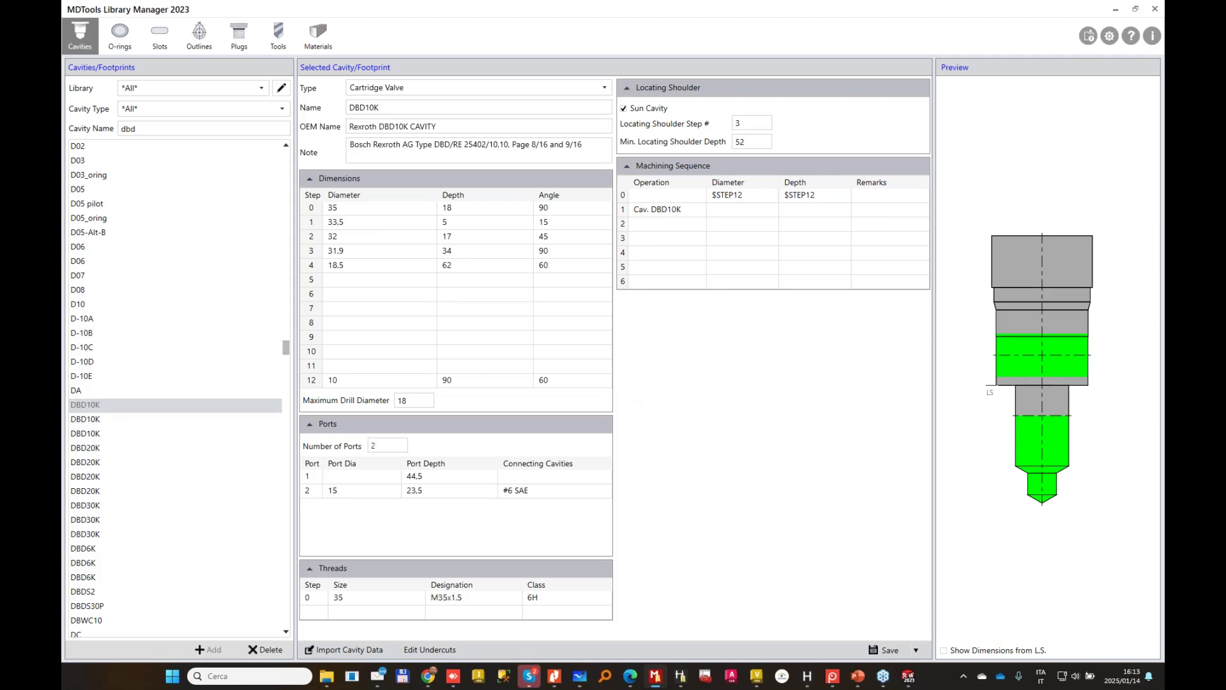
Check the DBD10K cavity's locating shoulder step number against the diameter of step 3 in its dimensions.
{"action": "left_click", "coordinate": [751, 123]}
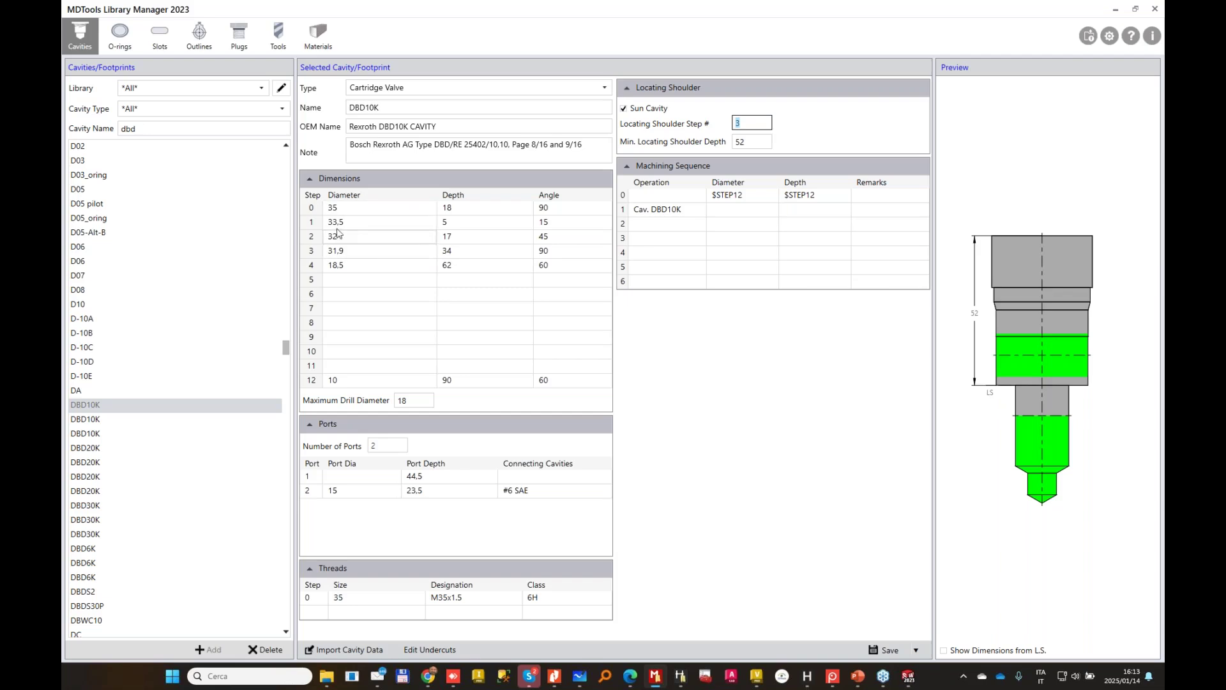
{"action": "left_click", "coordinate": [337, 264]}
{"action": "left_click", "coordinate": [337, 250]}
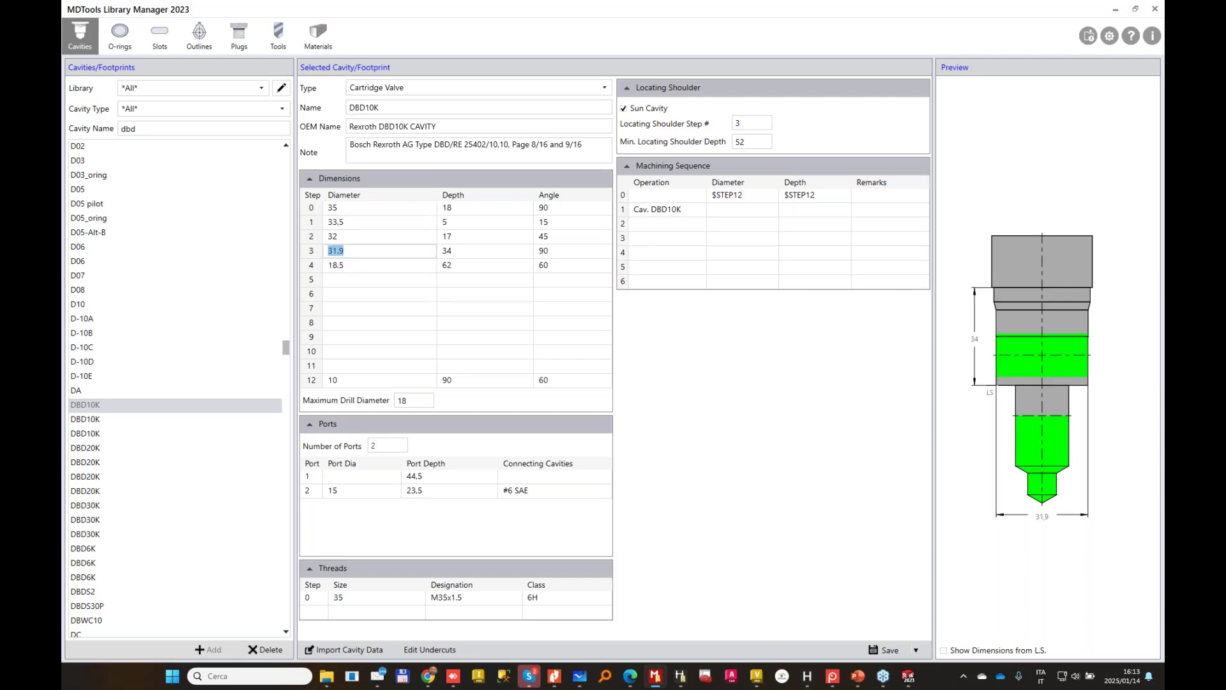
Compare the DBD10K cavity's minimum locating shoulder depth with the depth given for dimension step 3.
{"action": "left_click", "coordinate": [771, 142]}
{"action": "left_click", "coordinate": [460, 236]}
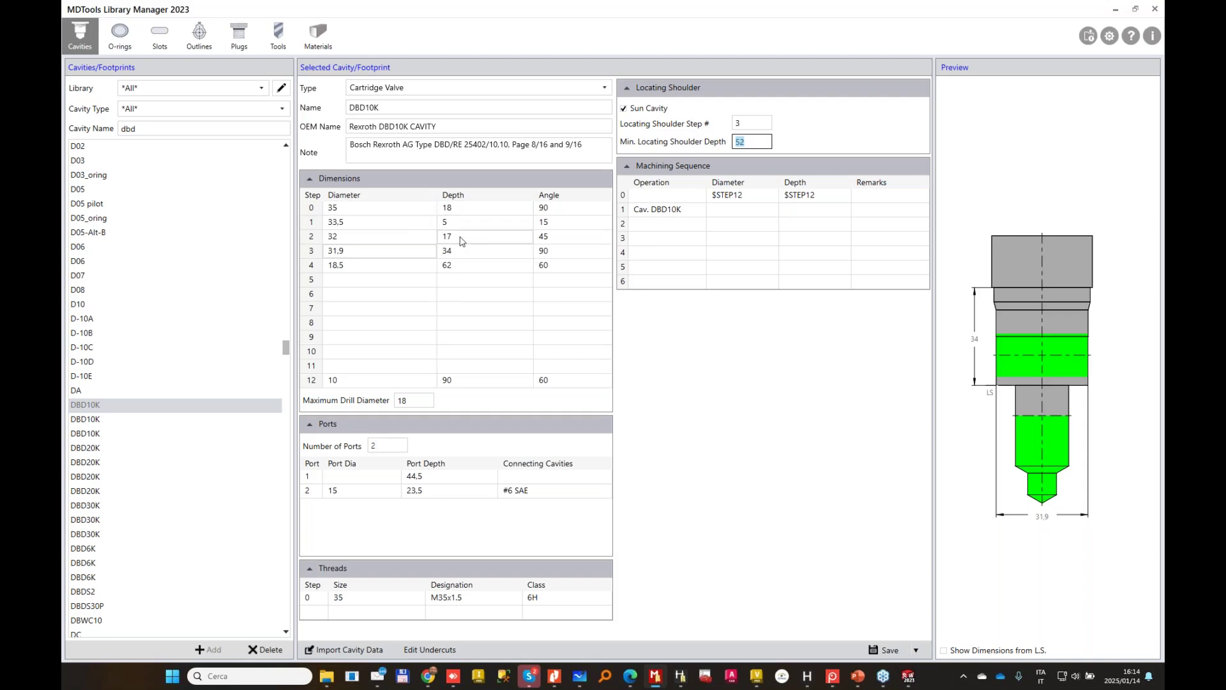
{"action": "key", "text": "Return"}
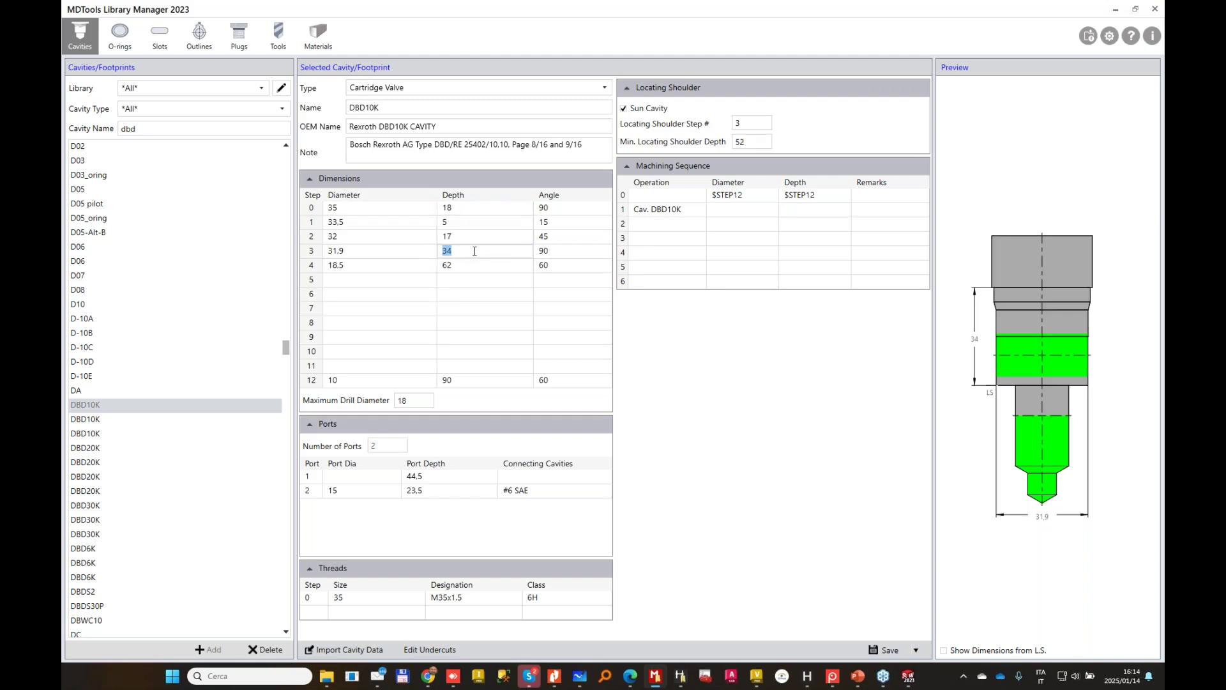
{"action": "left_click", "coordinate": [461, 210]}
{"action": "left_click", "coordinate": [465, 252]}
{"action": "left_click_drag", "start_coordinate": [764, 141], "coordinate": [571, 138]}
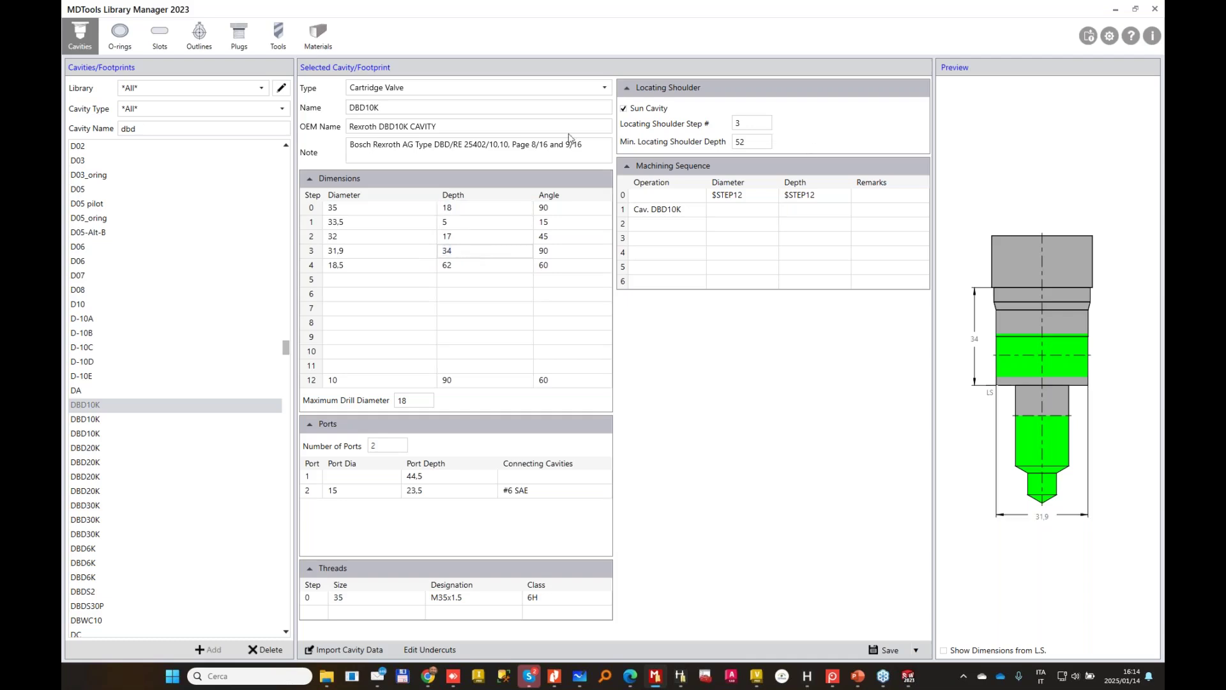
Highlight the diameters of steps 2 and 3 in the cavity preview and recheck the locating shoulder step number.
{"action": "left_click", "coordinate": [913, 222]}
{"action": "left_click", "coordinate": [356, 236]}
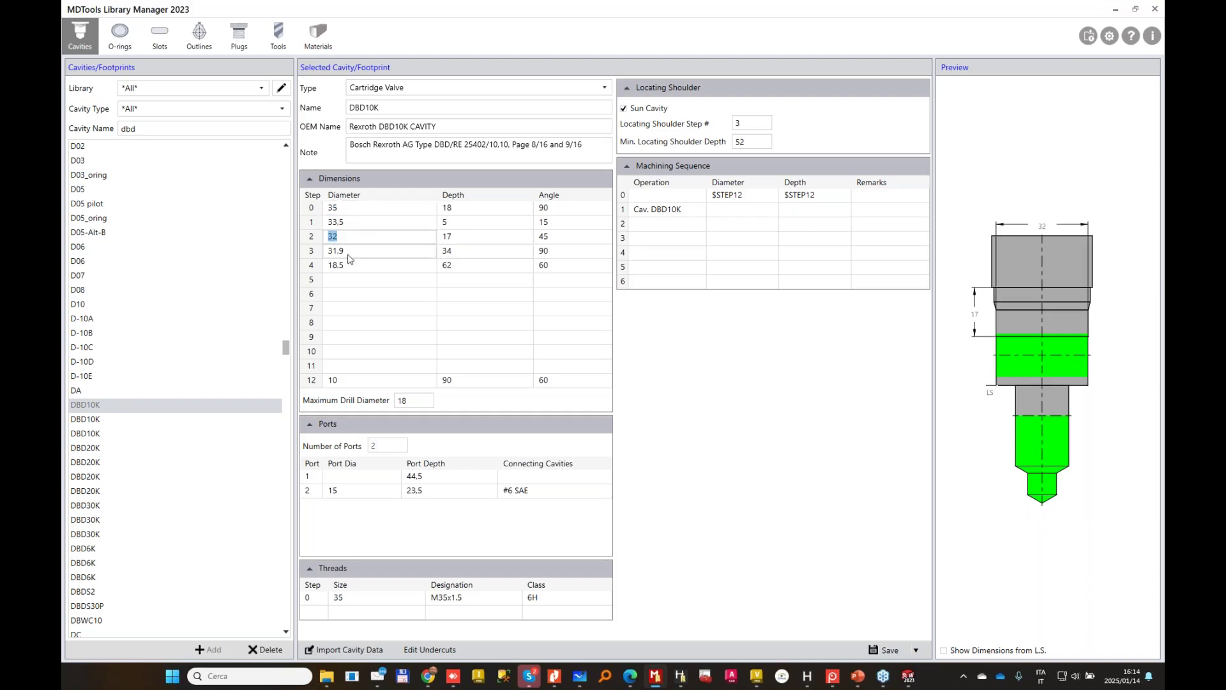
{"action": "left_click", "coordinate": [348, 253]}
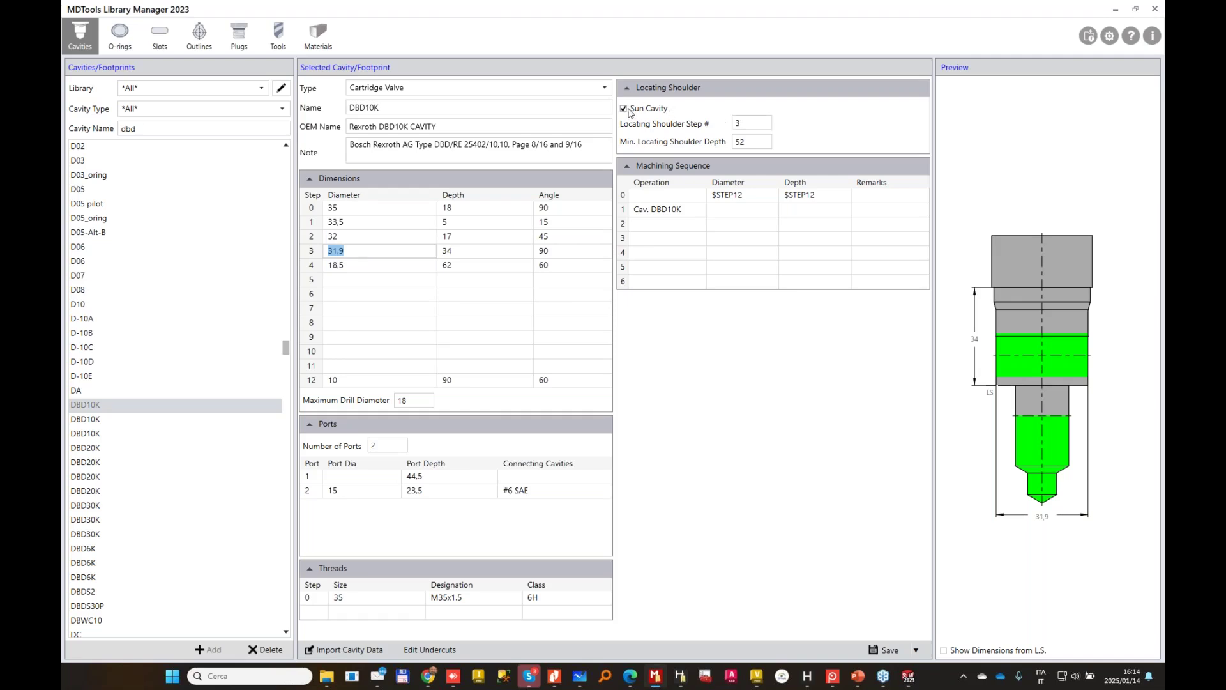
{"action": "left_click", "coordinate": [759, 122]}
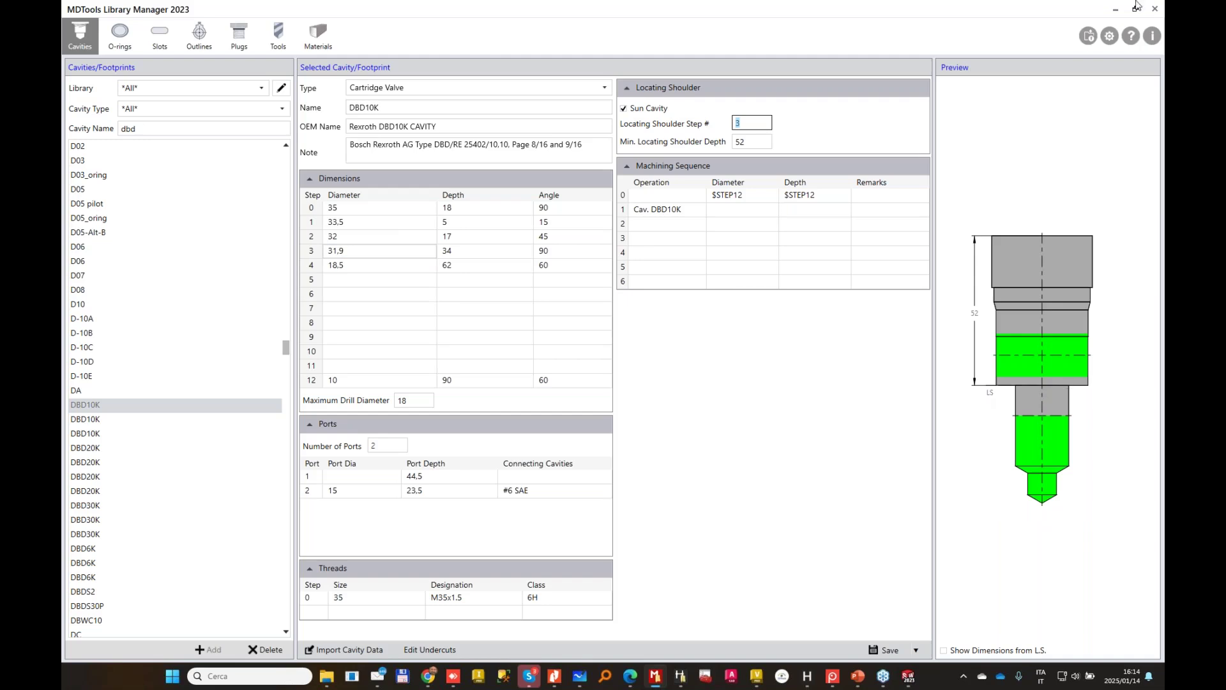
Switch back to the Assem1 assembly in SOLIDWORKS and open the black-capped DBDS_10_K1X_315 valve as a separate part.
{"action": "left_click", "coordinate": [1115, 9]}
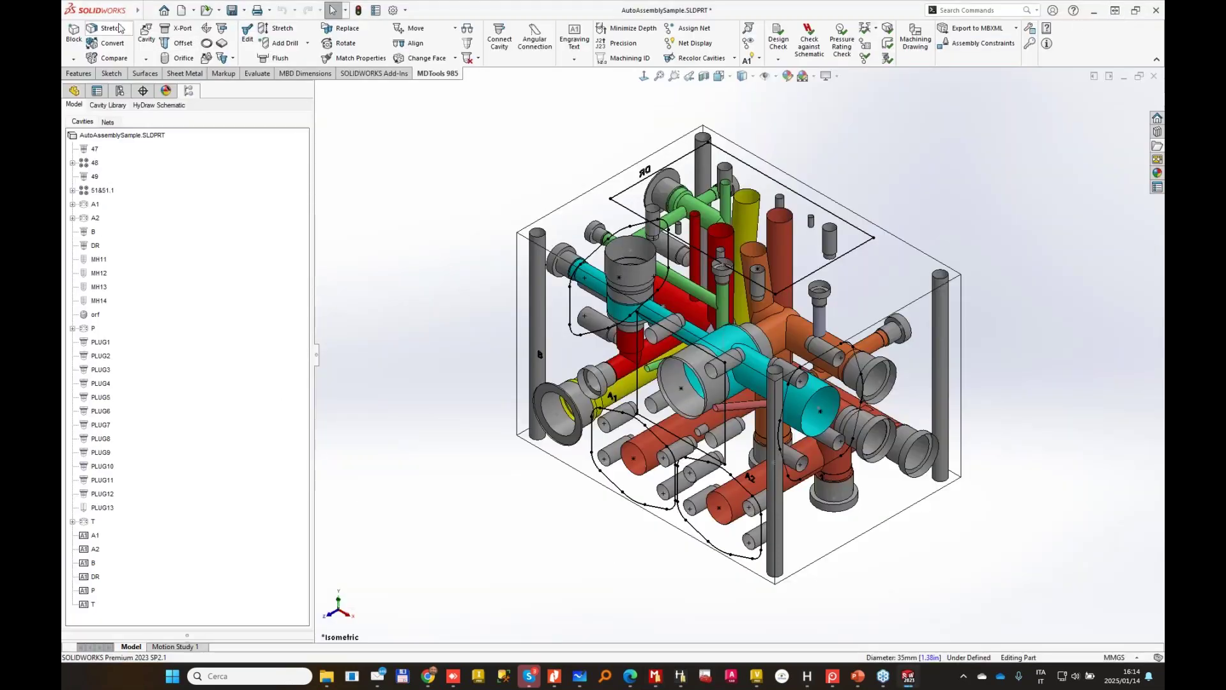
{"action": "mouse_move", "coordinate": [138, 11]}
{"action": "left_click", "coordinate": [269, 11]}
{"action": "left_click", "coordinate": [295, 170]}
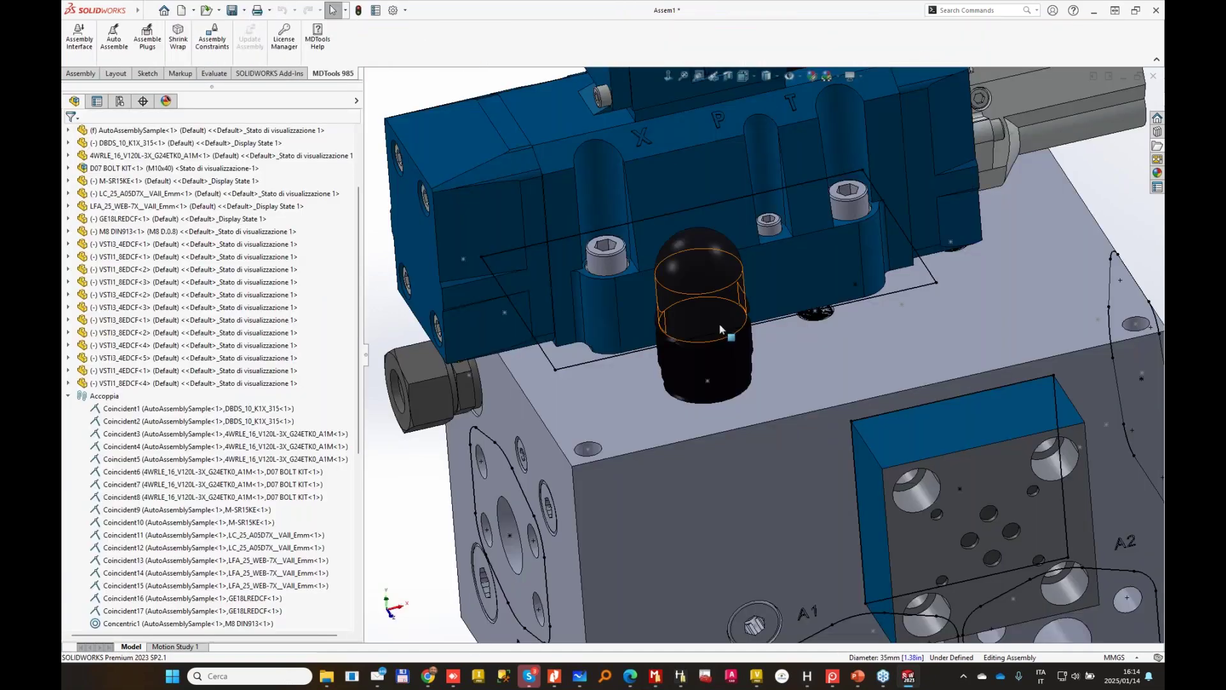
{"action": "left_click", "coordinate": [719, 329]}
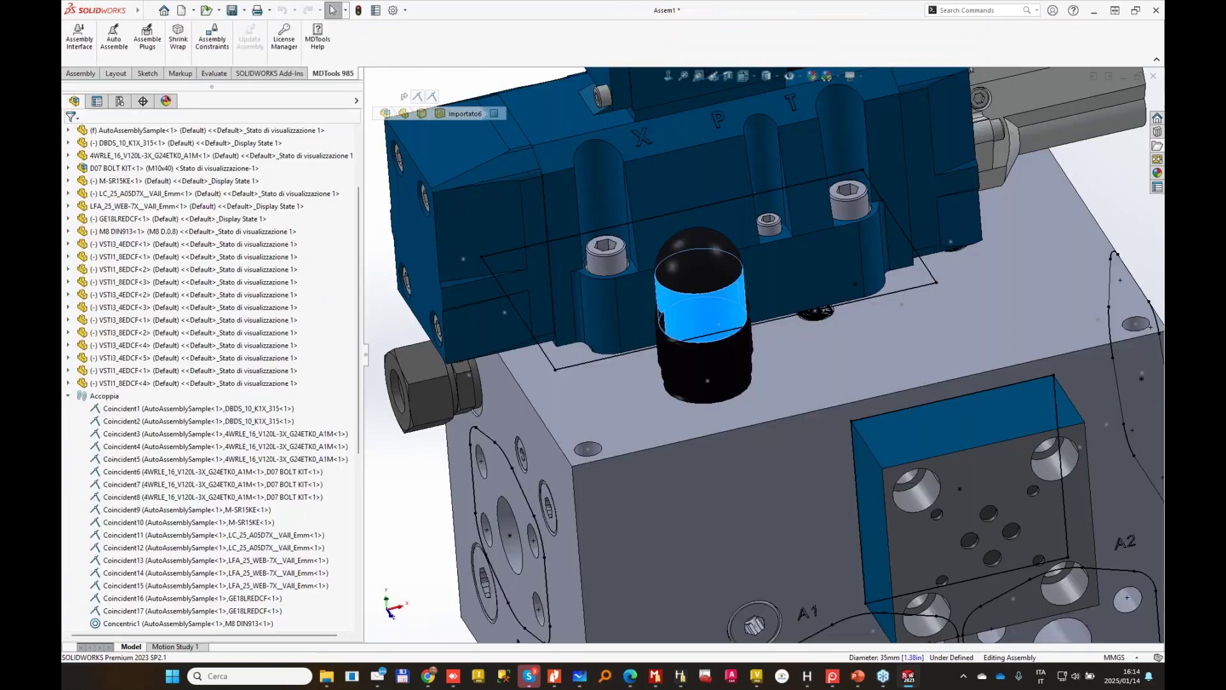
{"action": "left_click", "coordinate": [754, 256]}
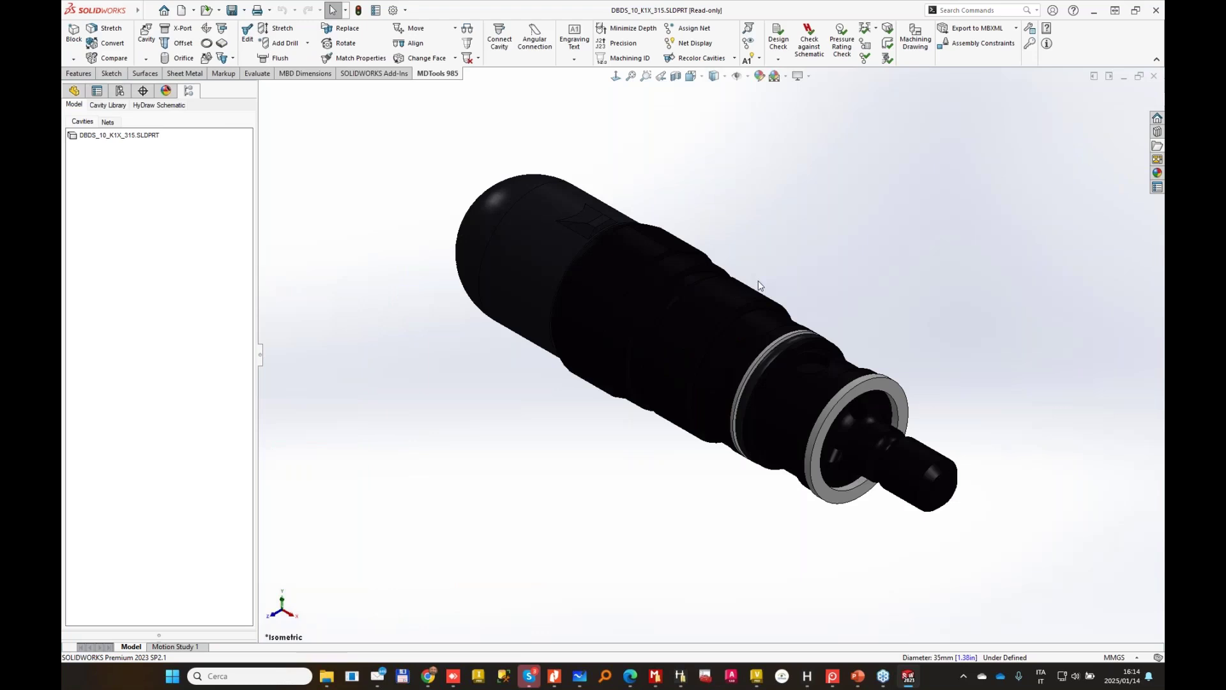
Show the valve part's feature tree and highlight Plane3 on the valve body.
{"action": "middle_click_drag", "start_coordinate": [758, 281], "coordinate": [426, 192]}
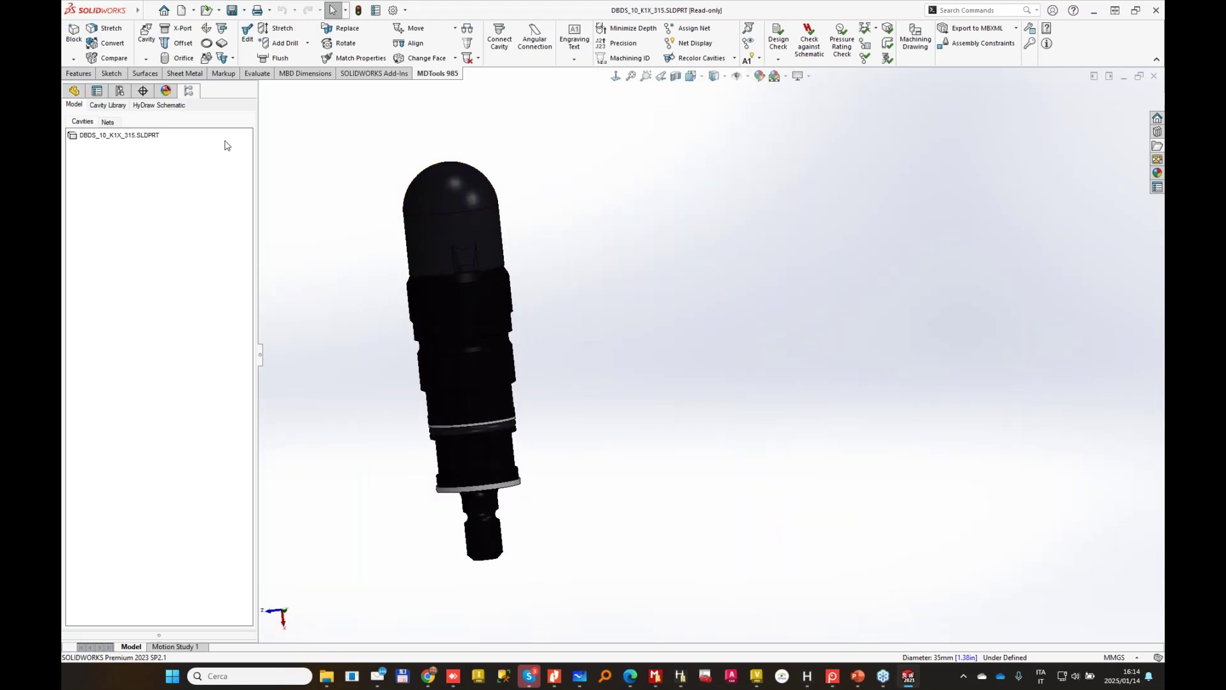
{"action": "left_click", "coordinate": [74, 91]}
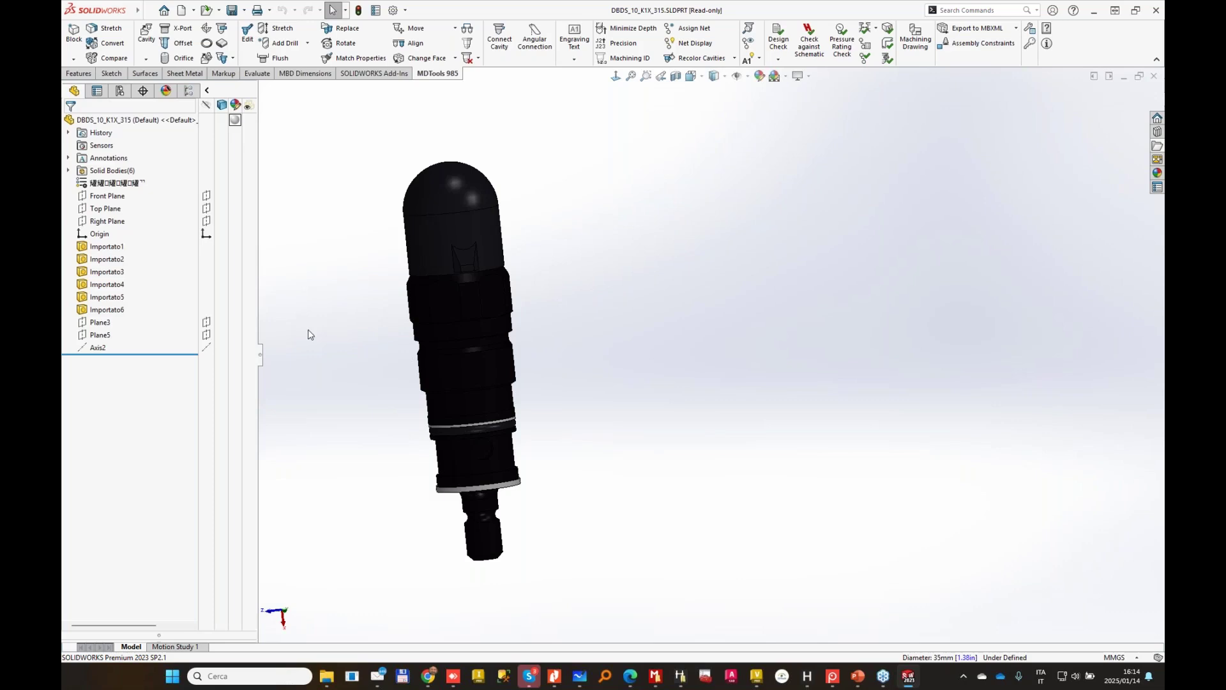
{"action": "left_click", "coordinate": [99, 322]}
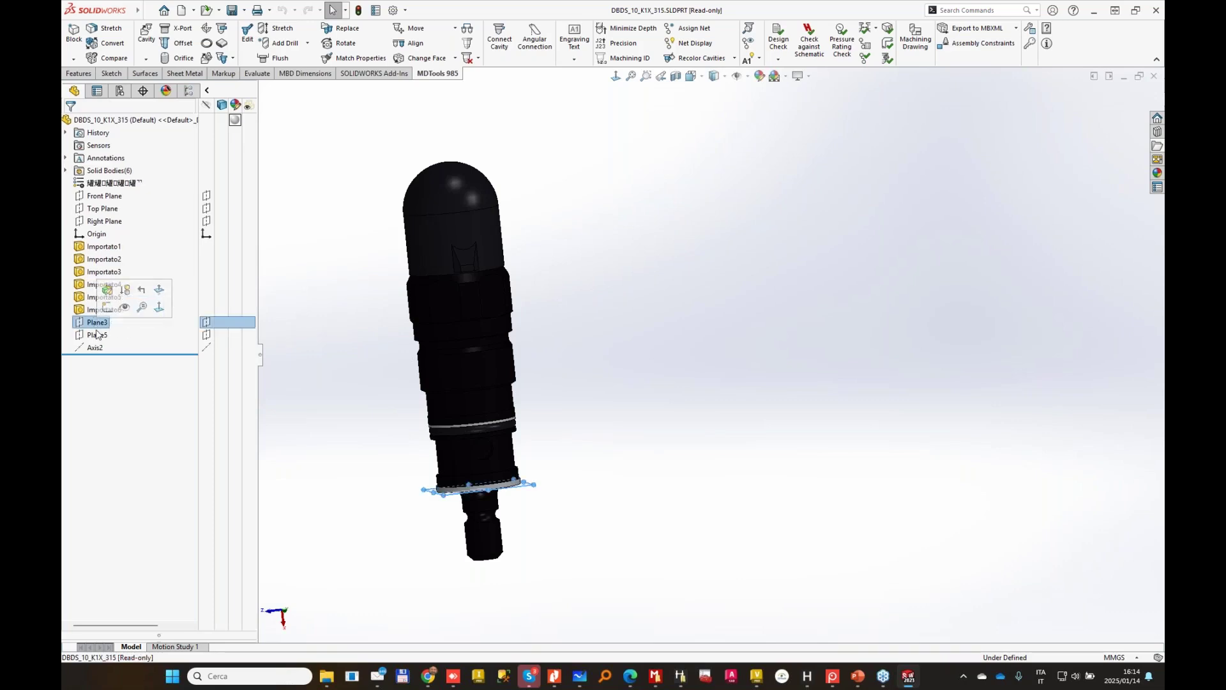
{"action": "left_click", "coordinate": [586, 463]}
{"action": "scroll", "coordinate": [547, 487], "scroll_direction": "up", "scroll_amount": 3}
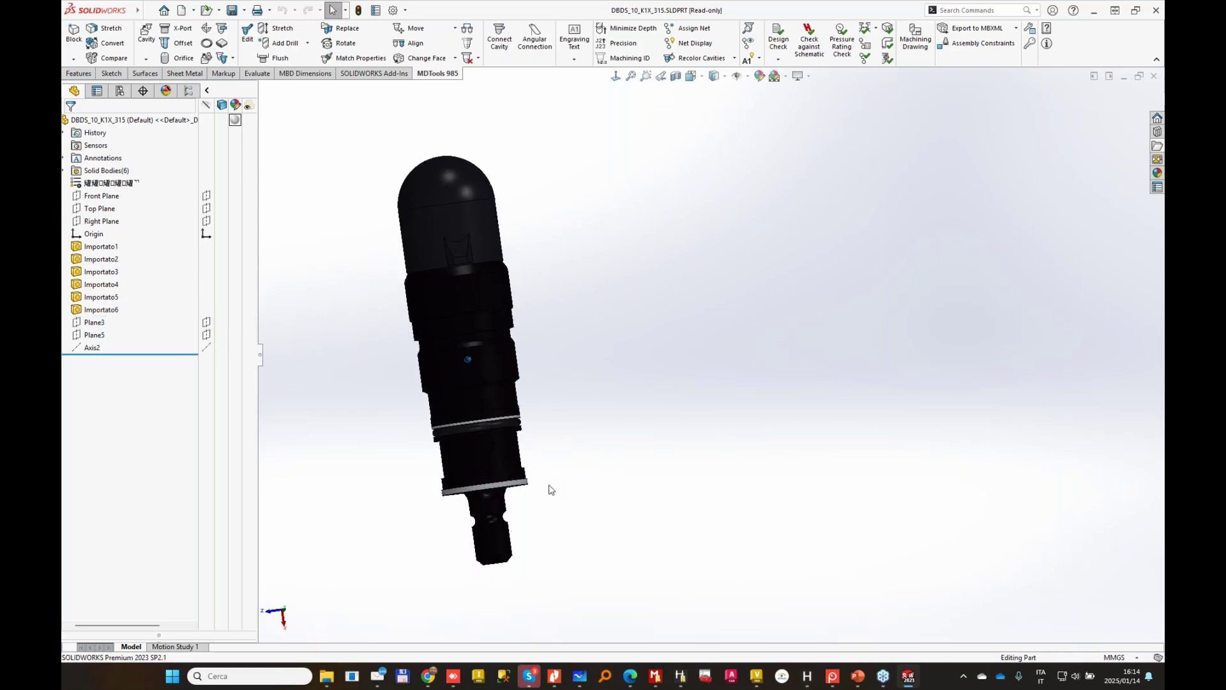
Highlight Plane5 on the valve, inspect its location from several angles, and clear the selection.
{"action": "left_click", "coordinate": [95, 335]}
{"action": "scroll", "coordinate": [607, 460], "scroll_direction": "down", "scroll_amount": 1}
{"action": "middle_click_drag", "start_coordinate": [607, 460], "coordinate": [648, 446]}
{"action": "middle_click_drag", "start_coordinate": [848, 289], "coordinate": [539, 213]}
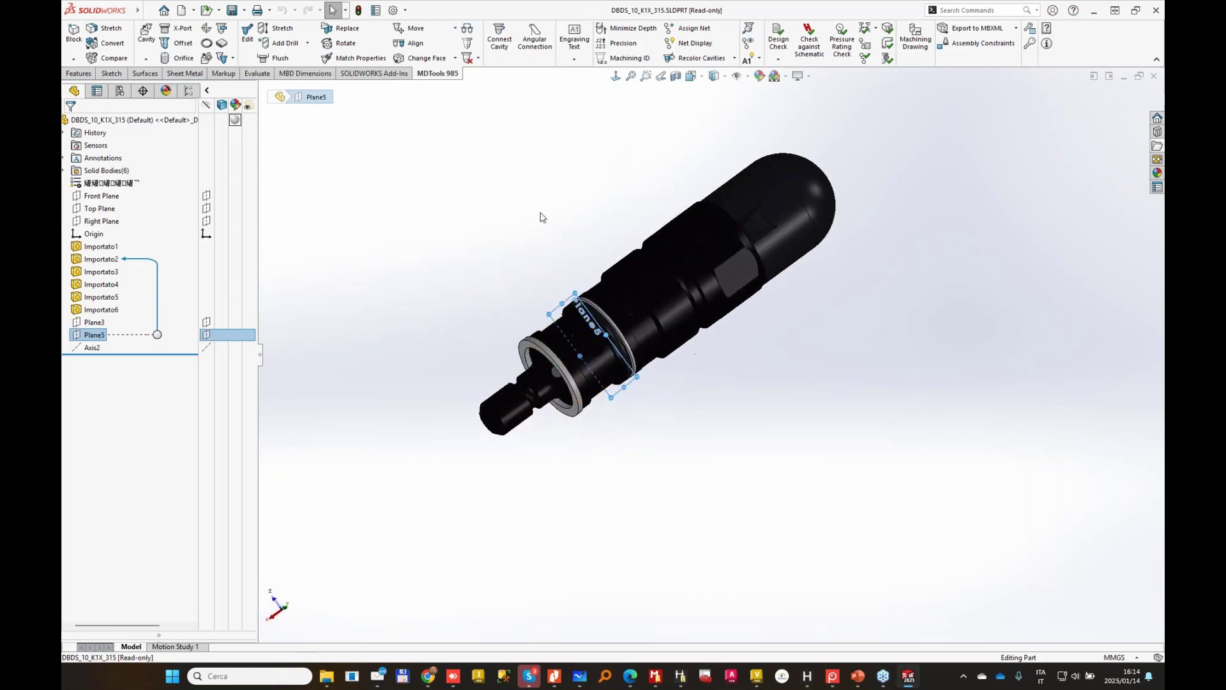
{"action": "middle_click_drag", "start_coordinate": [516, 148], "coordinate": [600, 176]}
{"action": "left_click", "coordinate": [1088, 232]}
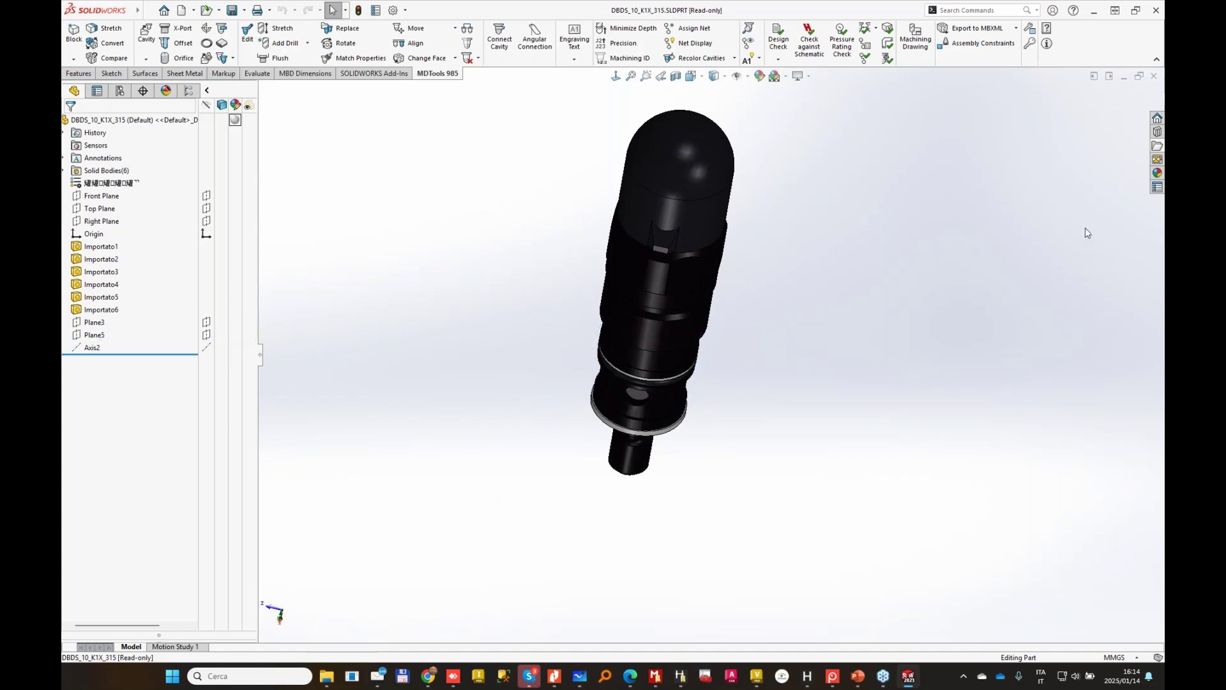
Return to the maximized assembly and inspect the Coincident1 mate between AutoAssemblySample and the DBDS_10_K1X_315 valve.
{"action": "left_click", "coordinate": [1126, 77]}
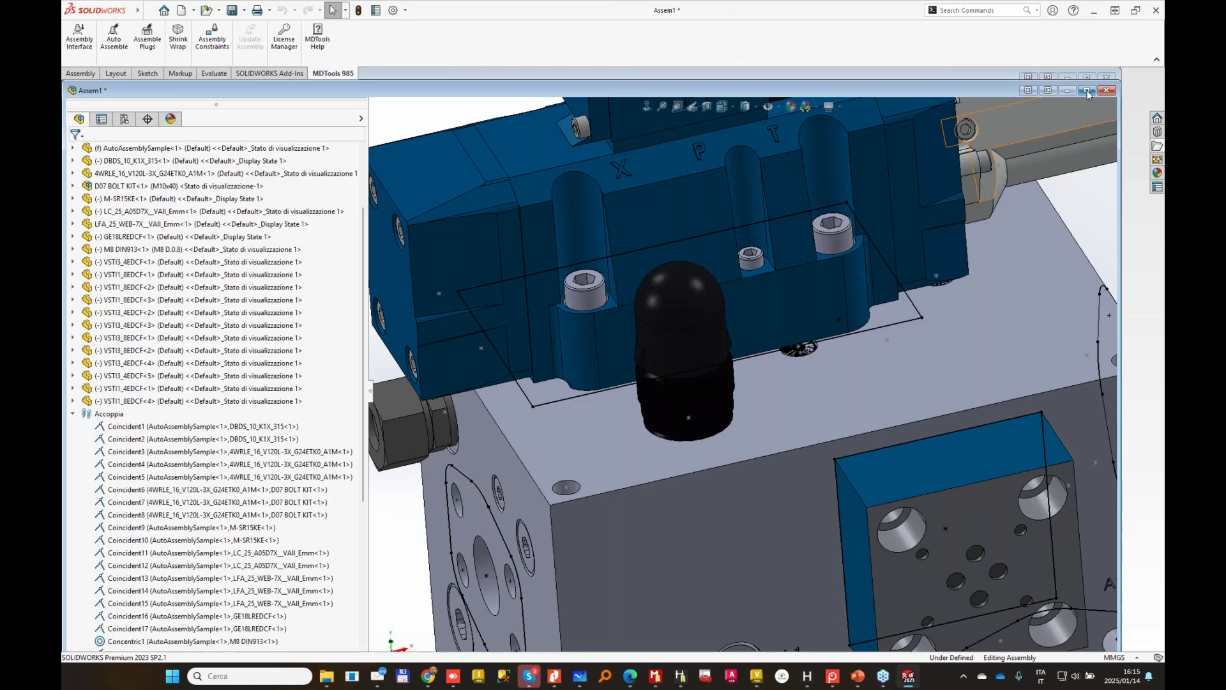
{"action": "left_click", "coordinate": [1088, 91]}
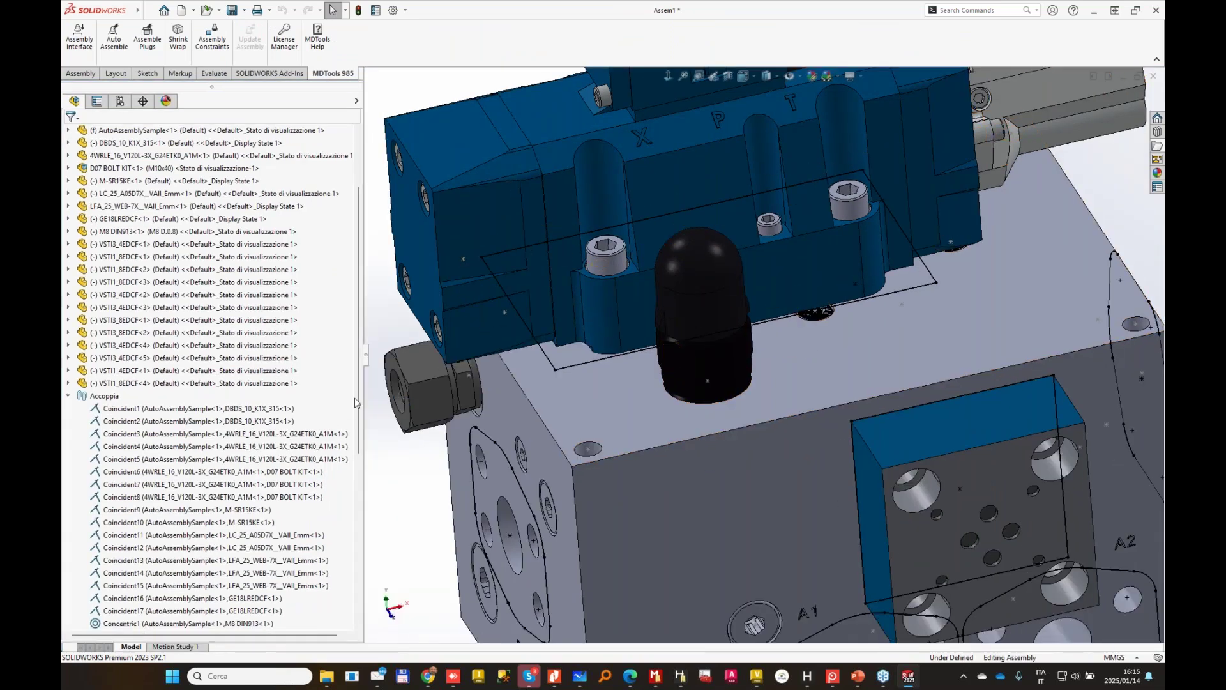
{"action": "left_click_drag", "start_coordinate": [358, 402], "coordinate": [351, 554]}
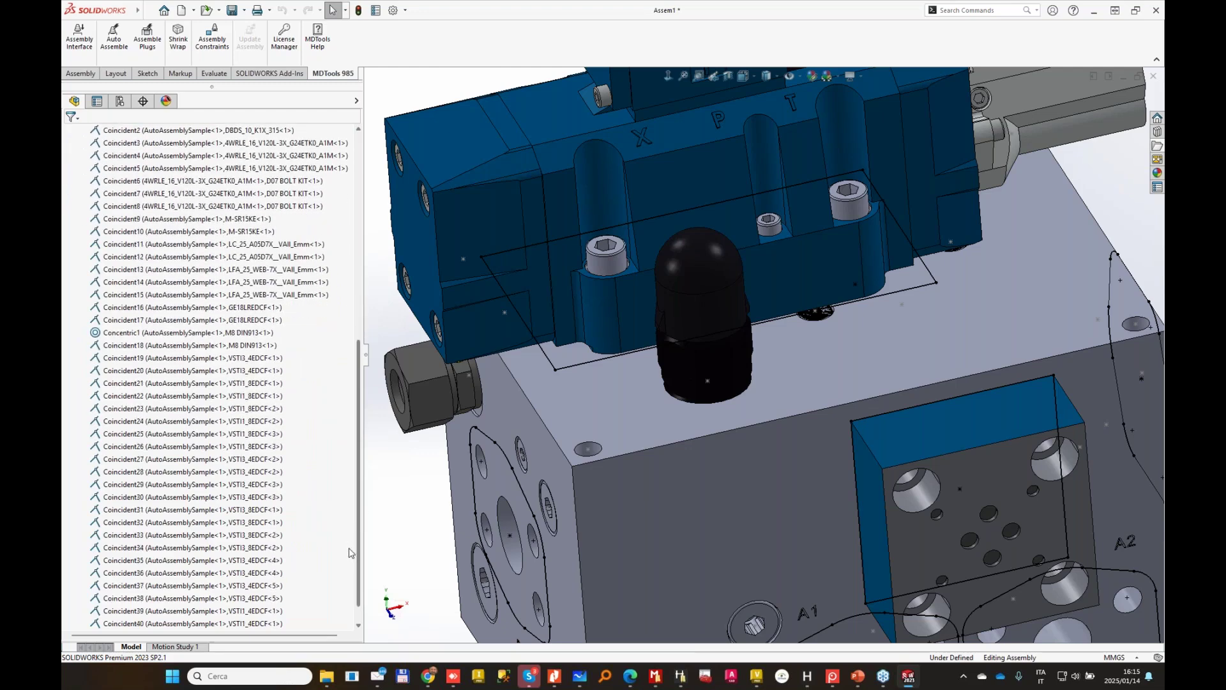
{"action": "scroll", "coordinate": [180, 192], "scroll_direction": "up", "scroll_amount": 1}
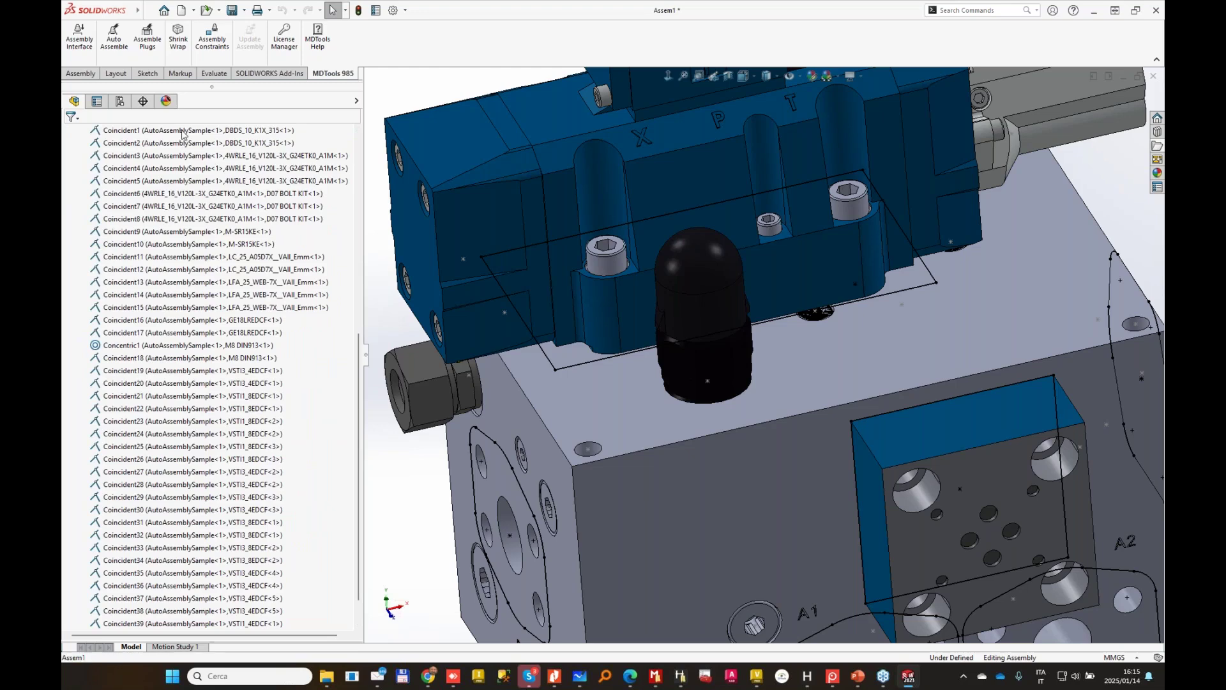
{"action": "left_click", "coordinate": [182, 131]}
{"action": "middle_click_drag", "start_coordinate": [703, 606], "coordinate": [709, 530]}
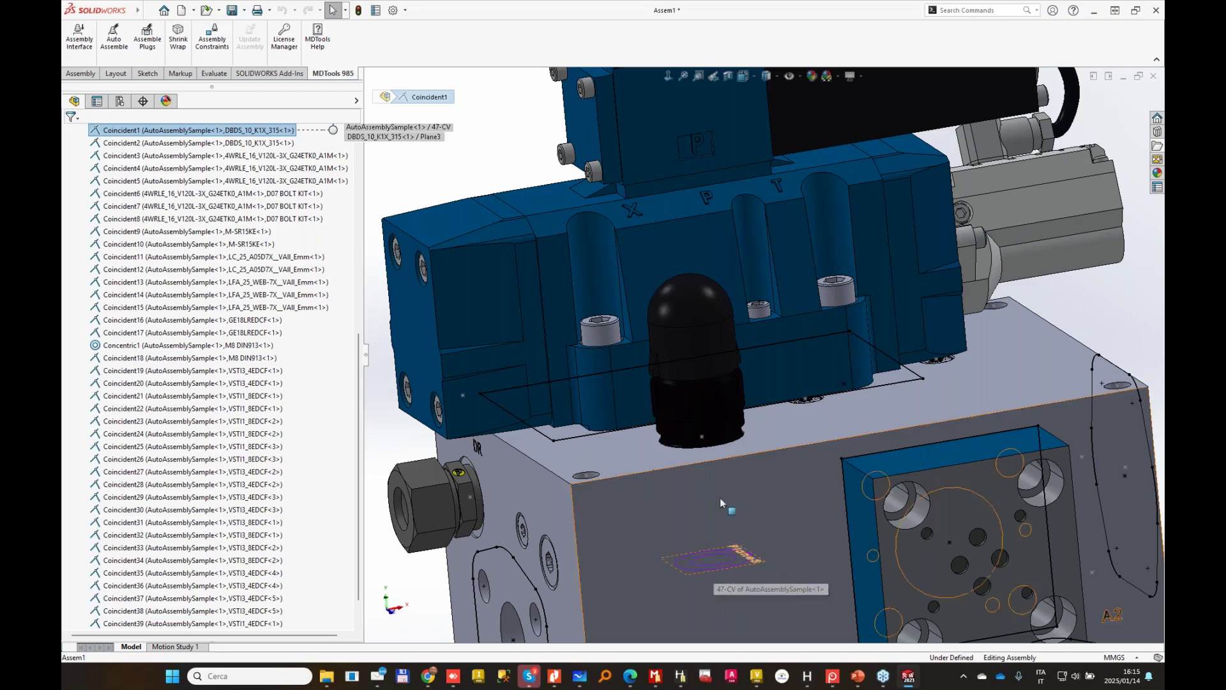
{"action": "scroll", "coordinate": [415, 358], "scroll_direction": "up", "scroll_amount": 5}
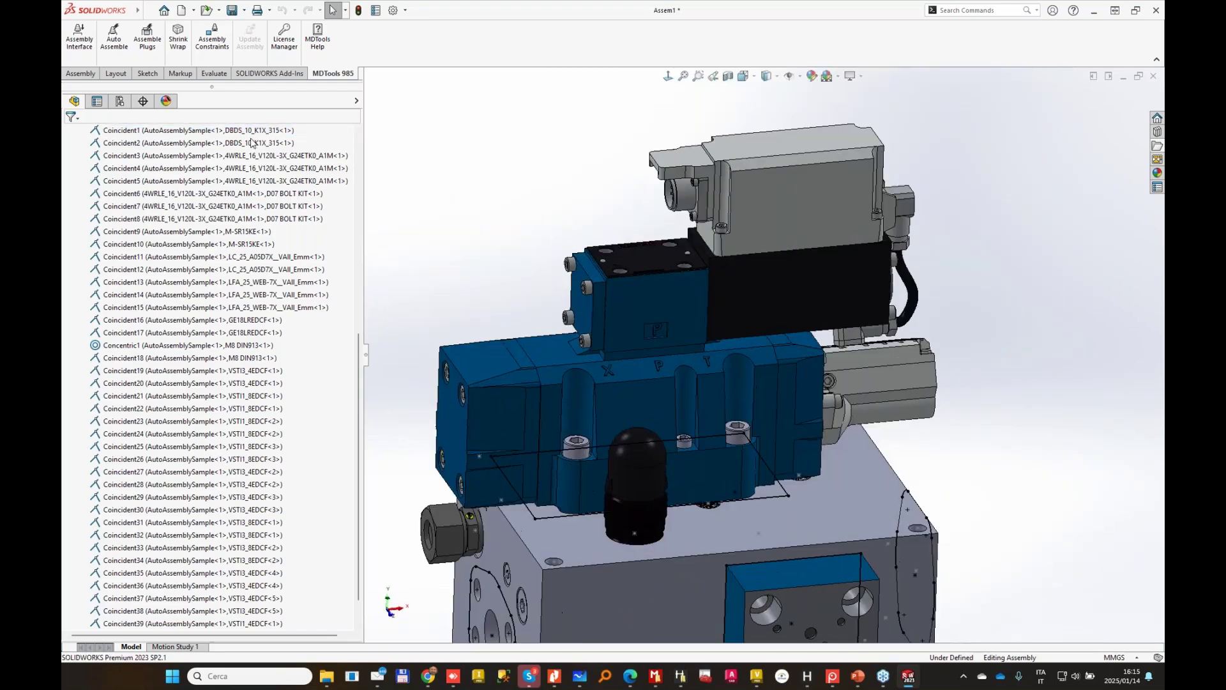
Inspect the Coincident2 mate aligning the DBDS_10_K1X_315 valve's axis with its cavity, then clear the selection.
{"action": "left_click", "coordinate": [253, 143]}
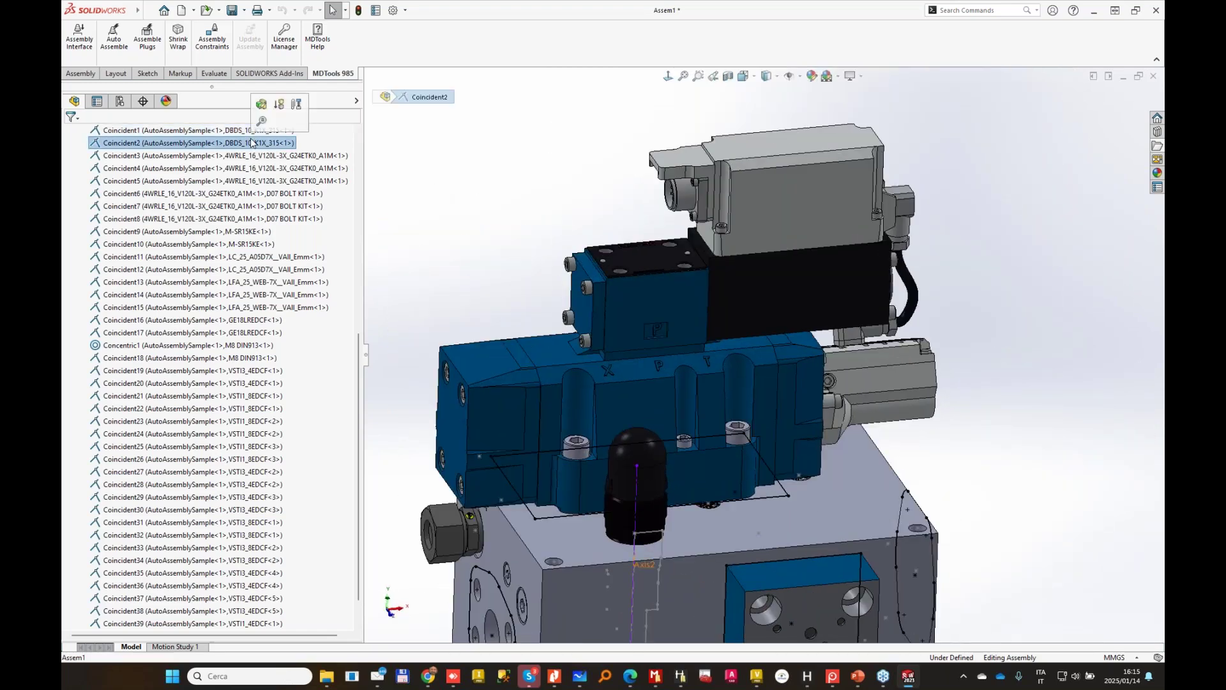
{"action": "left_click", "coordinate": [979, 454]}
{"action": "middle_click_drag", "start_coordinate": [979, 454], "coordinate": [1079, 377]}
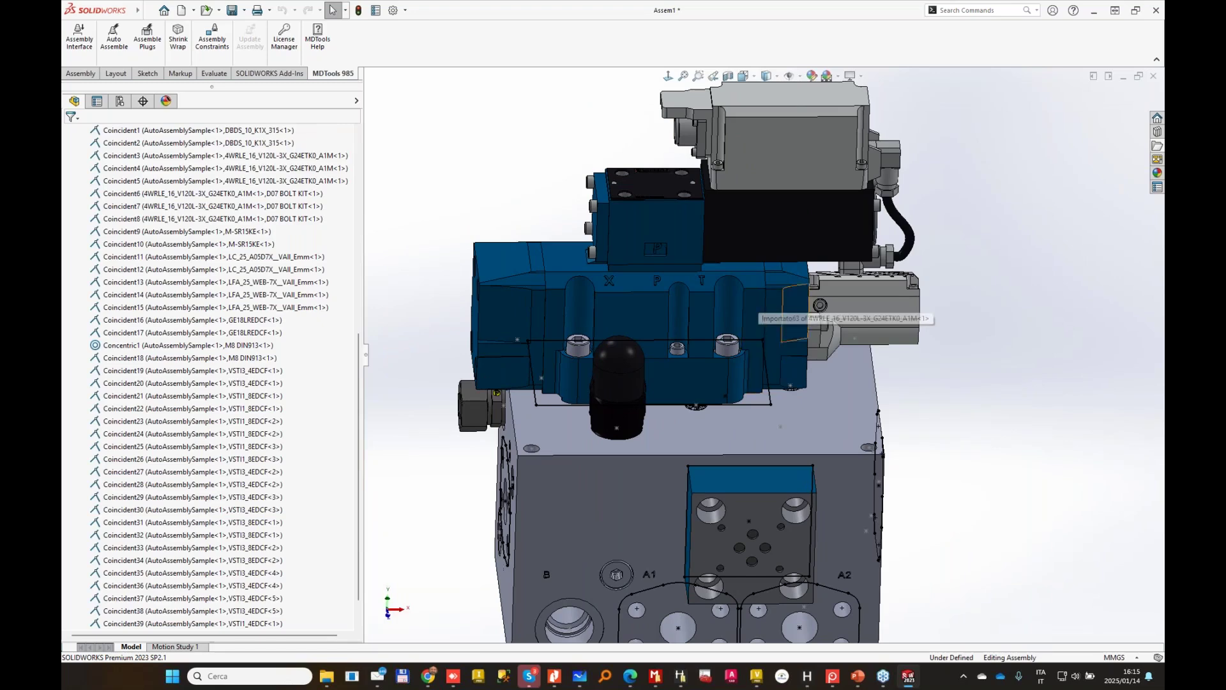
{"action": "scroll", "coordinate": [624, 380], "scroll_direction": "down", "scroll_amount": 5}
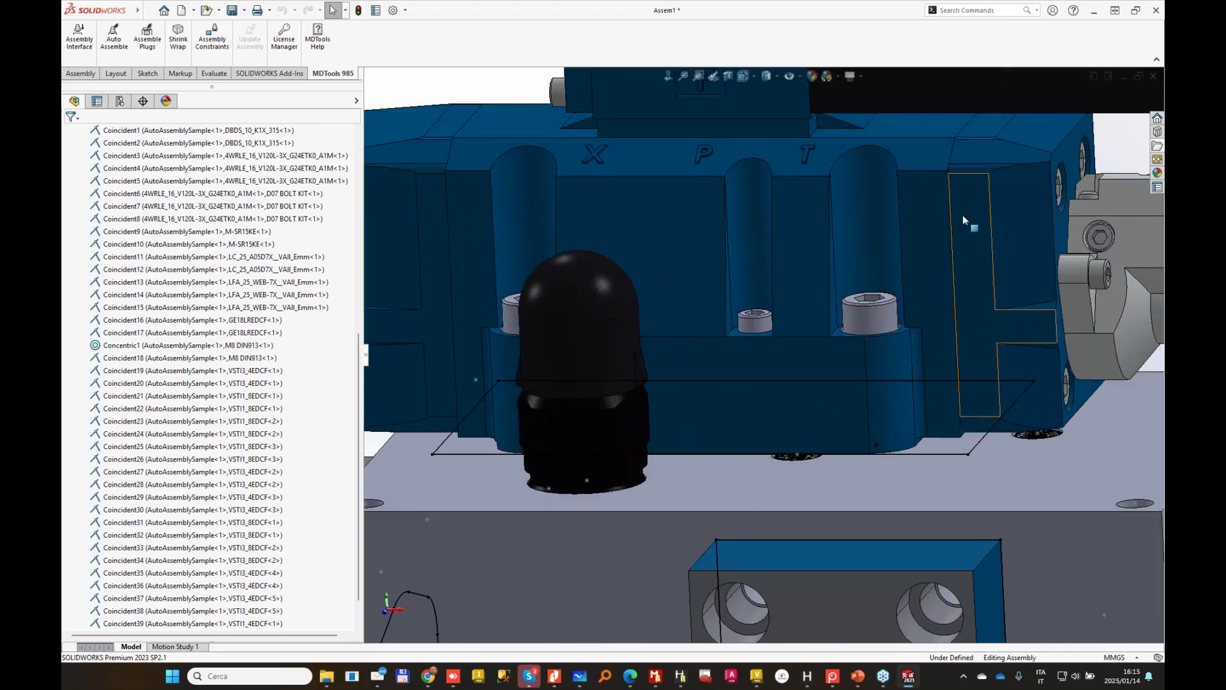
Switch the D07 BOLT KIT subassembly on the valve to its M10x60 configuration.
{"action": "left_click", "coordinate": [875, 365]}
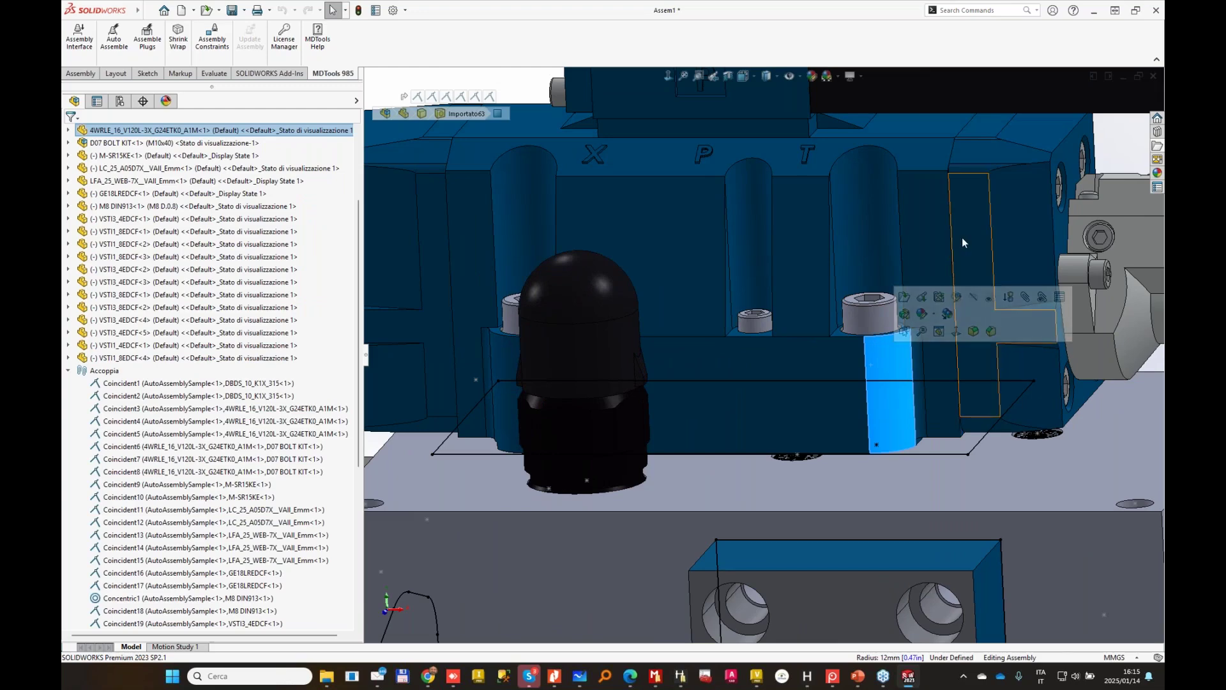
{"action": "left_click", "coordinate": [870, 314]}
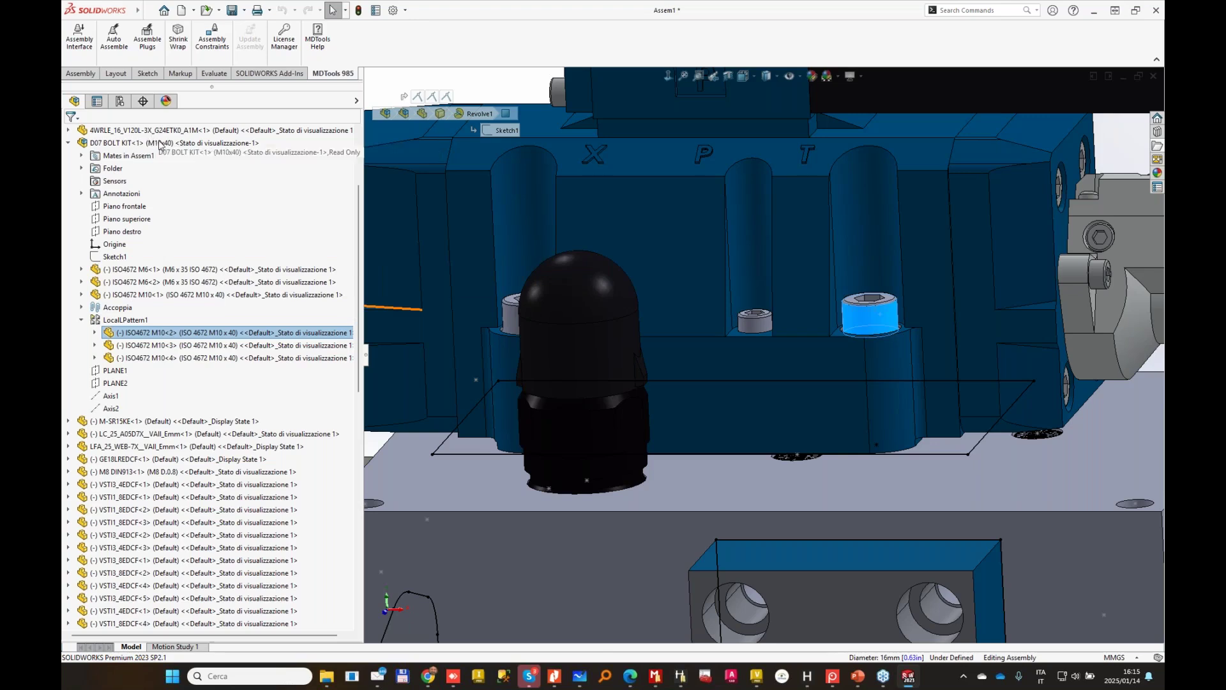
{"action": "left_click", "coordinate": [201, 143]}
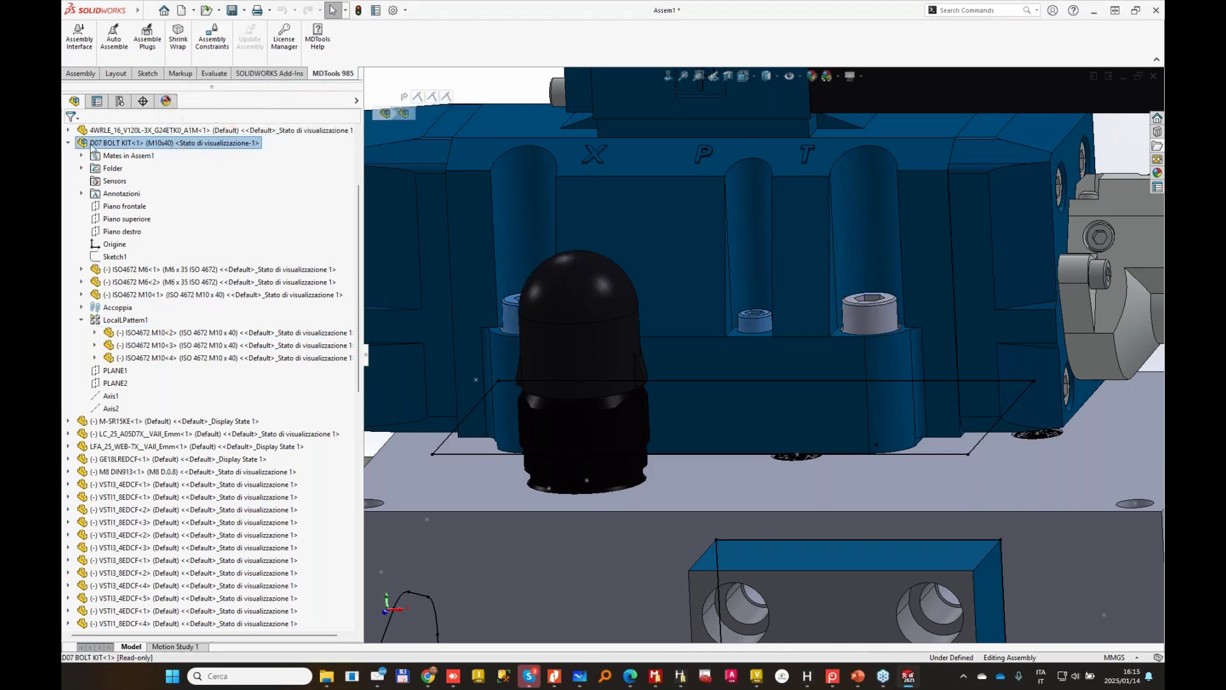
{"action": "left_click", "coordinate": [185, 143]}
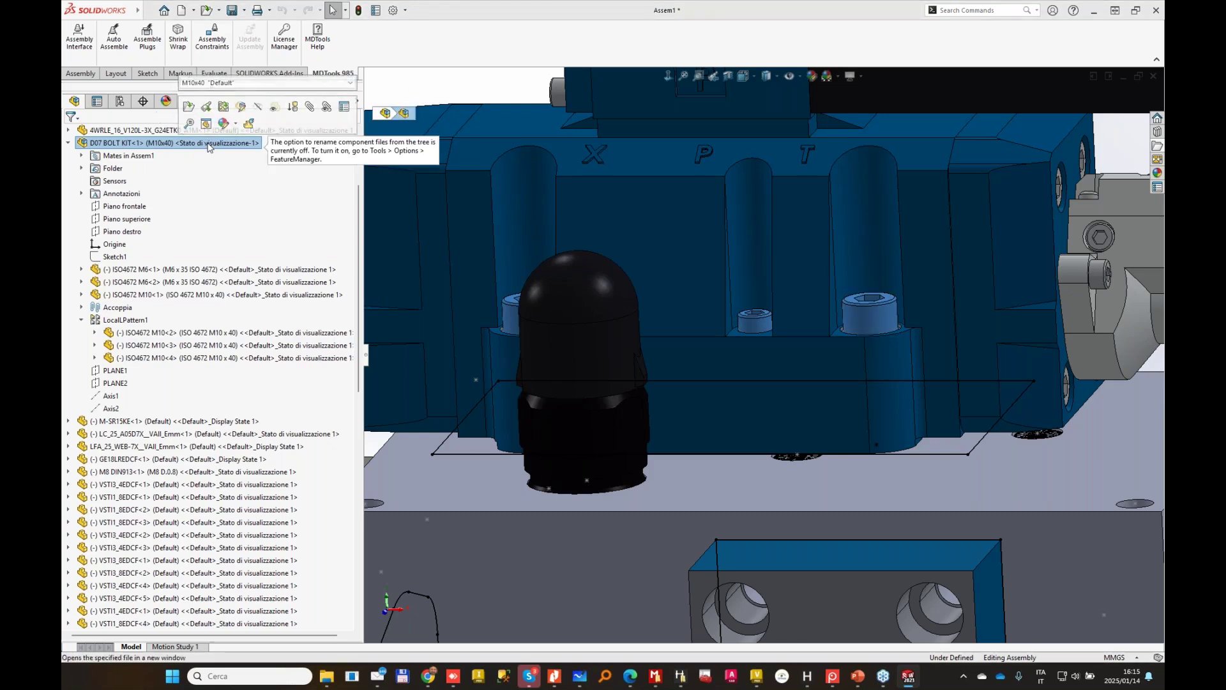
{"action": "left_click", "coordinate": [353, 83]}
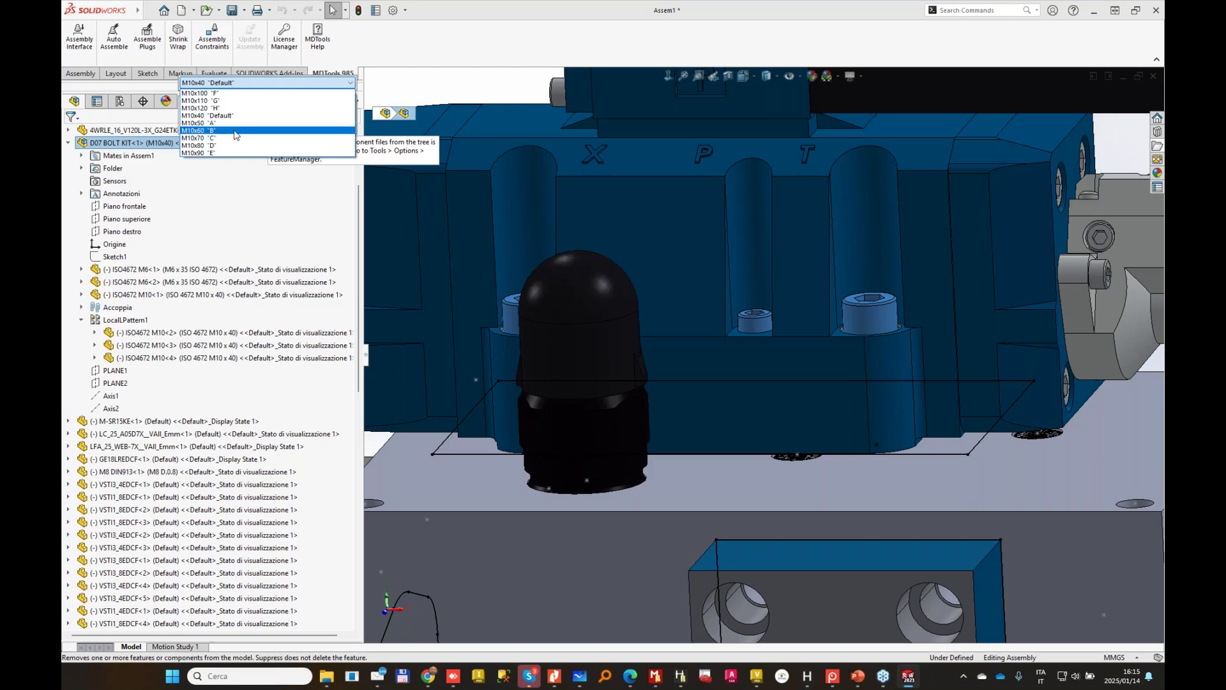
{"action": "left_click", "coordinate": [237, 131]}
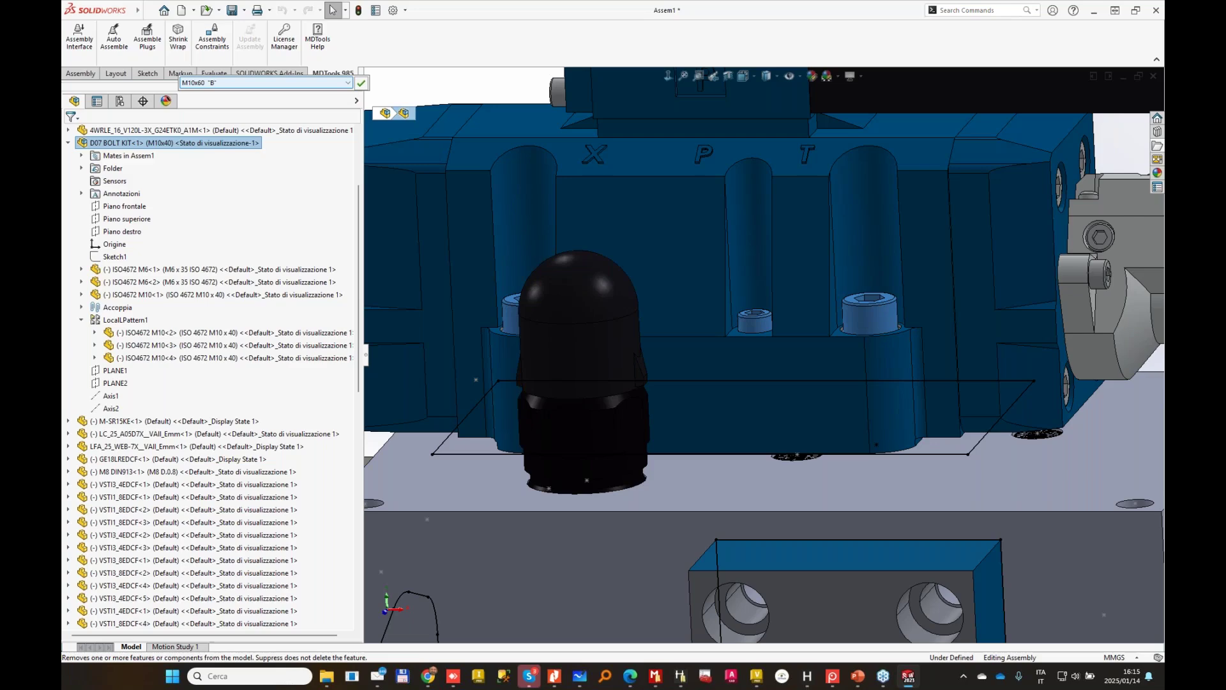
{"action": "left_click", "coordinate": [361, 83]}
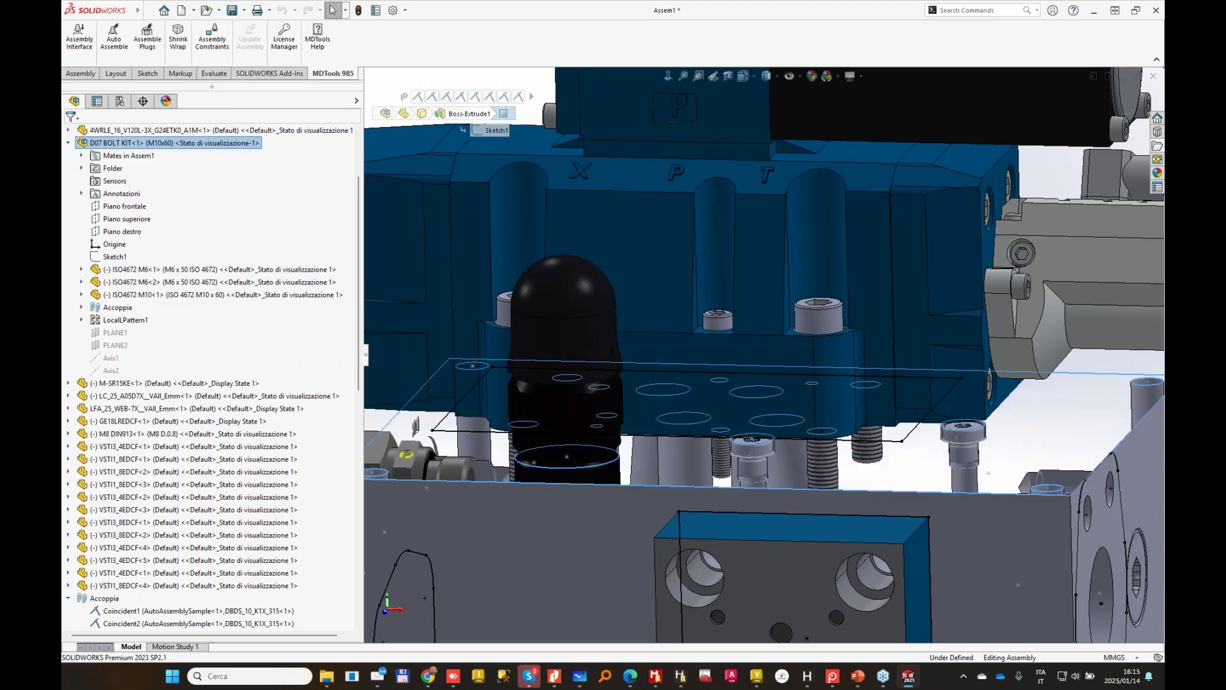
Hide the AutoAssemblySample manifold block to expose the bolts beneath the valve.
{"action": "left_click", "coordinate": [988, 473]}
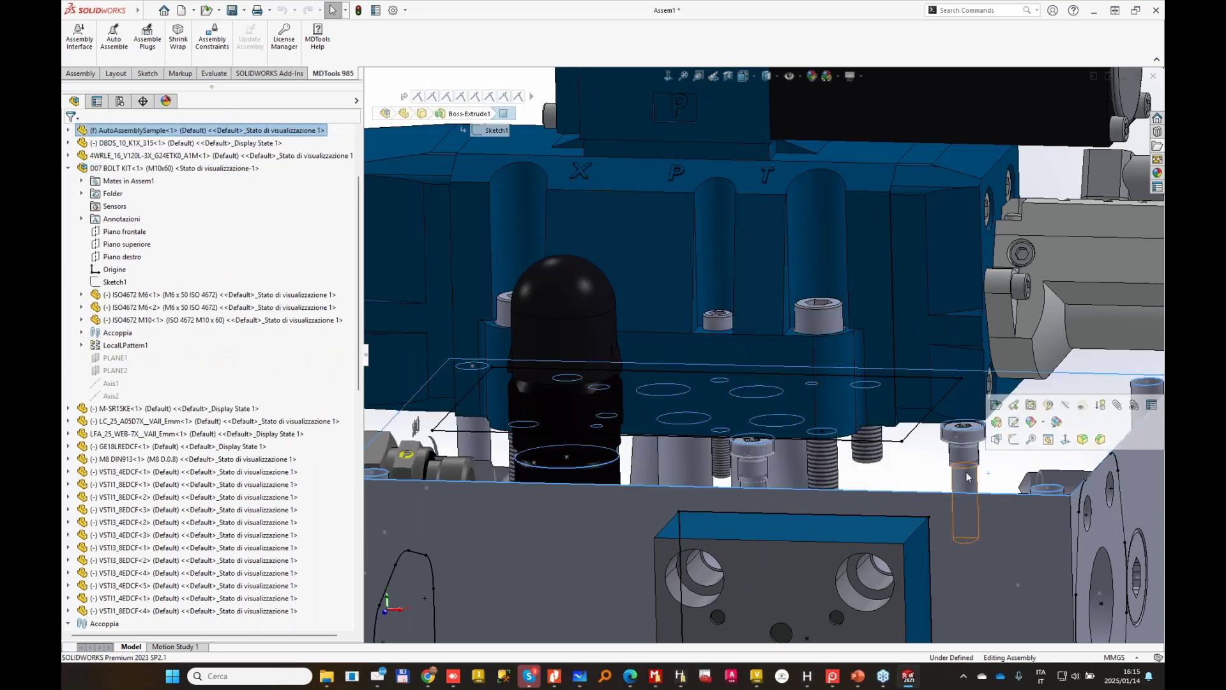
{"action": "left_click", "coordinate": [1063, 406]}
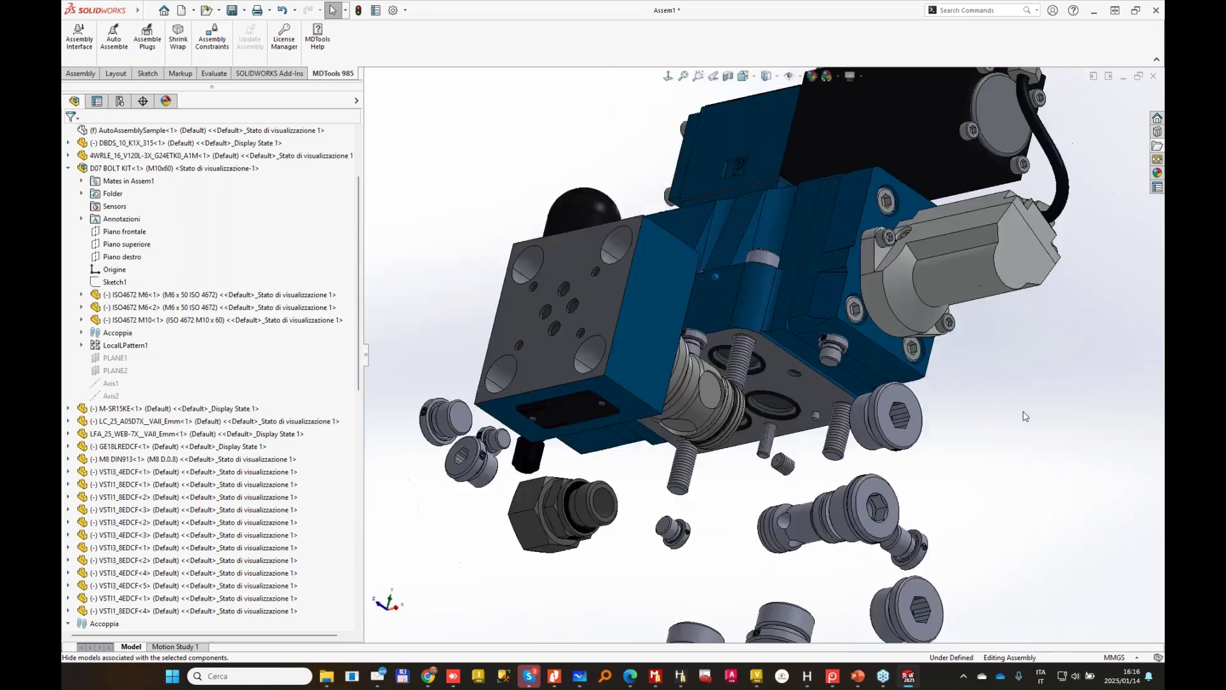
{"action": "middle_click_drag", "start_coordinate": [1025, 417], "coordinate": [646, 188]}
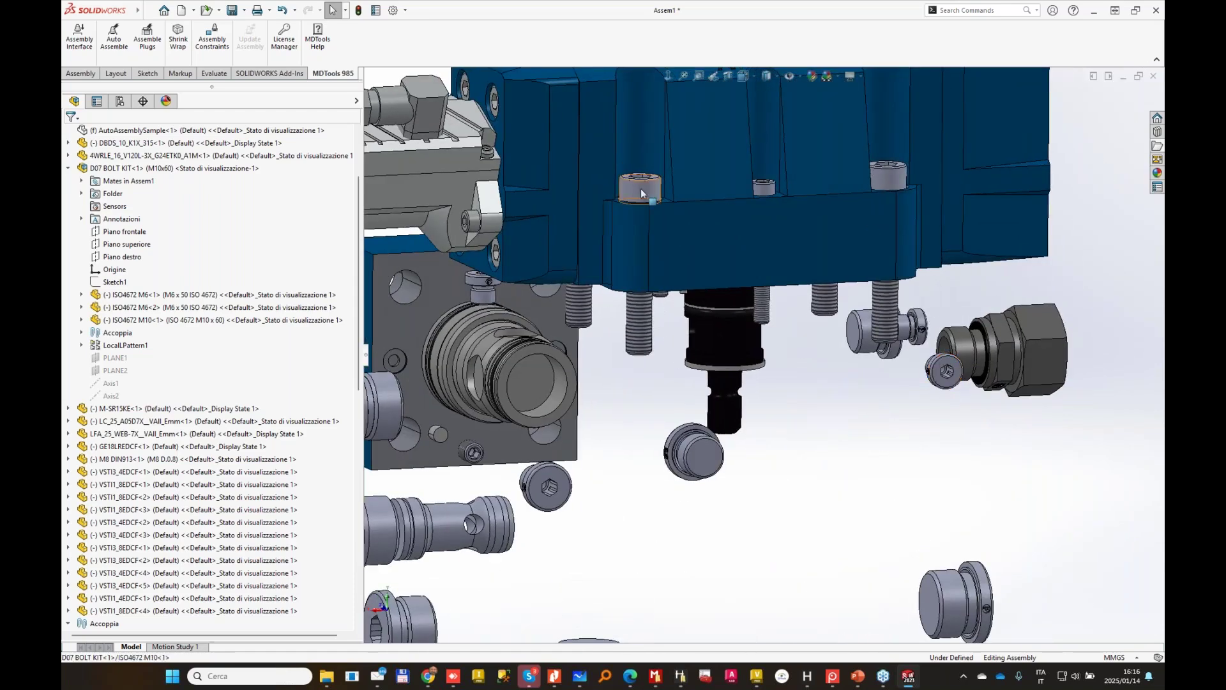
Change the D07 BOLT KIT configuration to M10x50 in the assembly.
{"action": "left_click", "coordinate": [641, 189]}
{"action": "left_click", "coordinate": [168, 168]}
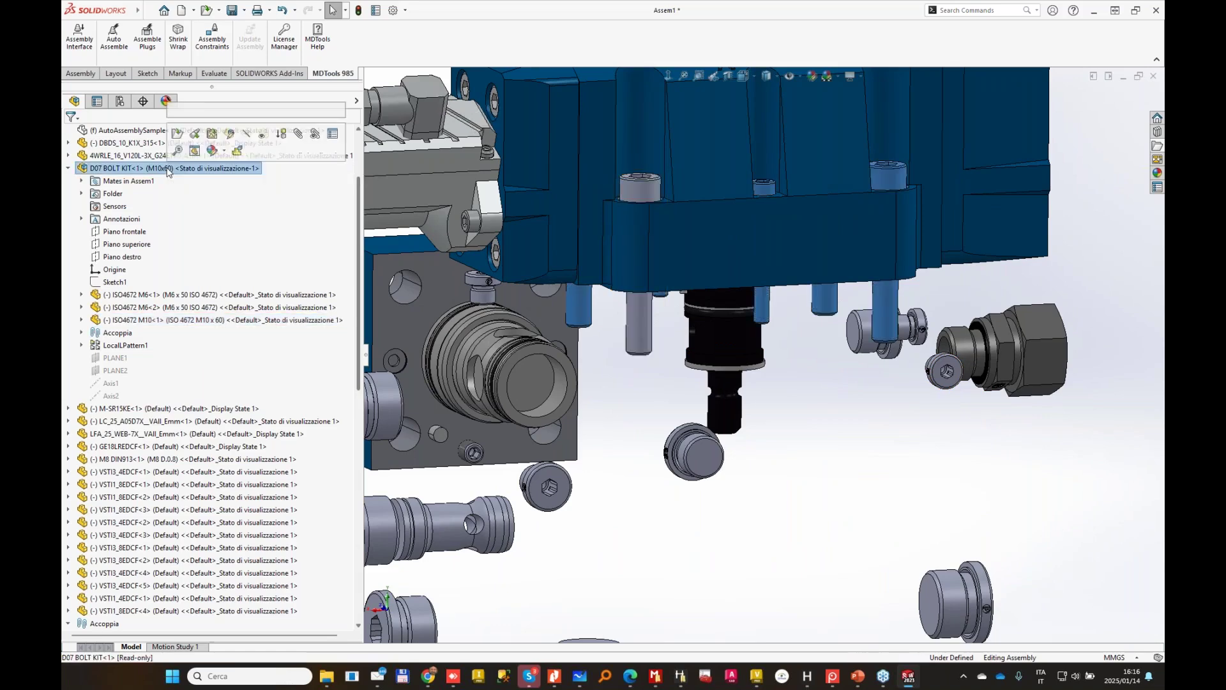
{"action": "left_click", "coordinate": [258, 110]}
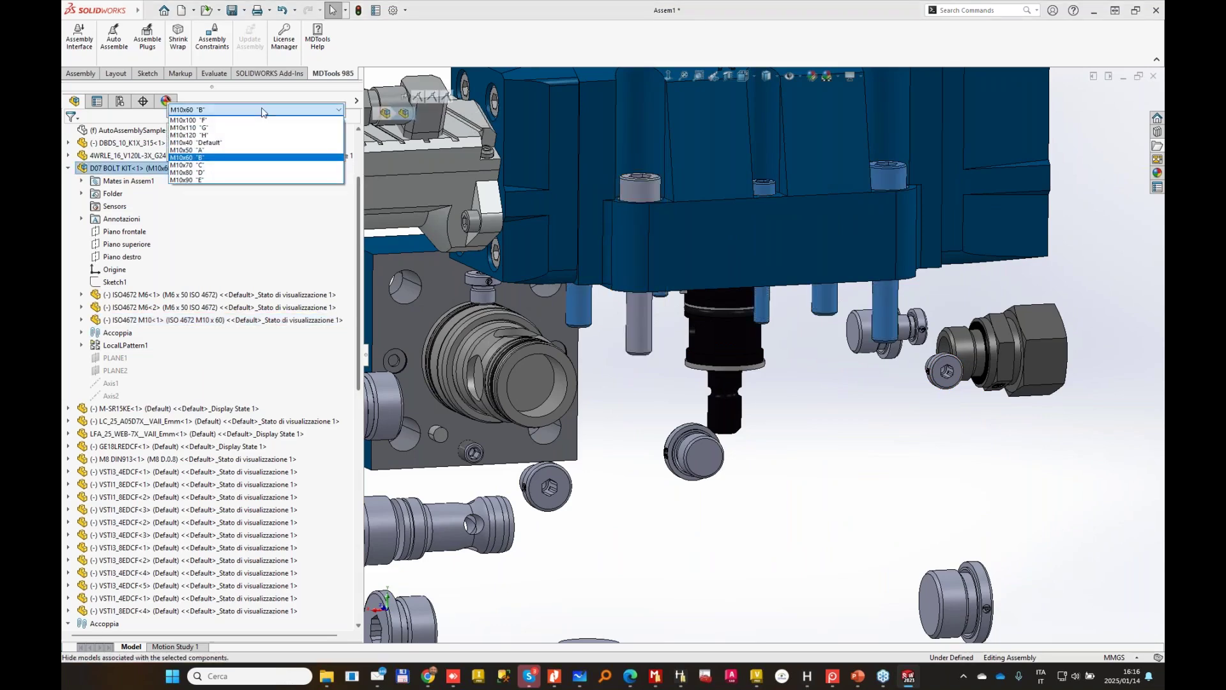
{"action": "left_click", "coordinate": [228, 150]}
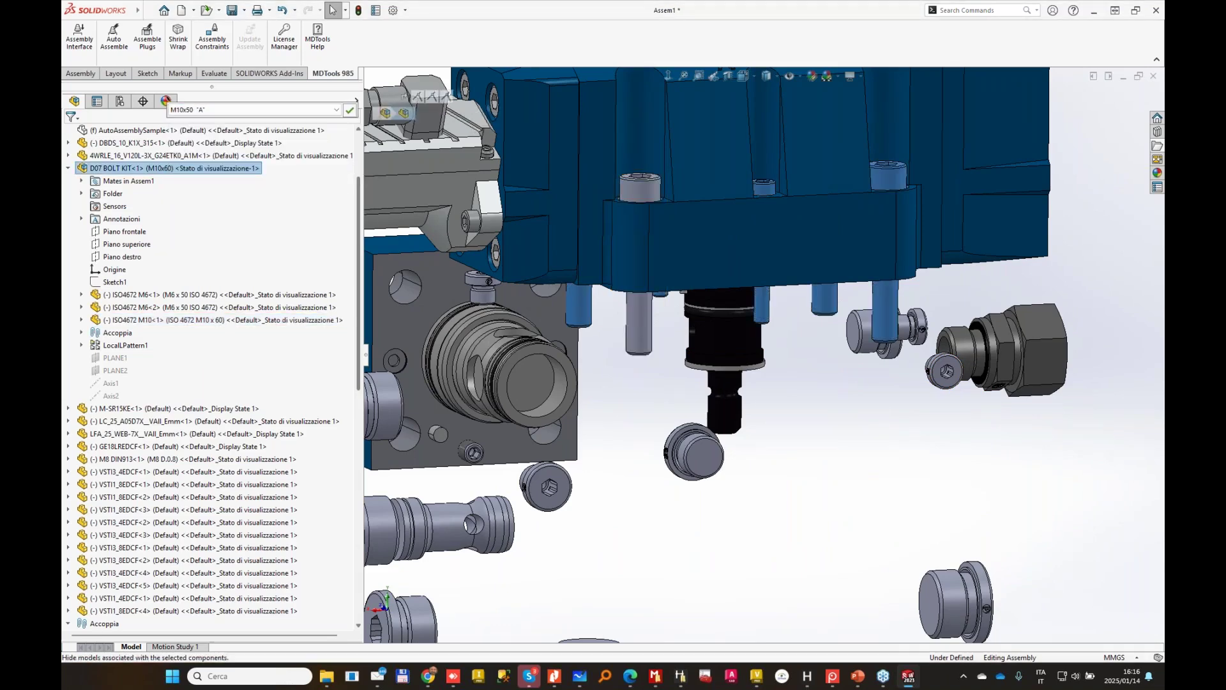
{"action": "left_click", "coordinate": [350, 111]}
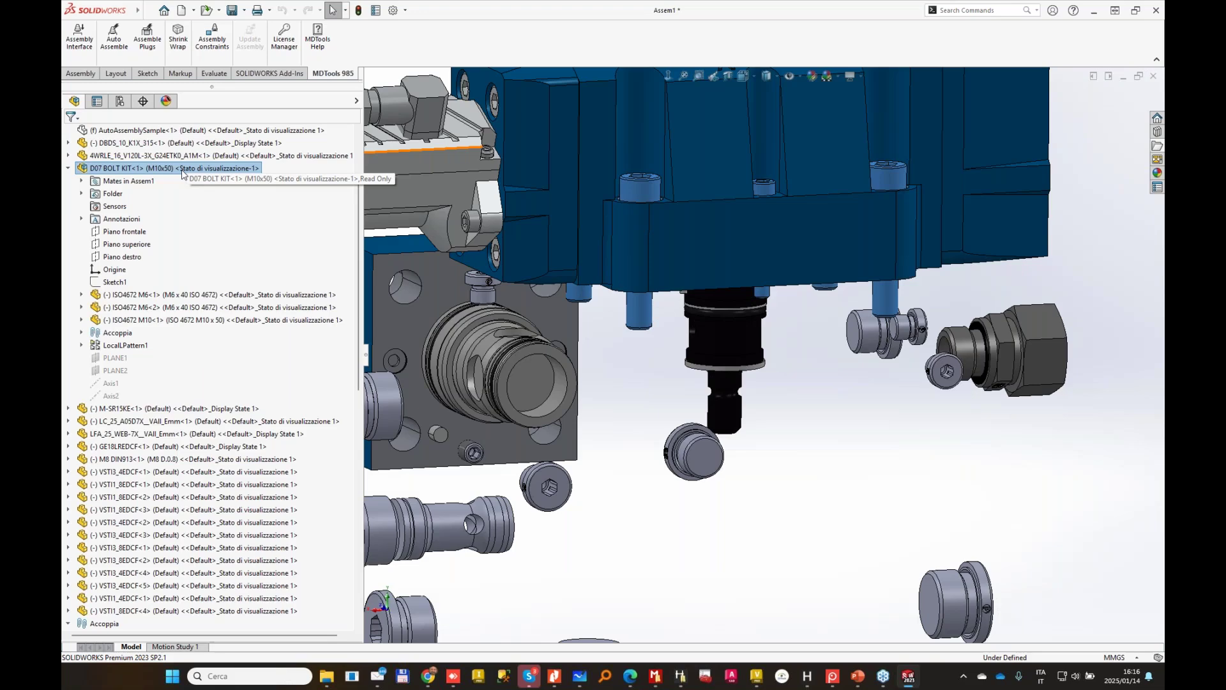
Set the D07 BOLT KIT configuration to M10x120 in the assembly.
{"action": "left_click", "coordinate": [183, 169]}
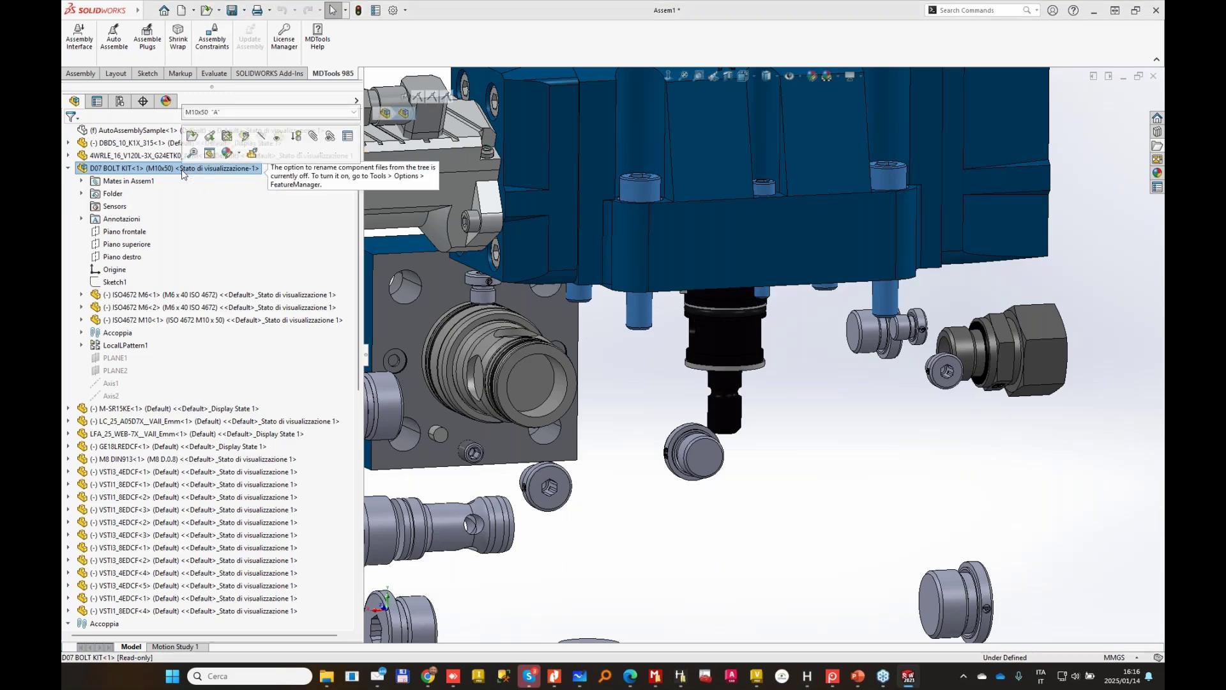
{"action": "left_click", "coordinate": [332, 113]}
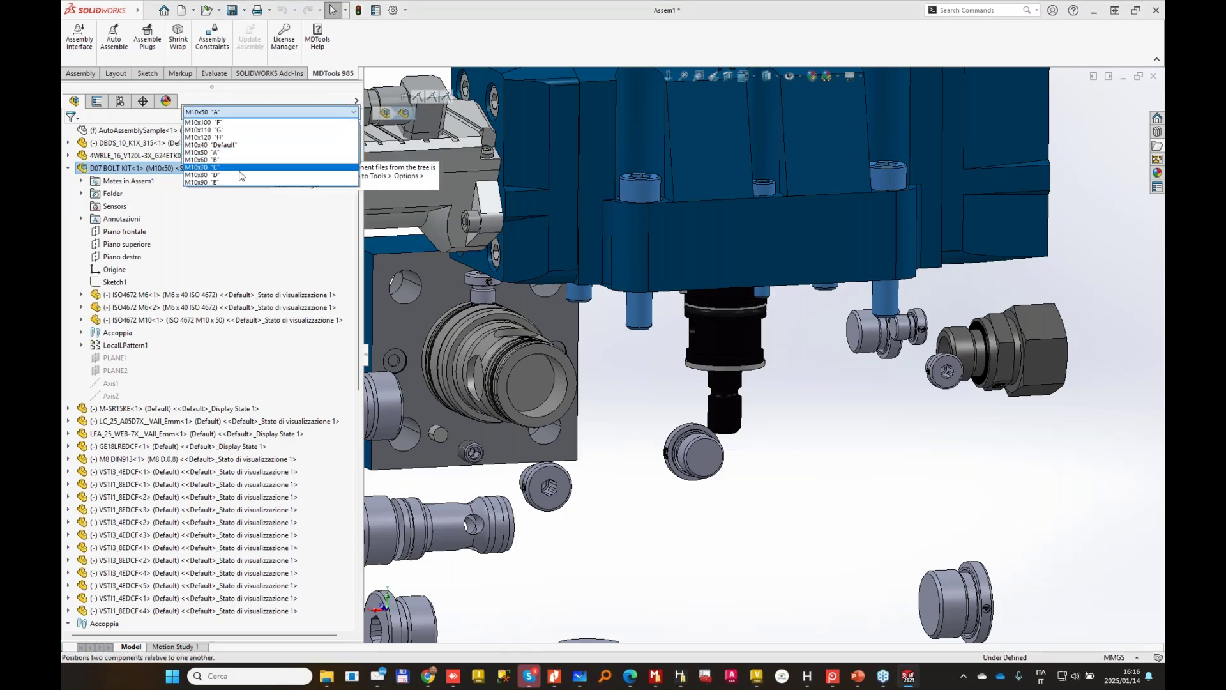
{"action": "left_click", "coordinate": [225, 137]}
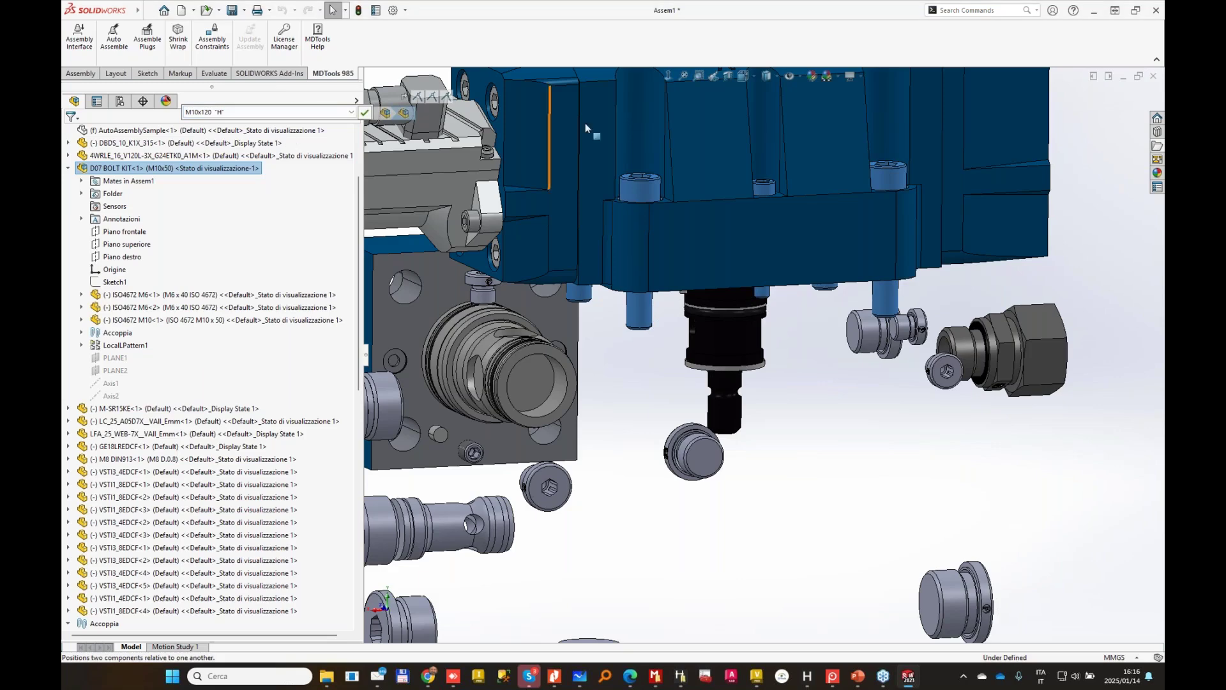
{"action": "left_click", "coordinate": [364, 113]}
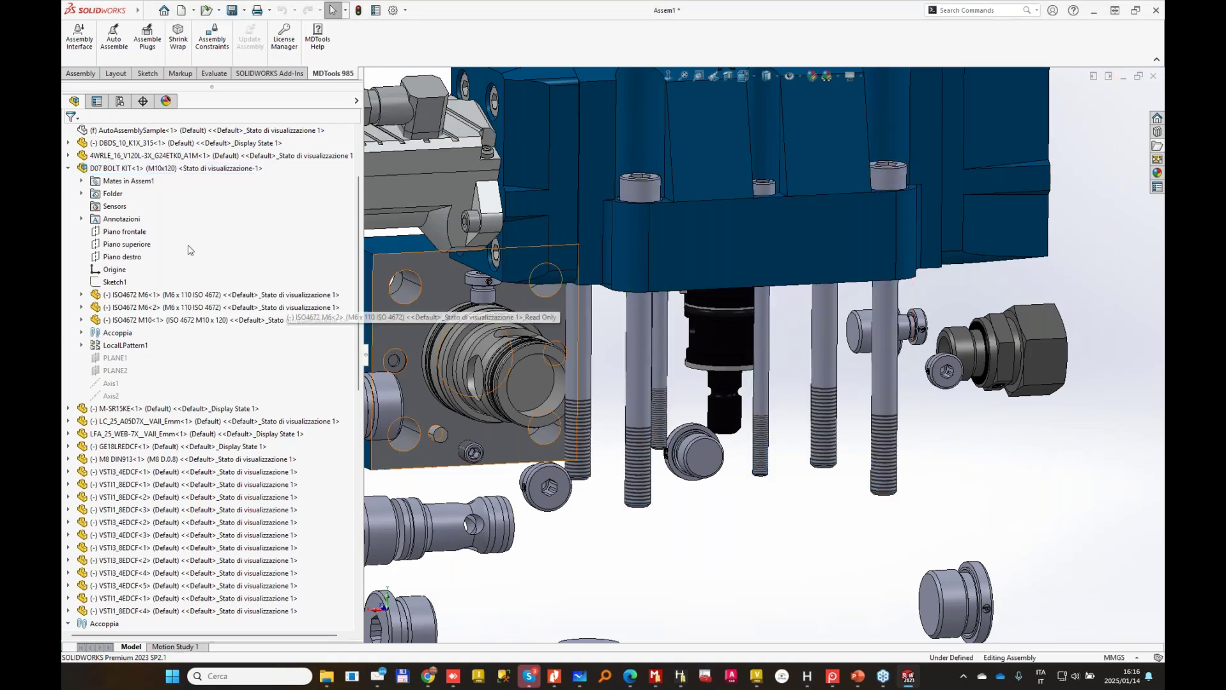
Open the kit's ISO4672 M10 bolt part to view it on its own, and return to the Assem1 assembly.
{"action": "right_click", "coordinate": [639, 192]}
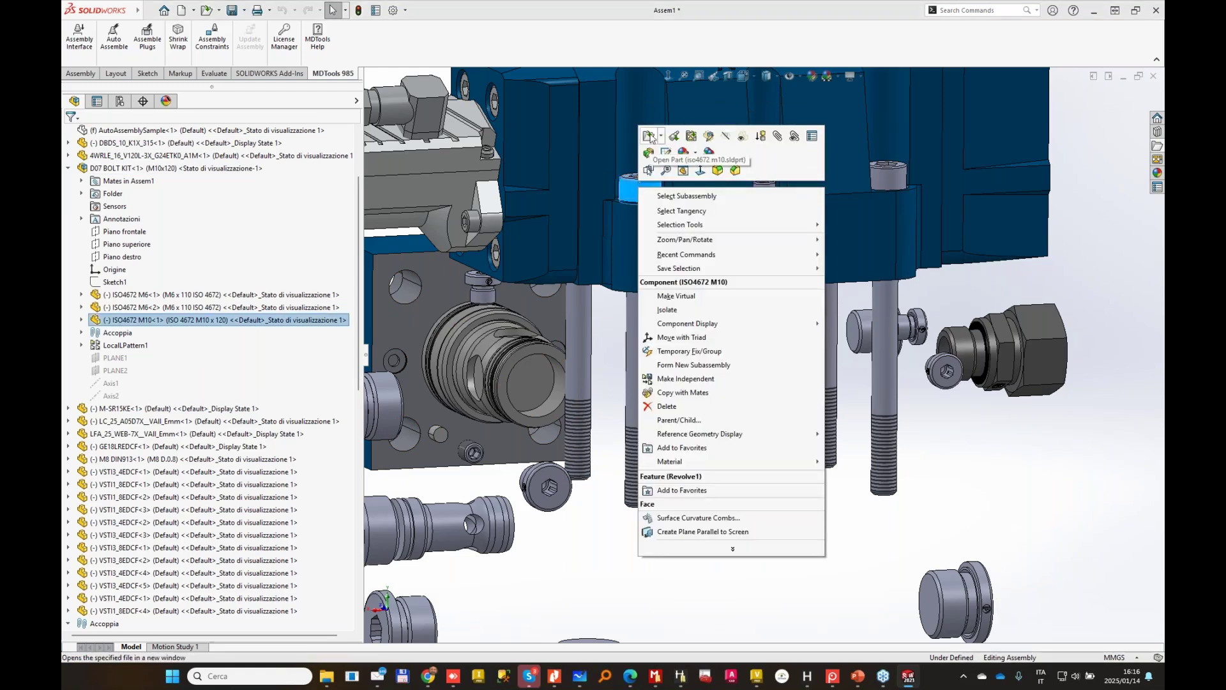
{"action": "left_click", "coordinate": [650, 138]}
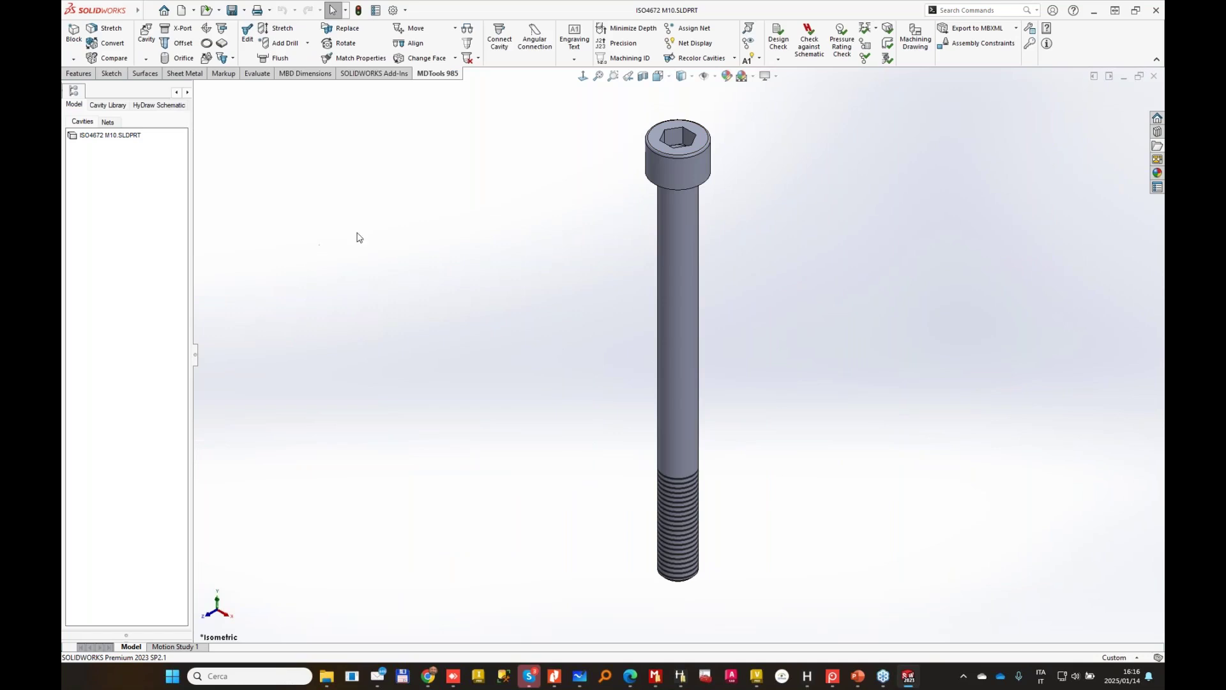
{"action": "mouse_move", "coordinate": [918, 686]}
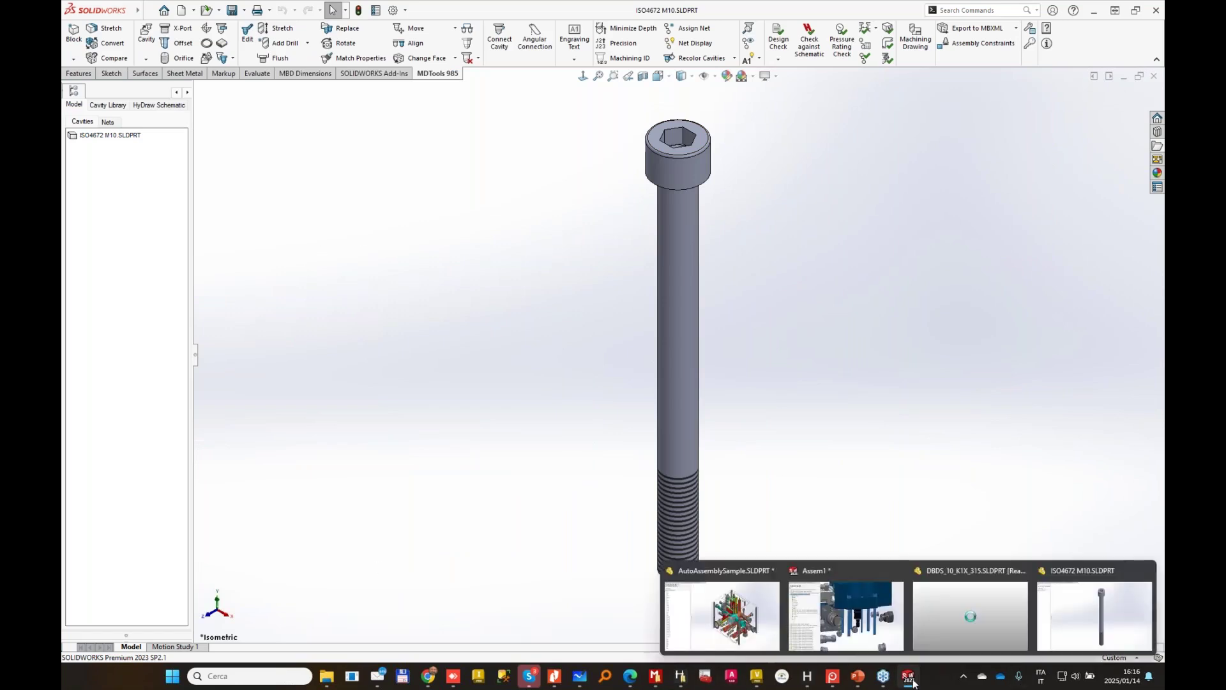
{"action": "left_click", "coordinate": [831, 609]}
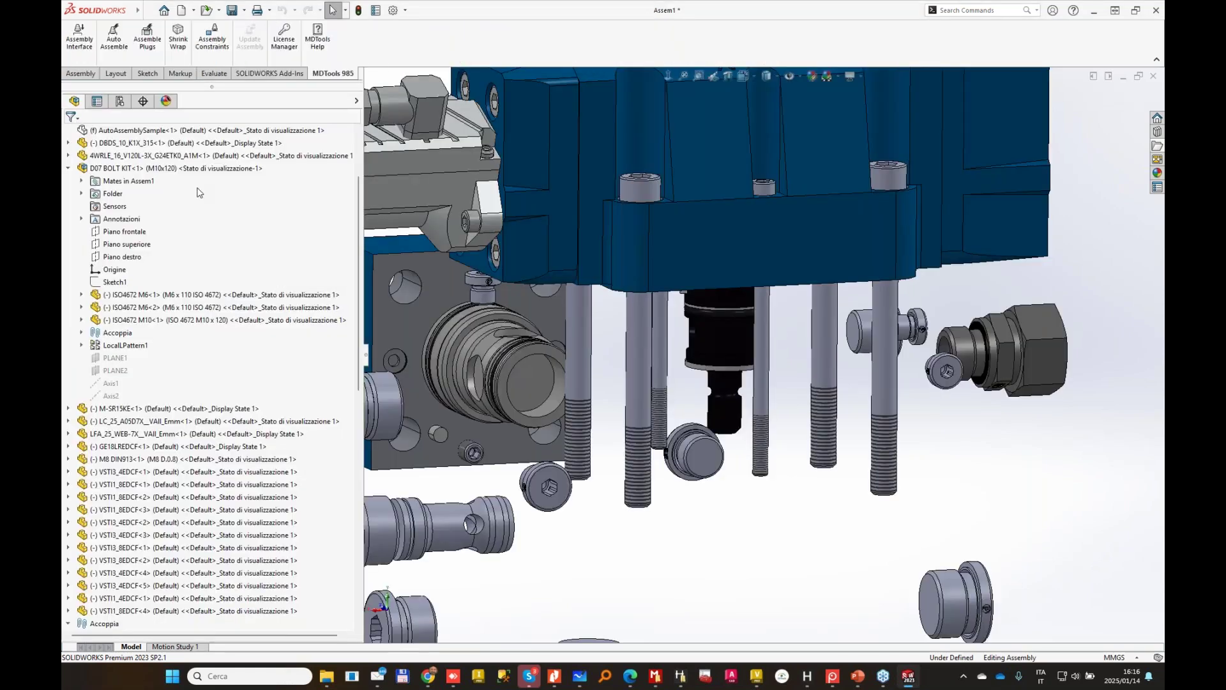
Open the D07 BOLT KIT subassembly in its own window and display its list of configurations.
{"action": "right_click", "coordinate": [161, 168]}
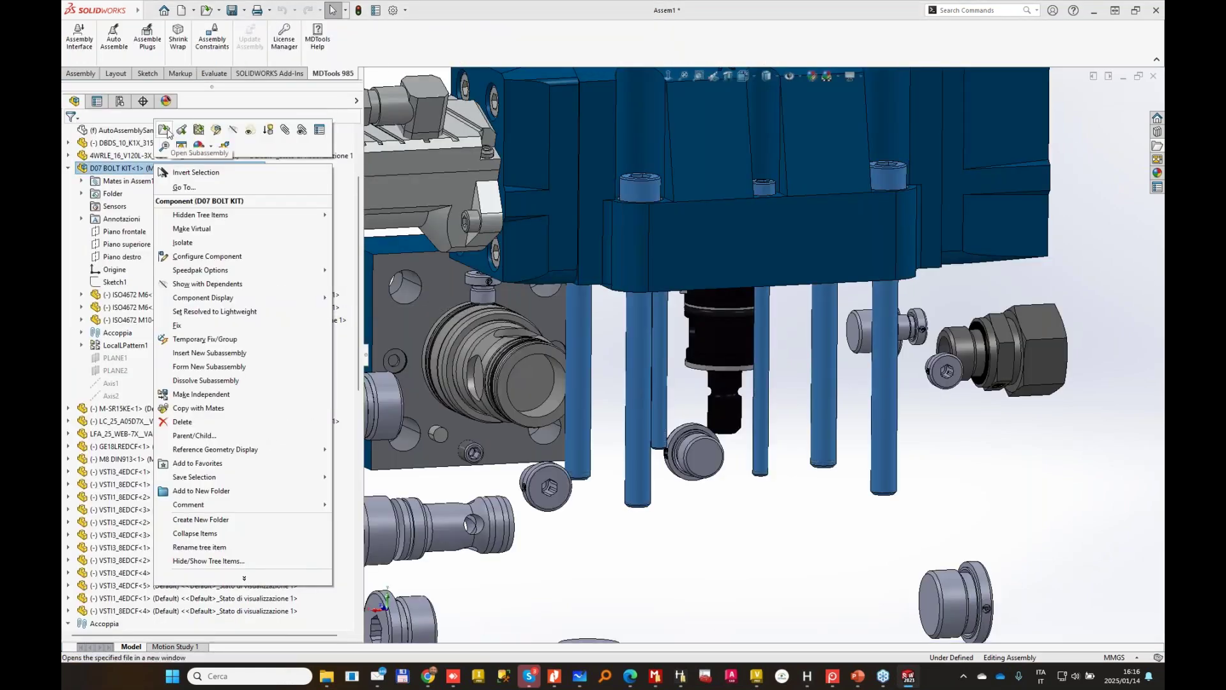
{"action": "key", "text": "Escape"}
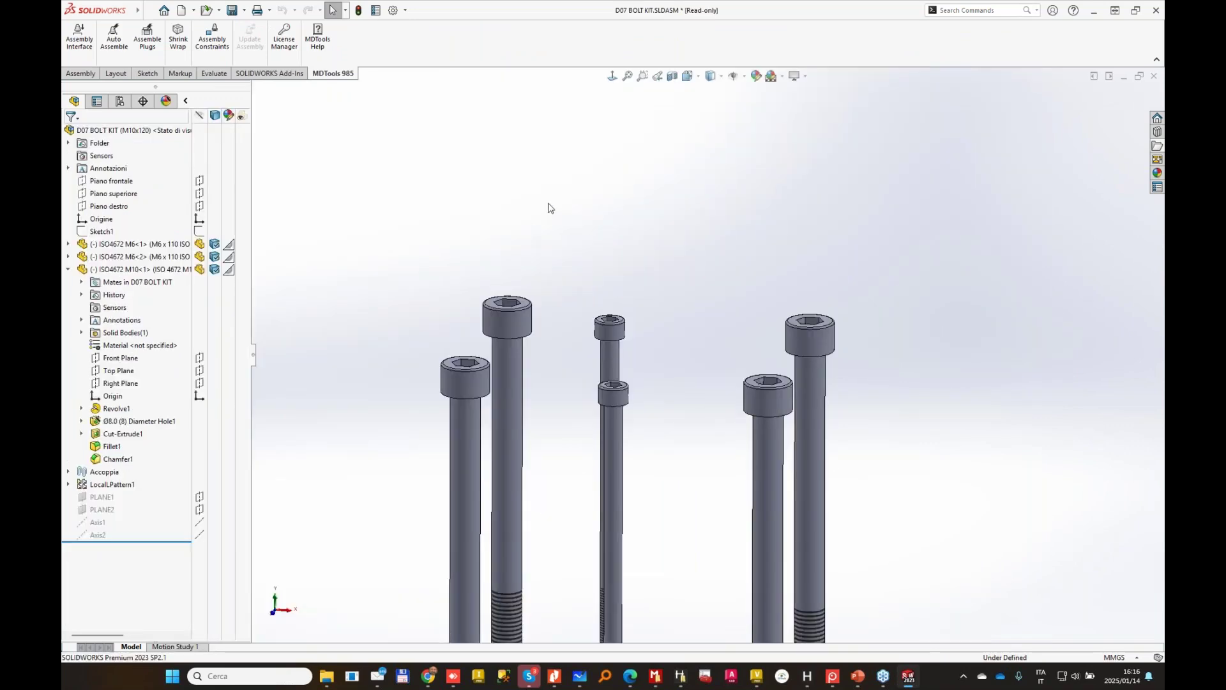
{"action": "middle_click_drag", "start_coordinate": [551, 208], "coordinate": [396, 204]}
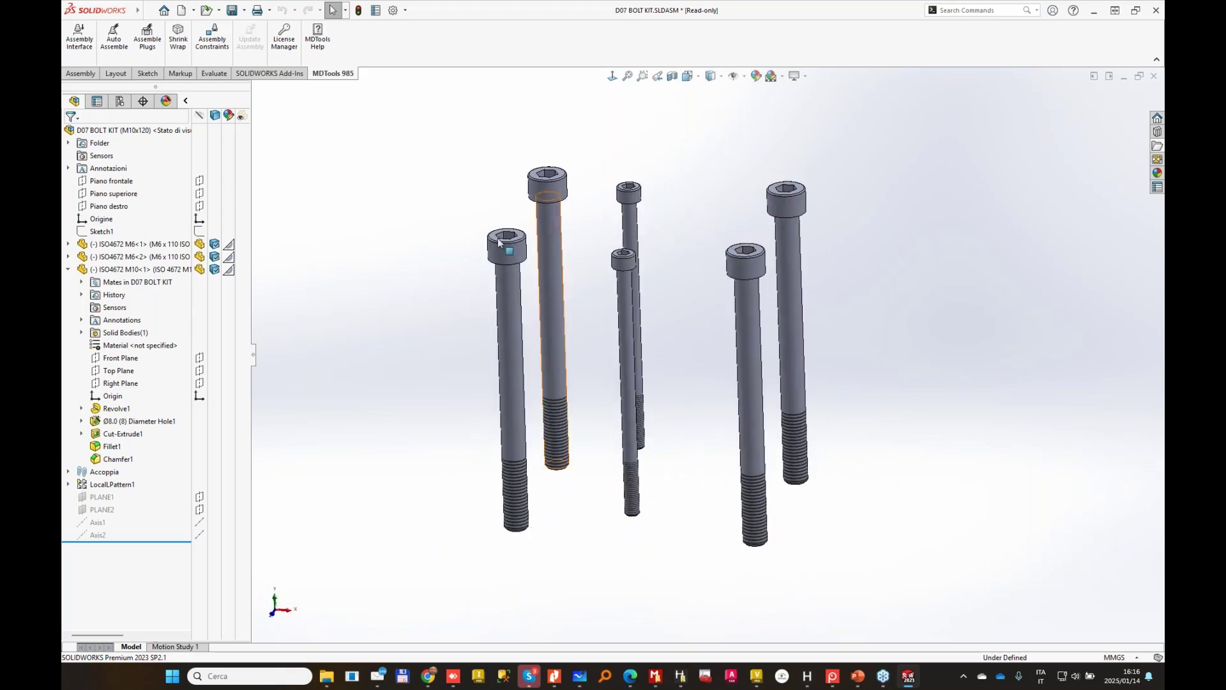
{"action": "left_click", "coordinate": [120, 101]}
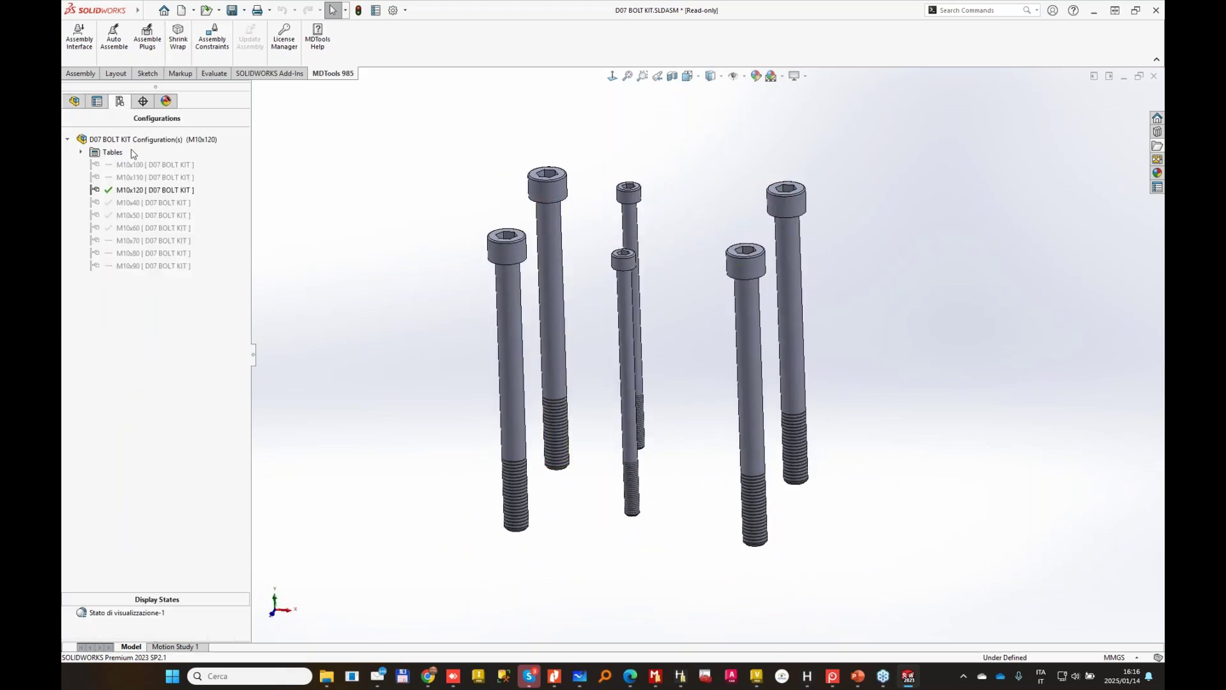
Cycle the opened bolt kit through its M10x40 and M10x50 configurations and leave M10x60 active.
{"action": "double_click", "coordinate": [147, 203]}
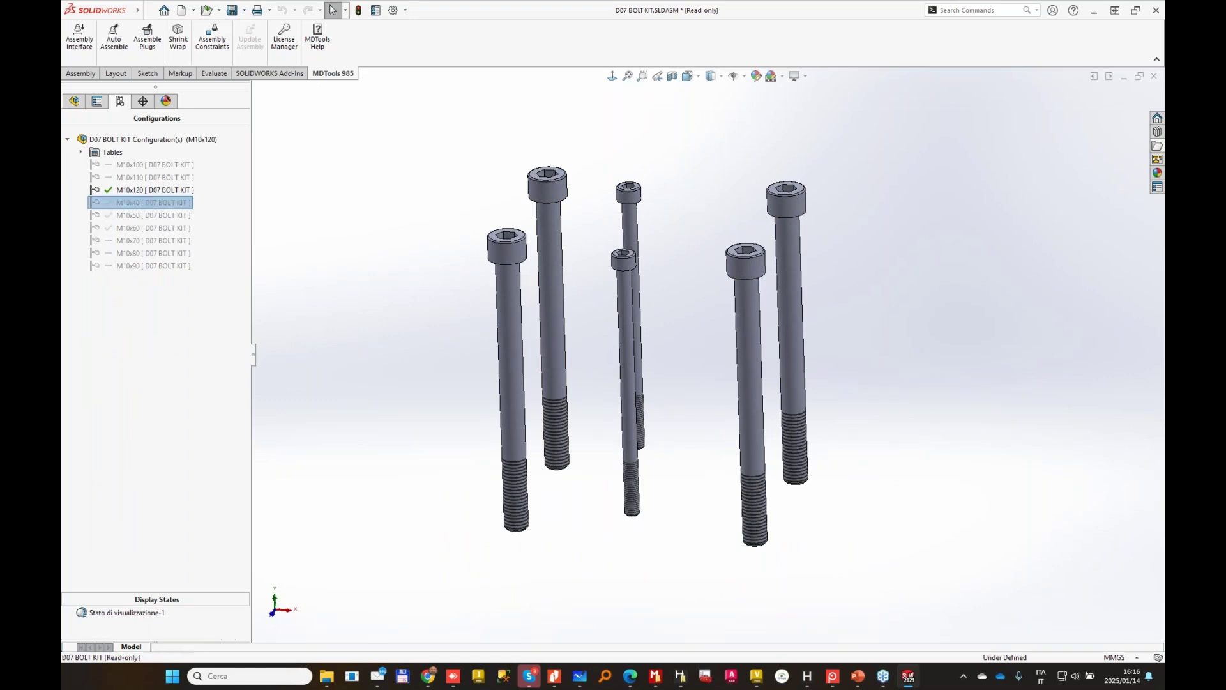
{"action": "double_click", "coordinate": [159, 215]}
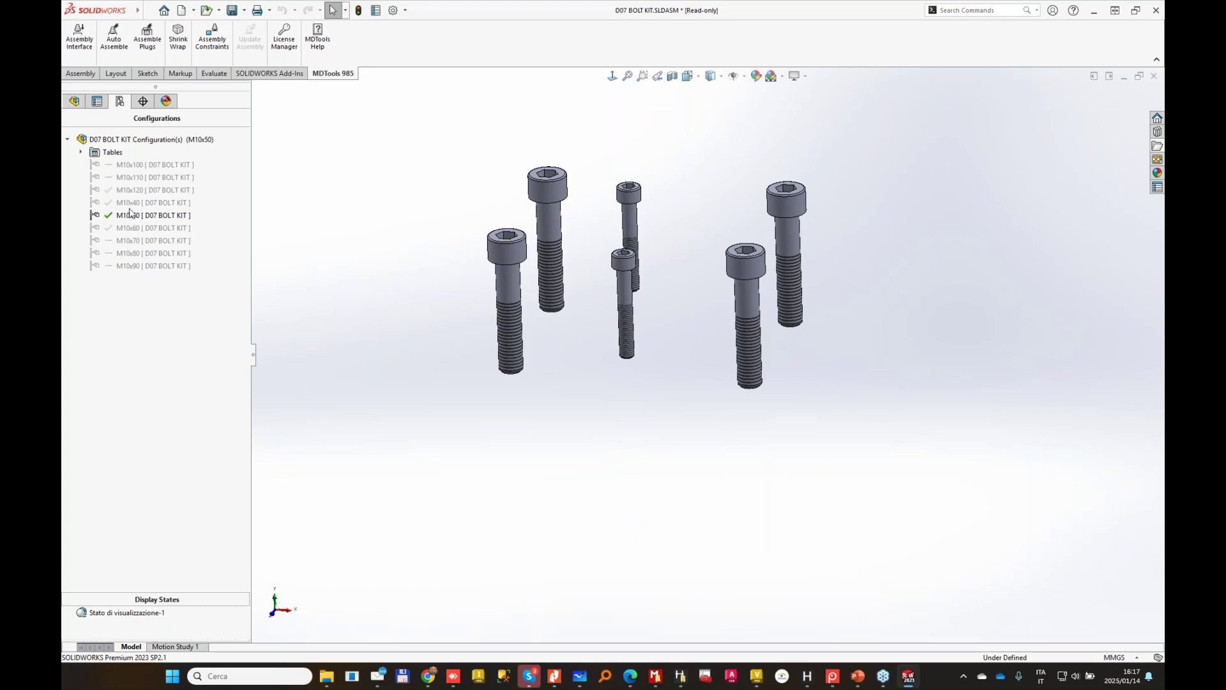
{"action": "double_click", "coordinate": [131, 202]}
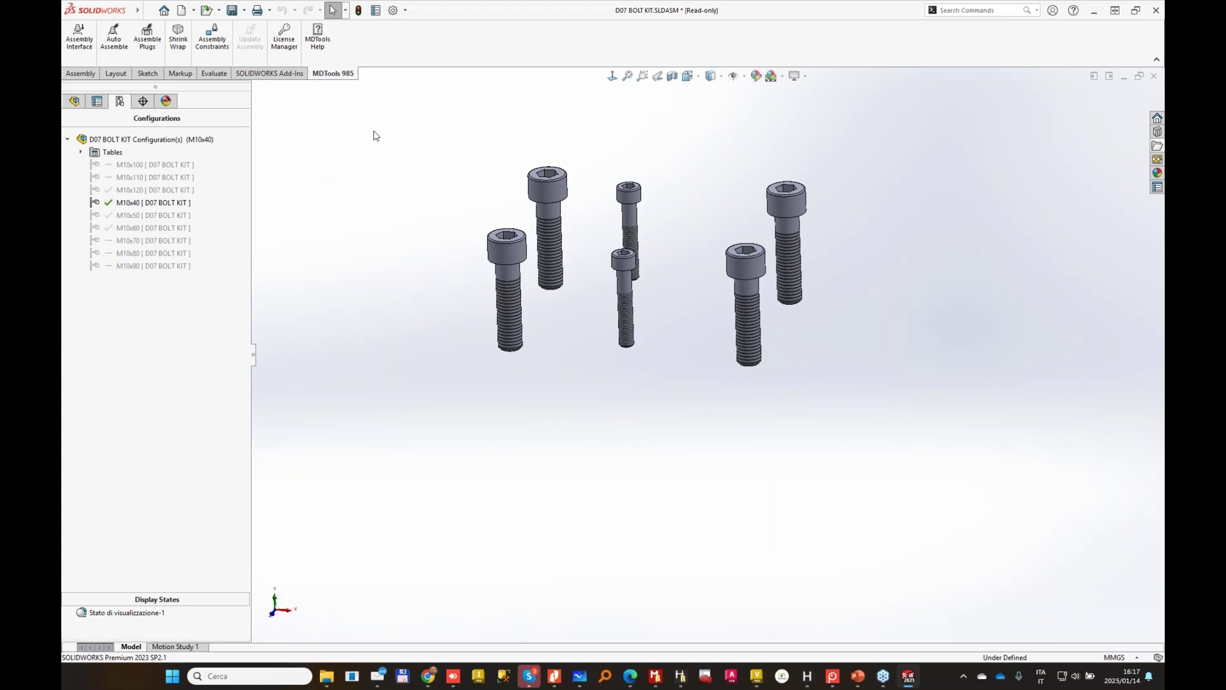
{"action": "double_click", "coordinate": [153, 228]}
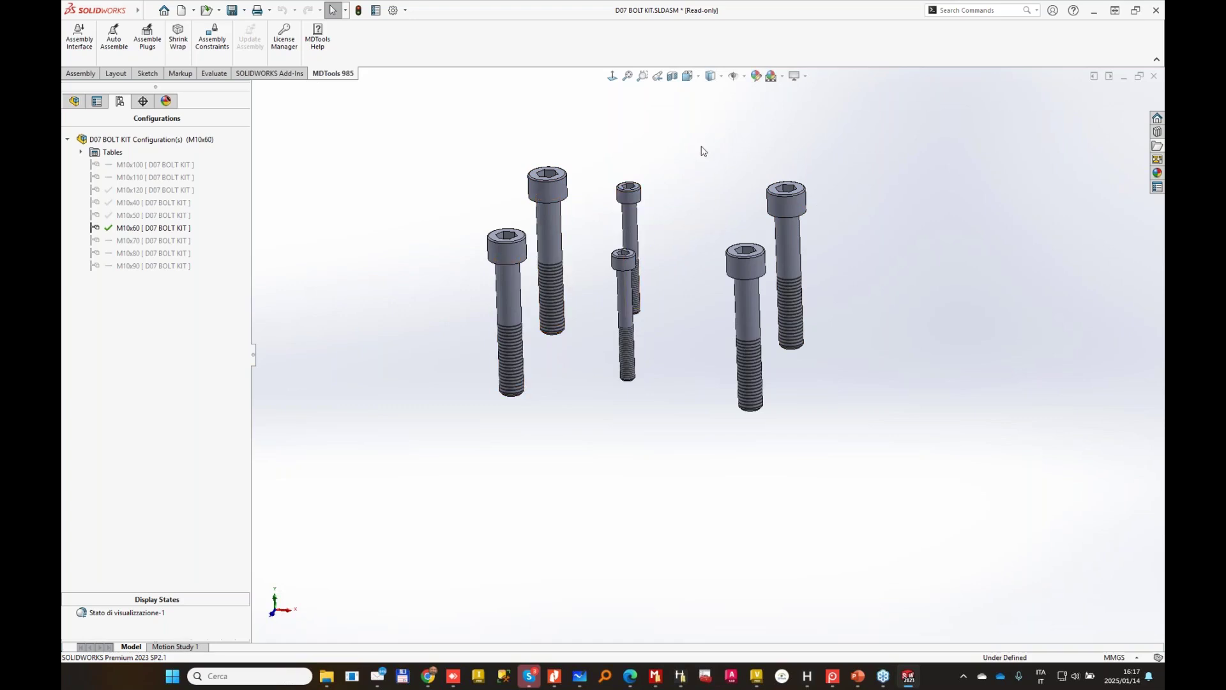
Examine the bolt pattern dimensions in the kit's Sketch1, exit without changes, and view the bolts from the side.
{"action": "left_click", "coordinate": [74, 101]}
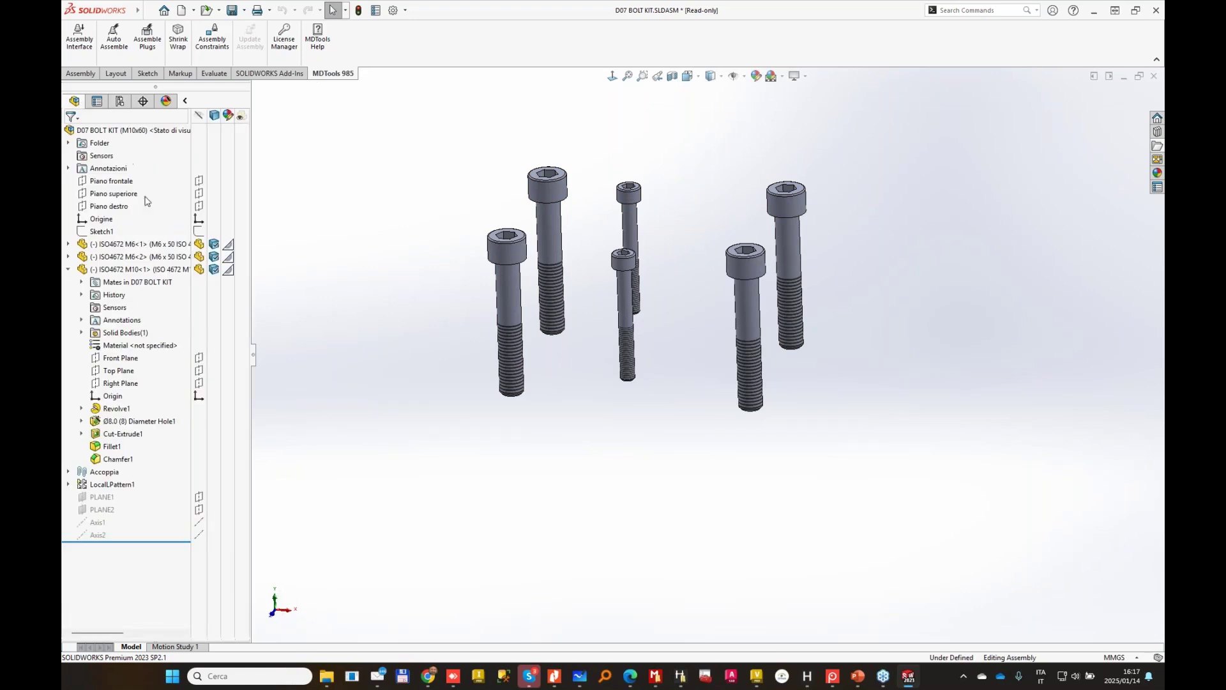
{"action": "right_click", "coordinate": [99, 231]}
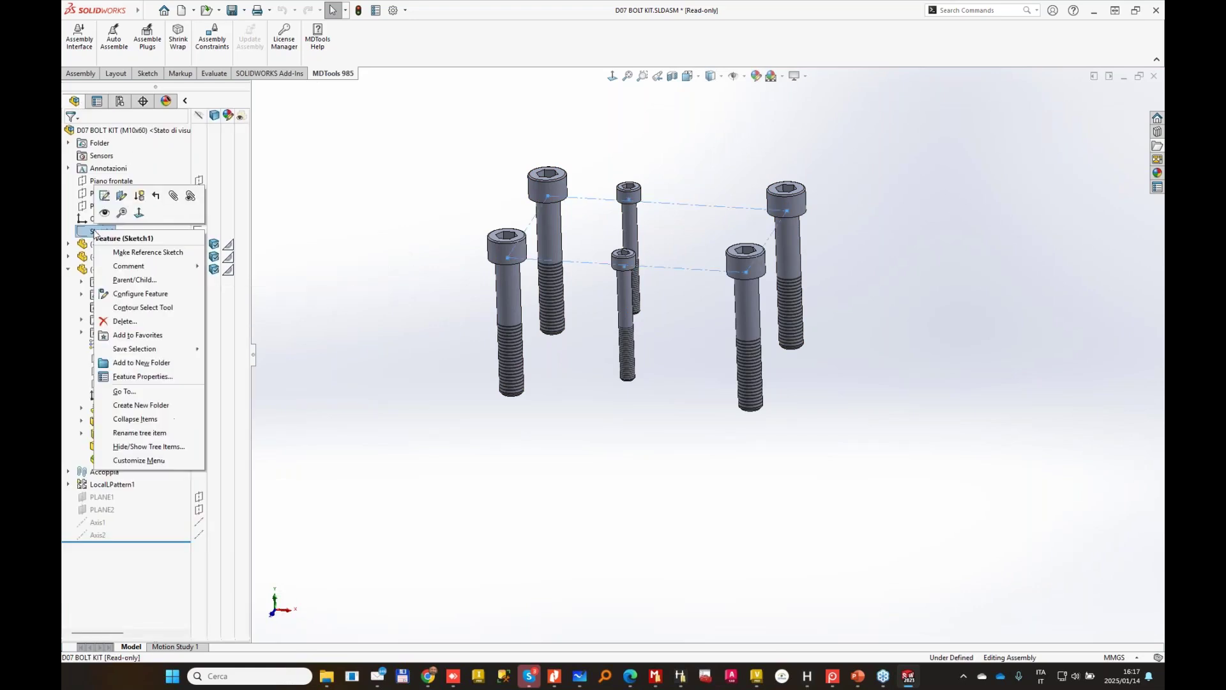
{"action": "left_click", "coordinate": [105, 196]}
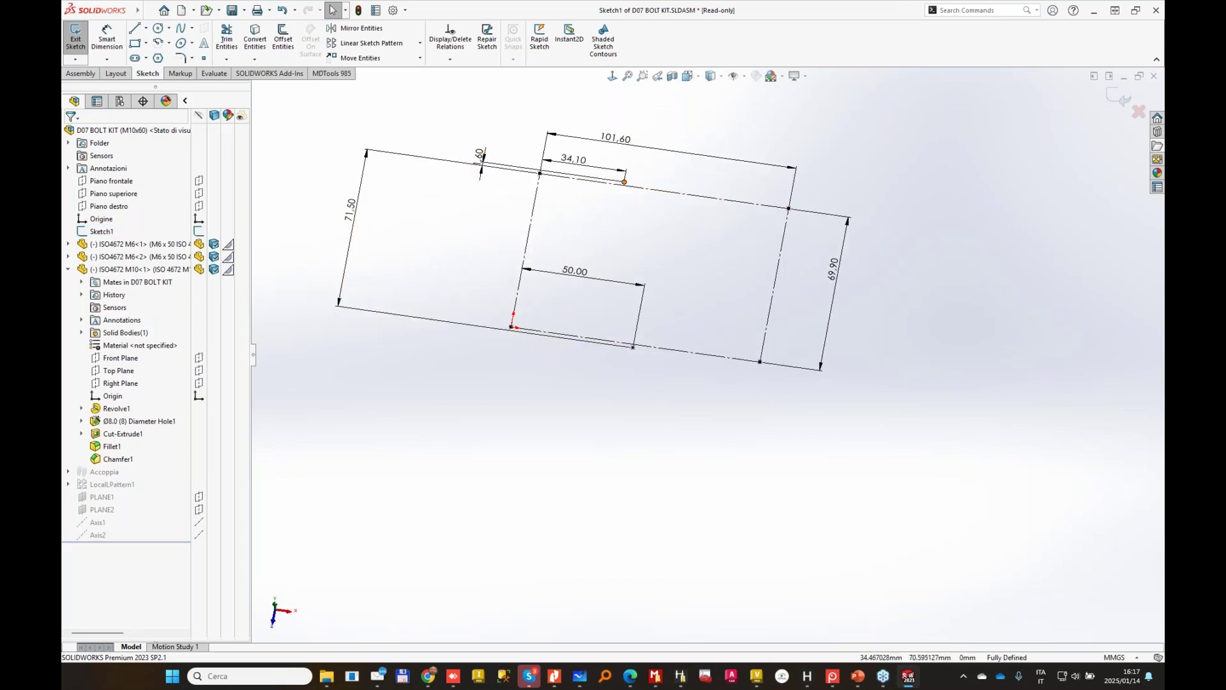
{"action": "left_click", "coordinate": [1139, 112]}
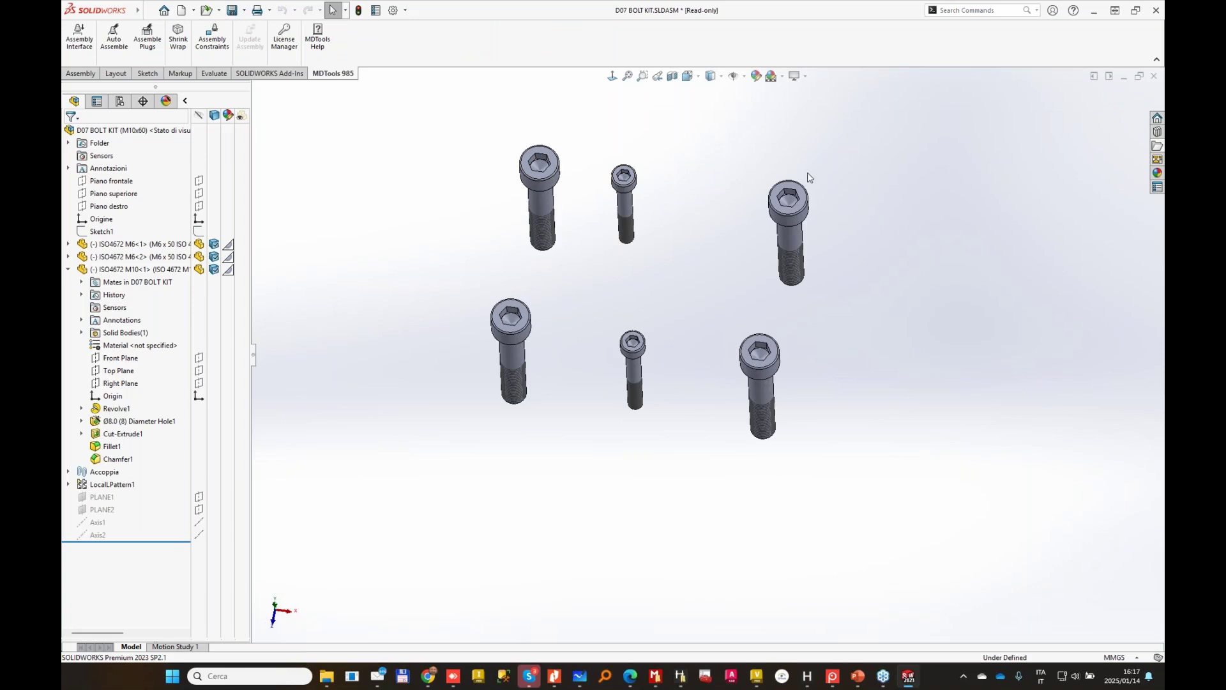
{"action": "middle_click_drag", "start_coordinate": [657, 298], "coordinate": [664, 248]}
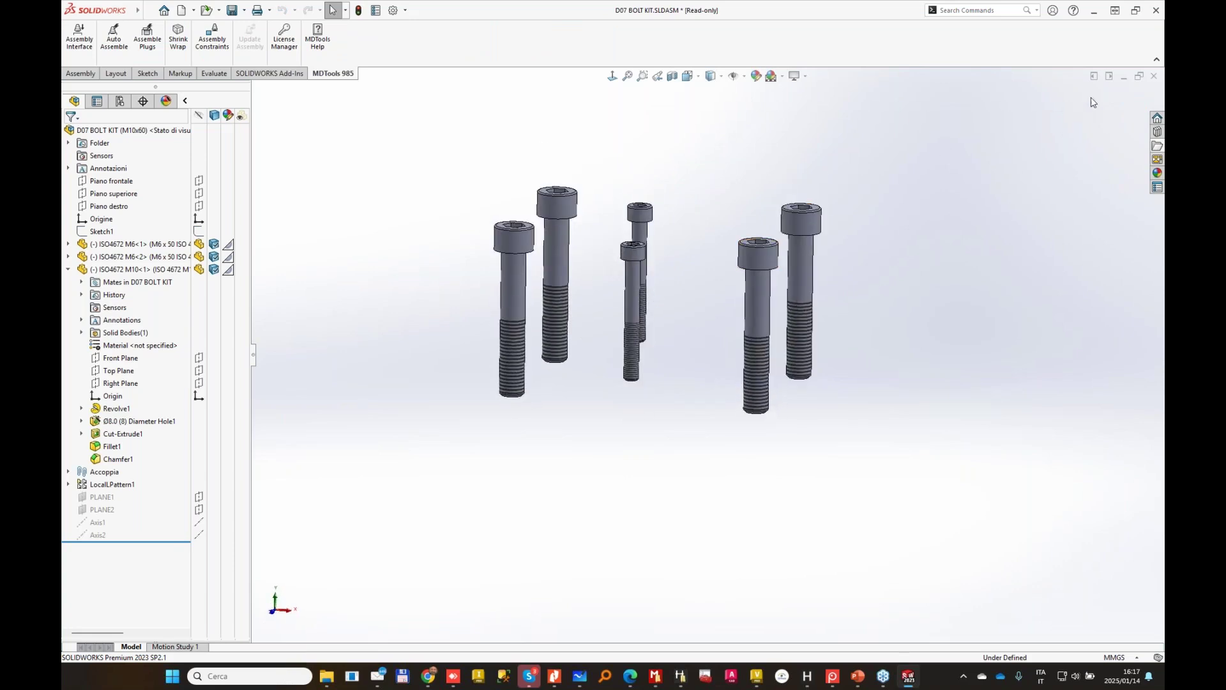
Return to the Assem1 assembly and open its AutoAssemblySample manifold part in a separate window.
{"action": "left_click", "coordinate": [1124, 78]}
{"action": "scroll", "coordinate": [914, 319], "scroll_direction": "up", "scroll_amount": 5}
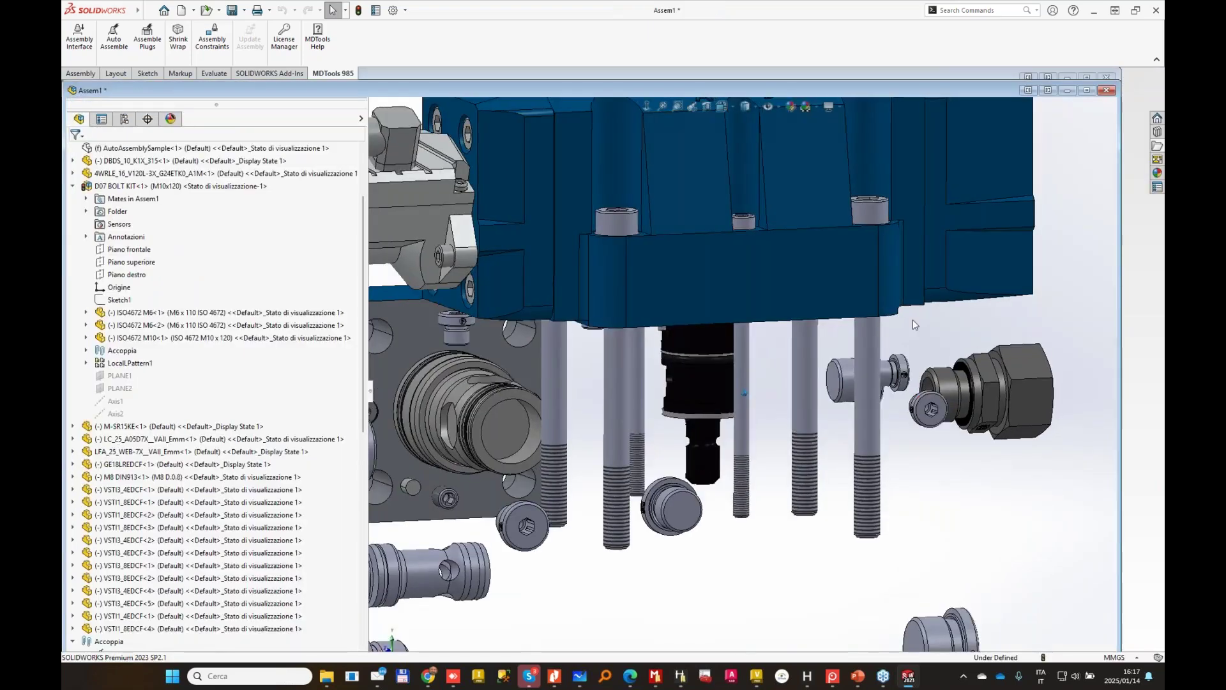
{"action": "scroll", "coordinate": [634, 321], "scroll_direction": "up", "scroll_amount": 5}
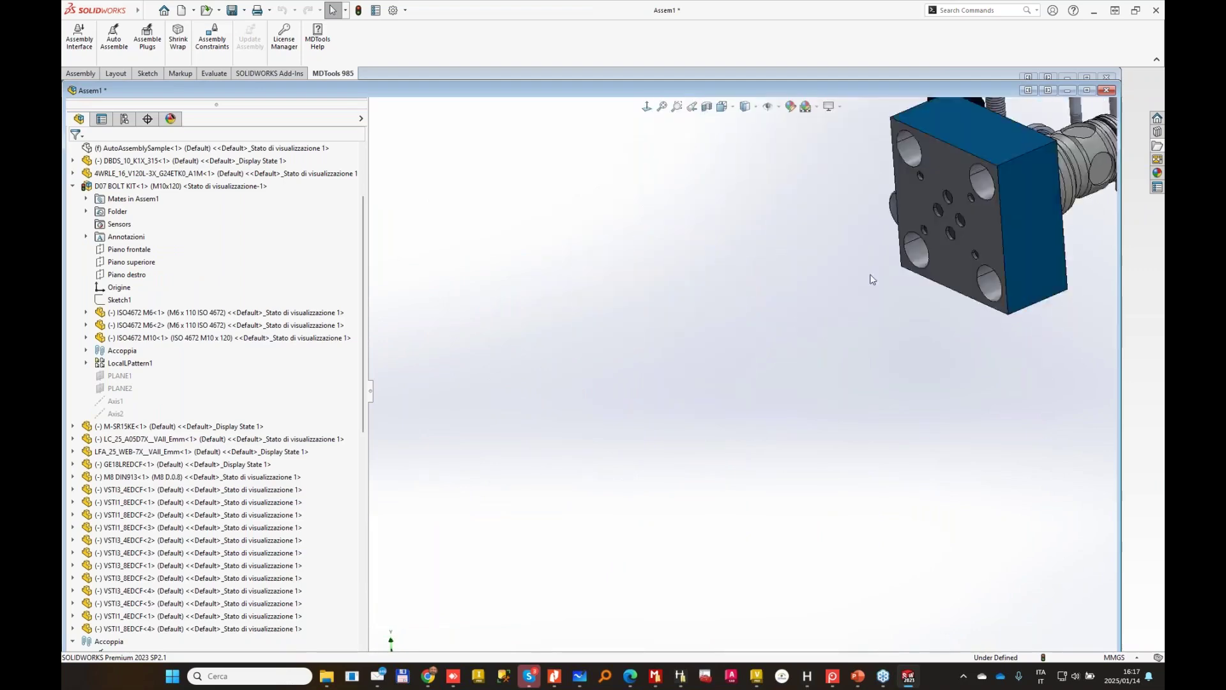
{"action": "scroll", "coordinate": [153, 225], "scroll_direction": "up", "scroll_amount": 3}
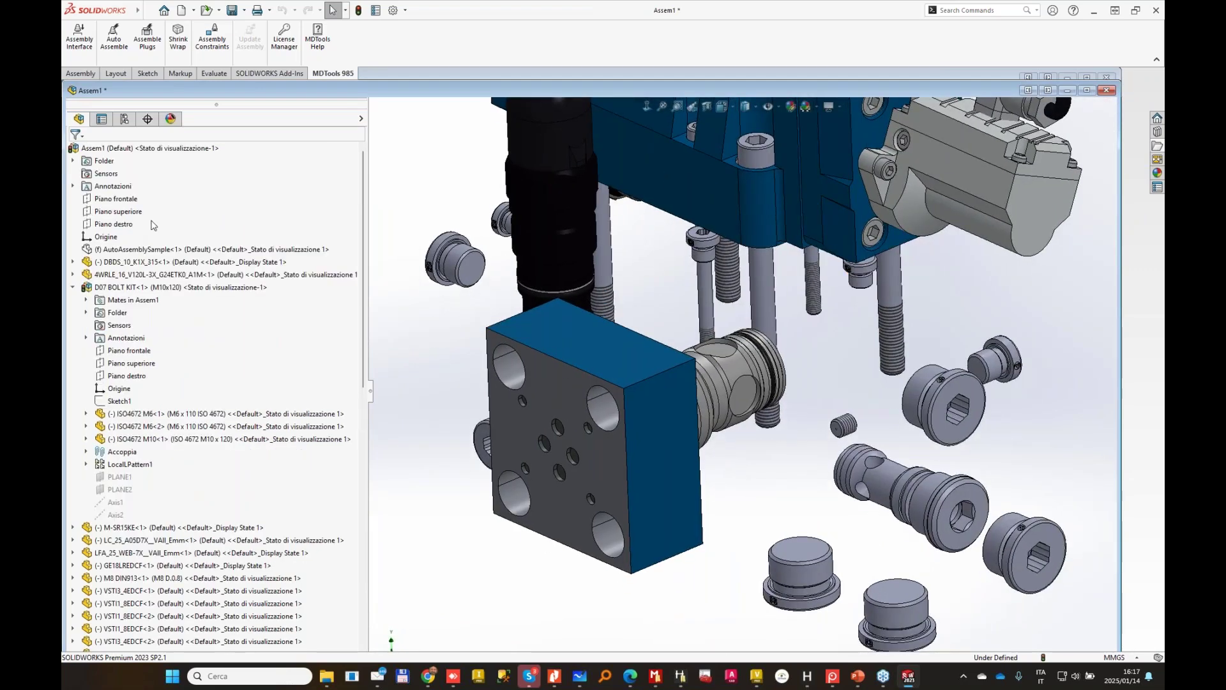
{"action": "right_click", "coordinate": [127, 250]}
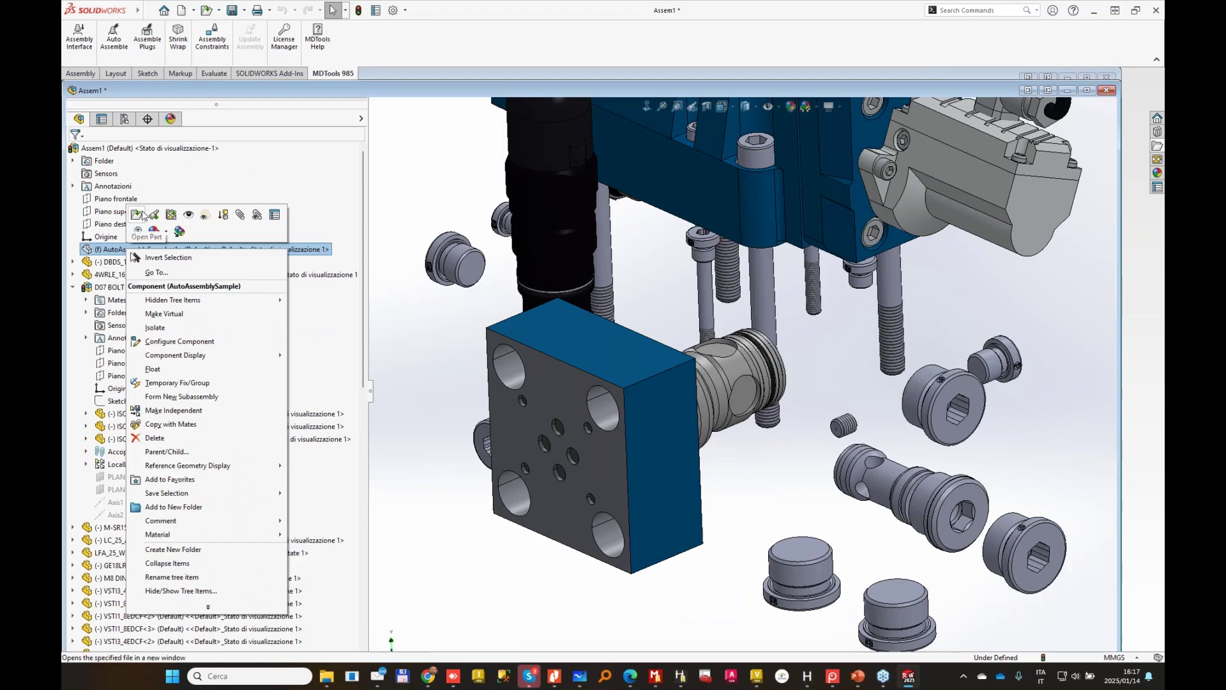
{"action": "left_click", "coordinate": [156, 234]}
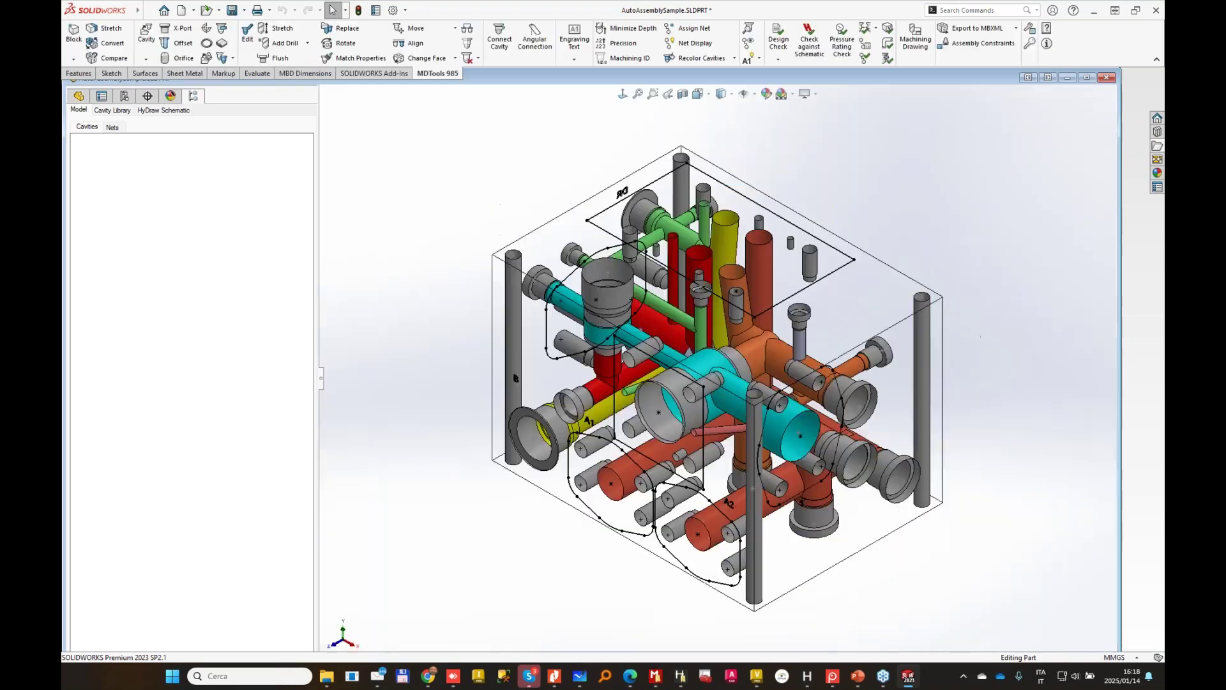
Examine the cavity dimensions of the 51&51.1 bolt hole group and close them without changes.
{"action": "scroll", "coordinate": [591, 491], "scroll_direction": "down", "scroll_amount": 3}
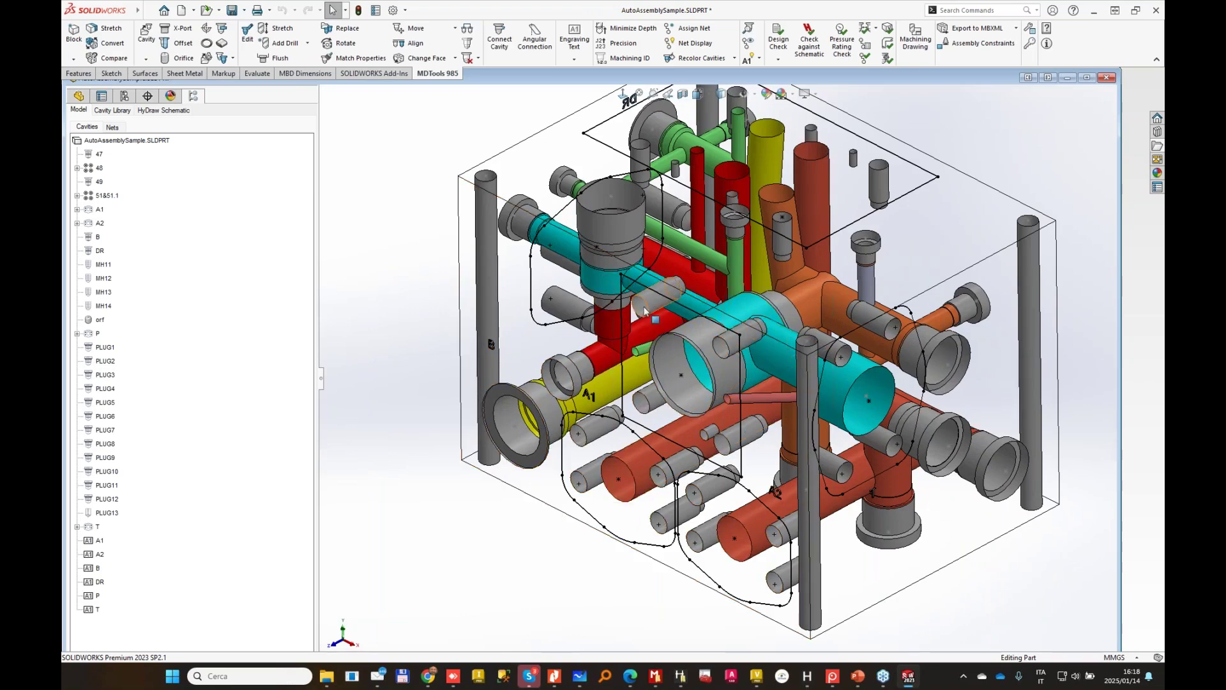
{"action": "double_click", "coordinate": [643, 311]}
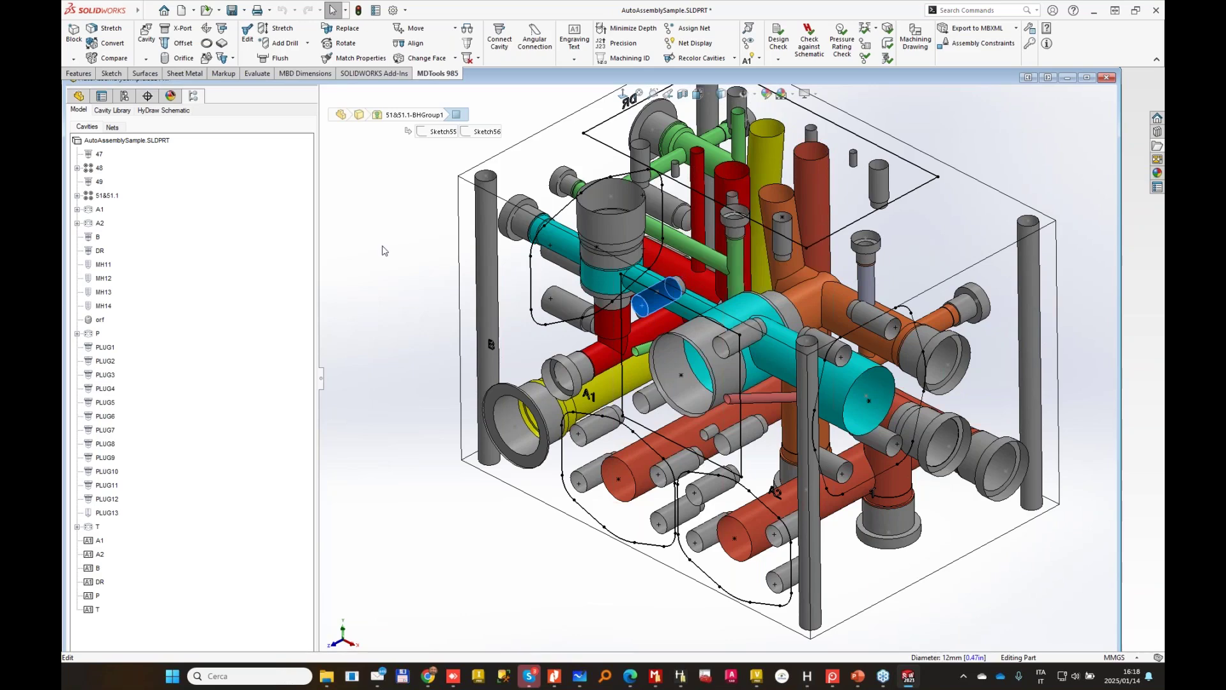
{"action": "left_click", "coordinate": [117, 190]}
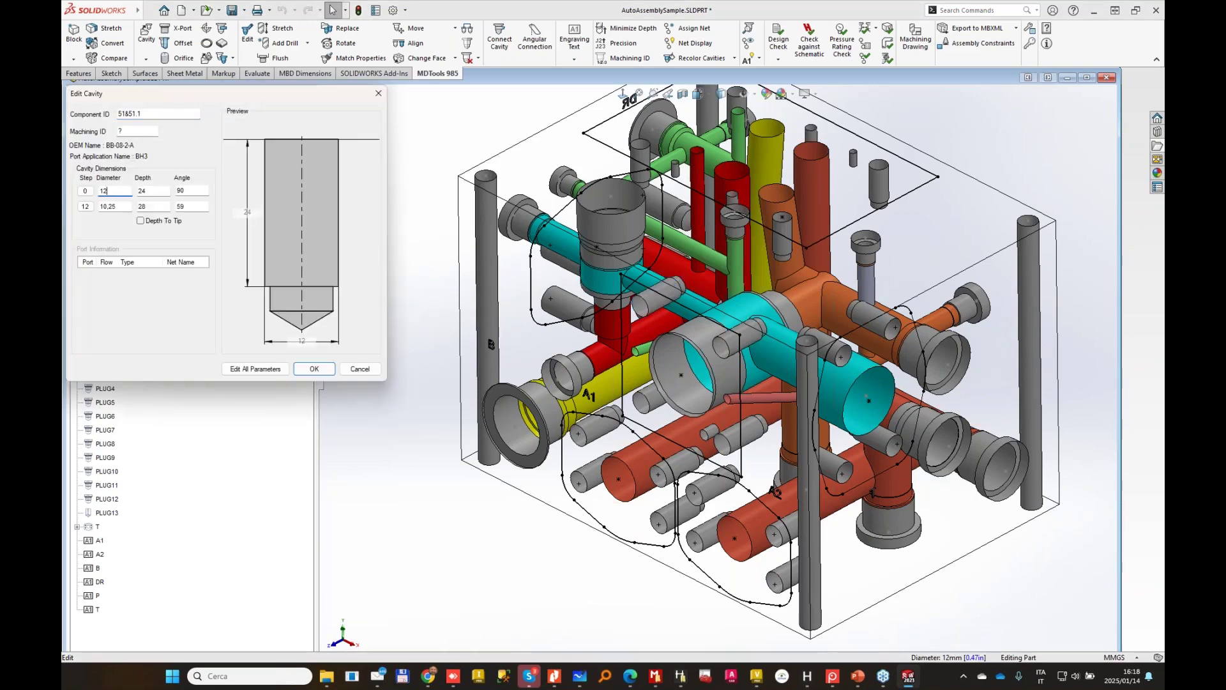
{"action": "left_click", "coordinate": [359, 369]}
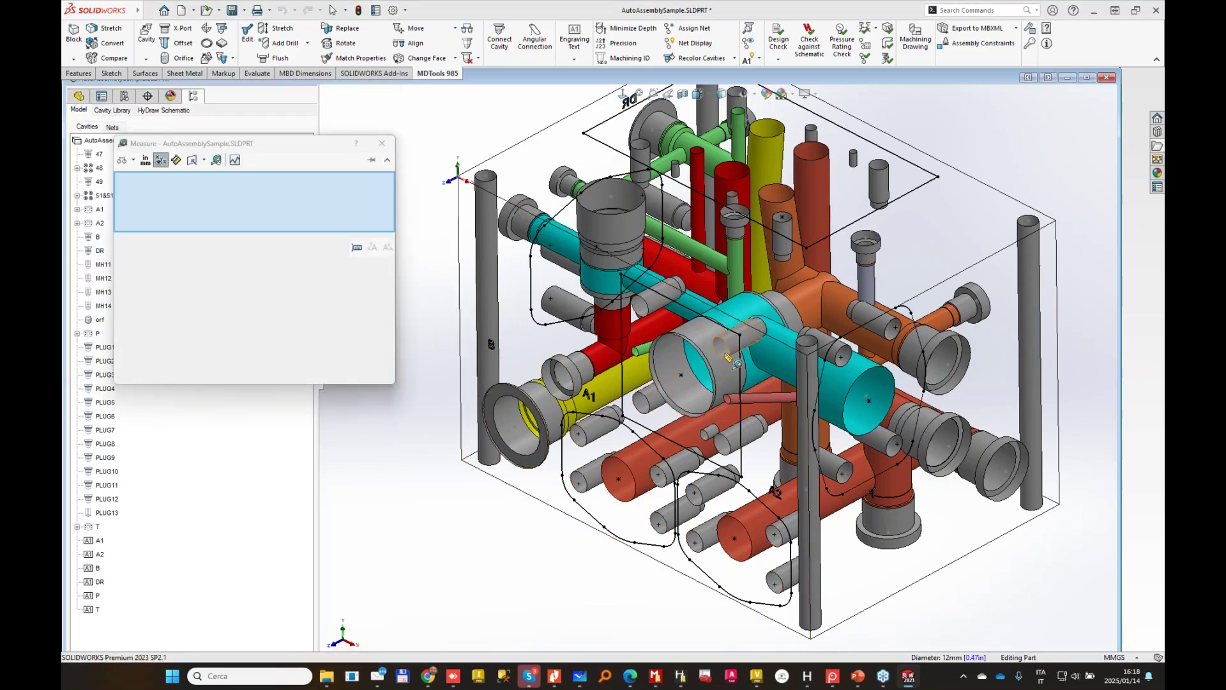
Measure the distance between two neighbouring bolt holes of the 51&51.1 group.
{"action": "left_click", "coordinate": [728, 356]}
{"action": "left_click", "coordinate": [661, 294]}
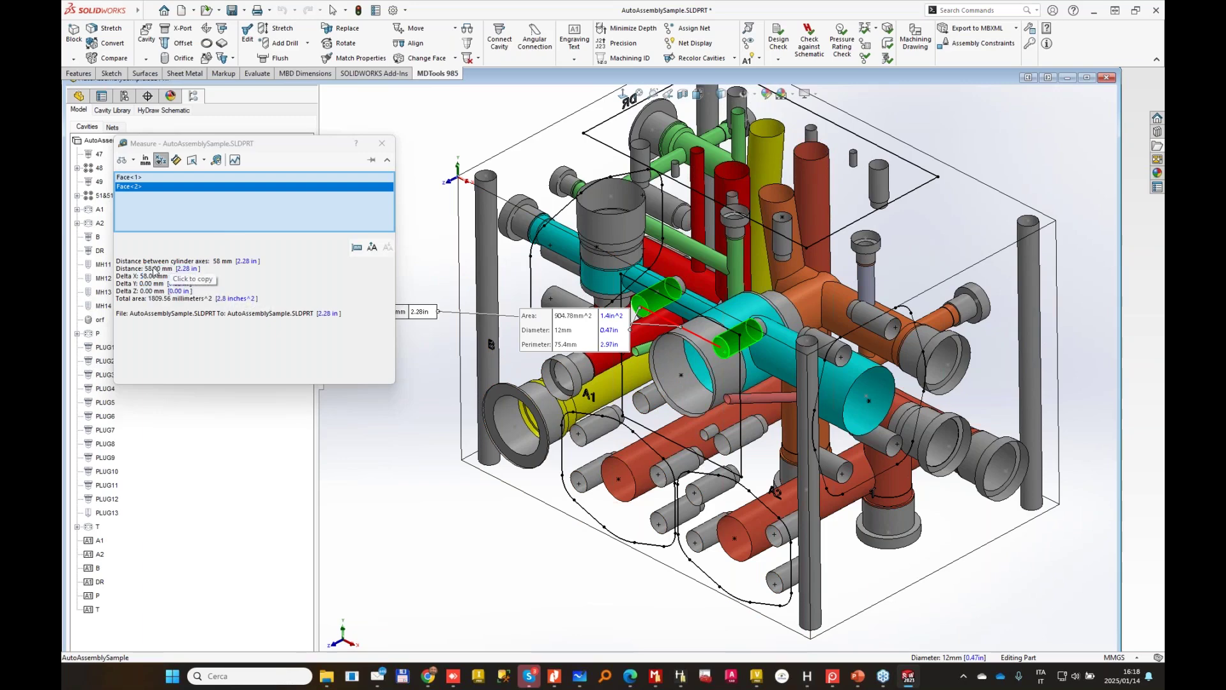
{"action": "left_click", "coordinate": [382, 143]}
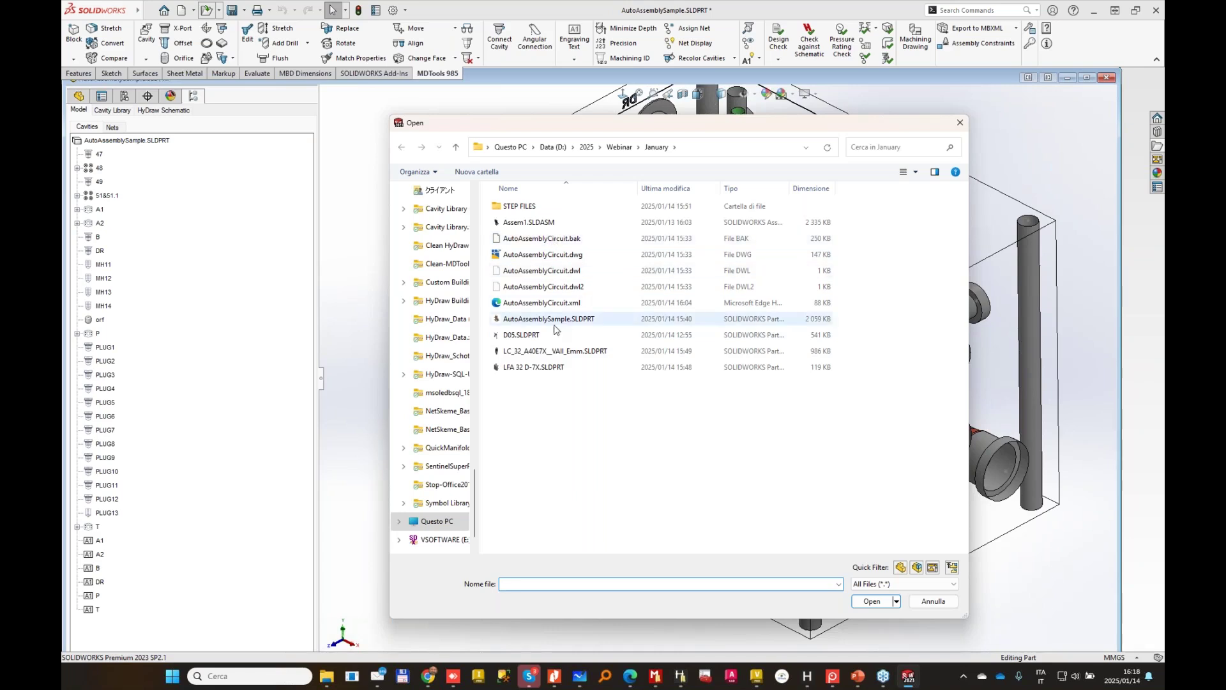
{"action": "left_click", "coordinate": [454, 522]}
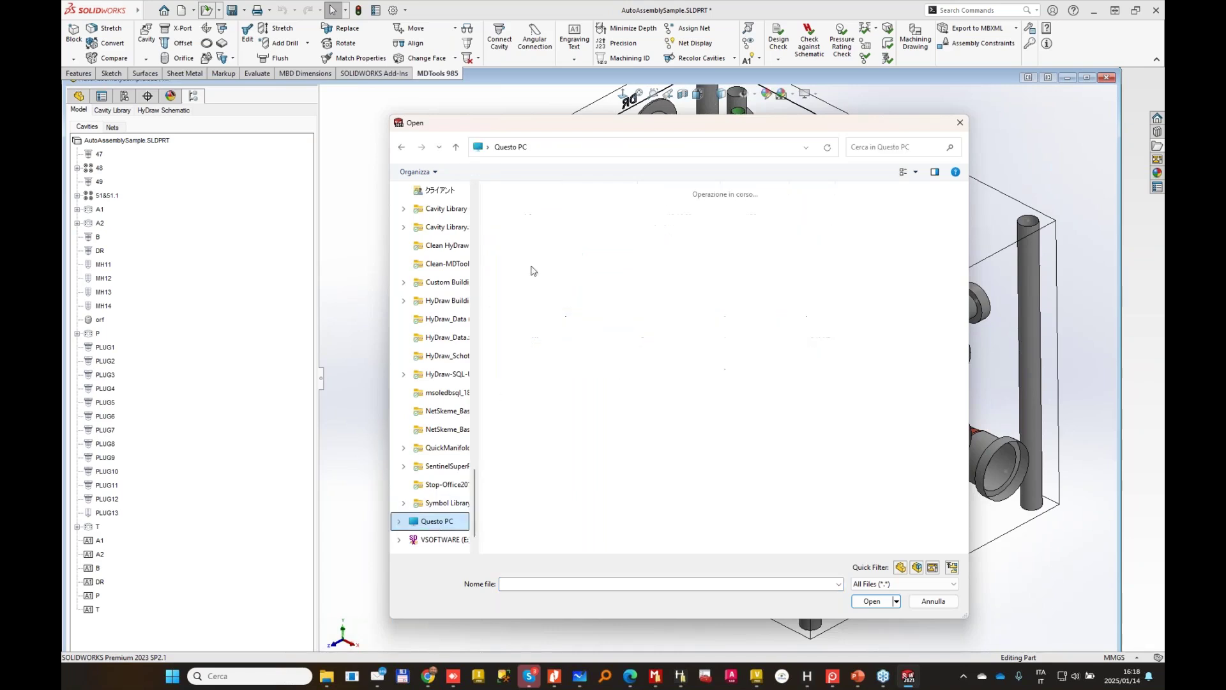
{"action": "double_click", "coordinate": [556, 214]}
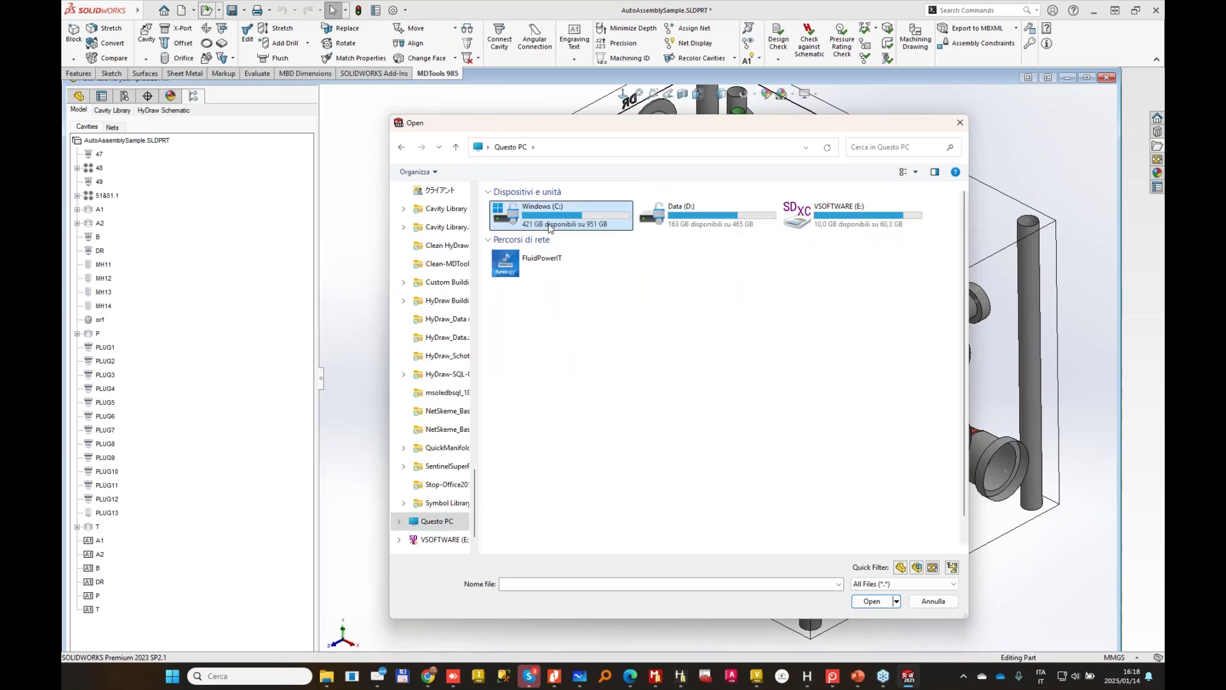
{"action": "scroll", "coordinate": [601, 445], "scroll_direction": "down", "scroll_amount": 1}
{"action": "double_click", "coordinate": [535, 479]}
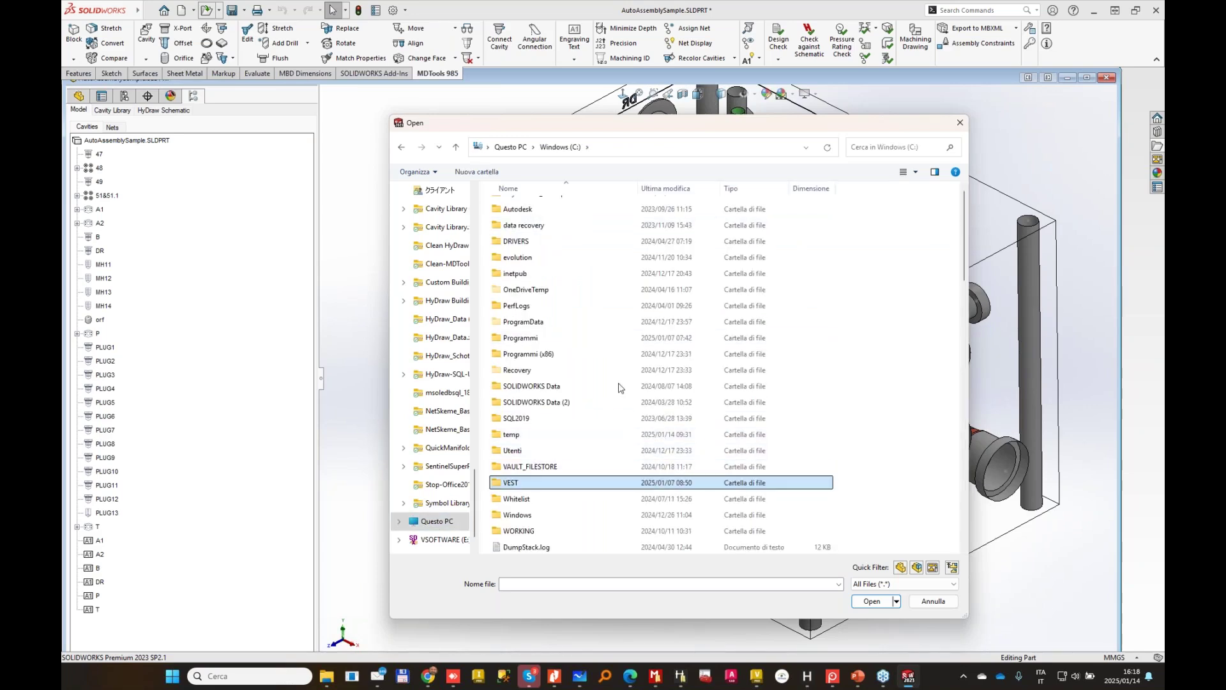
{"action": "scroll", "coordinate": [562, 313], "scroll_direction": "down", "scroll_amount": 6}
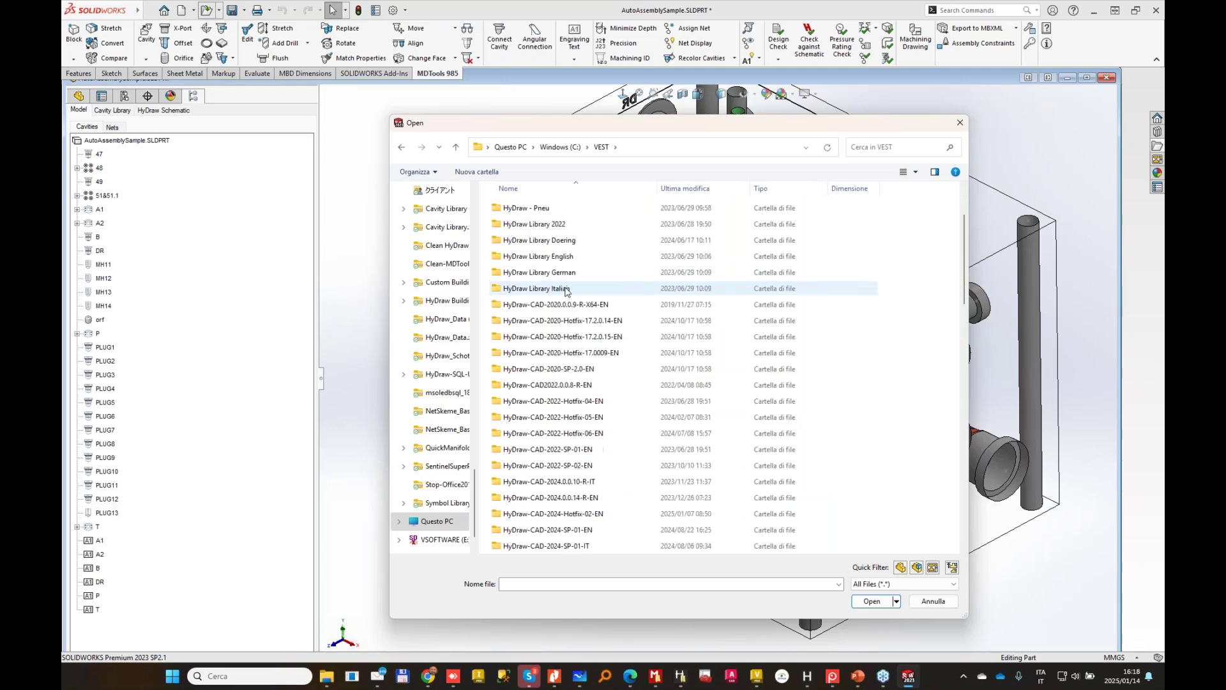
{"action": "scroll", "coordinate": [566, 291], "scroll_direction": "down", "scroll_amount": 9}
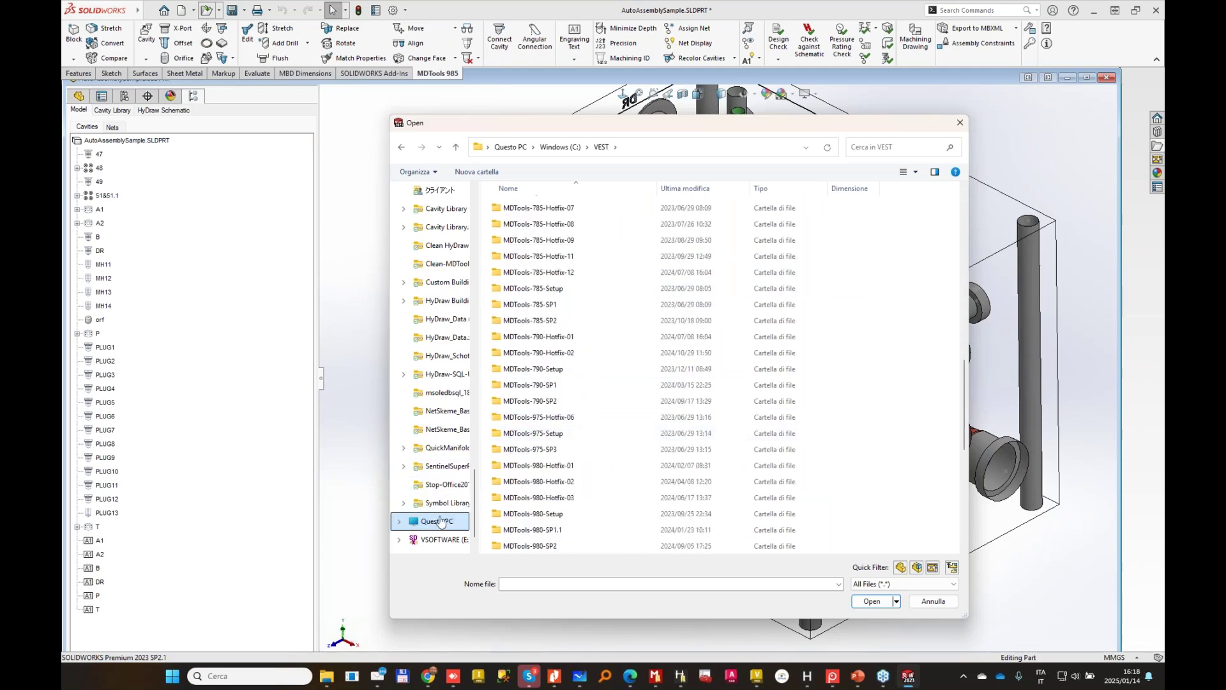
Open the ISO4672 M12.SLDPRT bolt from the WORKING\3D_Models_SolidWorks\Accessories\Bolts folder on drive C.
{"action": "left_click", "coordinate": [437, 521]}
{"action": "double_click", "coordinate": [573, 217]}
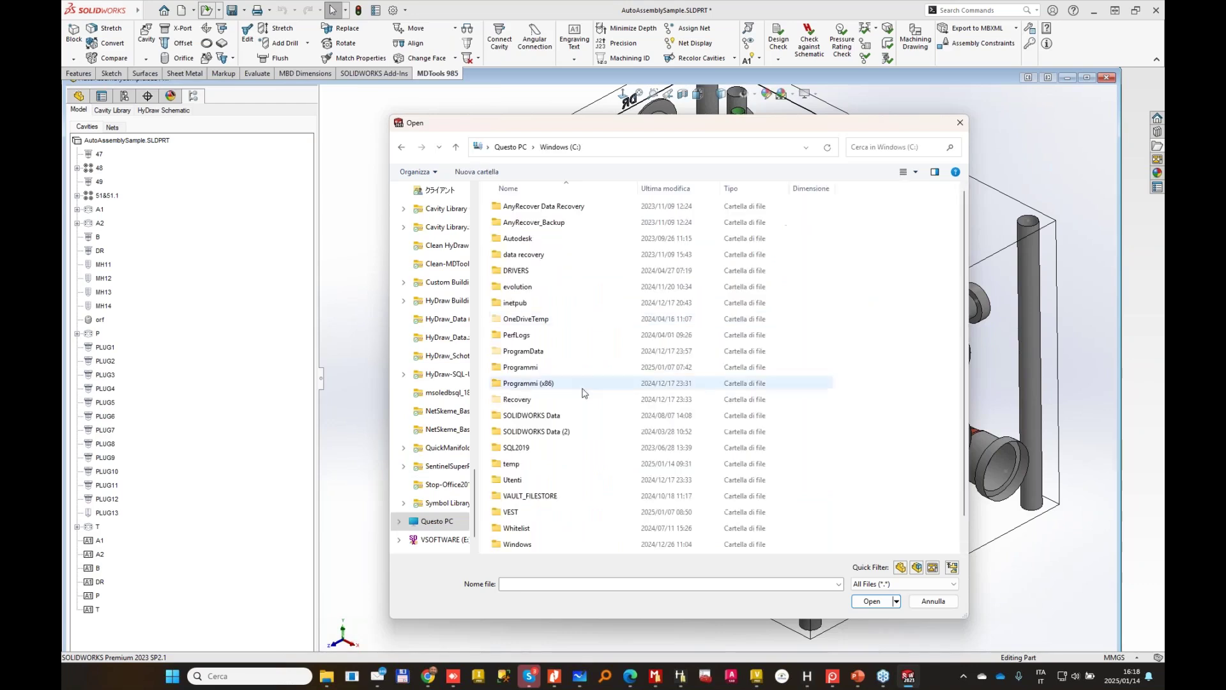
{"action": "double_click", "coordinate": [519, 530]}
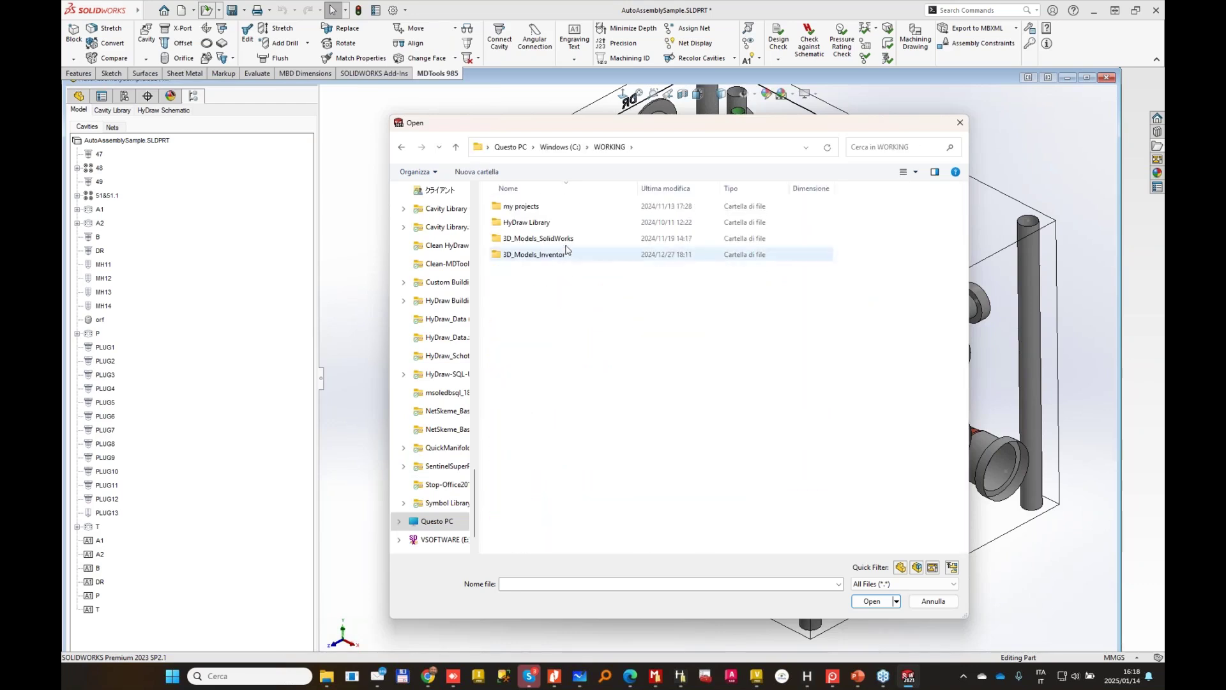
{"action": "left_click", "coordinate": [566, 239]}
{"action": "double_click", "coordinate": [567, 239]}
{"action": "double_click", "coordinate": [527, 208]}
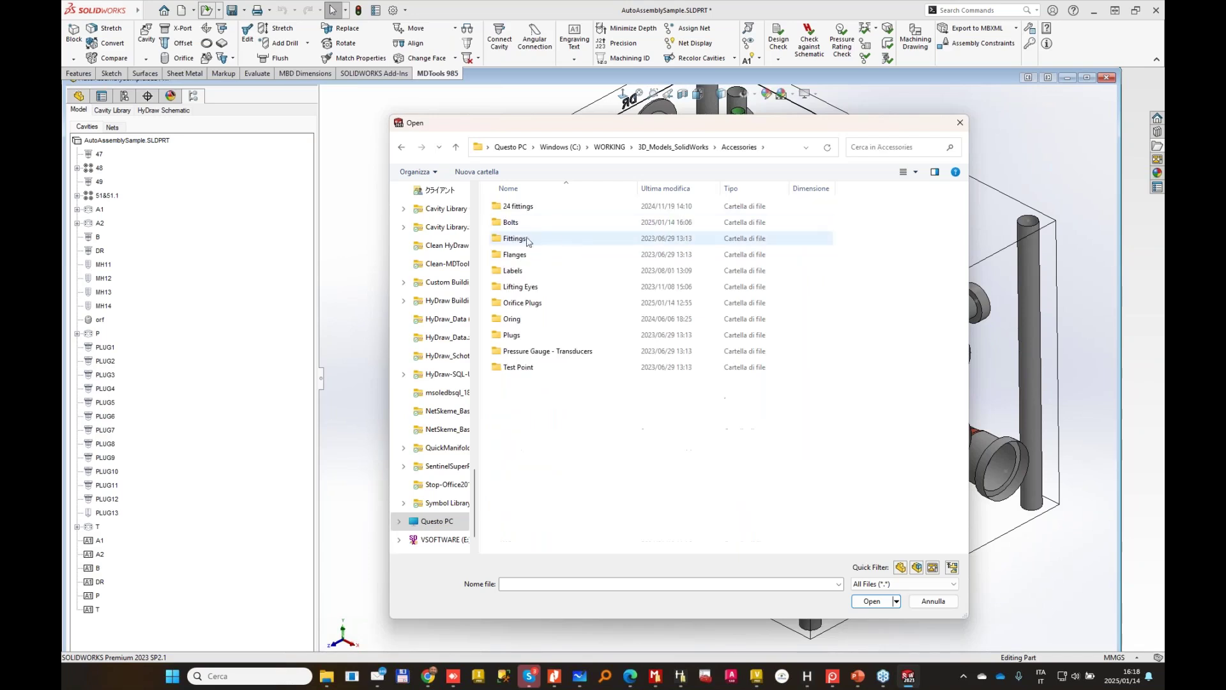
{"action": "left_click", "coordinate": [517, 223]}
{"action": "double_click", "coordinate": [518, 223]}
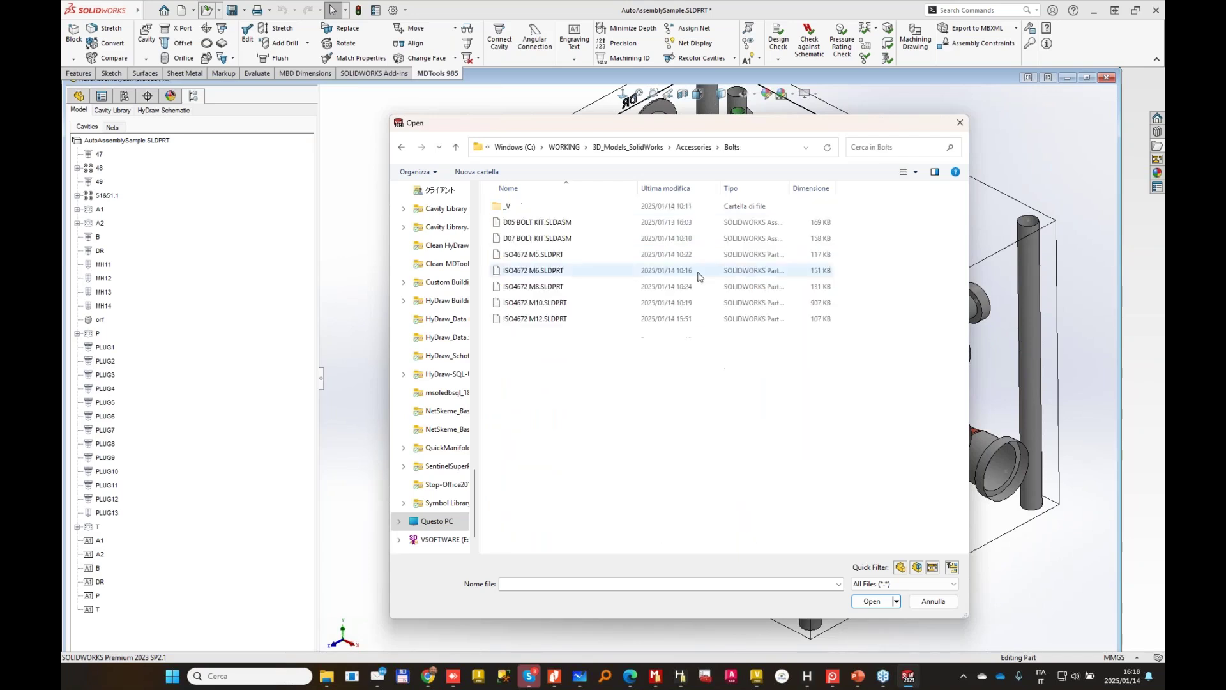
{"action": "left_click", "coordinate": [542, 320]}
{"action": "double_click", "coordinate": [543, 319]}
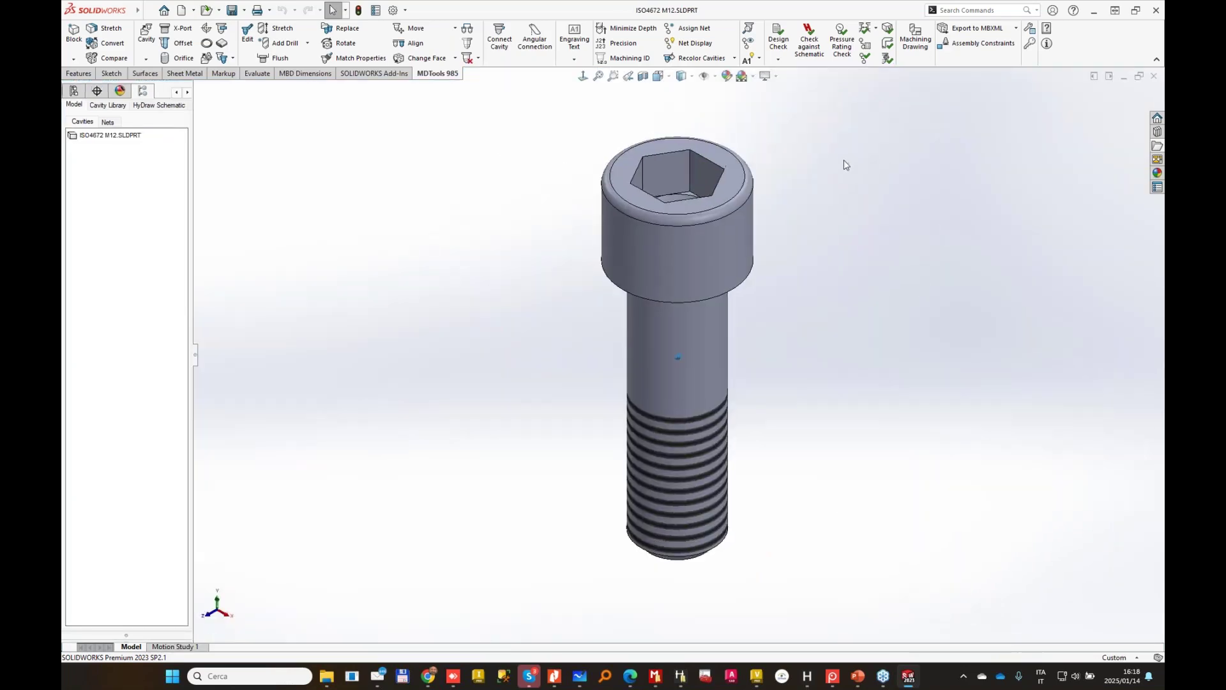
Examine the M12 bolt from several sides together with its Revolve1, diameter hole and Fillet1 features.
{"action": "middle_click_drag", "start_coordinate": [844, 160], "coordinate": [859, 242]}
{"action": "left_click", "coordinate": [176, 92]}
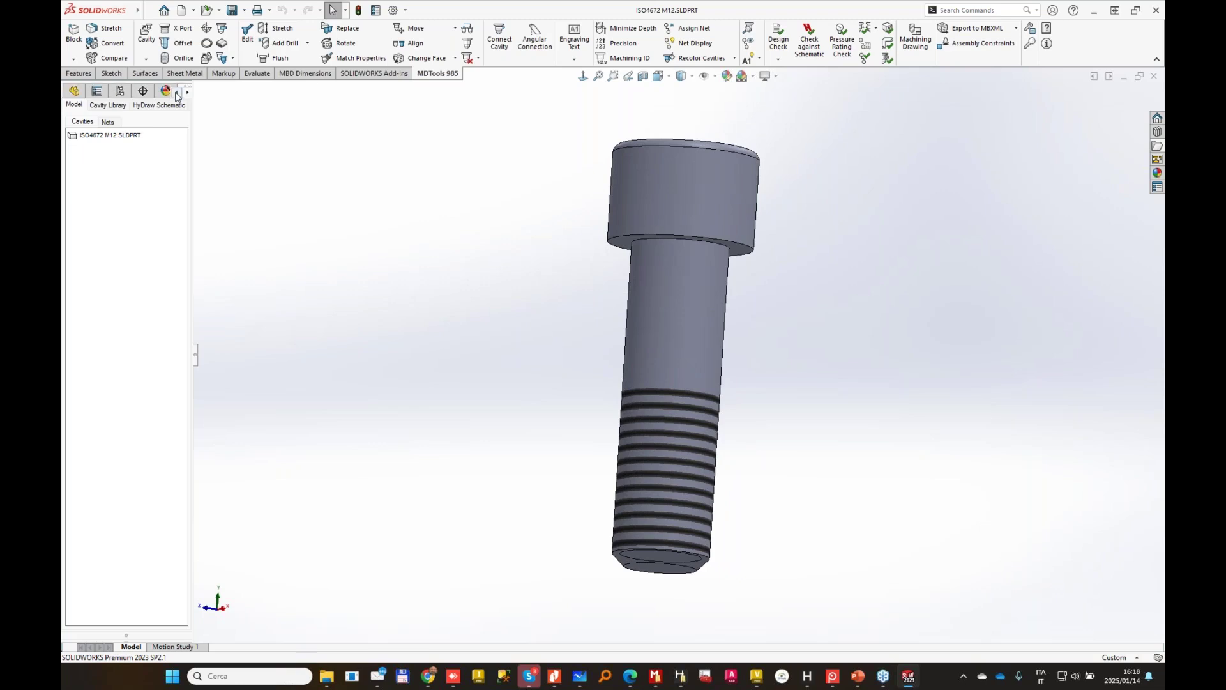
{"action": "left_click", "coordinate": [74, 90]}
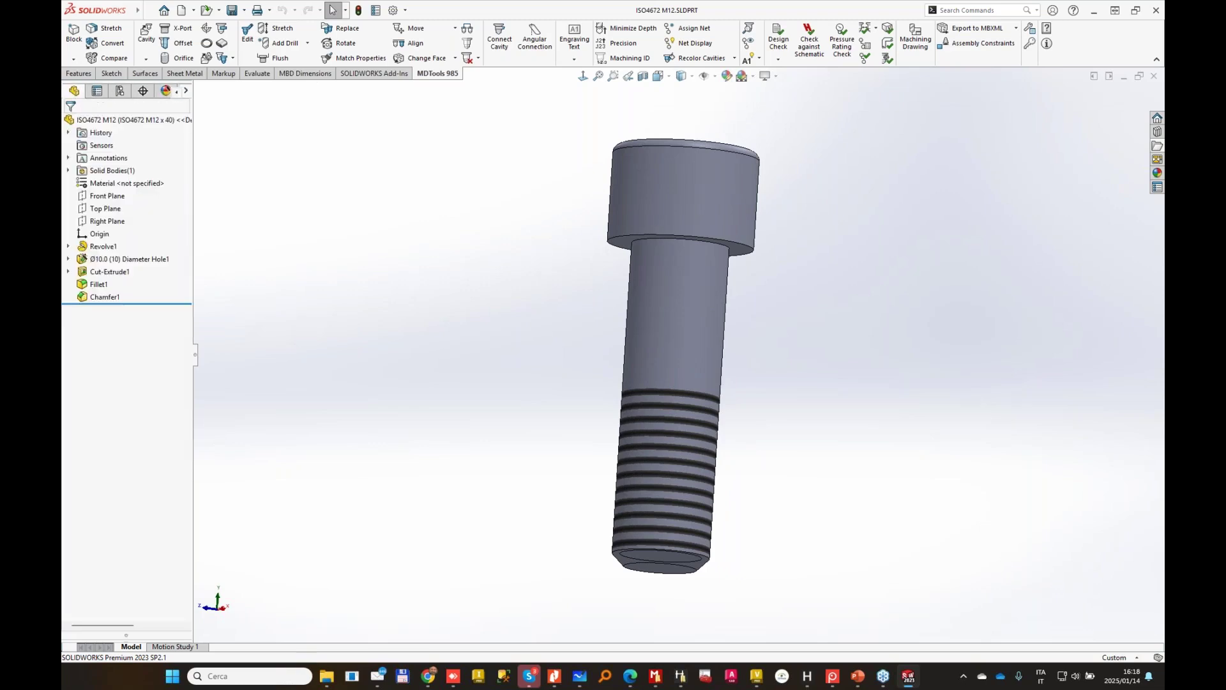
{"action": "left_click", "coordinate": [105, 247]}
{"action": "left_click", "coordinate": [113, 261]}
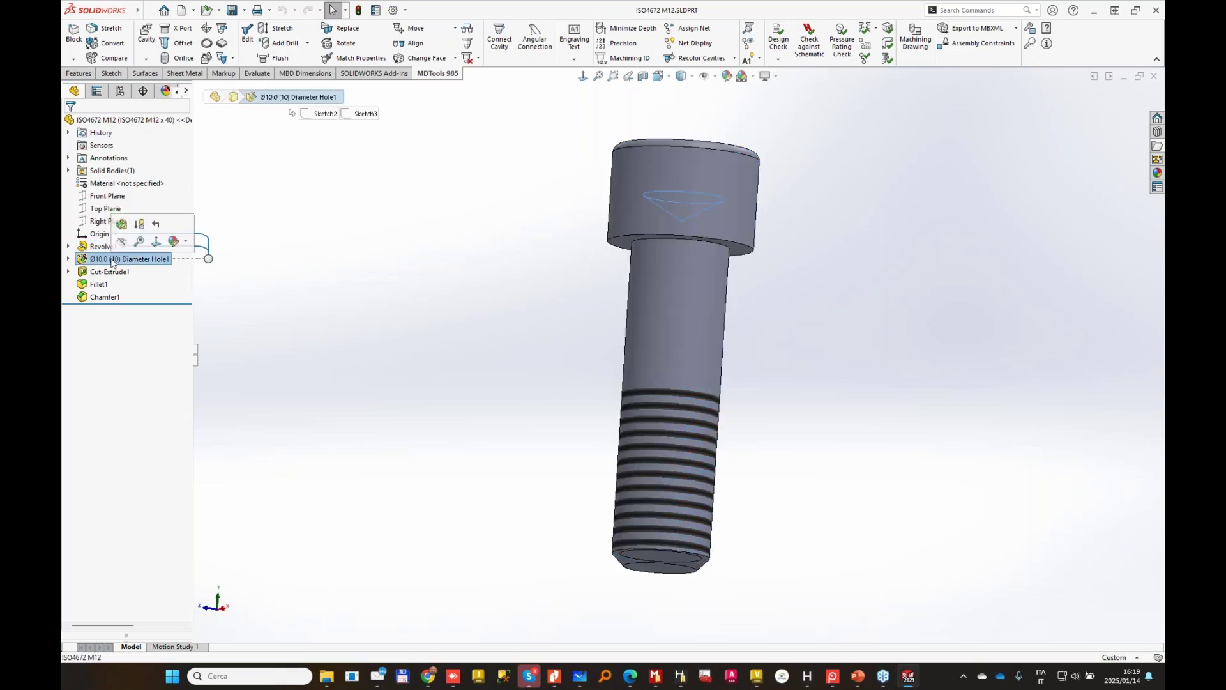
{"action": "middle_click_drag", "start_coordinate": [562, 223], "coordinate": [690, 179]}
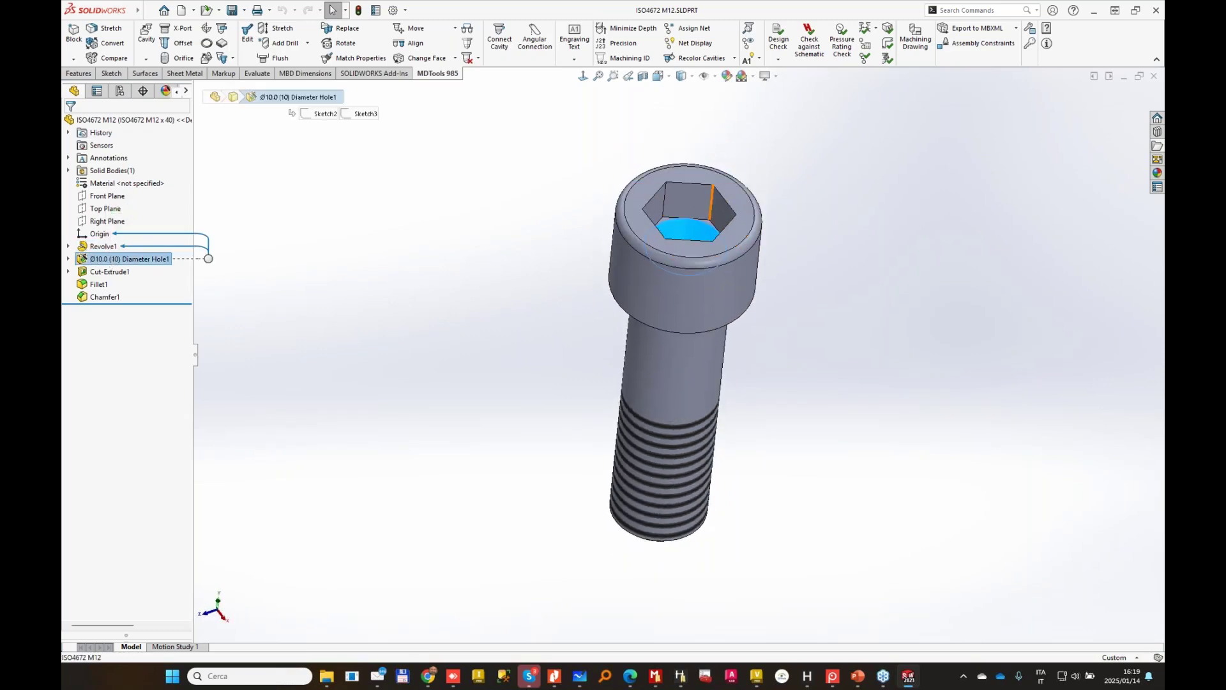
{"action": "left_click", "coordinate": [105, 285]}
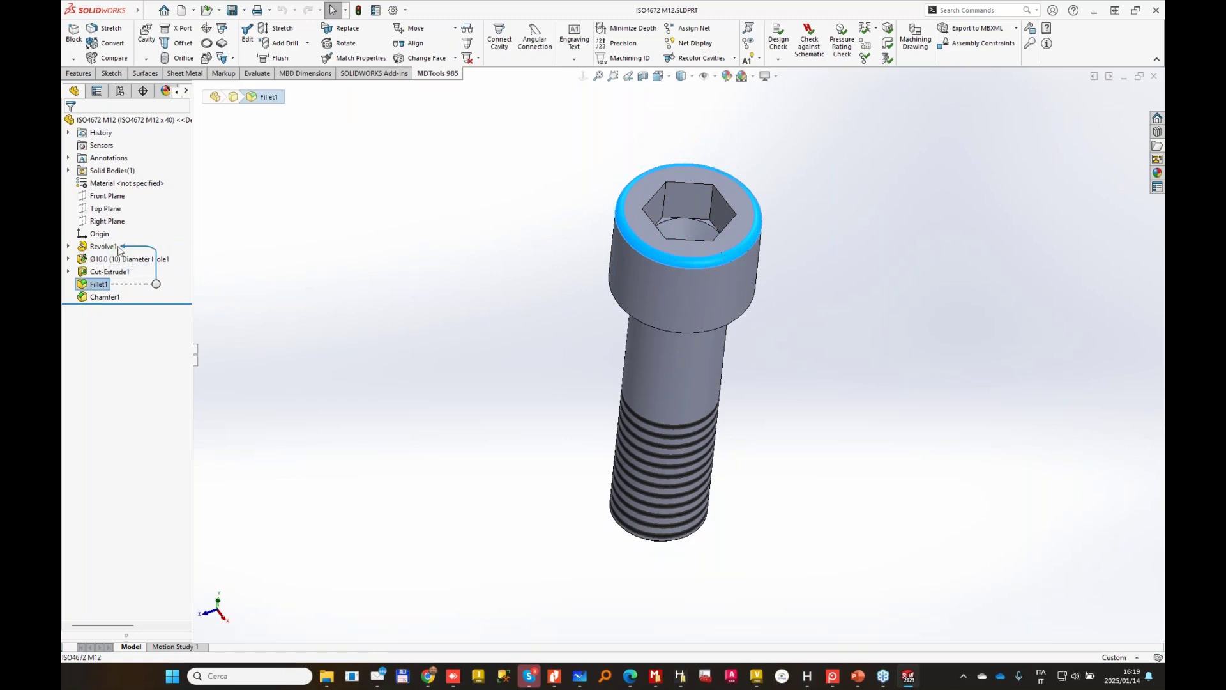
{"action": "left_click", "coordinate": [455, 281]}
{"action": "key", "text": "f"}
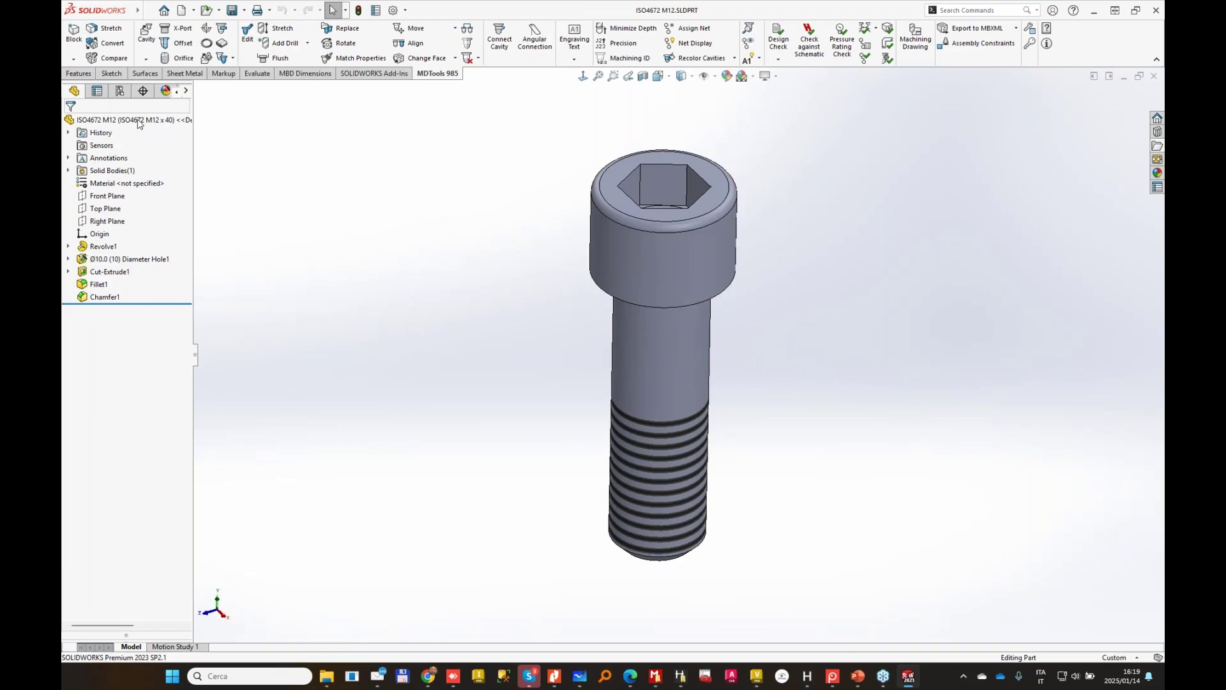
Check the M12 bolt's configuration list and display the dimensions of the Sketch1 profile under Revolve1.
{"action": "left_click", "coordinate": [120, 91]}
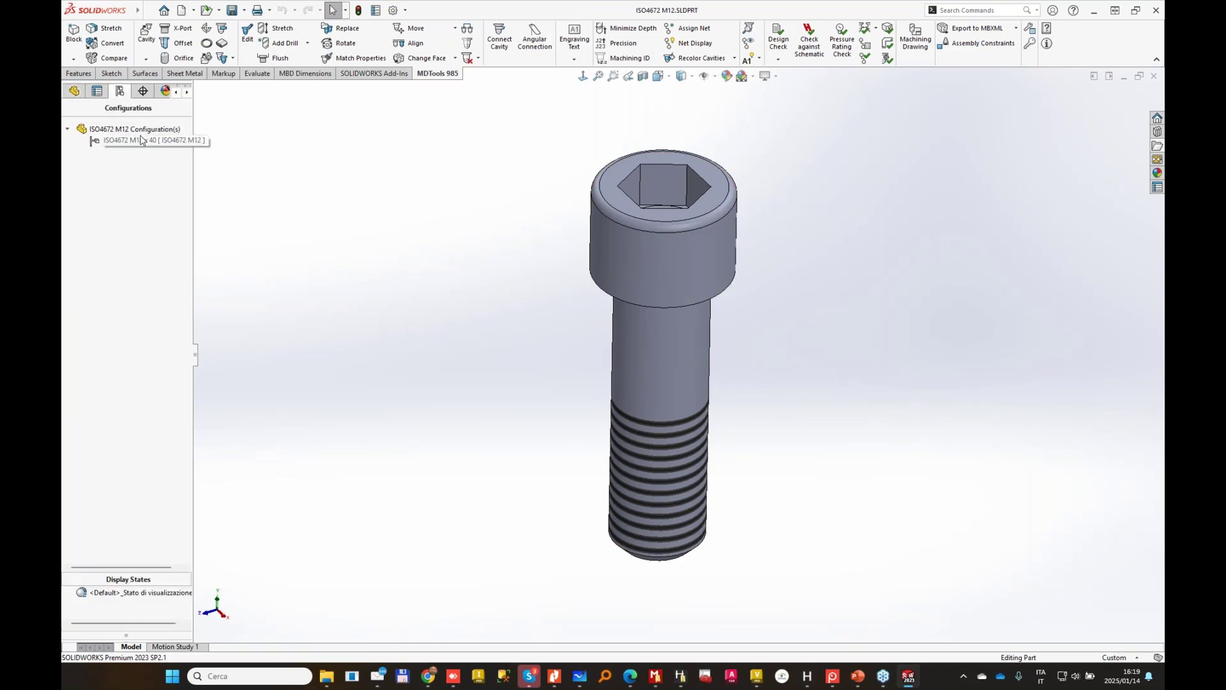
{"action": "left_click", "coordinate": [75, 92]}
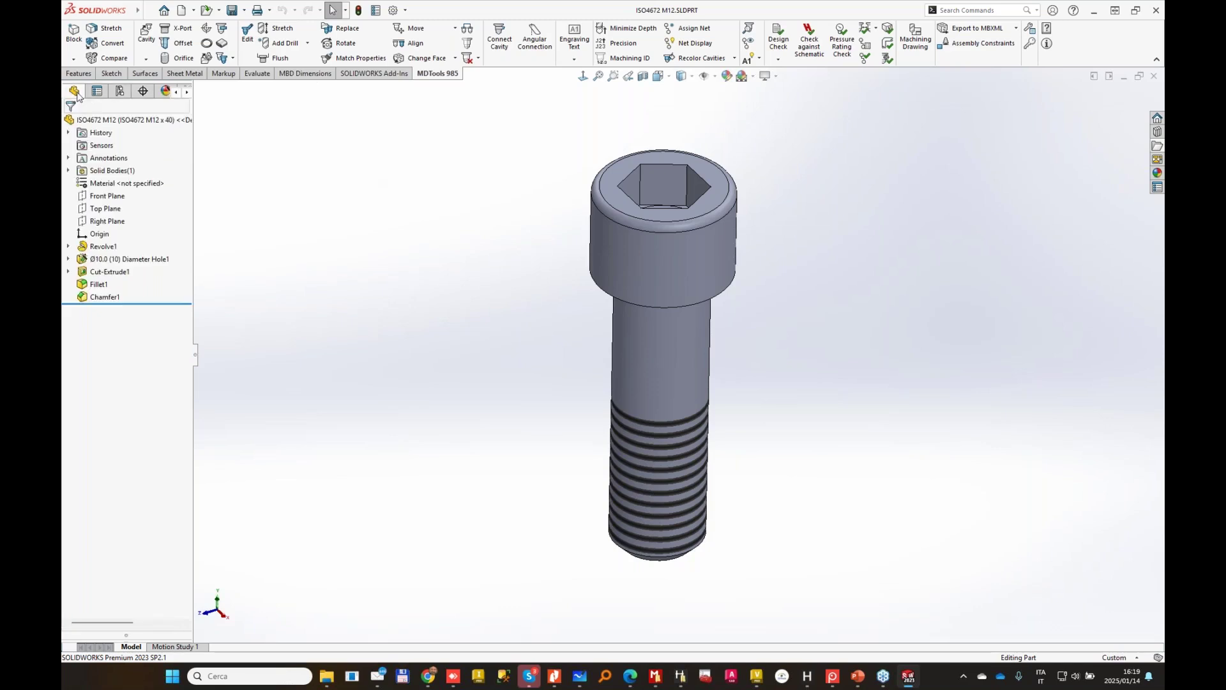
{"action": "left_click", "coordinate": [68, 246]}
{"action": "left_click", "coordinate": [114, 260]}
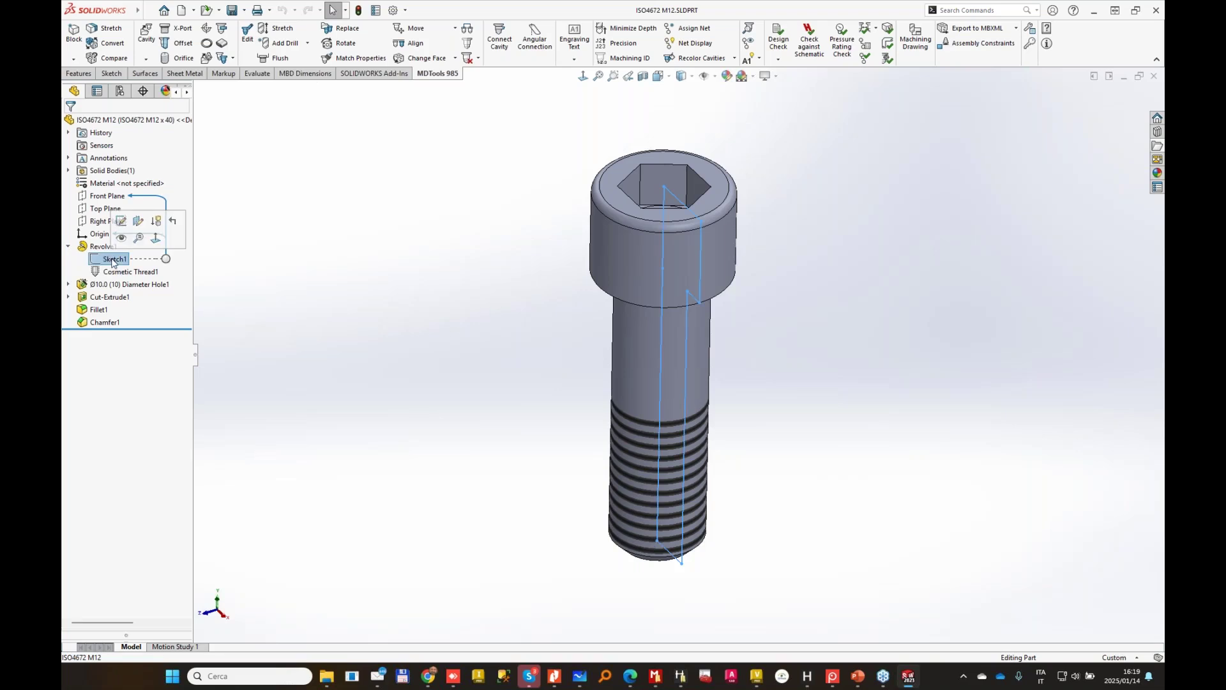
{"action": "double_click", "coordinate": [120, 260]}
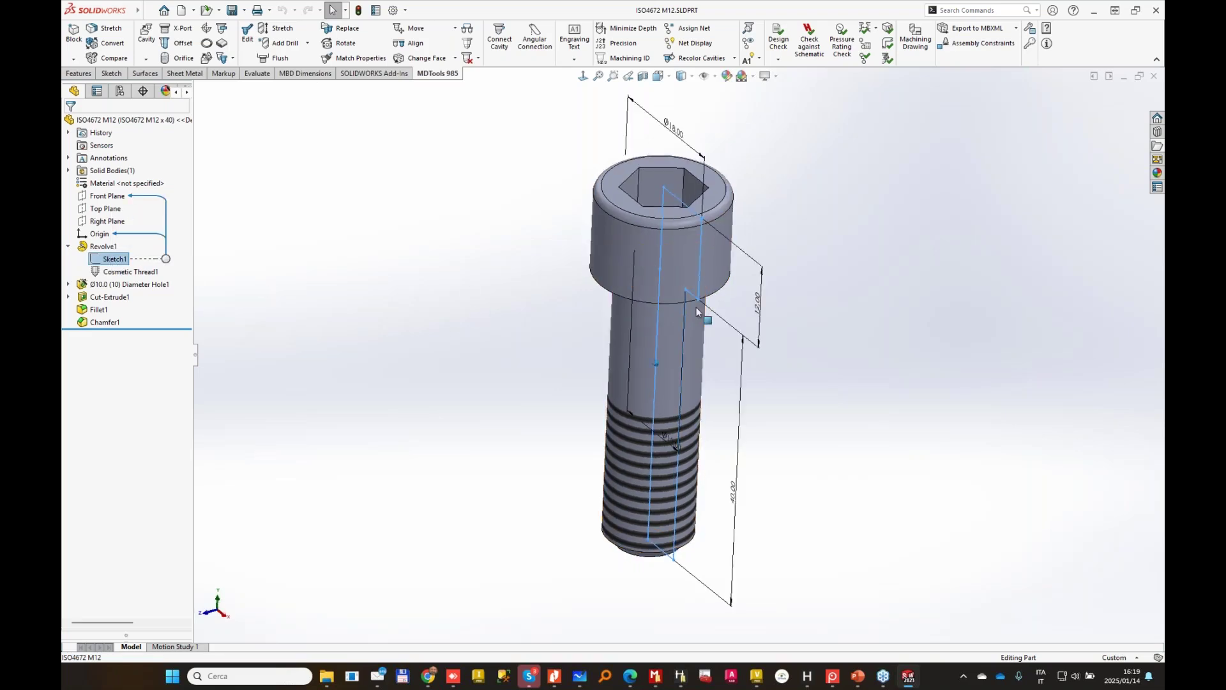
{"action": "key", "text": "ctrl+8"}
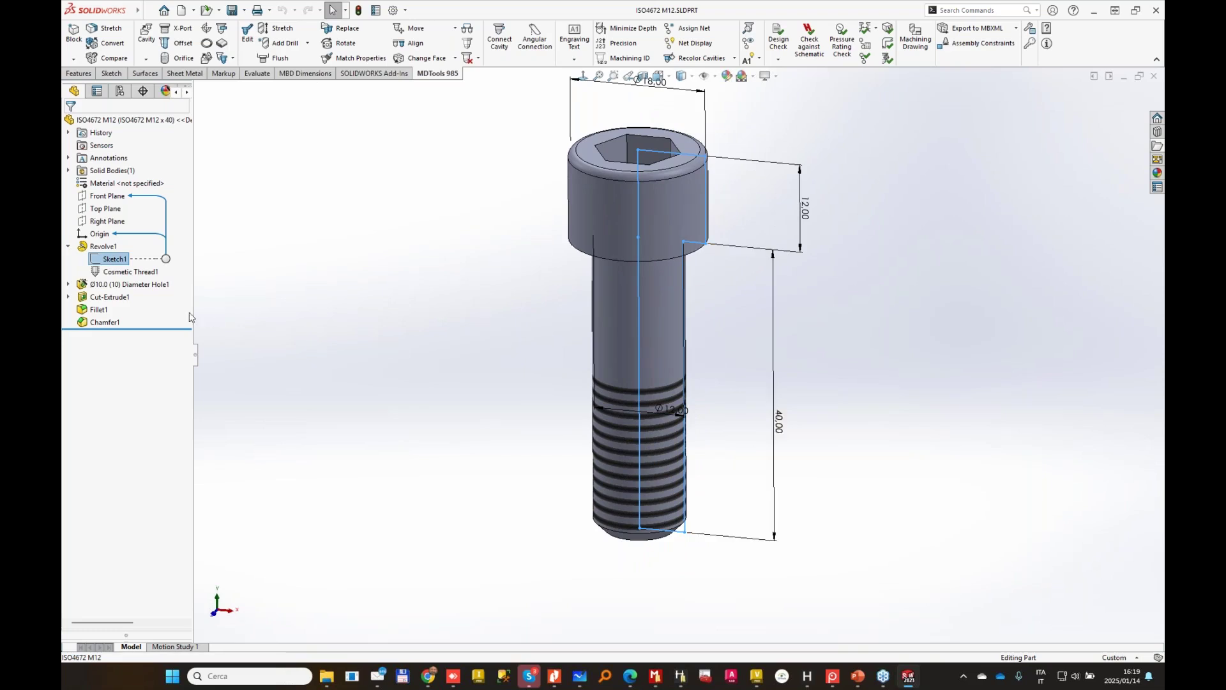
Open the configuration table for the bolt's shank length dimension L of Sketch1.
{"action": "right_click", "coordinate": [777, 425]}
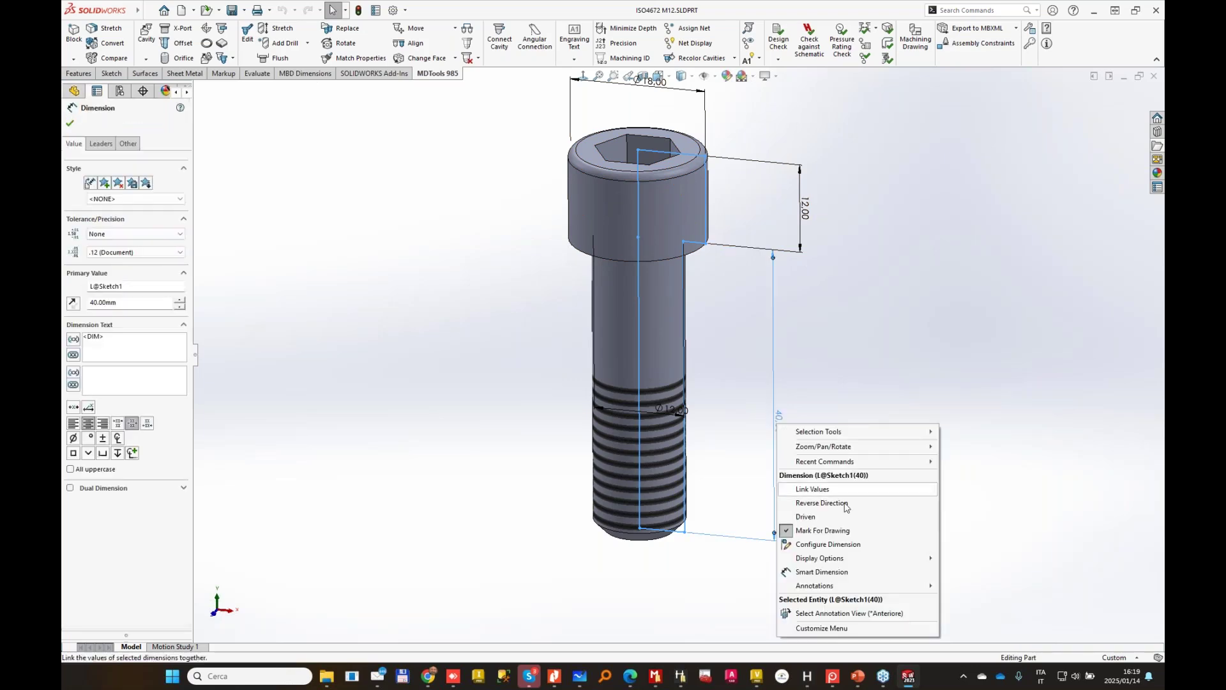
{"action": "left_click", "coordinate": [826, 544]}
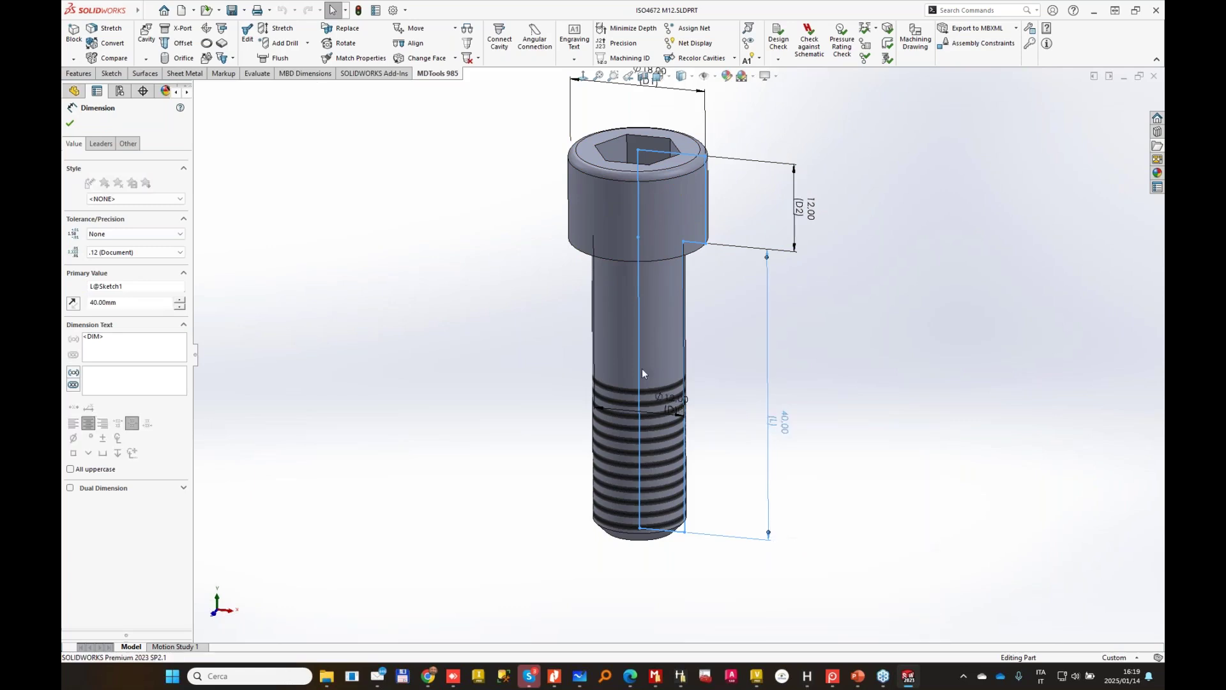
{"action": "left_click_drag", "start_coordinate": [518, 88], "coordinate": [748, 128]}
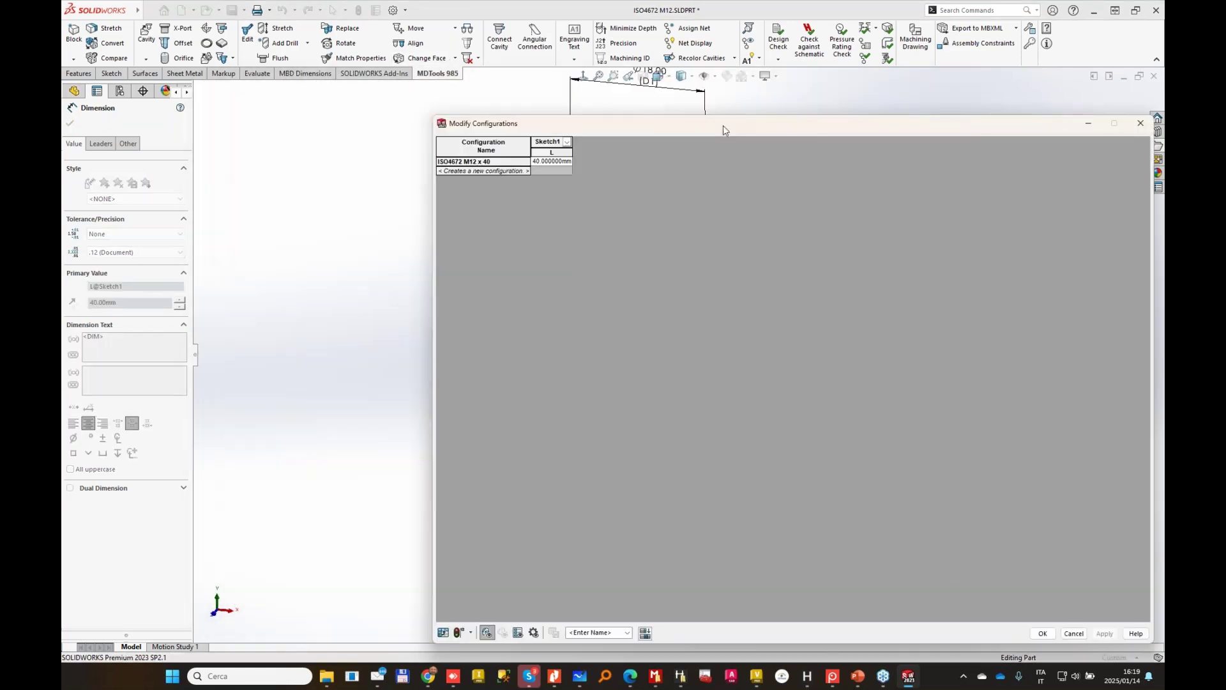
{"action": "left_click_drag", "start_coordinate": [600, 127], "coordinate": [470, 108]}
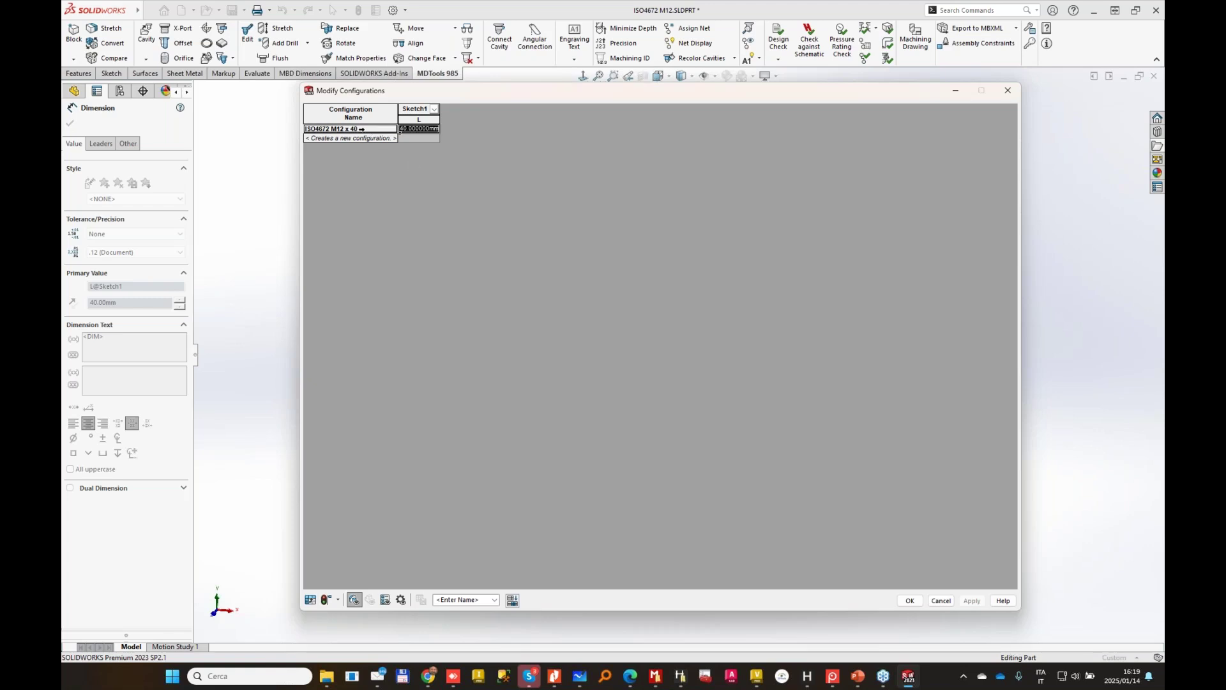
{"action": "right_click", "coordinate": [357, 129]}
{"action": "left_click", "coordinate": [389, 137]}
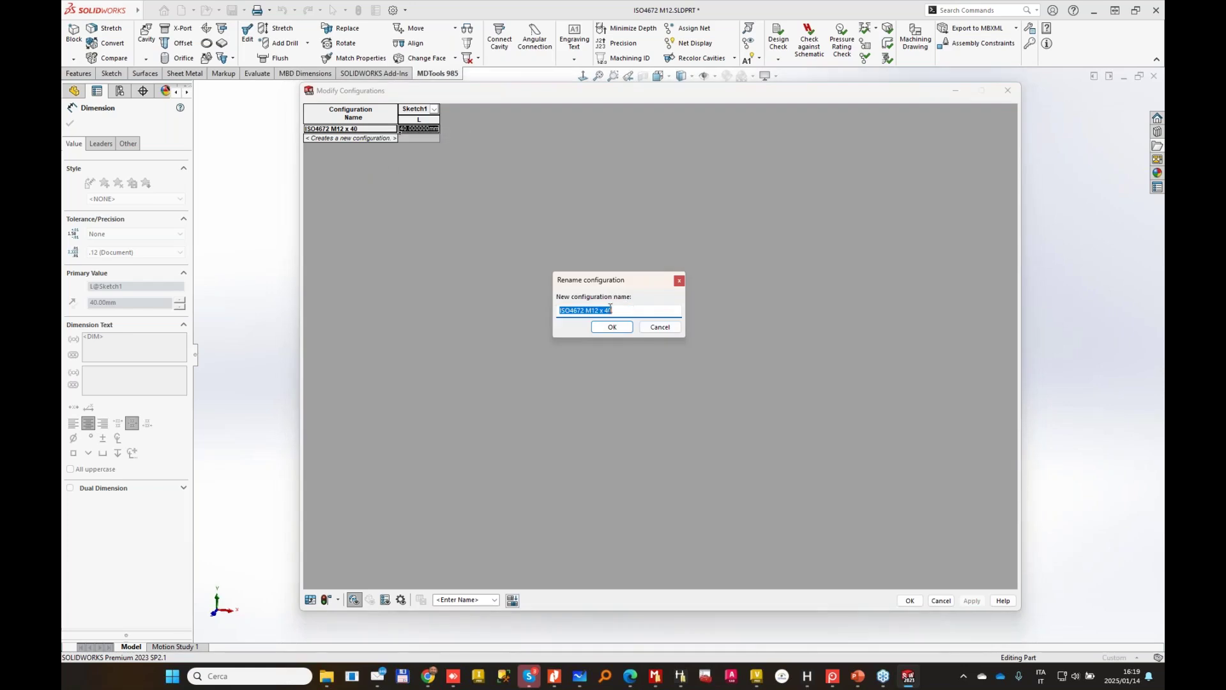
{"action": "left_click_drag", "start_coordinate": [603, 312], "coordinate": [535, 309]}
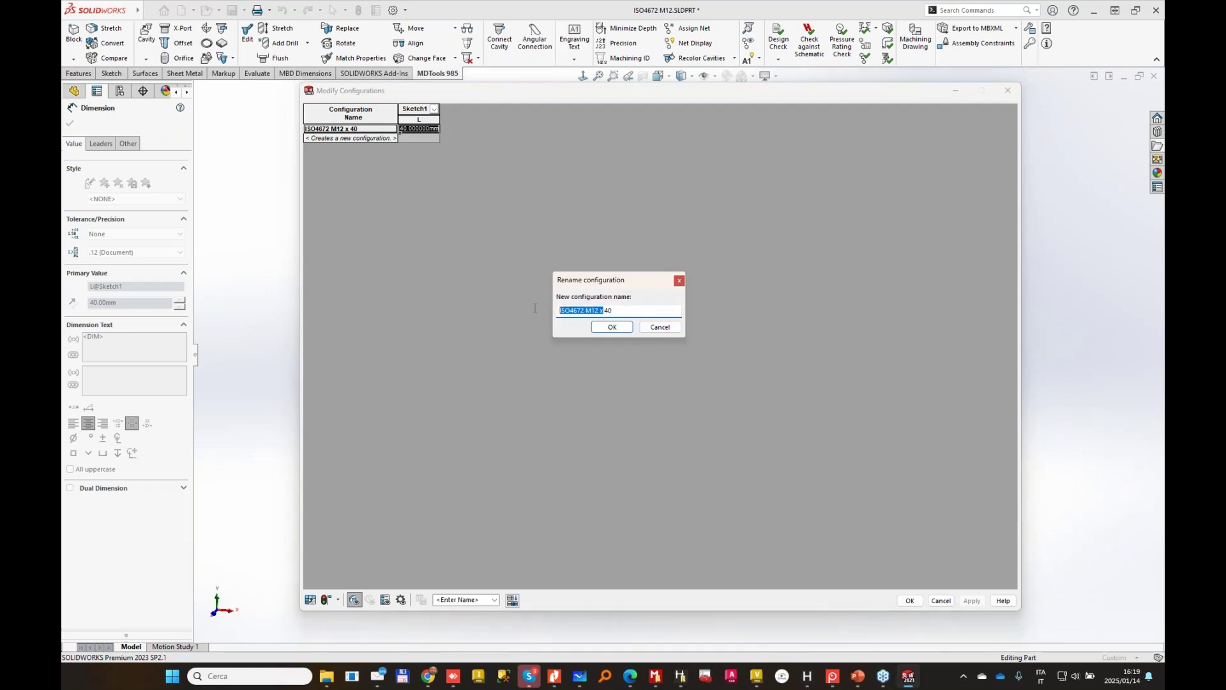
{"action": "left_click", "coordinate": [621, 329]}
Add a configuration named ISO4672 M12 x 50 and set its length L to 50 mm.
{"action": "left_click", "coordinate": [379, 138]}
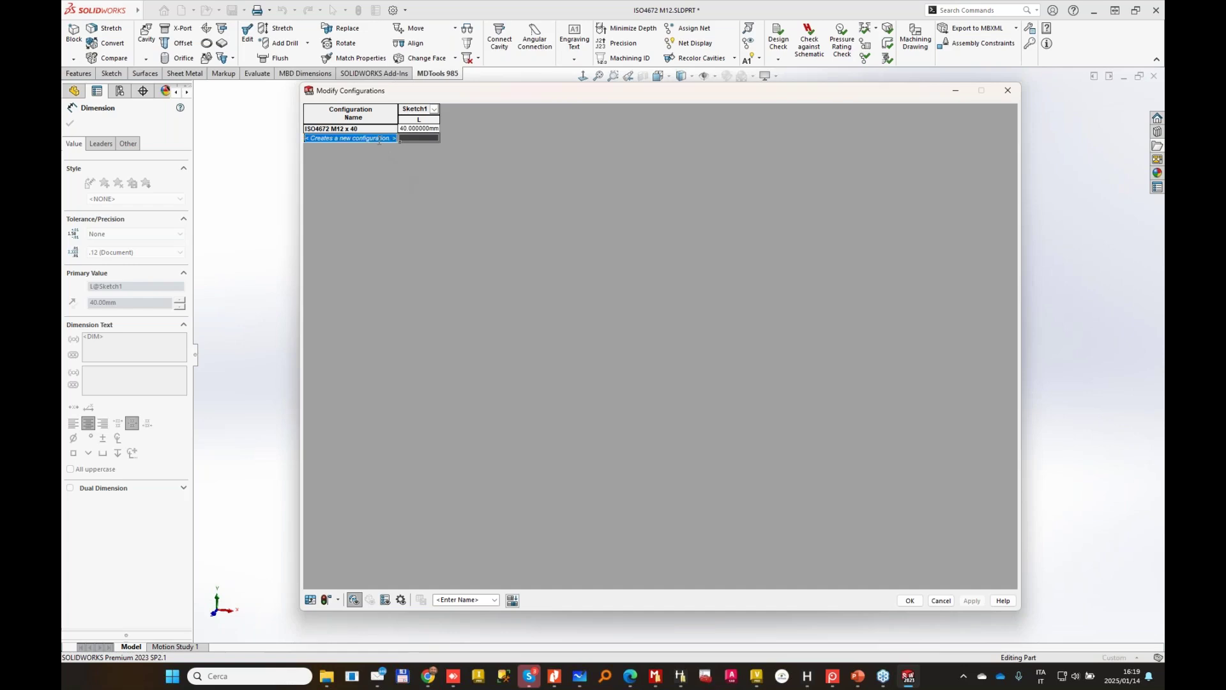
{"action": "key", "text": "Caps_Lock"}
{"action": "type", "text": "ISO46"}
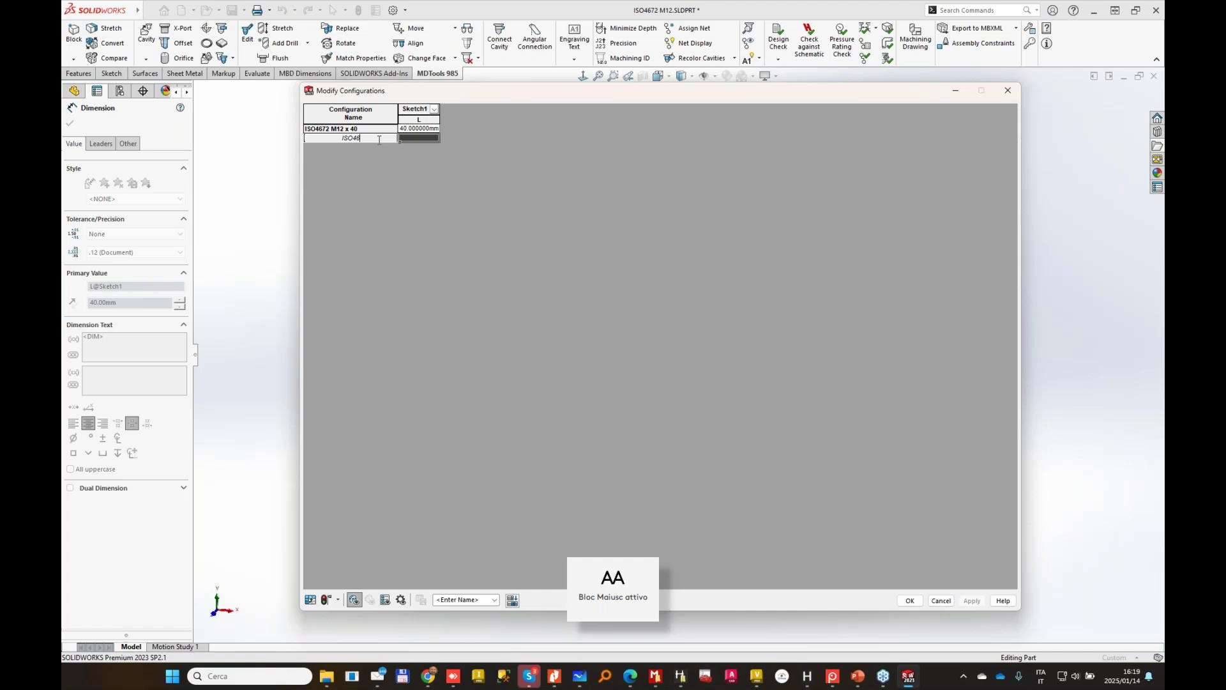
{"action": "type", "text": "72 M12"}
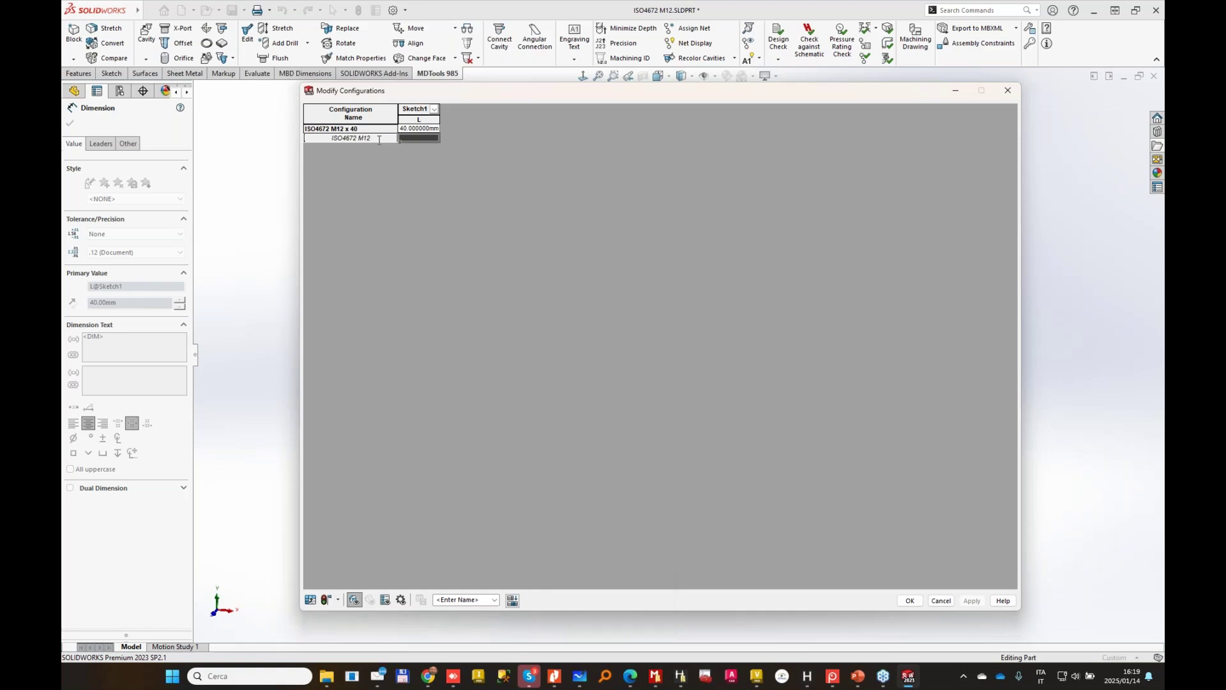
{"action": "type", "text": " X 50"}
{"action": "key", "text": "Tab"}
{"action": "key", "text": "Caps_Lock"}
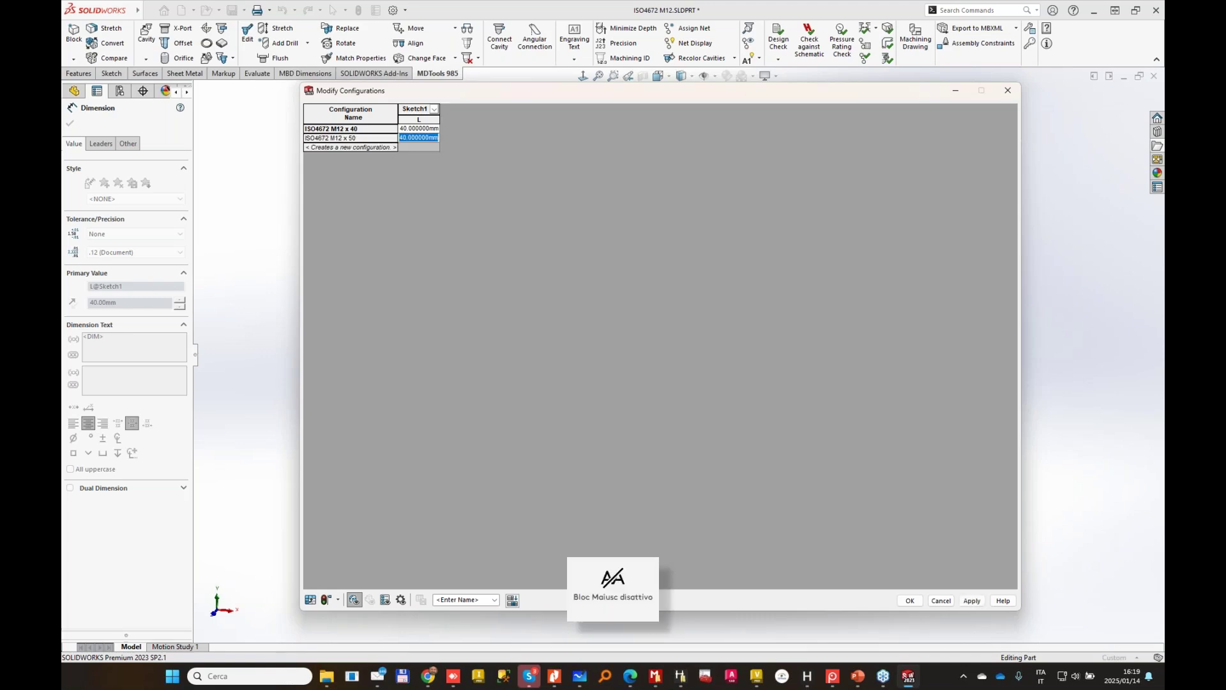
{"action": "key", "text": "BackSpace"}
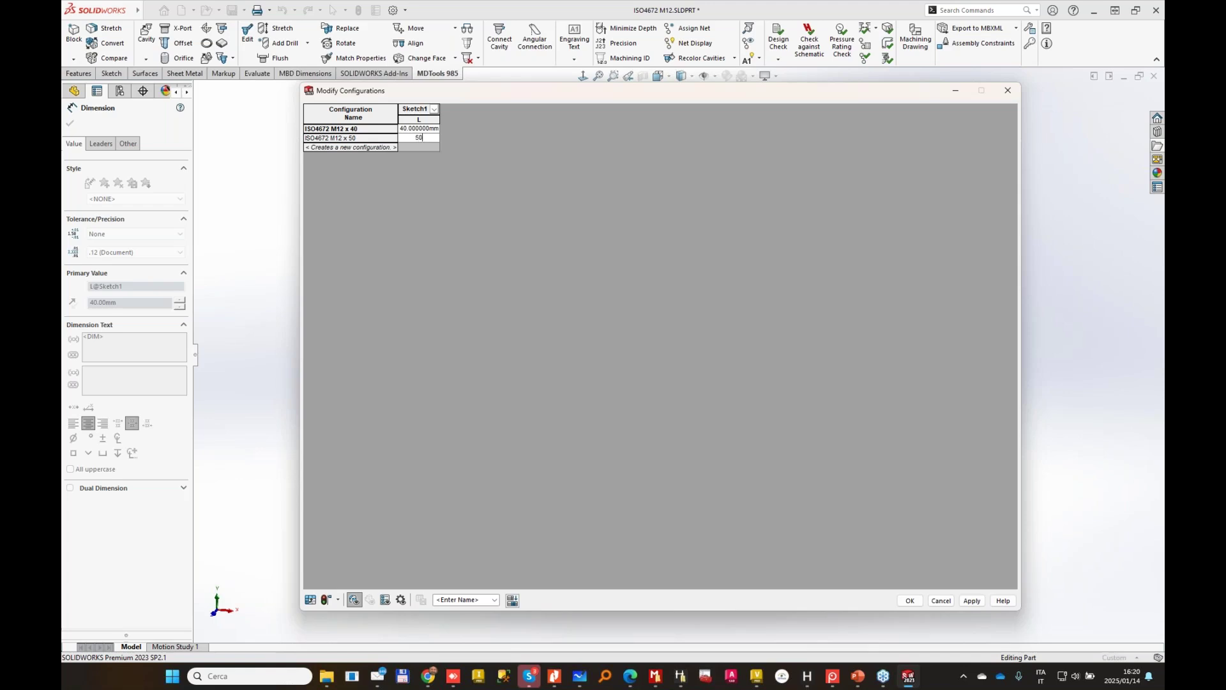
Add a configuration named ISO4672 M12 x 60 and set its length L to 60 mm.
{"action": "left_click", "coordinate": [319, 147]}
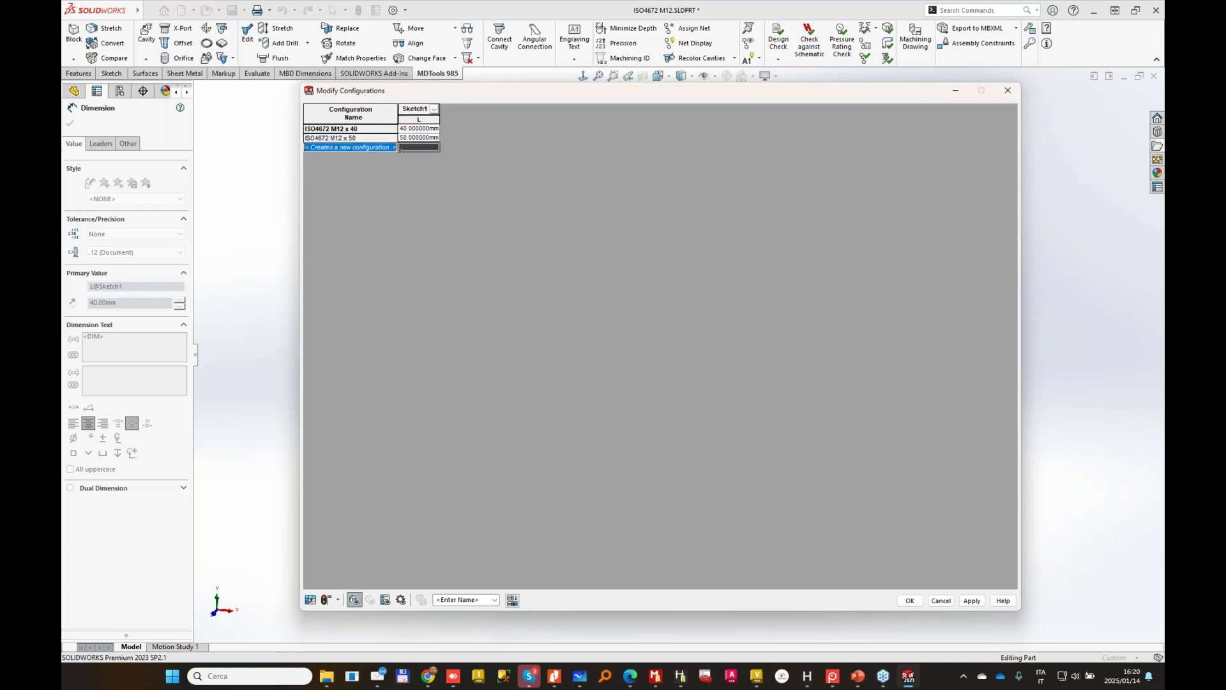
{"action": "type", "text": "iso"}
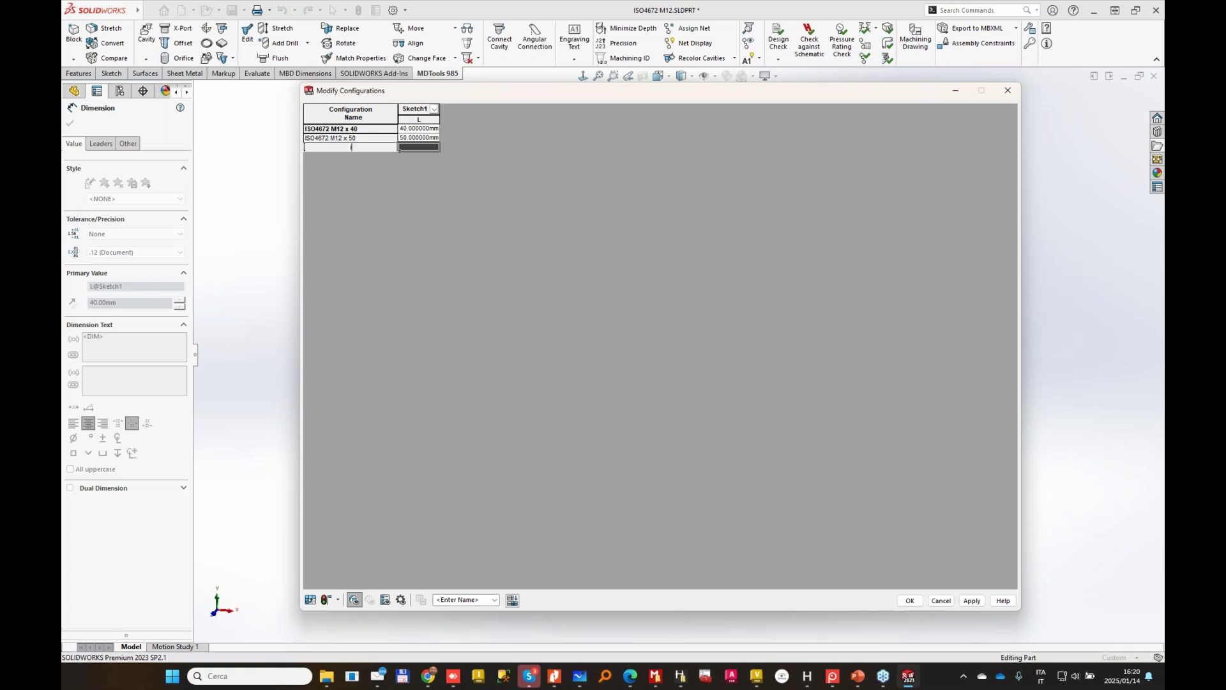
{"action": "key", "text": "Caps_Lock"}
{"action": "type", "text": "ISO4"}
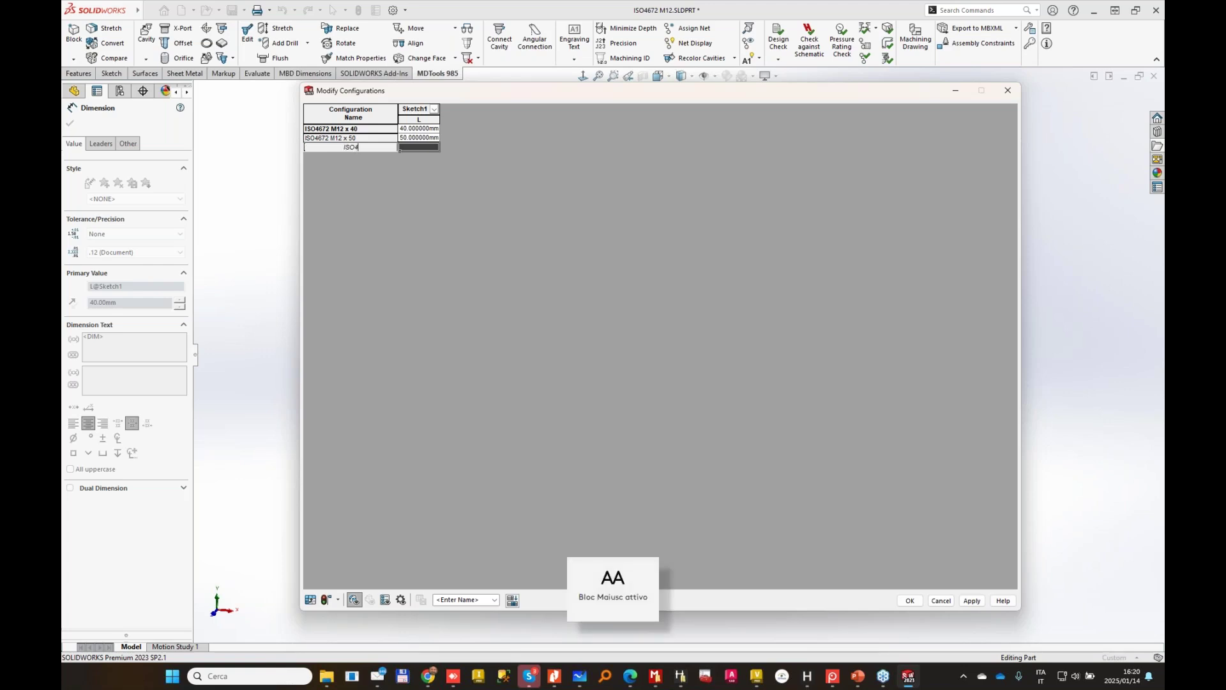
{"action": "type", "text": "672 M12"}
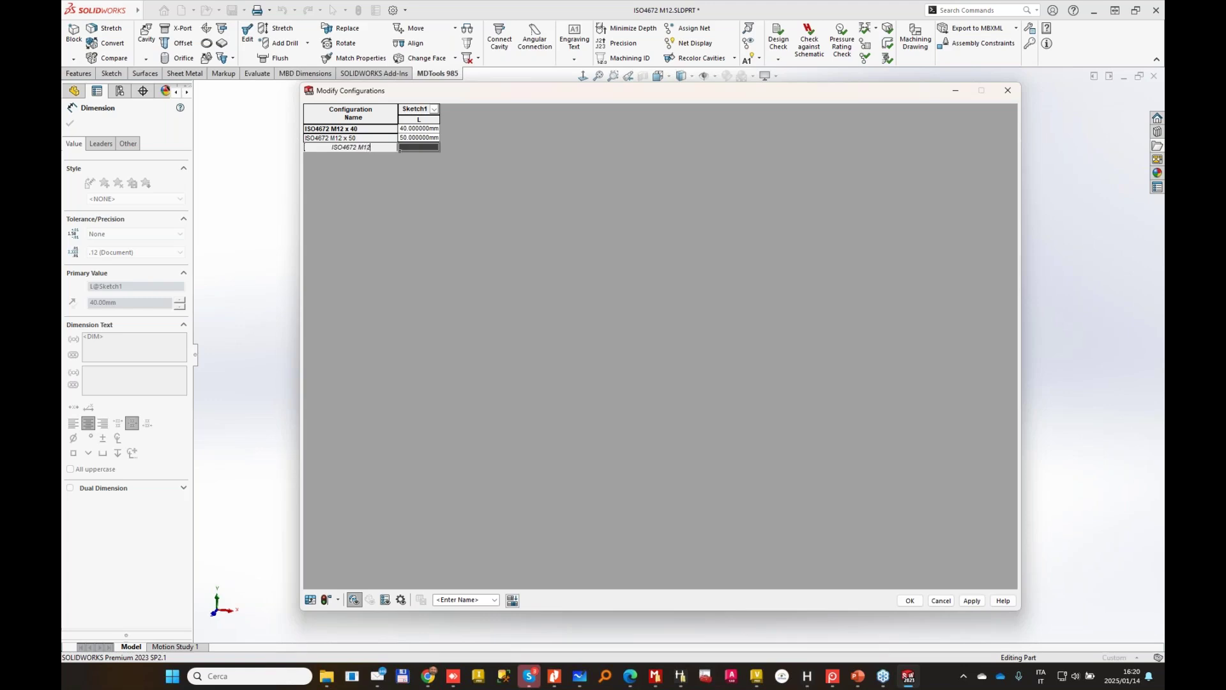
{"action": "type", "text": " x 60"}
{"action": "key", "text": "Tab"}
{"action": "type", "text": "60"}
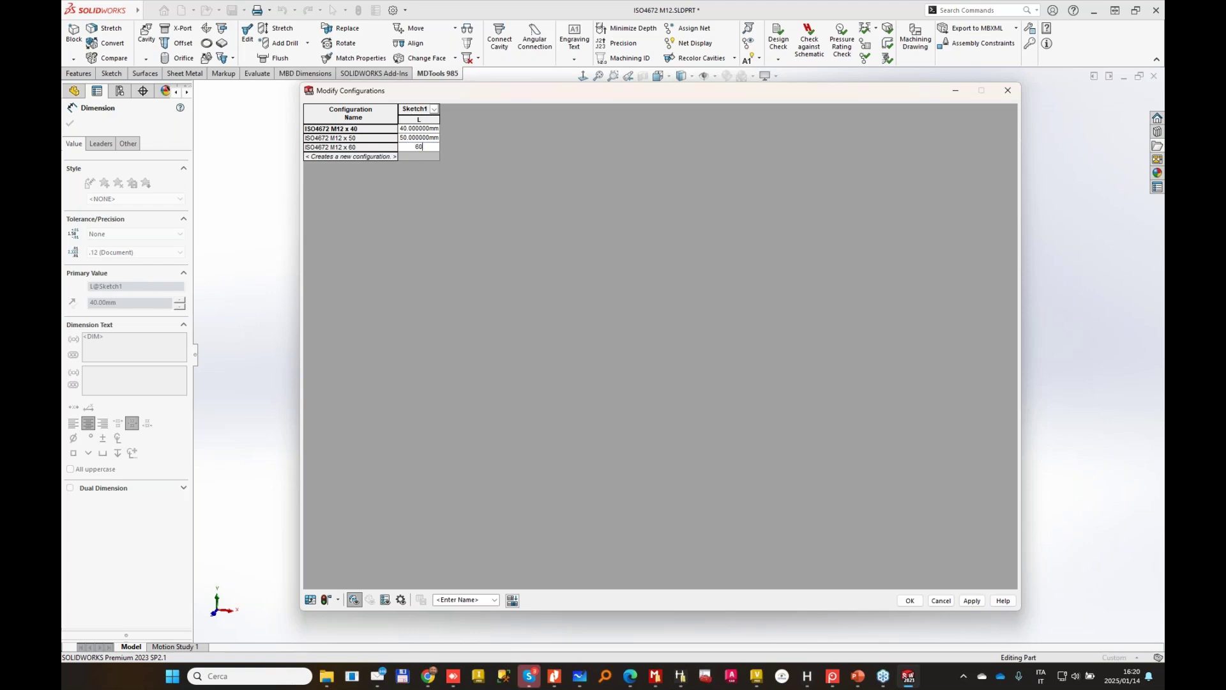
Add a configuration named ISO4672 M12 x 70 and set its length L to 70 mm.
{"action": "left_click", "coordinate": [371, 156]}
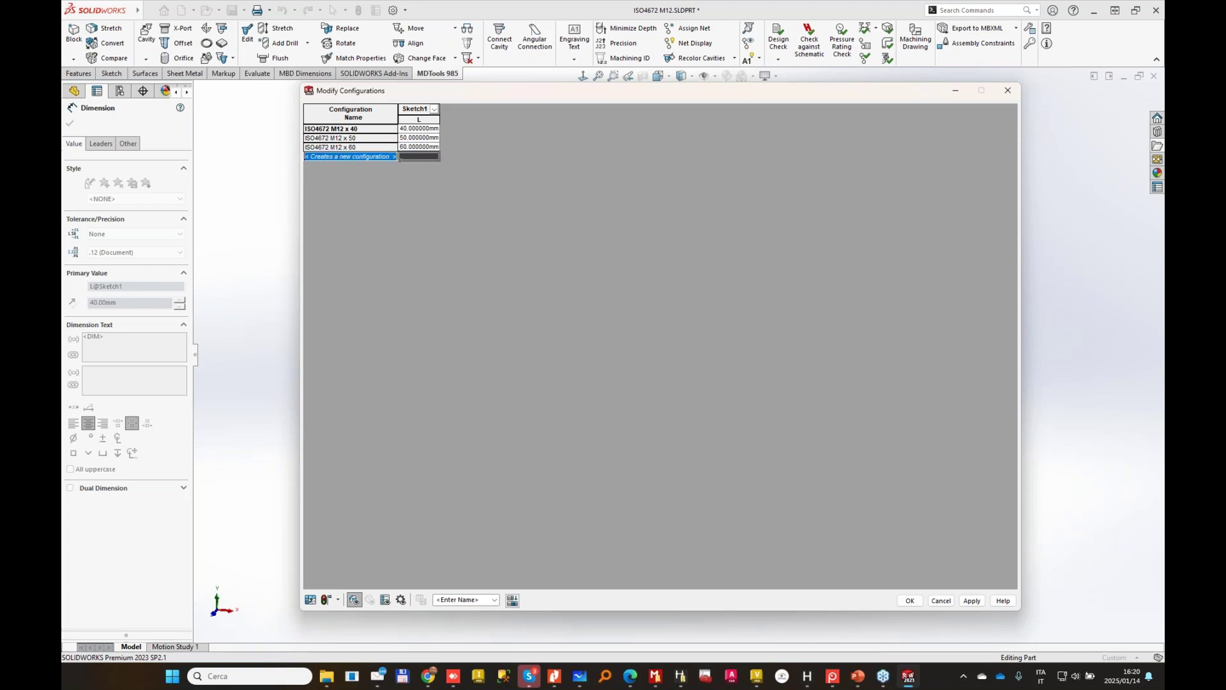
{"action": "type", "text": "ISO"}
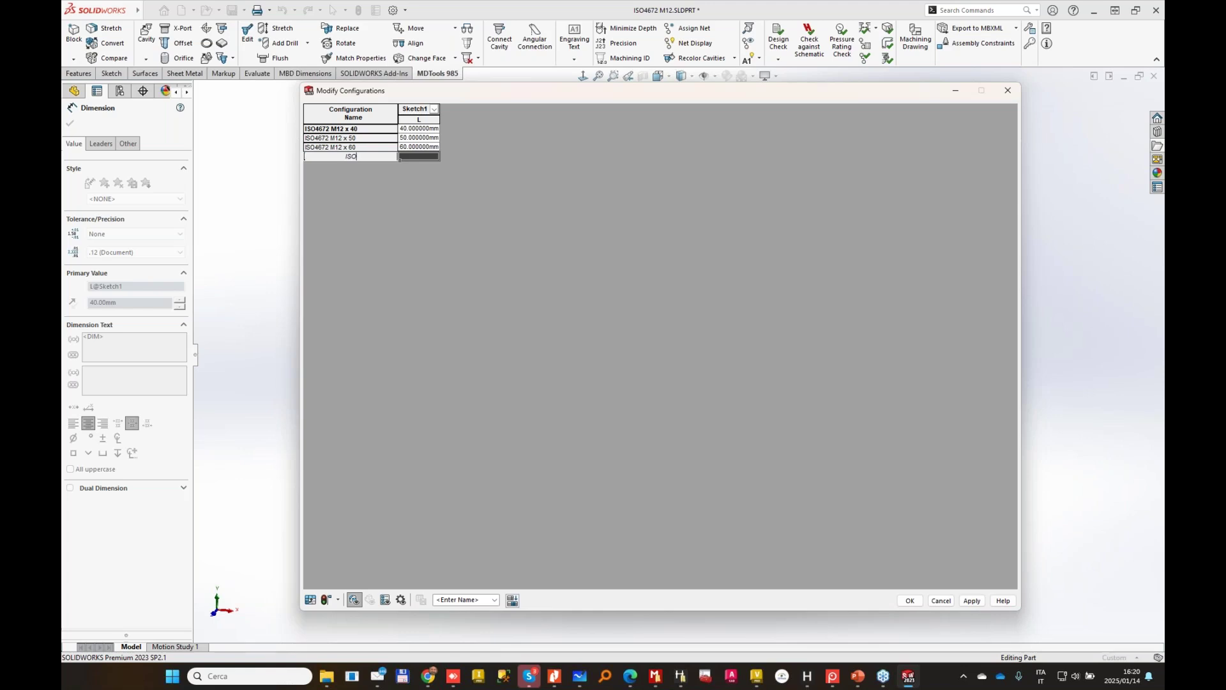
{"action": "type", "text": "4672"}
{"action": "key", "text": "Caps_Lock"}
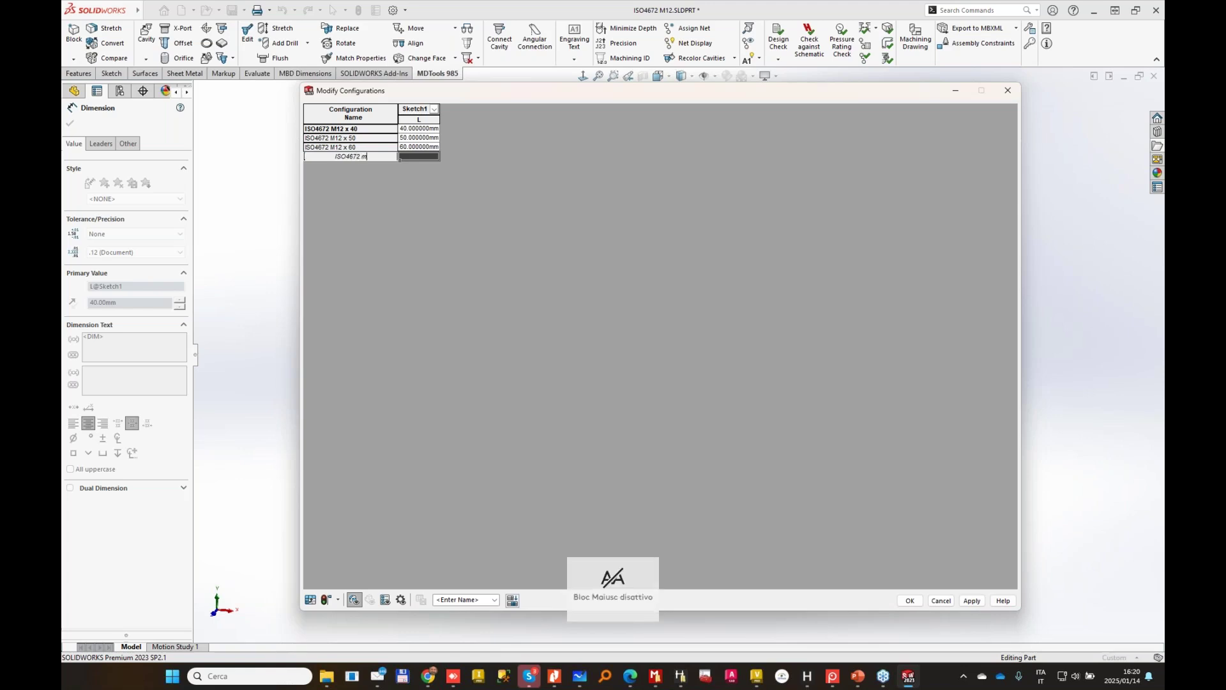
{"action": "type", "text": "M12"}
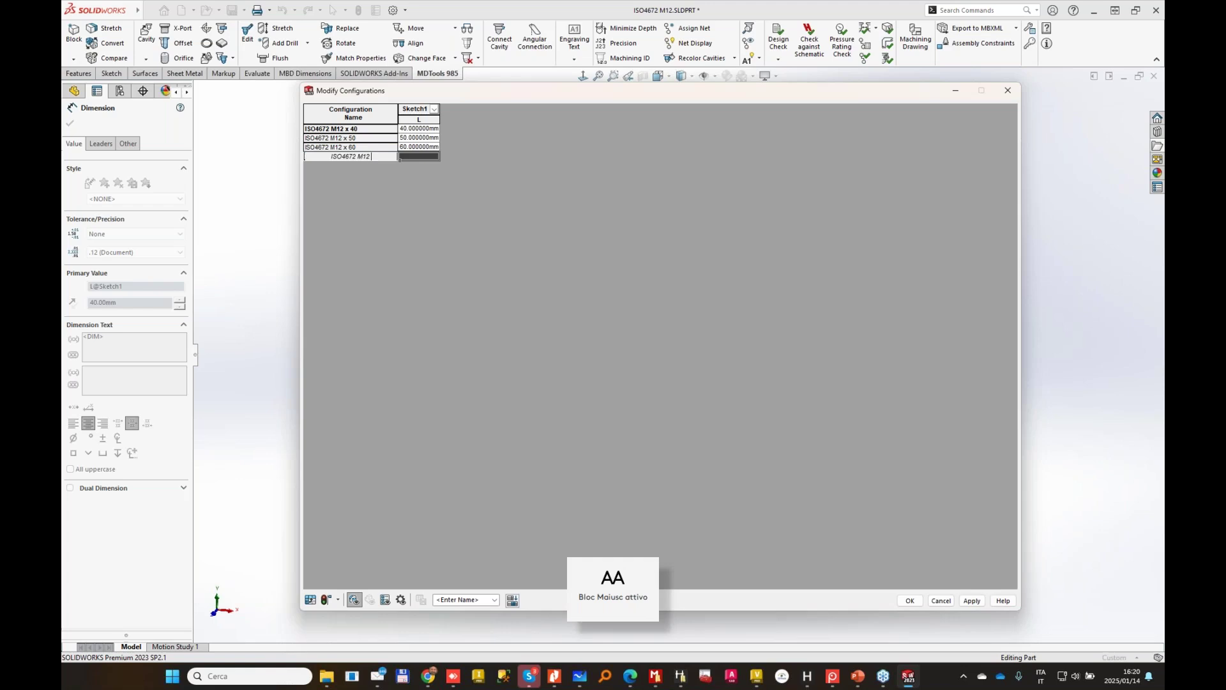
{"action": "type", "text": " x 7"}
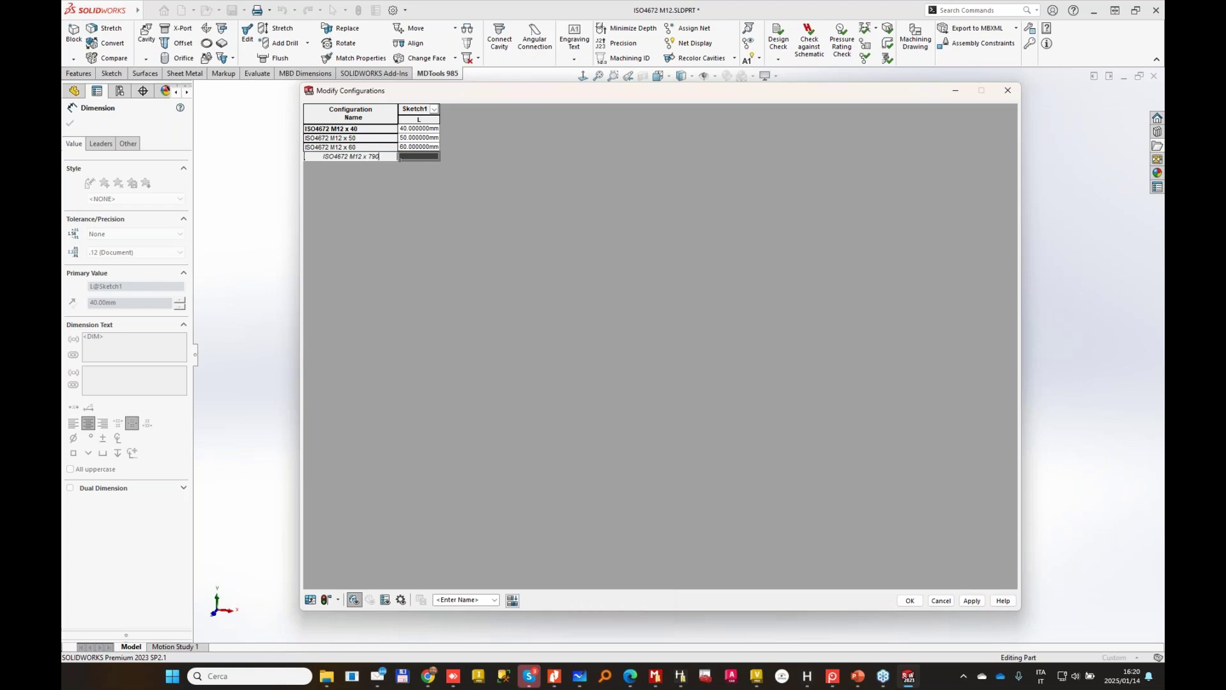
{"action": "type", "text": "0"}
{"action": "key", "text": "Tab"}
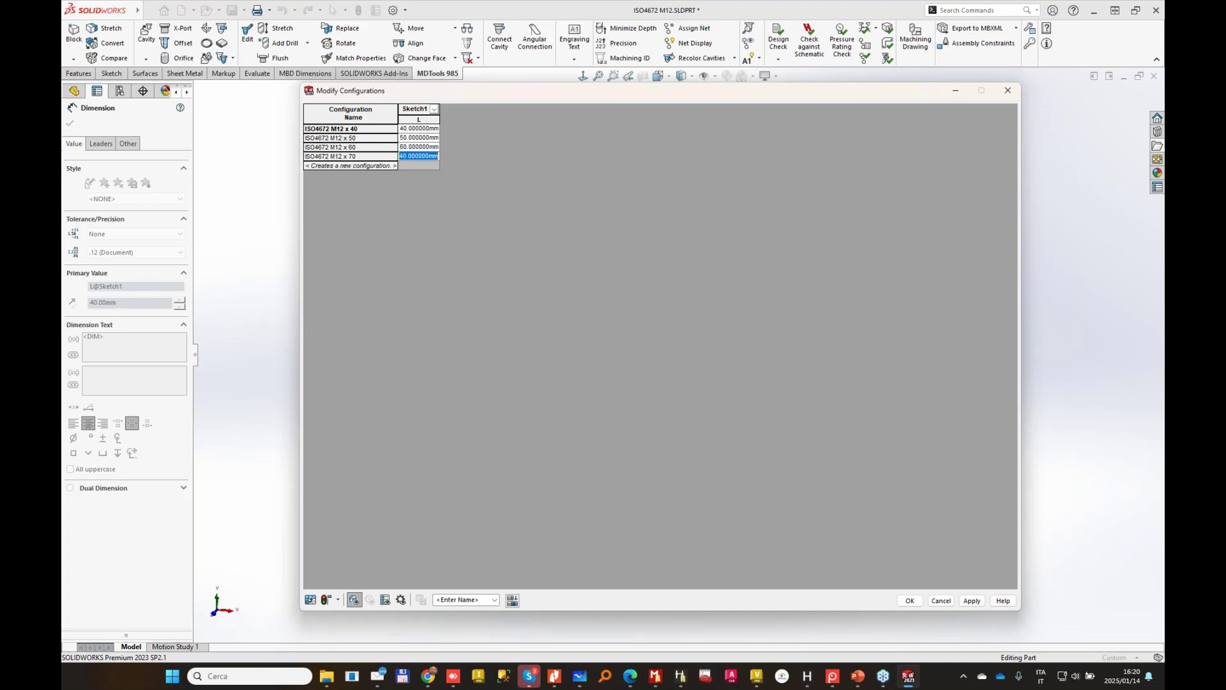
{"action": "type", "text": "70"}
{"action": "key", "text": "Up"}
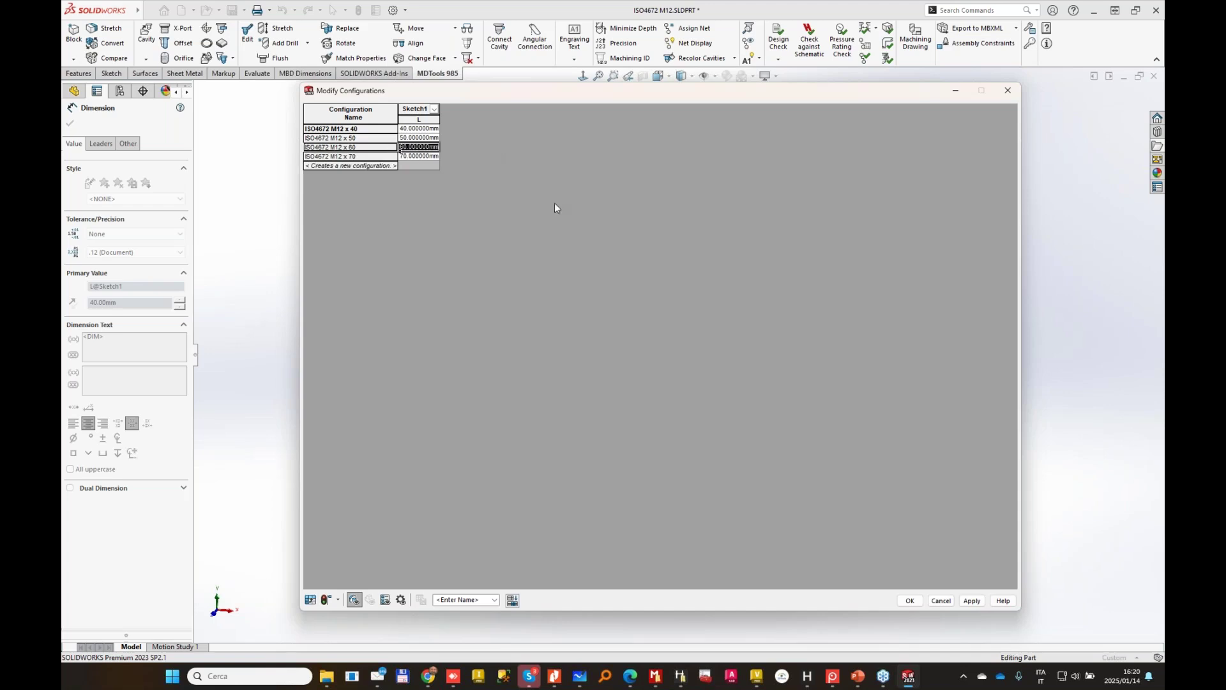
Save the configuration table under the name ISO4672 M12, apply the new configurations and close the table.
{"action": "left_click", "coordinate": [462, 599]}
{"action": "type", "text": "ISO4672 M12"}
{"action": "left_click", "coordinate": [421, 600]}
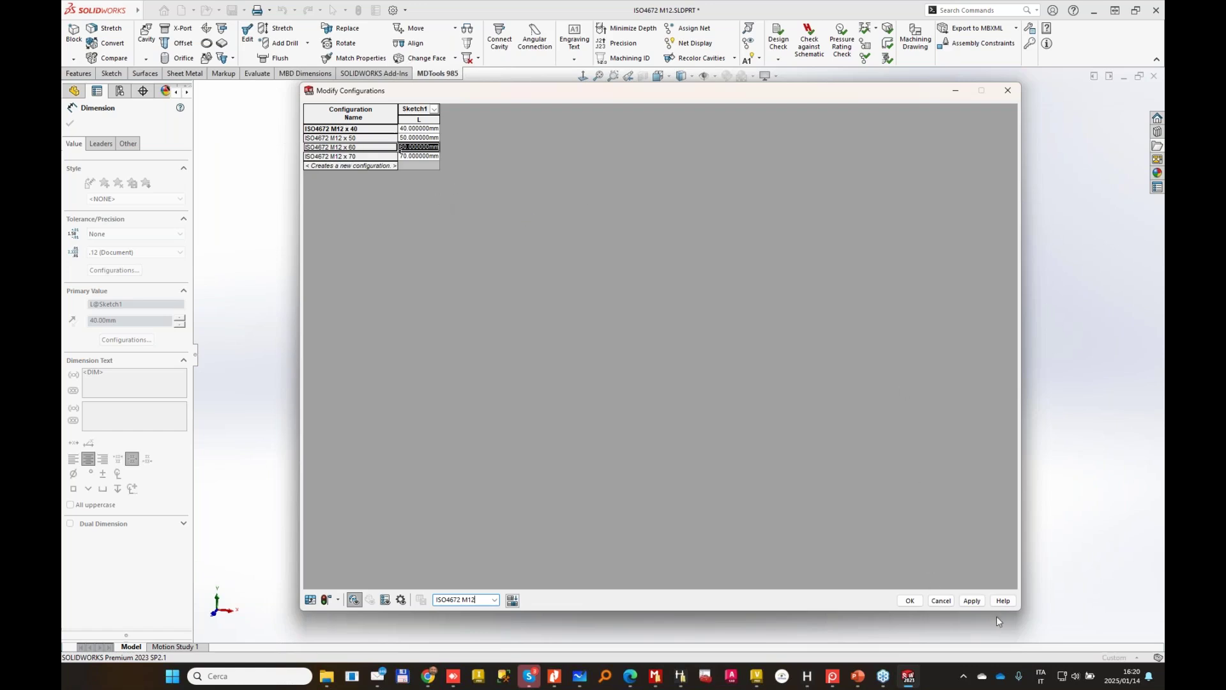
{"action": "left_click", "coordinate": [975, 602]}
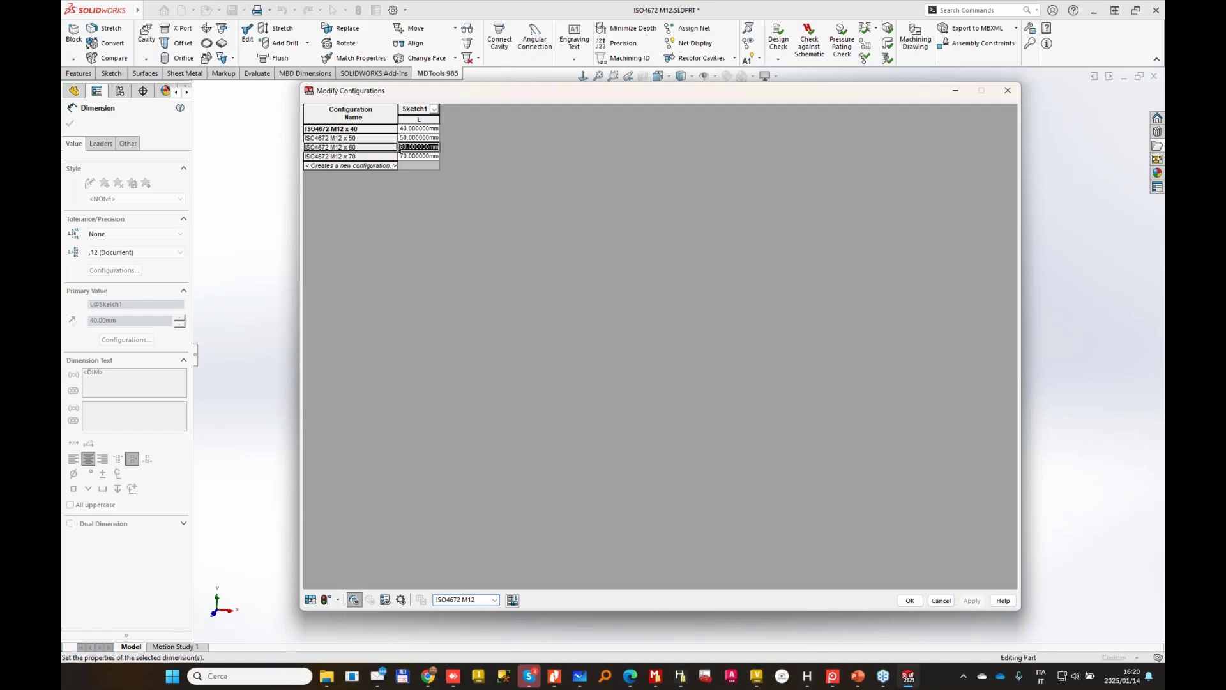
{"action": "left_click", "coordinate": [910, 601]}
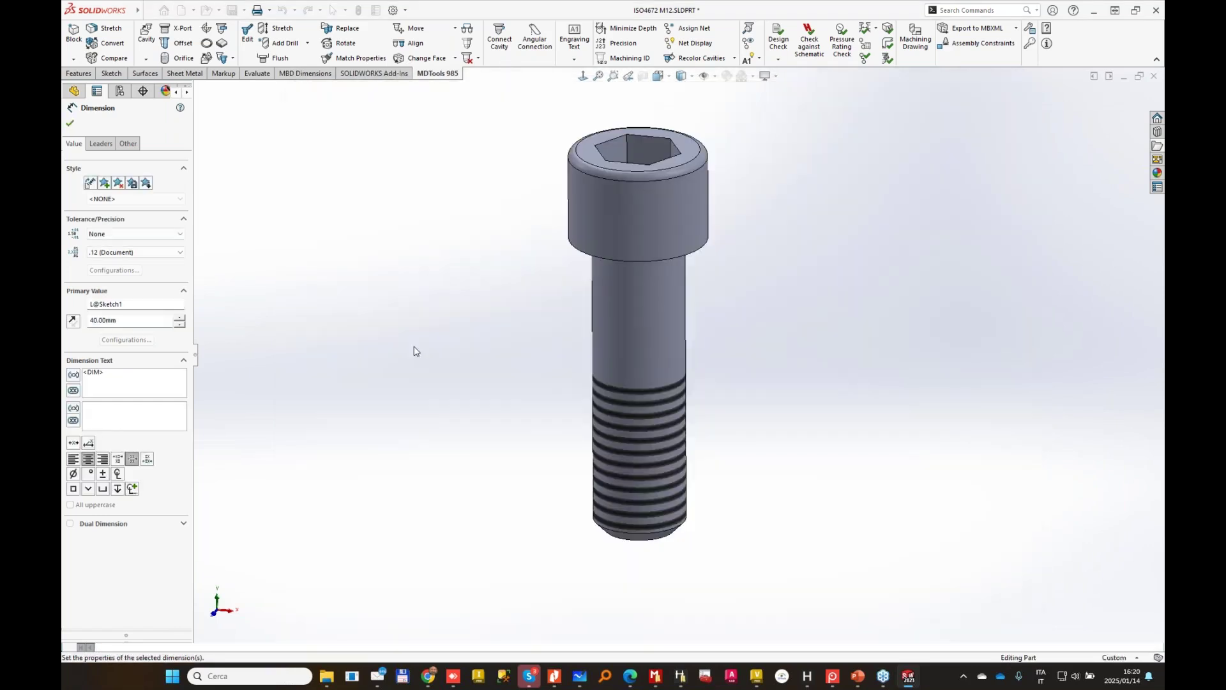
Check the bolt in its x 50, x 60 and x 70 configurations, ending with ISO4672 M12 x 40 active.
{"action": "left_click", "coordinate": [120, 91]}
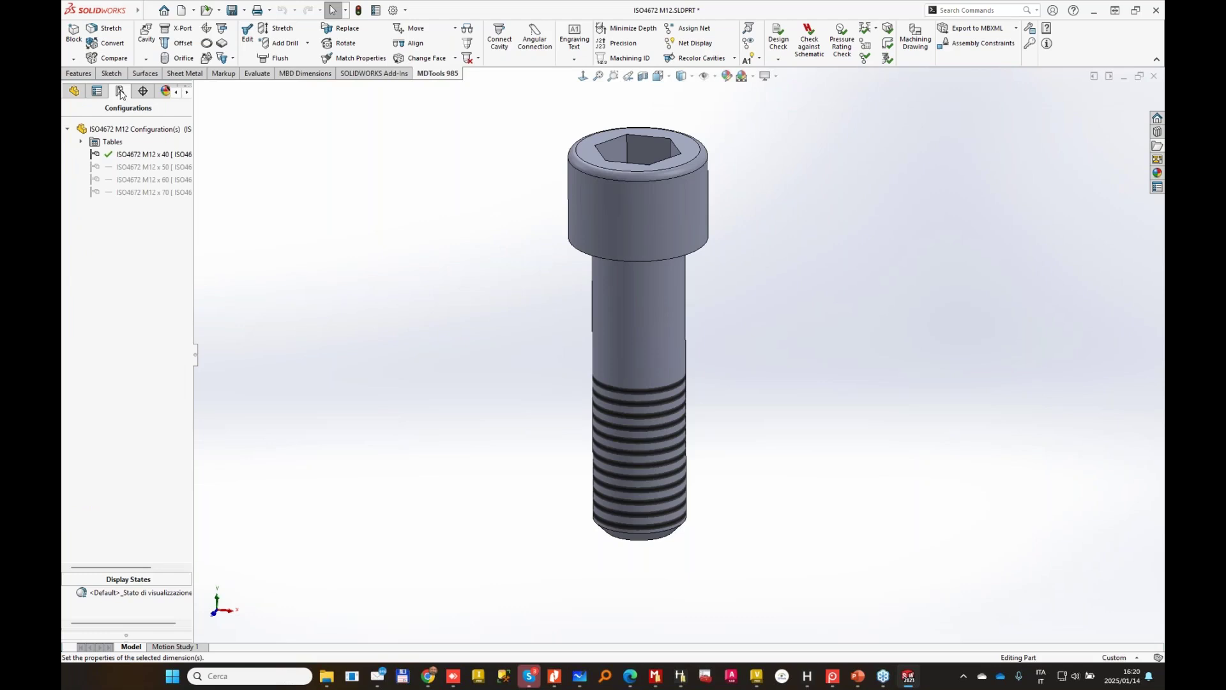
{"action": "left_click", "coordinate": [135, 129]}
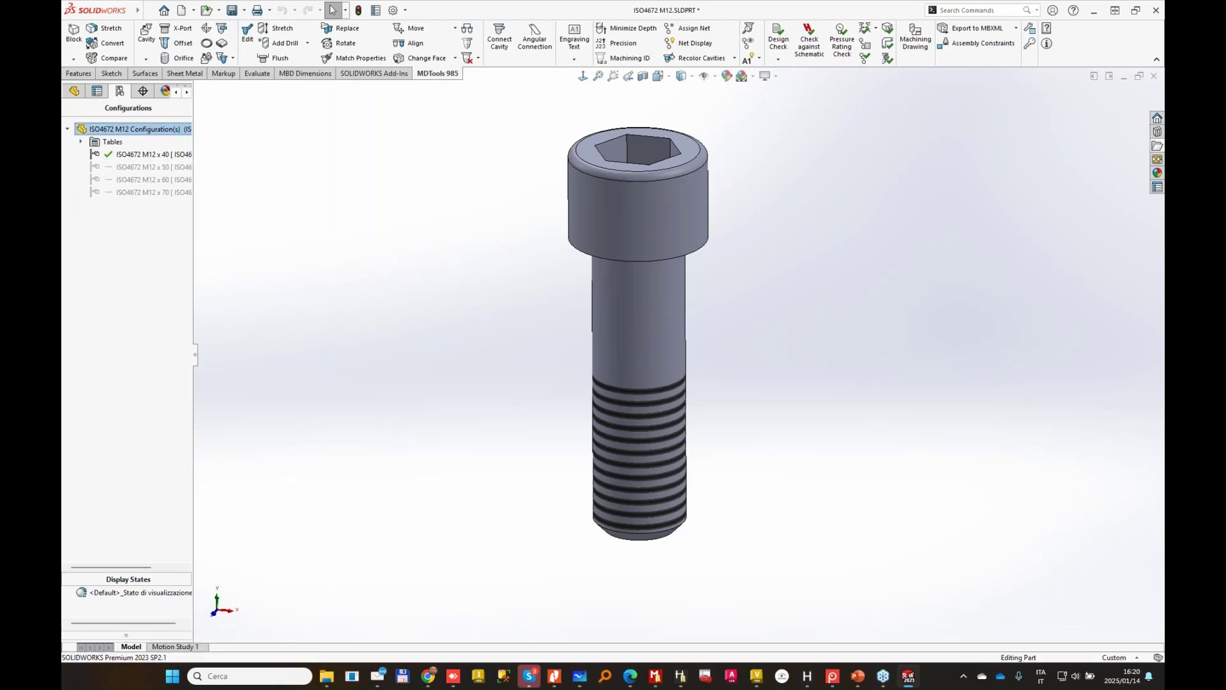
{"action": "double_click", "coordinate": [147, 167]}
{"action": "double_click", "coordinate": [153, 179]}
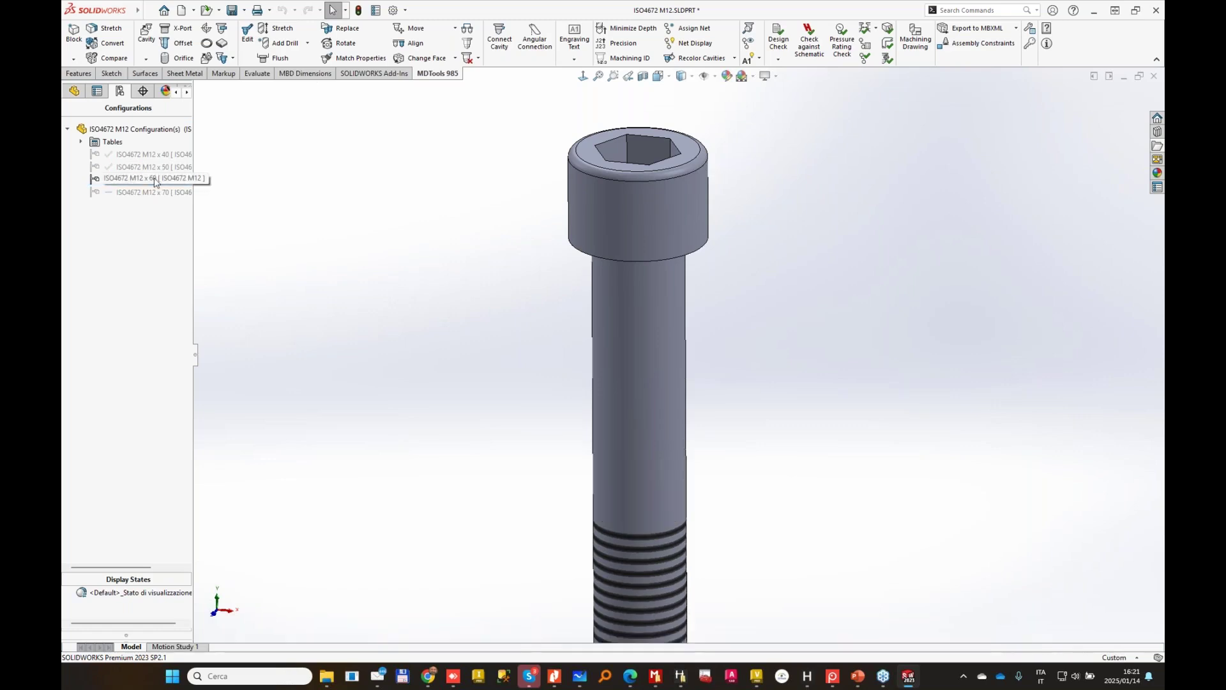
{"action": "double_click", "coordinate": [153, 192]}
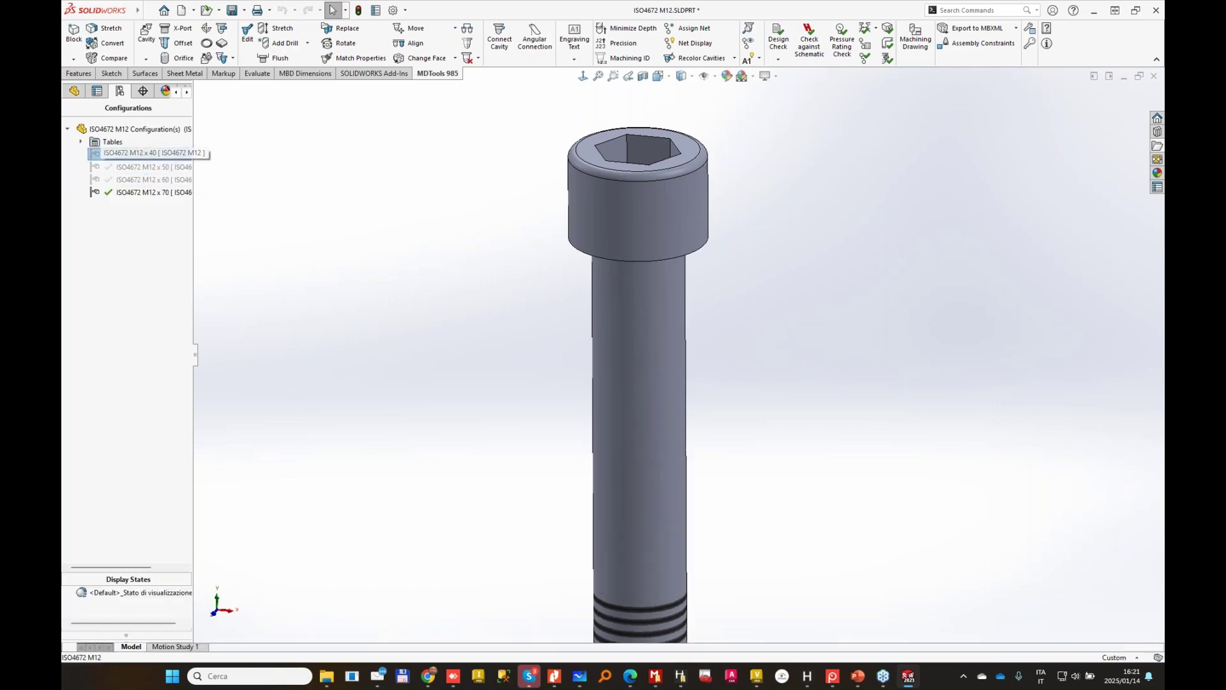
{"action": "double_click", "coordinate": [128, 154]}
Reopen the ISO4672 M12 configuration table, add a configuration named ISO4672 M12 x 80 with length L 80 mm, and apply it.
{"action": "right_click", "coordinate": [119, 143]}
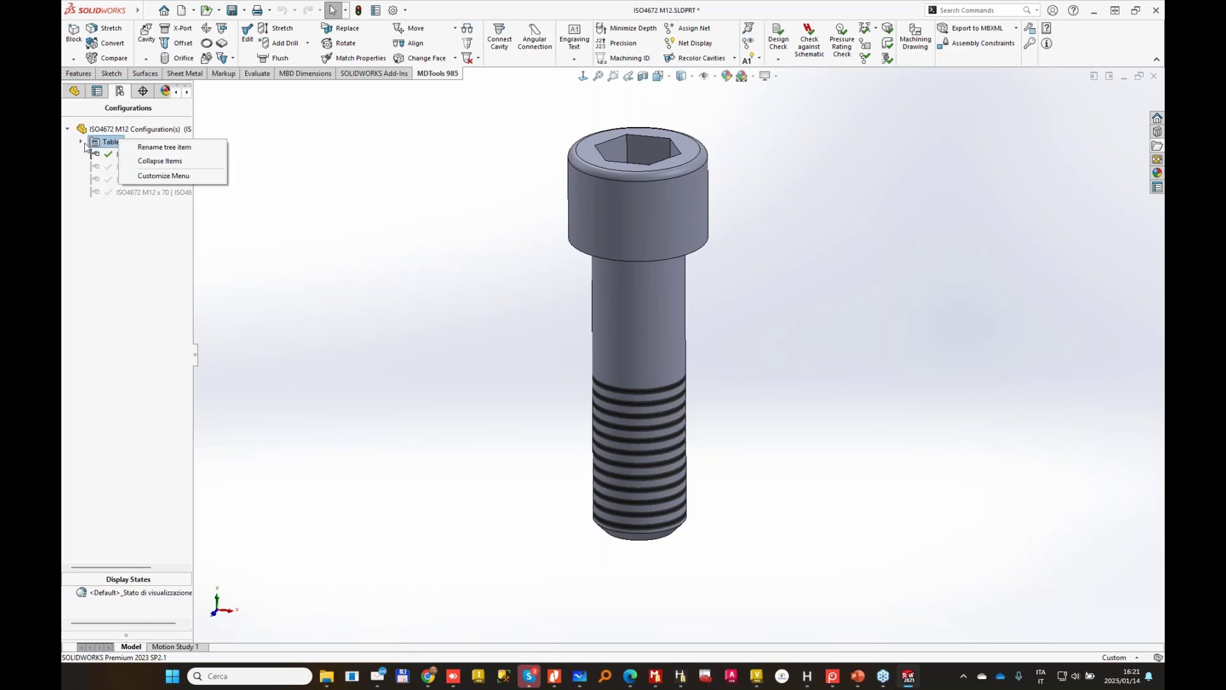
{"action": "left_click", "coordinate": [81, 142]}
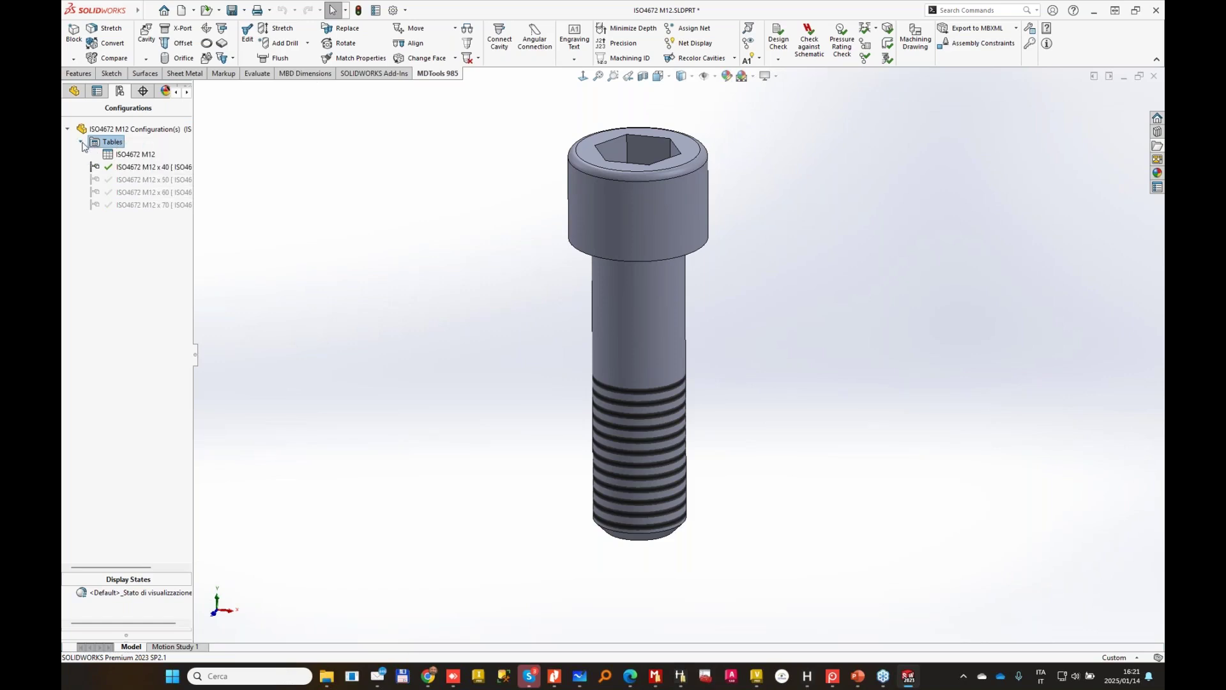
{"action": "right_click", "coordinate": [133, 155]}
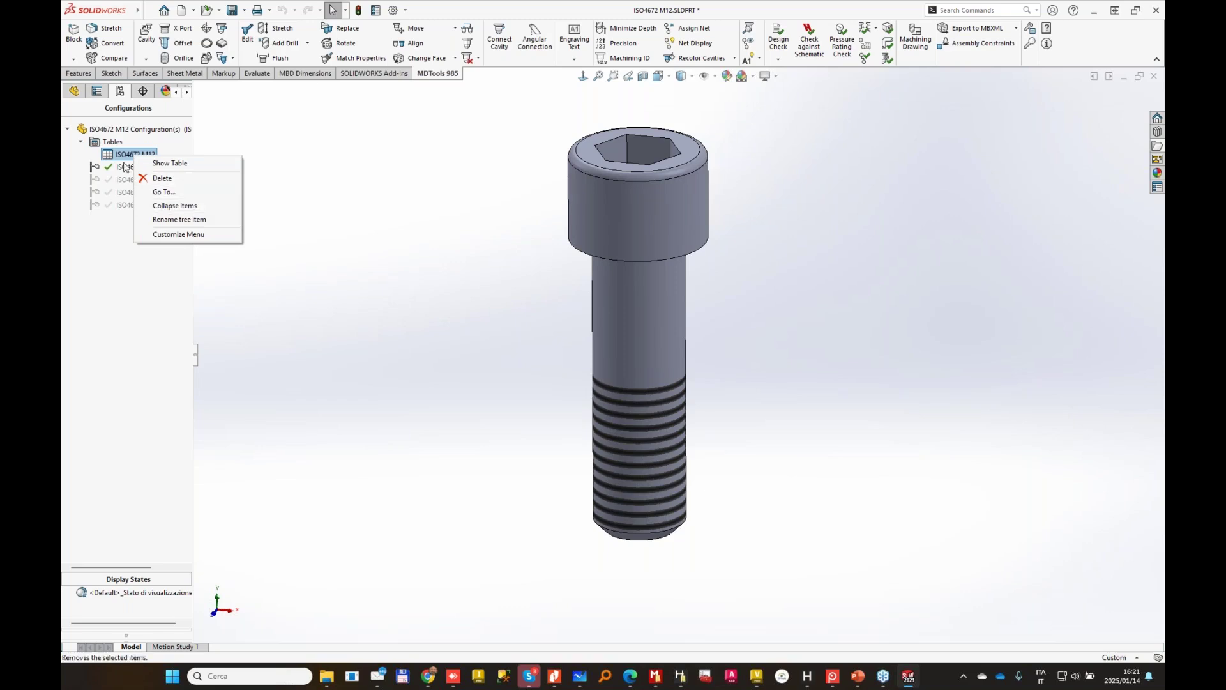
{"action": "left_click", "coordinate": [170, 163]}
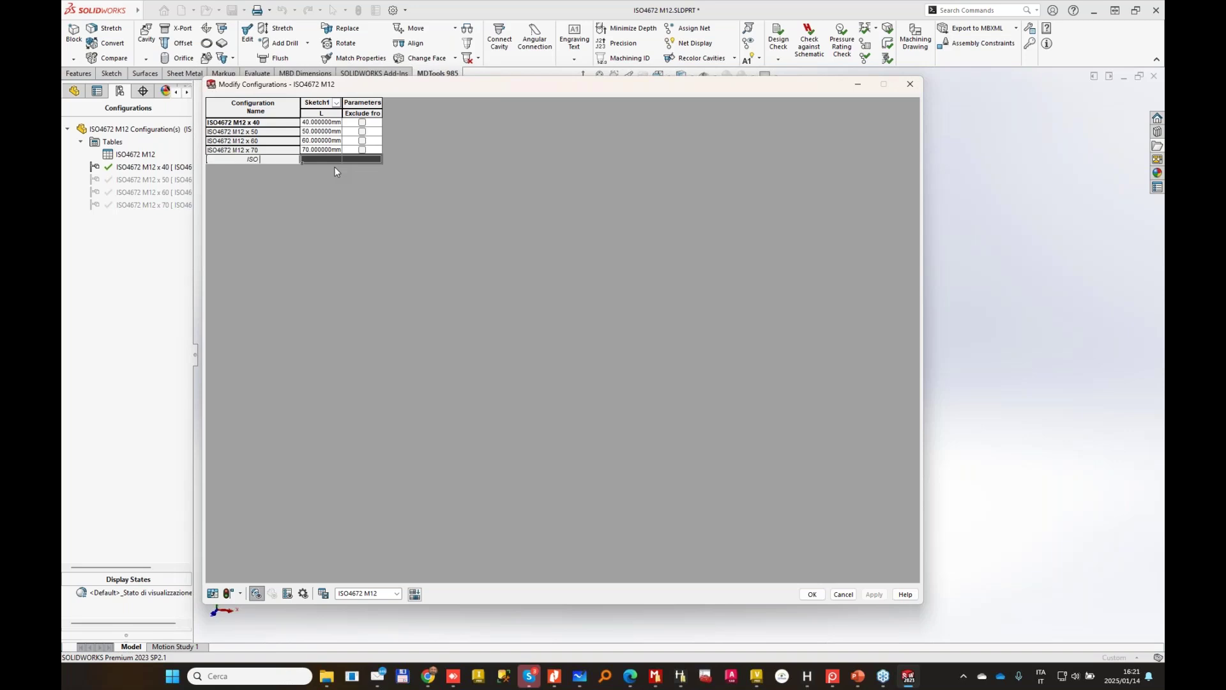
{"action": "type", "text": "4672 M12 x 80"}
{"action": "key", "text": "Tab"}
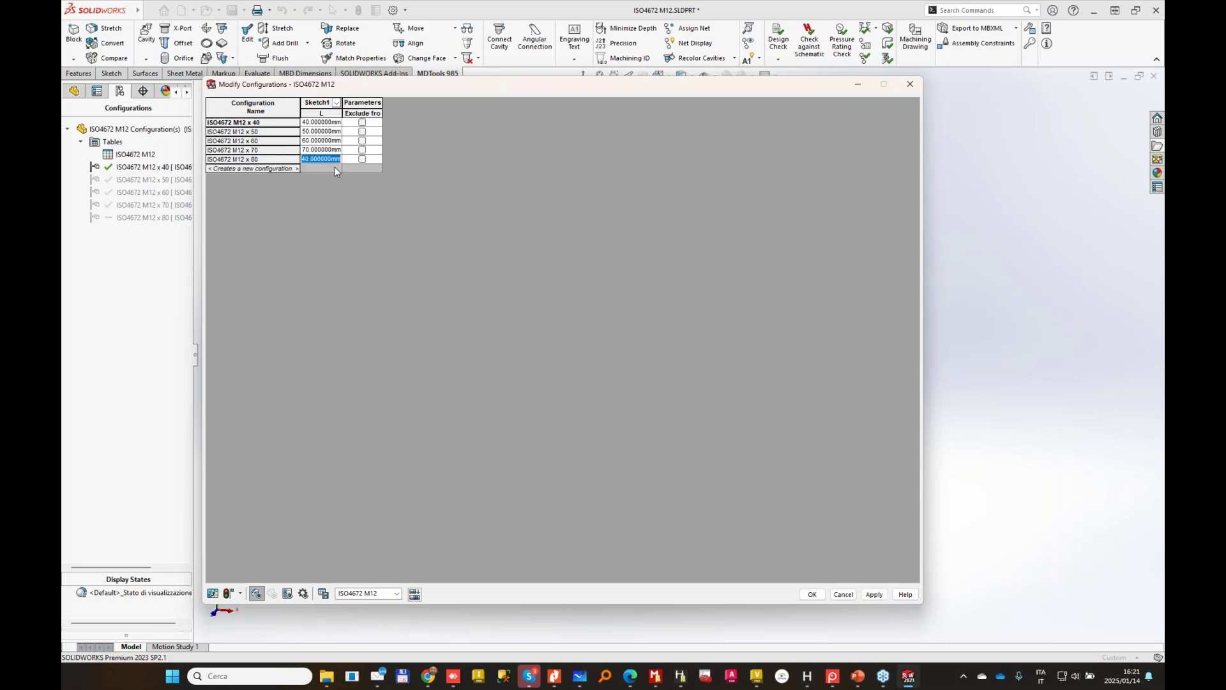
{"action": "type", "text": "80"}
{"action": "left_click", "coordinate": [317, 143]}
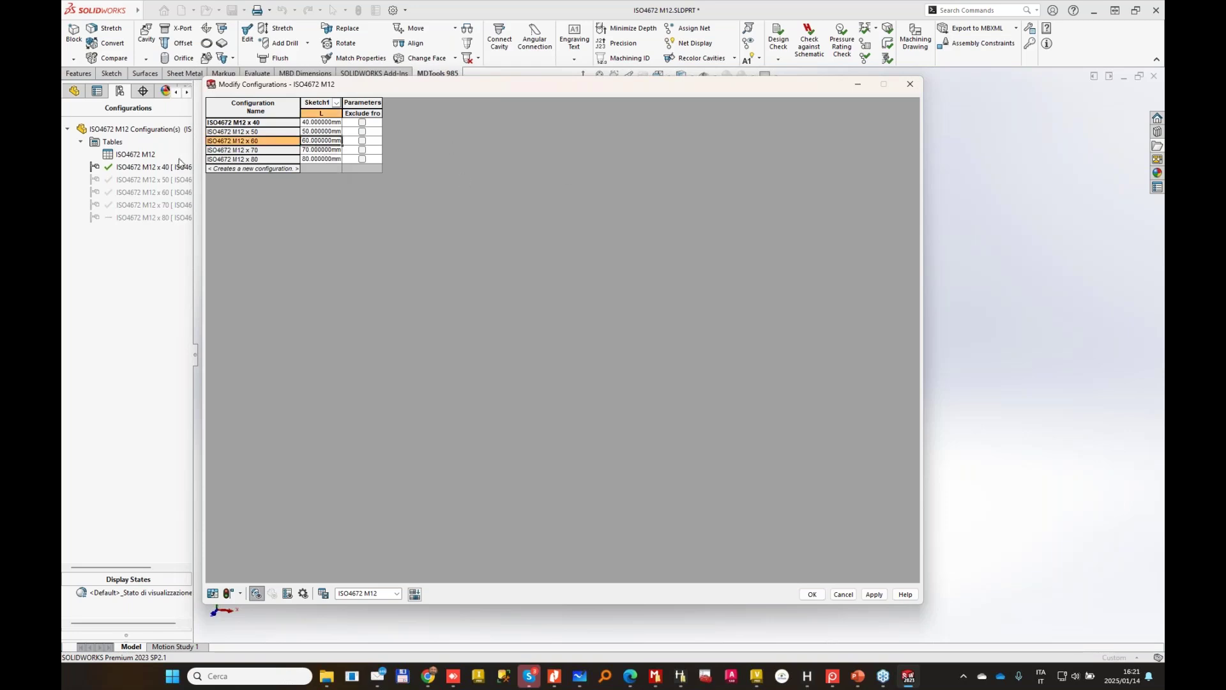
{"action": "left_click", "coordinate": [874, 594]}
{"action": "left_click", "coordinate": [812, 595]}
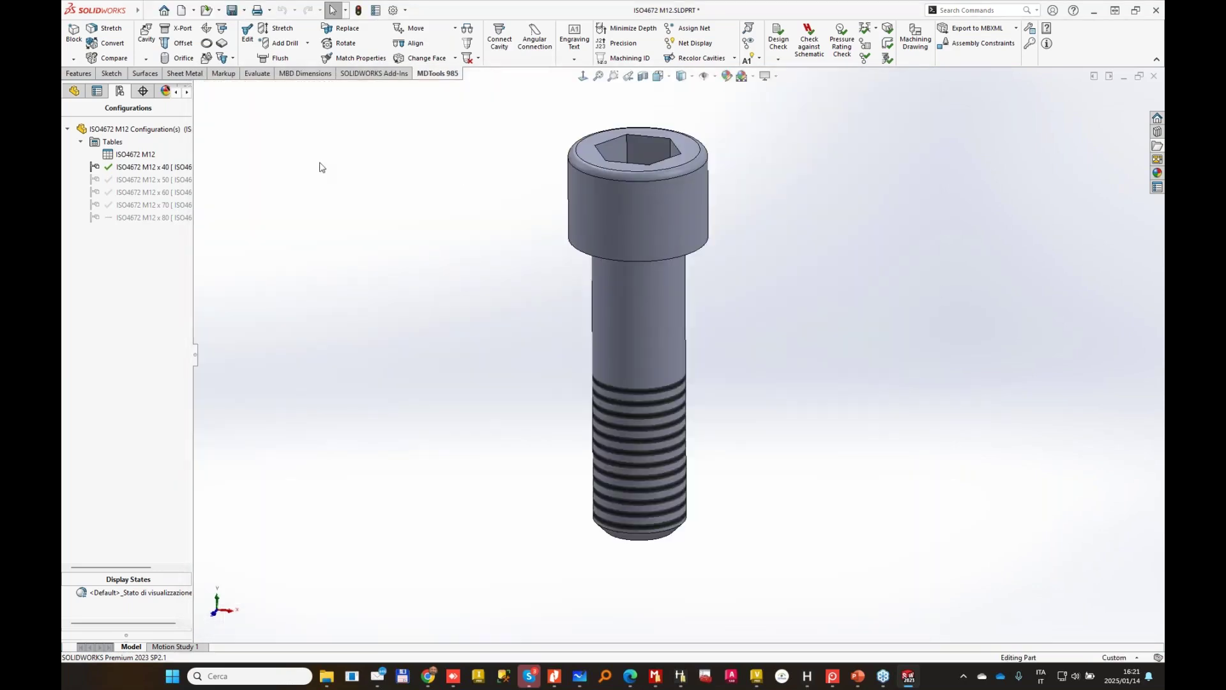
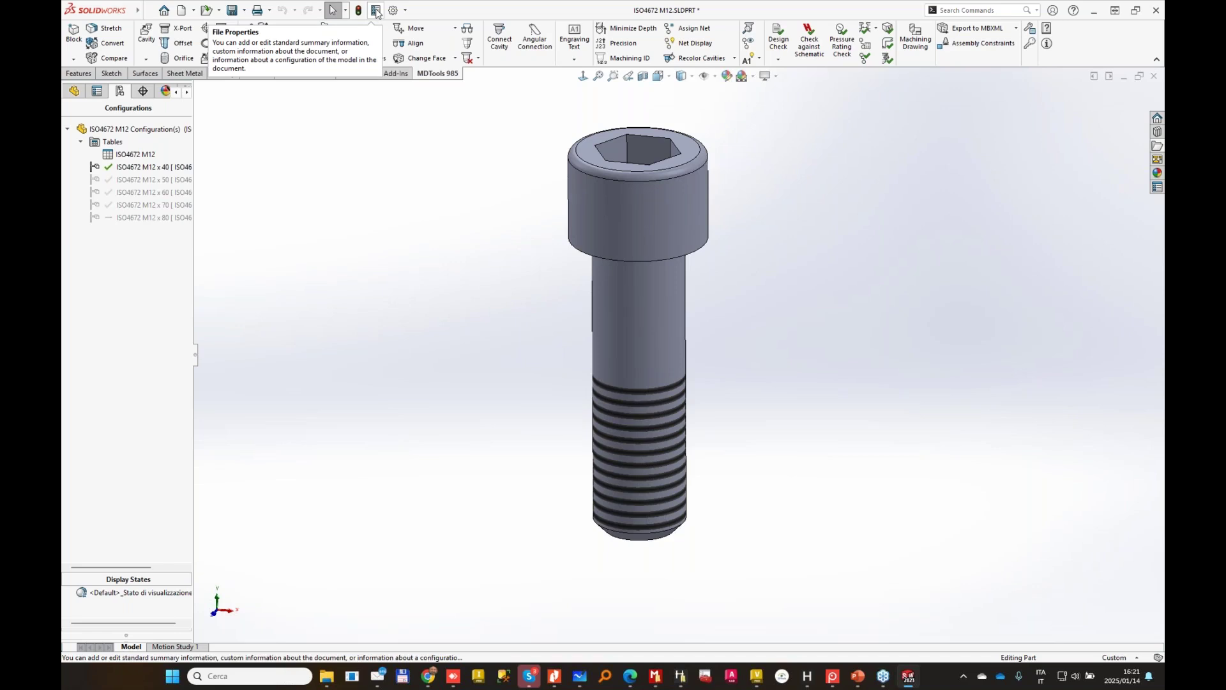
In the configuration-specific properties, edit PartNumber to match the x 50 configuration and set it to ISO4672_M12x60 for x 60.
{"action": "left_click", "coordinate": [376, 11]}
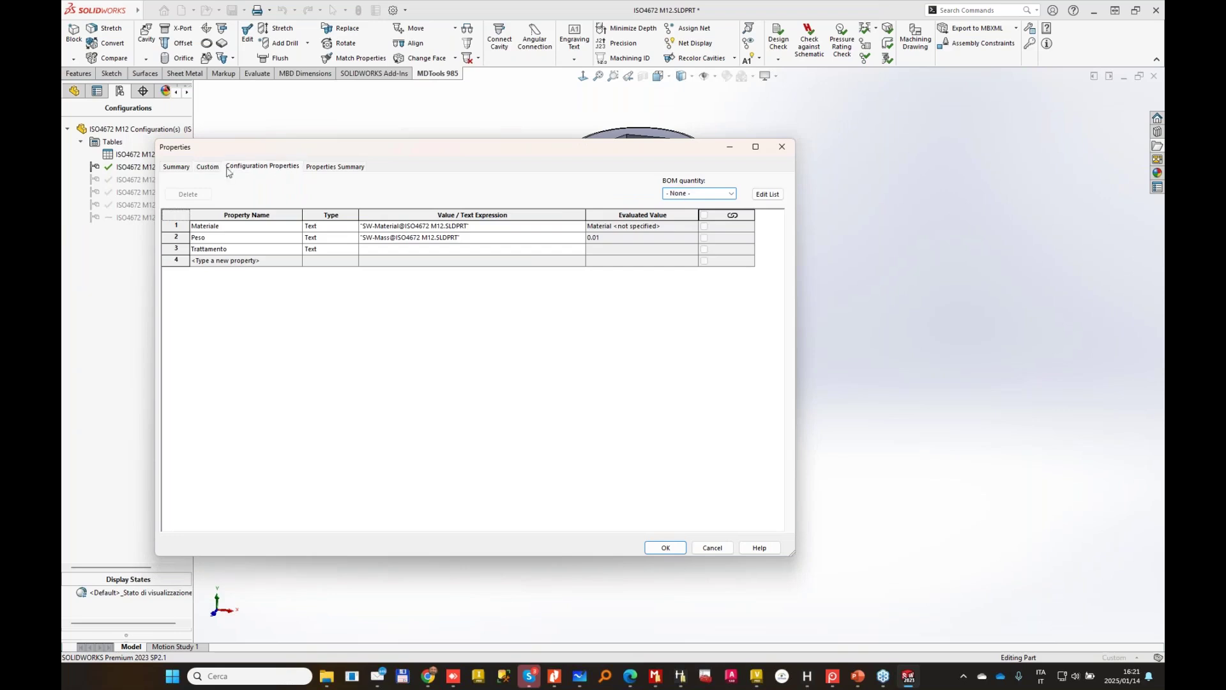
{"action": "left_click", "coordinate": [256, 166]}
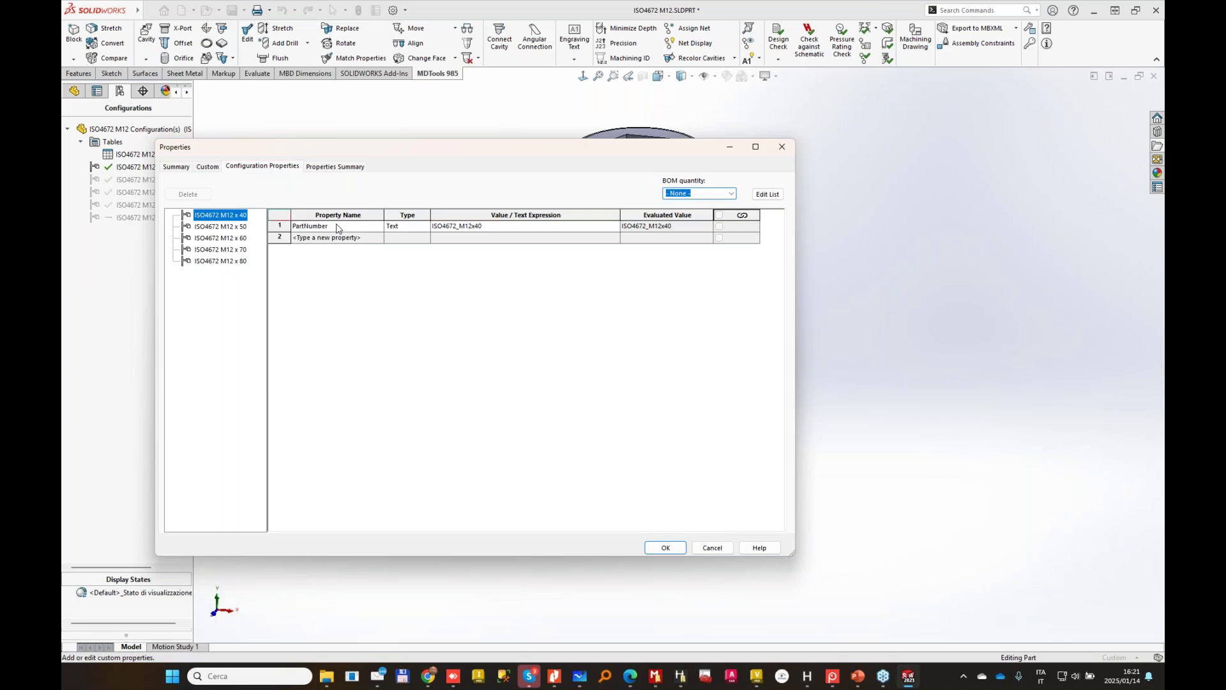
{"action": "left_click", "coordinate": [221, 226]}
{"action": "left_click", "coordinate": [477, 226]}
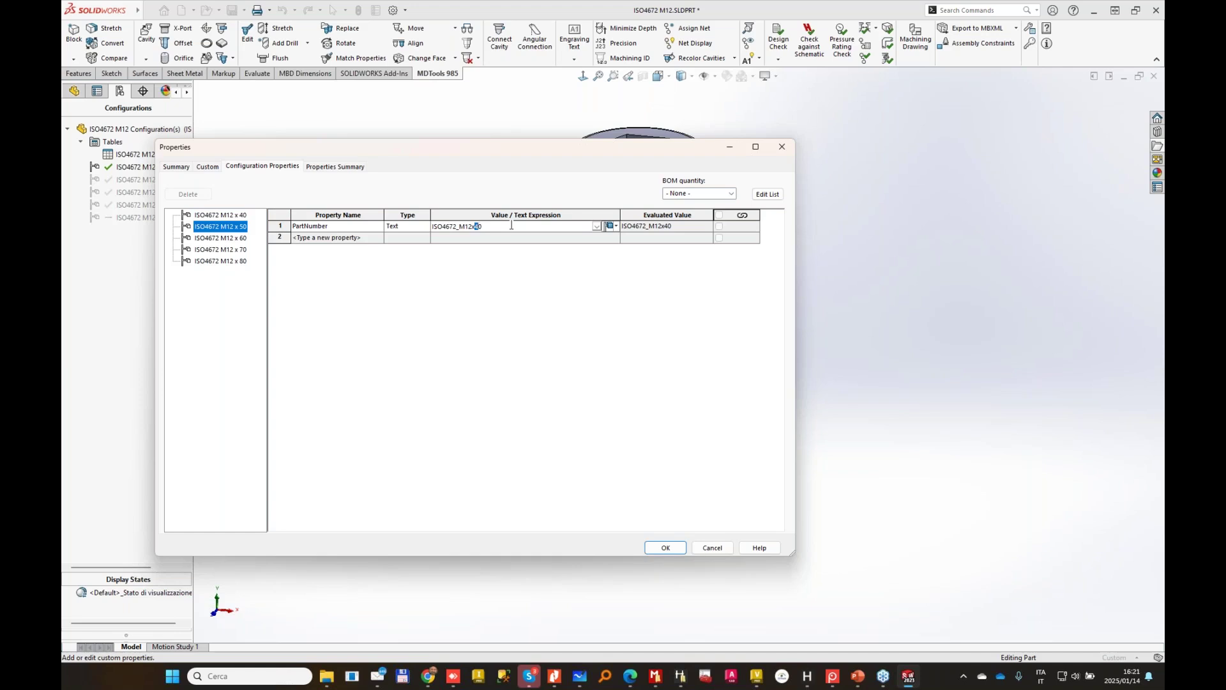
{"action": "left_click", "coordinate": [221, 238]}
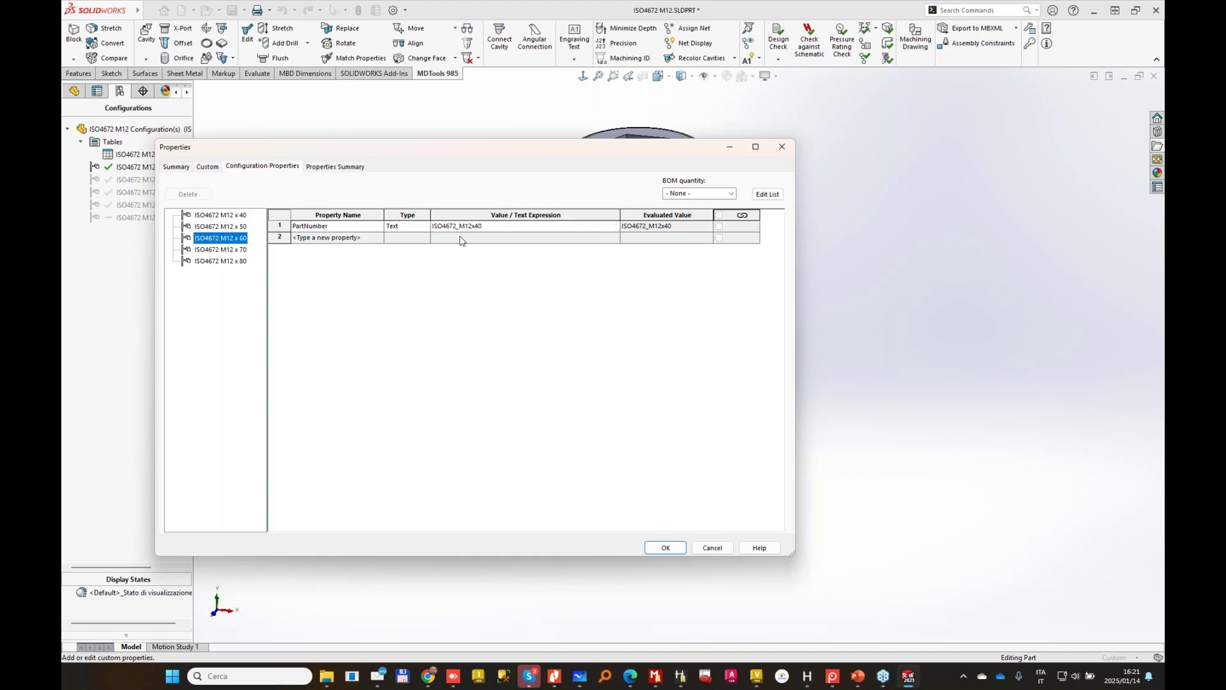
{"action": "left_click", "coordinate": [477, 227]}
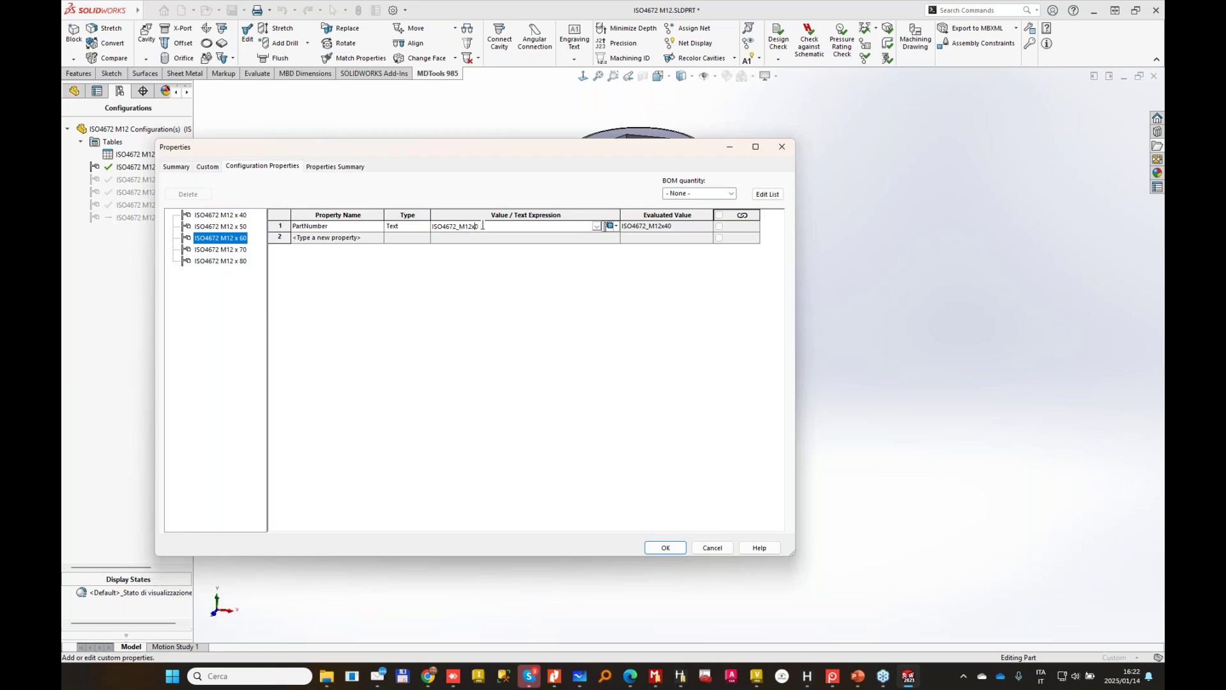
Set the PartNumber property to ISO4672_M12x70 for the x 70 configuration and ISO4672_M12x80 for the x 80 configuration.
{"action": "left_click", "coordinate": [220, 249]}
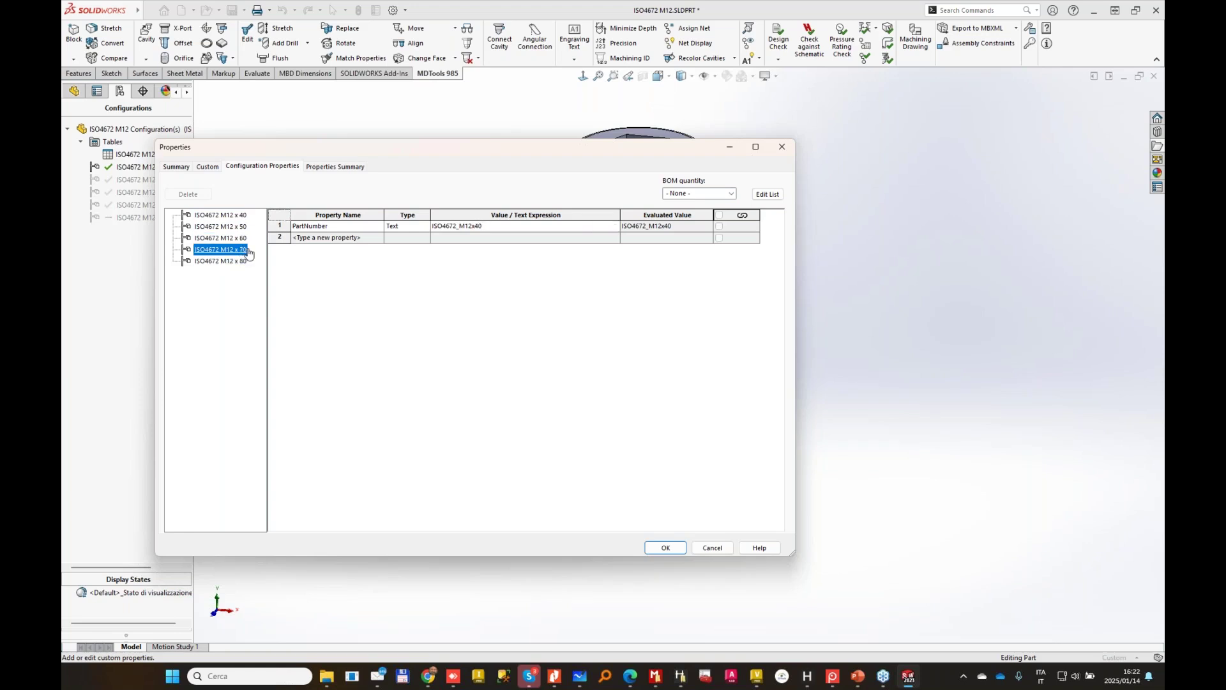
{"action": "left_click", "coordinate": [480, 227]}
{"action": "left_click", "coordinate": [220, 260]}
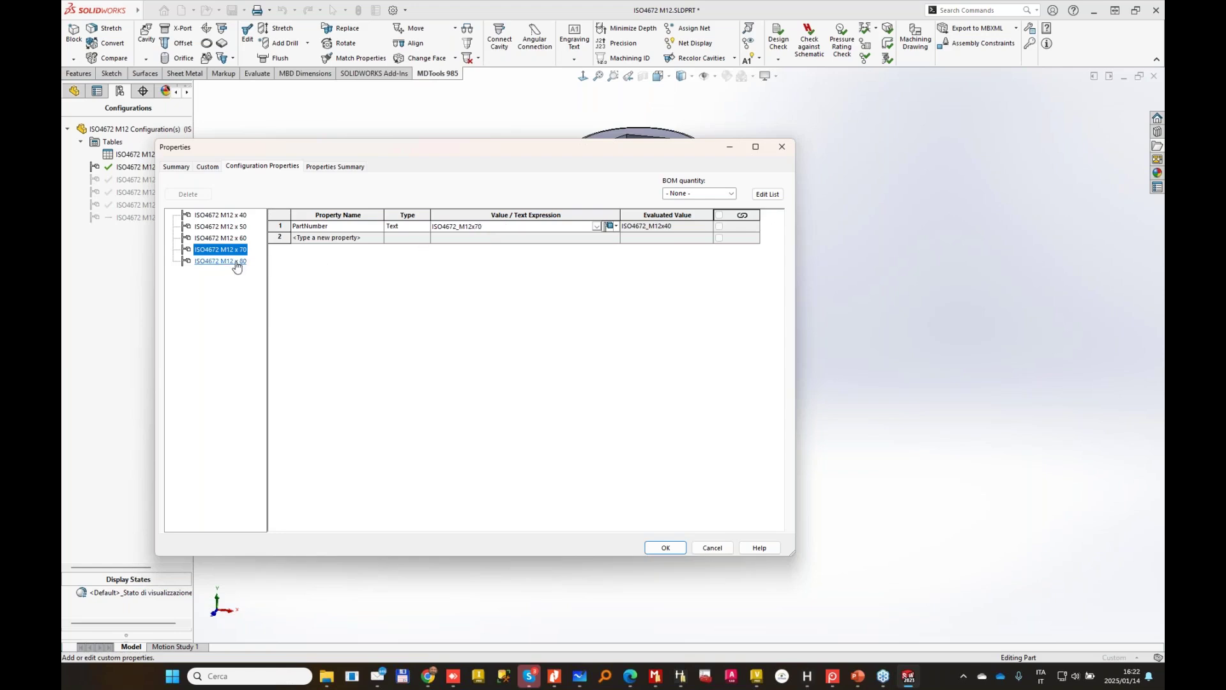
{"action": "left_click", "coordinate": [478, 228]}
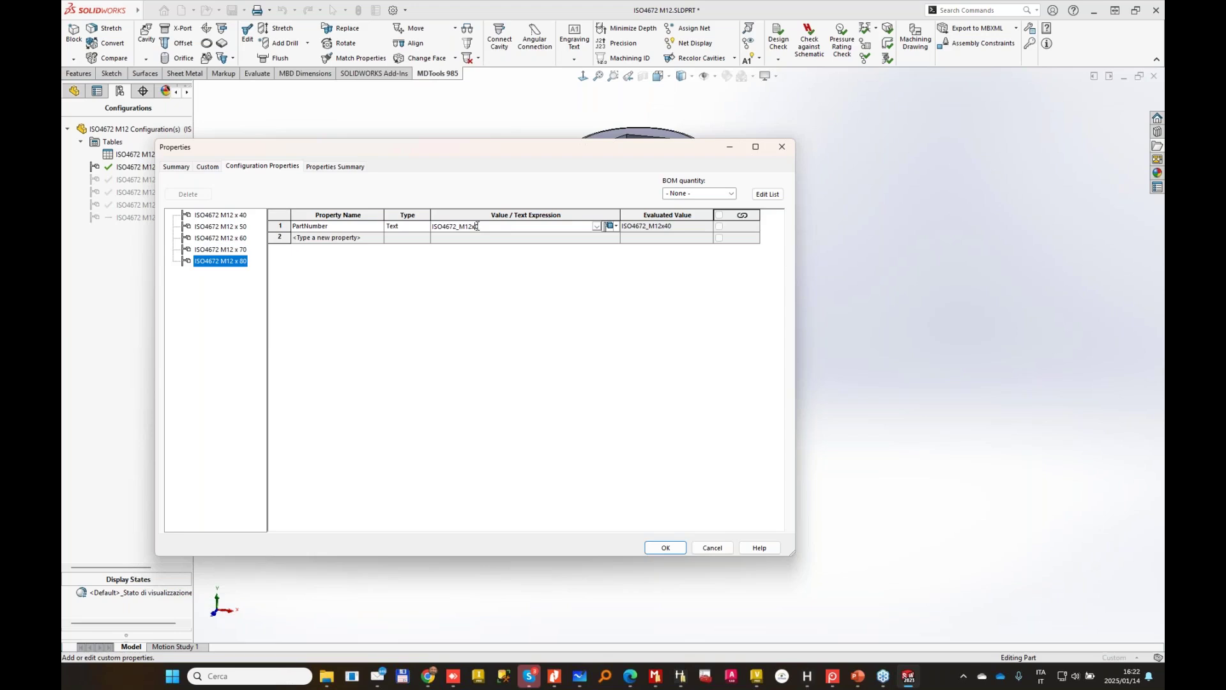
{"action": "type", "text": "8"}
Add a text property named ModelCode with the value sdfgasg to the ISO4672 M12 x 80 configuration.
{"action": "left_click", "coordinate": [343, 238]}
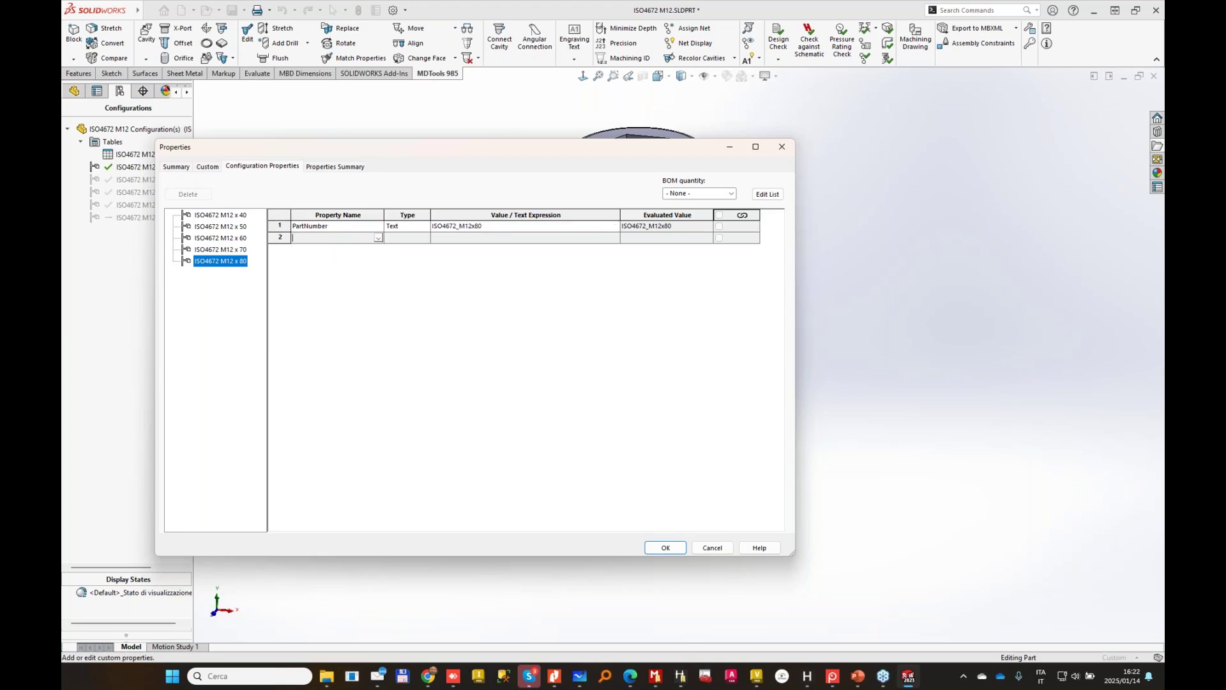
{"action": "type", "text": "M"}
{"action": "key", "text": "Caps_Lock"}
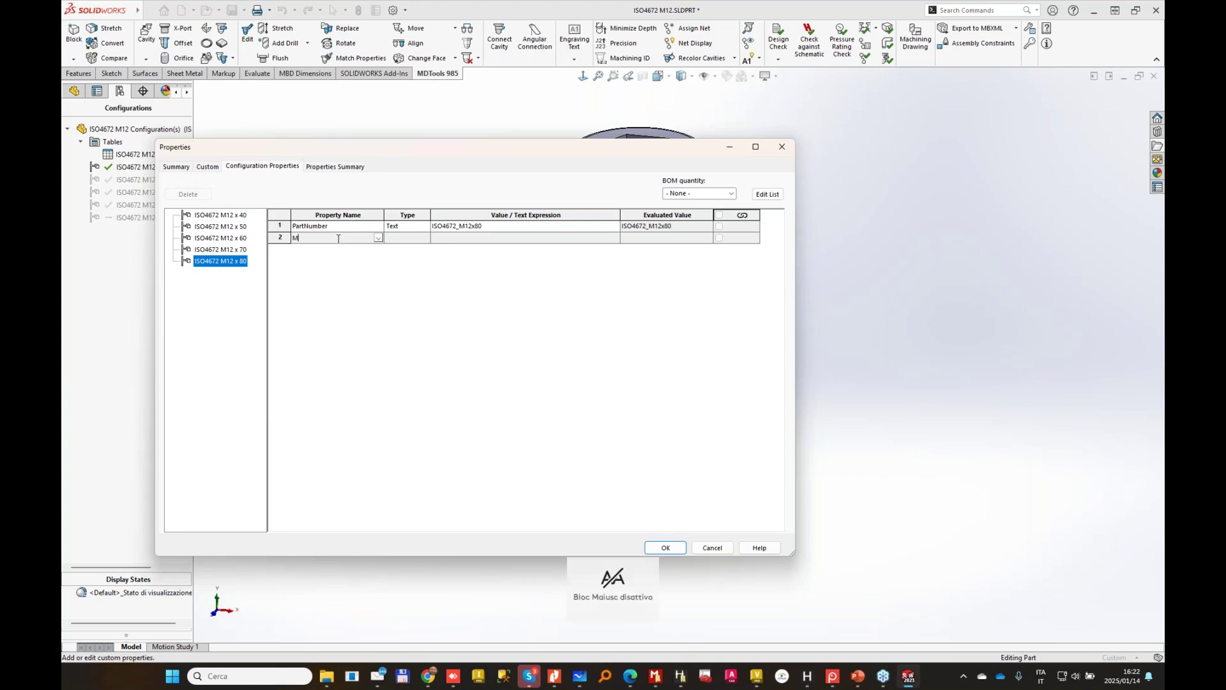
{"action": "type", "text": "o"}
{"action": "type", "text": "ld"}
{"action": "key", "text": "BackSpace"}
{"action": "key", "text": "BackSpace"}
{"action": "type", "text": "delCode"}
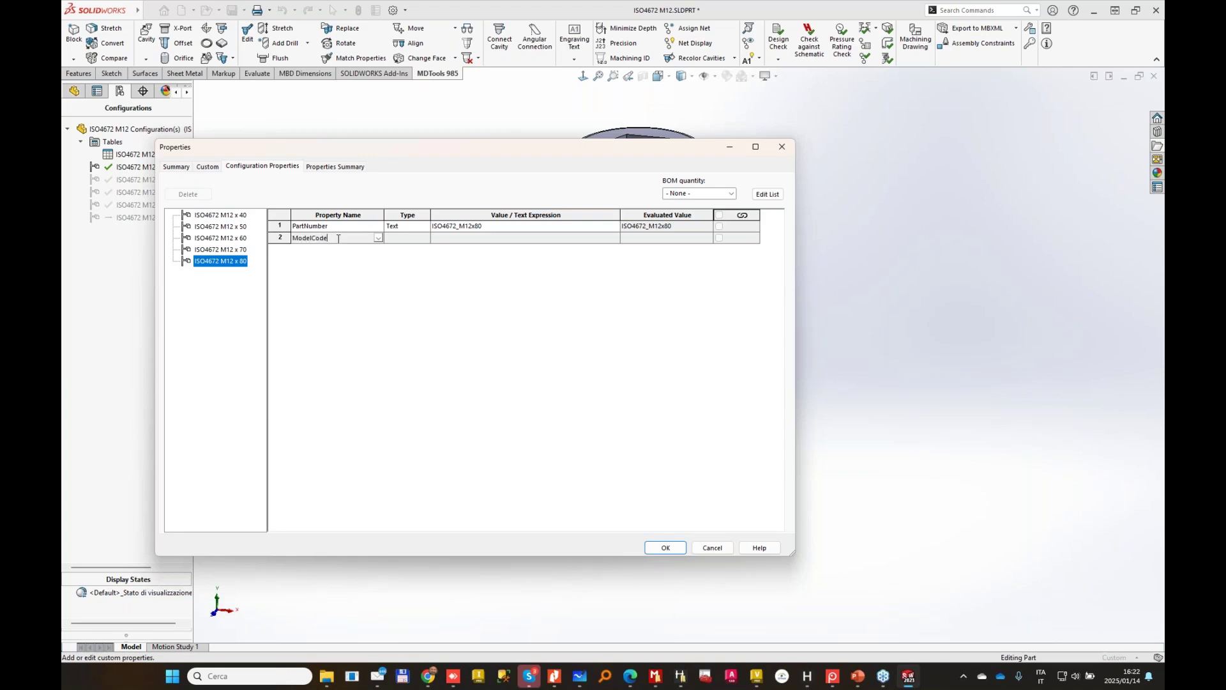
{"action": "key", "text": "Tab"}
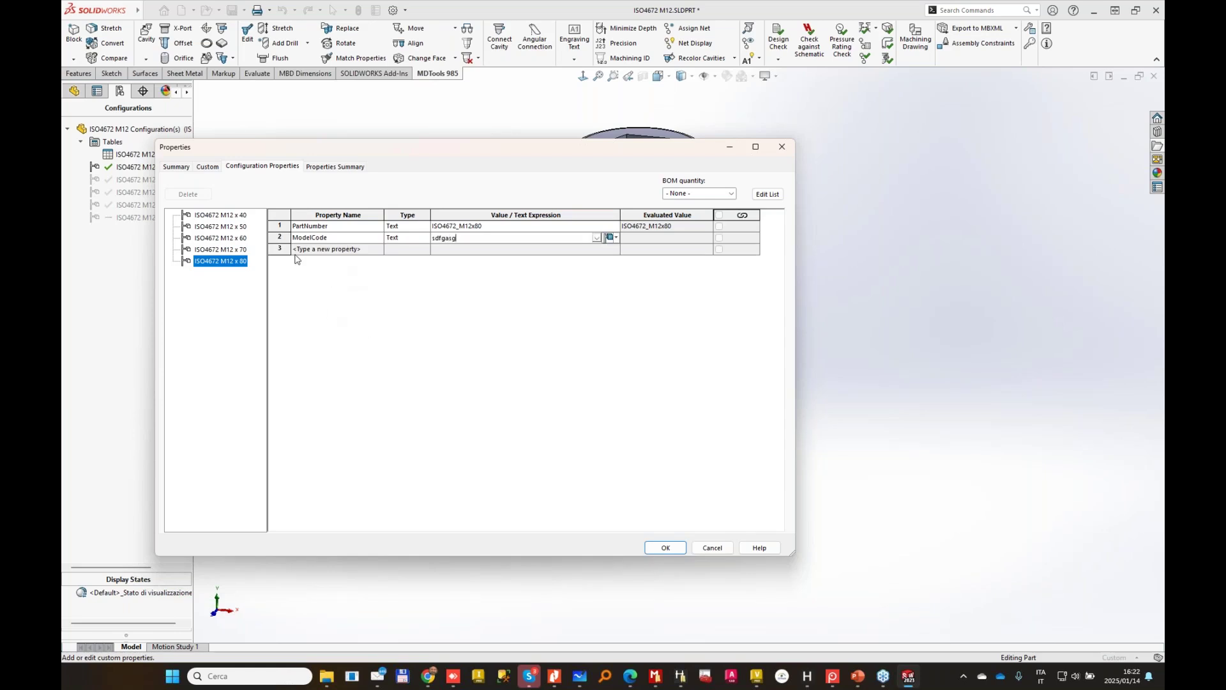
Examine the PartNumber and ModelCode properties of each bolt configuration from x 40 to x 80.
{"action": "left_click", "coordinate": [222, 250]}
{"action": "left_click", "coordinate": [220, 238]}
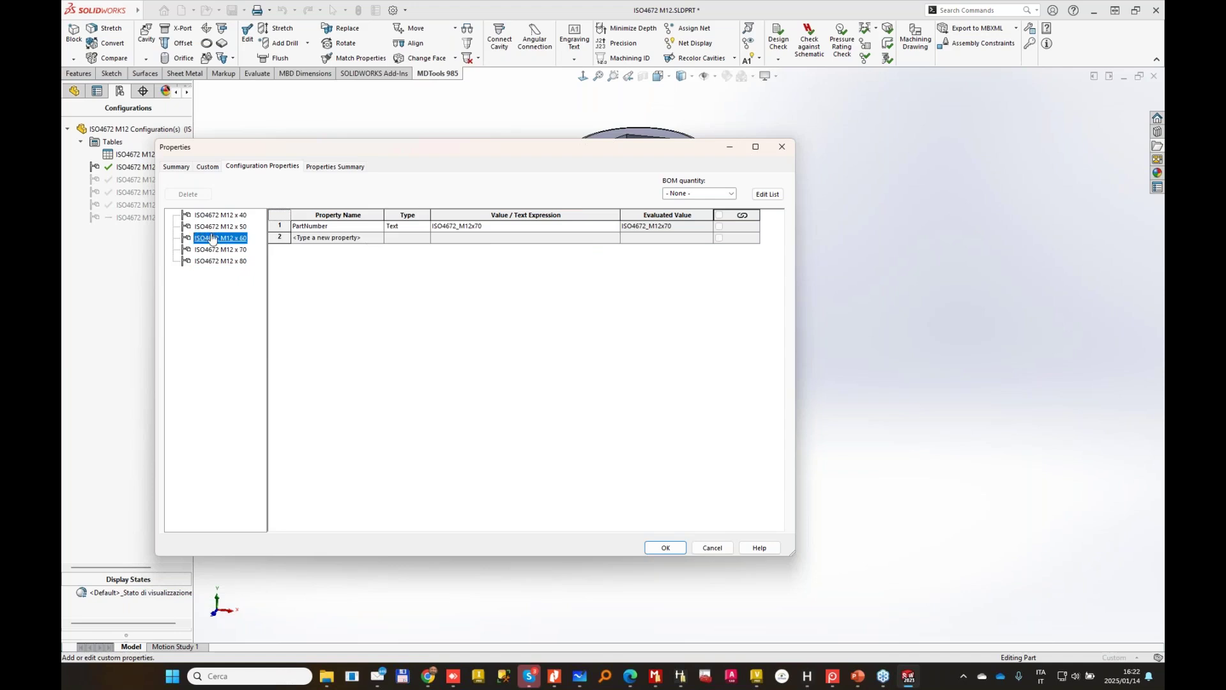
{"action": "left_click", "coordinate": [220, 226]}
{"action": "left_click", "coordinate": [221, 214]}
{"action": "left_click", "coordinate": [223, 261]}
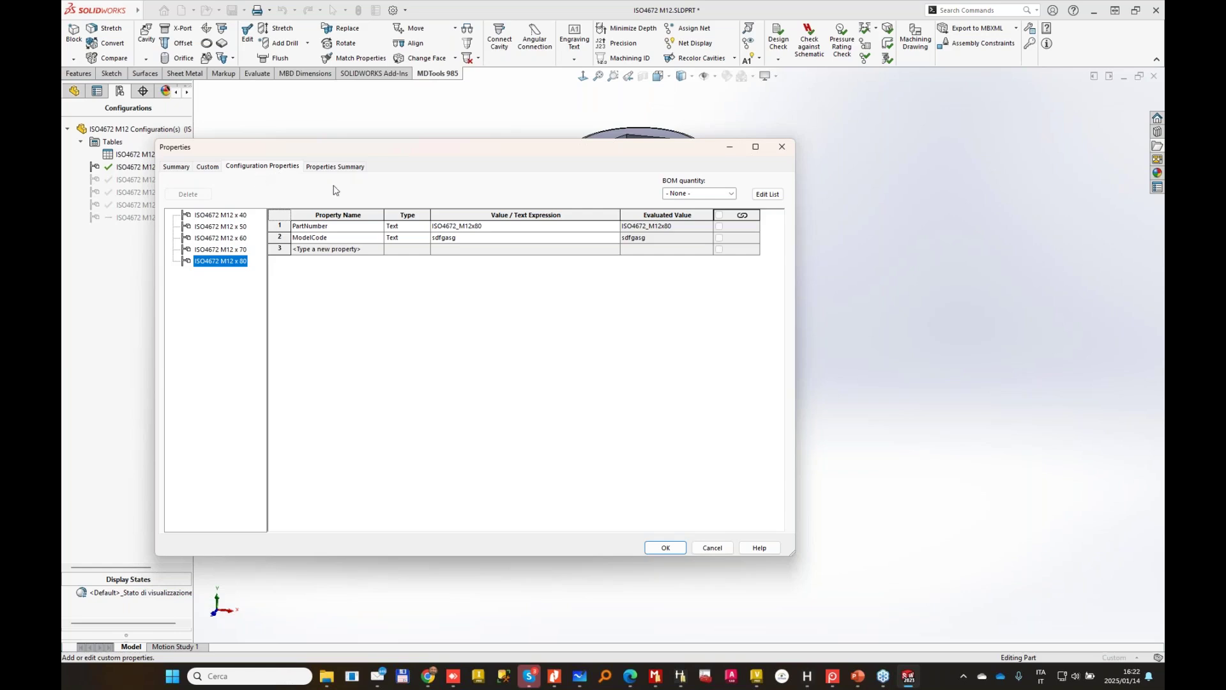
{"action": "left_click", "coordinate": [228, 250]}
{"action": "left_click", "coordinate": [228, 238]}
{"action": "left_click", "coordinate": [228, 226]}
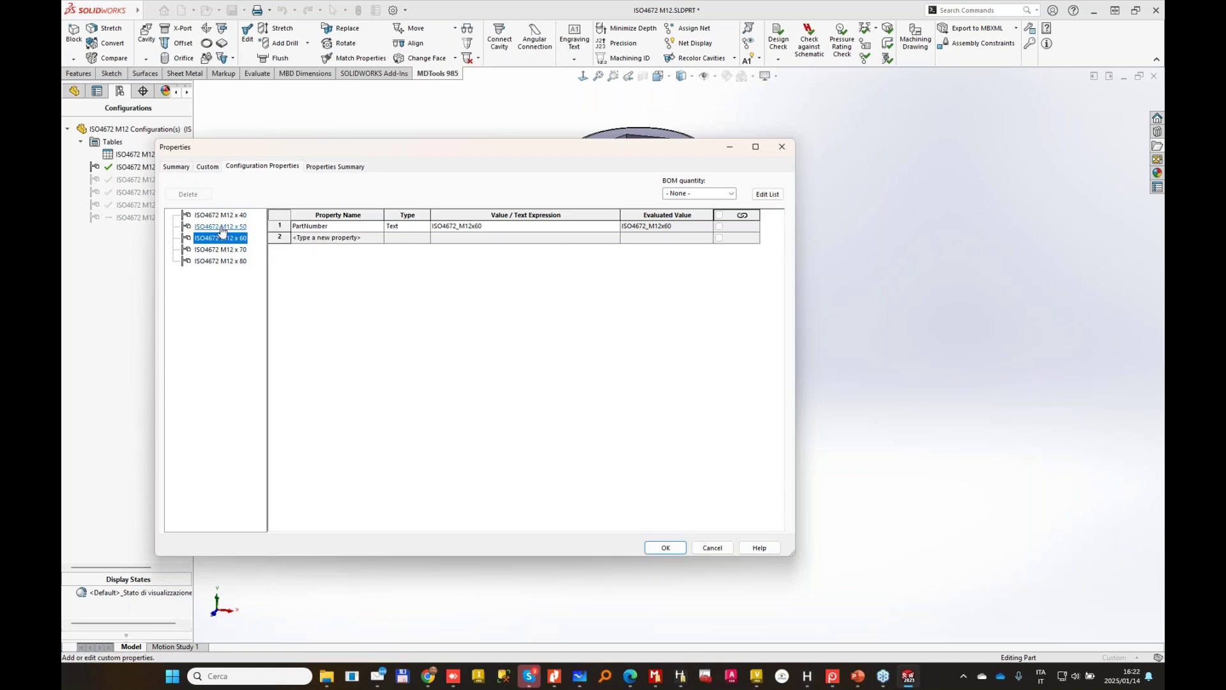
{"action": "left_click", "coordinate": [228, 217]}
{"action": "key", "text": "Down"}
{"action": "key", "text": "Down"}
Accept the configuration property changes and save the ISO4672 M12 part.
{"action": "left_click", "coordinate": [666, 548]}
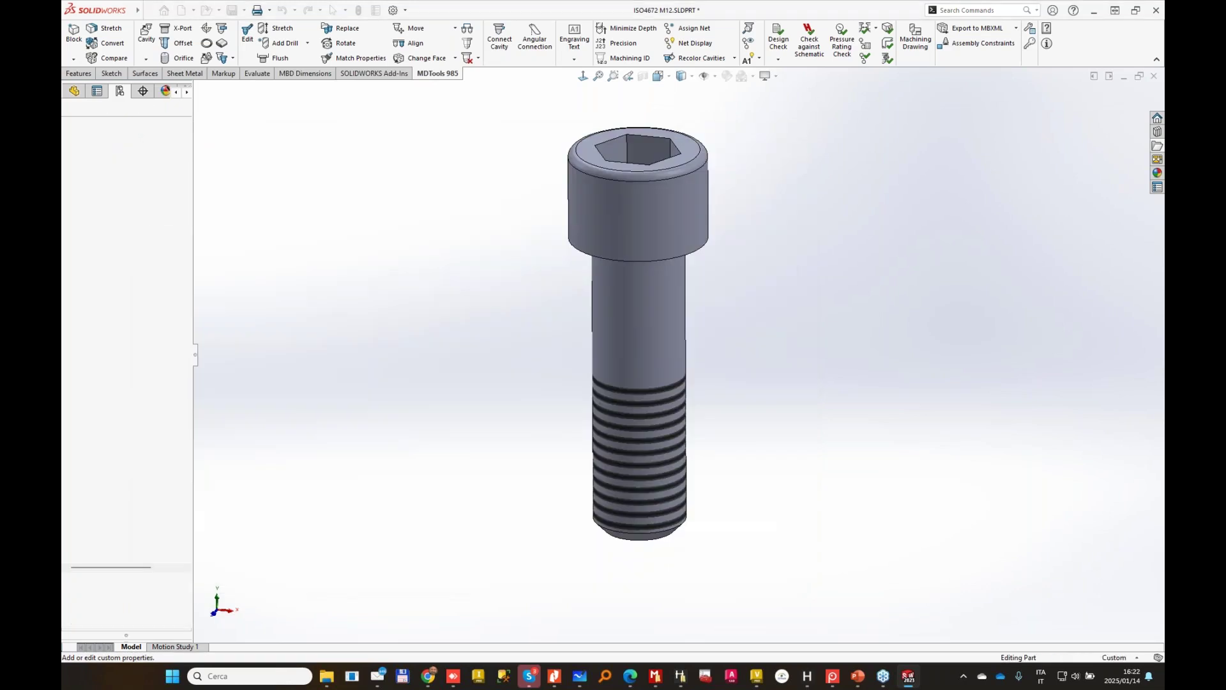
{"action": "left_click", "coordinate": [232, 11]}
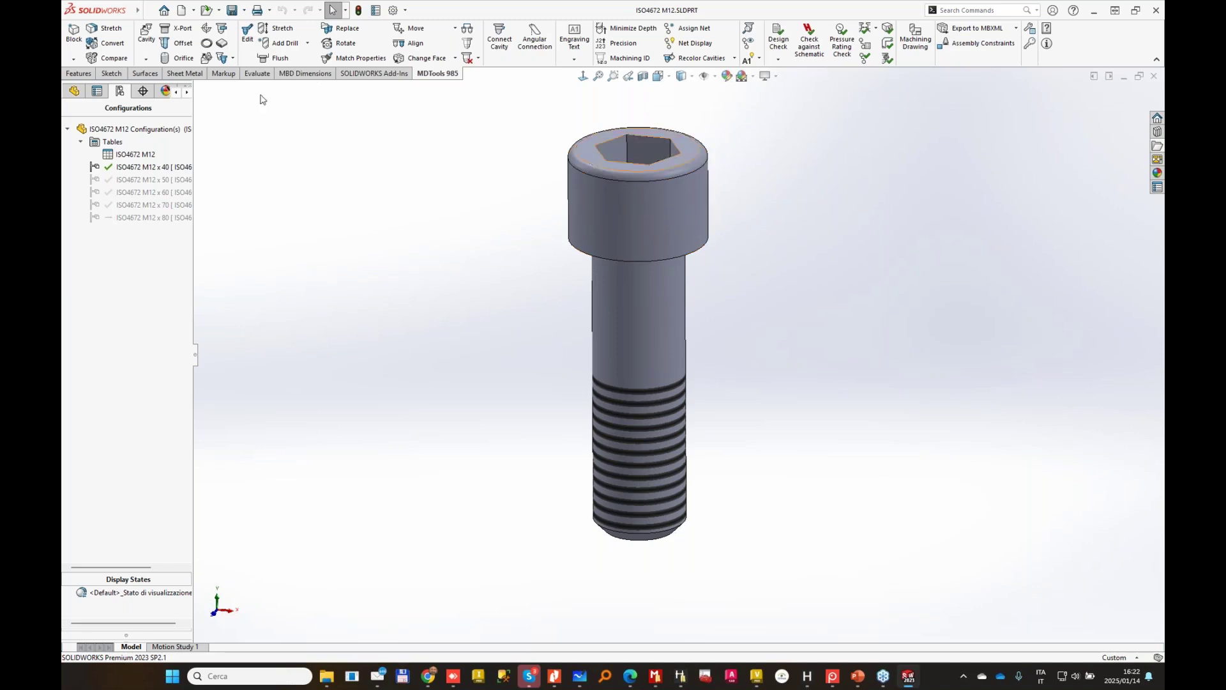
Create a new assembly document without inserting any component.
{"action": "left_click", "coordinate": [181, 10]}
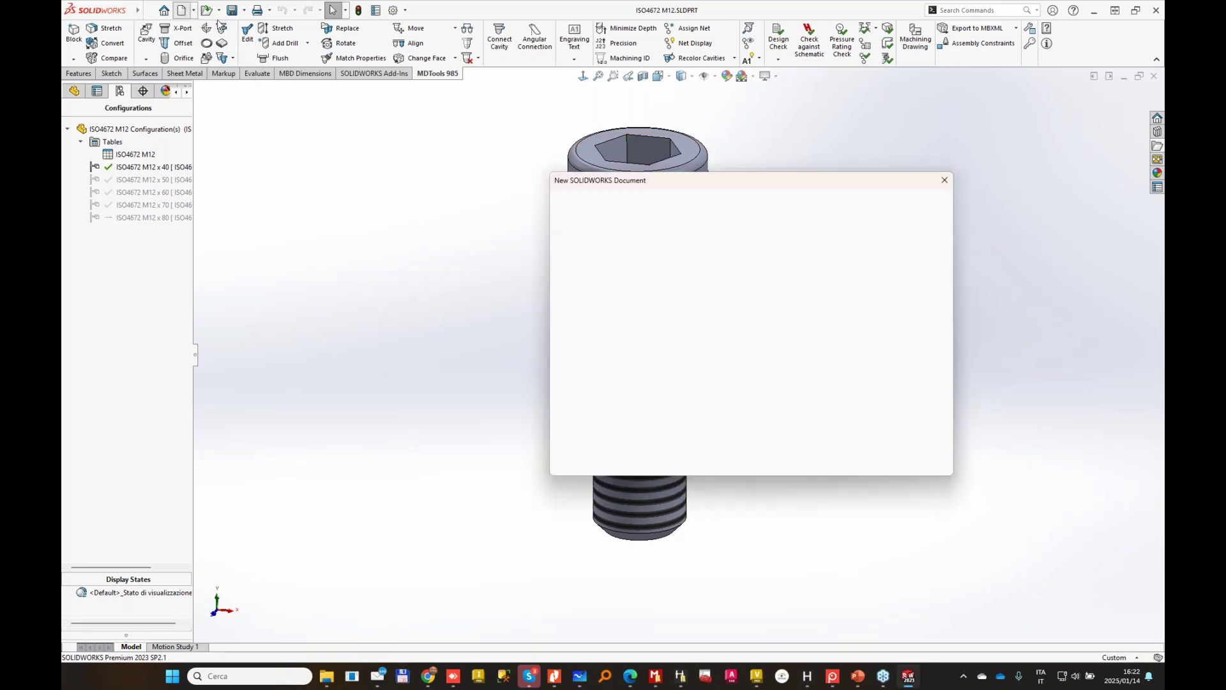
{"action": "double_click", "coordinate": [623, 222]}
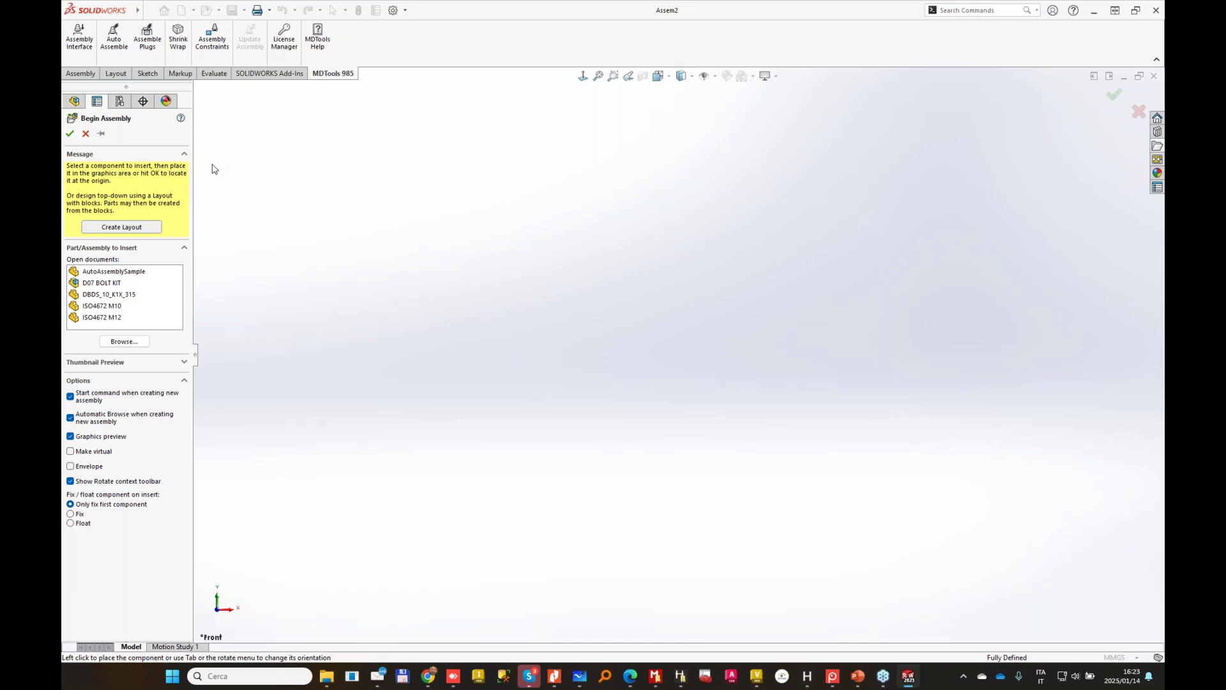
{"action": "left_click", "coordinate": [1138, 112]}
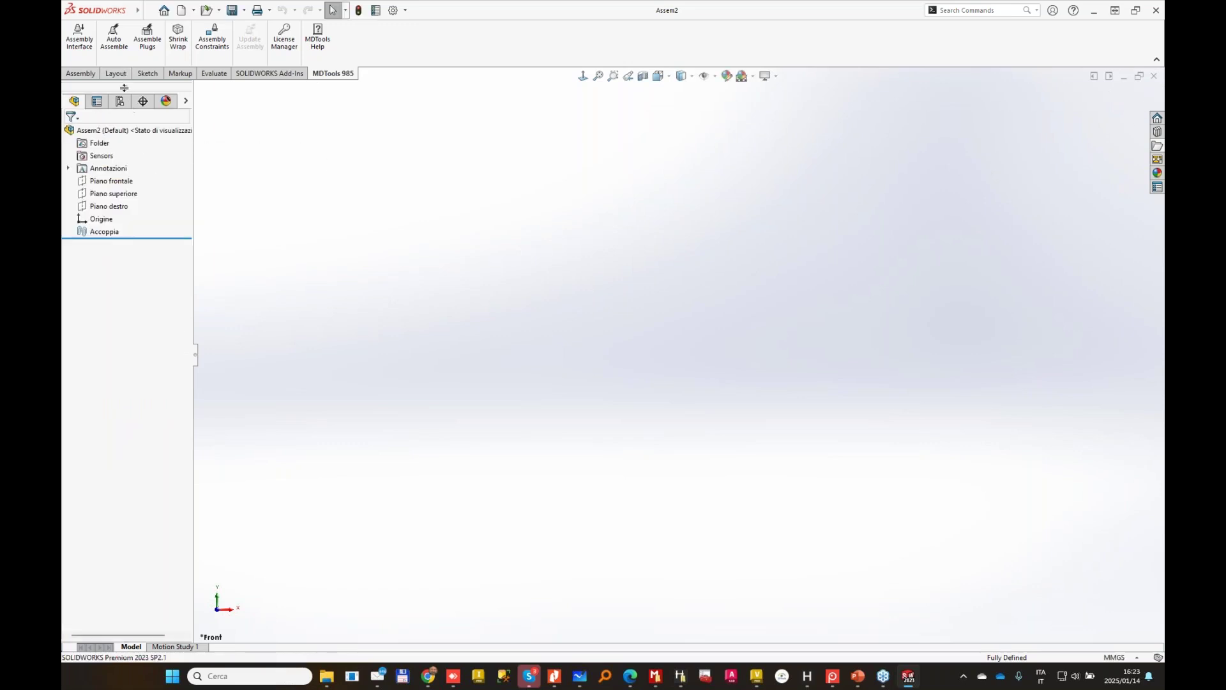
Start a sketch on Piano superiore and draw a corner rectangle about 114 mm wide and 99 mm high around the origin.
{"action": "left_click", "coordinate": [148, 73]}
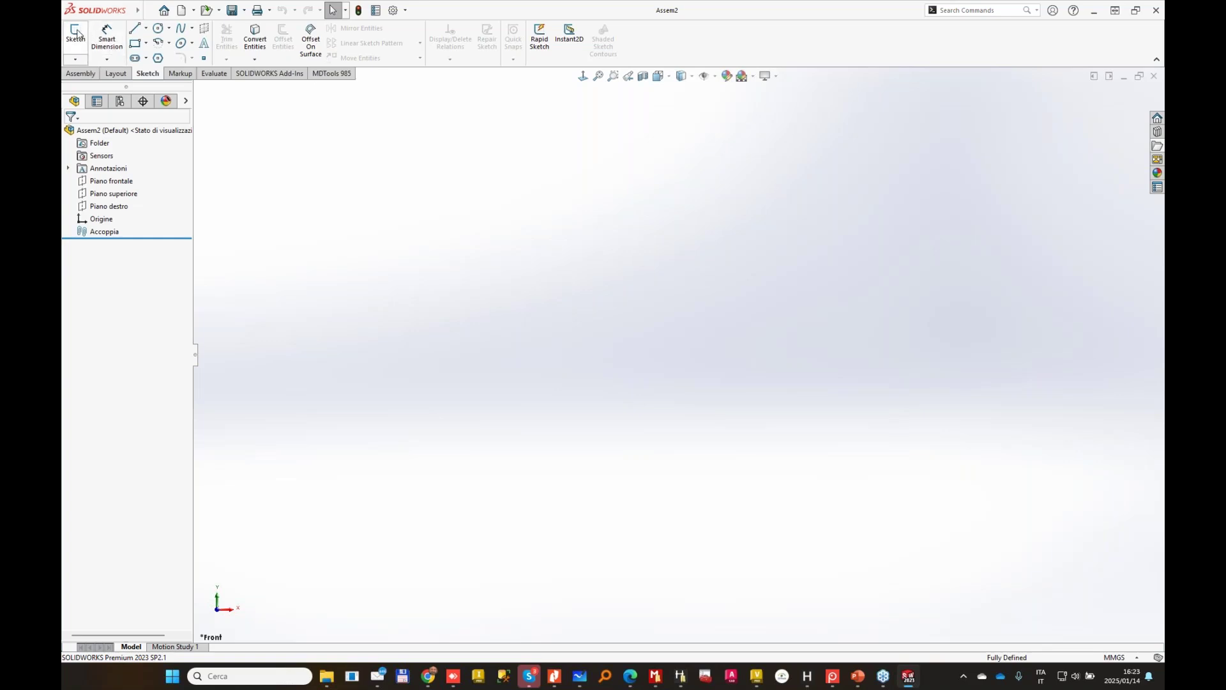
{"action": "left_click", "coordinate": [76, 33]}
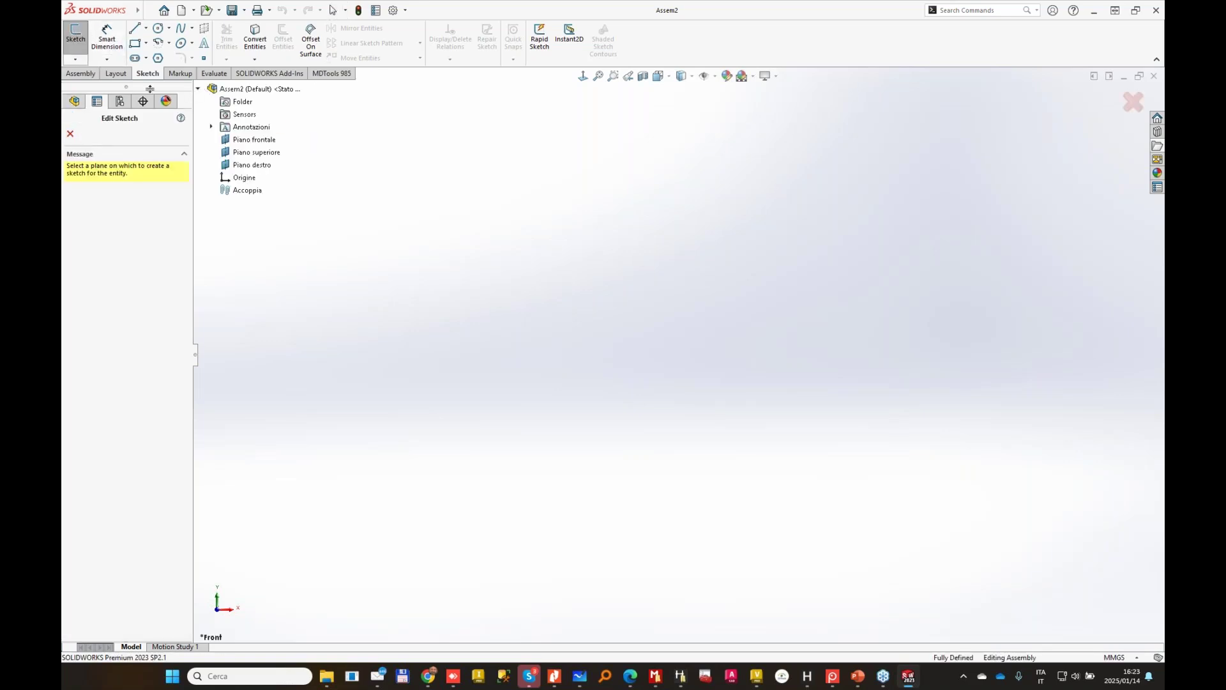
{"action": "left_click", "coordinate": [257, 153]}
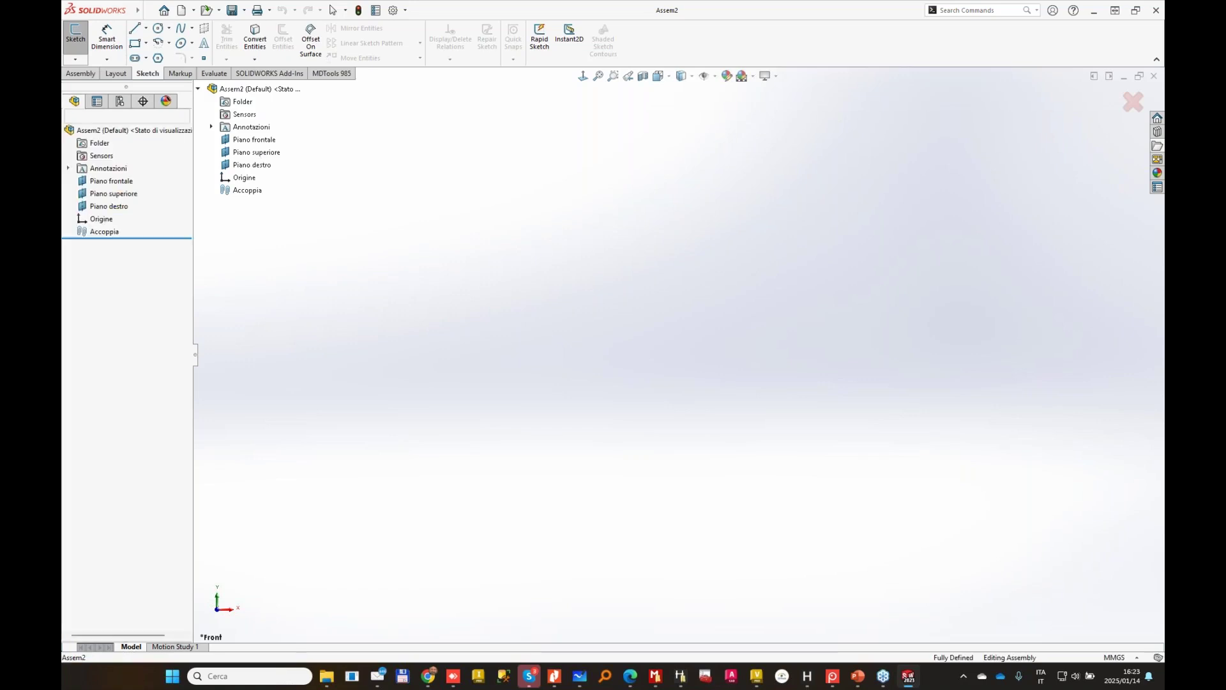
{"action": "left_click", "coordinate": [135, 45]}
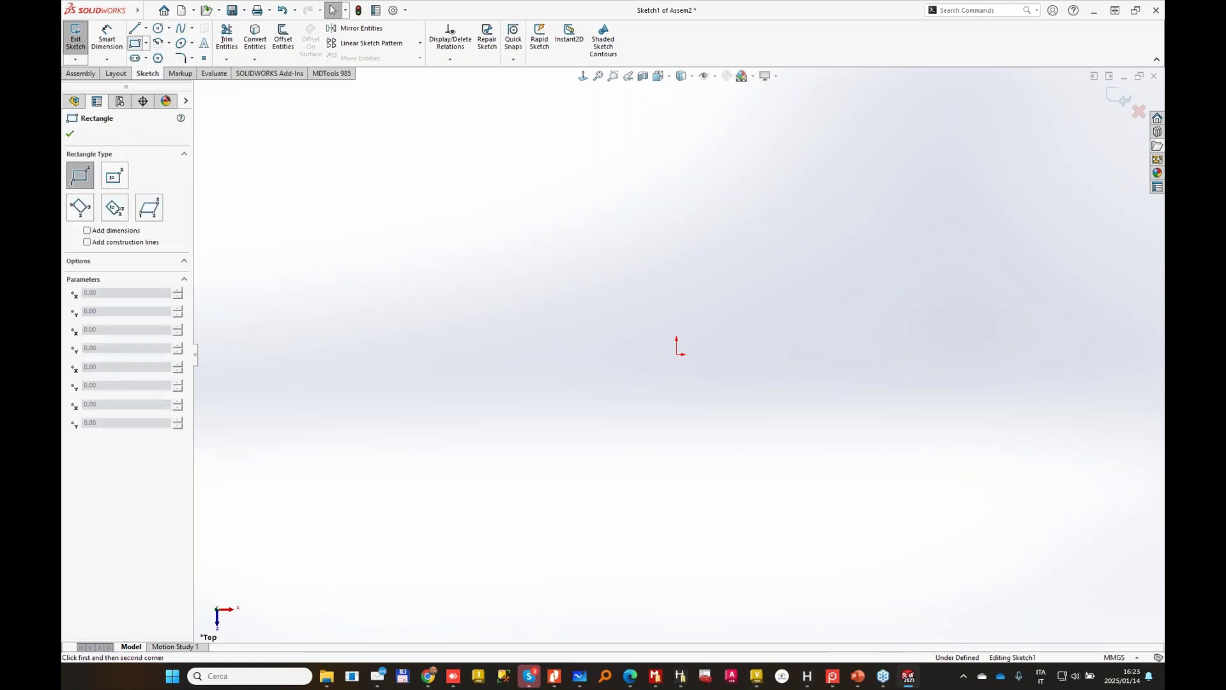
{"action": "left_click", "coordinate": [567, 440]}
{"action": "left_click", "coordinate": [870, 176]}
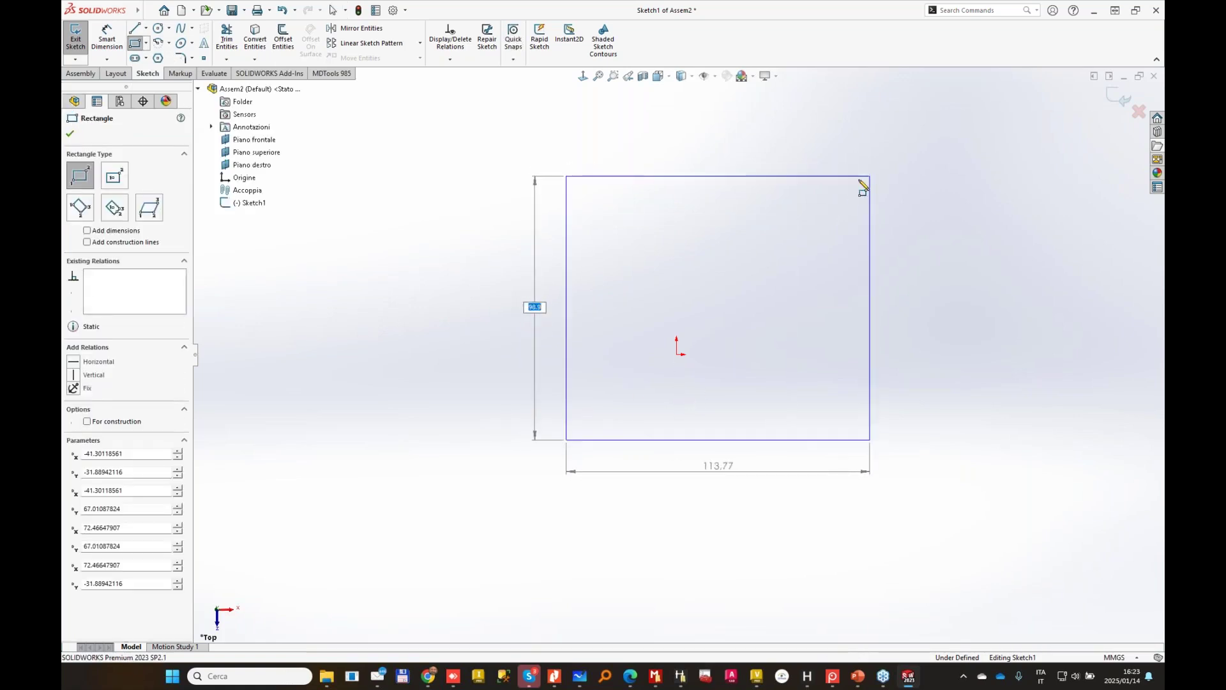
Dimension the rectangle's height and width to 58 mm each.
{"action": "left_click", "coordinate": [107, 35]}
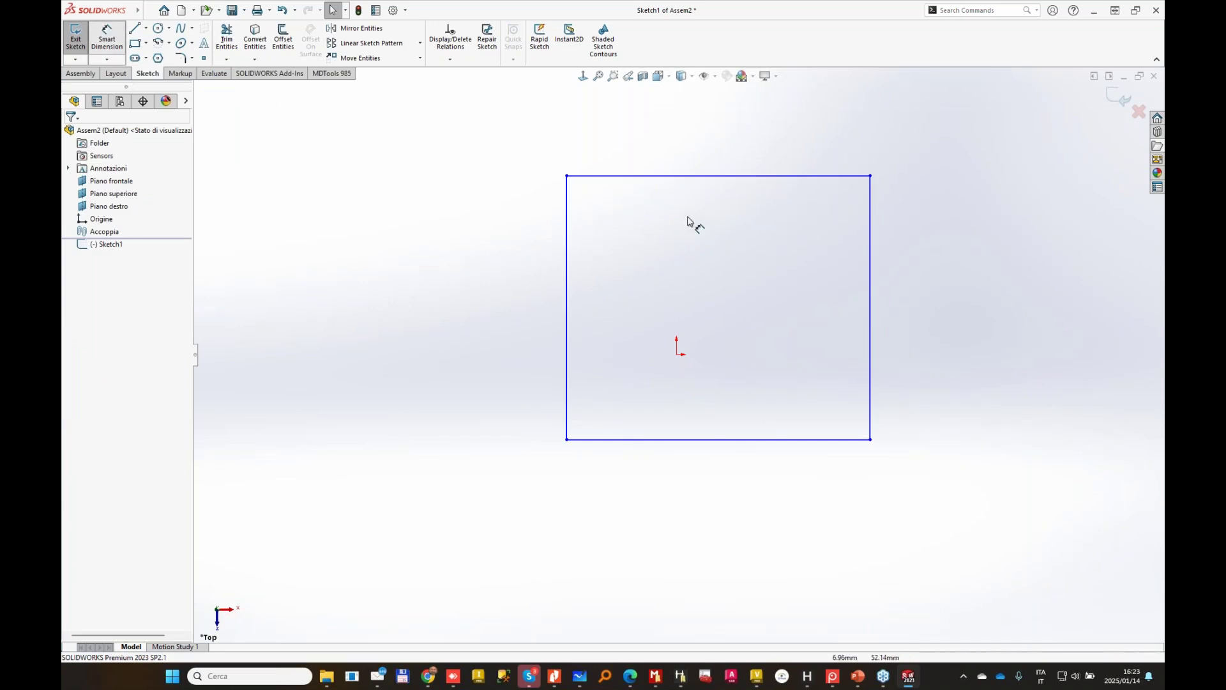
{"action": "left_click", "coordinate": [570, 243]}
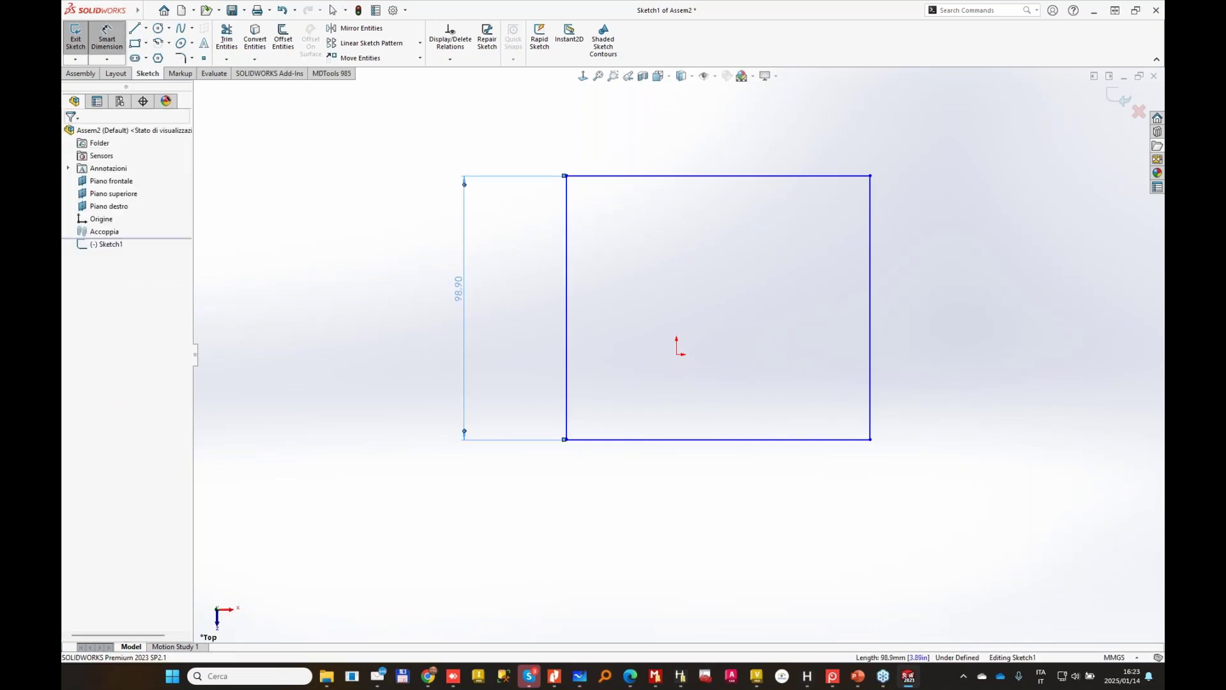
{"action": "left_click", "coordinate": [464, 287]}
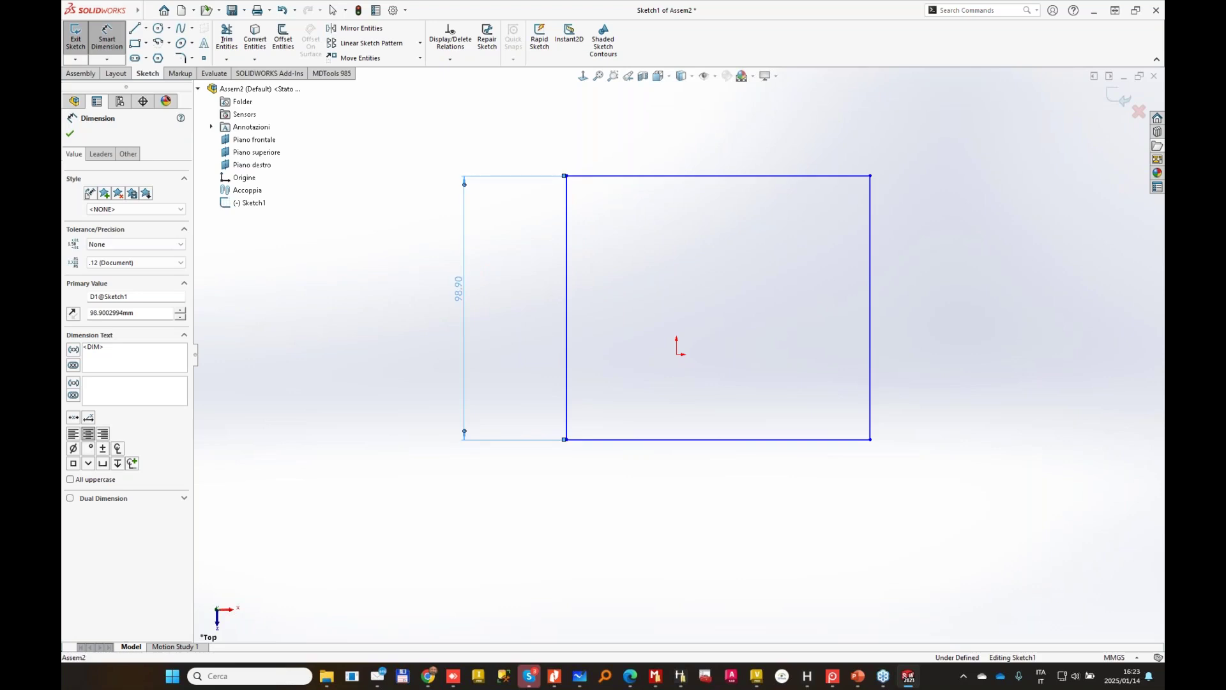
{"action": "type", "text": "58"}
{"action": "key", "text": "Return"}
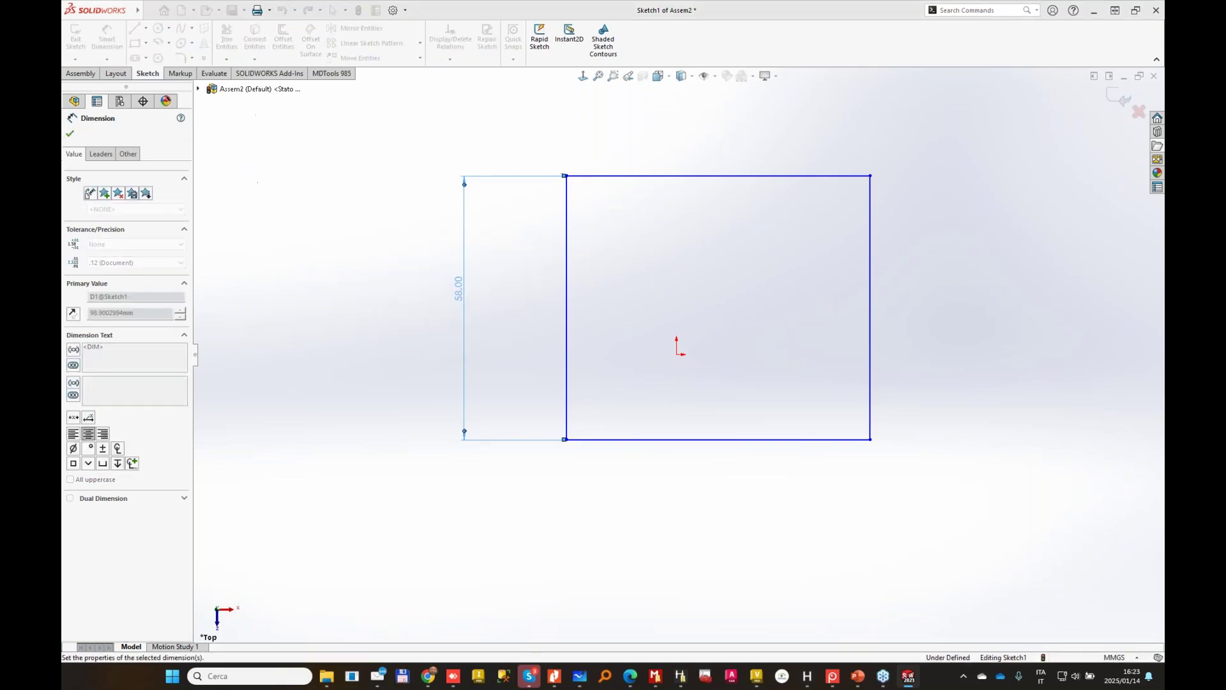
{"action": "left_click", "coordinate": [734, 441]}
{"action": "left_click", "coordinate": [753, 474]}
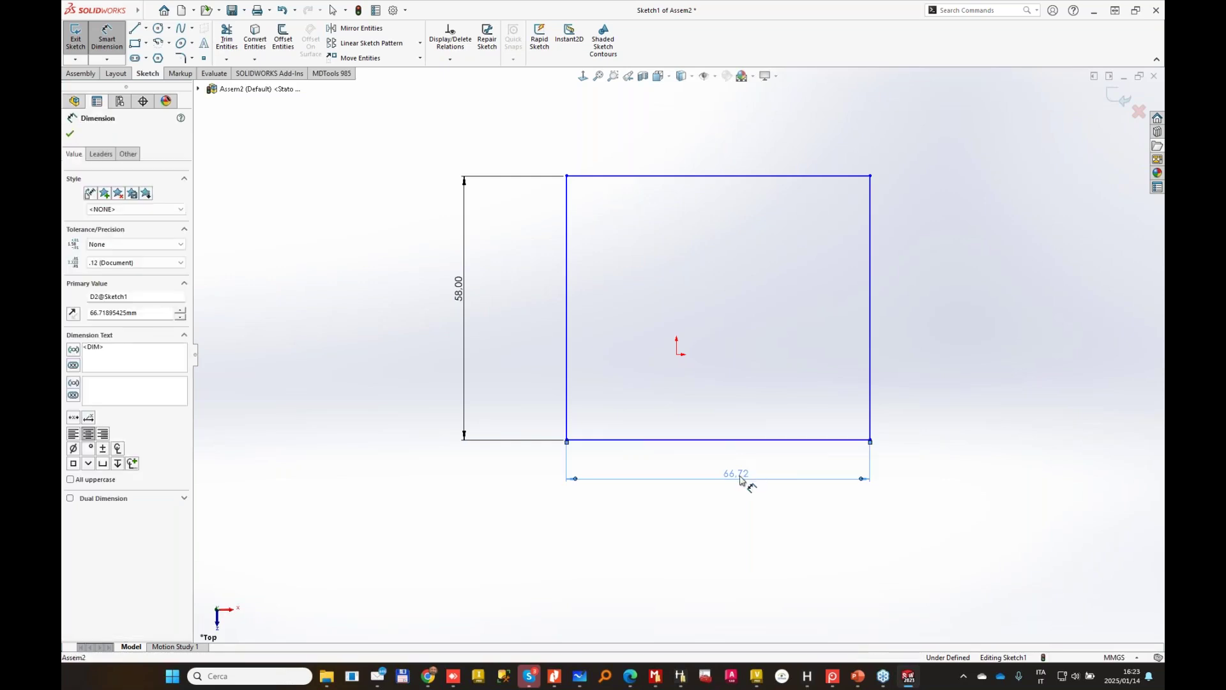
{"action": "type", "text": "58"}
{"action": "key", "text": "Return"}
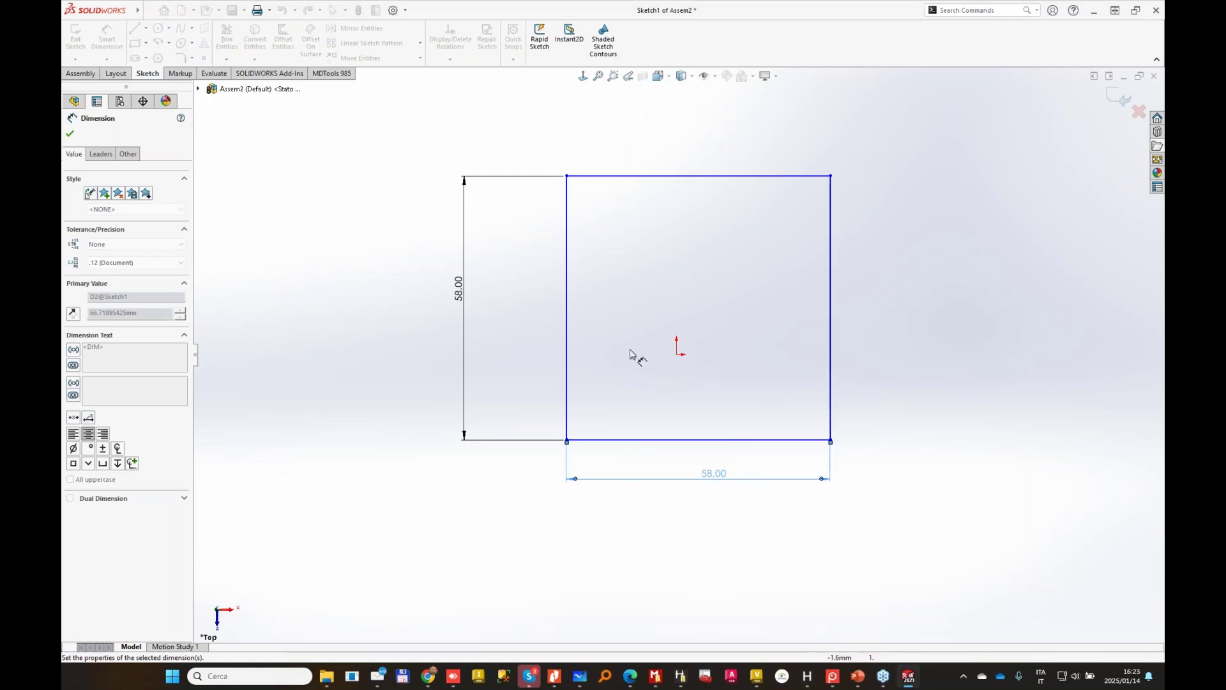
{"action": "key", "text": "Escape"}
{"action": "left_click", "coordinate": [567, 216]}
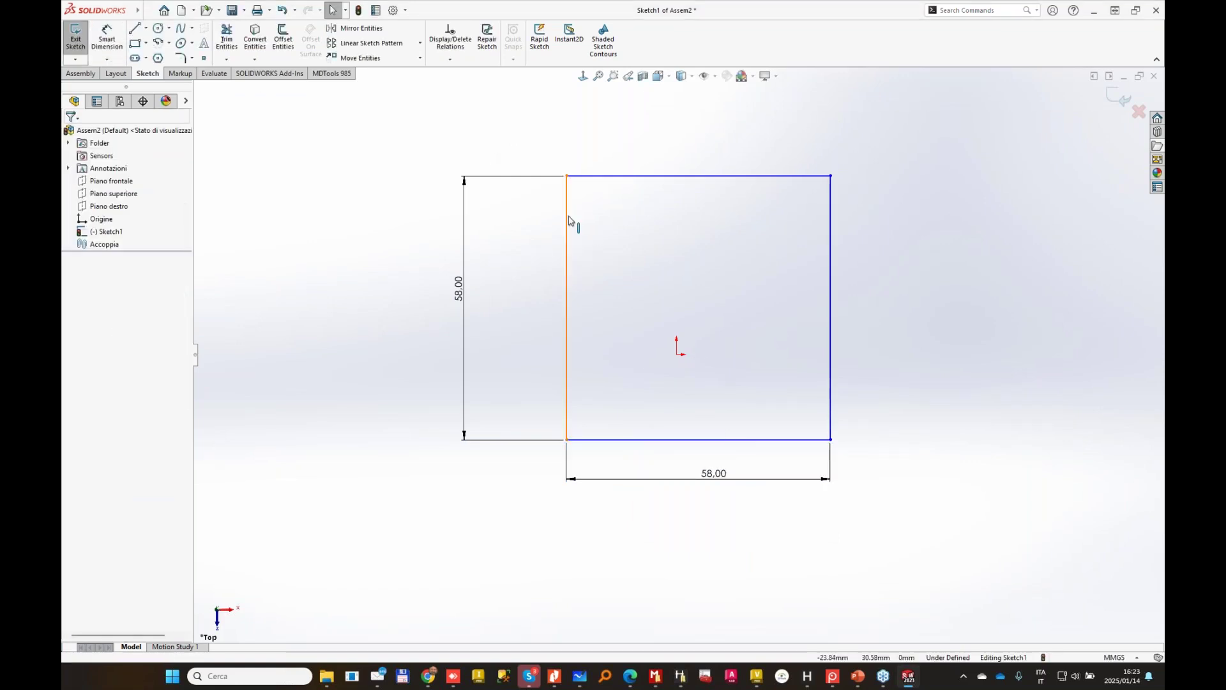
{"action": "left_click", "coordinate": [830, 231], "text": "ctrl"}
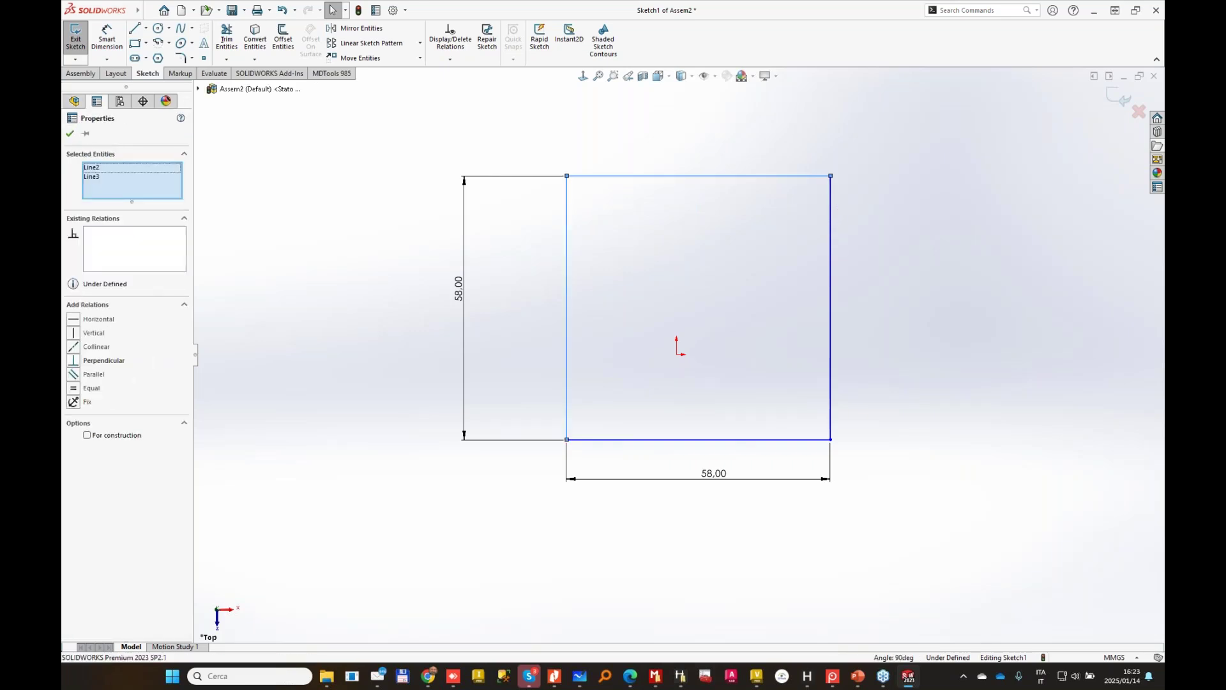
{"action": "left_click", "coordinate": [779, 441]}
{"action": "key", "text": "Escape"}
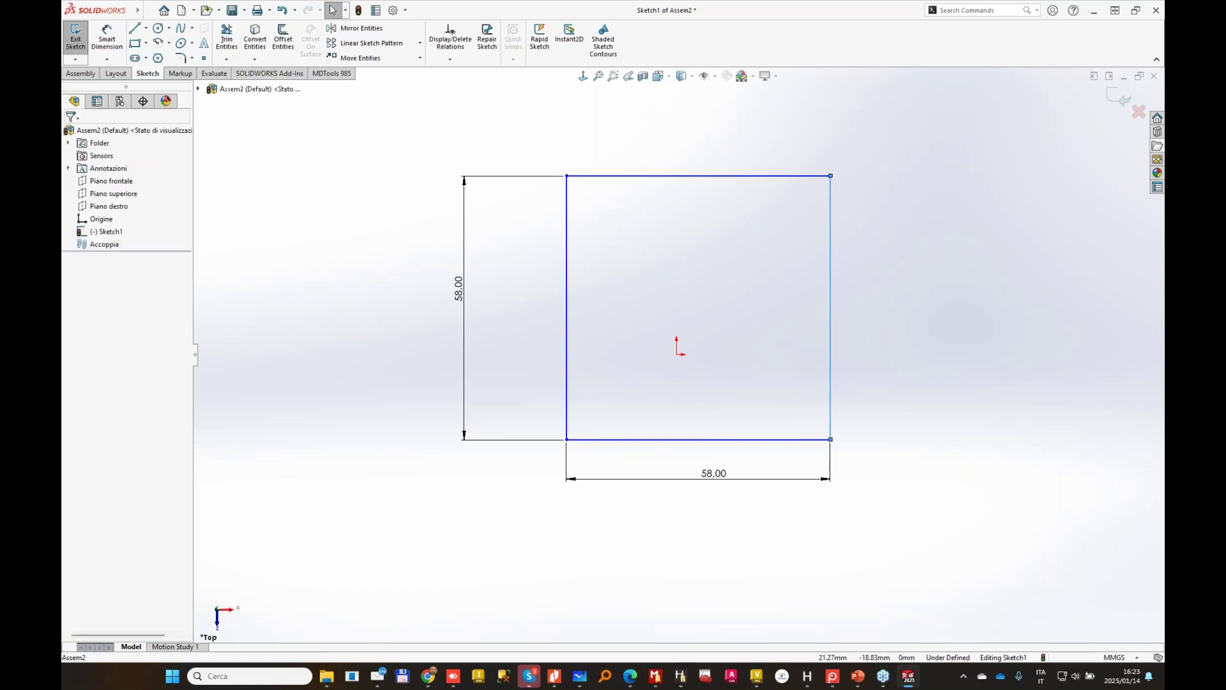
{"action": "left_click", "coordinate": [779, 438]}
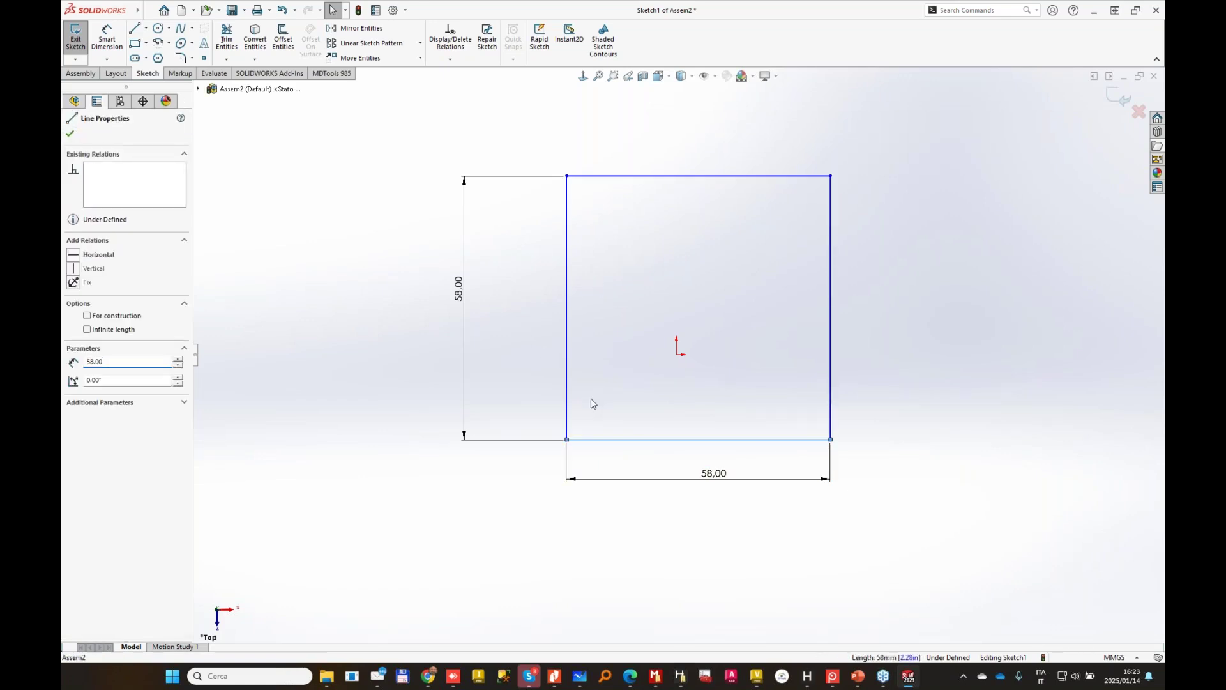
{"action": "key", "text": "Escape"}
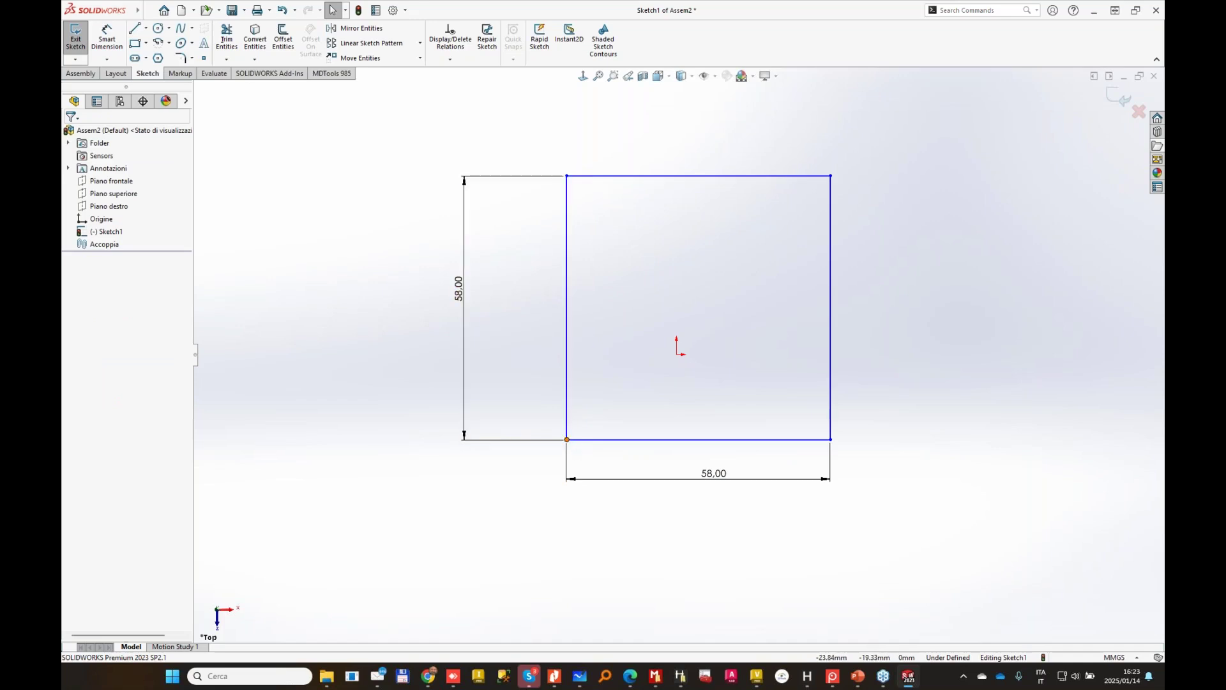
Make the rectangle's lower-left corner coincident with the sketch origin.
{"action": "left_click", "coordinate": [677, 354], "text": "ctrl"}
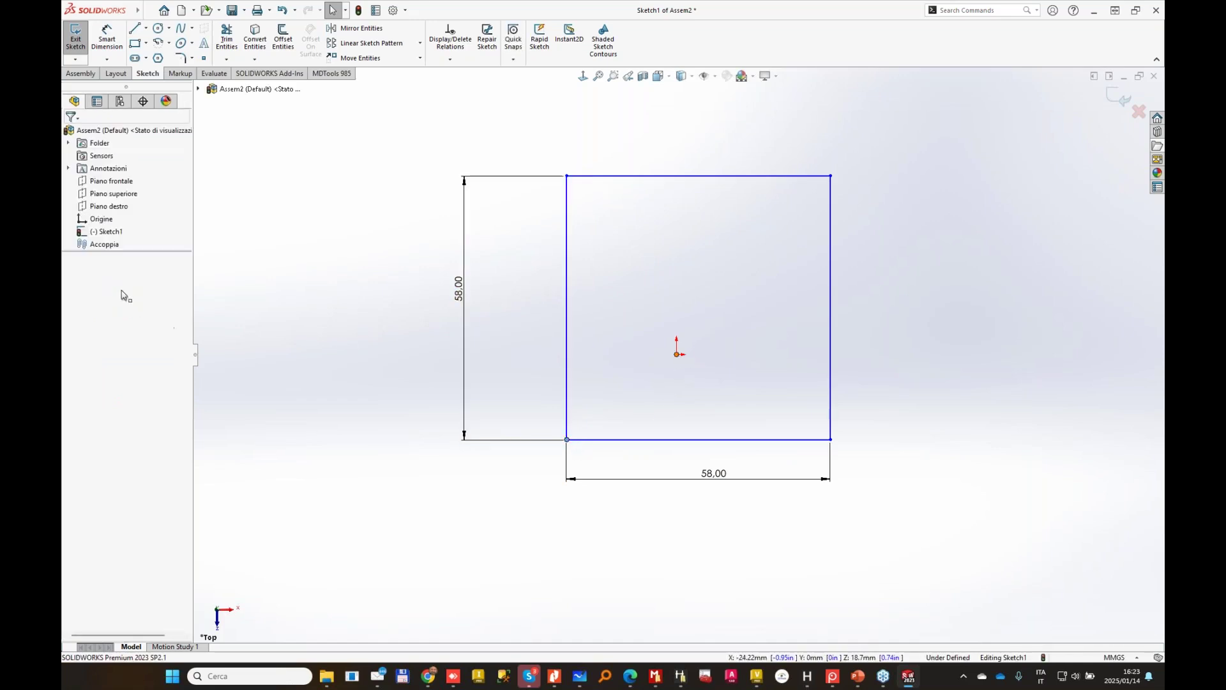
{"action": "left_click", "coordinate": [74, 347]}
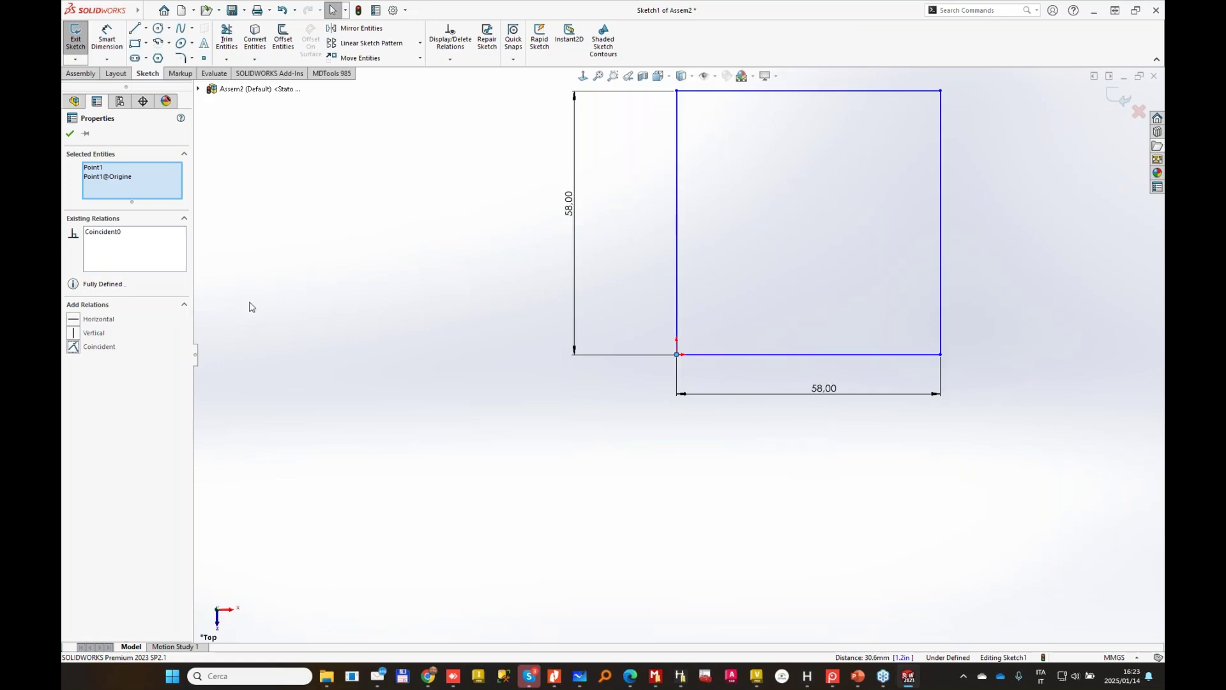
{"action": "left_click", "coordinate": [280, 295]}
Convert all four sides of the 58 mm square to construction lines.
{"action": "left_click", "coordinate": [676, 208]}
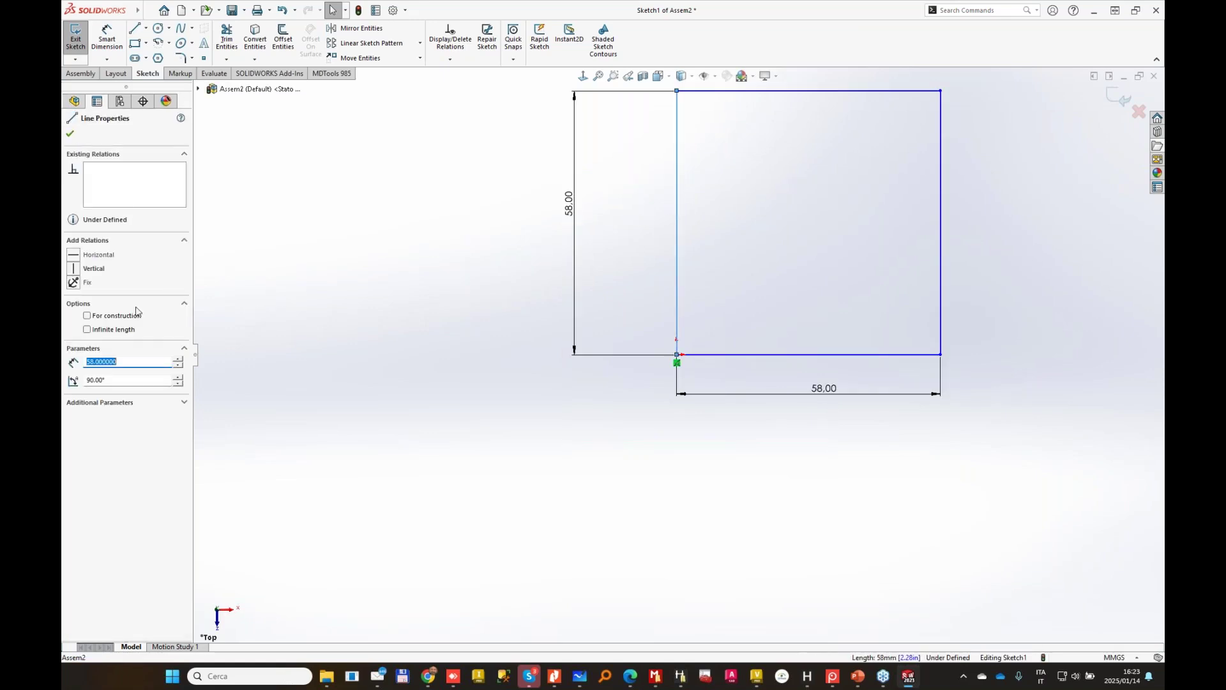
{"action": "left_click", "coordinate": [88, 315]}
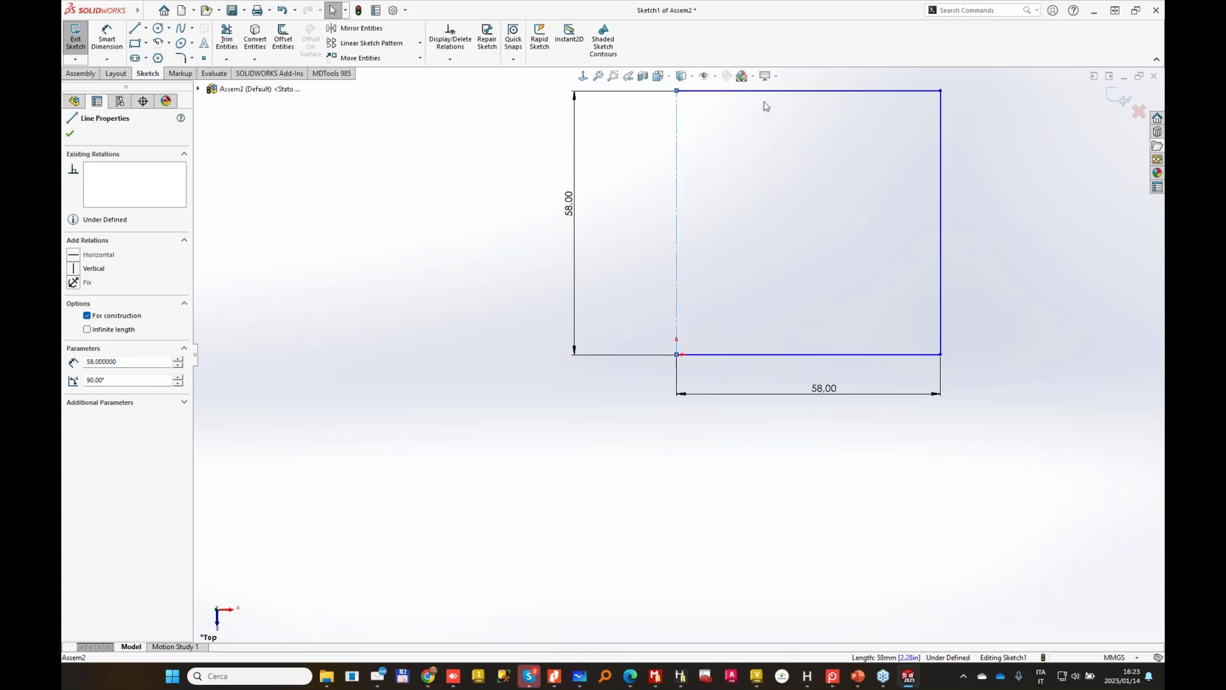
{"action": "left_click", "coordinate": [767, 91]}
{"action": "left_click", "coordinate": [88, 316]}
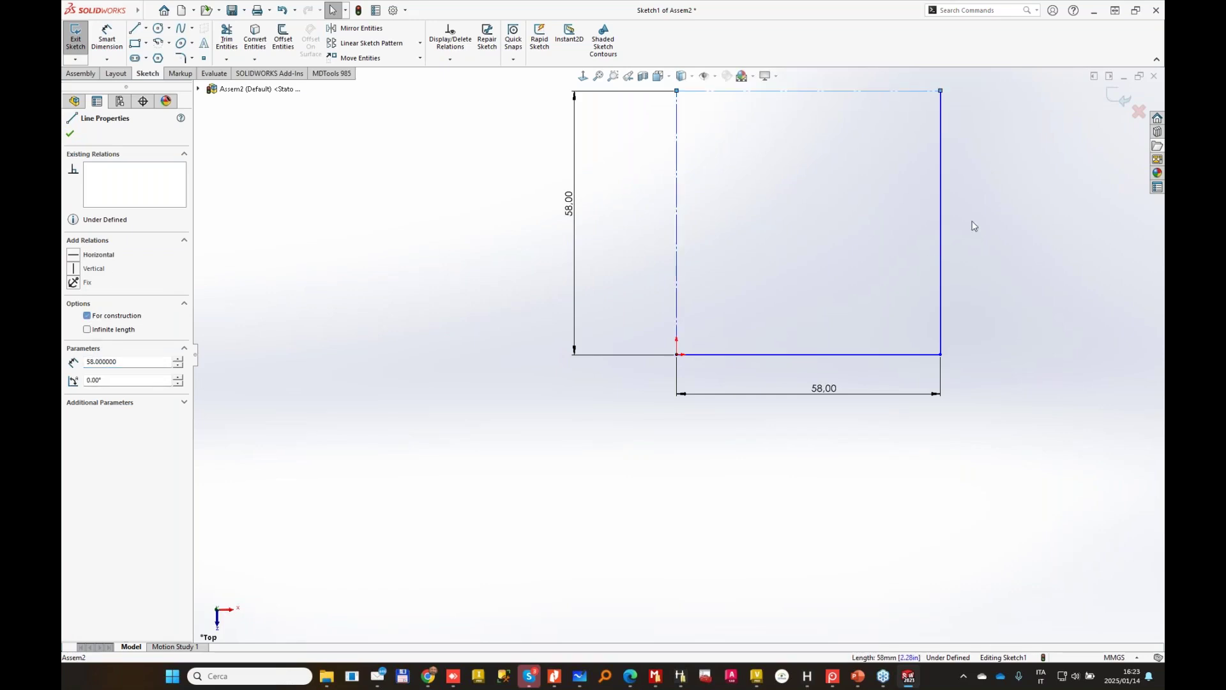
{"action": "left_click", "coordinate": [940, 185]}
{"action": "left_click", "coordinate": [843, 361], "text": "ctrl"}
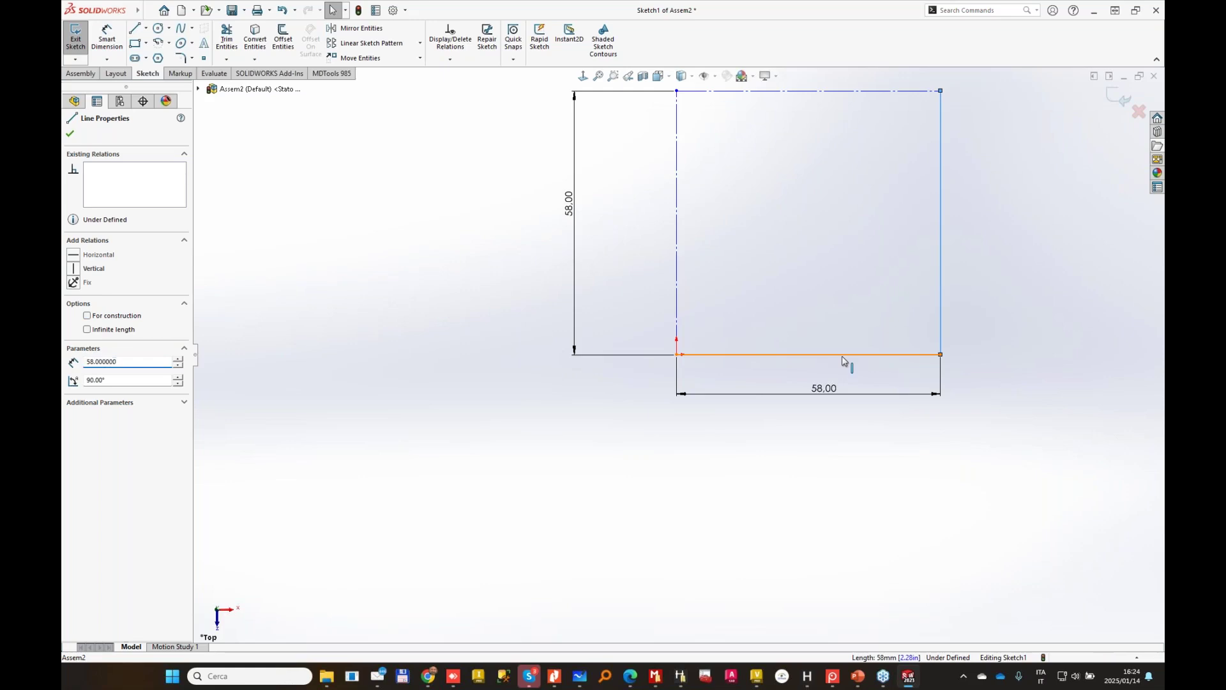
{"action": "left_click", "coordinate": [88, 435]}
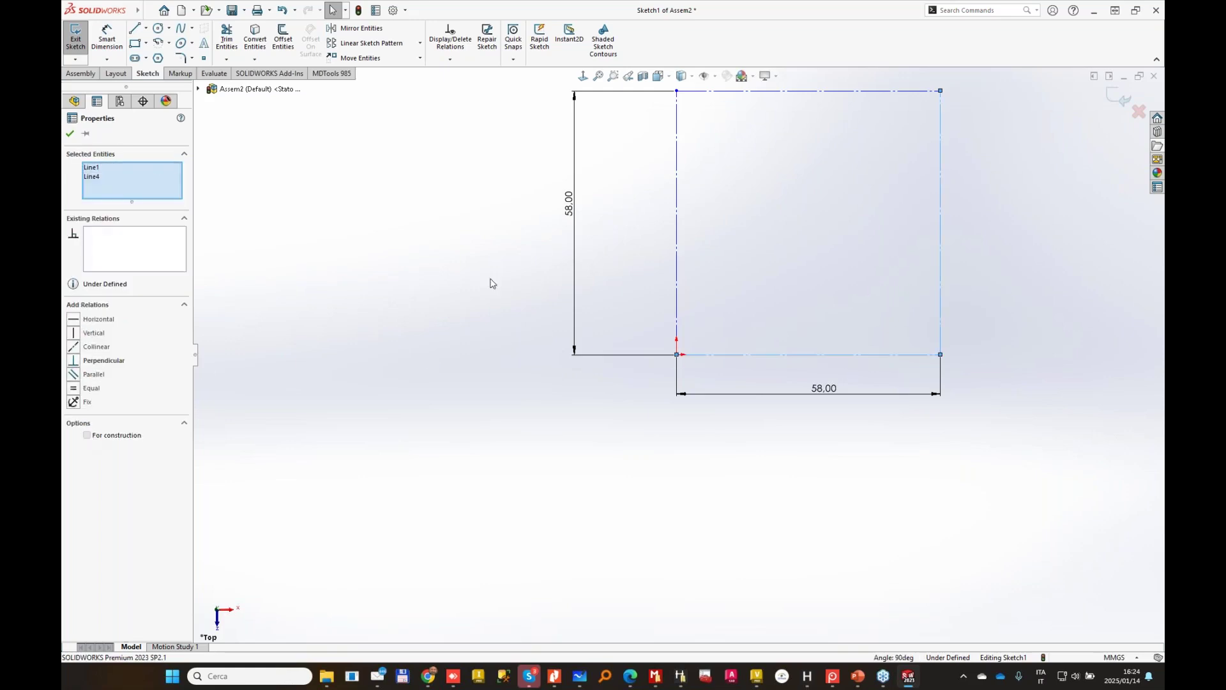
{"action": "left_click", "coordinate": [492, 279]}
Add Vertical relations to the square's left and right sides and Horizontal relations to its top and bottom sides.
{"action": "left_click", "coordinate": [678, 228]}
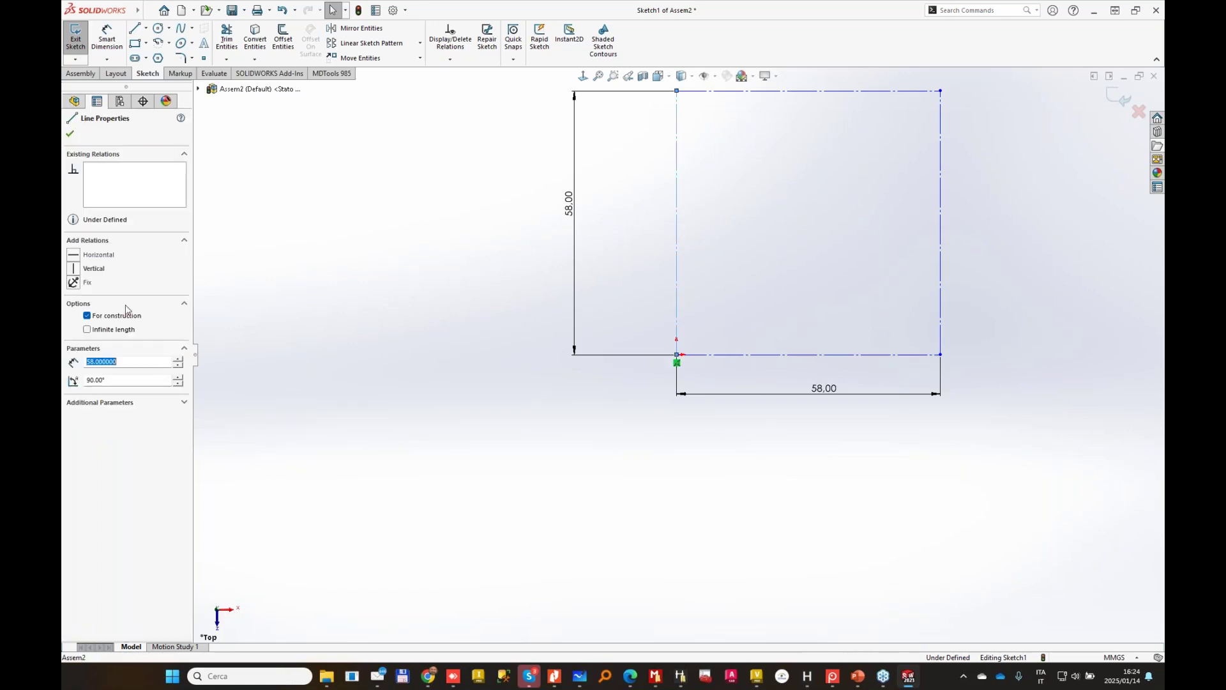
{"action": "left_click", "coordinate": [746, 354]}
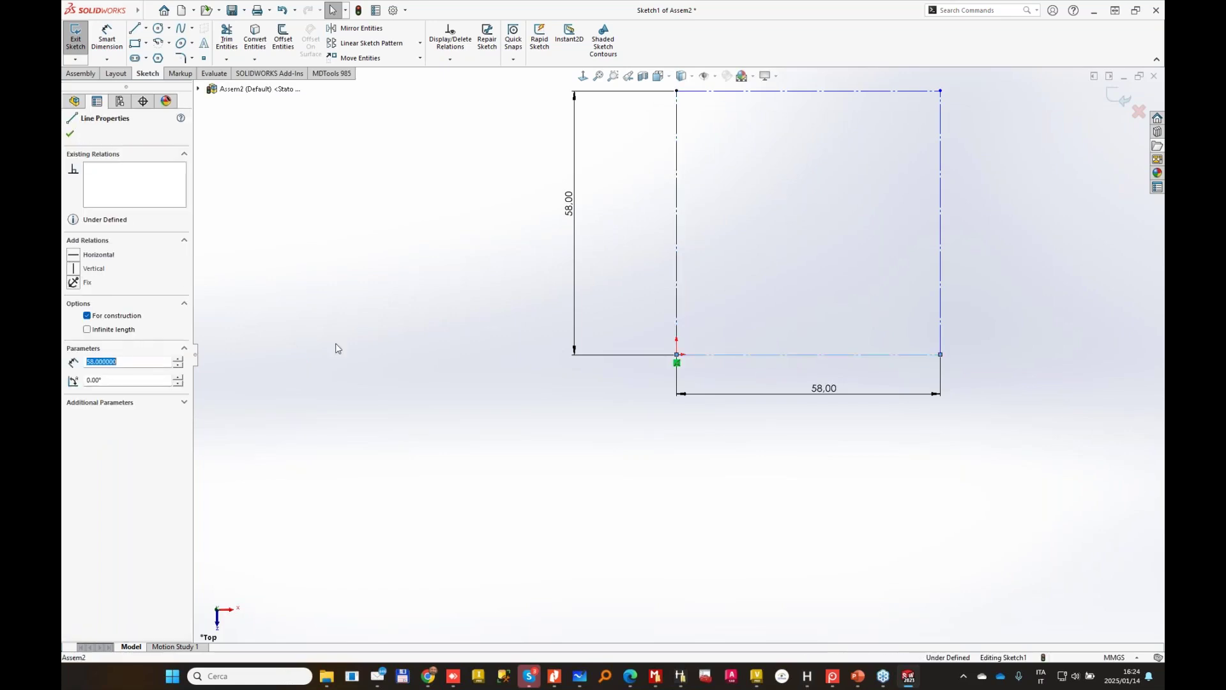
{"action": "left_click", "coordinate": [72, 254]}
{"action": "left_click", "coordinate": [941, 227]}
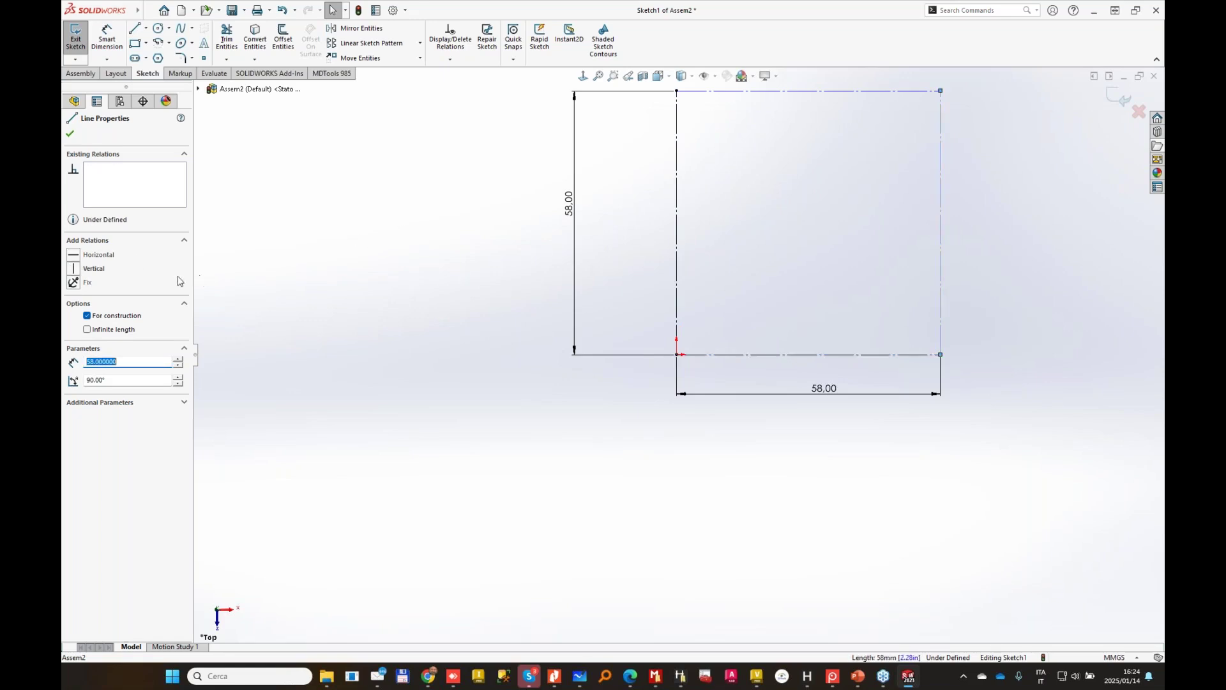
{"action": "left_click", "coordinate": [891, 92]}
{"action": "left_click", "coordinate": [74, 255]}
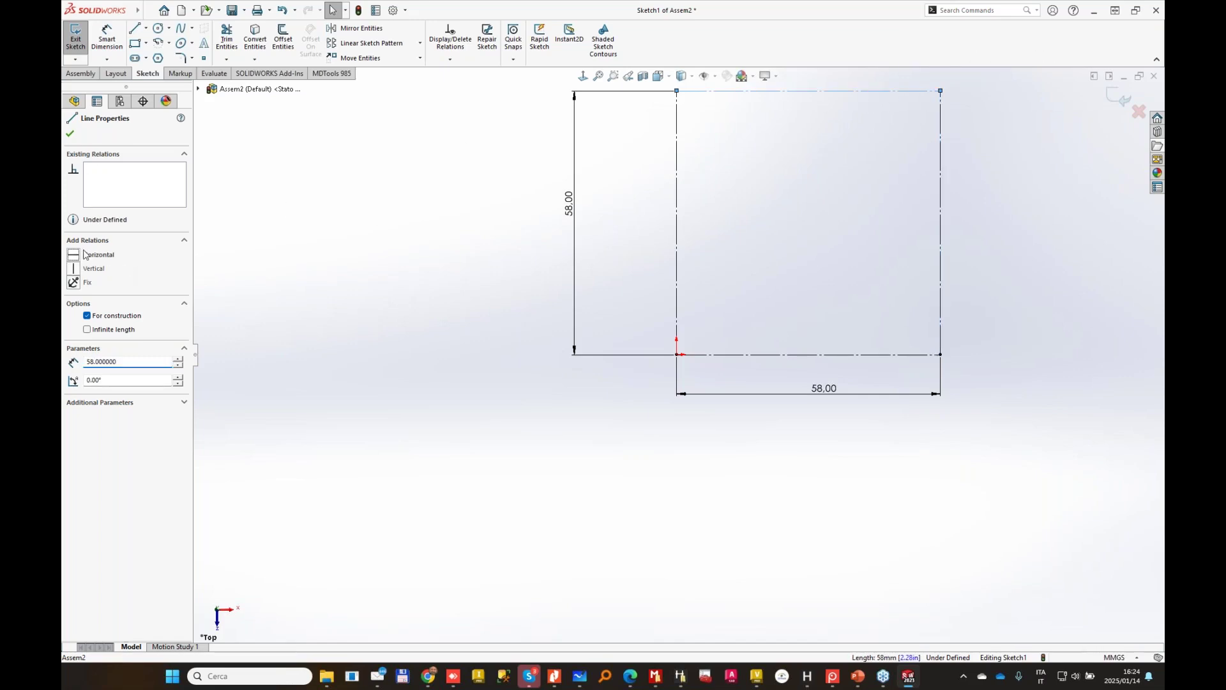
{"action": "scroll", "coordinate": [831, 197], "scroll_direction": "up", "scroll_amount": 1}
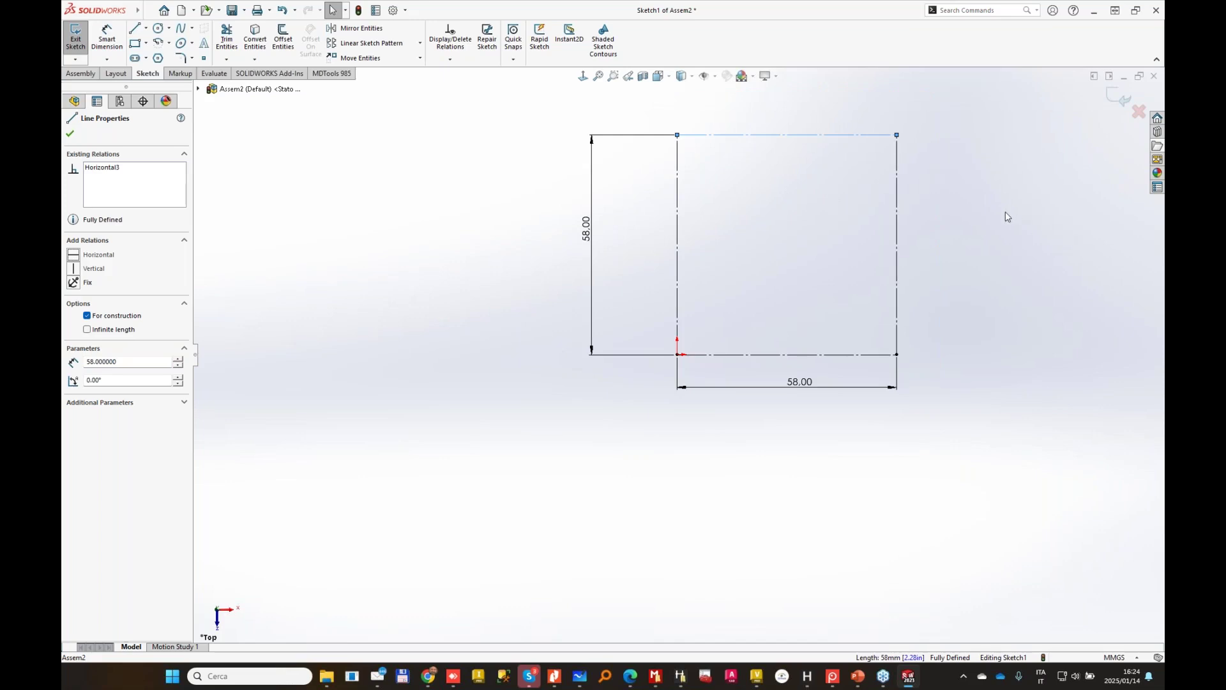
{"action": "left_click", "coordinate": [1029, 203]}
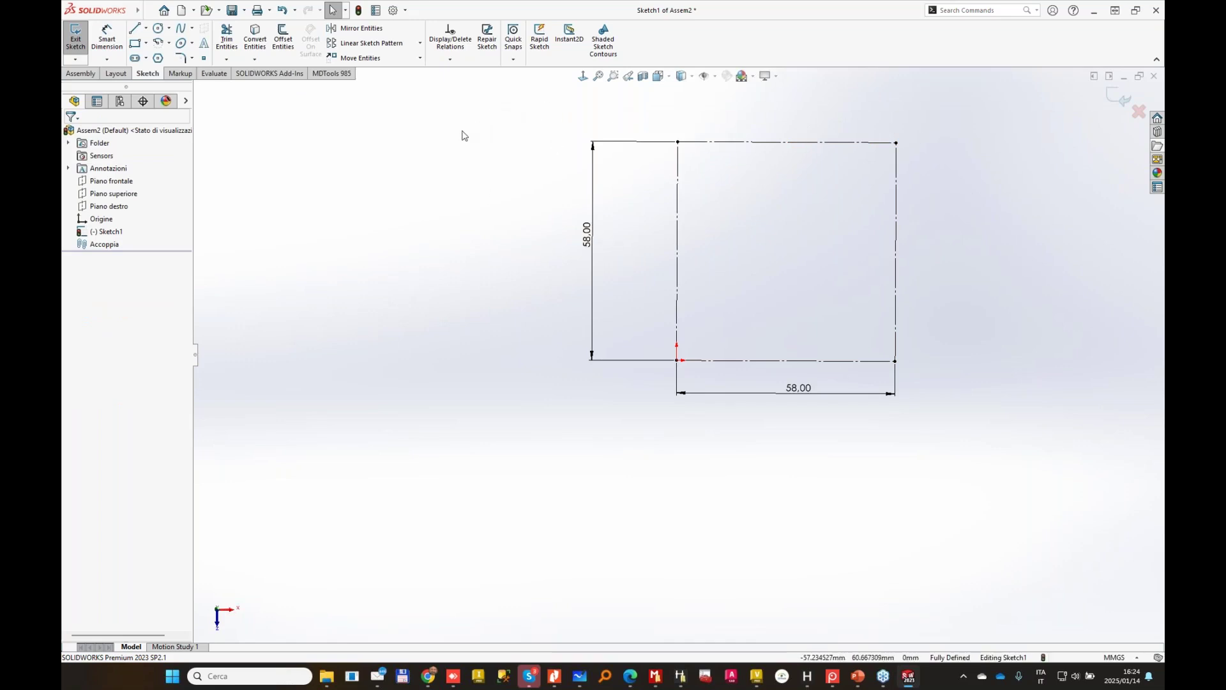
Examine the Sketch and Relations/Snaps system options, including Automatic relations, and leave without changes.
{"action": "left_click", "coordinate": [394, 11]}
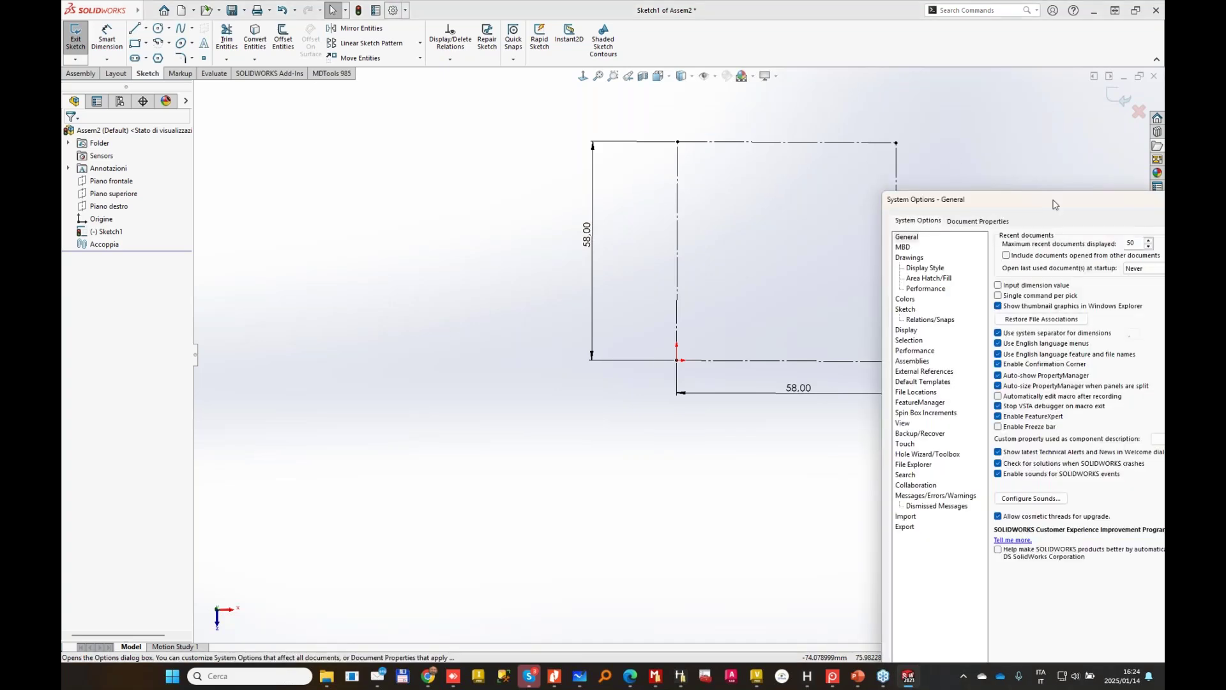
{"action": "left_click_drag", "start_coordinate": [1053, 203], "coordinate": [338, 82]}
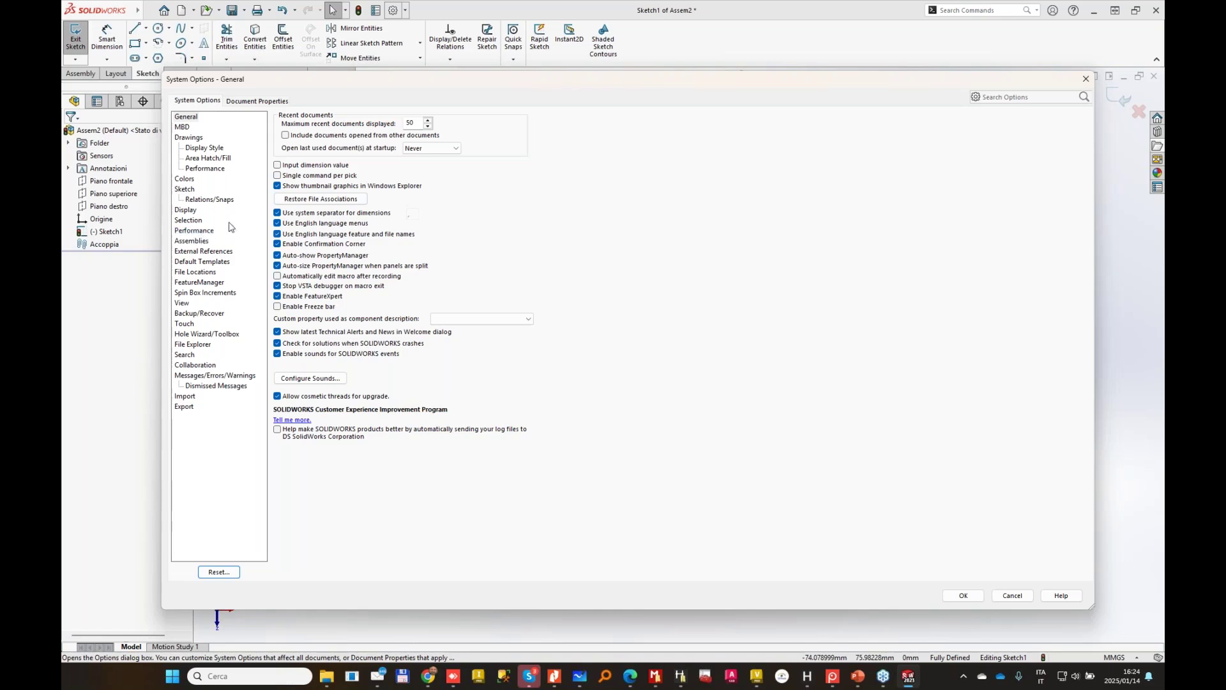
{"action": "left_click", "coordinate": [182, 191]}
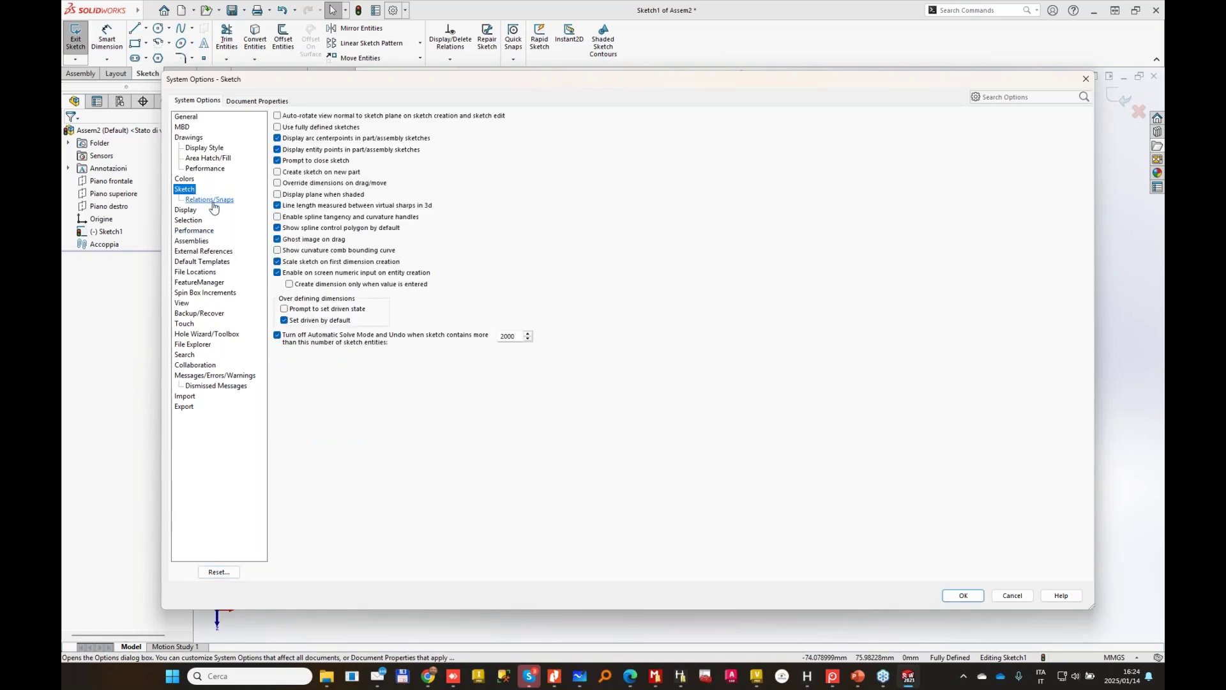
{"action": "left_click", "coordinate": [211, 200]}
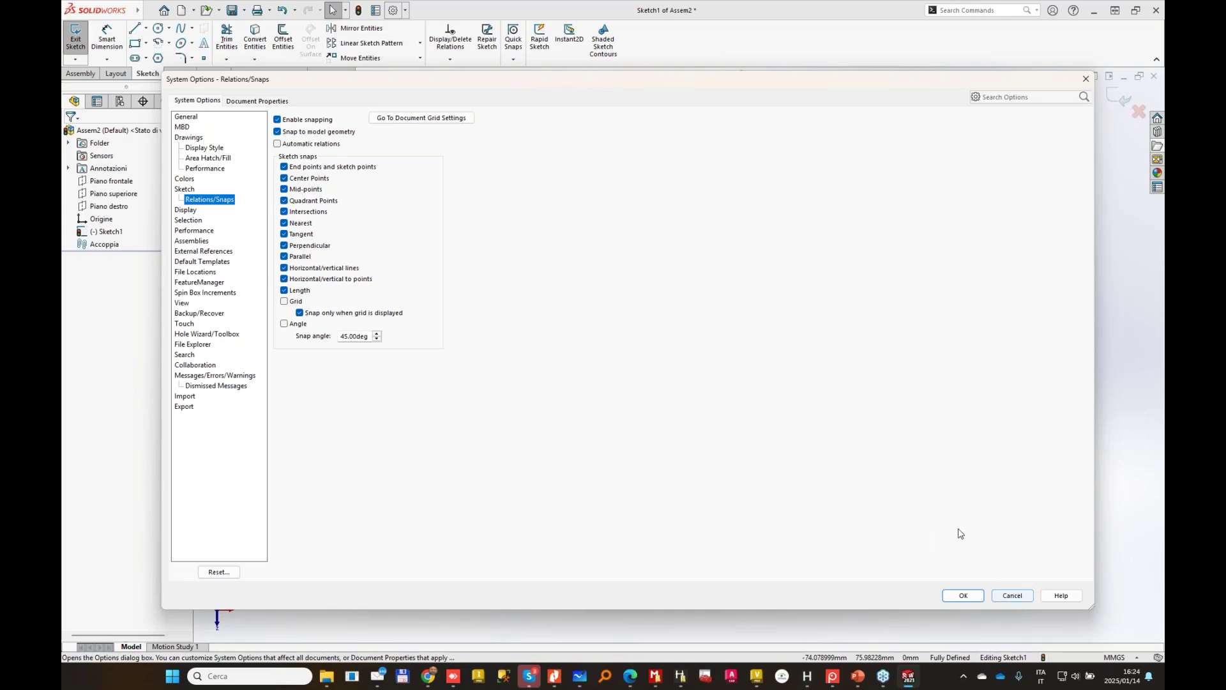
{"action": "left_click", "coordinate": [1016, 600]}
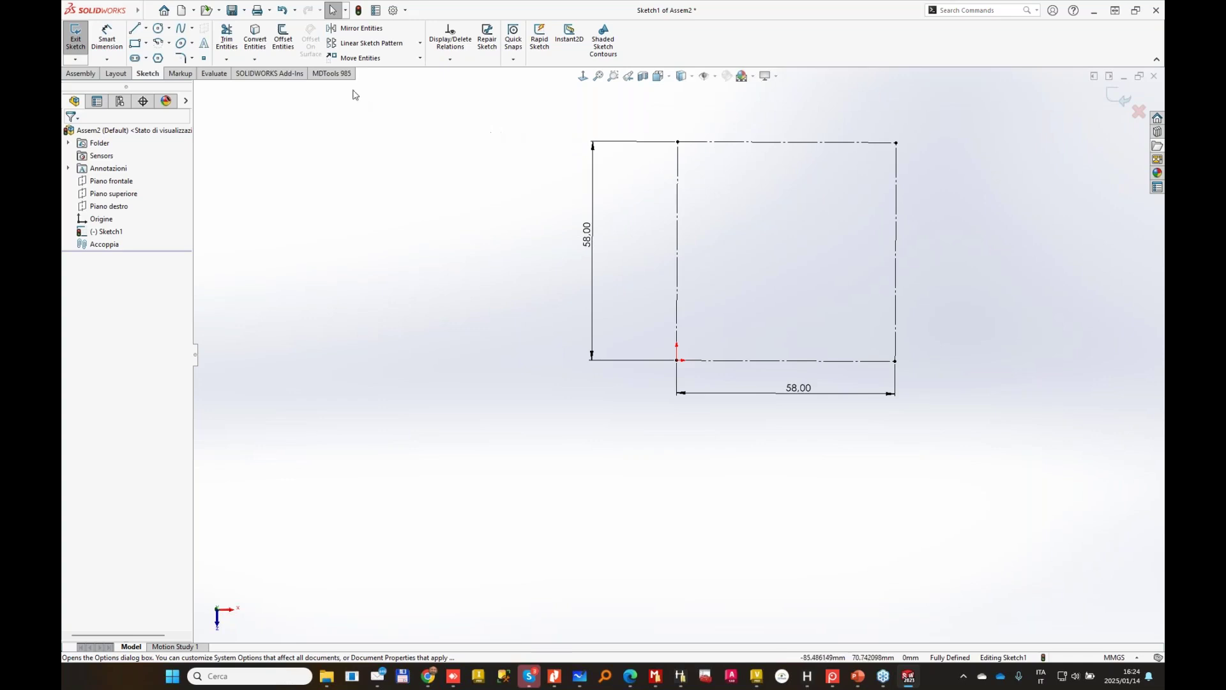
Place a sketch point on each of the square's four corners and exit the sketch.
{"action": "left_click", "coordinate": [204, 58]}
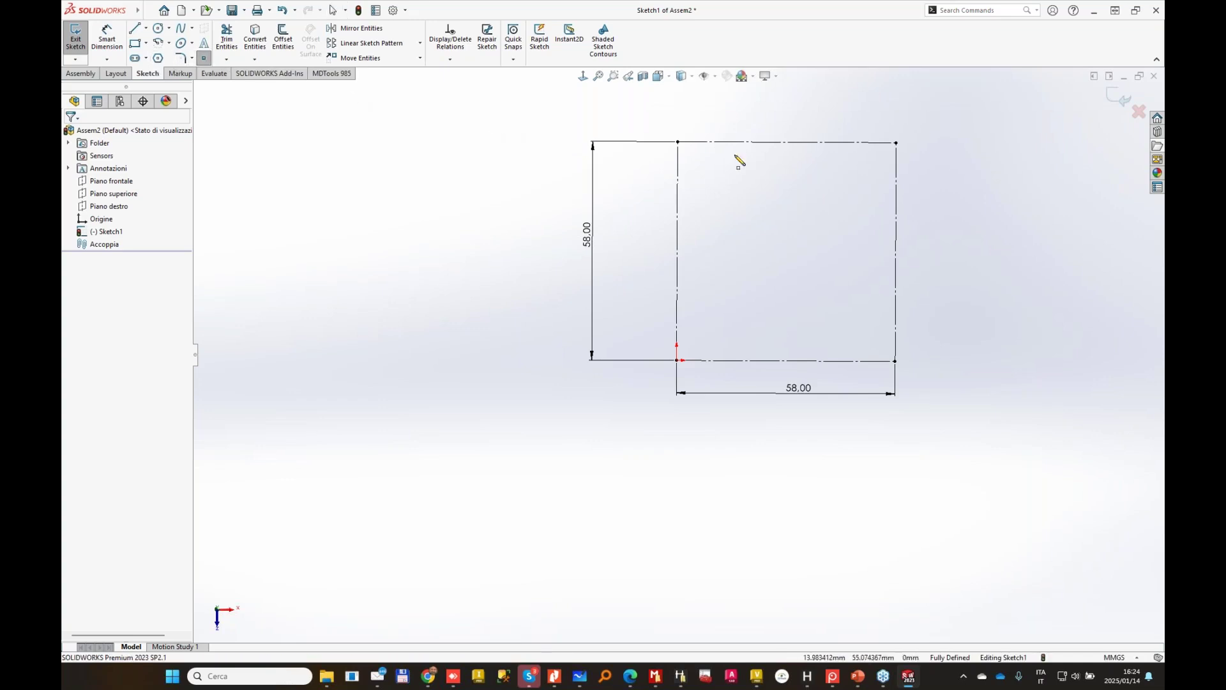
{"action": "left_click", "coordinate": [678, 142]}
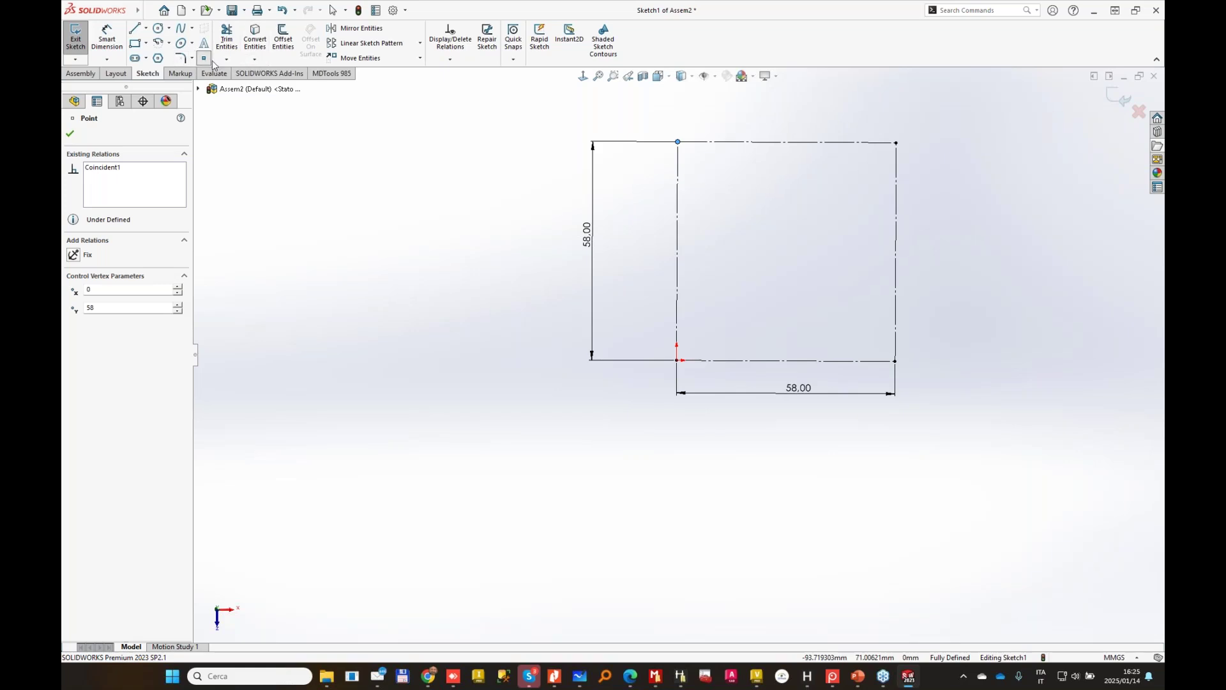
{"action": "left_click", "coordinate": [676, 360]}
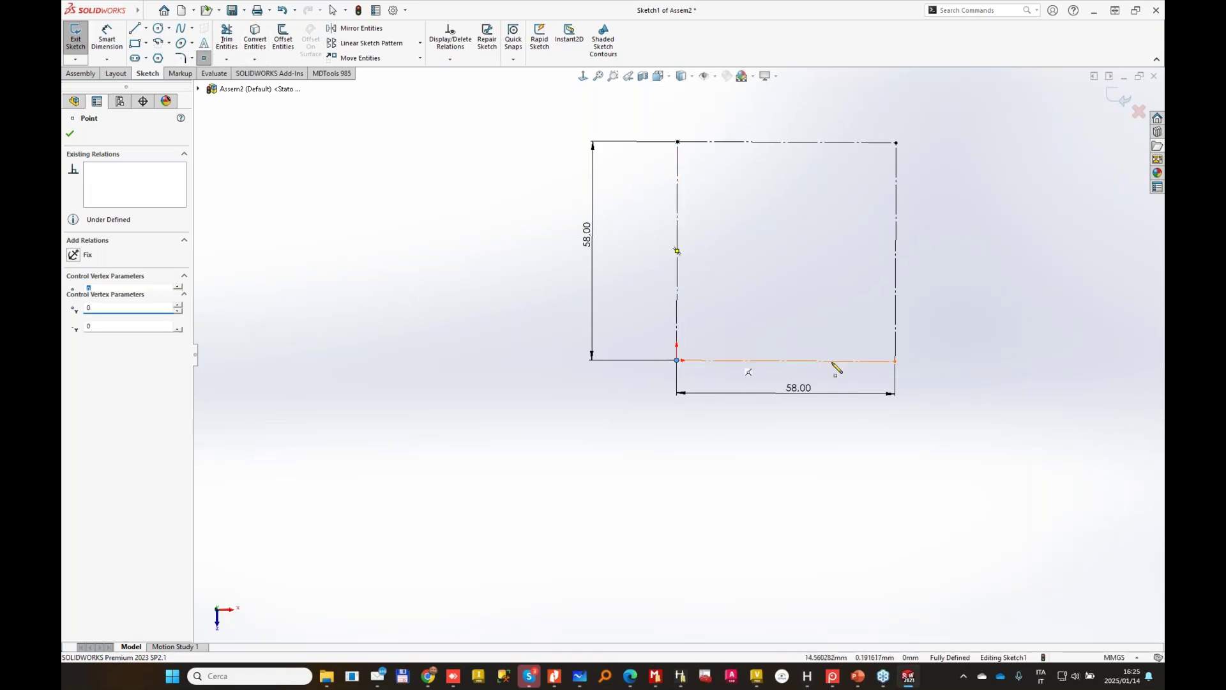
{"action": "left_click", "coordinate": [894, 361]}
{"action": "left_click", "coordinate": [896, 143]}
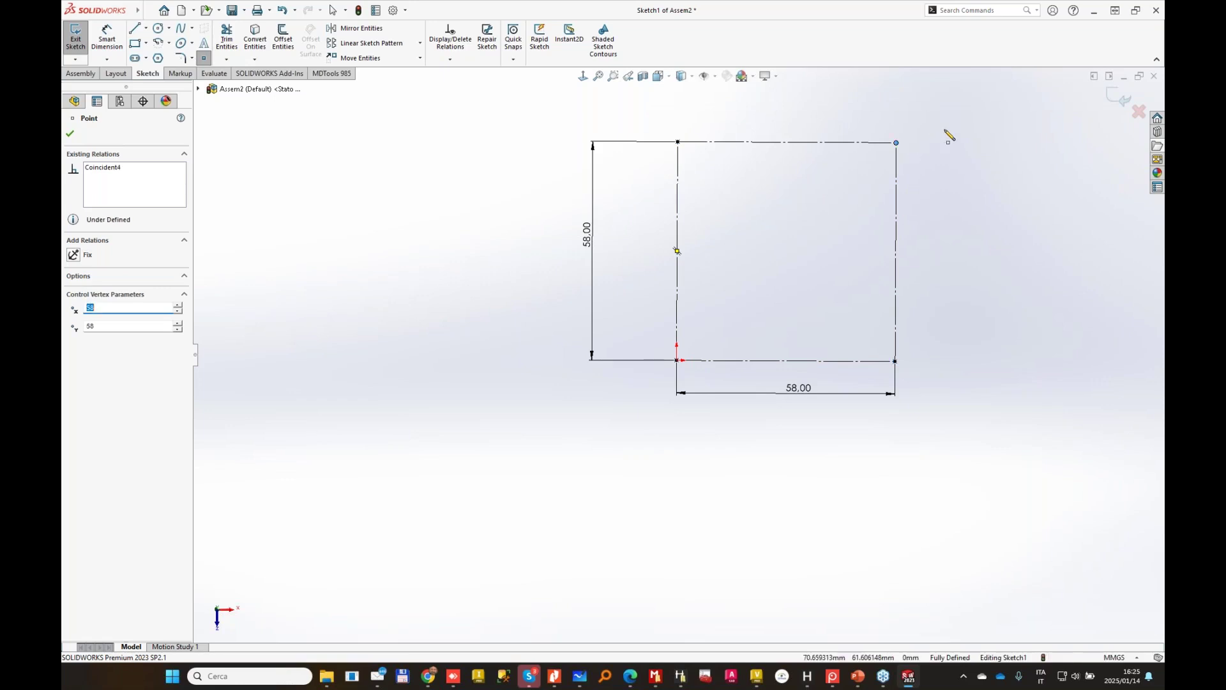
{"action": "key", "text": "Escape"}
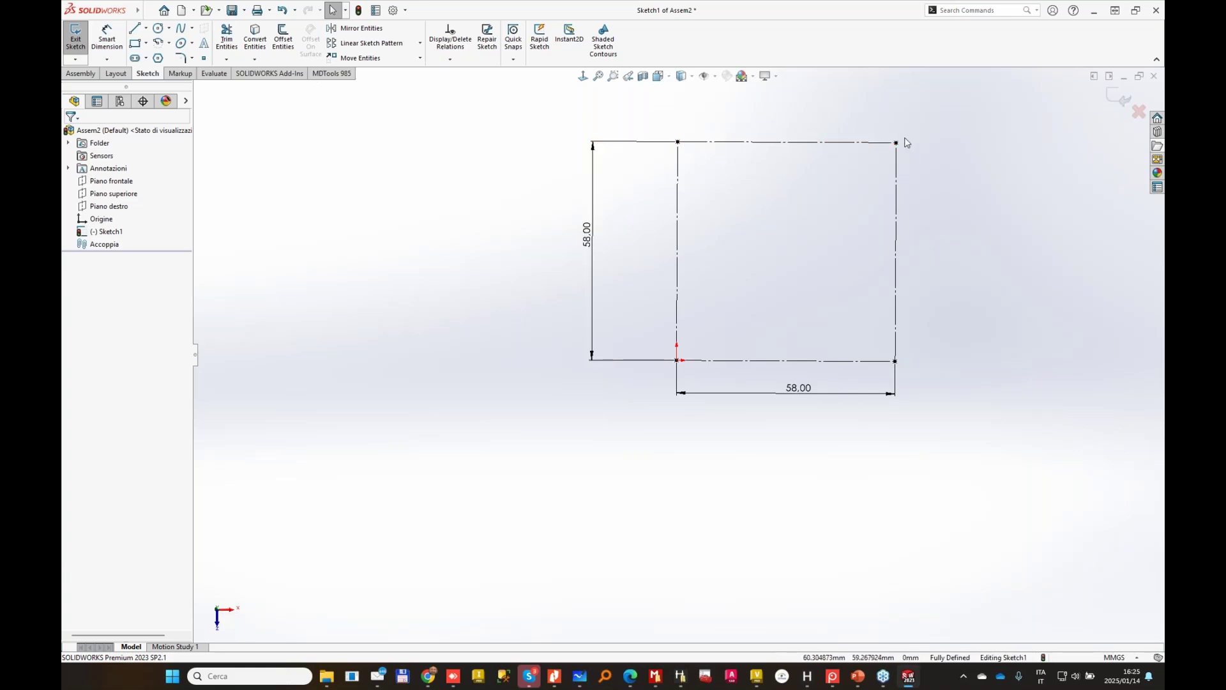
{"action": "left_click", "coordinate": [1122, 98]}
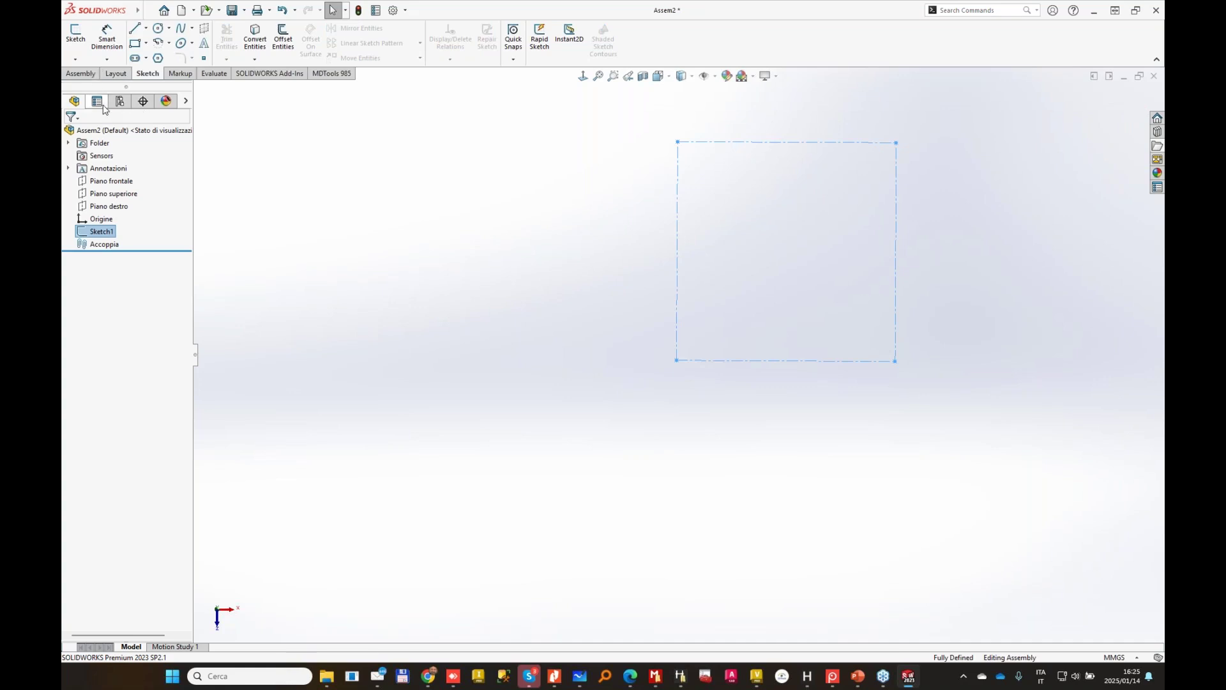
Insert the ISO4672 M12 bolt in the ISO4672 M12 x 40 configuration near the square sketch's lower-left corner.
{"action": "left_click", "coordinate": [82, 73]}
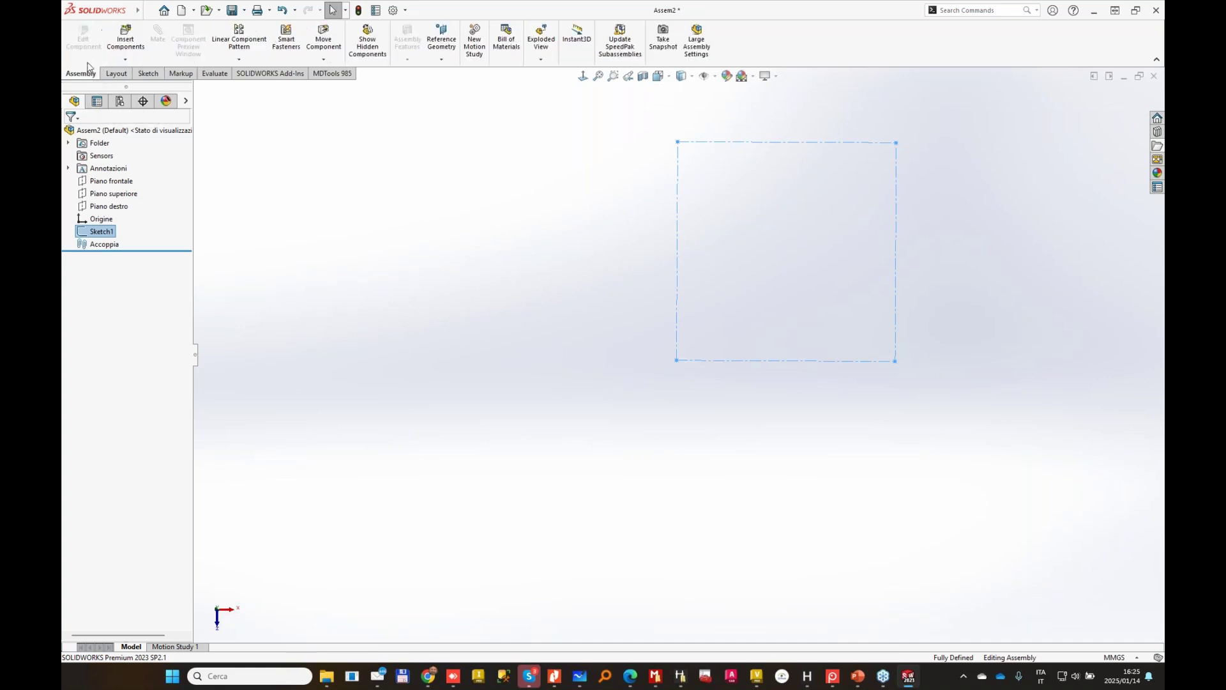
{"action": "left_click", "coordinate": [127, 40]}
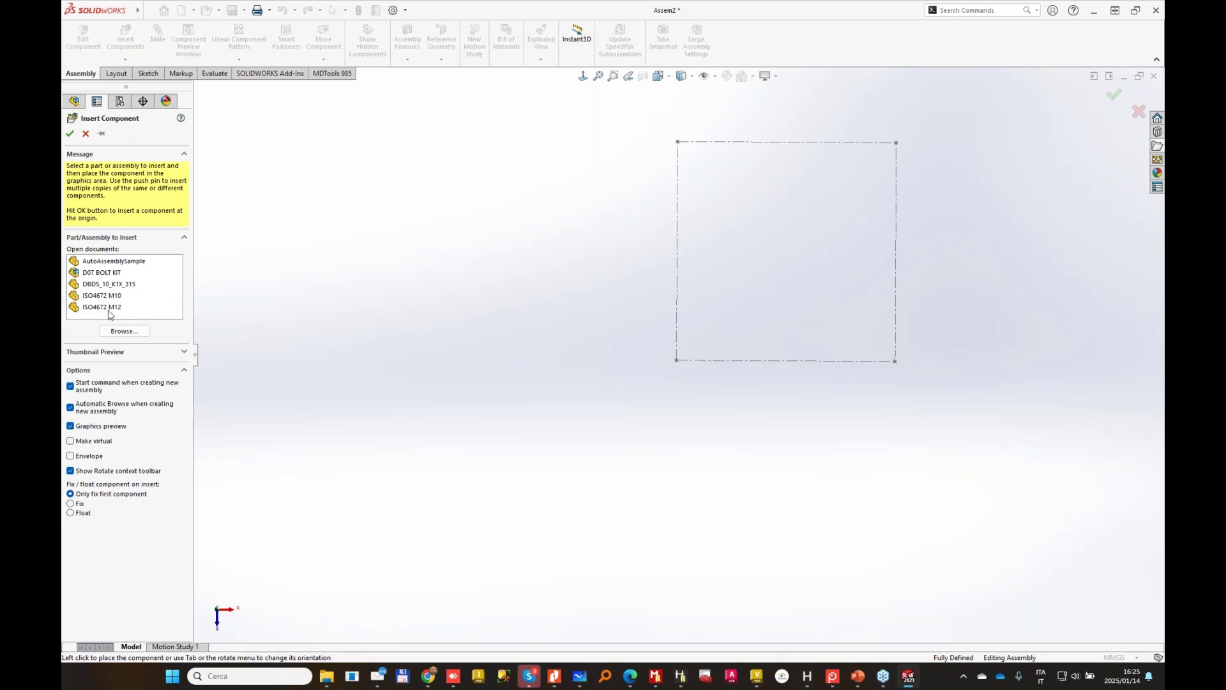
{"action": "left_click", "coordinate": [109, 309]}
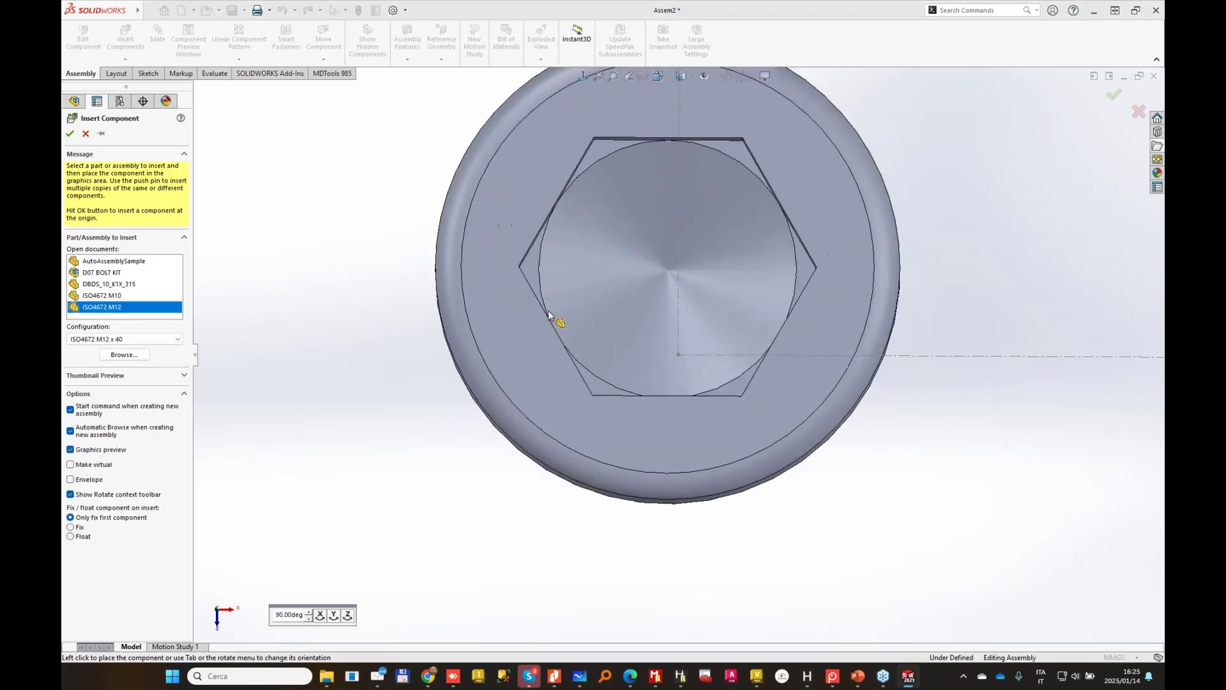
{"action": "left_click", "coordinate": [357, 246]}
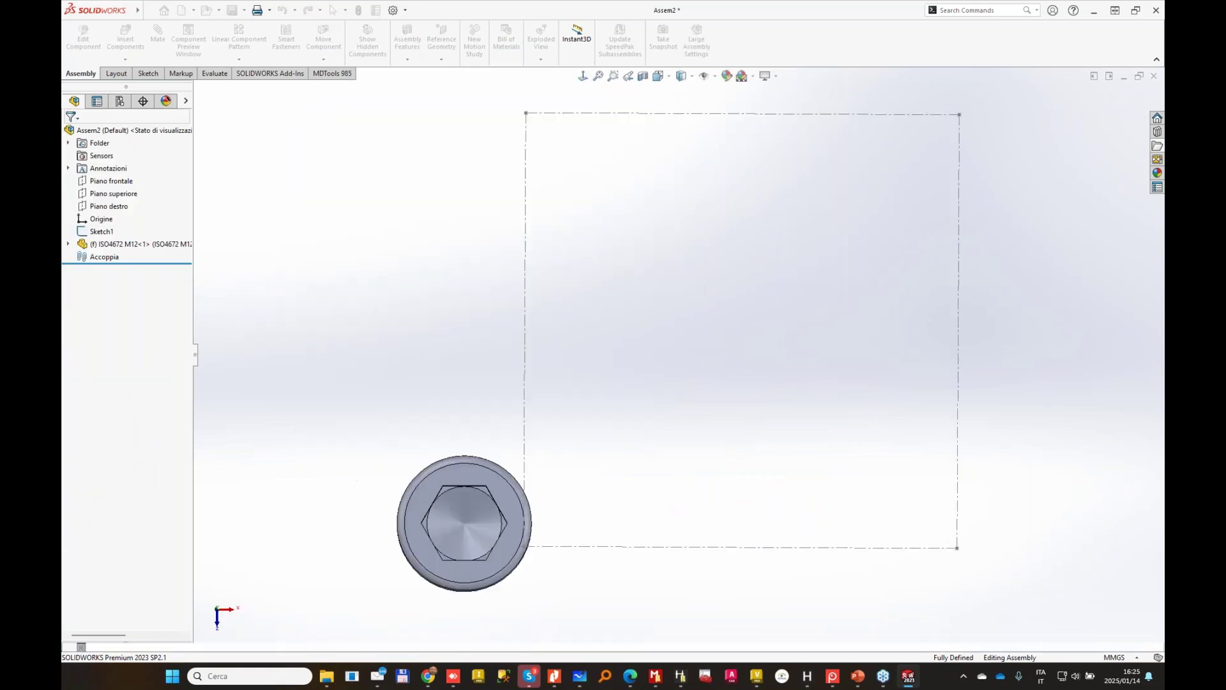
Add a Coincident mate between the M12 bolt's origin and the sketch point at the square's upper-left corner.
{"action": "left_click", "coordinate": [68, 244]}
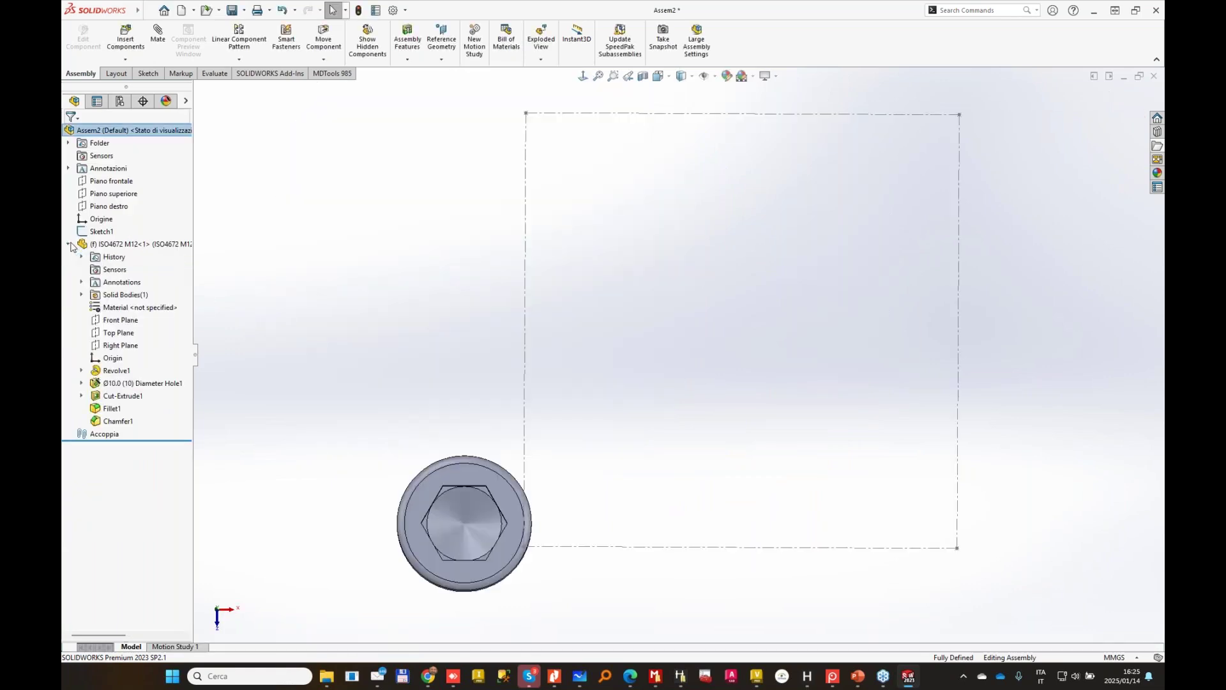
{"action": "left_click", "coordinate": [113, 359]}
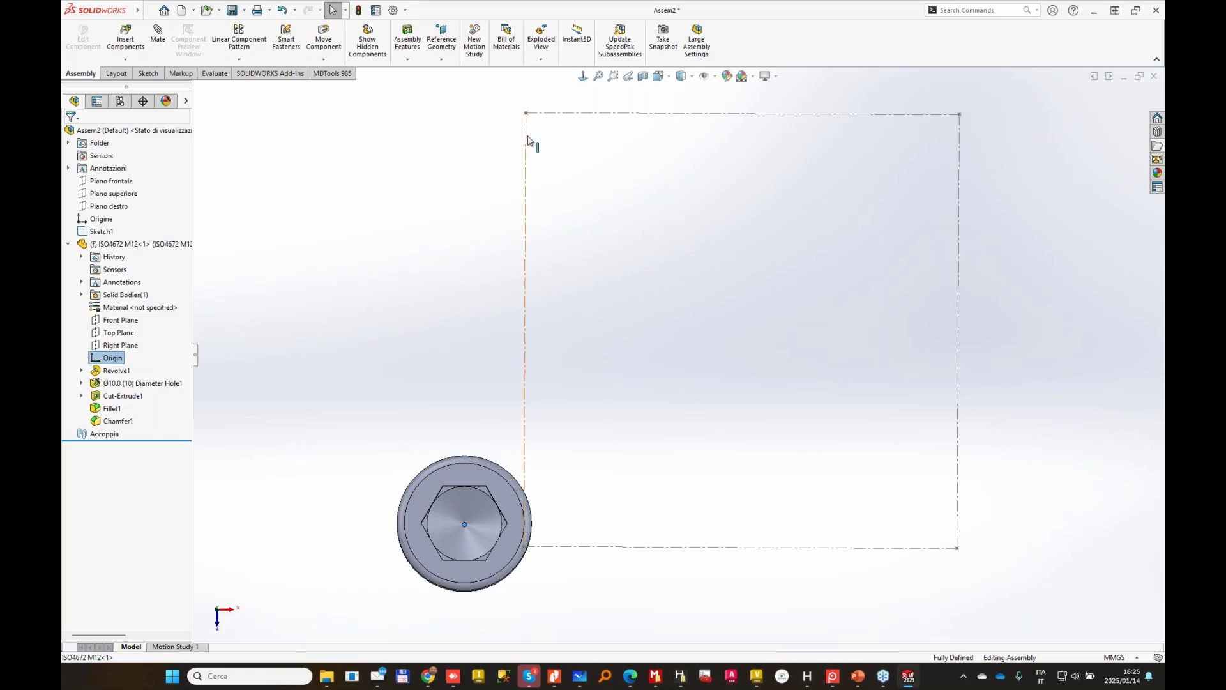
{"action": "left_click", "coordinate": [527, 113], "text": "ctrl"}
{"action": "left_click", "coordinate": [158, 35]}
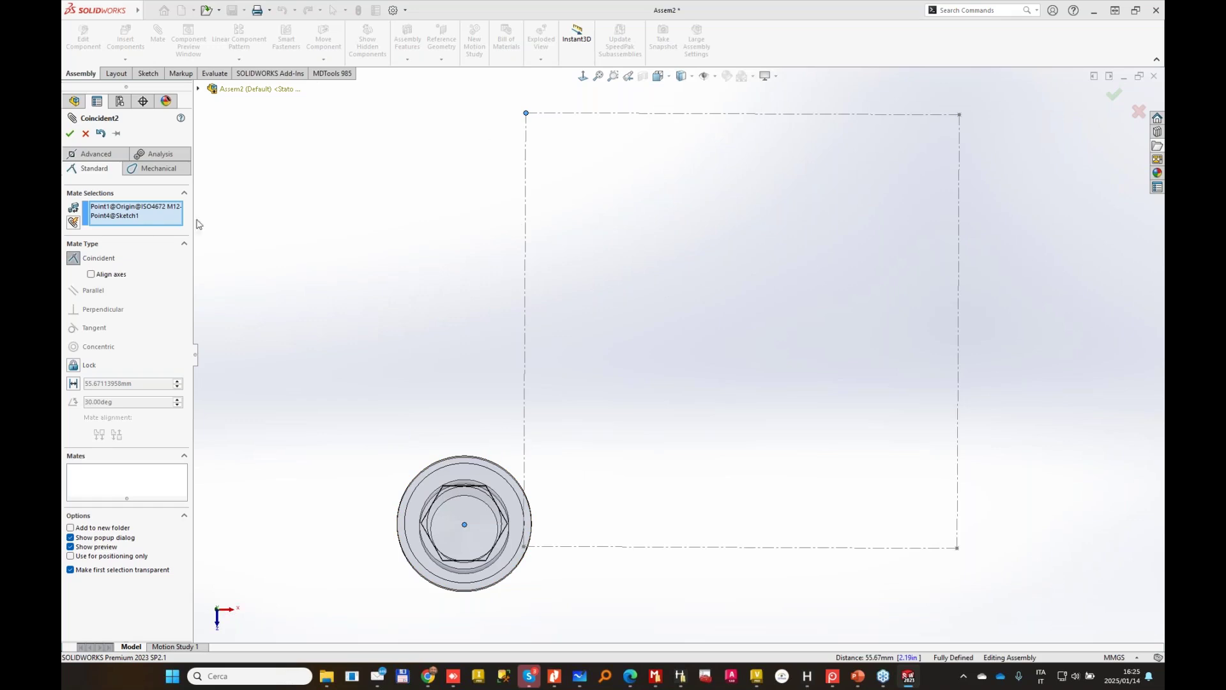
{"action": "left_click", "coordinate": [70, 134]}
{"action": "key", "text": "Escape"}
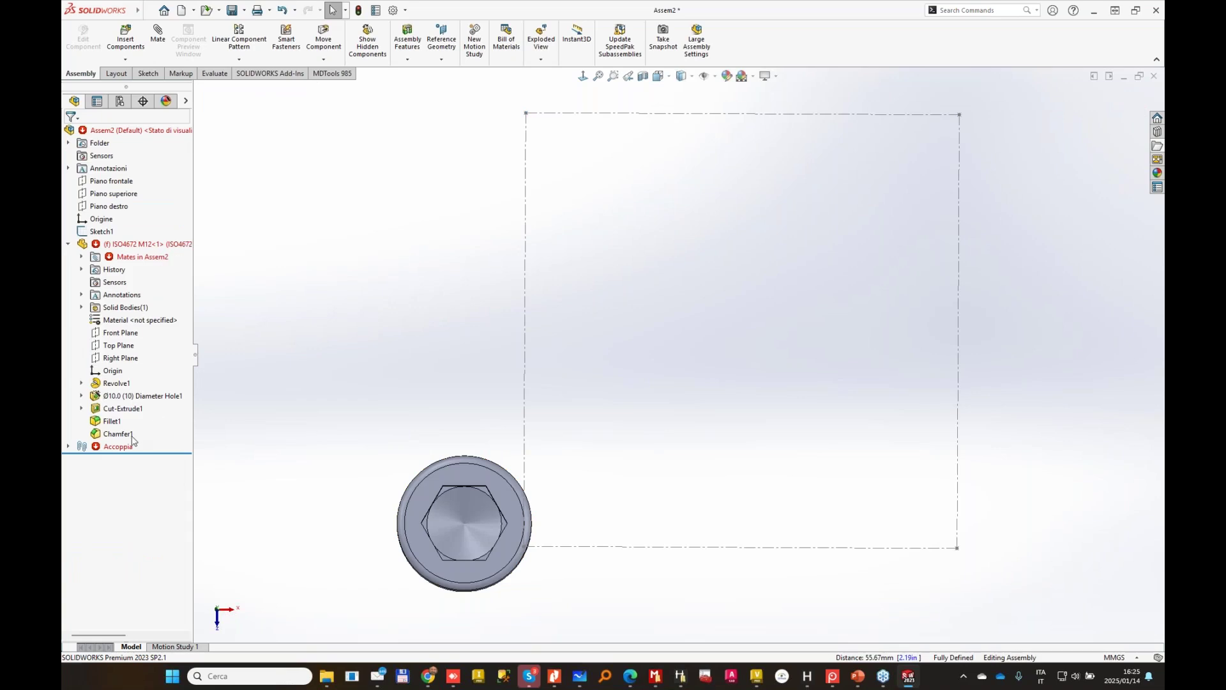
Change the fixed M12 bolt to Float so its mate can position it.
{"action": "right_click", "coordinate": [128, 244]}
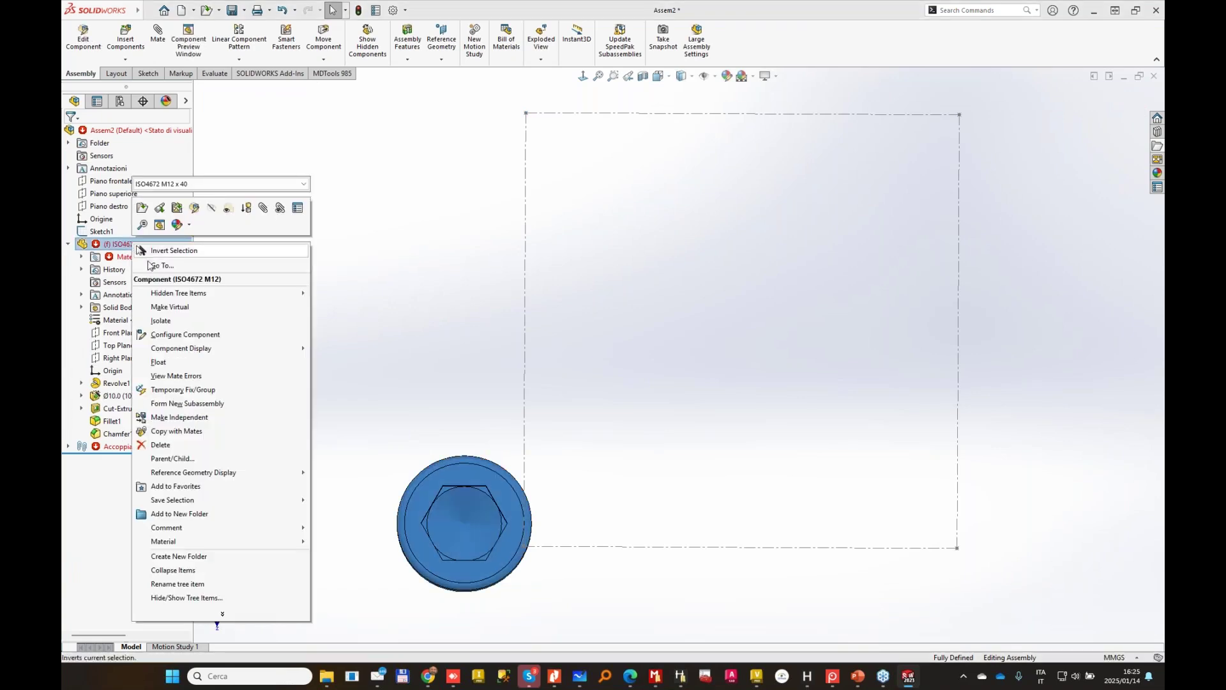
{"action": "left_click", "coordinate": [191, 363]}
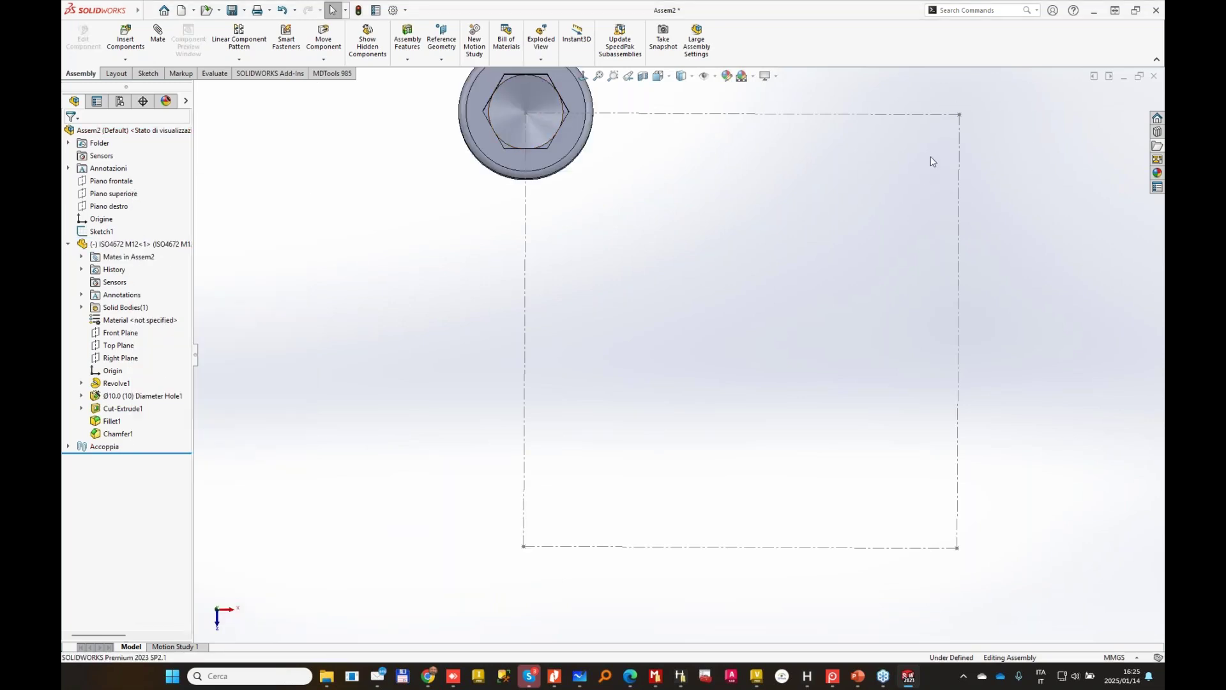
{"action": "middle_click_drag", "start_coordinate": [773, 233], "coordinate": [324, 130]}
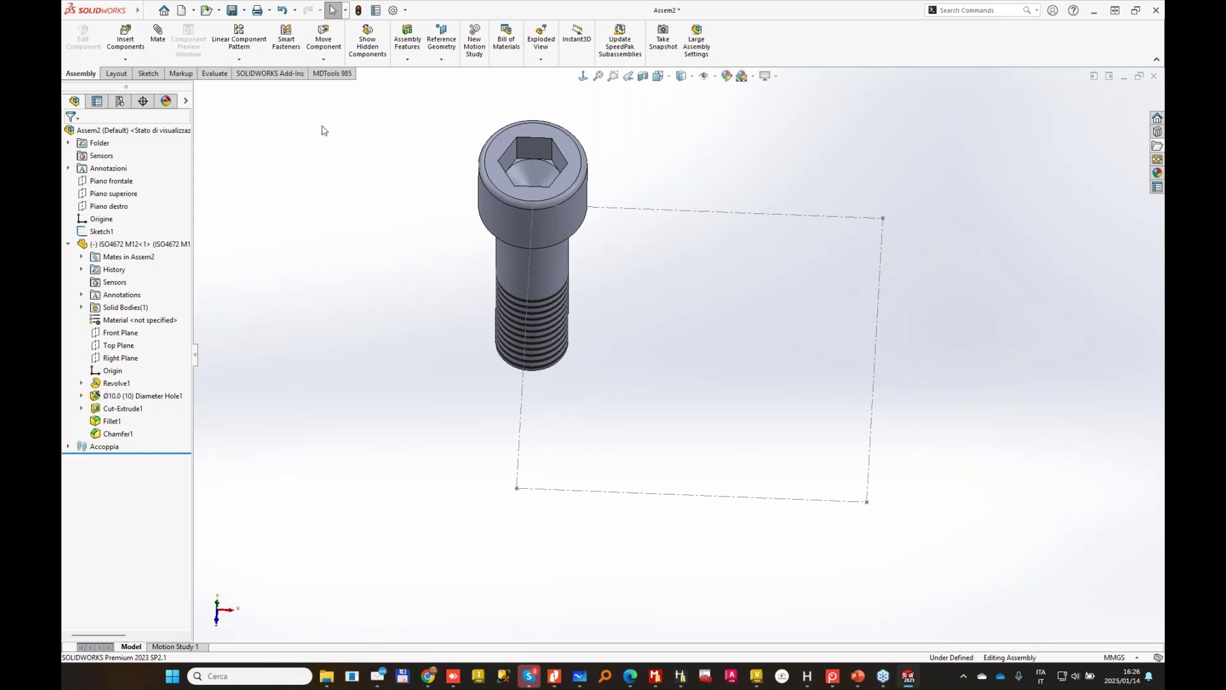
Pattern the M12 bolt with a Sketch Driven Component Pattern on Sketch1, using the component origin as reference point.
{"action": "left_click", "coordinate": [244, 62]}
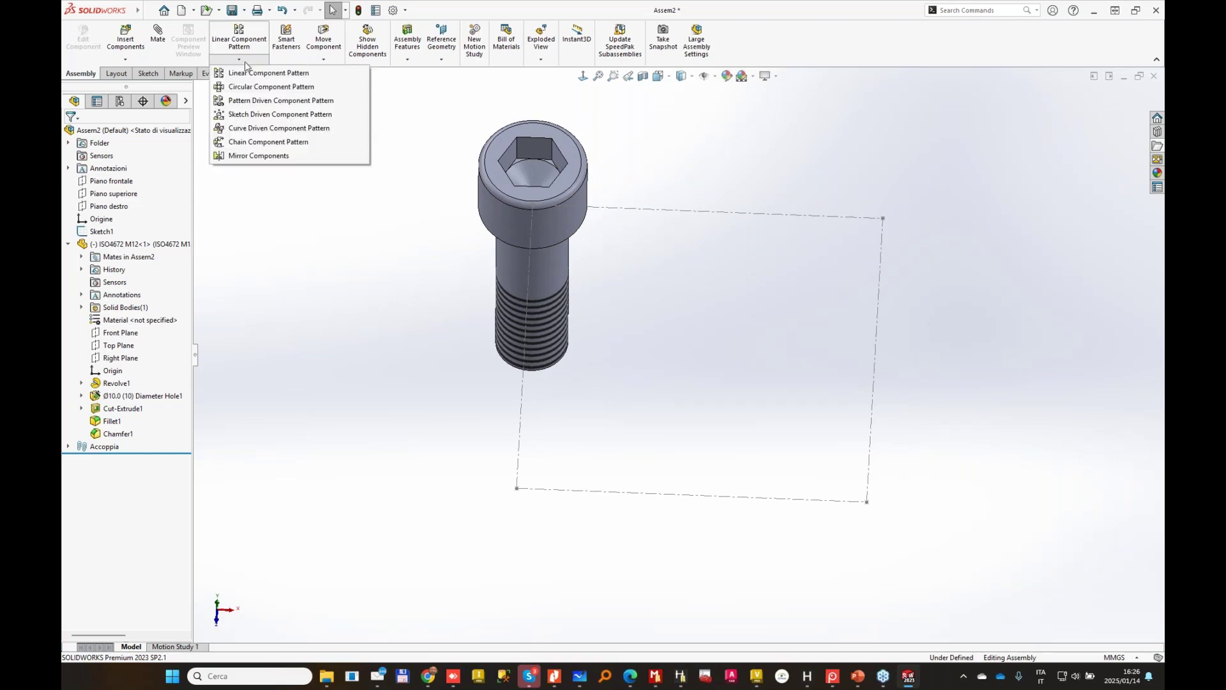
{"action": "left_click", "coordinate": [261, 73]}
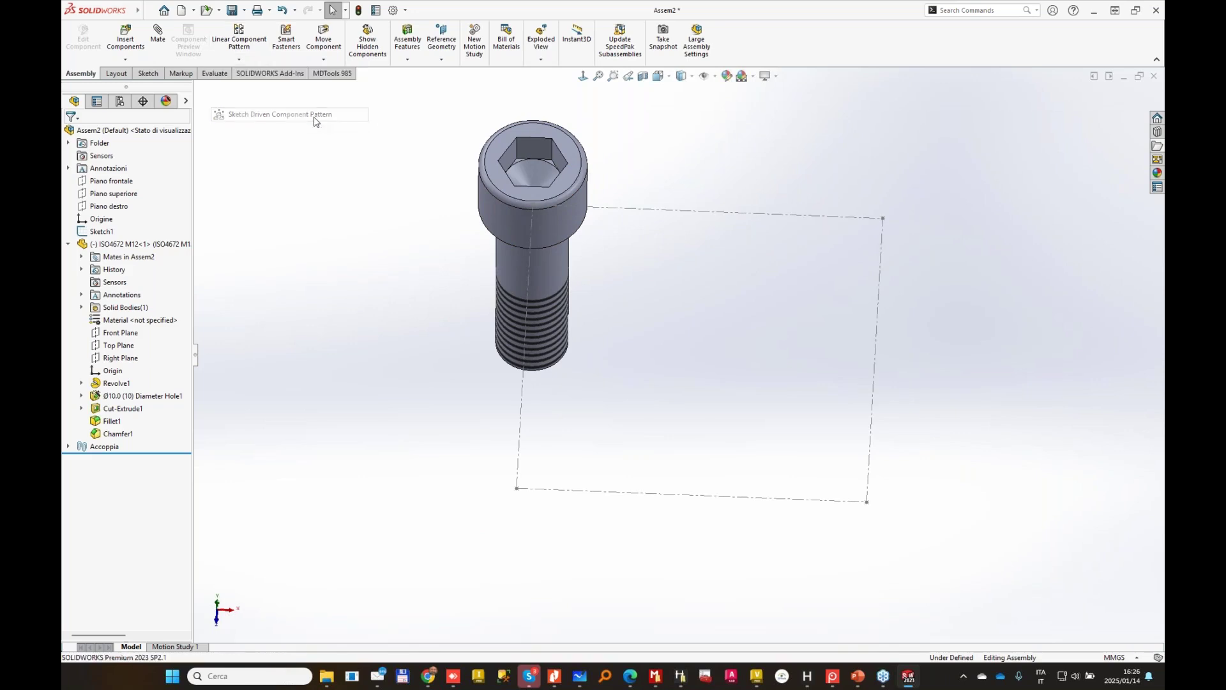
{"action": "left_click", "coordinate": [883, 221]}
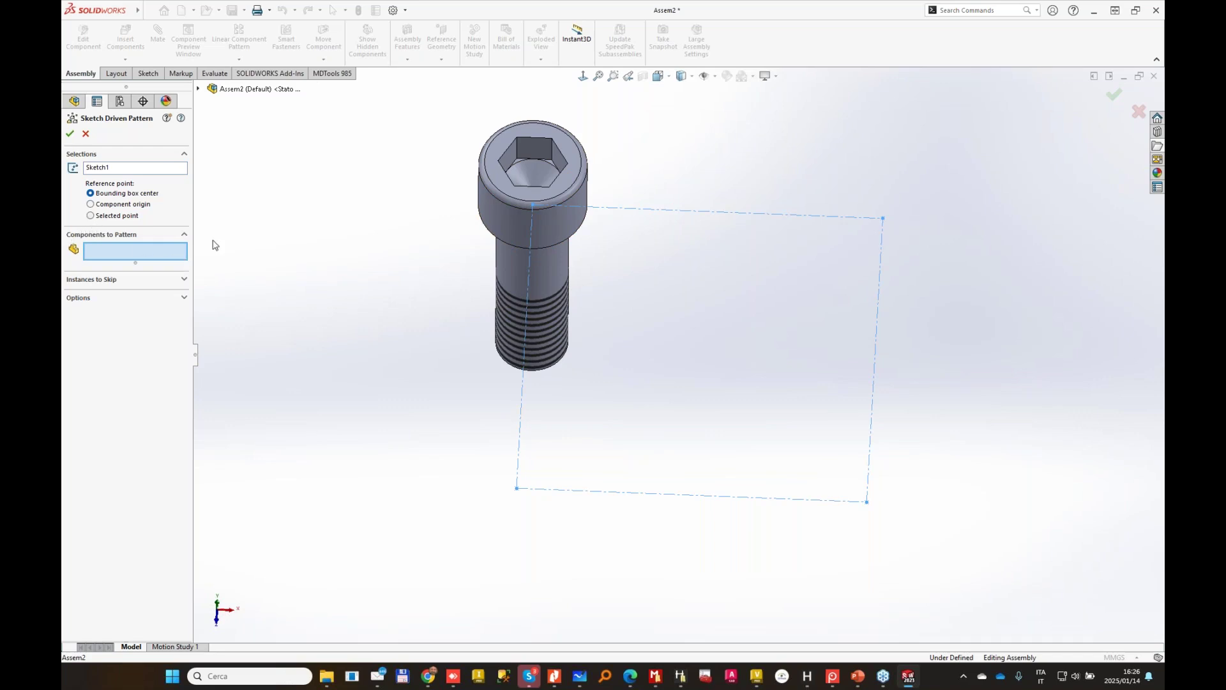
{"action": "left_click", "coordinate": [535, 182]}
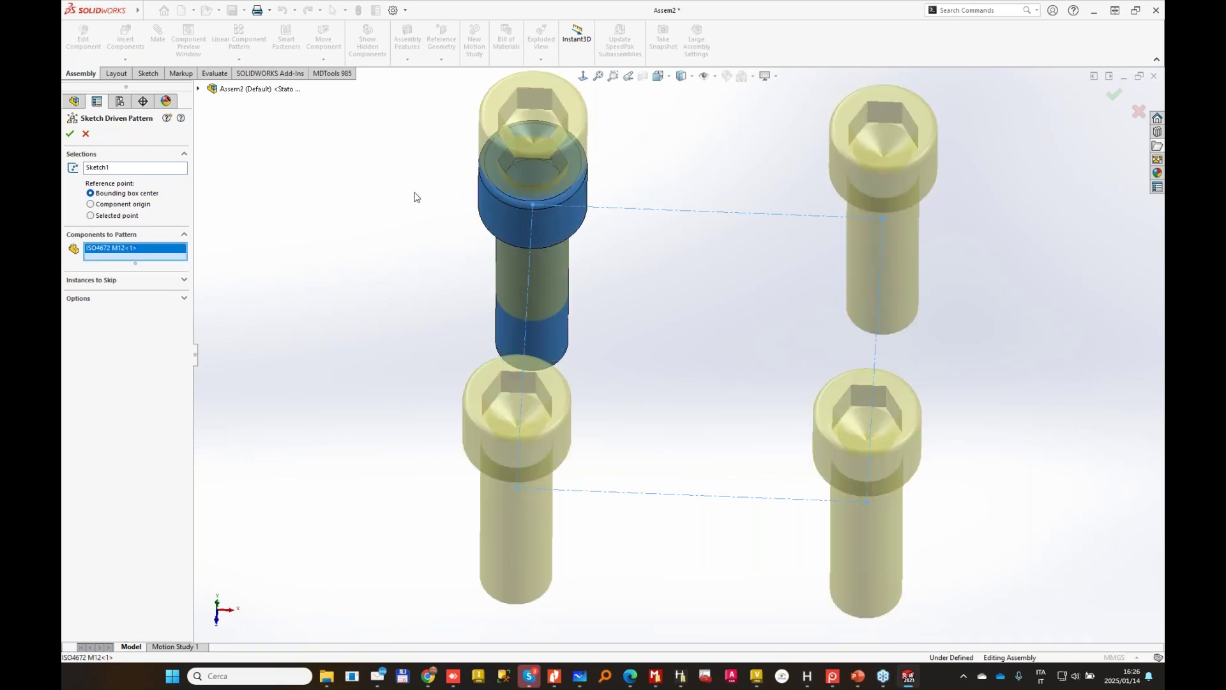
{"action": "left_click", "coordinate": [94, 204]}
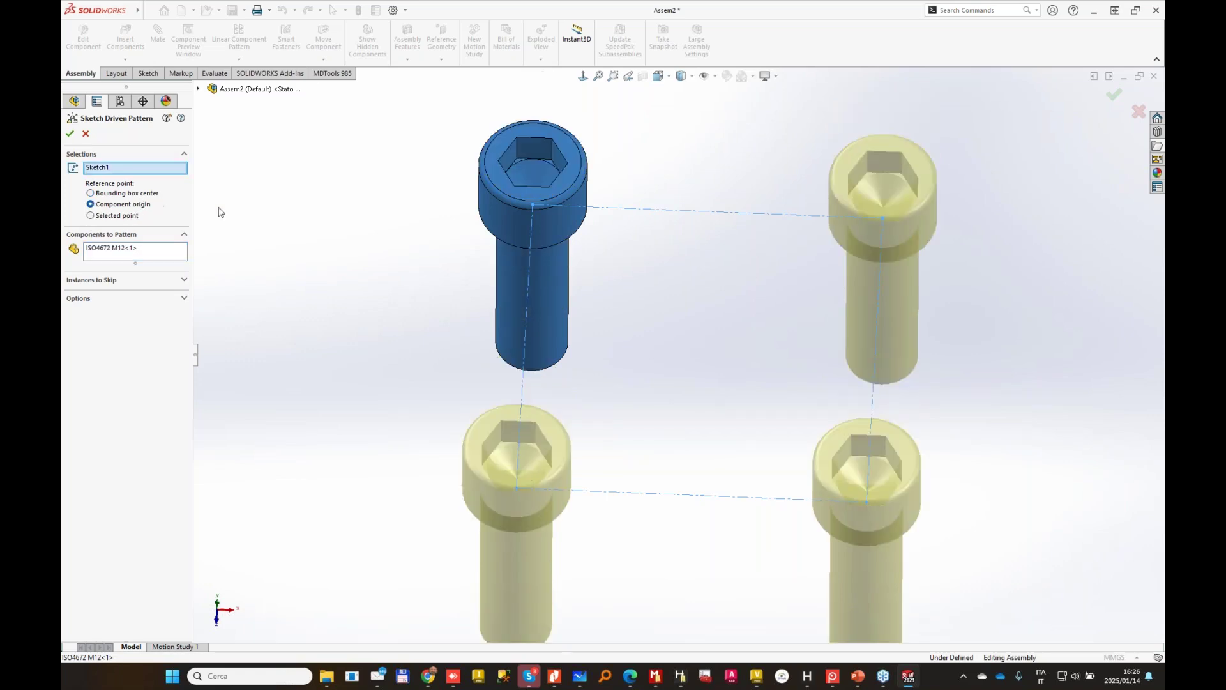
{"action": "middle_click_drag", "start_coordinate": [645, 266], "coordinate": [383, 268]}
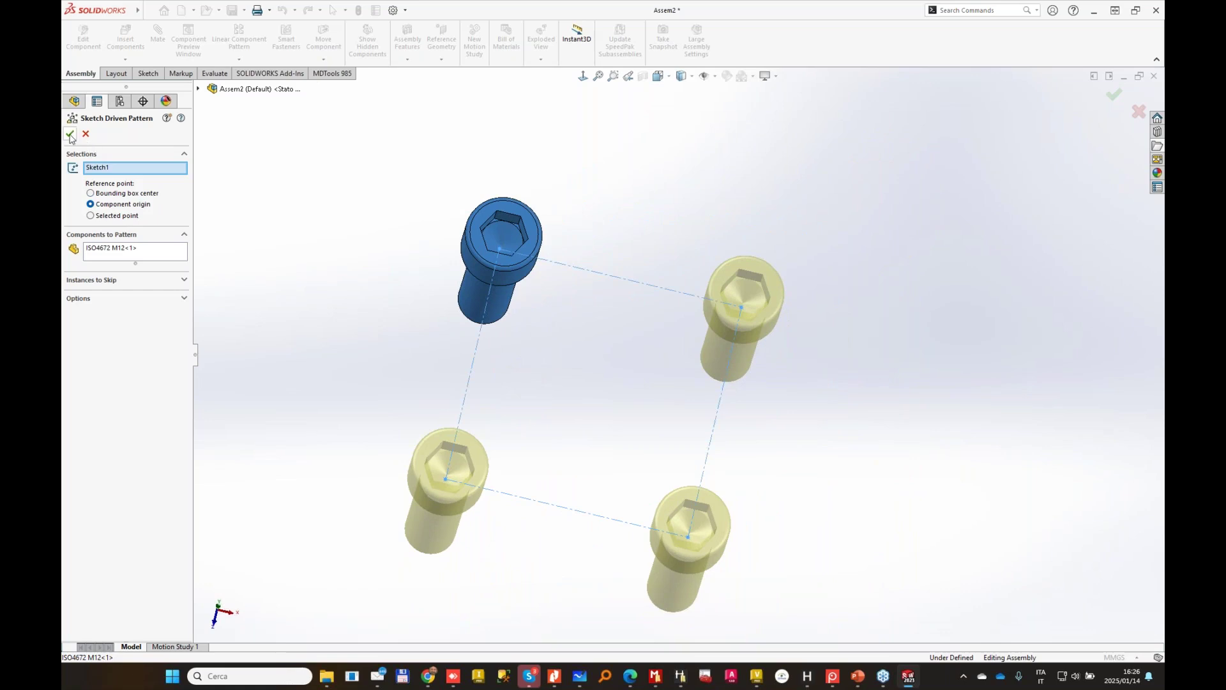
{"action": "left_click", "coordinate": [70, 134]}
{"action": "middle_click_drag", "start_coordinate": [591, 206], "coordinate": [510, 258]}
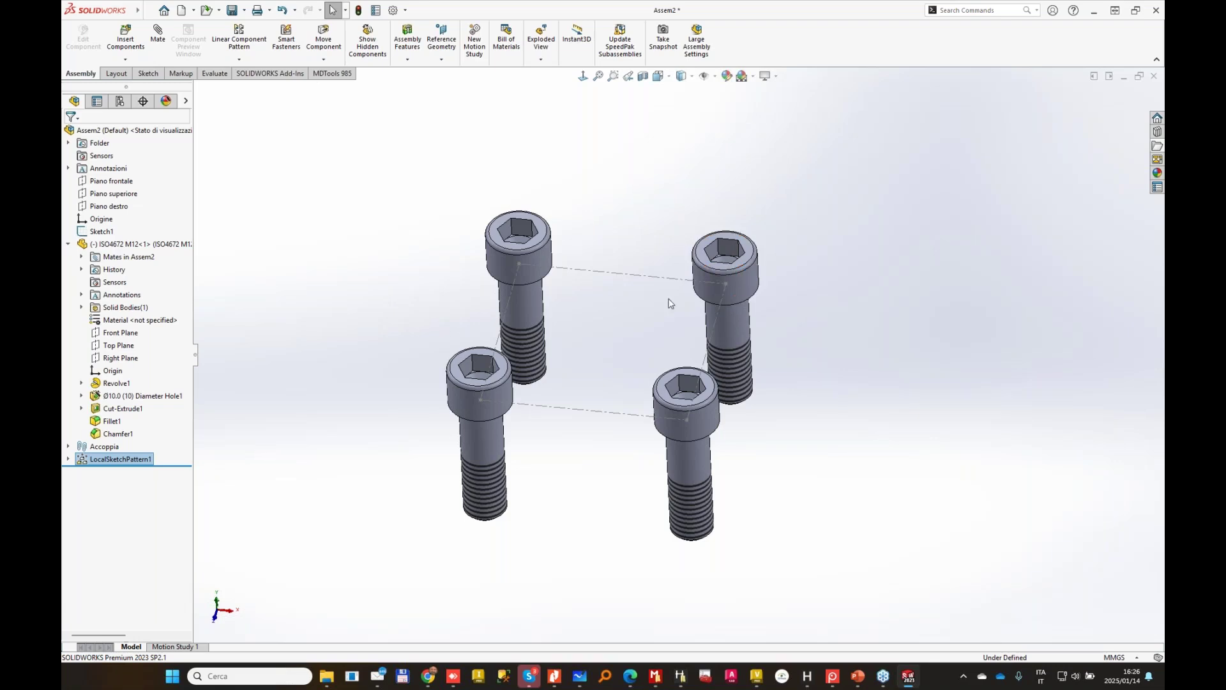
Hide the square point sketch, Sketch1, leaving its geometry unedited.
{"action": "right_click", "coordinate": [100, 232]}
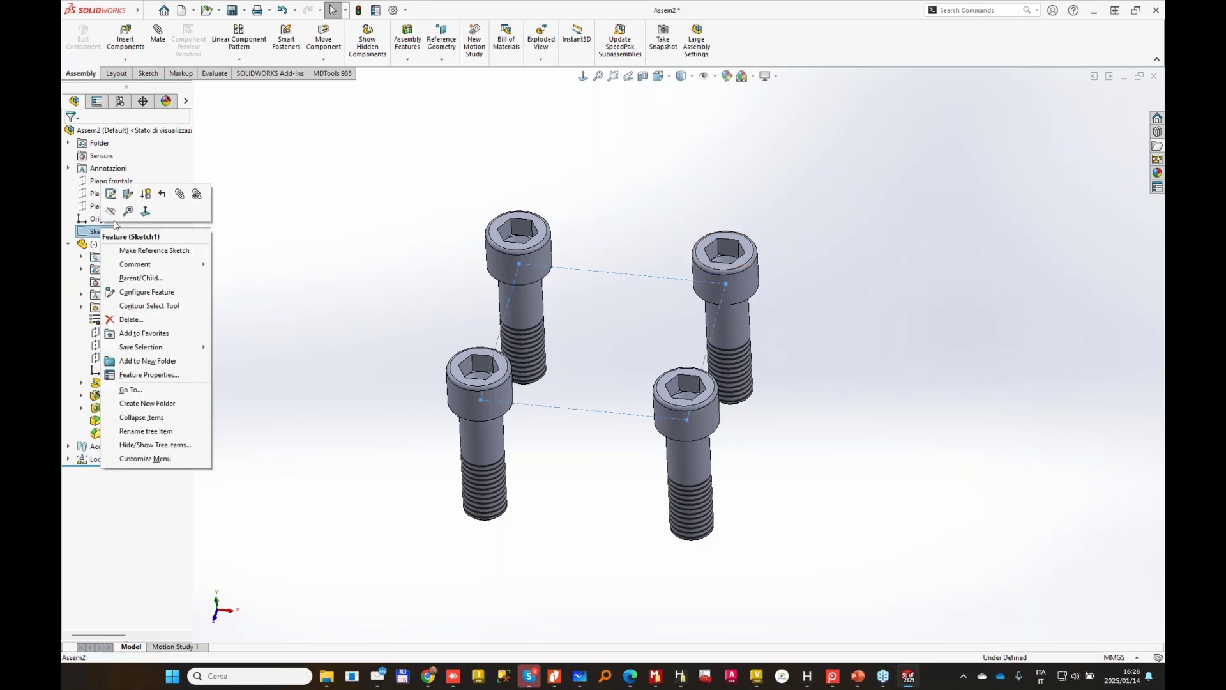
{"action": "left_click", "coordinate": [118, 201]}
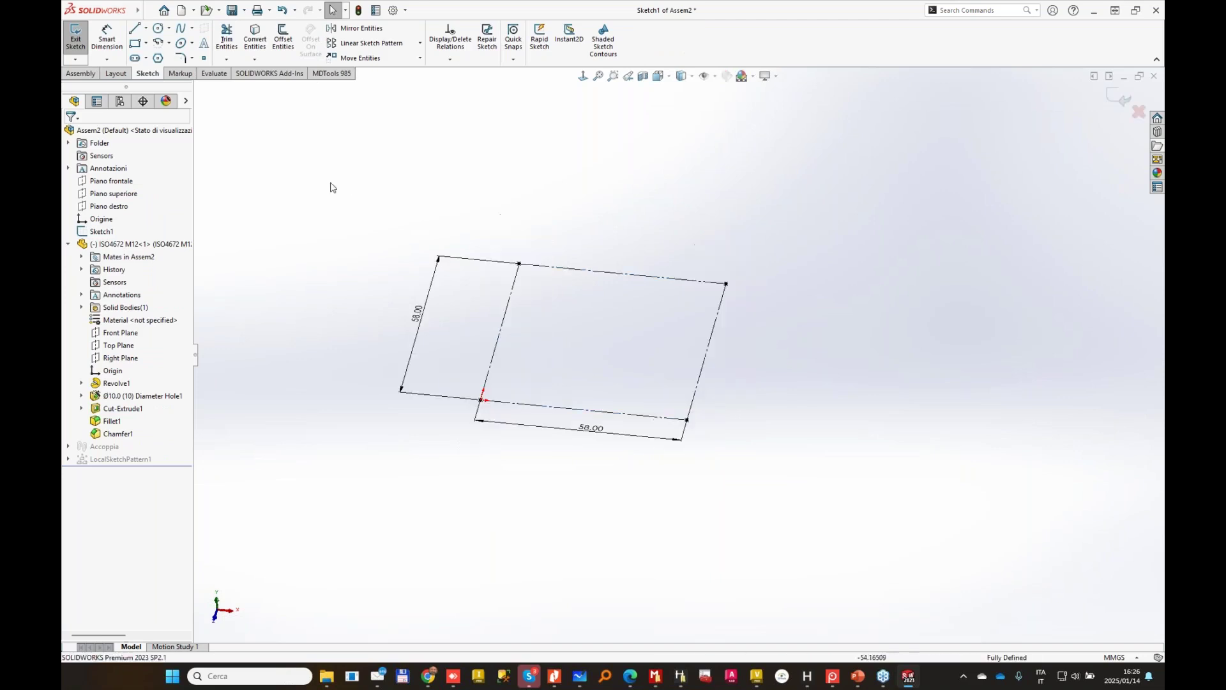
{"action": "left_click", "coordinate": [1118, 96]}
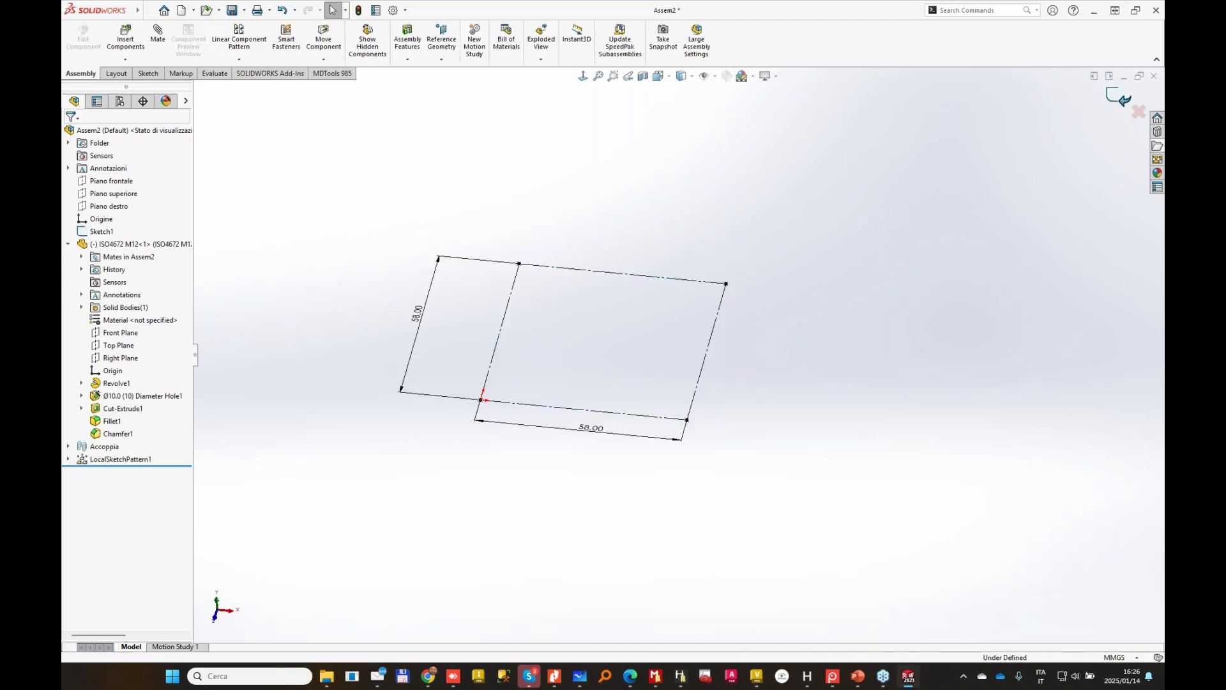
{"action": "right_click", "coordinate": [101, 232]}
{"action": "key", "text": "Escape"}
{"action": "left_click", "coordinate": [401, 172]}
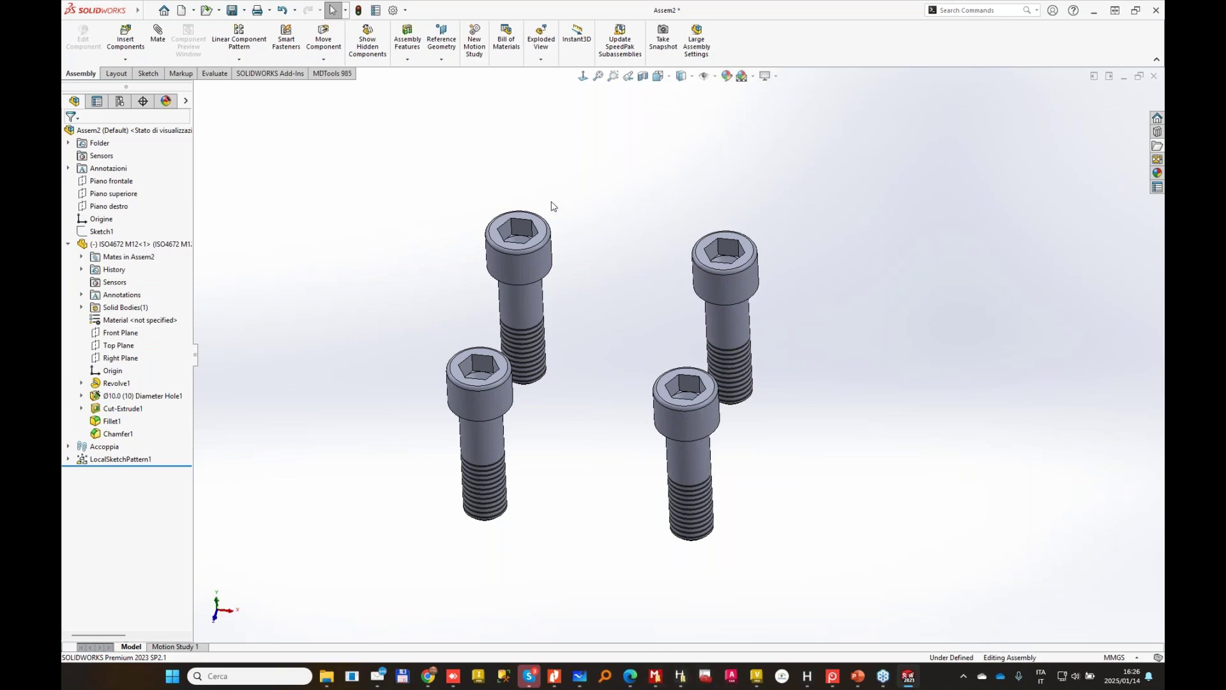
Switch to MDTools Library Manager and filter the cavities to the 2-Slip-In Cartridge-ISO 7368 library.
{"action": "left_click", "coordinate": [656, 678]}
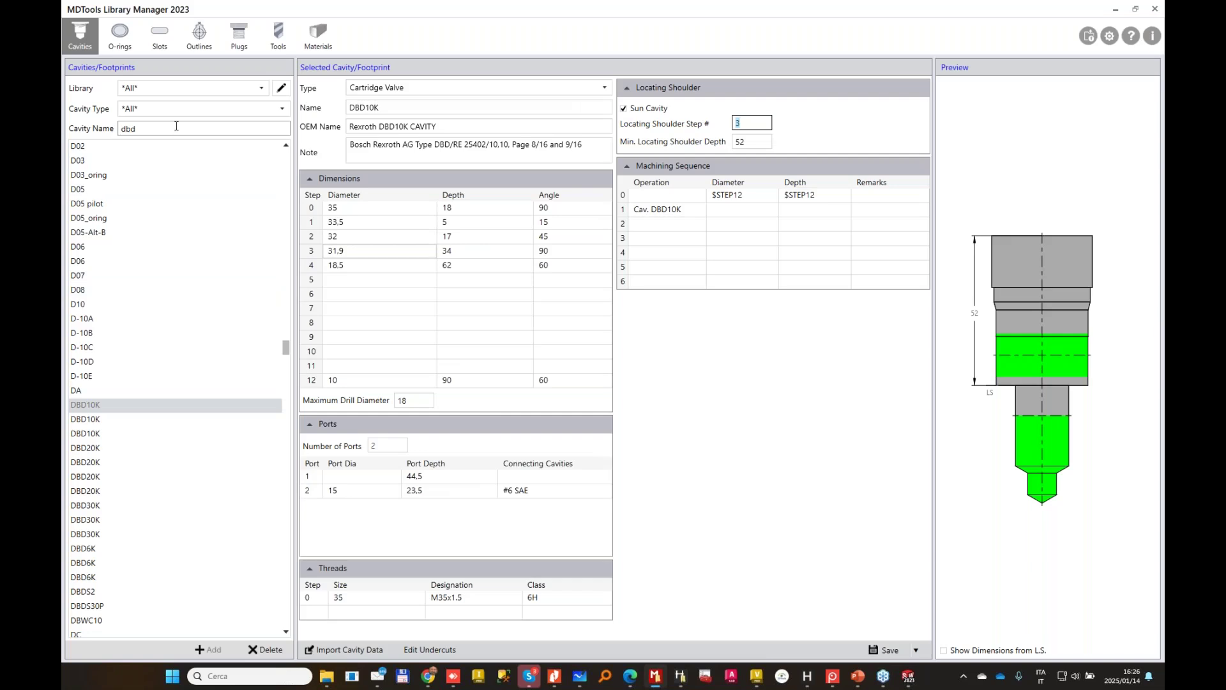
{"action": "left_click", "coordinate": [254, 87]}
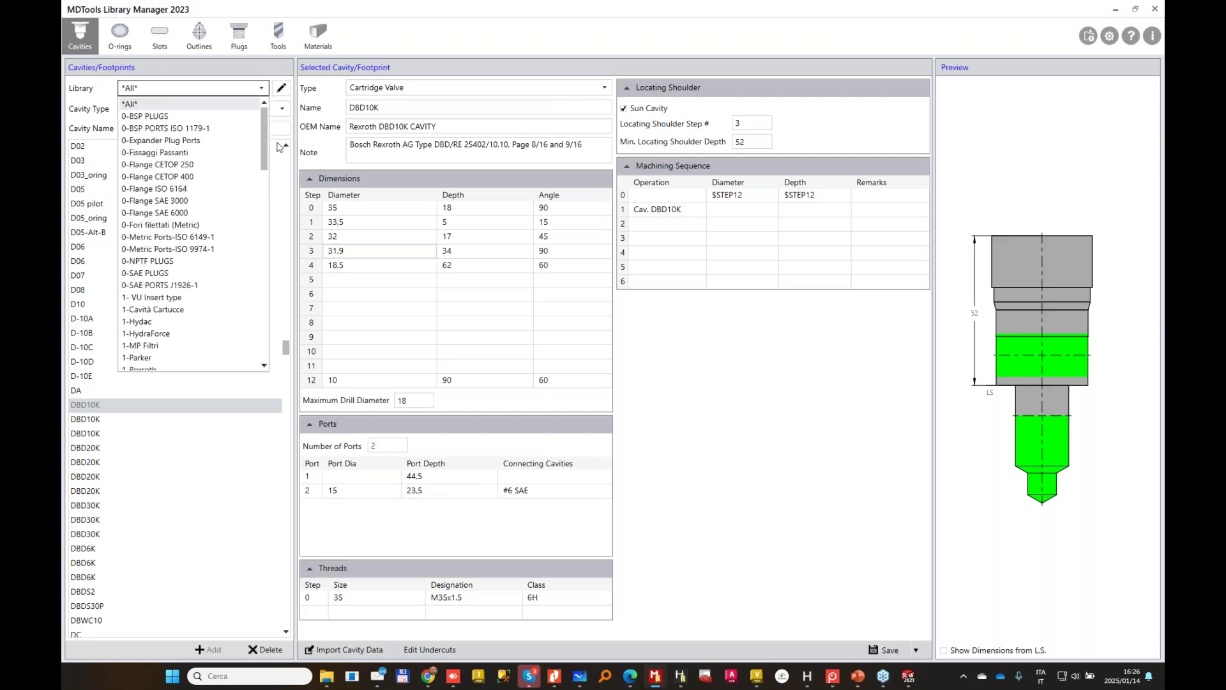
{"action": "left_click_drag", "start_coordinate": [264, 137], "coordinate": [264, 204]}
{"action": "left_click", "coordinate": [169, 274]}
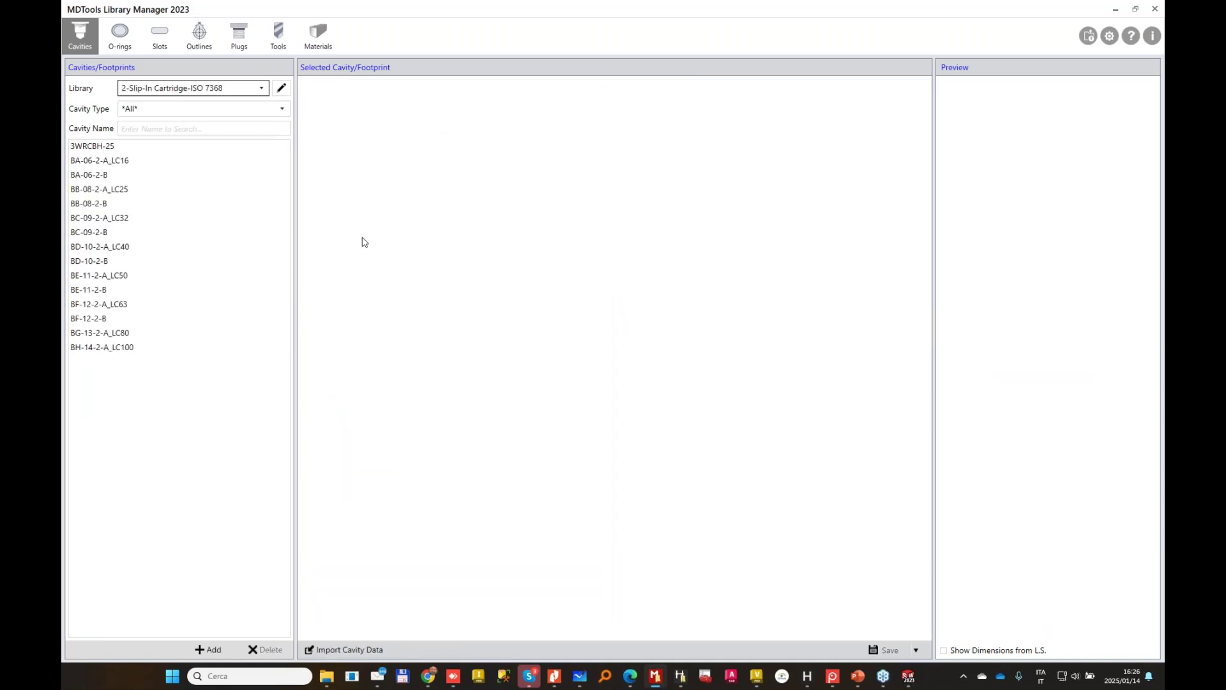
Open the footprint data of cavity BB-08-2-A_LC25 and examine the X and Y positions of bolt holes BH1 and BH2.
{"action": "left_click", "coordinate": [121, 190]}
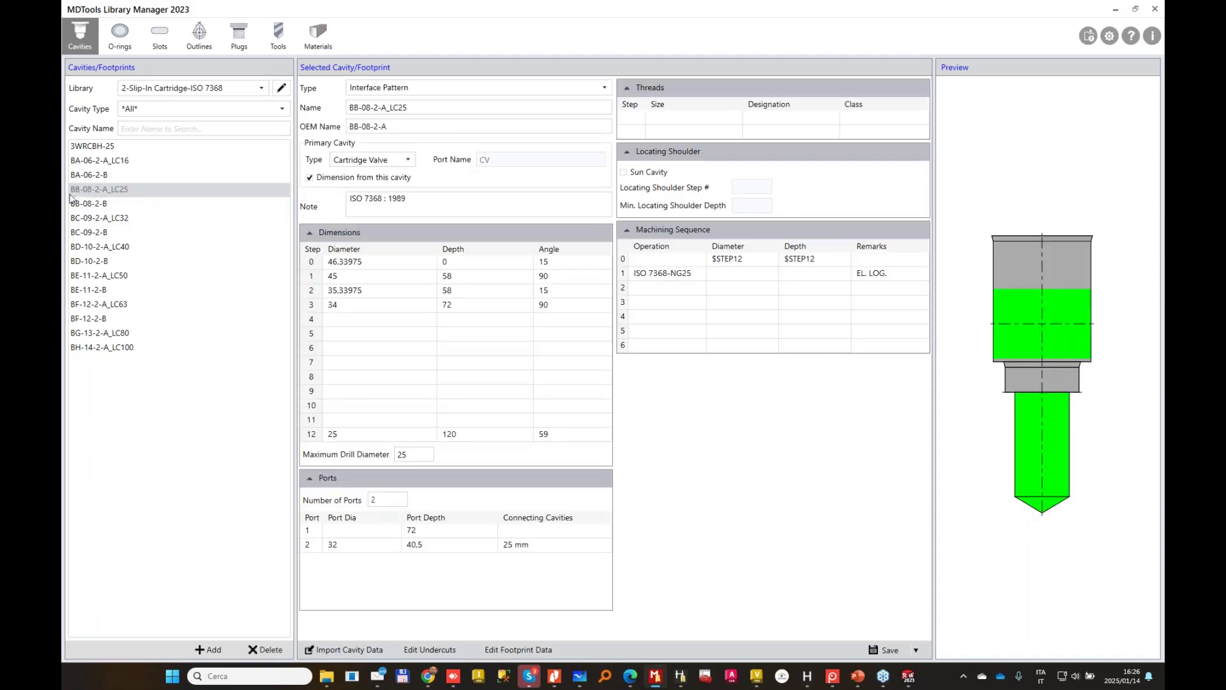
{"action": "left_click", "coordinate": [518, 649]}
{"action": "left_click", "coordinate": [118, 163]}
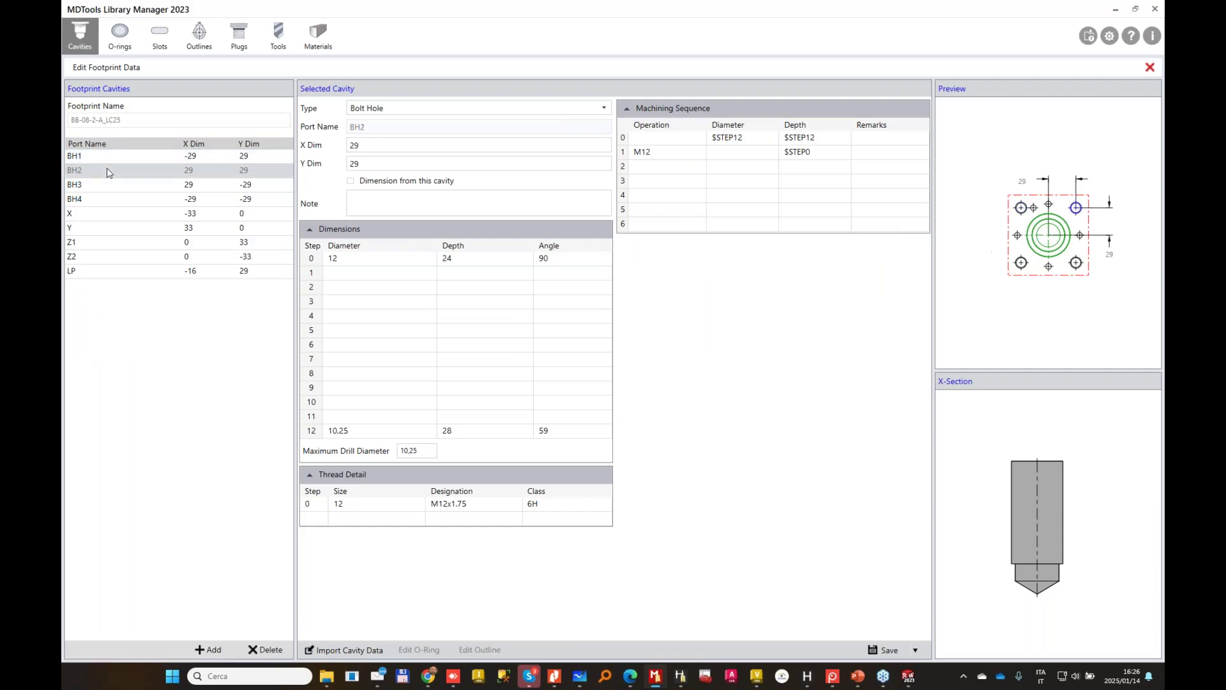
{"action": "left_click", "coordinate": [112, 174]}
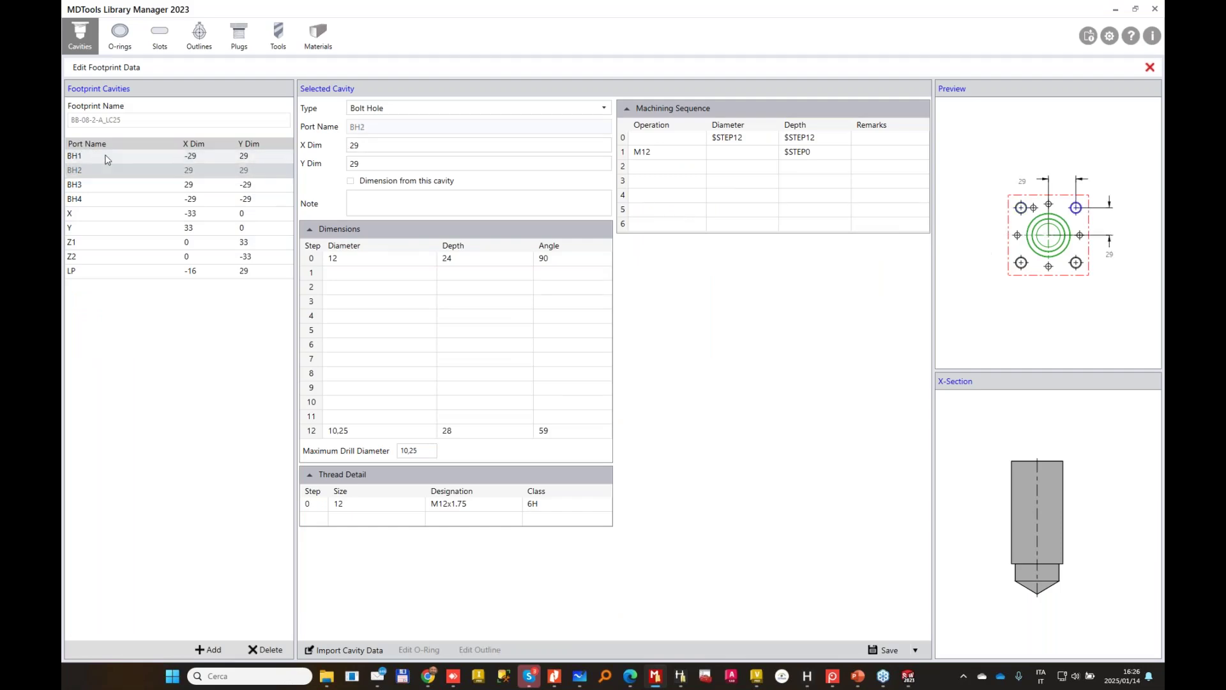
Switch to the bolt assembly in SOLIDWORKS and inspect the two rear bolts that match the footprint's upper bolt holes.
{"action": "left_click", "coordinate": [1118, 9]}
{"action": "left_click", "coordinate": [518, 306]}
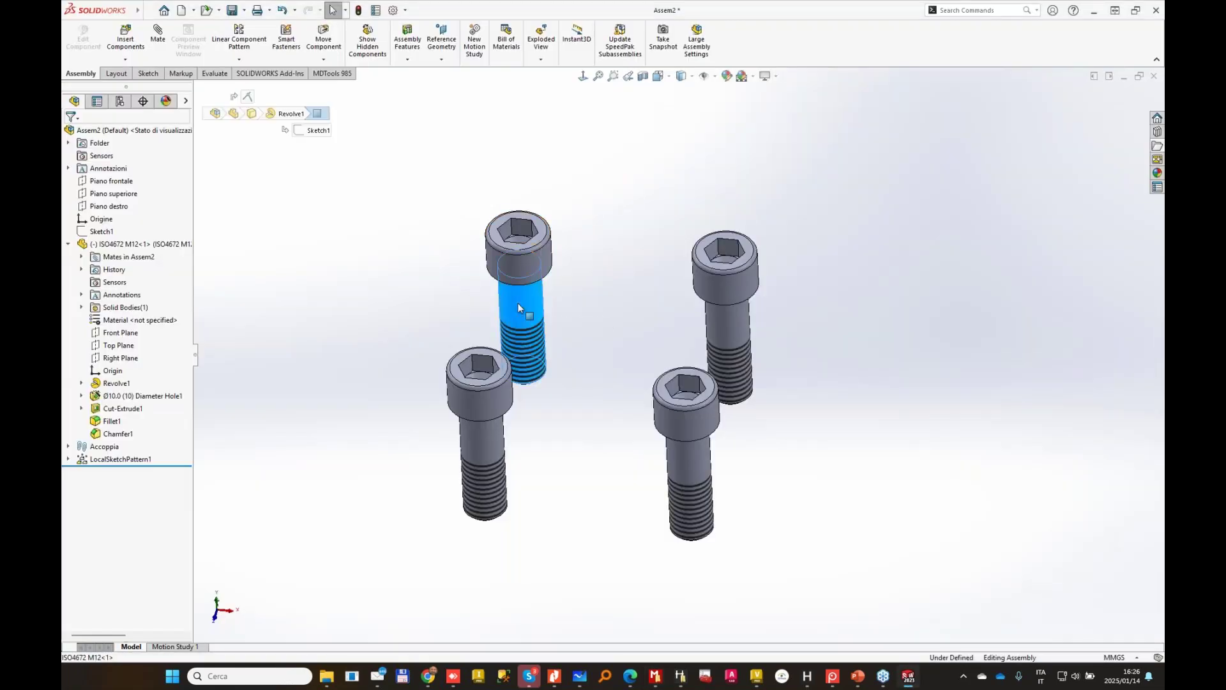
{"action": "left_click", "coordinate": [725, 314]}
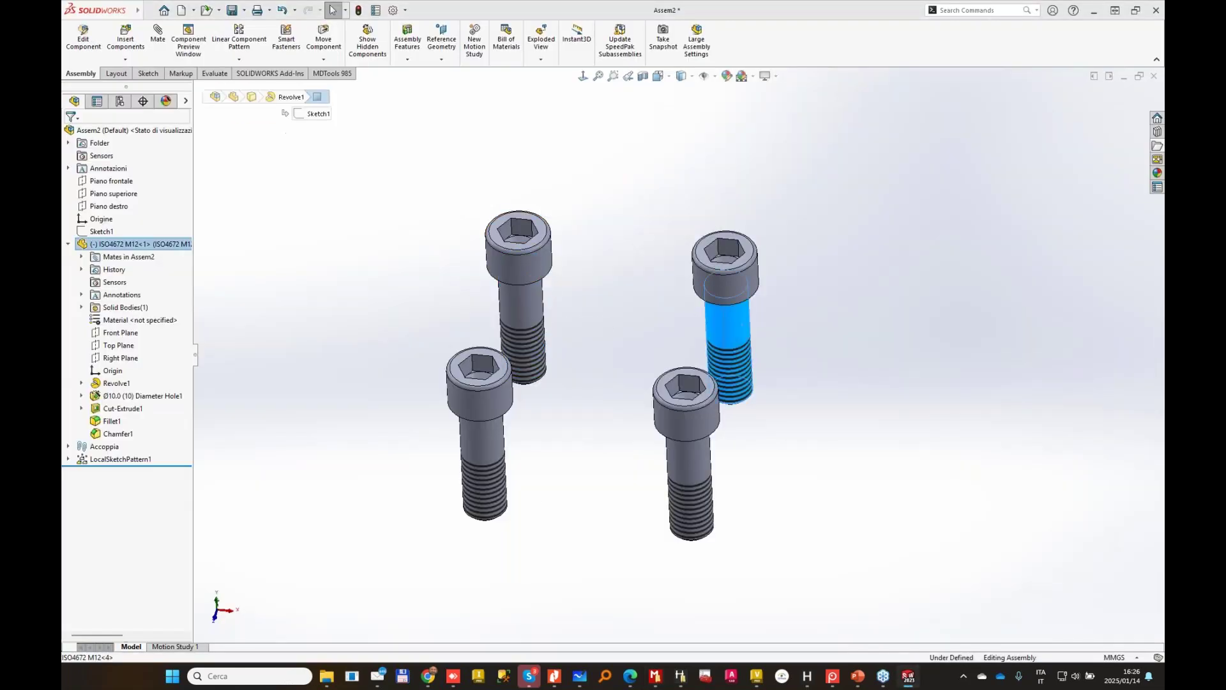
{"action": "left_click", "coordinate": [626, 179]}
Define the MDTools valve pattern constraint faces, using a rear bolt head's top as Top Face and its underside as Bottom Face.
{"action": "left_click", "coordinate": [334, 74]}
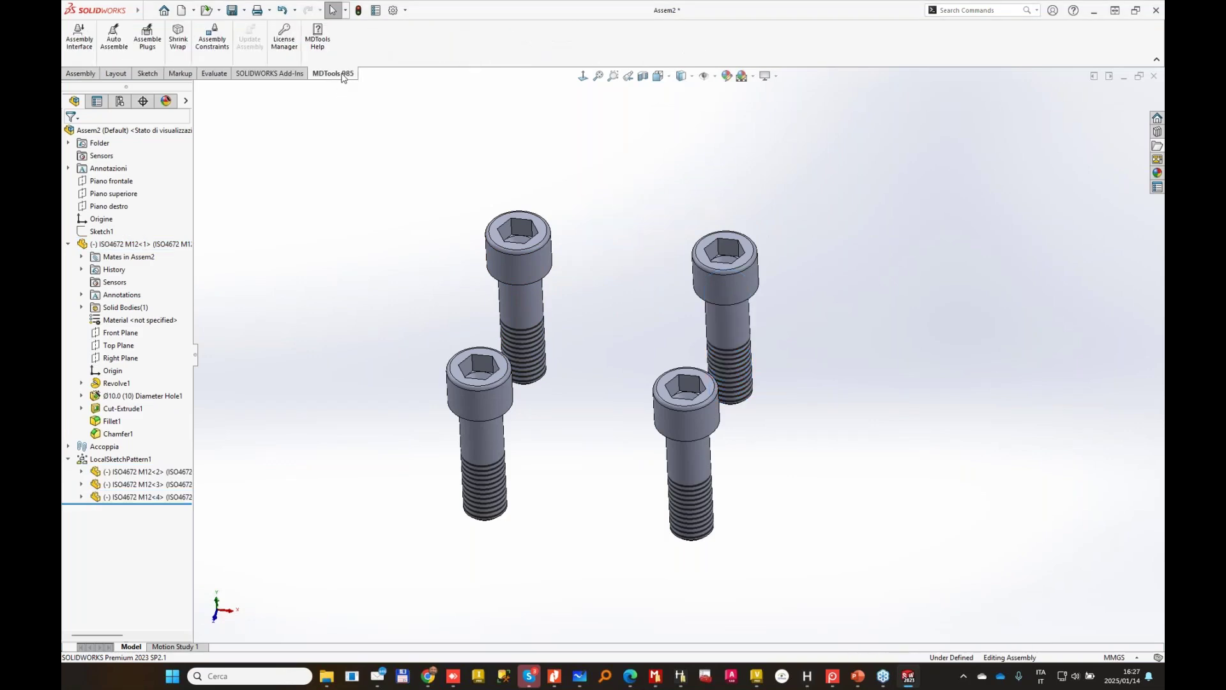
{"action": "left_click", "coordinate": [212, 35]}
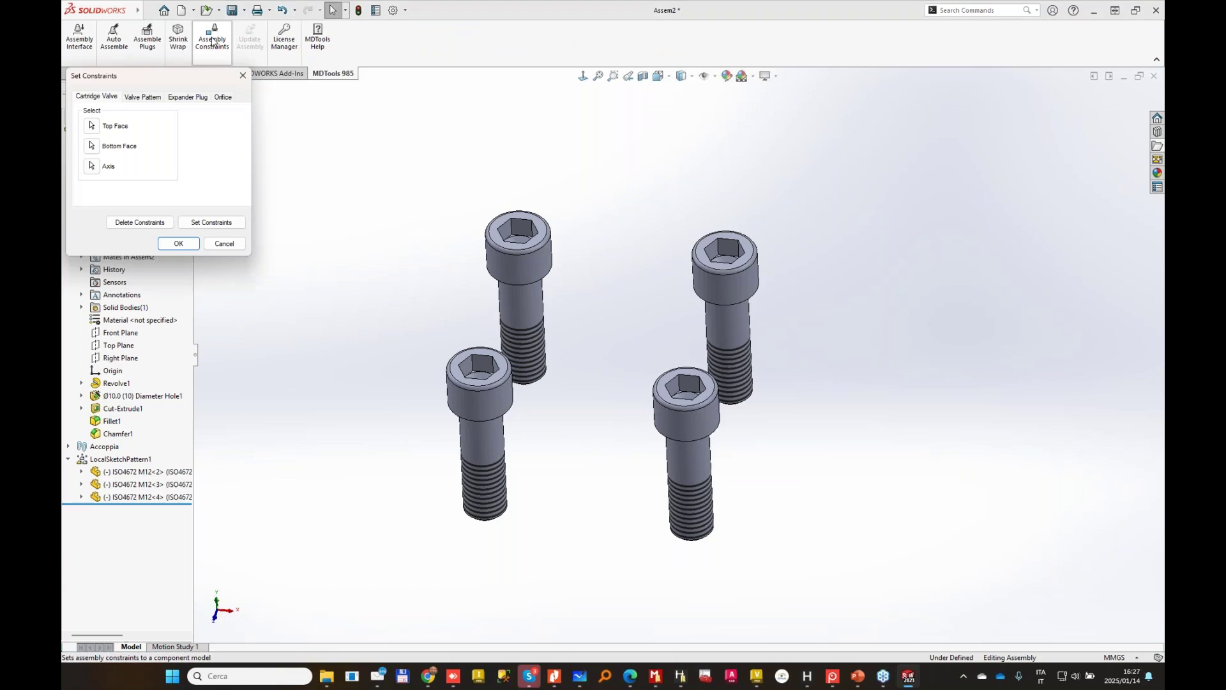
{"action": "left_click", "coordinate": [144, 98]}
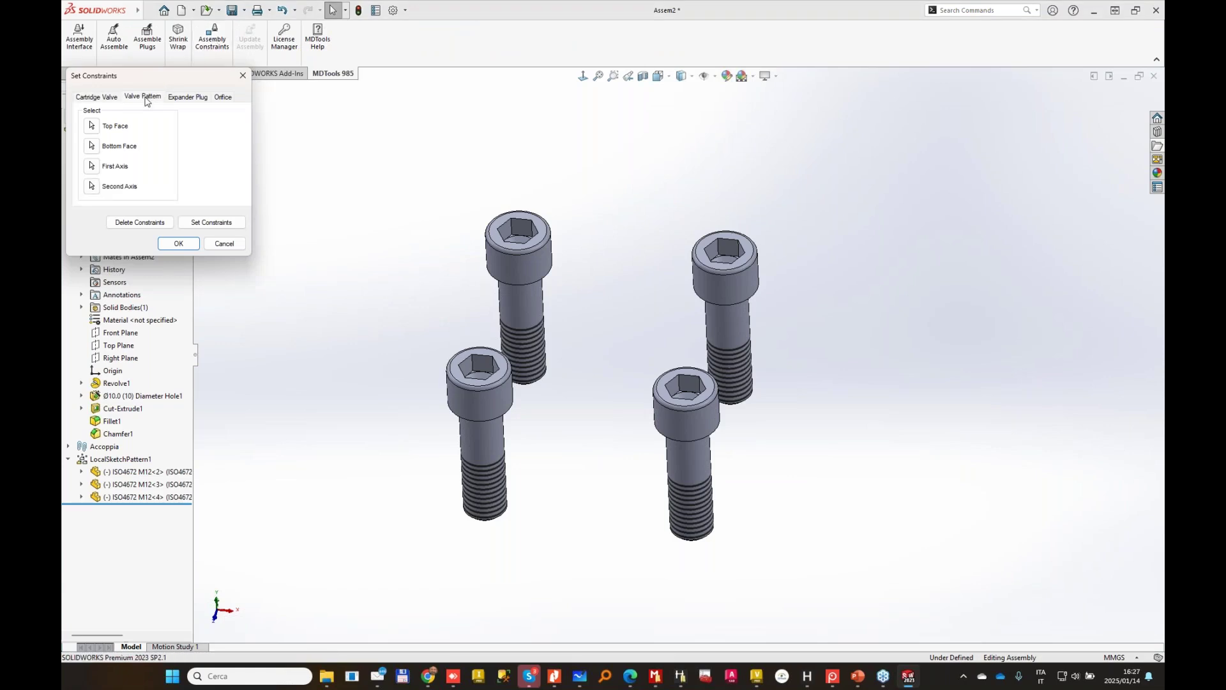
{"action": "left_click", "coordinate": [92, 127]}
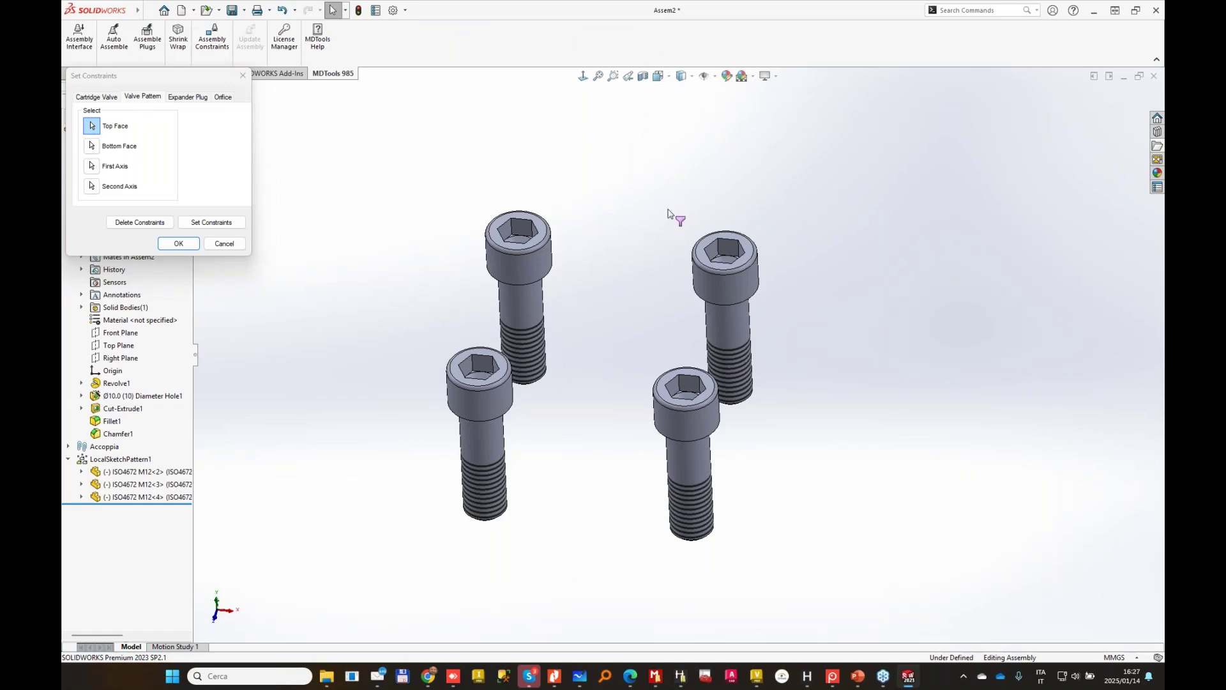
{"action": "left_click", "coordinate": [546, 232]}
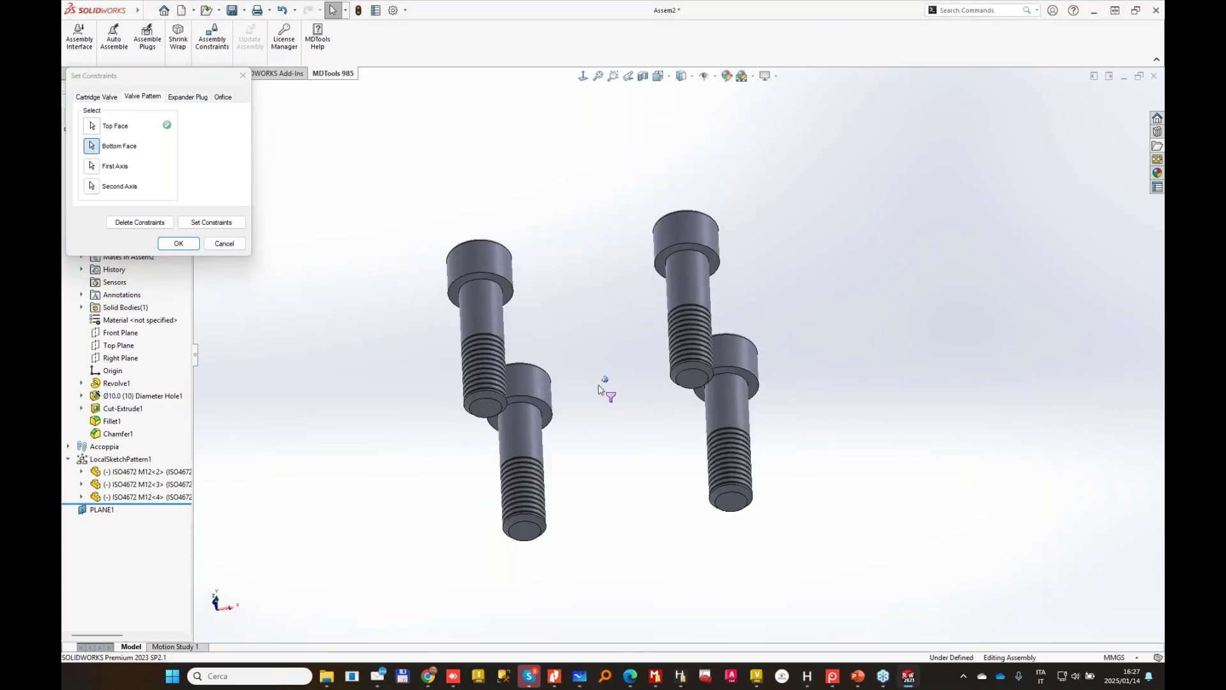
{"action": "left_click", "coordinate": [557, 429]}
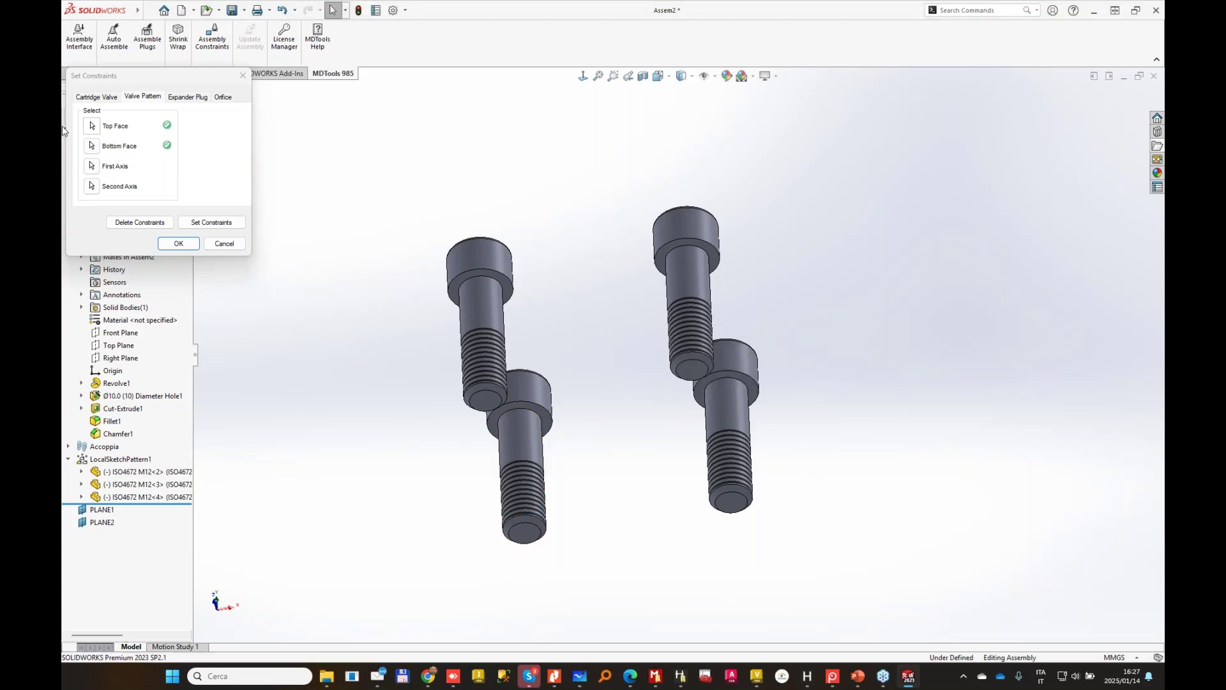
Assign the two rear bolt shanks as First Axis and Second Axis, and set the valve pattern constraints.
{"action": "left_click", "coordinate": [514, 447]}
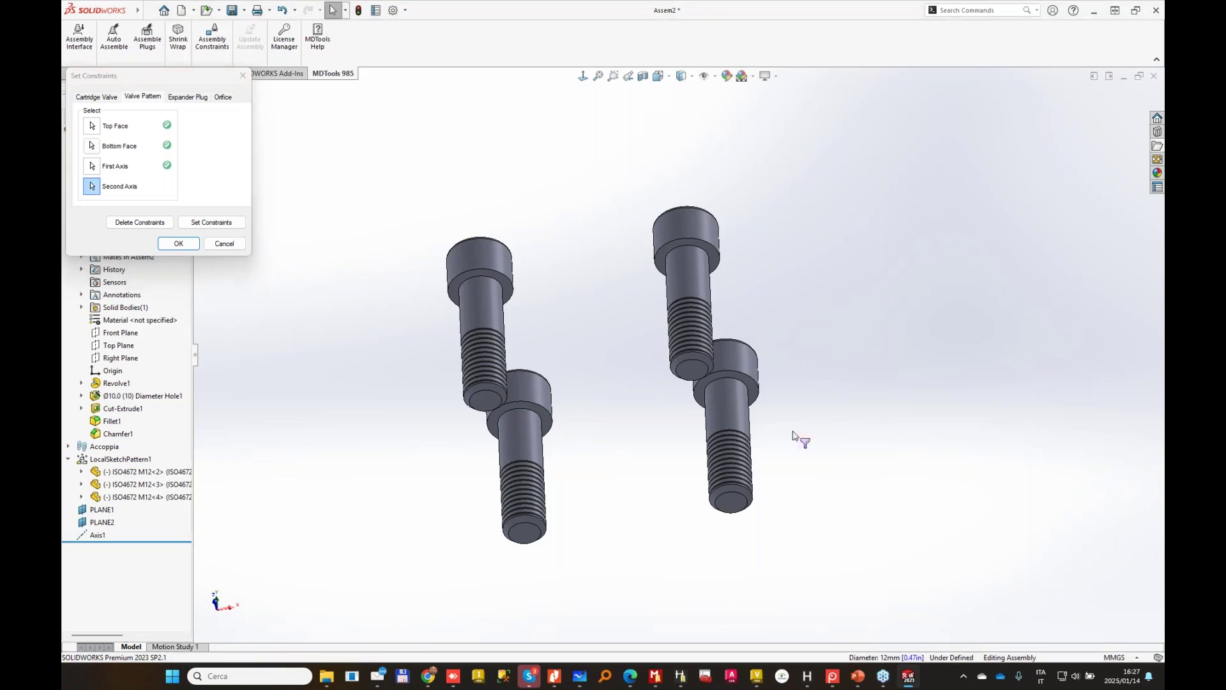
{"action": "left_click", "coordinate": [735, 417]}
{"action": "left_click", "coordinate": [231, 222]}
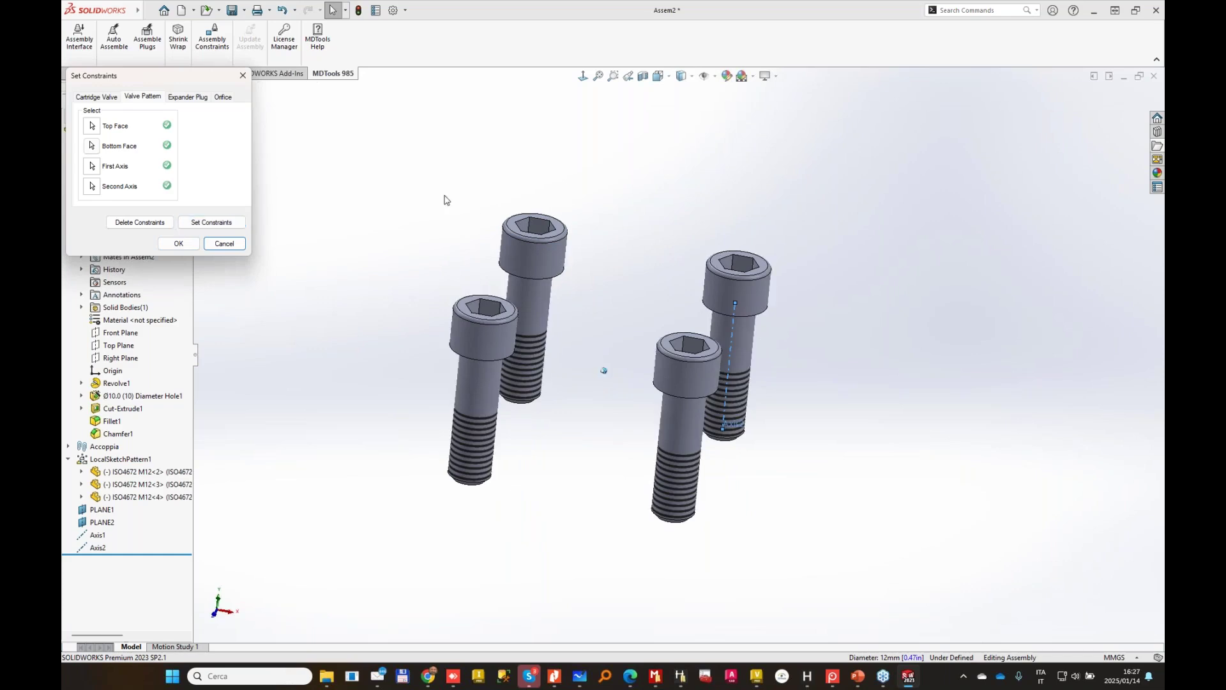
{"action": "left_click", "coordinate": [179, 244]}
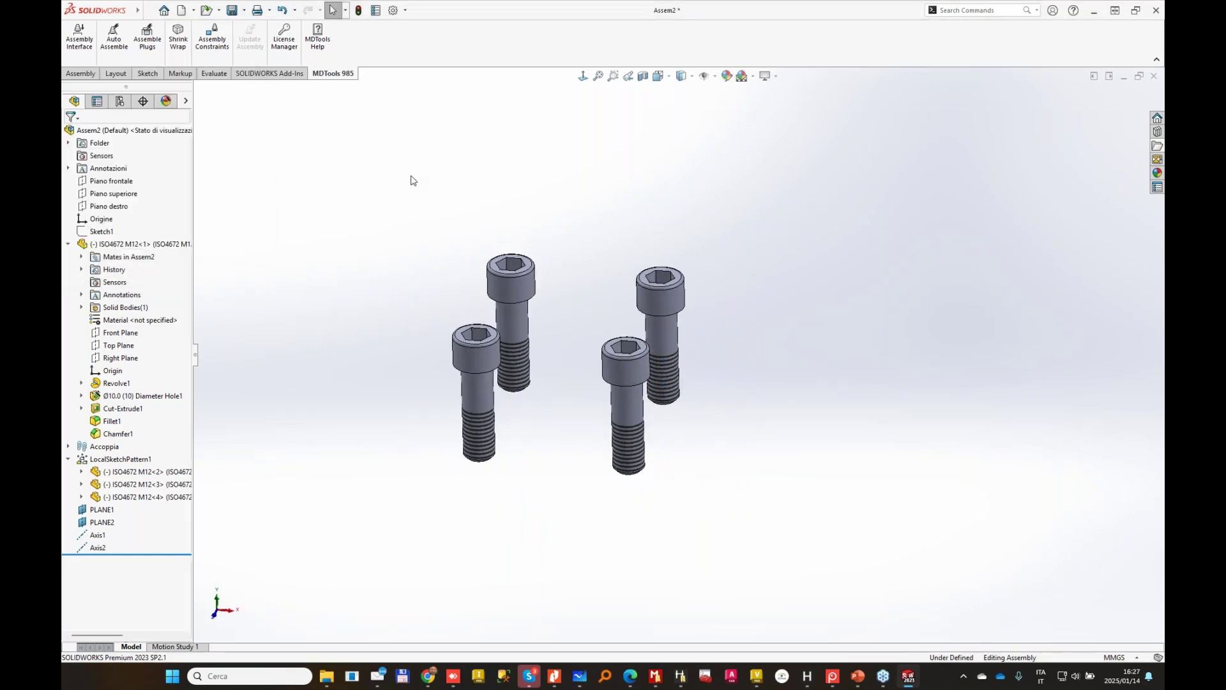
Save the assembly in the Bolts folder as NG25 BOLT KIT.
{"action": "left_click", "coordinate": [232, 10]}
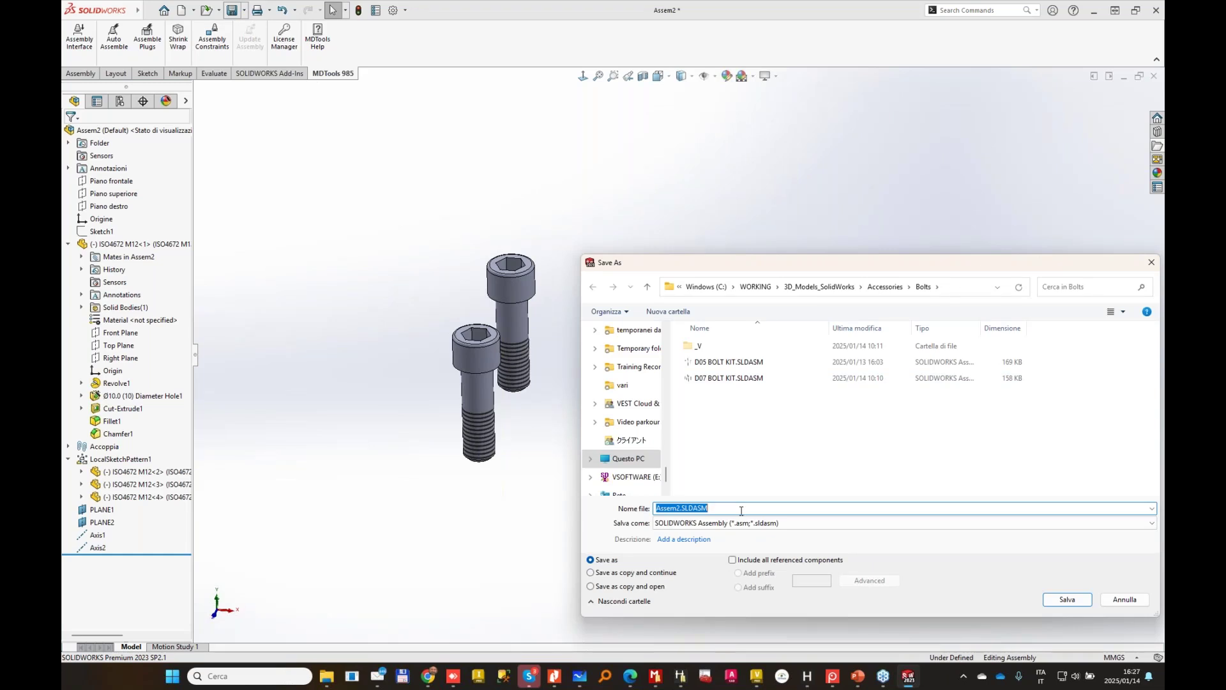
{"action": "key", "text": "Caps_Lock"}
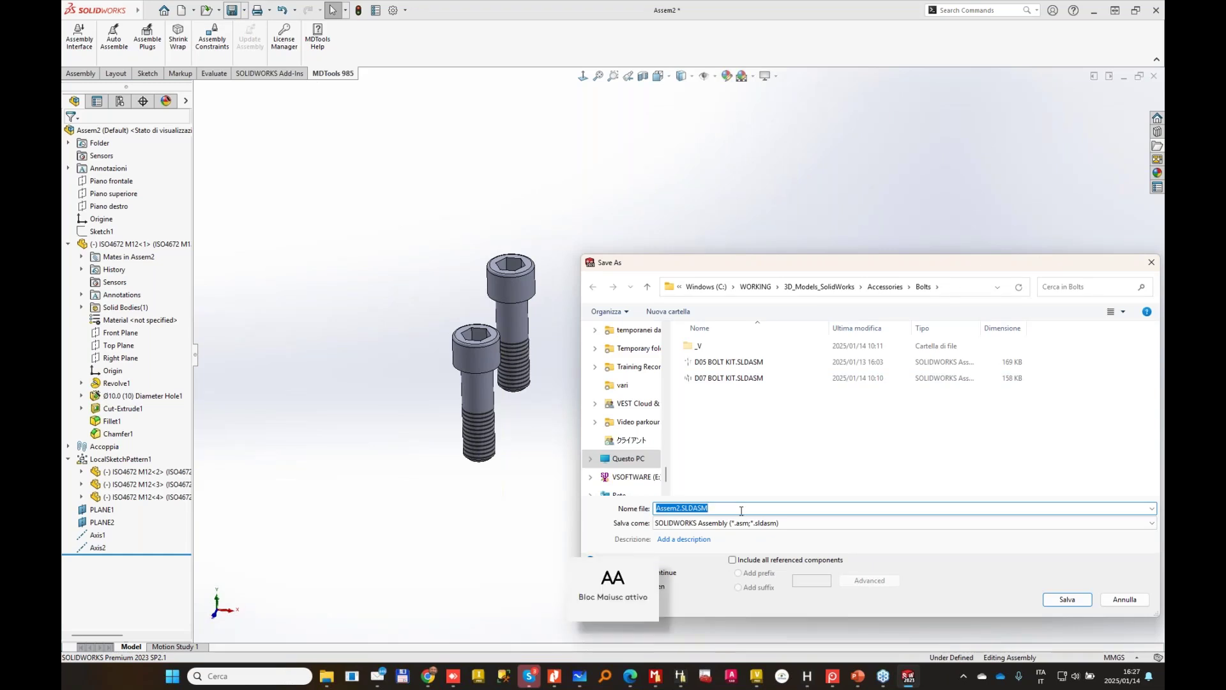
{"action": "type", "text": "NG25 BOLT KIT"}
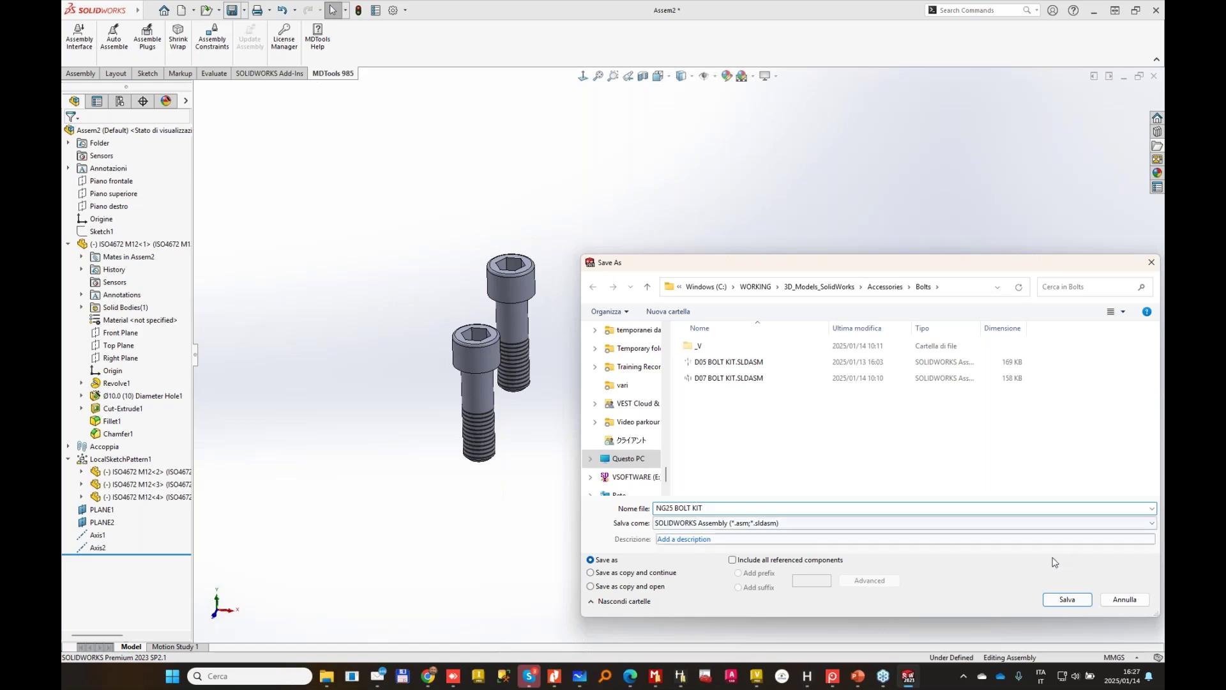
{"action": "left_click", "coordinate": [1067, 599]}
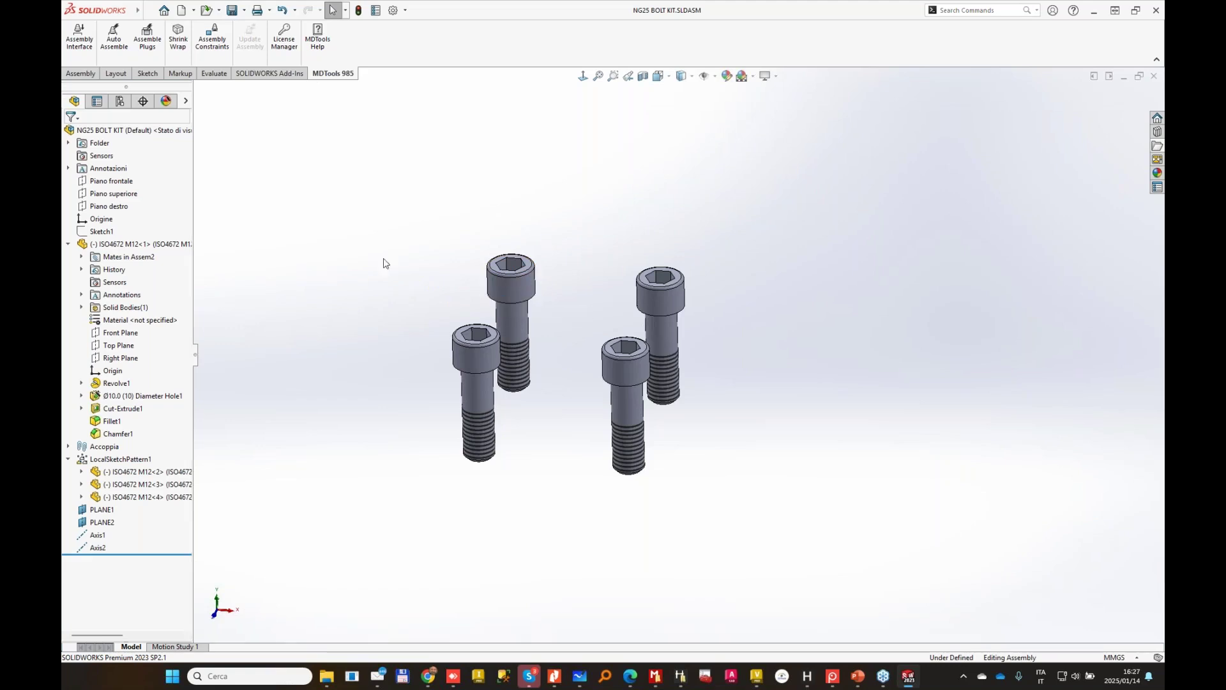
Configure the first ISO4672 M12 bolt component and rename the Default assembly configuration as ISO4672 M12 x 40.
{"action": "left_click", "coordinate": [131, 244]}
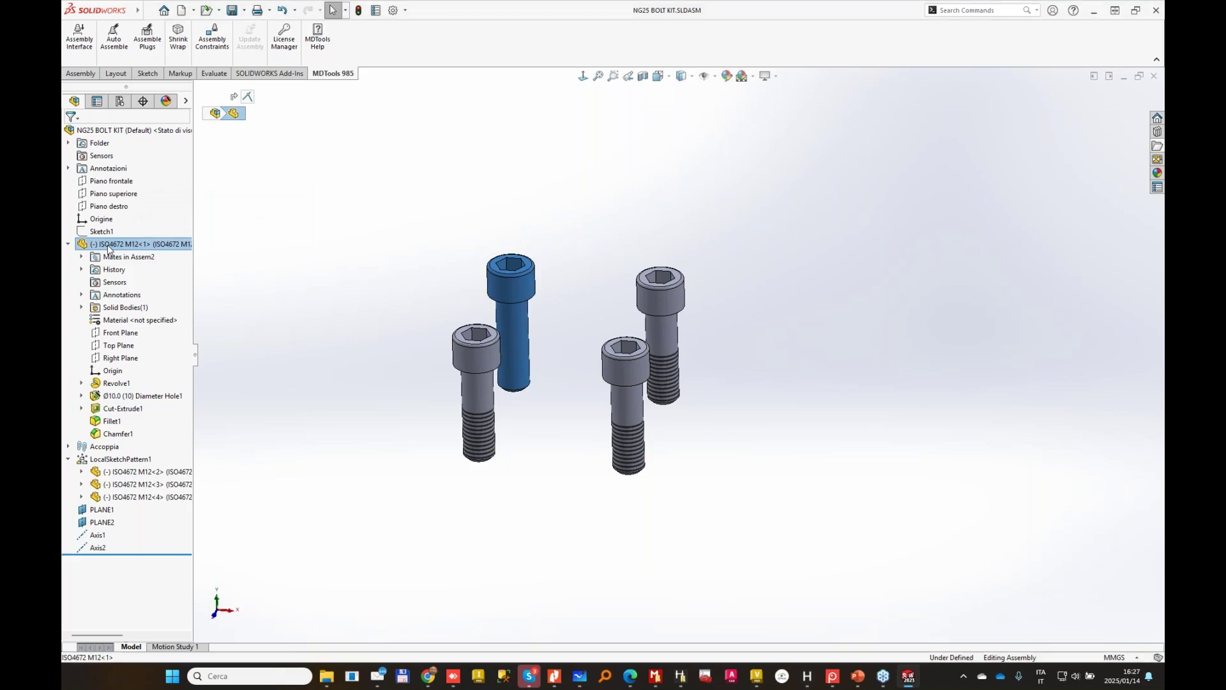
{"action": "right_click", "coordinate": [108, 248]}
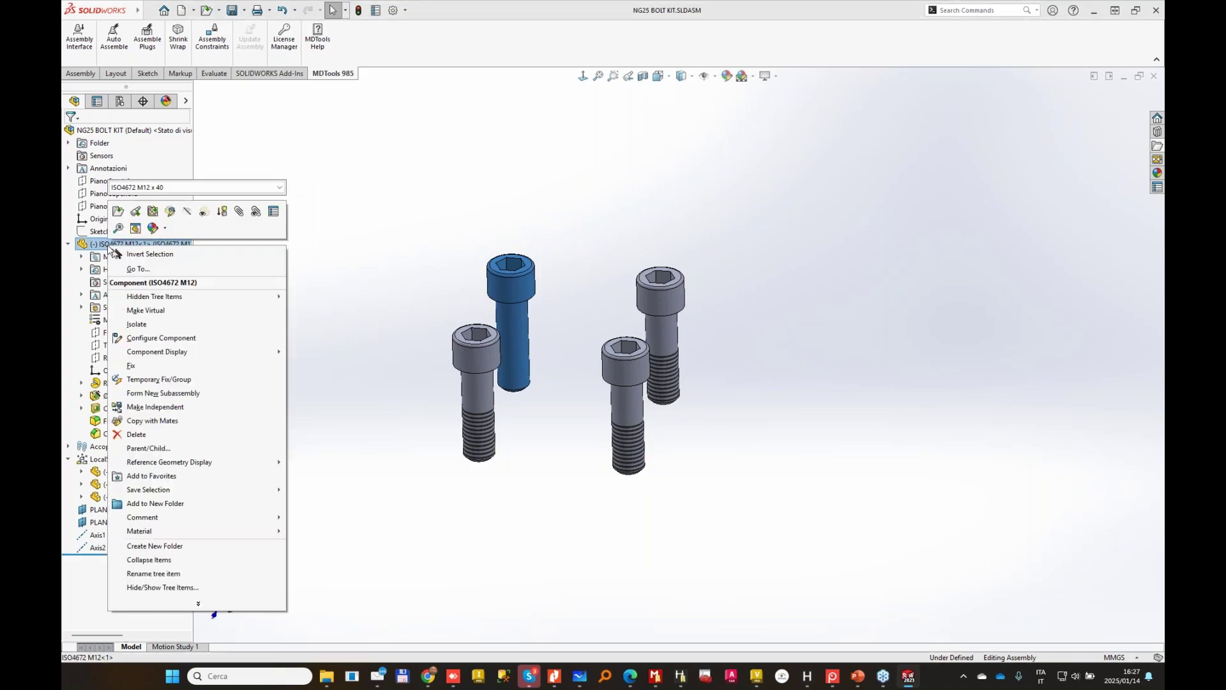
{"action": "left_click", "coordinate": [169, 340]}
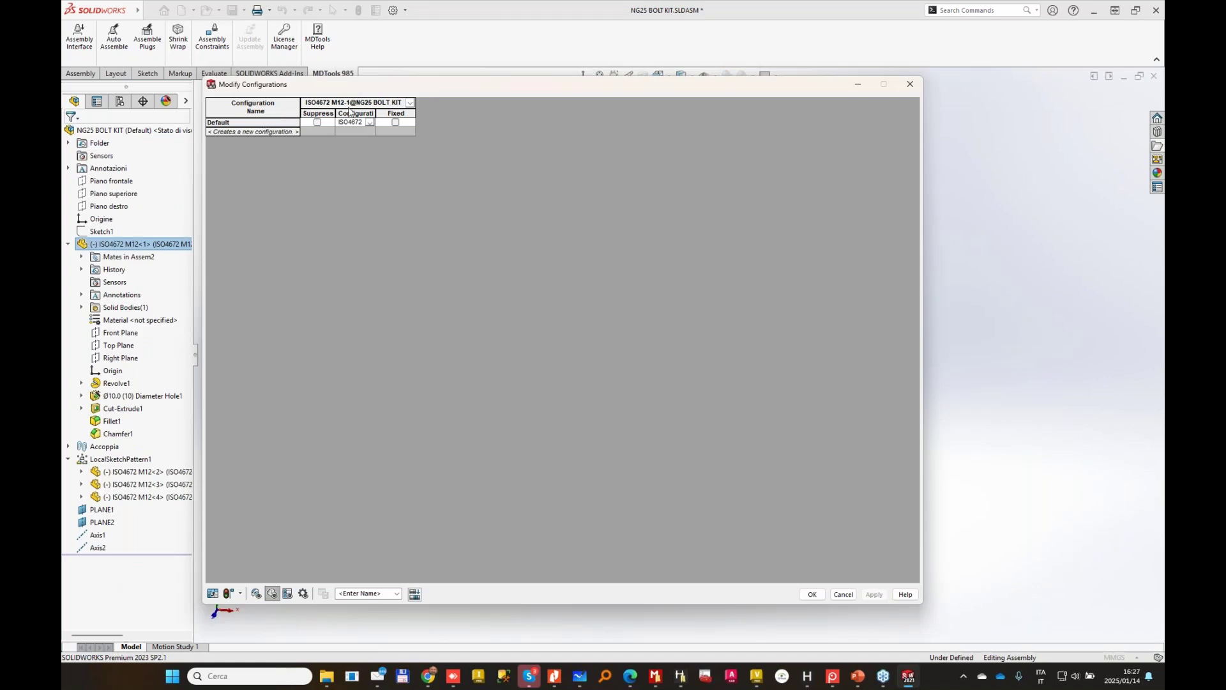
{"action": "left_click_drag", "start_coordinate": [377, 113], "coordinate": [449, 113]}
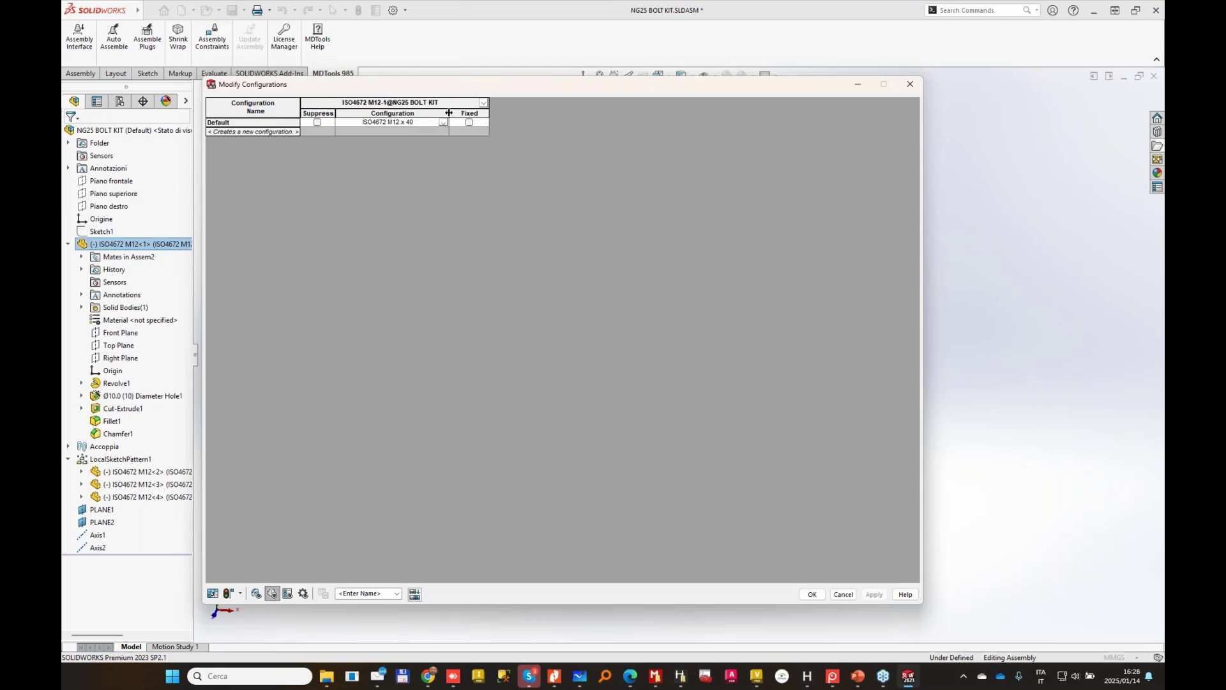
{"action": "left_click", "coordinate": [251, 122]}
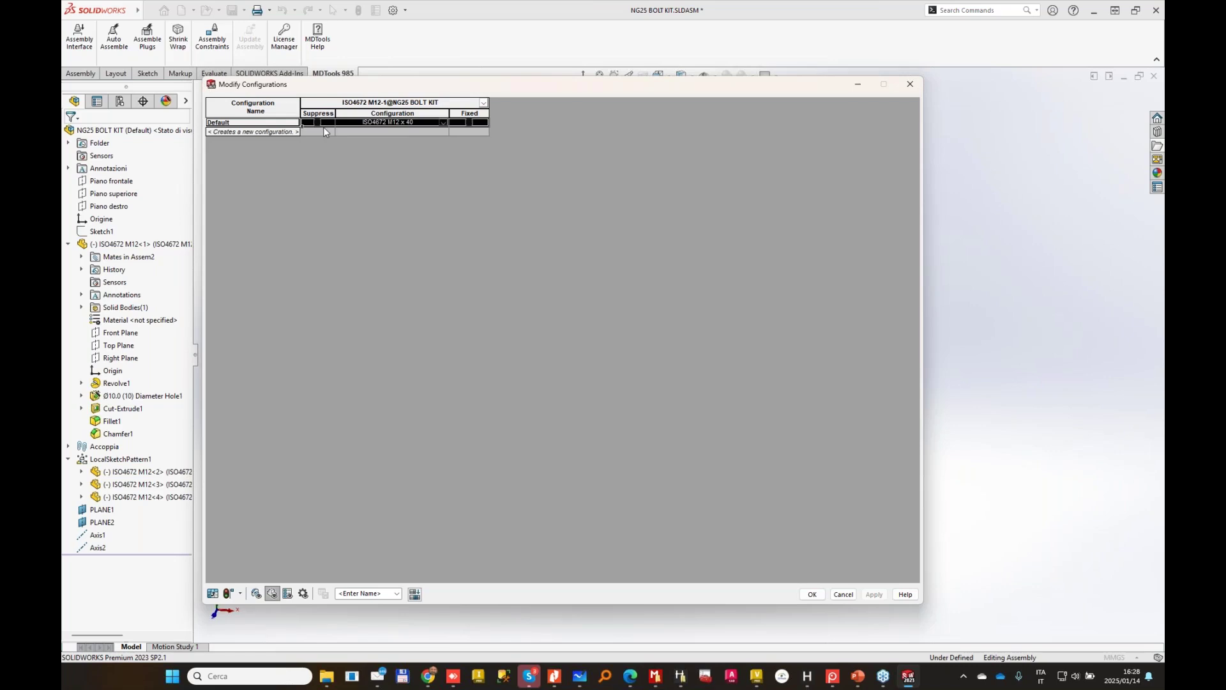
{"action": "right_click", "coordinate": [247, 122]}
{"action": "left_click", "coordinate": [312, 131]}
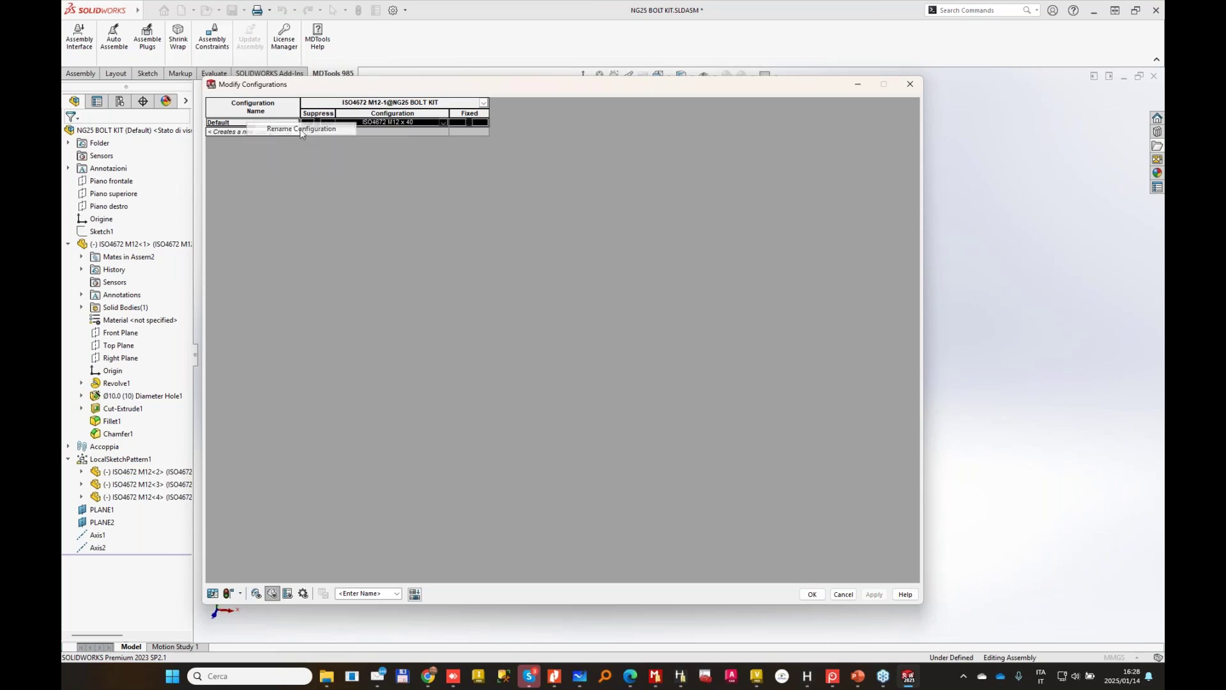
{"action": "type", "text": "ISO4672 M12 x 40"}
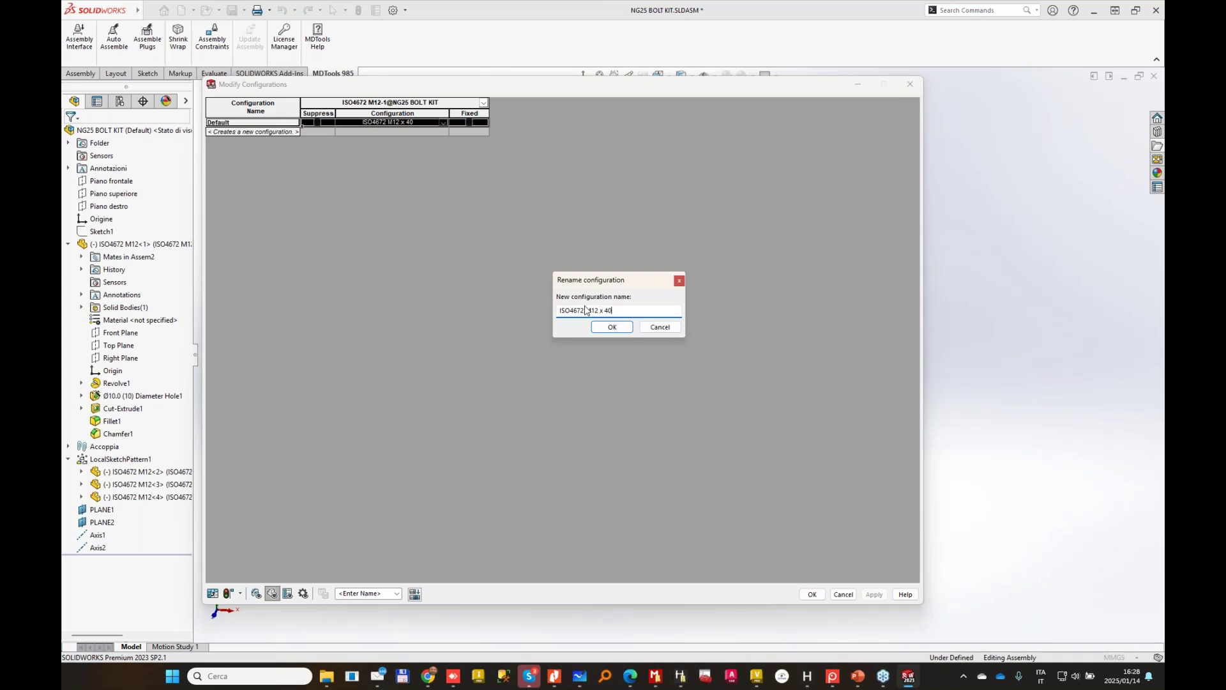
{"action": "left_click", "coordinate": [611, 326]}
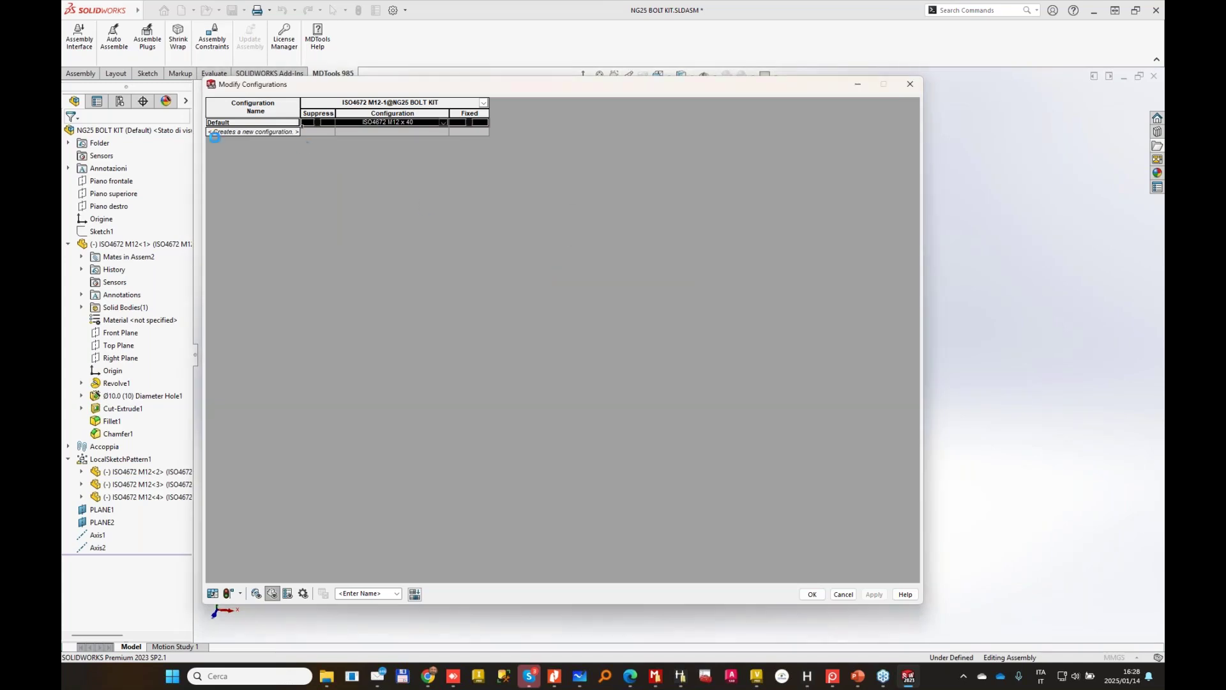
Add an assembly configuration named ISO4672 M12 x 50 and assign it the ISO4672 M12 x 50 bolt configuration.
{"action": "left_click", "coordinate": [262, 130]}
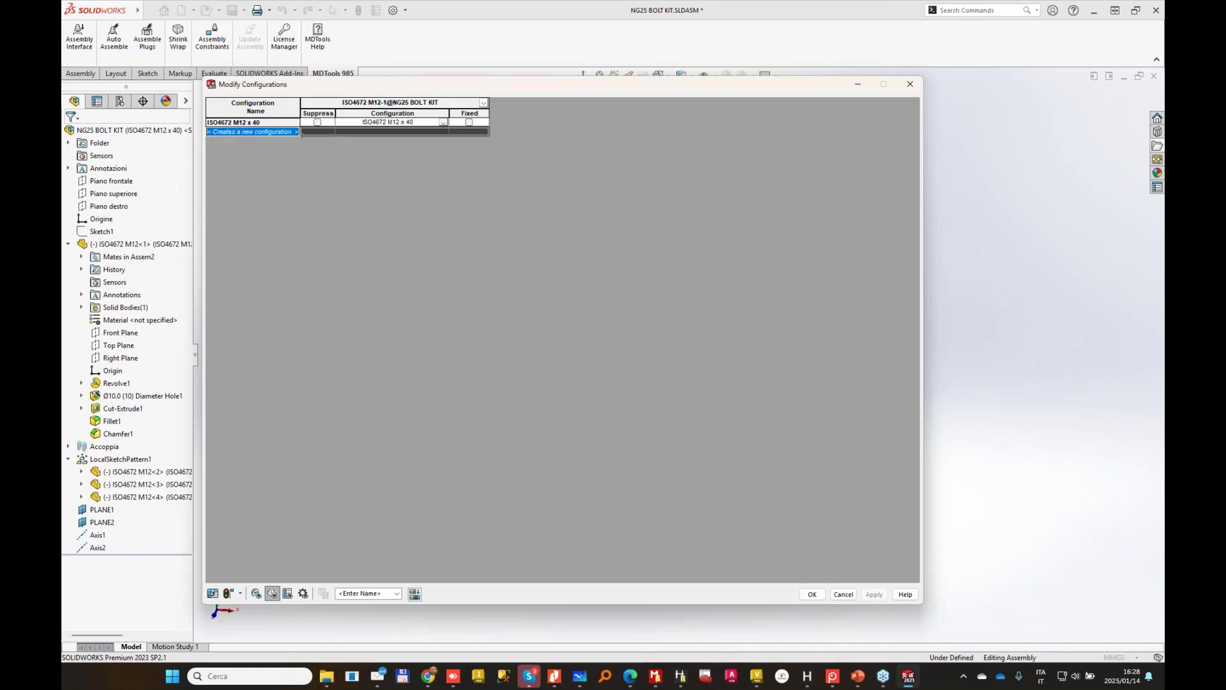
{"action": "type", "text": "ISO4672"}
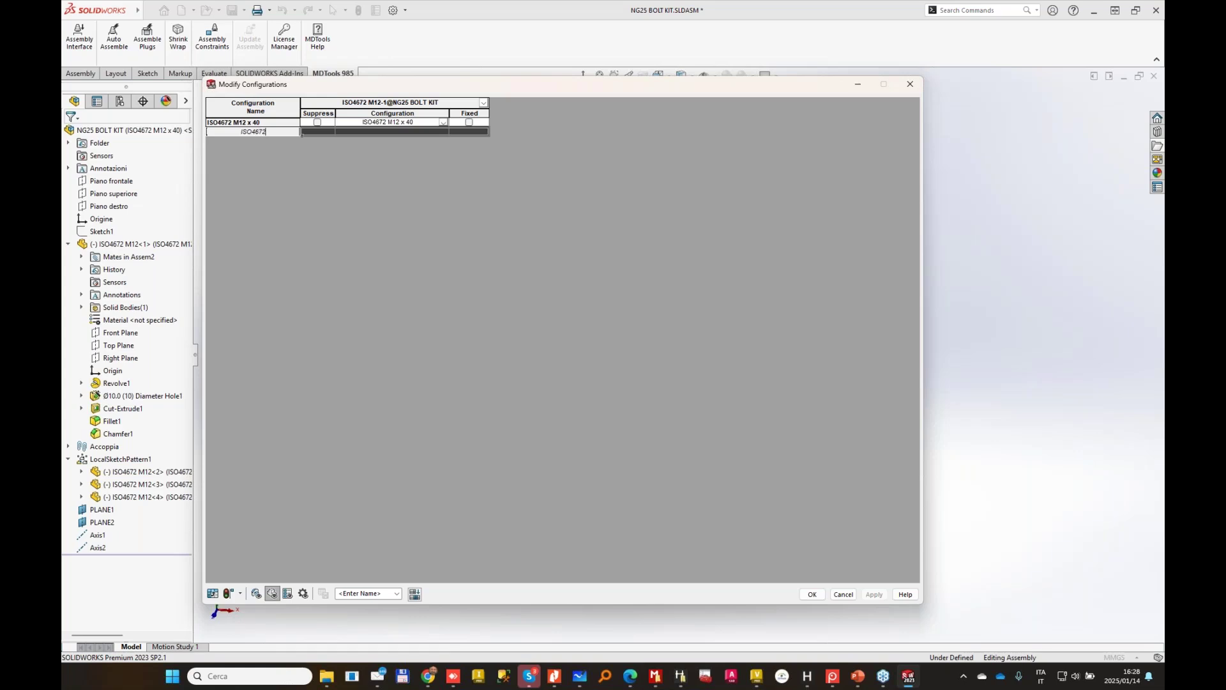
{"action": "type", "text": " M12 x 50"}
{"action": "key", "text": "Caps_Lock"}
{"action": "key", "text": "Left"}
{"action": "key", "text": "Left"}
{"action": "key", "text": "Left"}
{"action": "key", "text": "BackSpace"}
{"action": "type", "text": "x"}
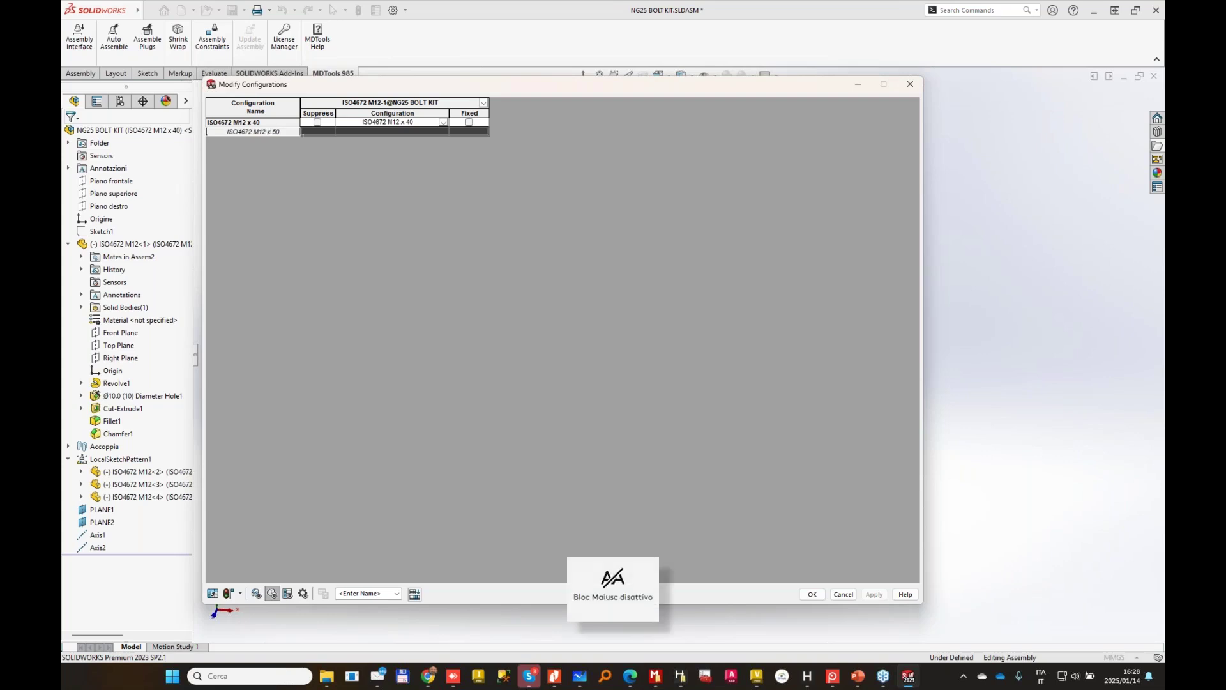
{"action": "left_click", "coordinate": [444, 132]}
{"action": "left_click", "coordinate": [443, 131]}
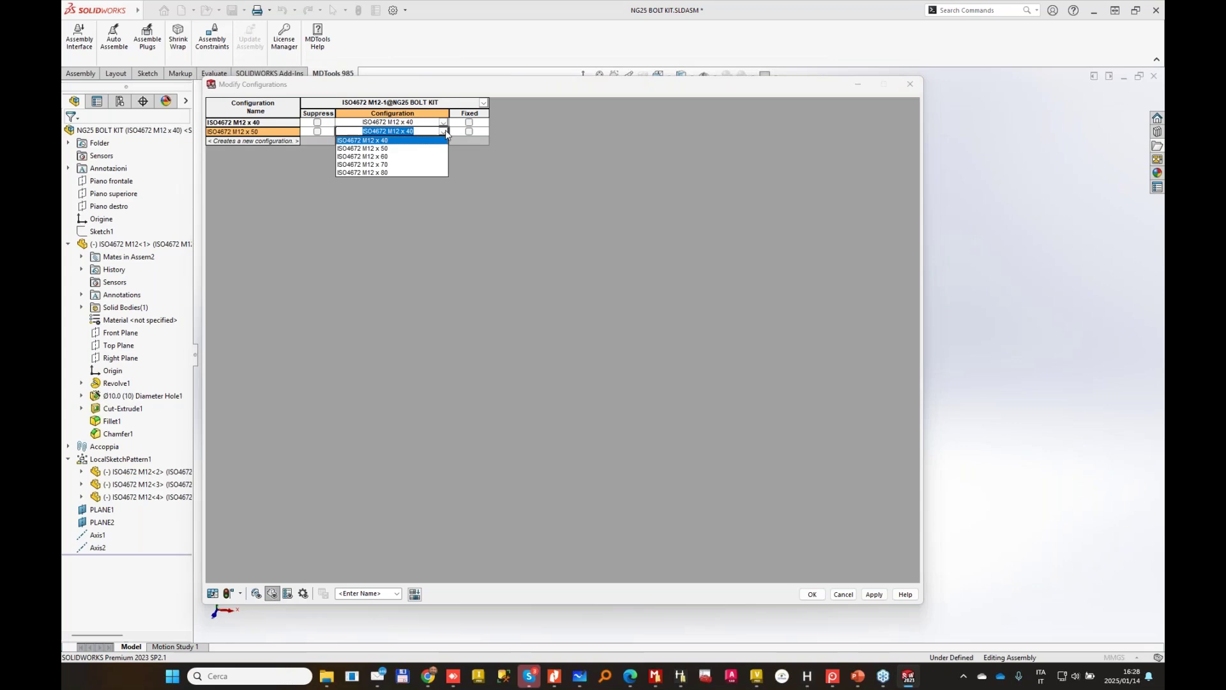
{"action": "left_click", "coordinate": [370, 148]}
Add a third assembly configuration named ISO4672 M12 x 60.
{"action": "left_click", "coordinate": [297, 141]}
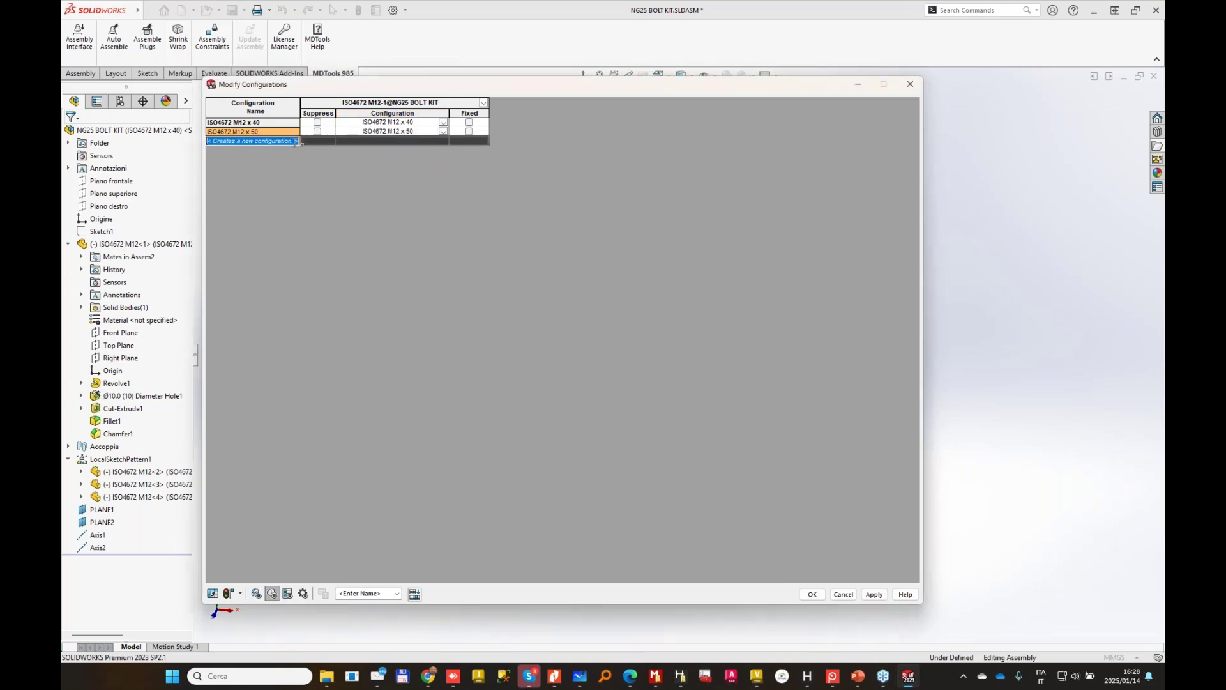
{"action": "type", "text": "iso4672 m12"}
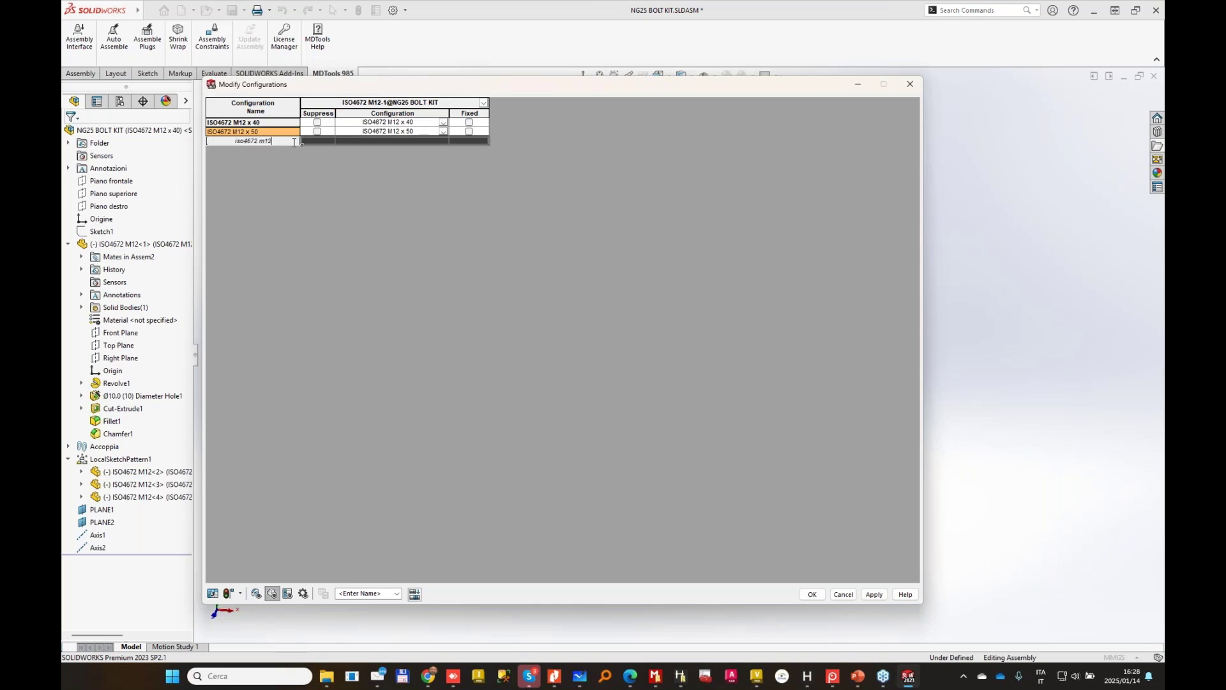
{"action": "key", "text": "Caps_Lock"}
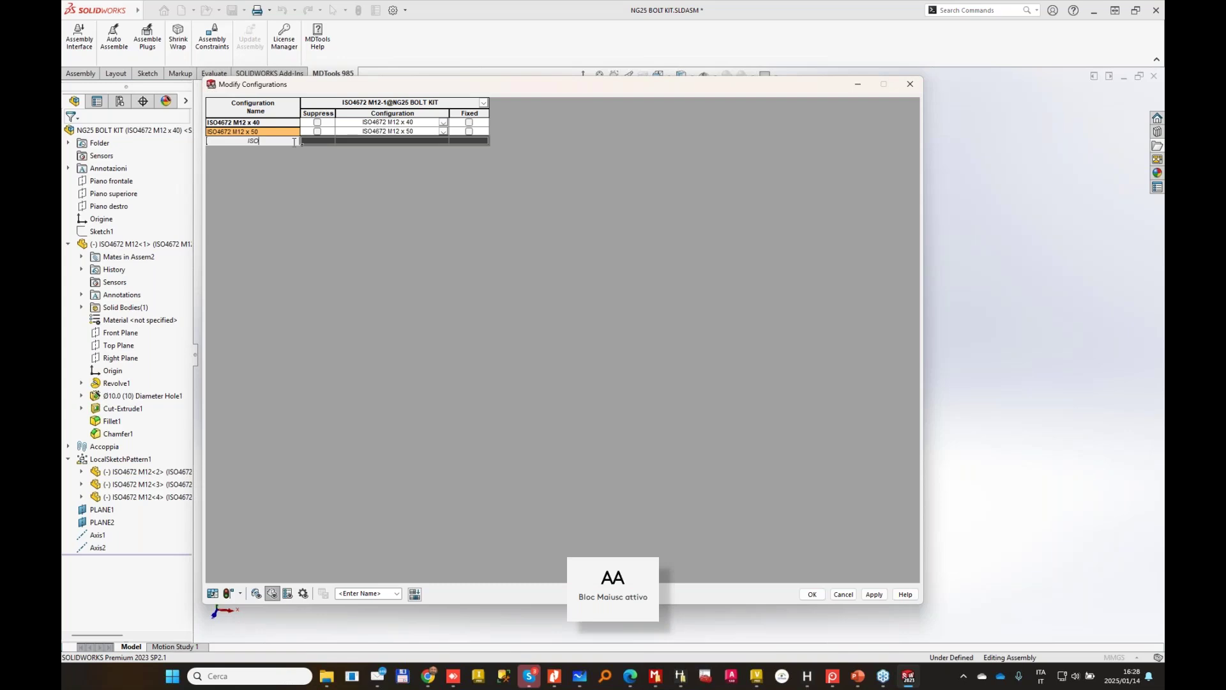
{"action": "type", "text": "4672 M12"}
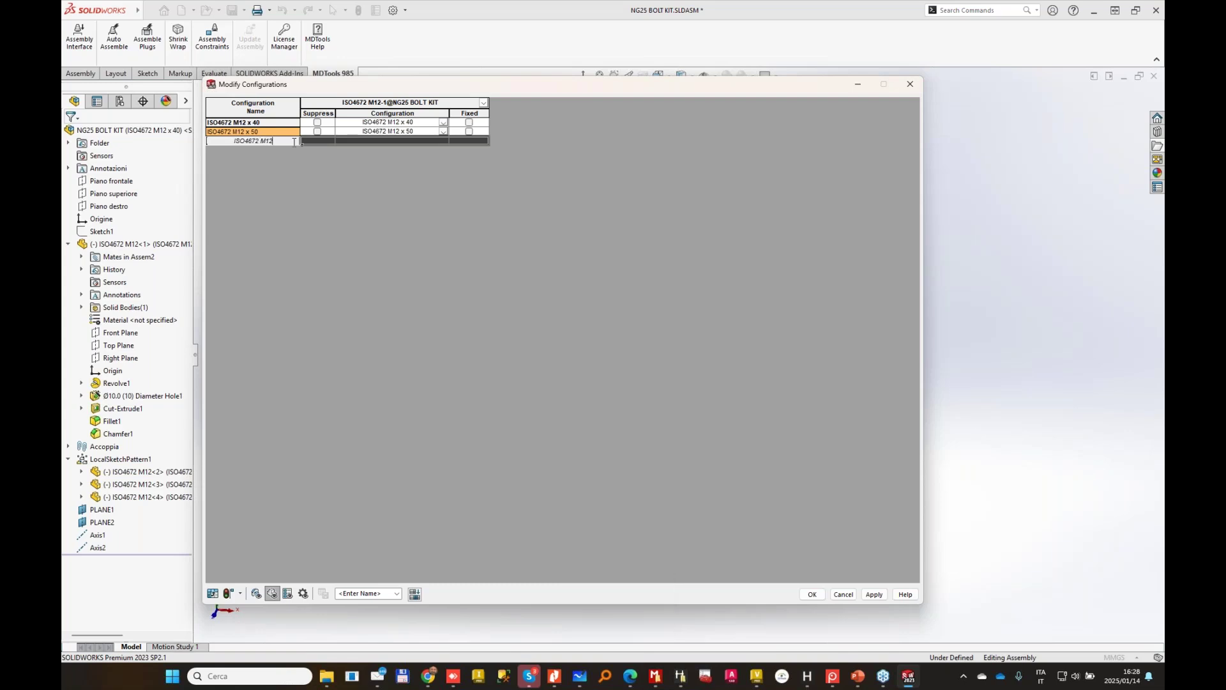
{"action": "type", "text": " x 60"}
{"action": "key", "text": "Return"}
Add two more assembly configurations named ISO4672 M12 x 70 and ISO4672 M12 x 80.
{"action": "type", "text": "ISO"}
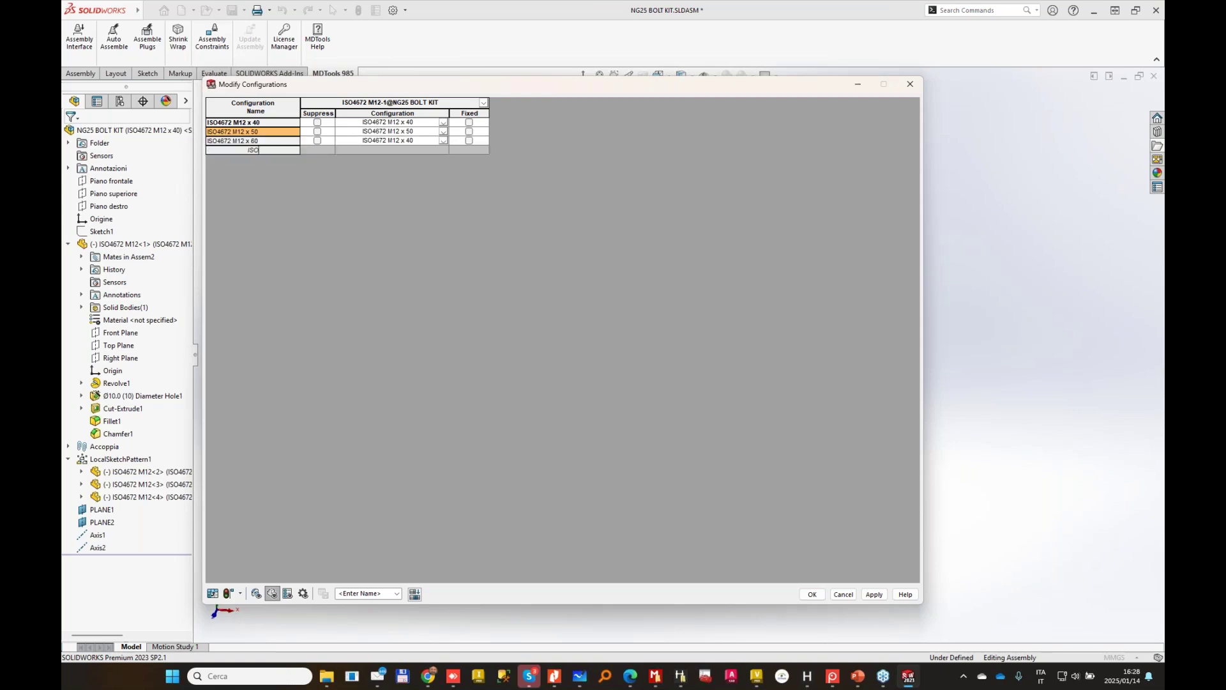
{"action": "type", "text": "4672"}
{"action": "type", "text": " M12"}
{"action": "type", "text": " x 79"}
{"action": "key", "text": "BackSpace"}
{"action": "type", "text": "0"}
{"action": "key", "text": "Return"}
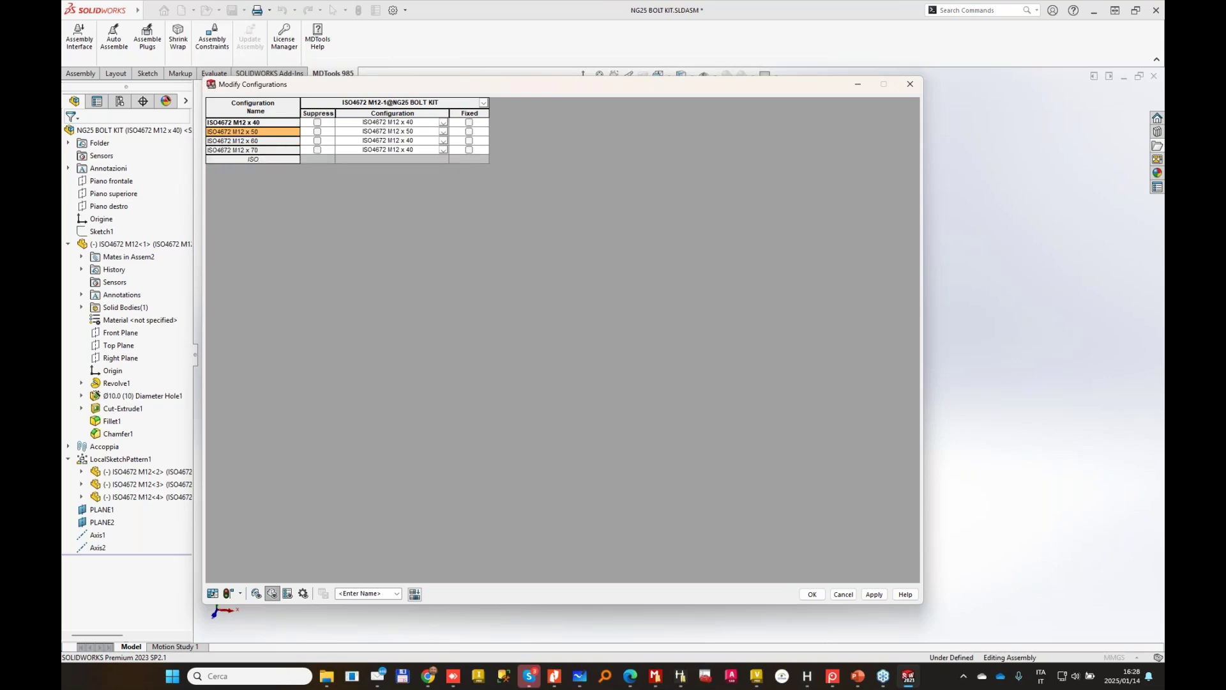
{"action": "type", "text": "ISO4672 M12 x 80"}
{"action": "key", "text": "Return"}
Assign the matching ISO4672 M12 x 70, x 80 and x 60 bolt configurations to the assembly configurations of the same names.
{"action": "left_click", "coordinate": [443, 149]}
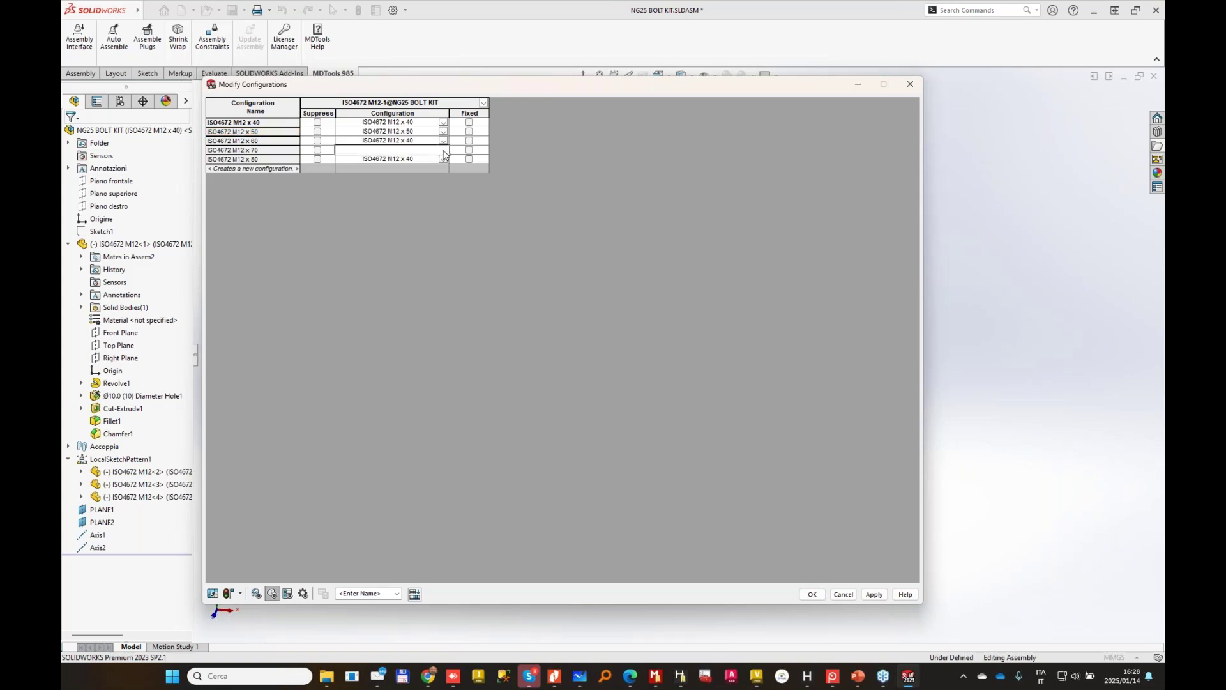
{"action": "left_click", "coordinate": [393, 186]}
{"action": "left_click", "coordinate": [443, 159]}
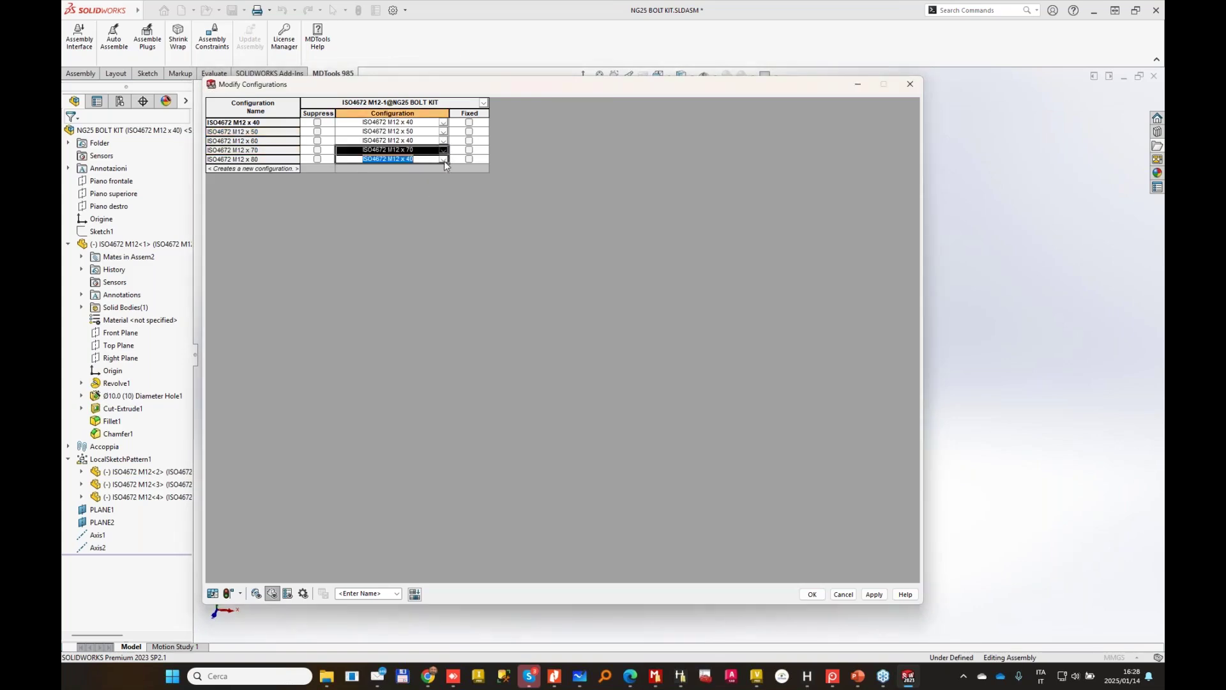
{"action": "left_click", "coordinate": [444, 159]}
{"action": "left_click", "coordinate": [396, 200]}
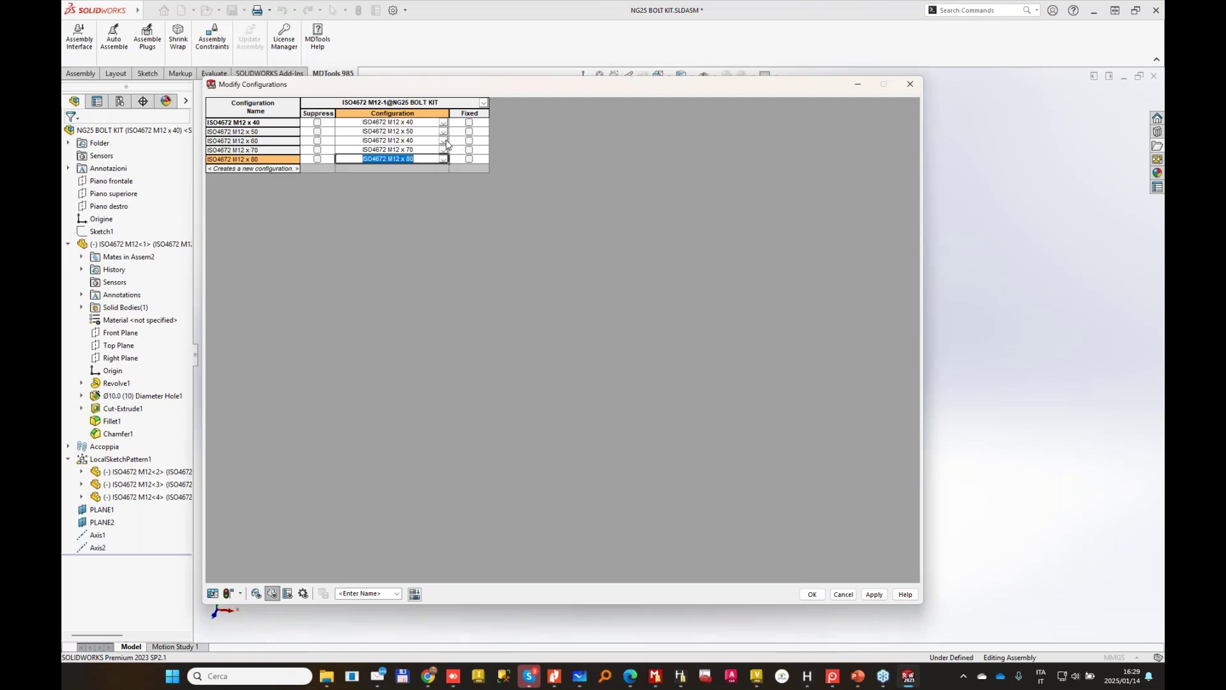
{"action": "left_click", "coordinate": [443, 140]}
{"action": "left_click", "coordinate": [443, 140]}
{"action": "left_click", "coordinate": [393, 165]}
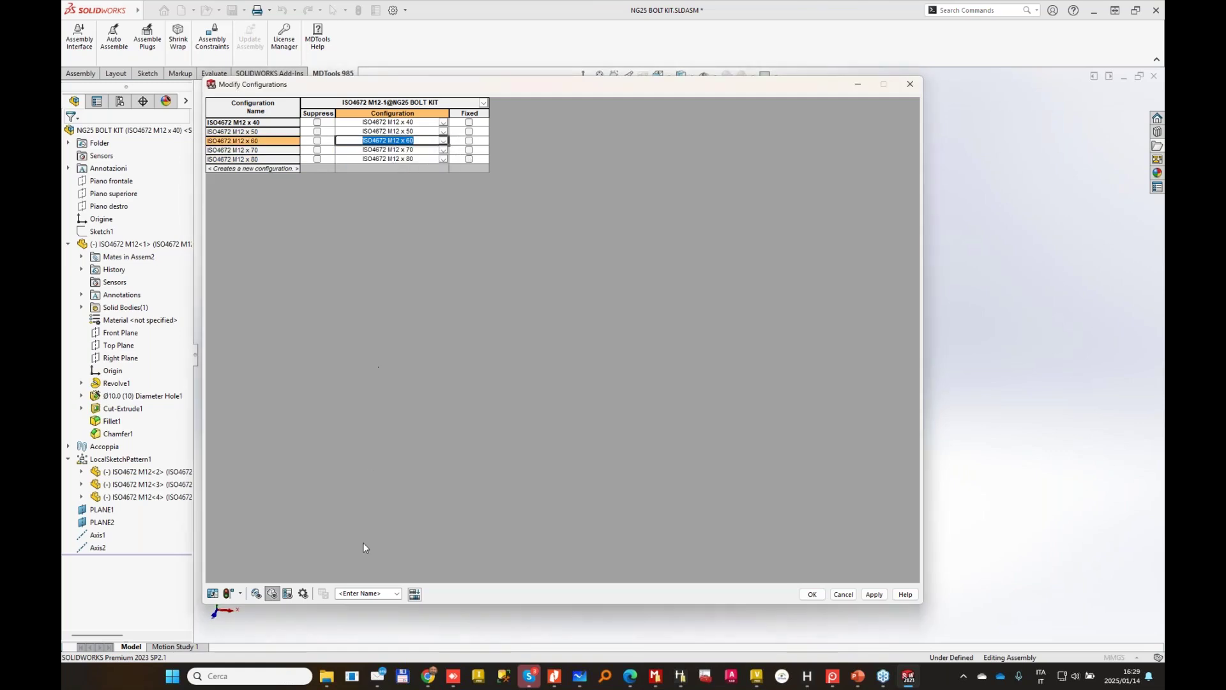
Save the configuration table as NG25 BOLT KIT and apply the configuration changes to the assembly.
{"action": "left_click", "coordinate": [371, 592]}
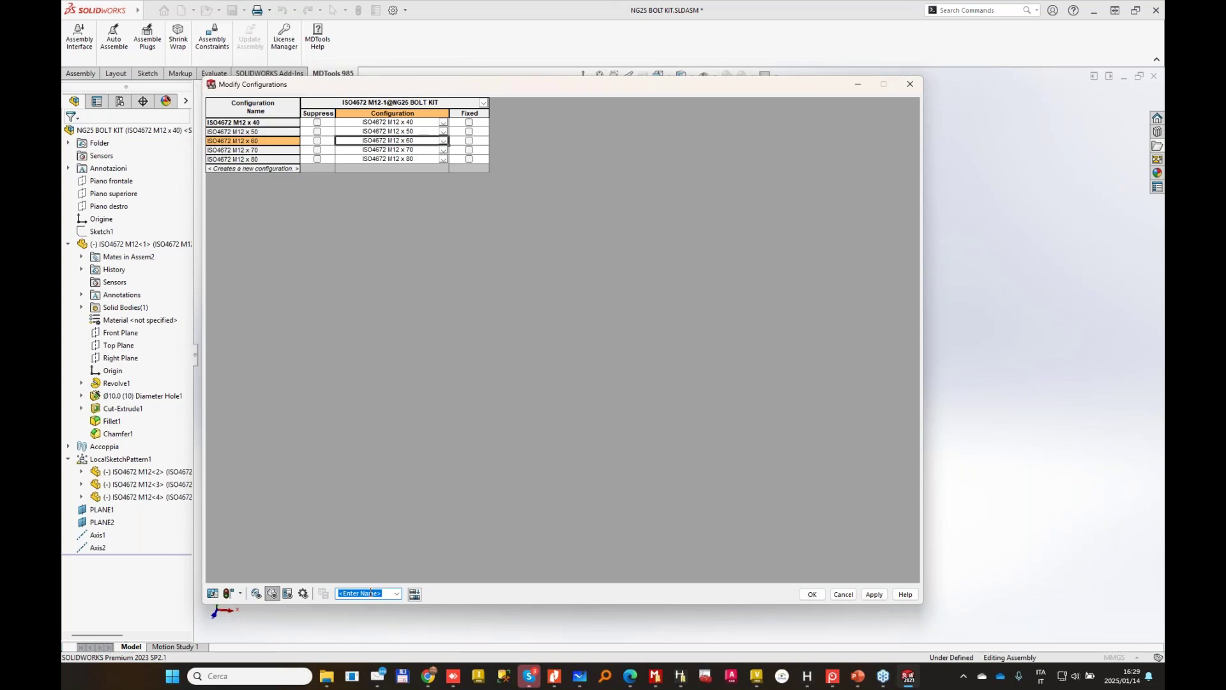
{"action": "type", "text": "NG25 BOLT KIT"}
{"action": "left_click", "coordinate": [323, 593]}
{"action": "left_click", "coordinate": [875, 595]}
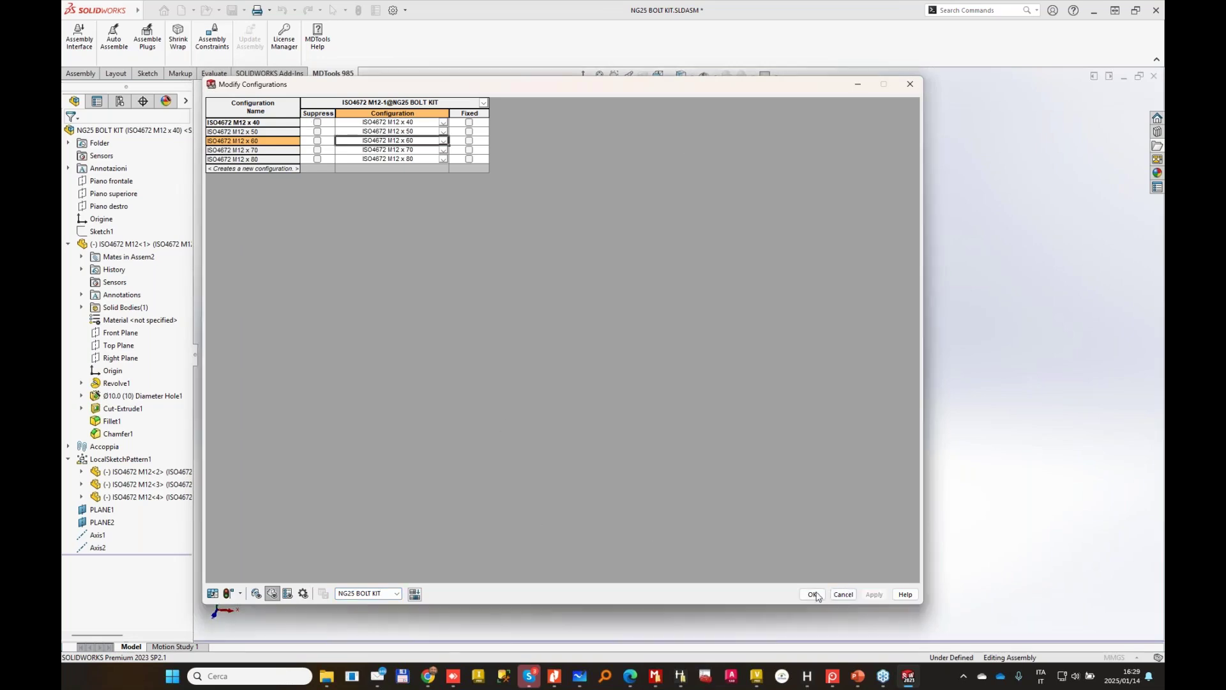
{"action": "left_click", "coordinate": [813, 595]}
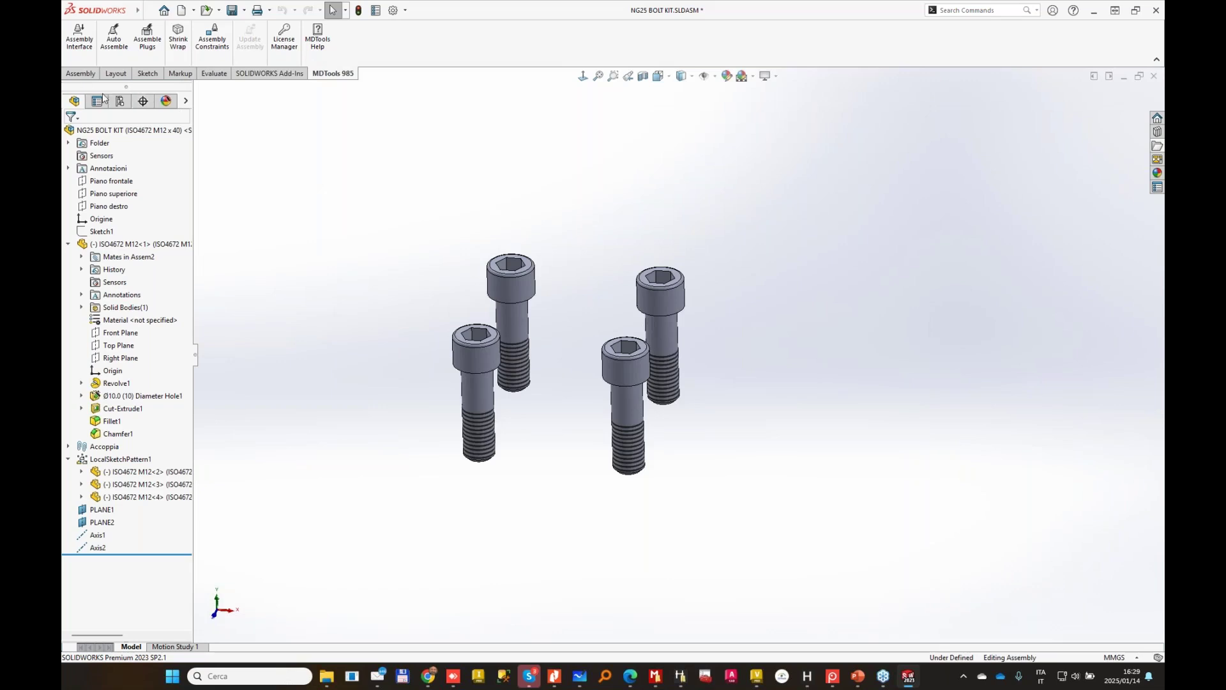
Activate the ISO4672 M12 x 50, x 60, x 70 and x 80 assembly configurations in turn to check the bolt lengths.
{"action": "left_click", "coordinate": [121, 101]}
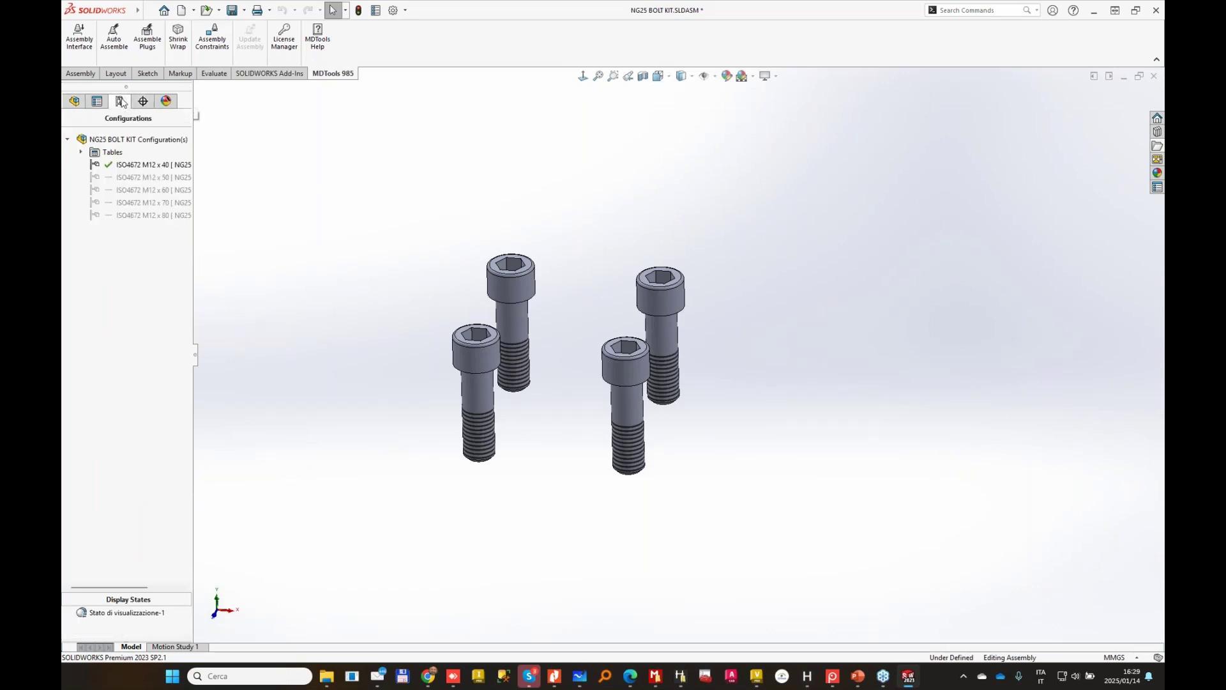
{"action": "double_click", "coordinate": [128, 176]}
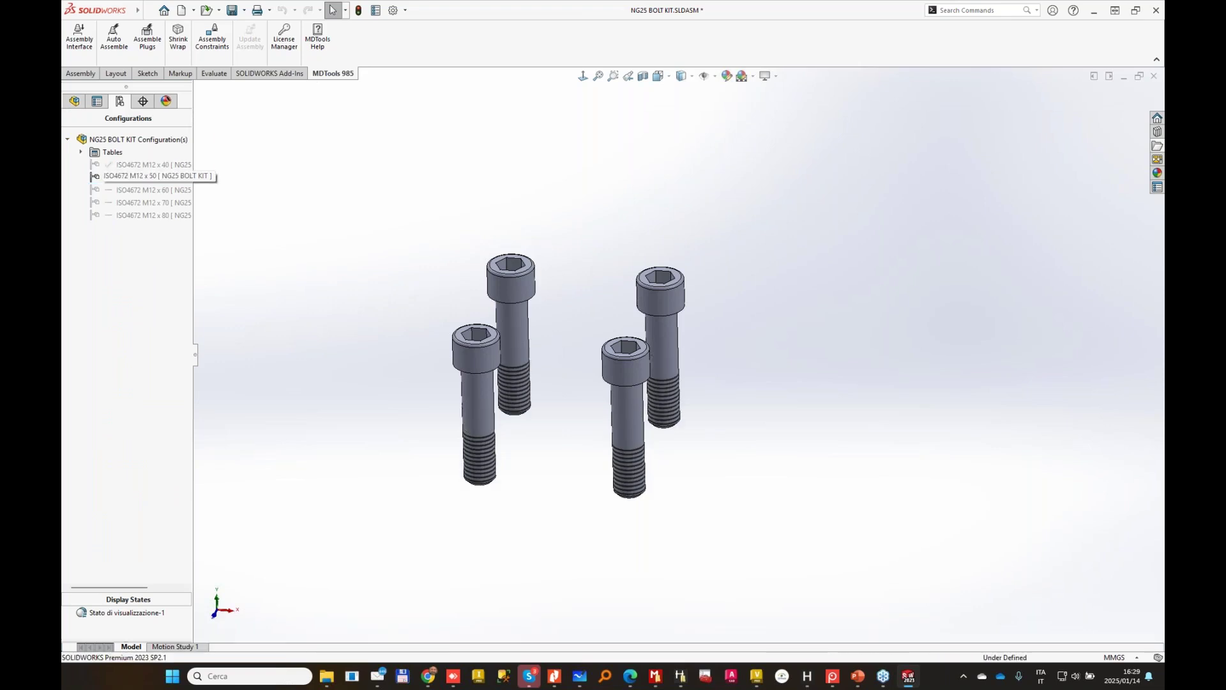
{"action": "double_click", "coordinate": [140, 190]}
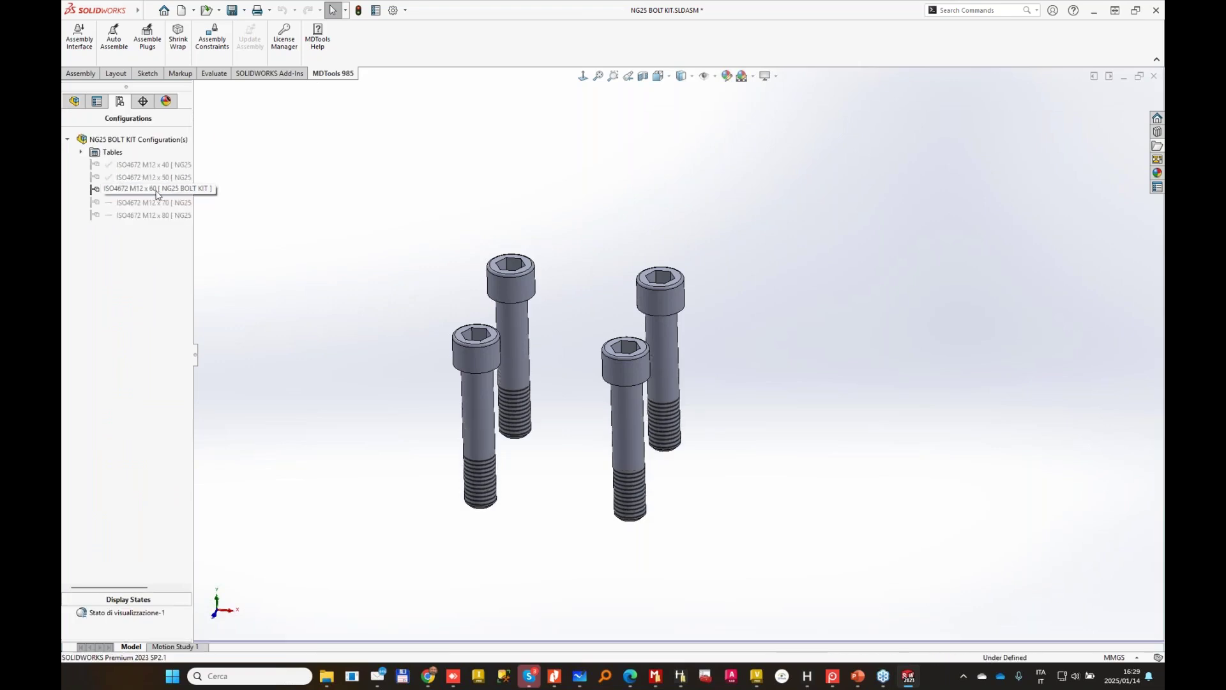
{"action": "double_click", "coordinate": [141, 203]}
{"action": "double_click", "coordinate": [141, 214]}
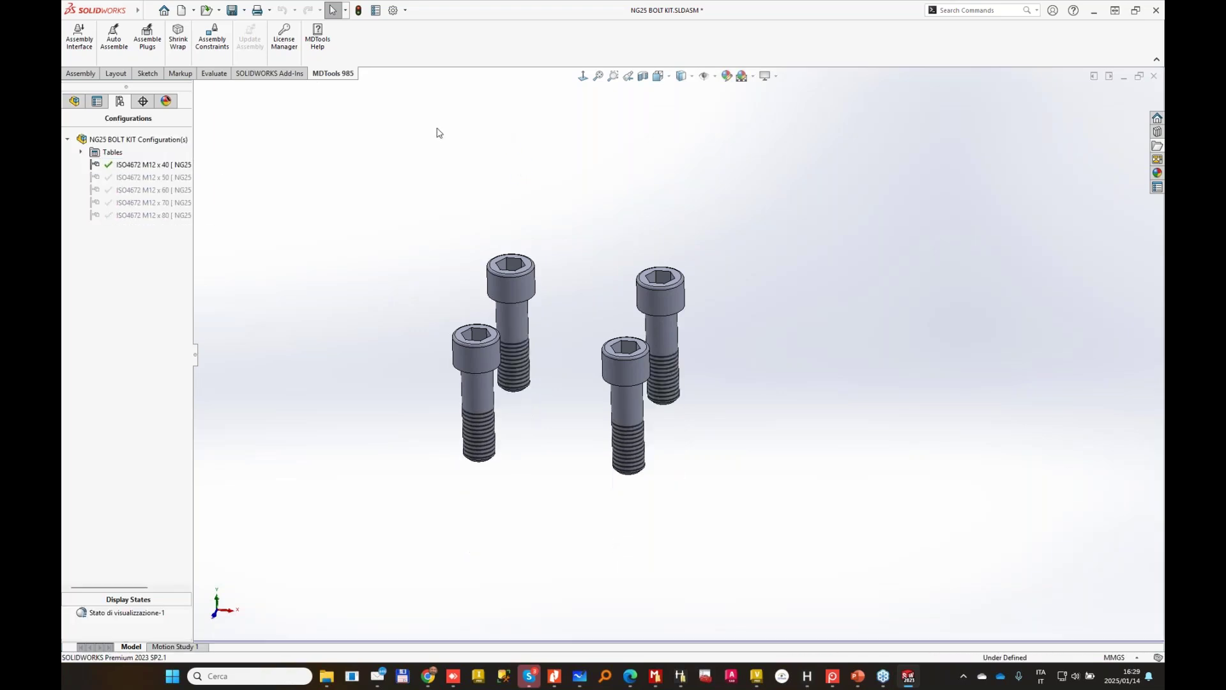
Save the NG25 BOLT KIT assembly and close it.
{"action": "left_click", "coordinate": [232, 11]}
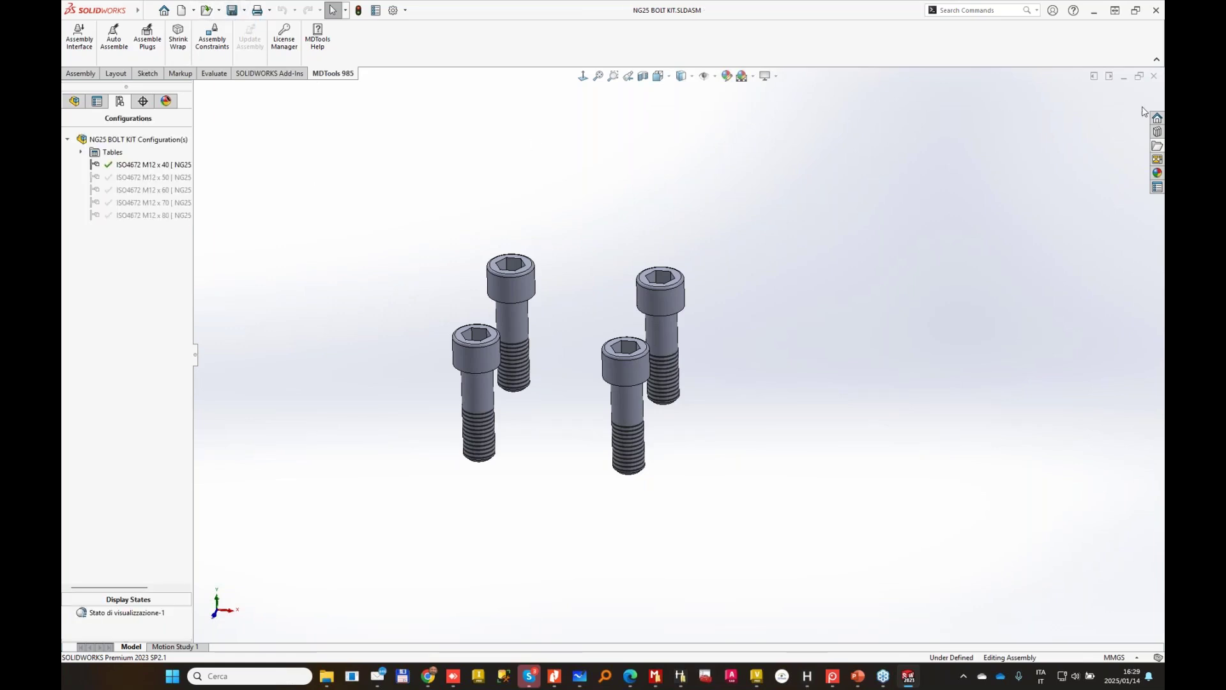
{"action": "left_click", "coordinate": [1156, 78]}
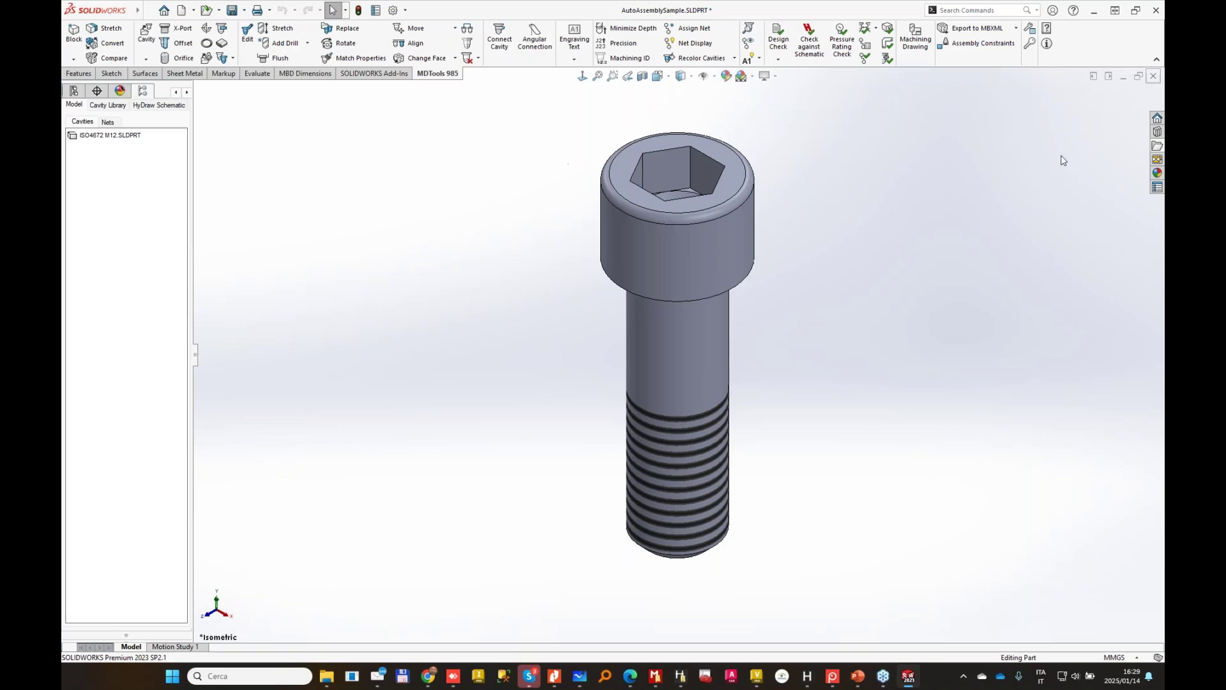
Switch to the Assem1 assembly and open its LFA_25_WEB-7X valve cover part.
{"action": "mouse_move", "coordinate": [95, 16]}
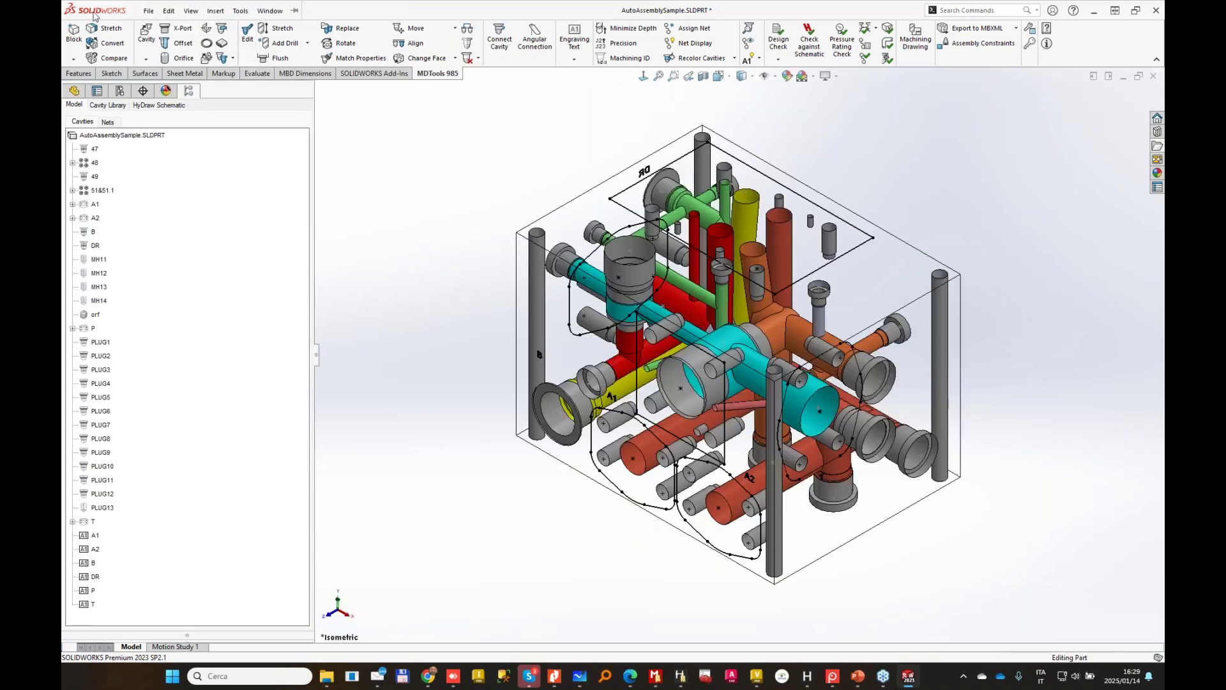
{"action": "left_click", "coordinate": [190, 11]}
{"action": "mouse_move", "coordinate": [269, 11]}
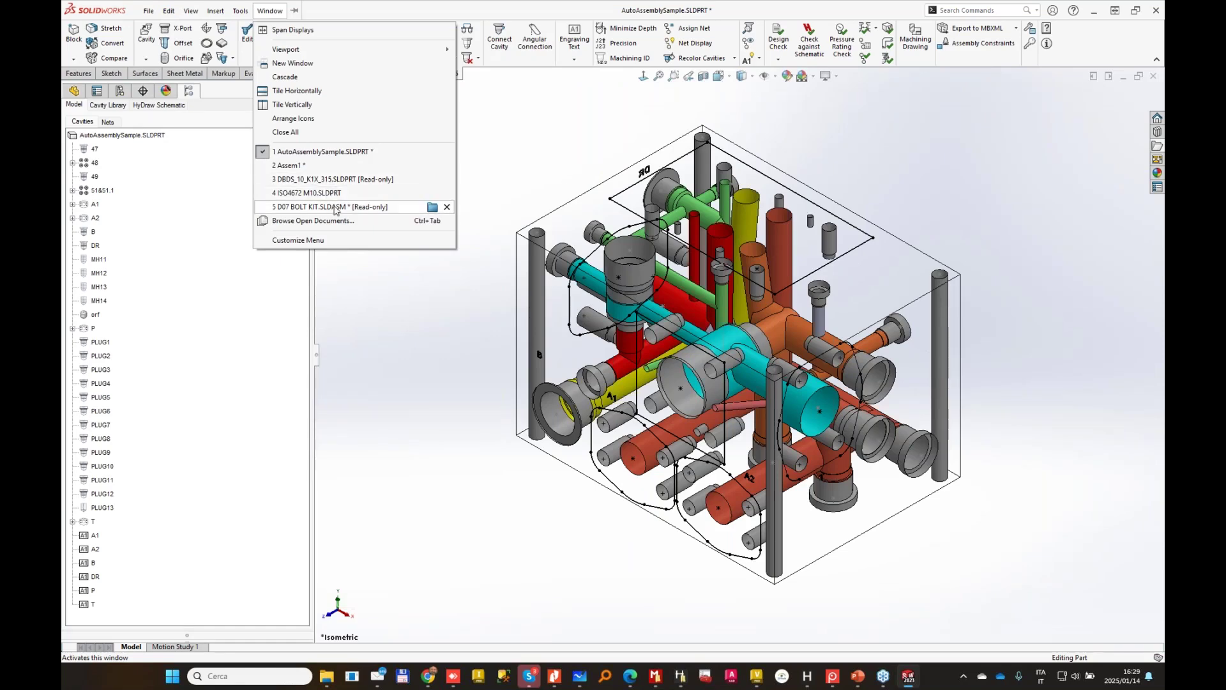
{"action": "left_click", "coordinate": [309, 166]}
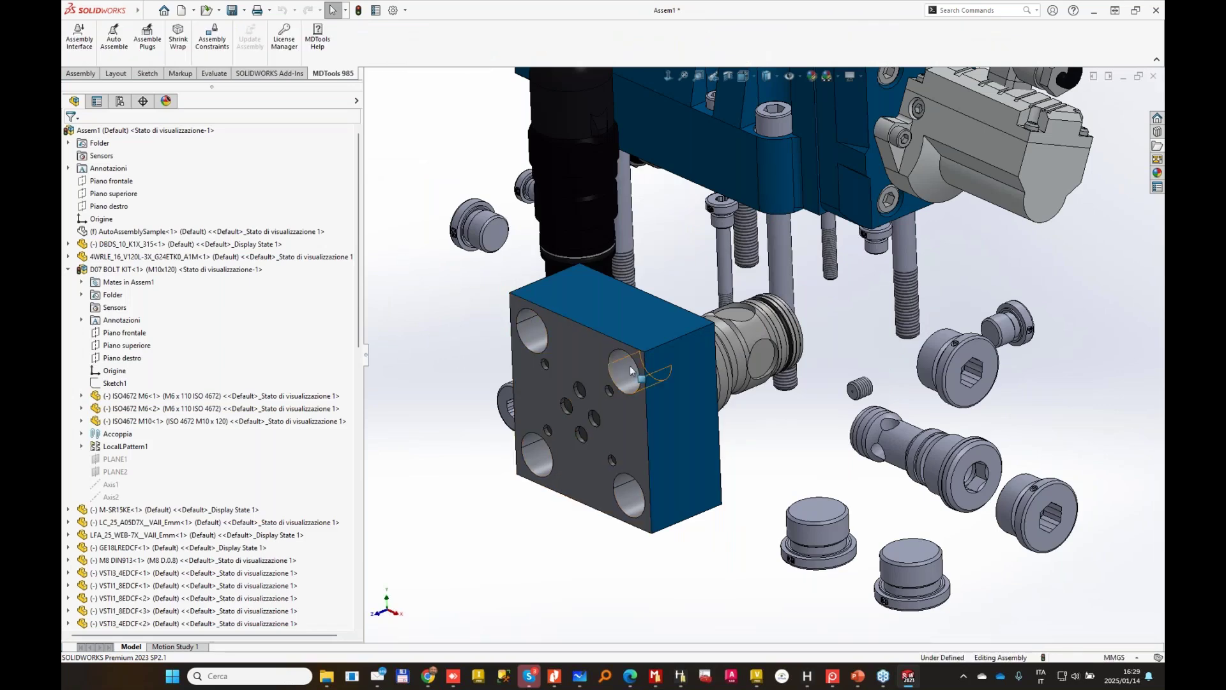
{"action": "left_click", "coordinate": [598, 368]}
{"action": "left_click", "coordinate": [612, 342]}
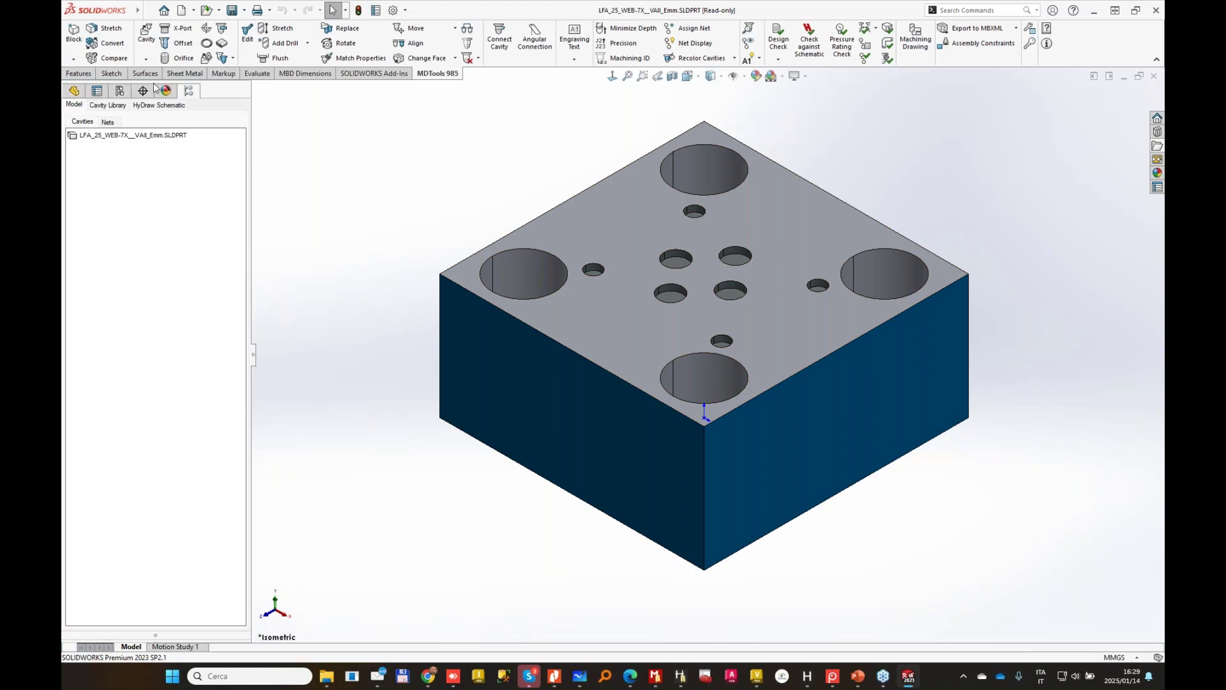
Examine where Plane4 and Plane5 lie on the LFA_25_WEB-7X valve cover.
{"action": "left_click", "coordinate": [74, 91]}
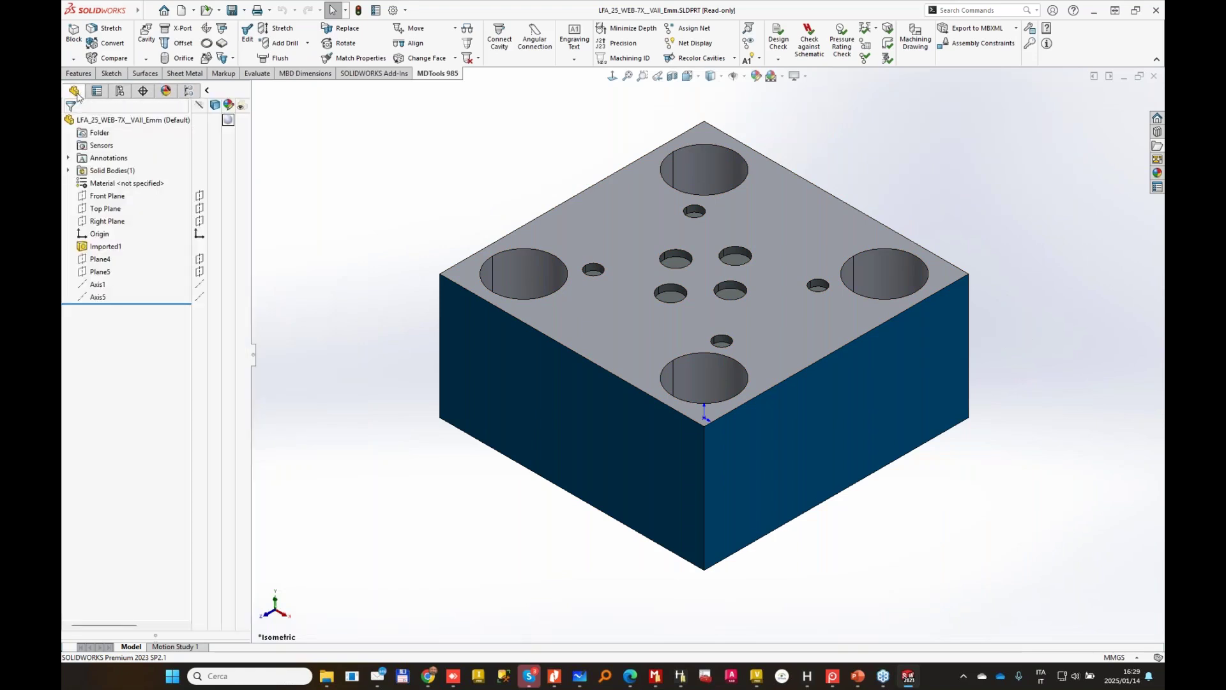
{"action": "left_click", "coordinate": [102, 260]}
{"action": "left_click", "coordinate": [166, 240]}
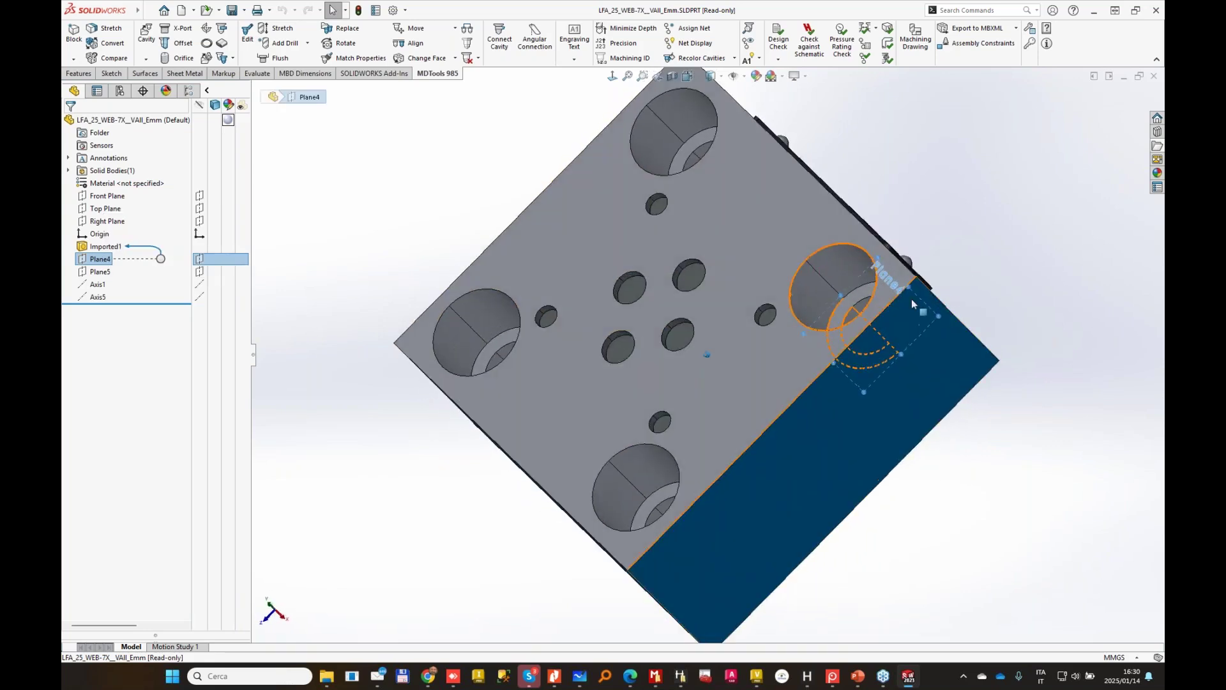
{"action": "left_click", "coordinate": [100, 272]}
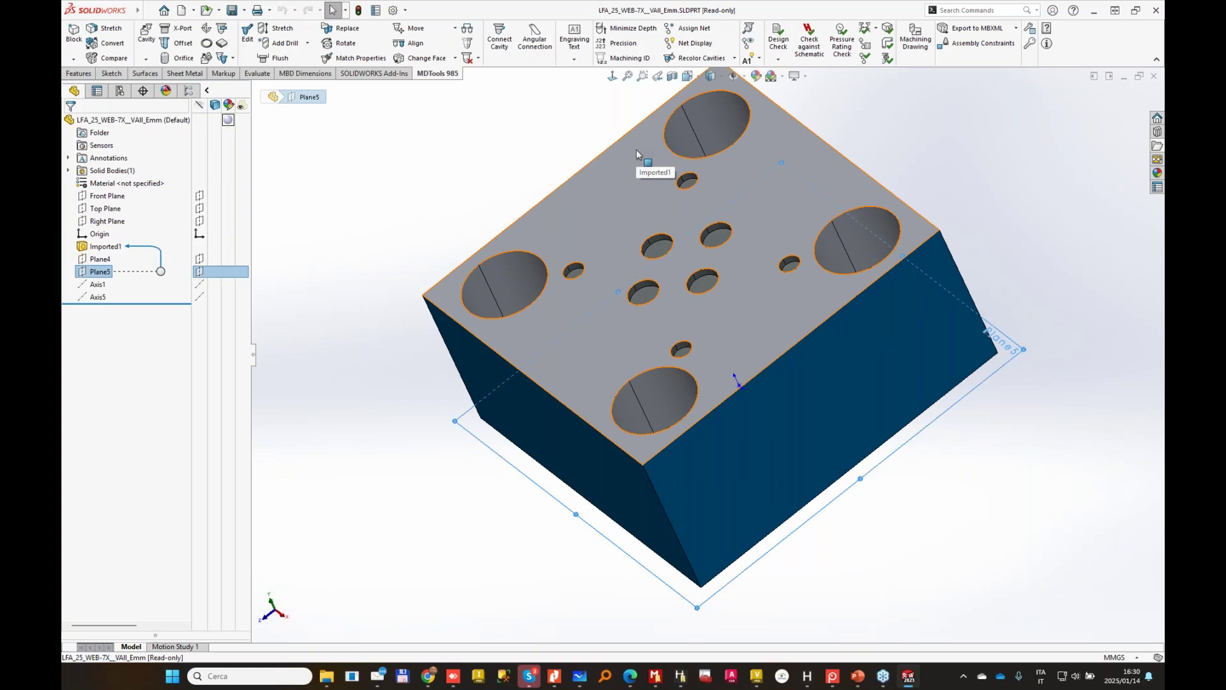
{"action": "key", "text": "ctrl+8"}
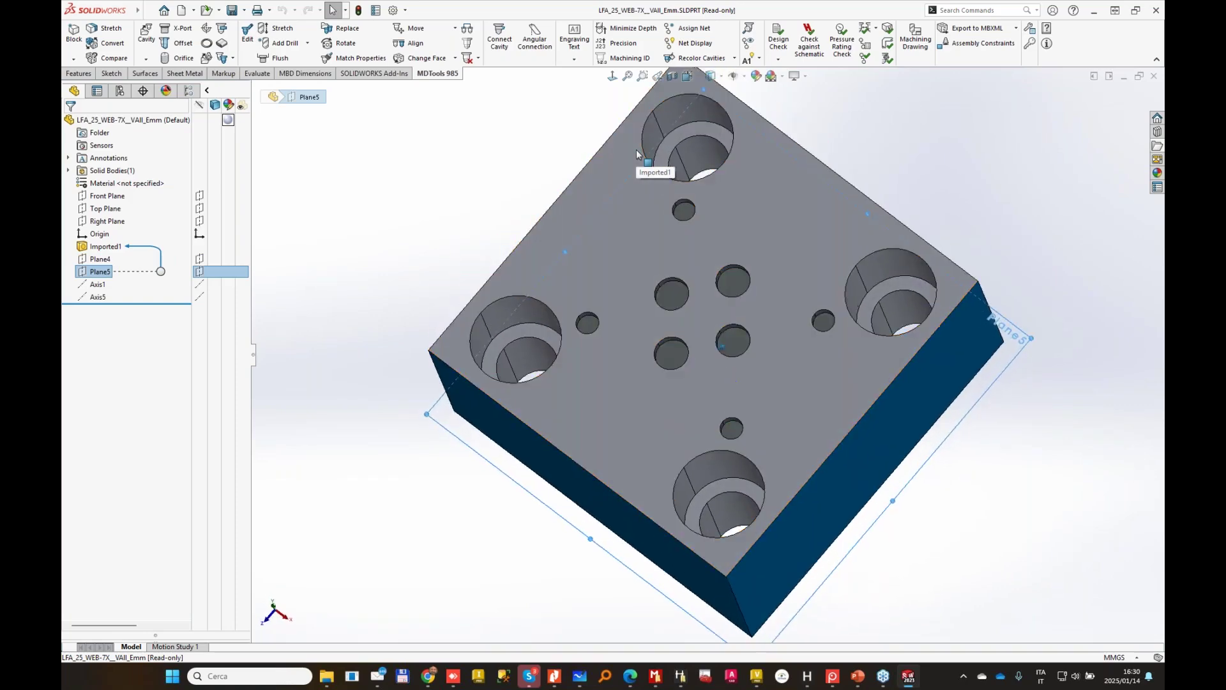
{"action": "key", "text": "ctrl+7"}
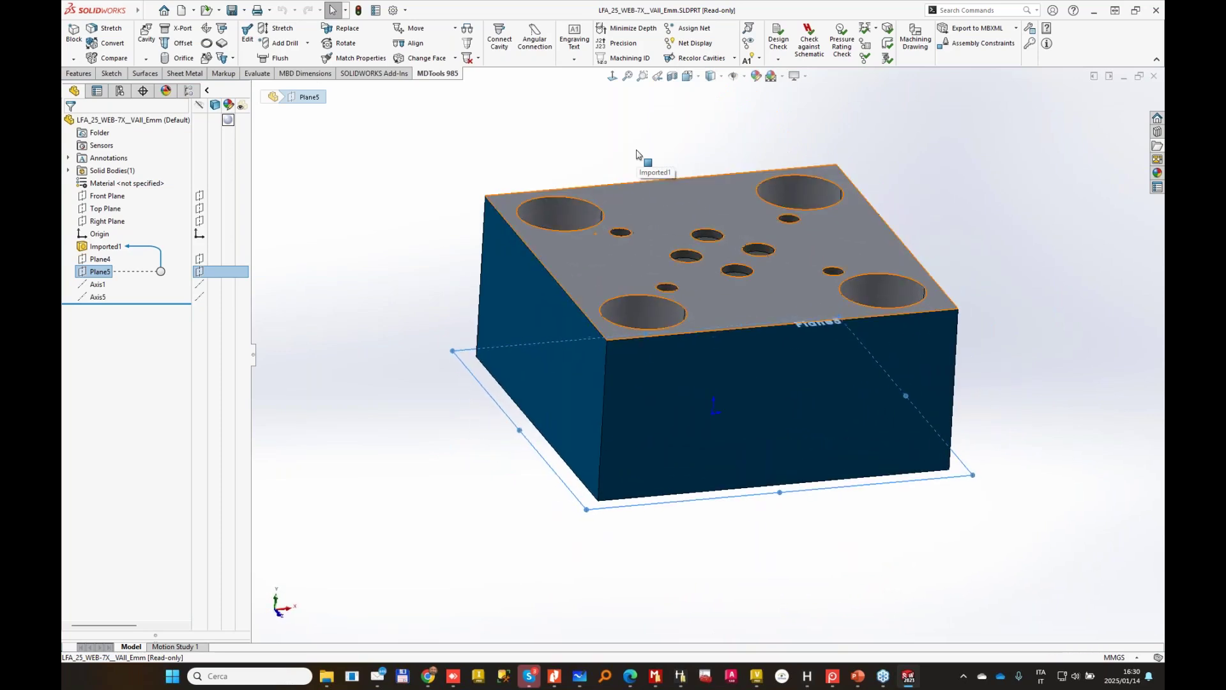
{"action": "left_click", "coordinate": [692, 205]}
{"action": "left_click", "coordinate": [1078, 181]}
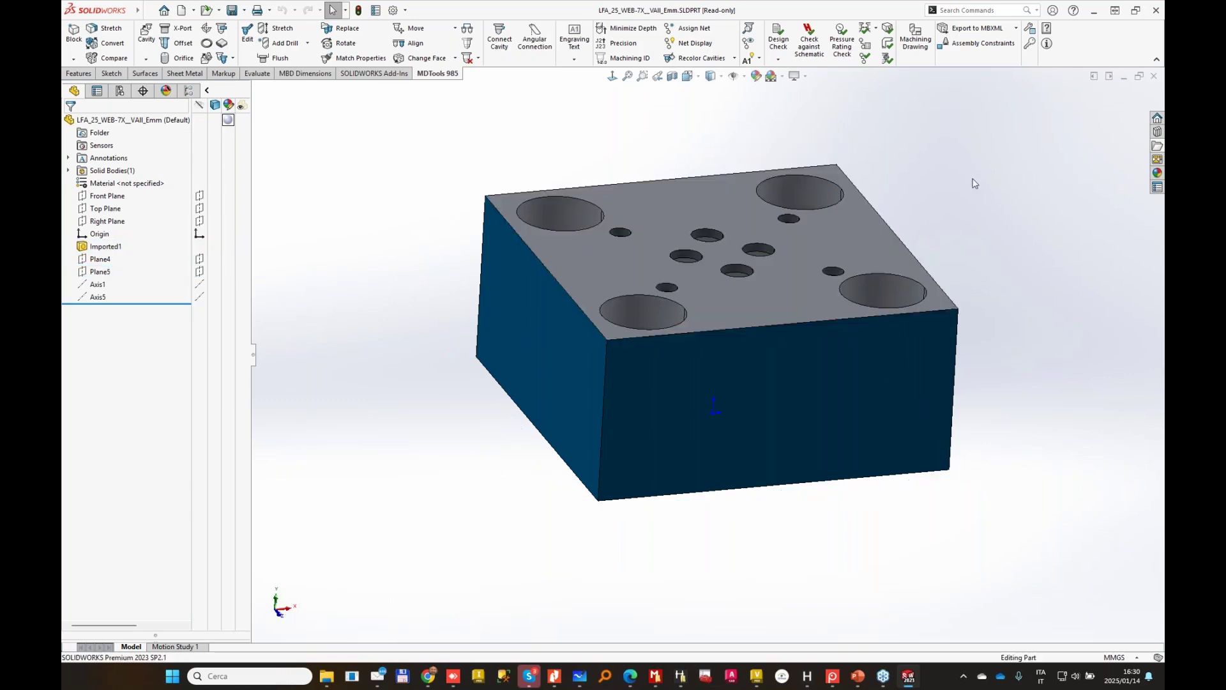
Inspect the counterbore seat face in one of the valve cover's corner bolt holes.
{"action": "key", "text": "Down"}
{"action": "key", "text": "Down"}
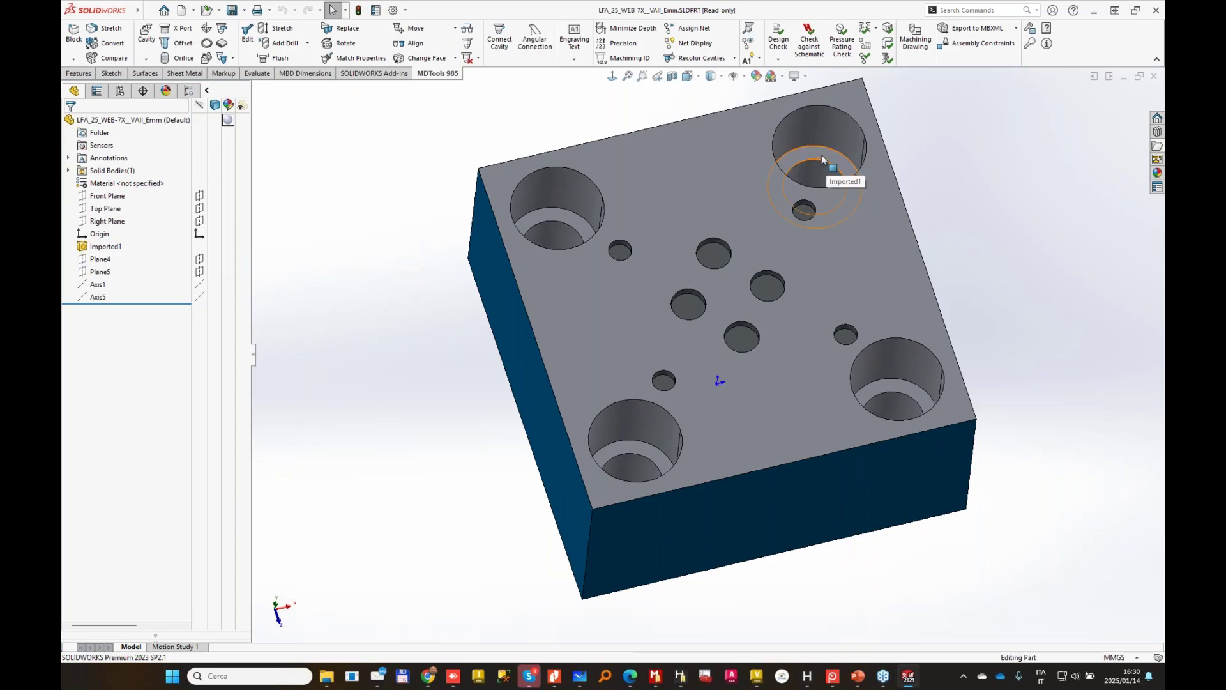
{"action": "left_click", "coordinate": [821, 155]}
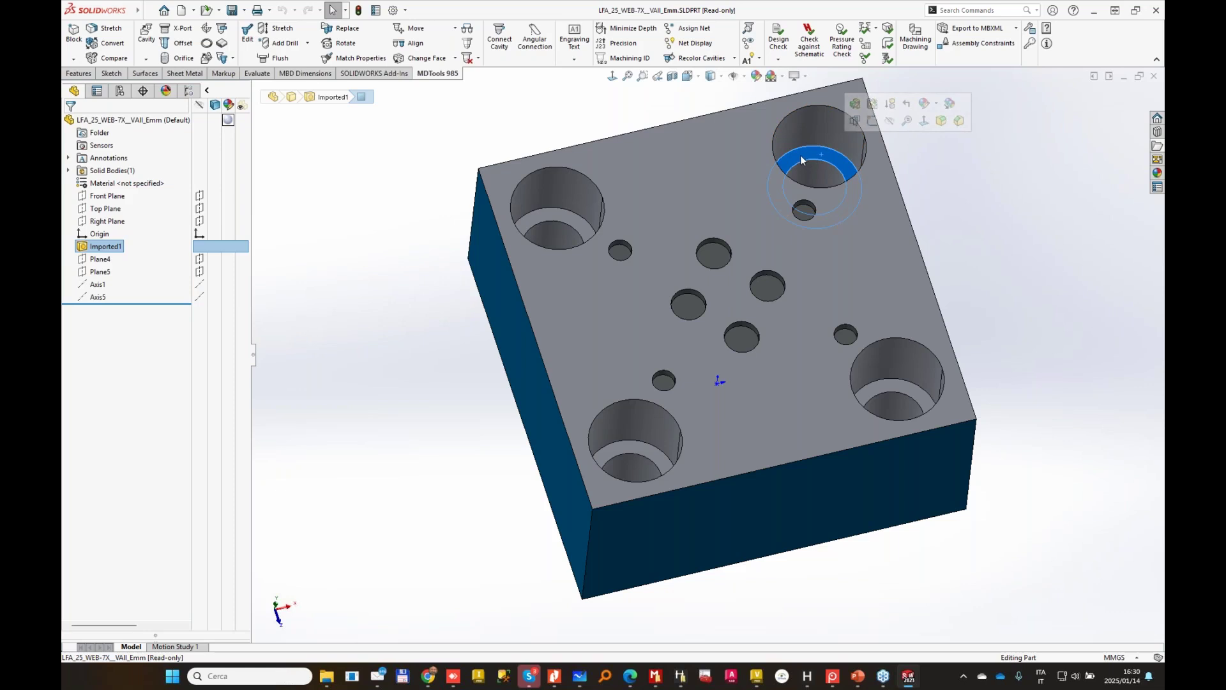
{"action": "left_click", "coordinate": [1003, 188]}
{"action": "key", "text": "Up"}
{"action": "key", "text": "Up"}
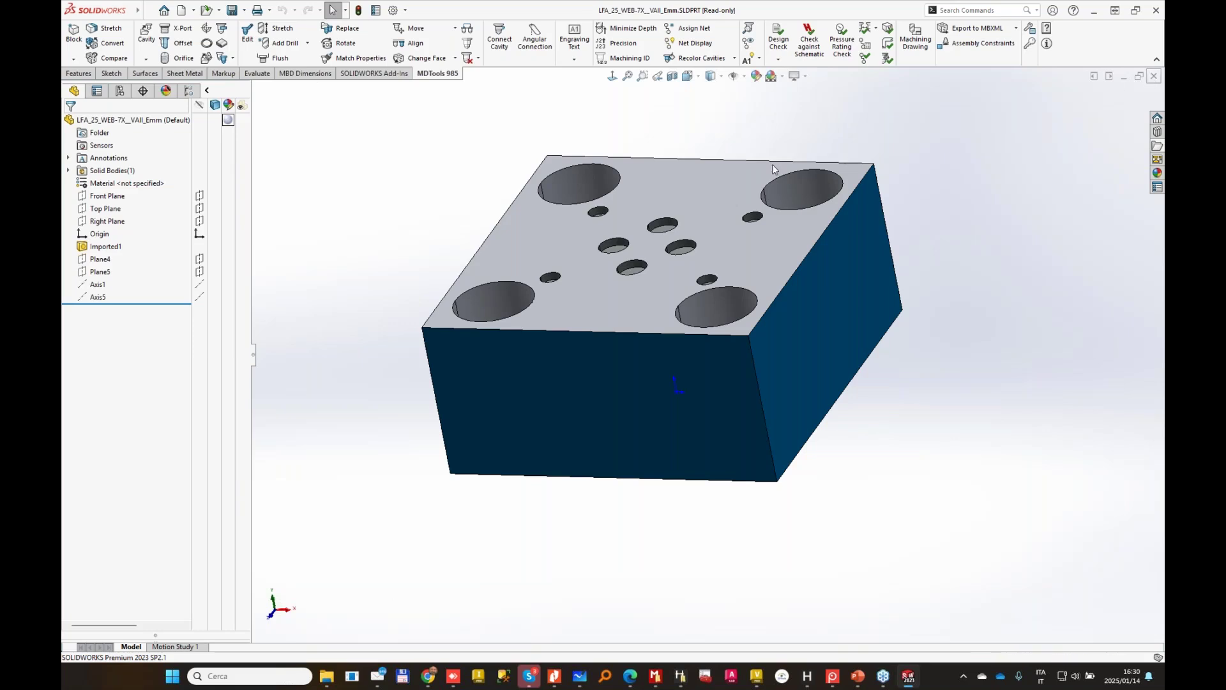
Return to Assem1 and open the CAD model selection for component 51&51.1 in the Assembly Interface.
{"action": "key", "text": "ctrl+Tab"}
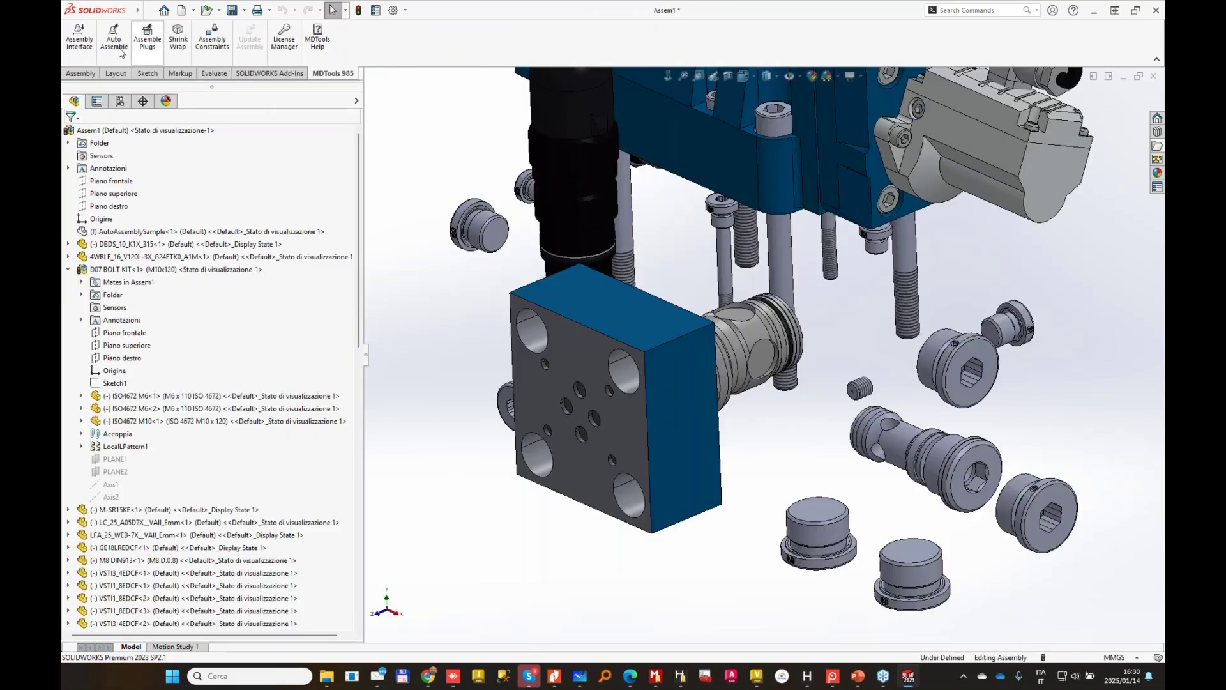
{"action": "left_click", "coordinate": [79, 33]}
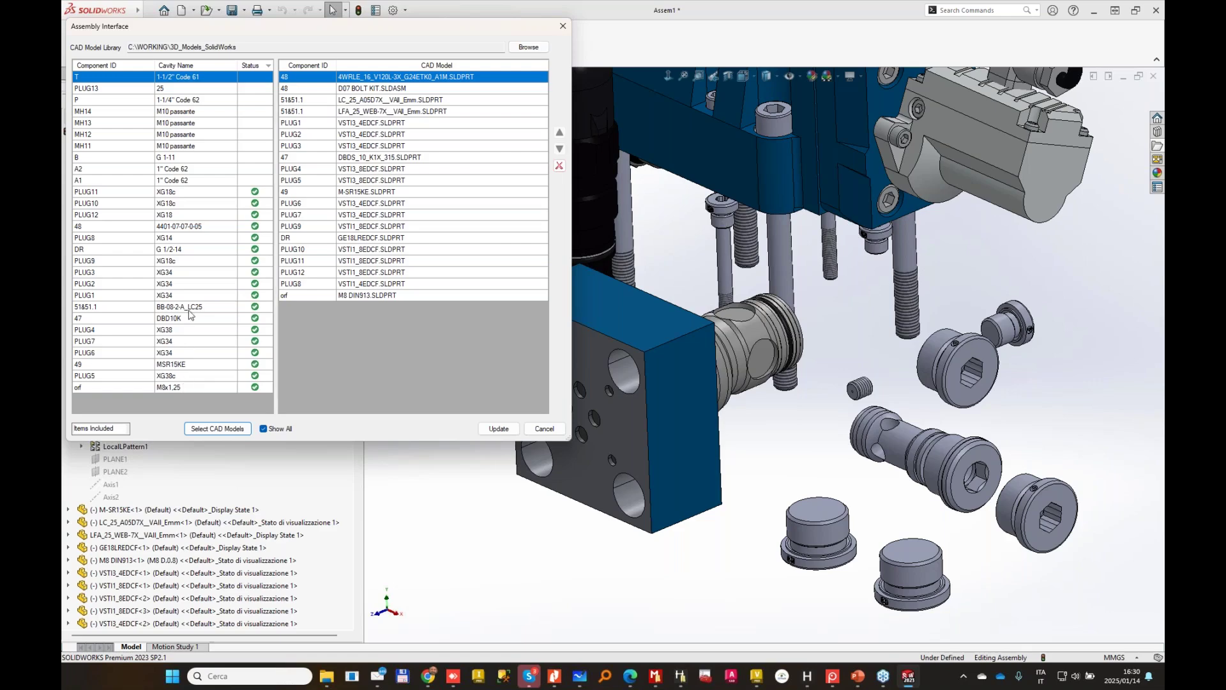
{"action": "left_click", "coordinate": [161, 307]}
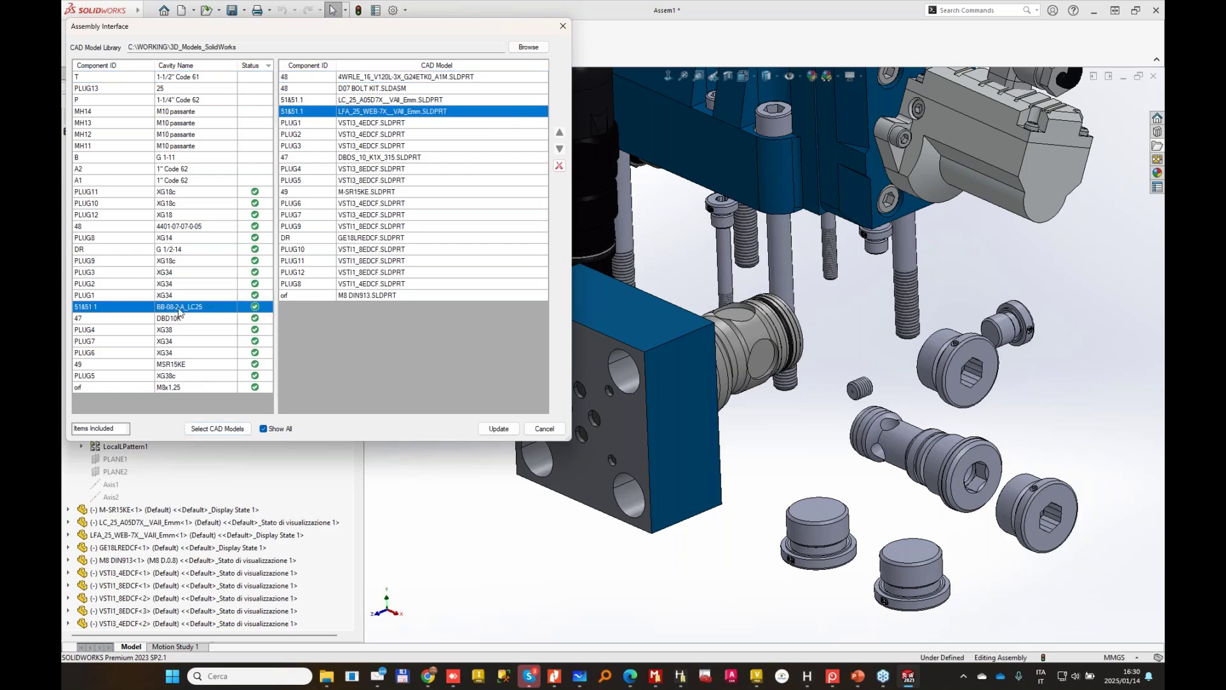
{"action": "left_click", "coordinate": [230, 429]}
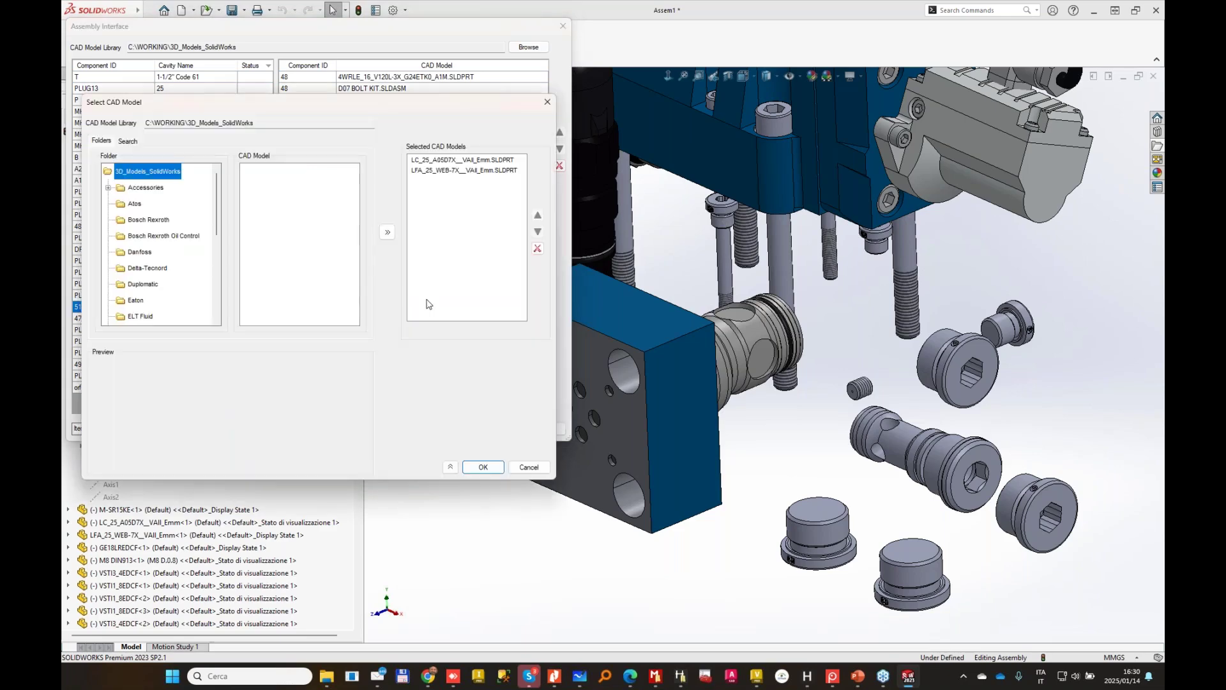
Add NG25 BOLT KIT.SLDASM from the Accessories Bolts folder to component 51&51.1 and update the assembly.
{"action": "left_click", "coordinate": [445, 160]}
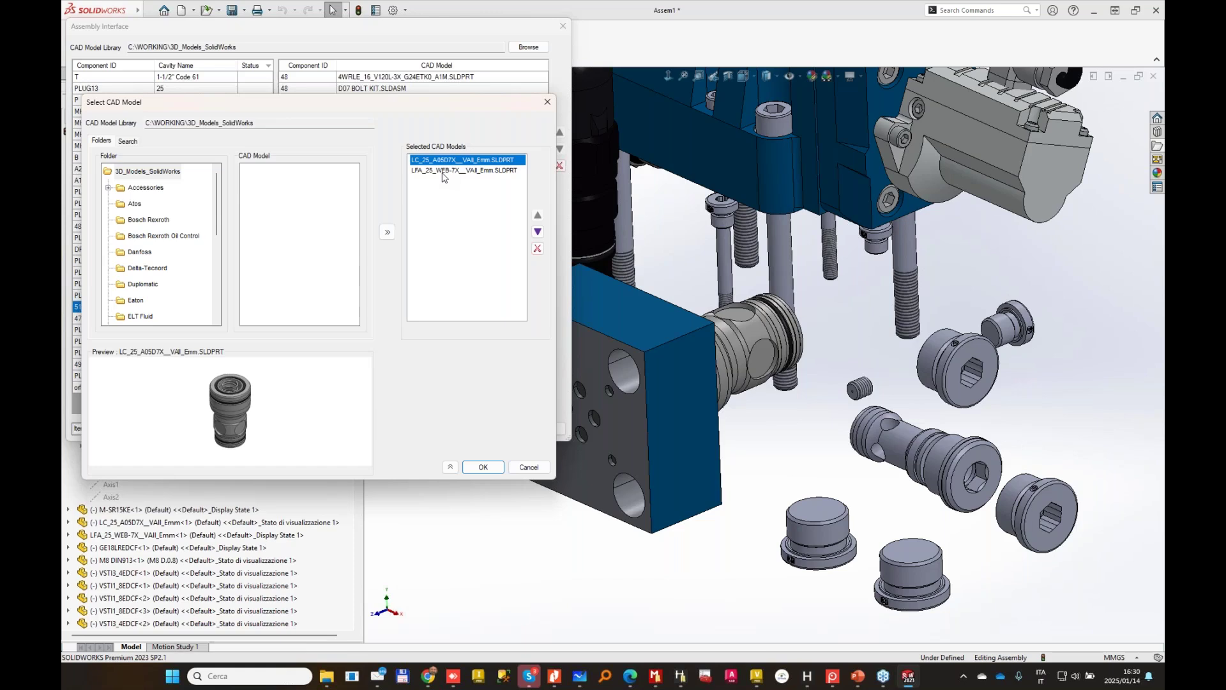
{"action": "left_click", "coordinate": [446, 170]}
{"action": "left_click", "coordinate": [109, 188]}
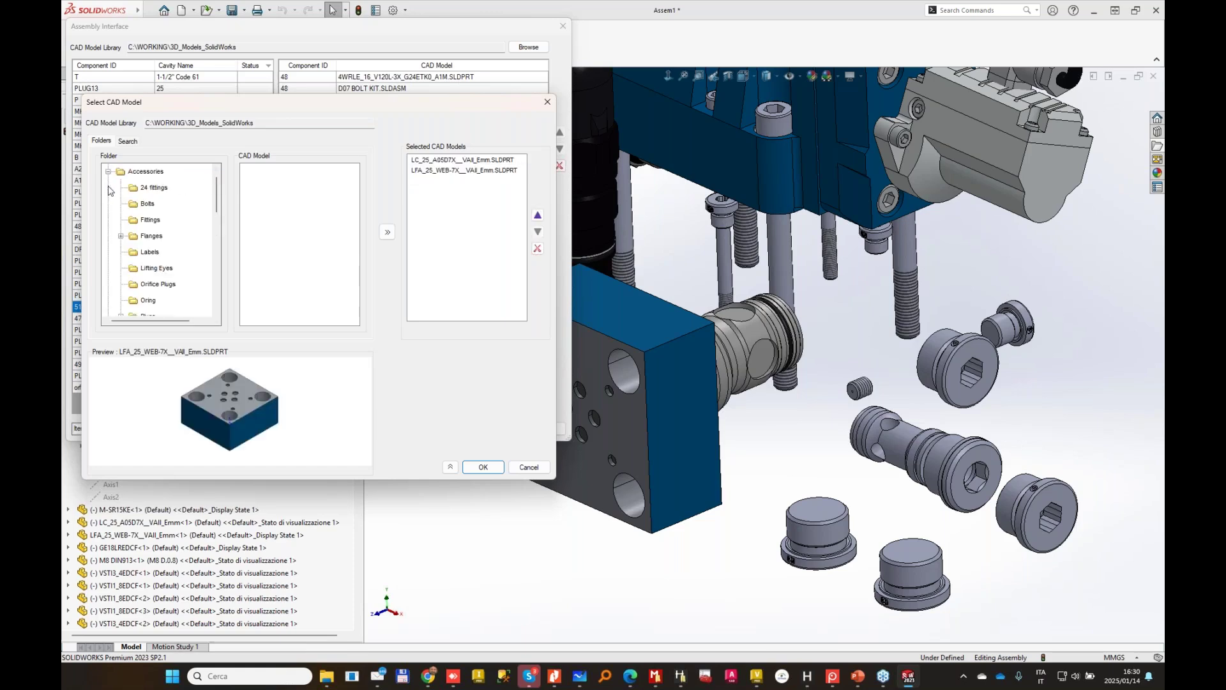
{"action": "left_click", "coordinate": [146, 204]}
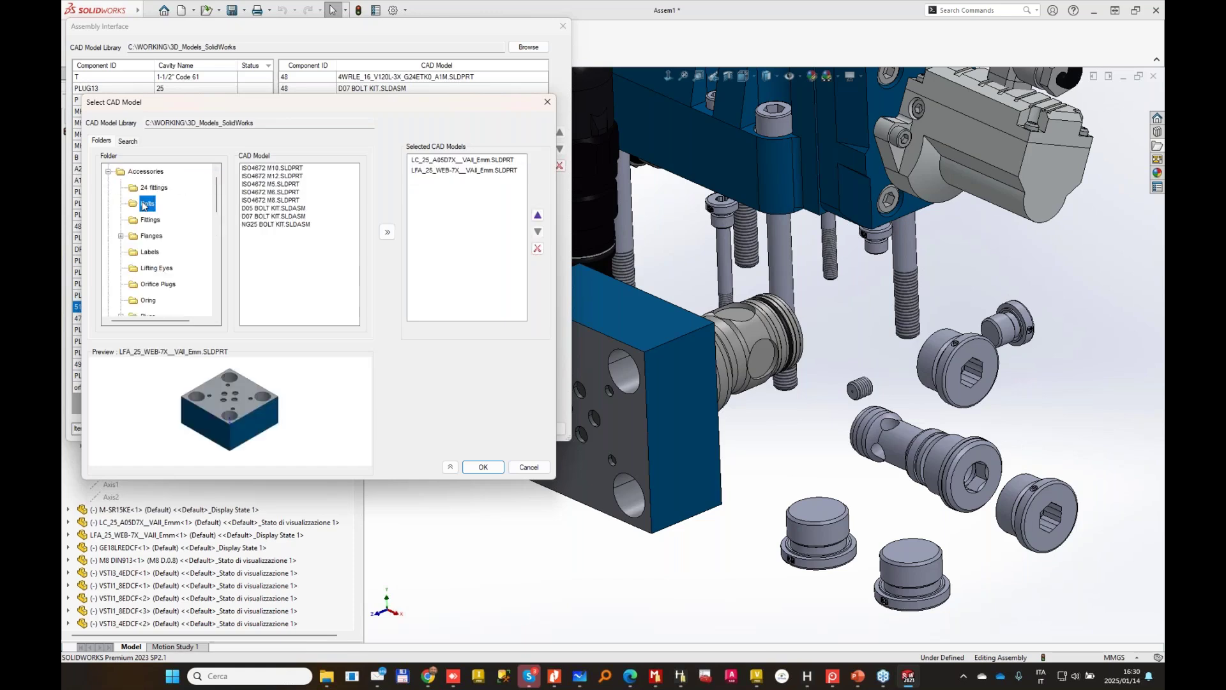
{"action": "left_click", "coordinate": [288, 224]}
{"action": "left_click", "coordinate": [387, 232]}
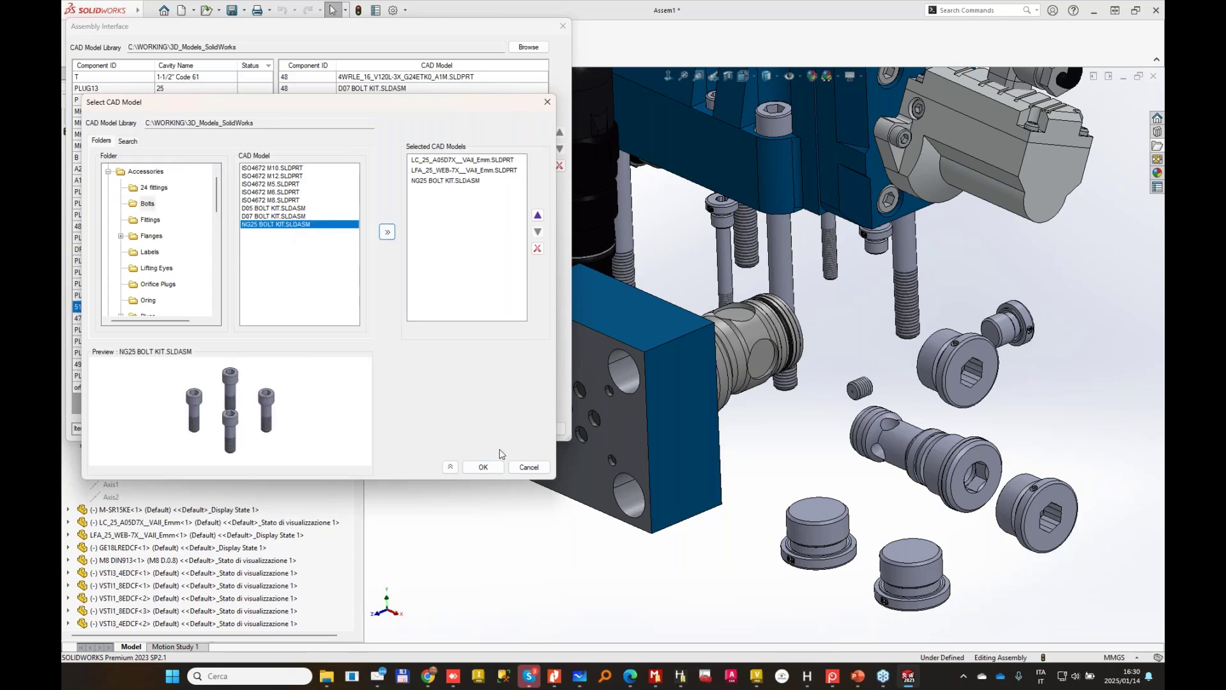
{"action": "left_click", "coordinate": [483, 467]}
{"action": "left_click", "coordinate": [496, 429]}
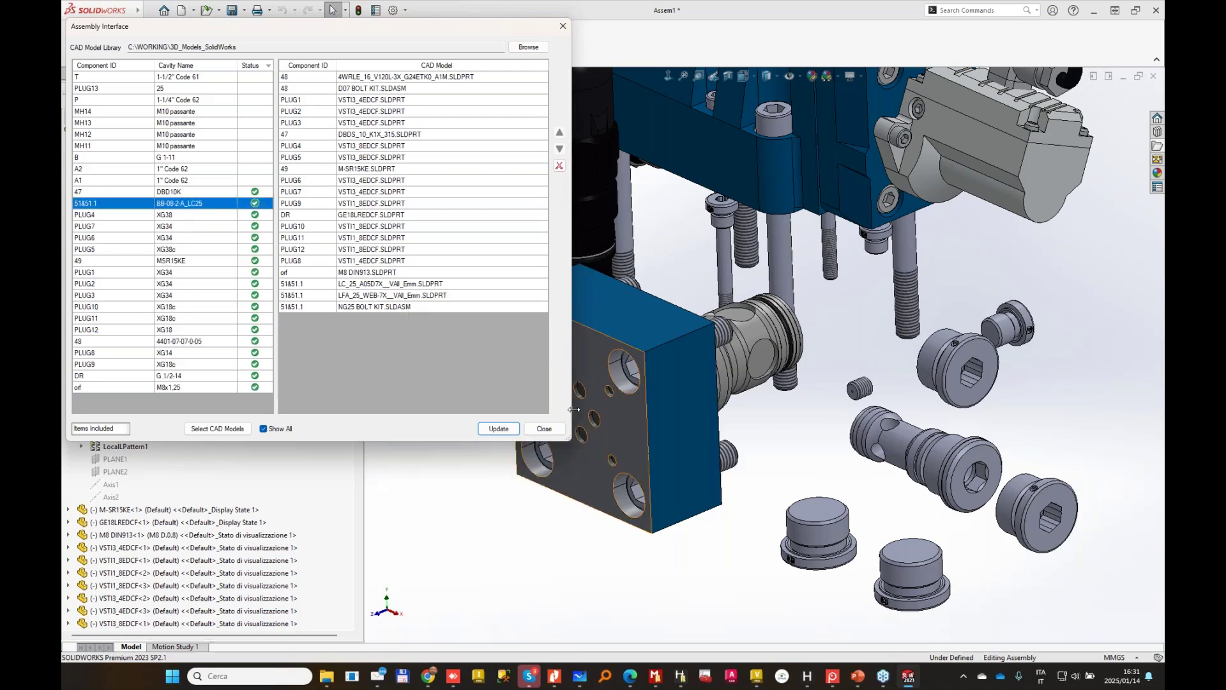
{"action": "left_click", "coordinate": [544, 429]}
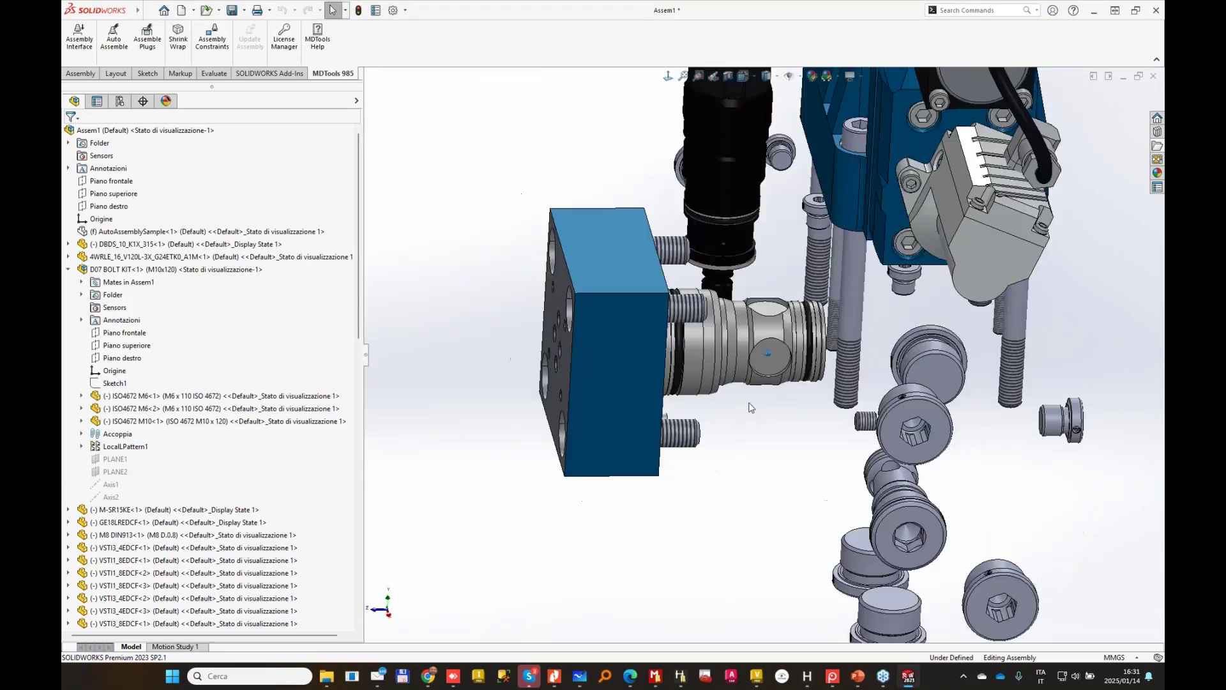
Examine the three coincident mates that tie the NG25 BOLT KIT to the LFA_25_WEB-7X valve cover.
{"action": "left_click", "coordinate": [678, 299]}
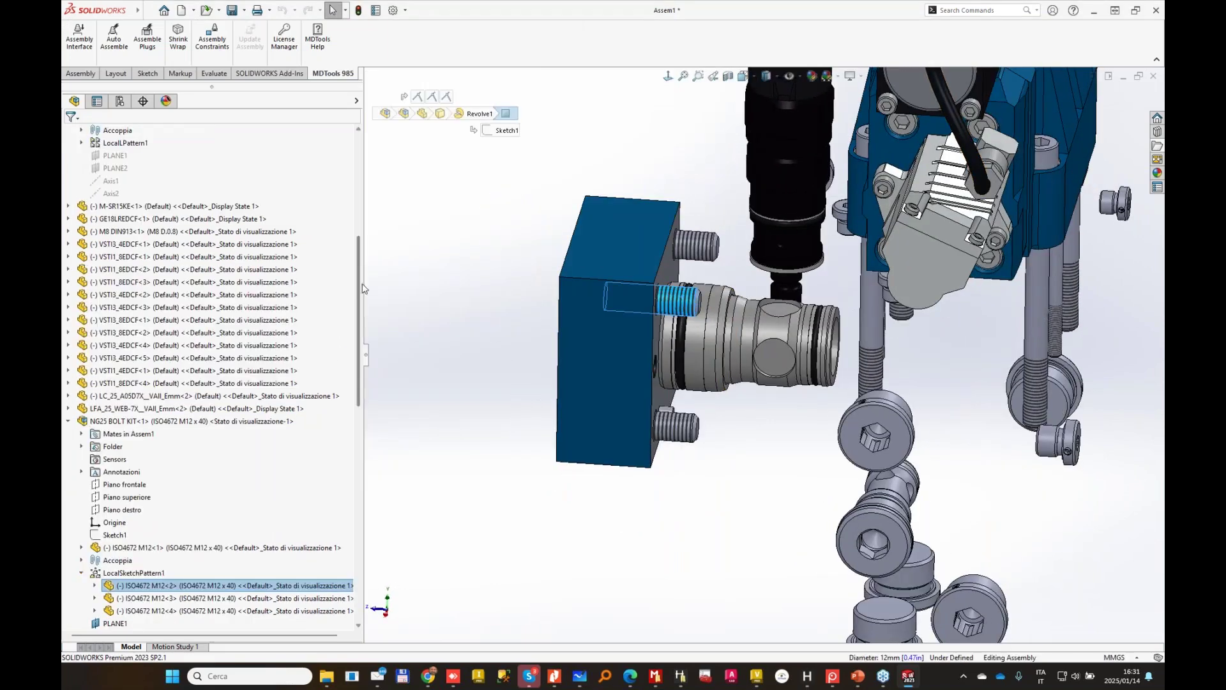
{"action": "left_click_drag", "start_coordinate": [357, 291], "coordinate": [356, 406]}
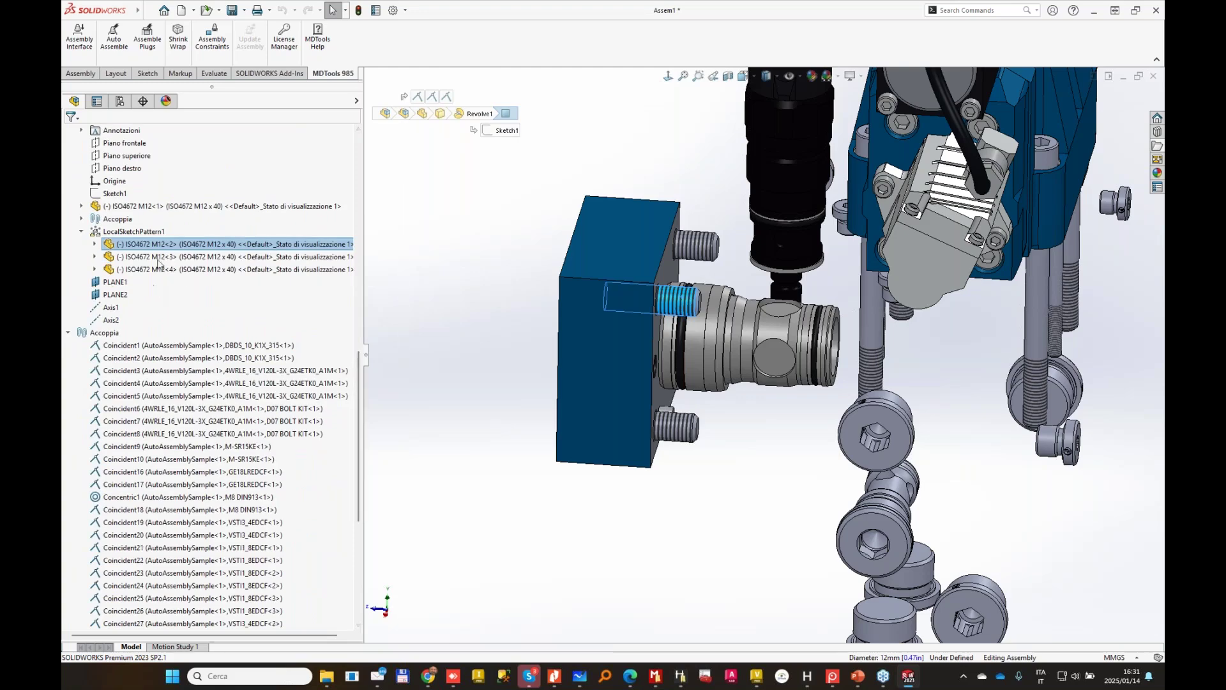
{"action": "scroll", "coordinate": [286, 441], "scroll_direction": "down", "scroll_amount": 8}
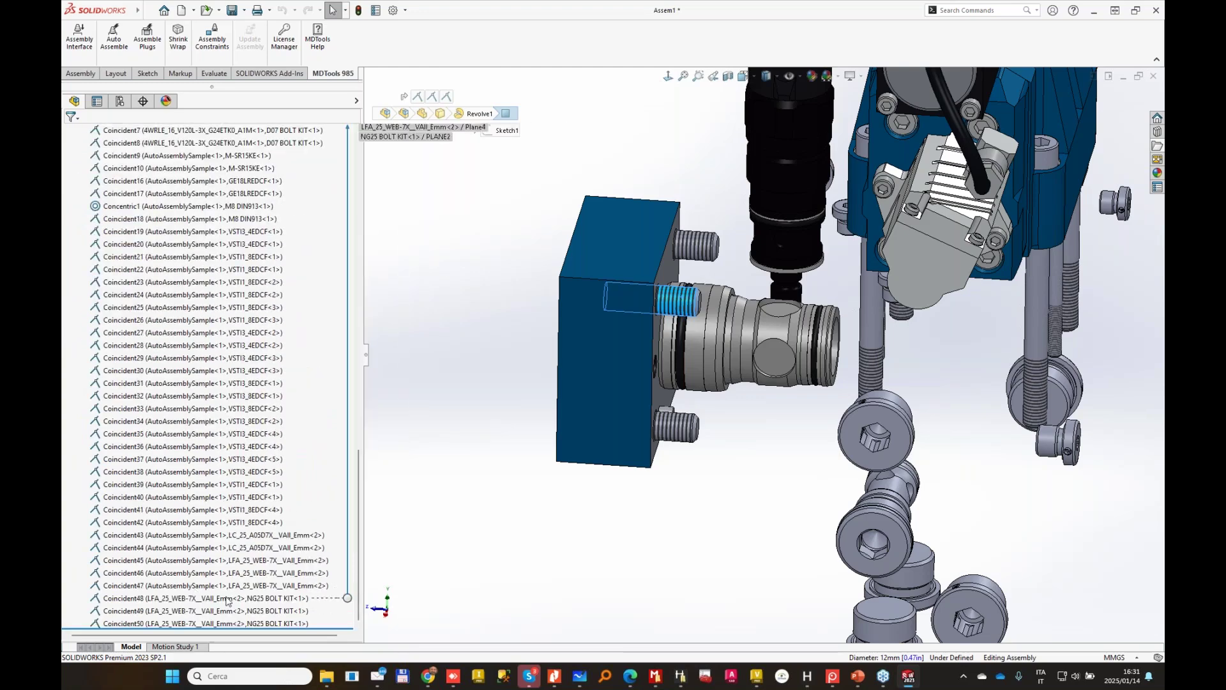
{"action": "left_click", "coordinate": [228, 599]}
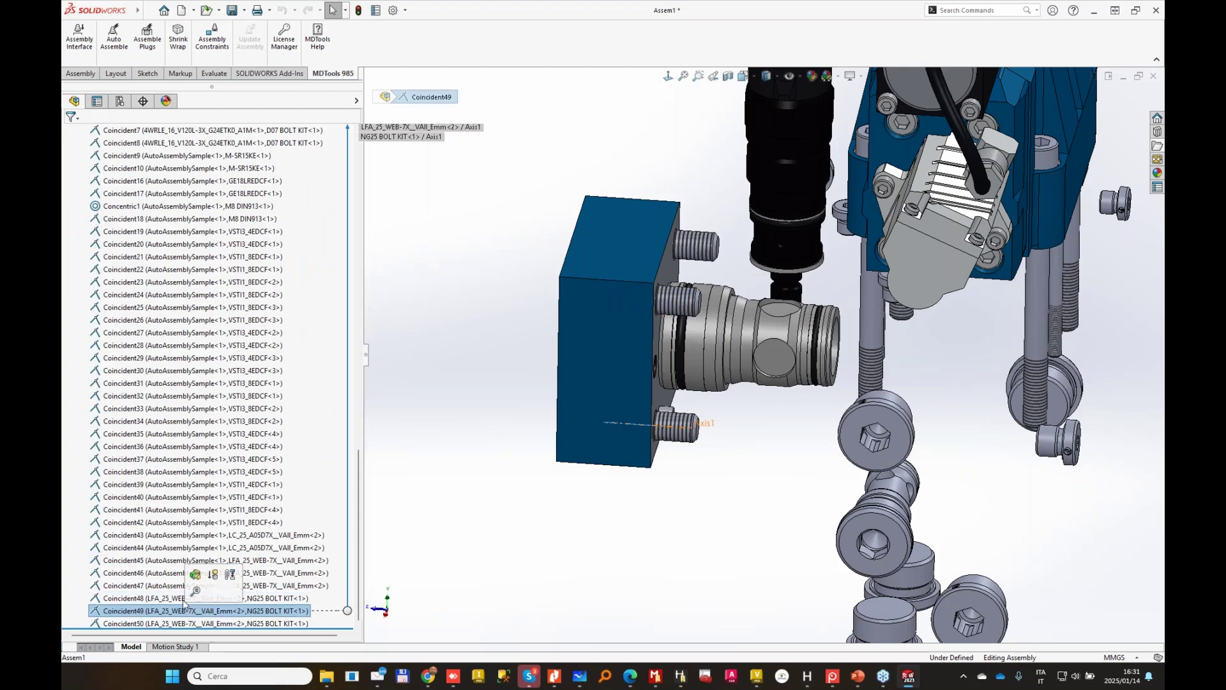
{"action": "left_click", "coordinate": [152, 601]}
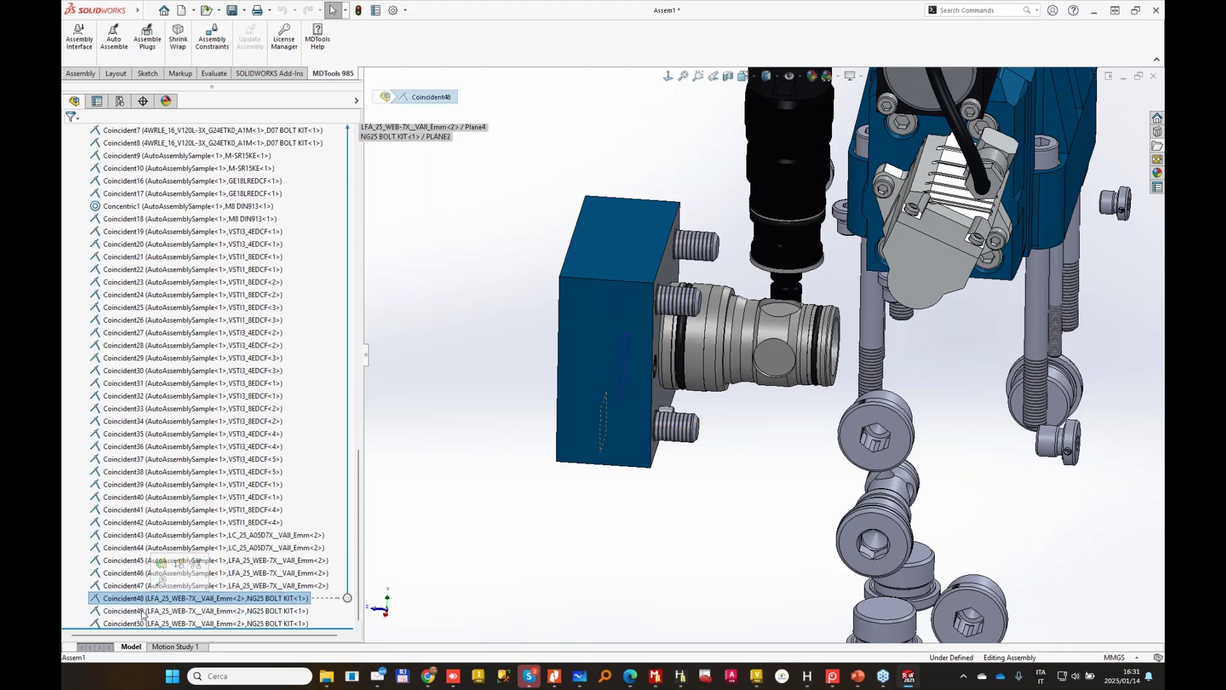
{"action": "left_click", "coordinate": [141, 614]}
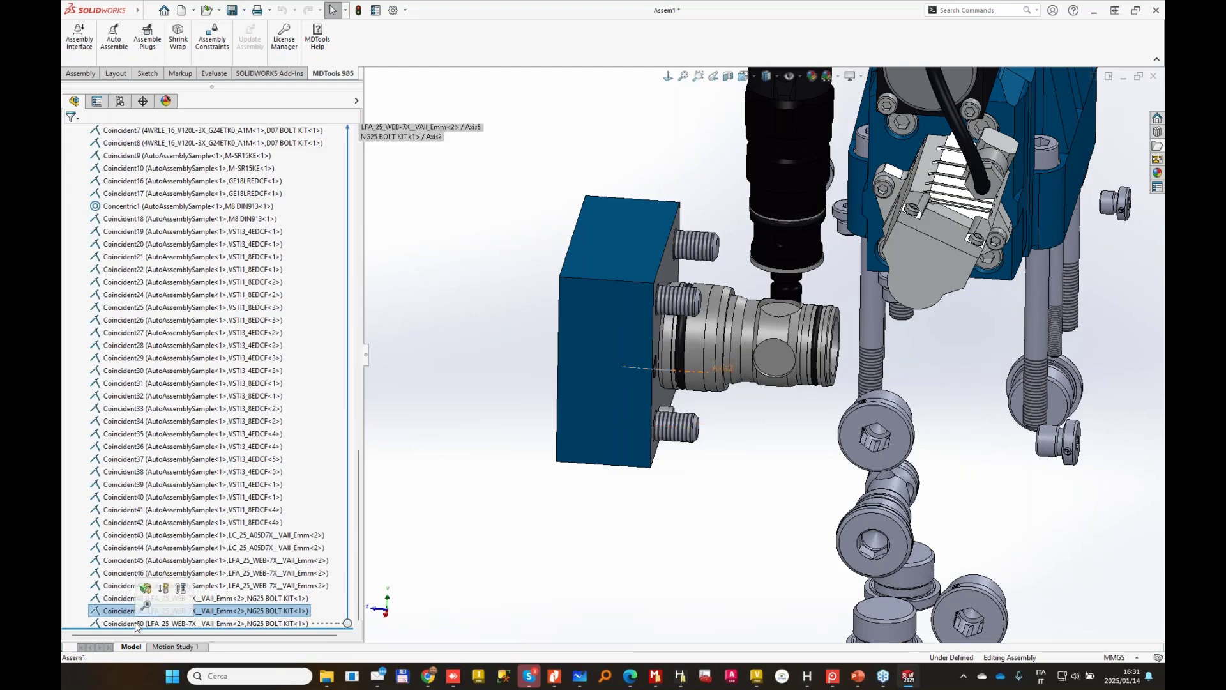
{"action": "left_click", "coordinate": [137, 623]}
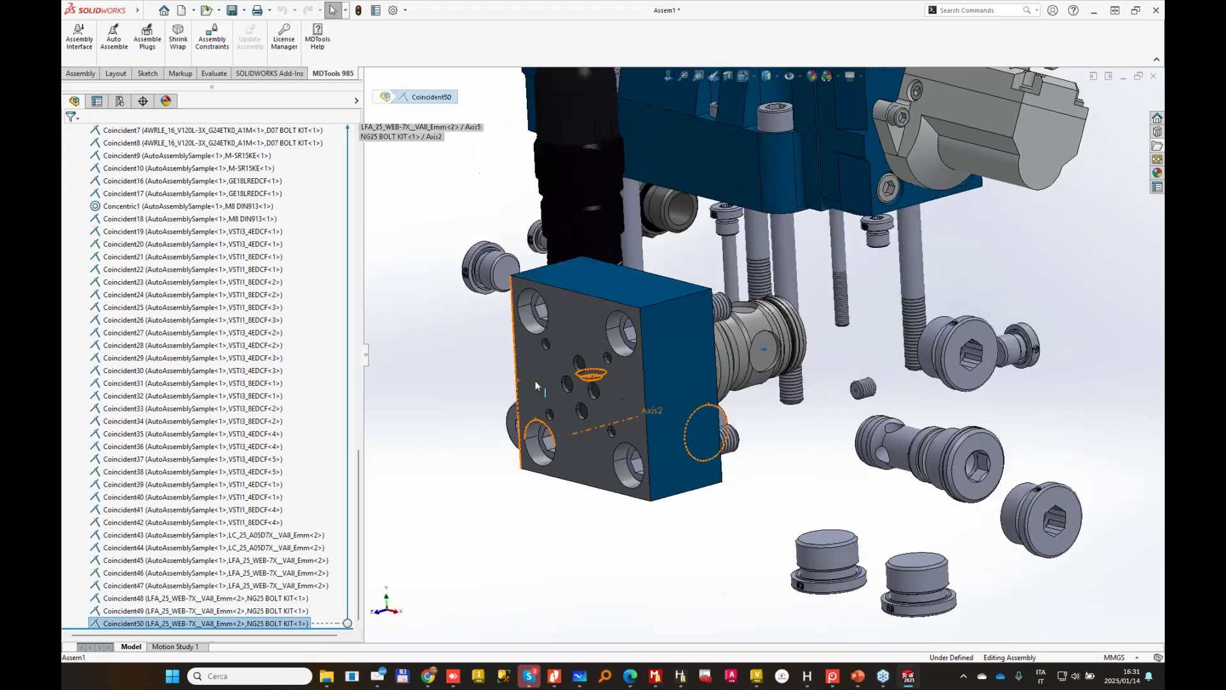
{"action": "key", "text": "Escape"}
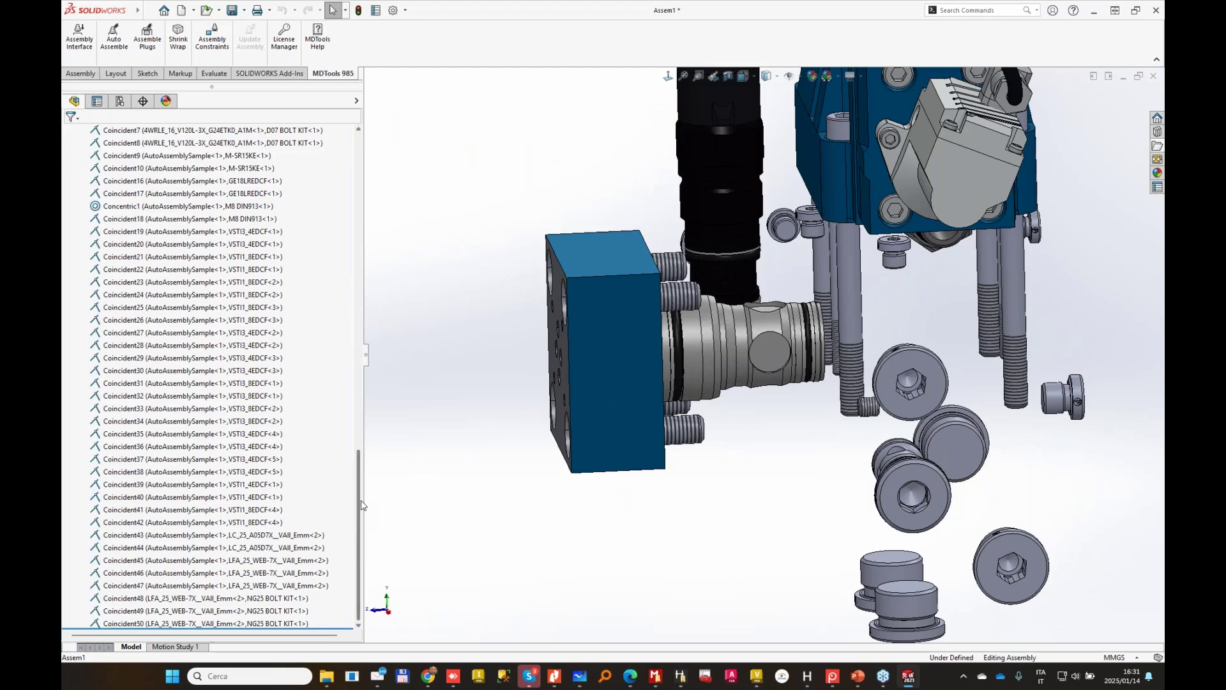
Switch the NG25 BOLT KIT component to the ISO4672 M12 x 70 configuration.
{"action": "scroll", "coordinate": [357, 542], "scroll_direction": "up", "scroll_amount": 10}
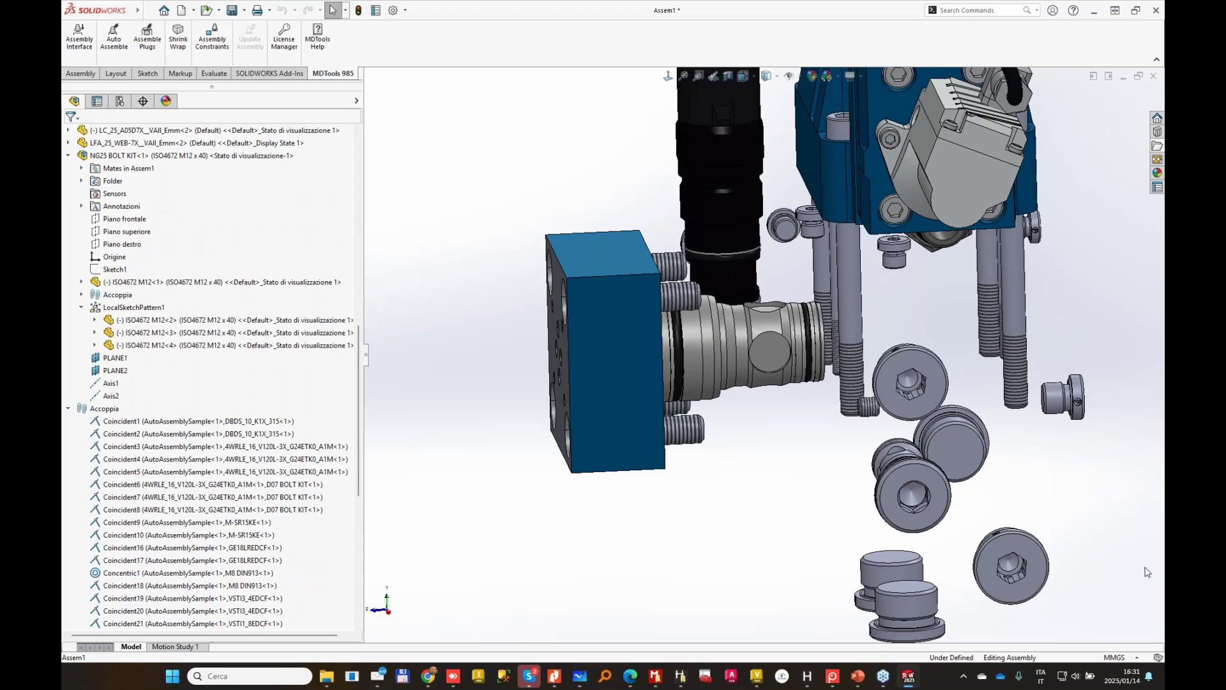
{"action": "left_click", "coordinate": [174, 282]}
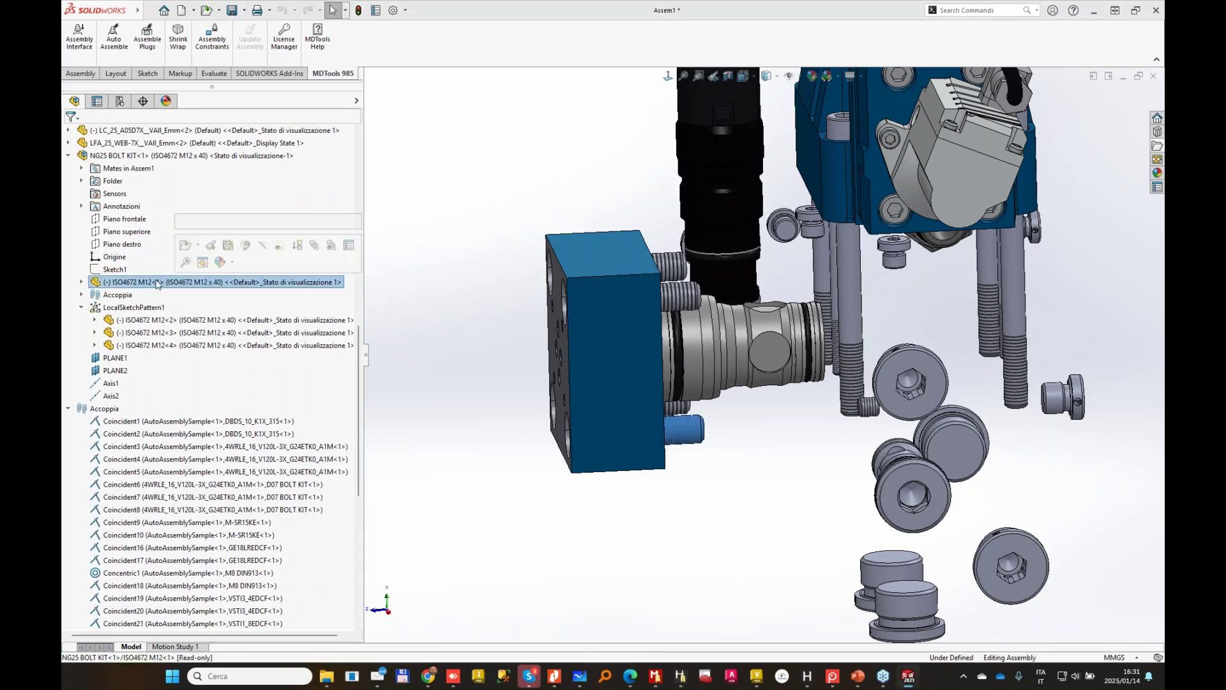
{"action": "left_click", "coordinate": [159, 157]}
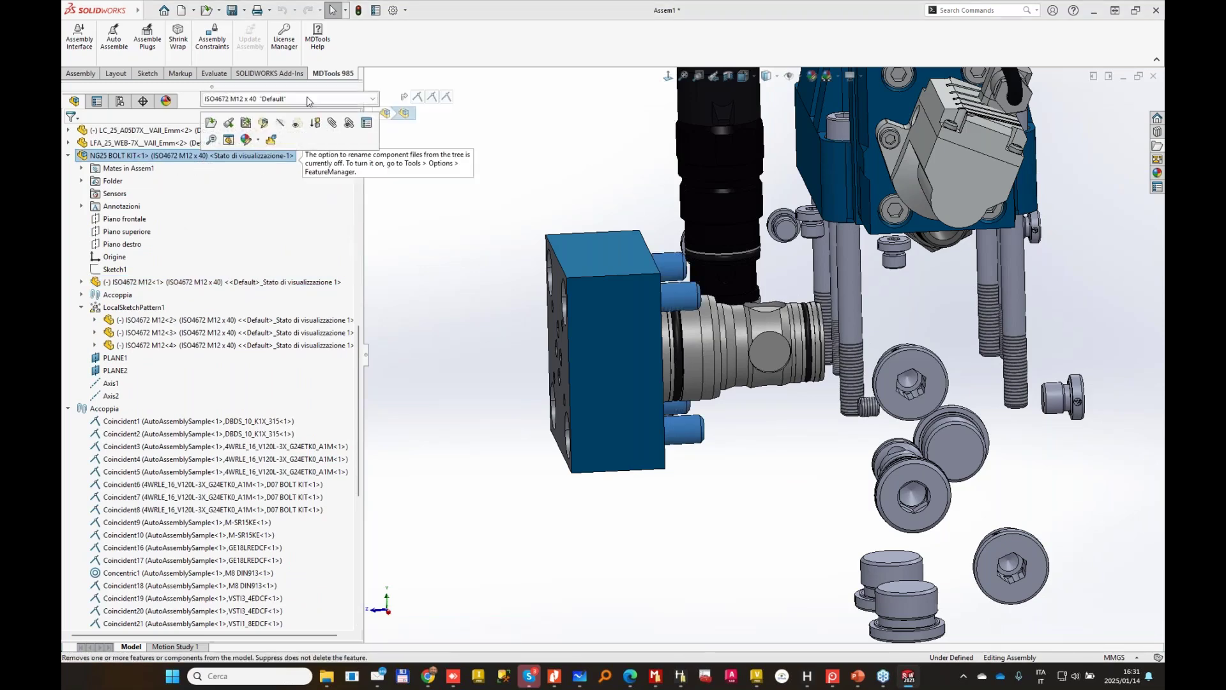
{"action": "left_click", "coordinate": [281, 99]}
{"action": "left_click", "coordinate": [279, 132]}
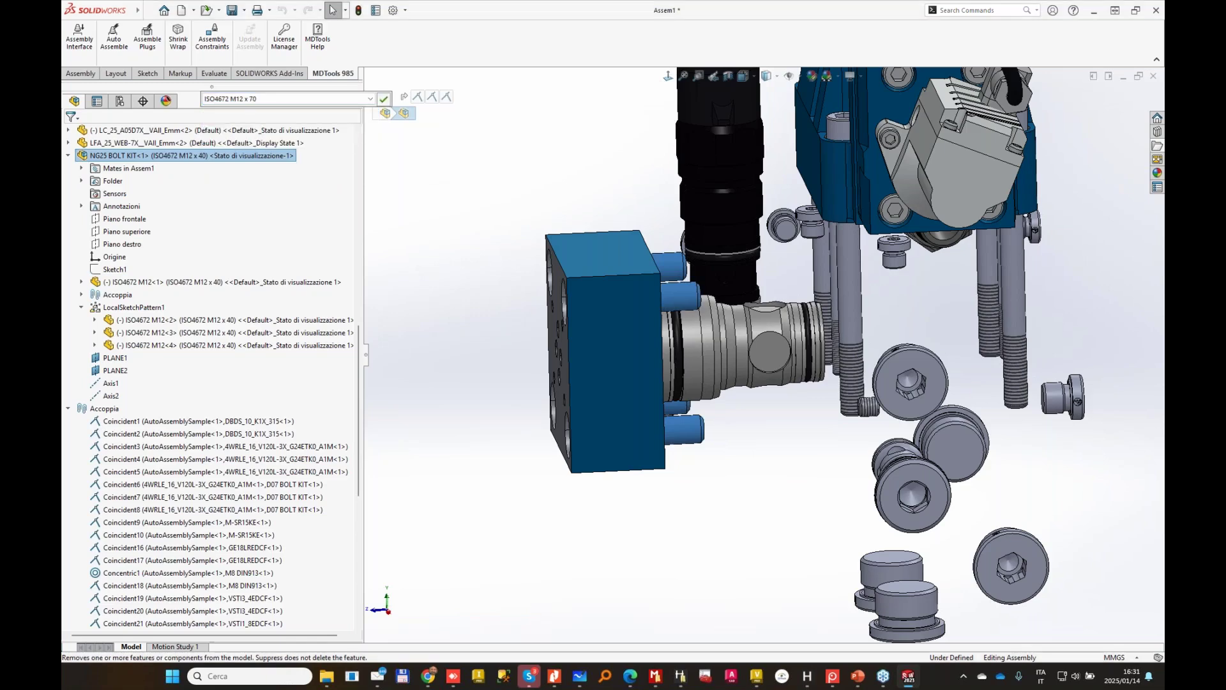
{"action": "left_click", "coordinate": [384, 99]}
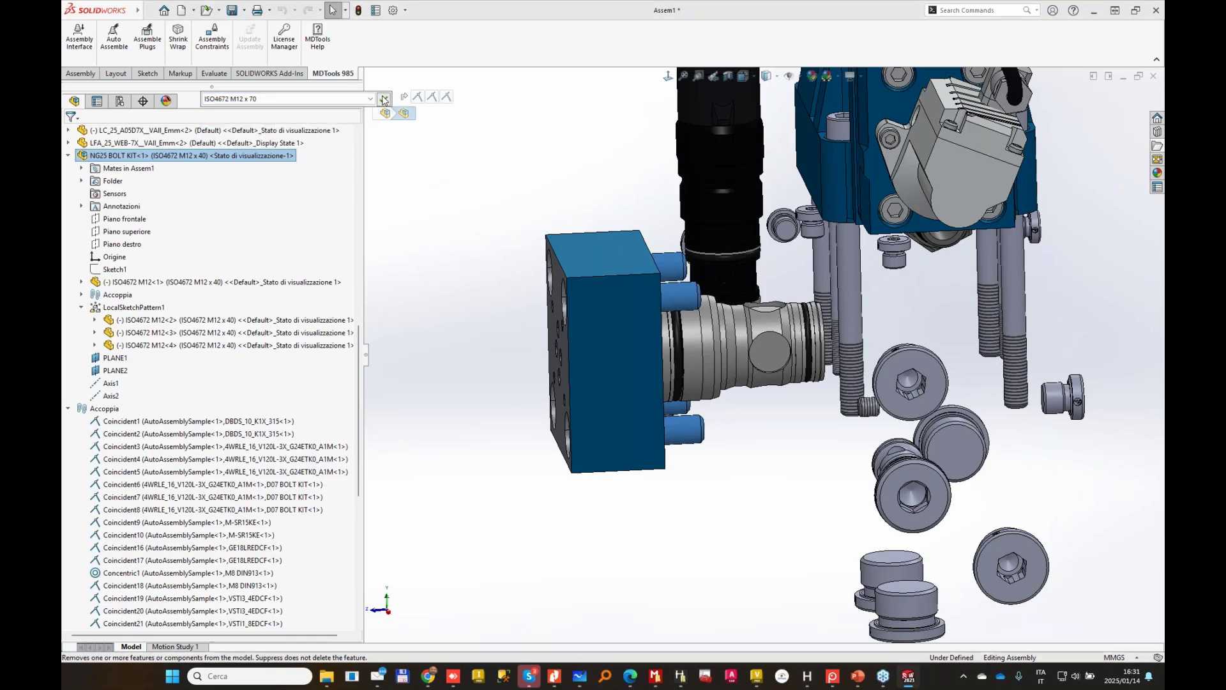
Set the NG25 BOLT KIT configuration to ISO4672 M12 x 50 and check the bolts behind the valve cover.
{"action": "left_click", "coordinate": [231, 156]}
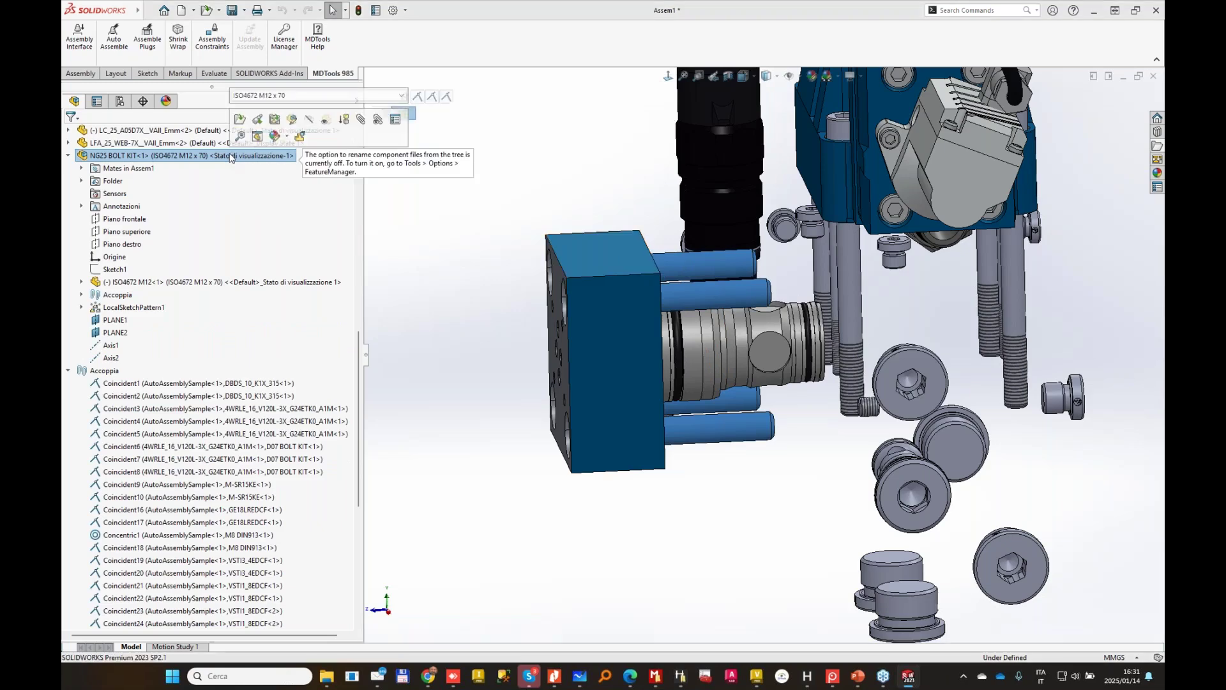
{"action": "left_click", "coordinate": [273, 96]}
{"action": "left_click", "coordinate": [275, 113]}
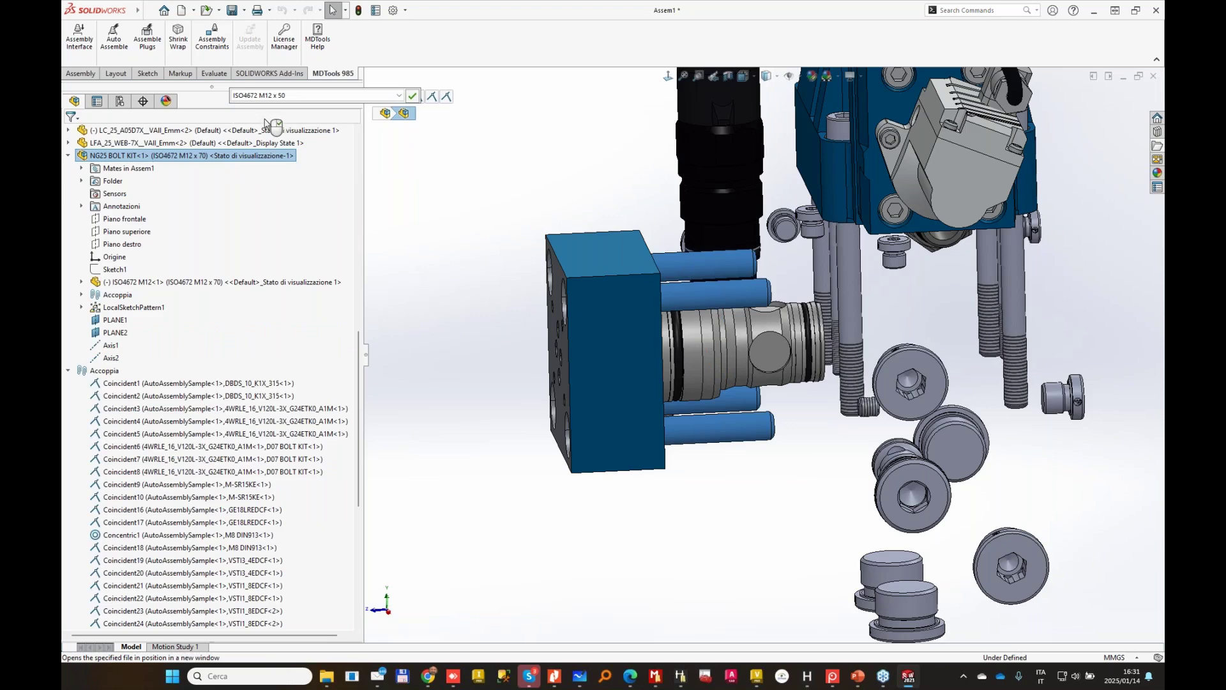
{"action": "left_click", "coordinate": [412, 96]}
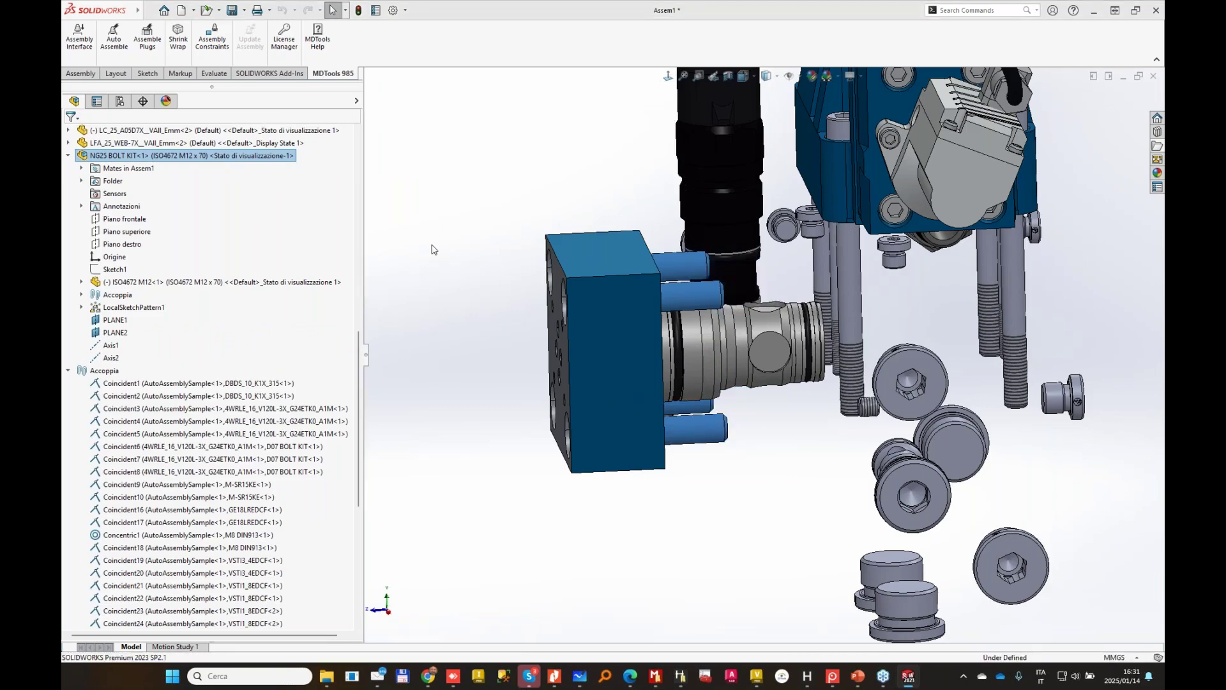
{"action": "middle_click_drag", "start_coordinate": [419, 189], "coordinate": [662, 258]}
{"action": "scroll", "coordinate": [638, 239], "scroll_direction": "down", "scroll_amount": 3}
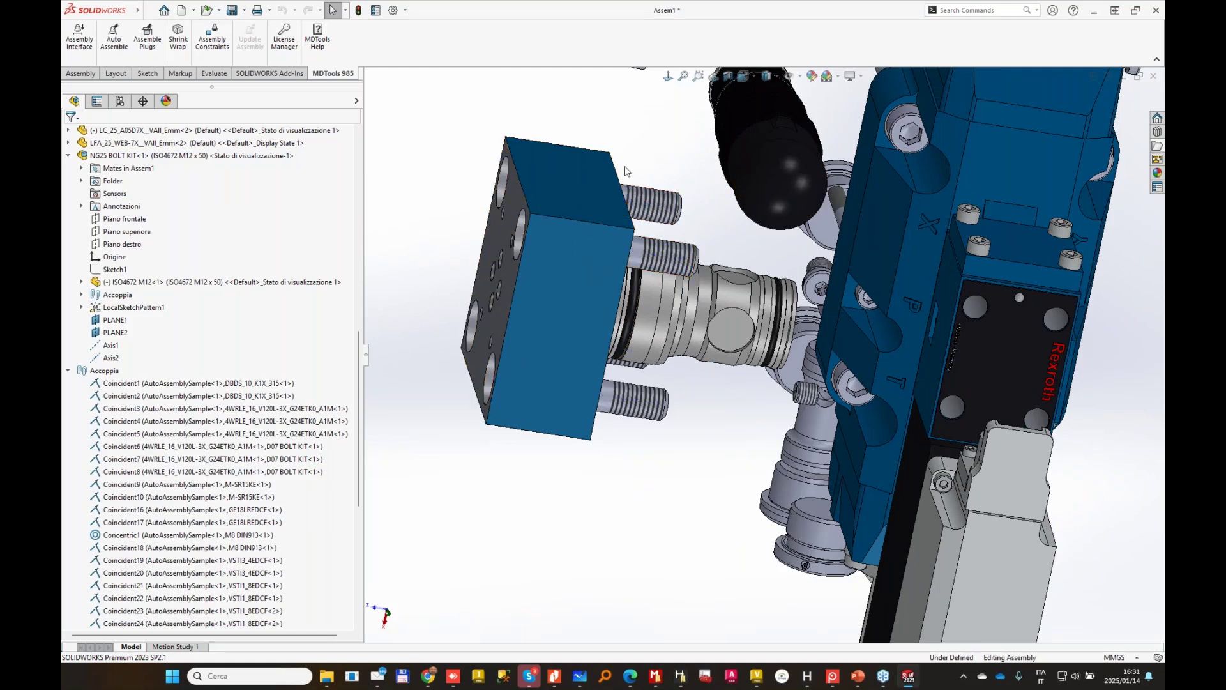
{"action": "middle_click_drag", "start_coordinate": [499, 172], "coordinate": [647, 300]}
{"action": "middle_click_drag", "start_coordinate": [574, 317], "coordinate": [452, 299]}
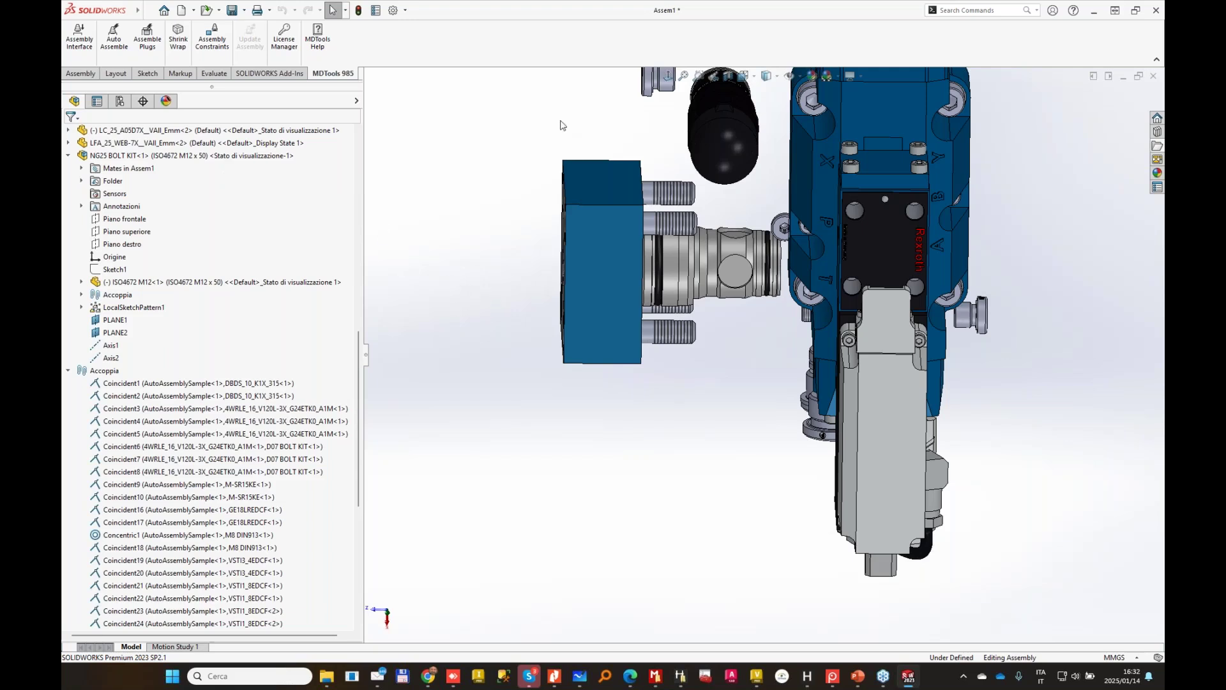
Insert a parts-only bill of materials with the bom-standard template and place it below the valve cover.
{"action": "left_click", "coordinate": [80, 73]}
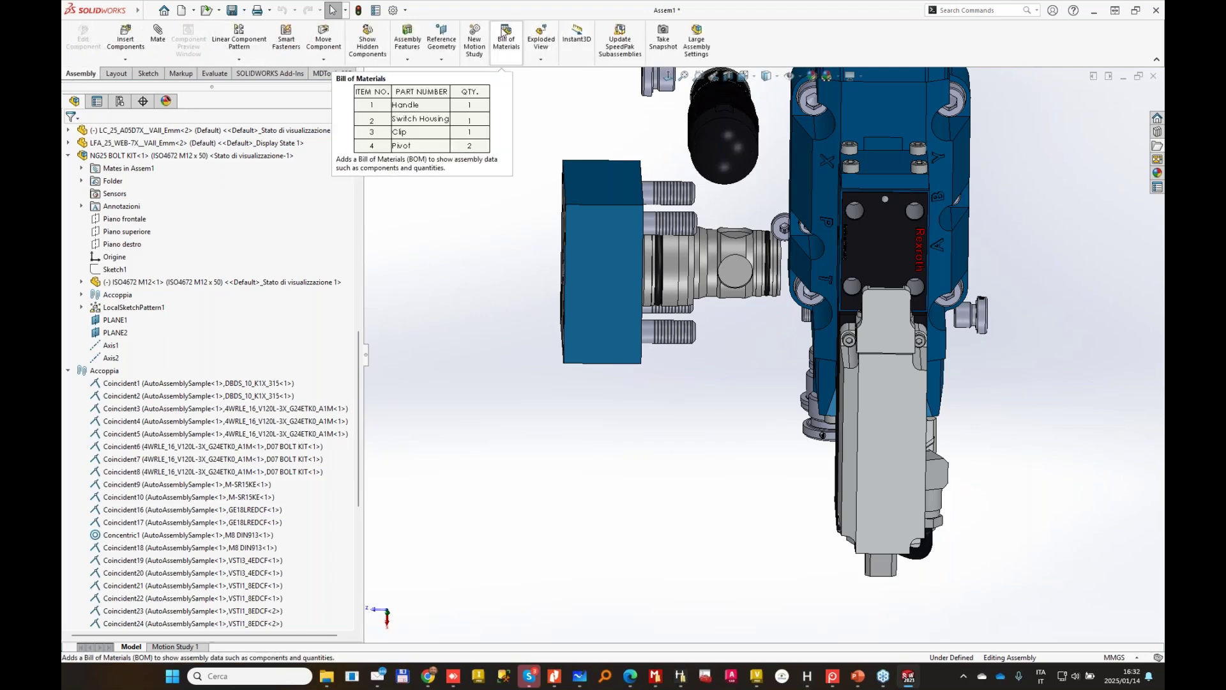
{"action": "left_click", "coordinate": [504, 35]}
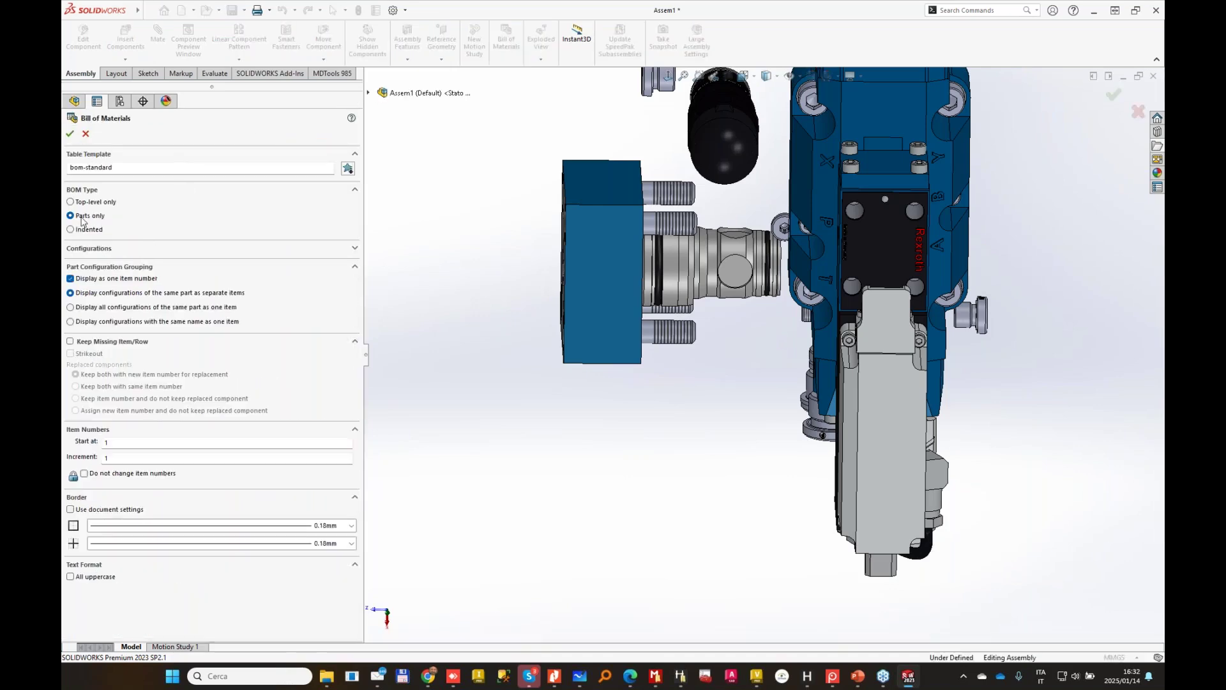
{"action": "left_click", "coordinate": [70, 134]}
{"action": "left_click", "coordinate": [599, 340]}
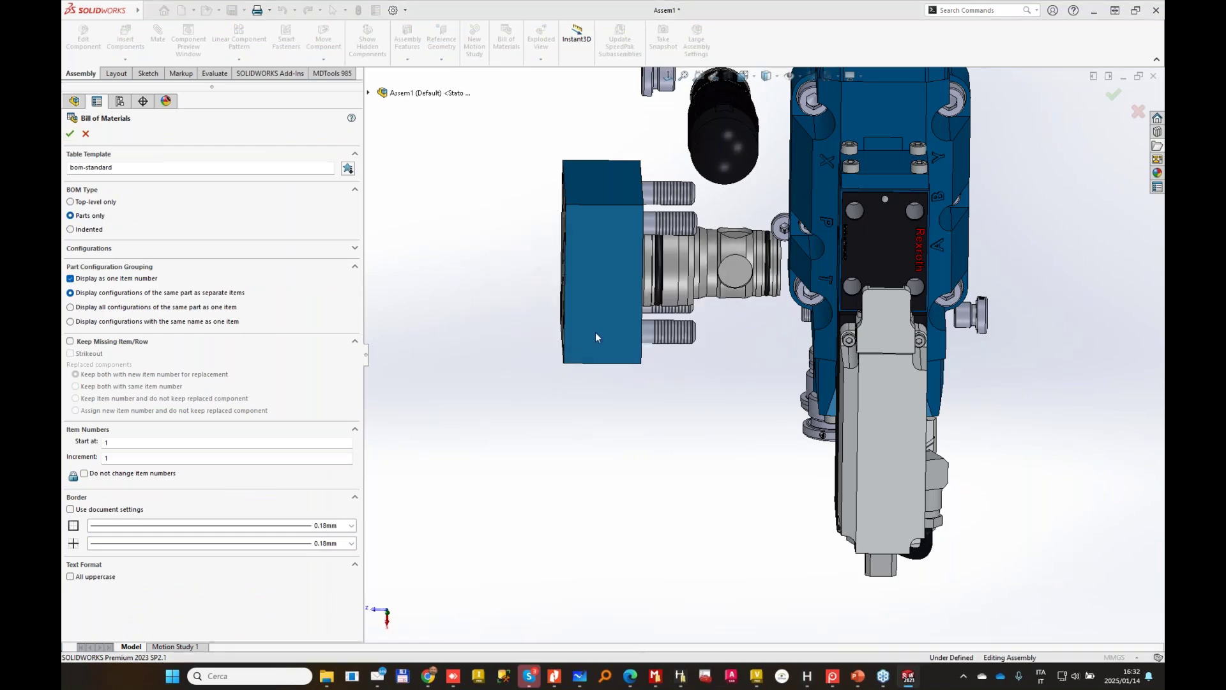
{"action": "left_click", "coordinate": [423, 369]}
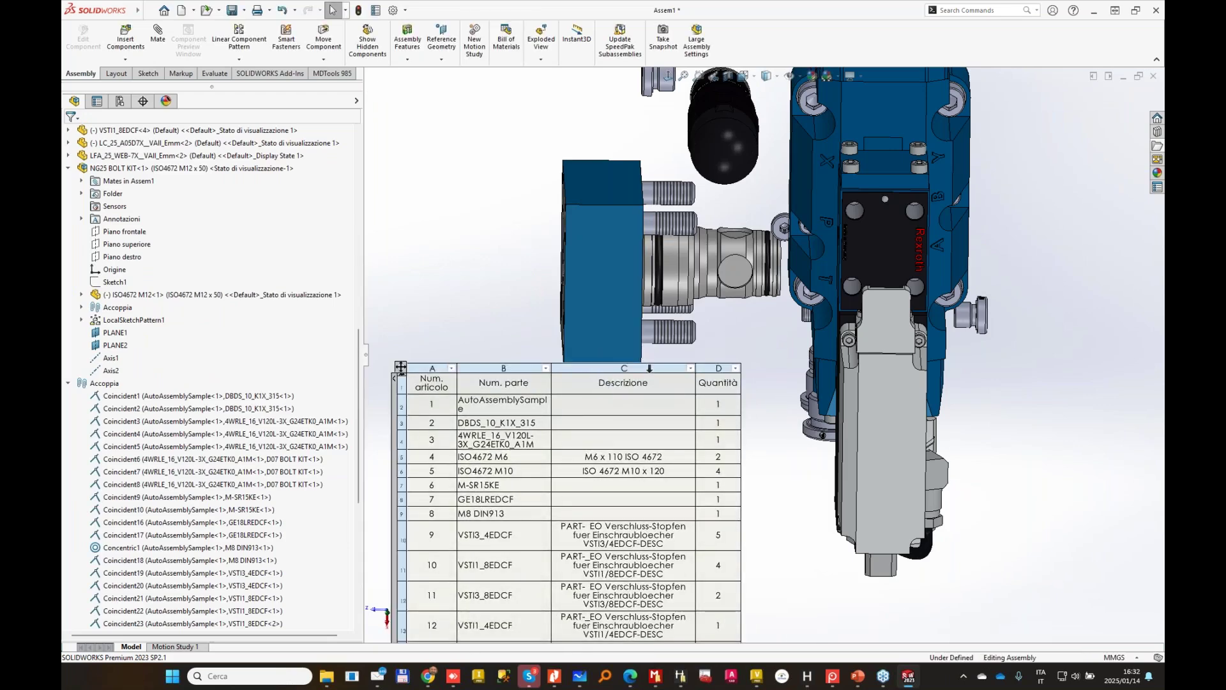
{"action": "key", "text": "Escape"}
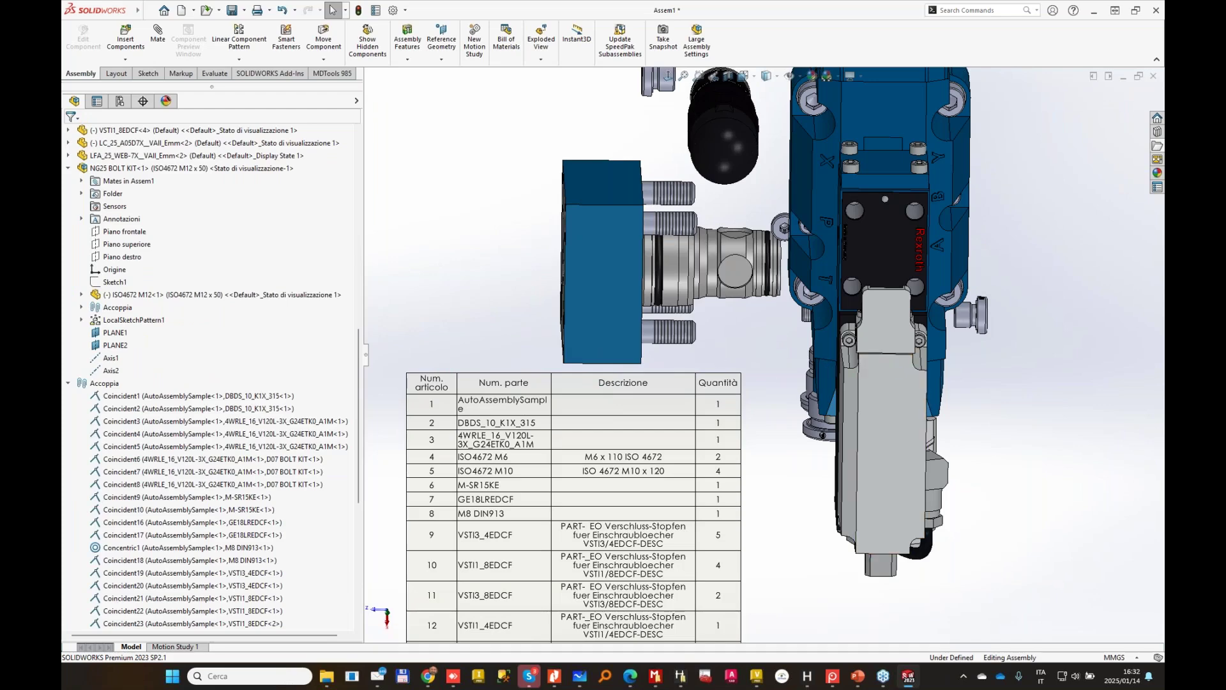
Insert a new column to the right of the Descrizione column in the bill of materials.
{"action": "left_click", "coordinate": [681, 385]}
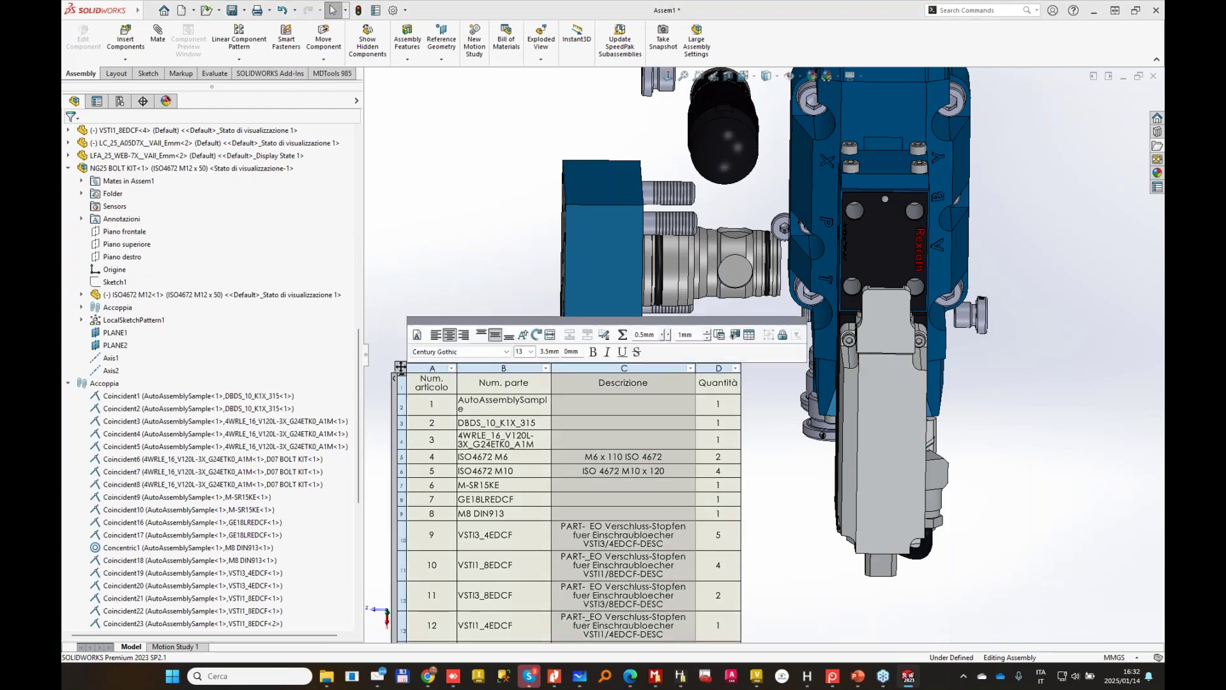
{"action": "right_click", "coordinate": [672, 370]}
{"action": "mouse_move", "coordinate": [732, 424]}
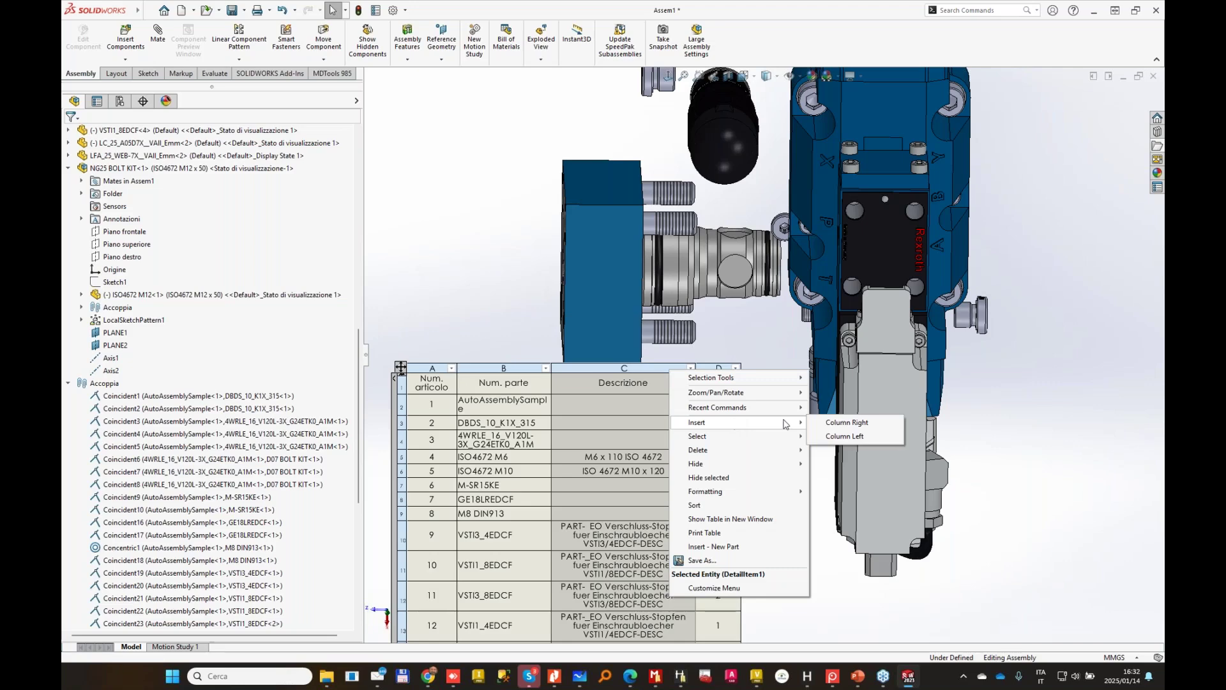
{"action": "left_click", "coordinate": [860, 425]}
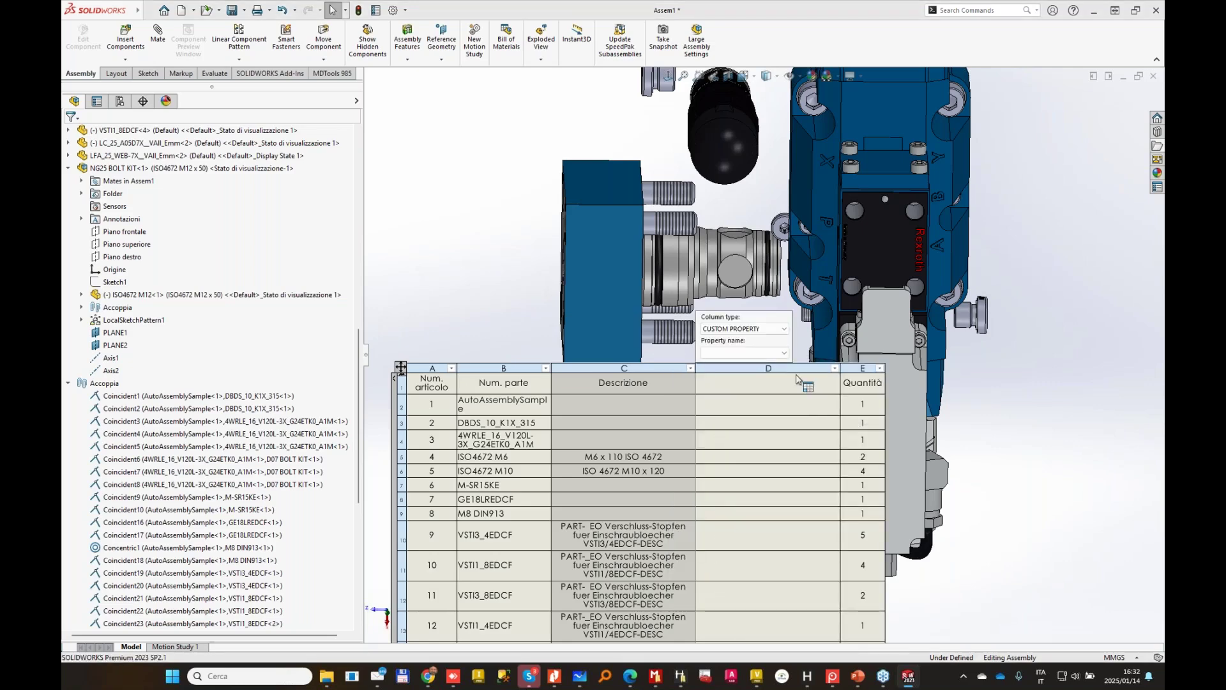
Link the new bill of materials column to the PartNumber custom property.
{"action": "left_click", "coordinate": [784, 354]}
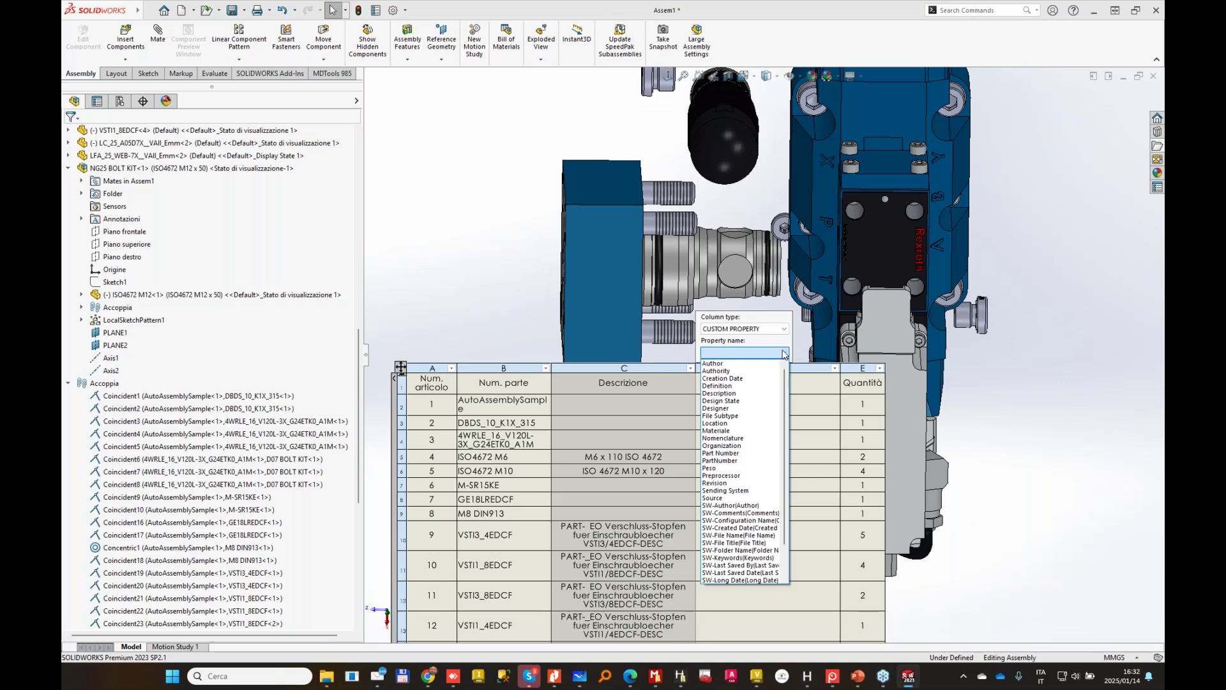
{"action": "left_click", "coordinate": [784, 354]}
{"action": "left_click", "coordinate": [784, 329]}
{"action": "left_click", "coordinate": [783, 333]}
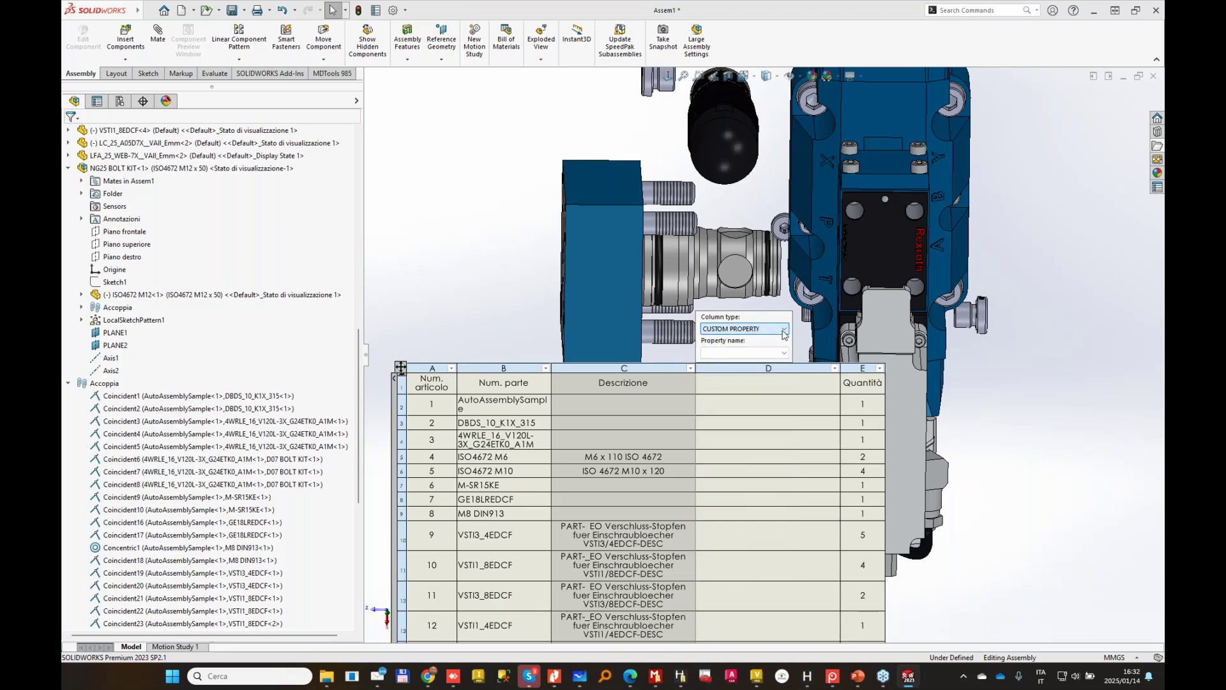
{"action": "left_click", "coordinate": [784, 329]}
{"action": "left_click", "coordinate": [783, 338]}
{"action": "left_click", "coordinate": [784, 353]}
{"action": "left_click", "coordinate": [785, 353]}
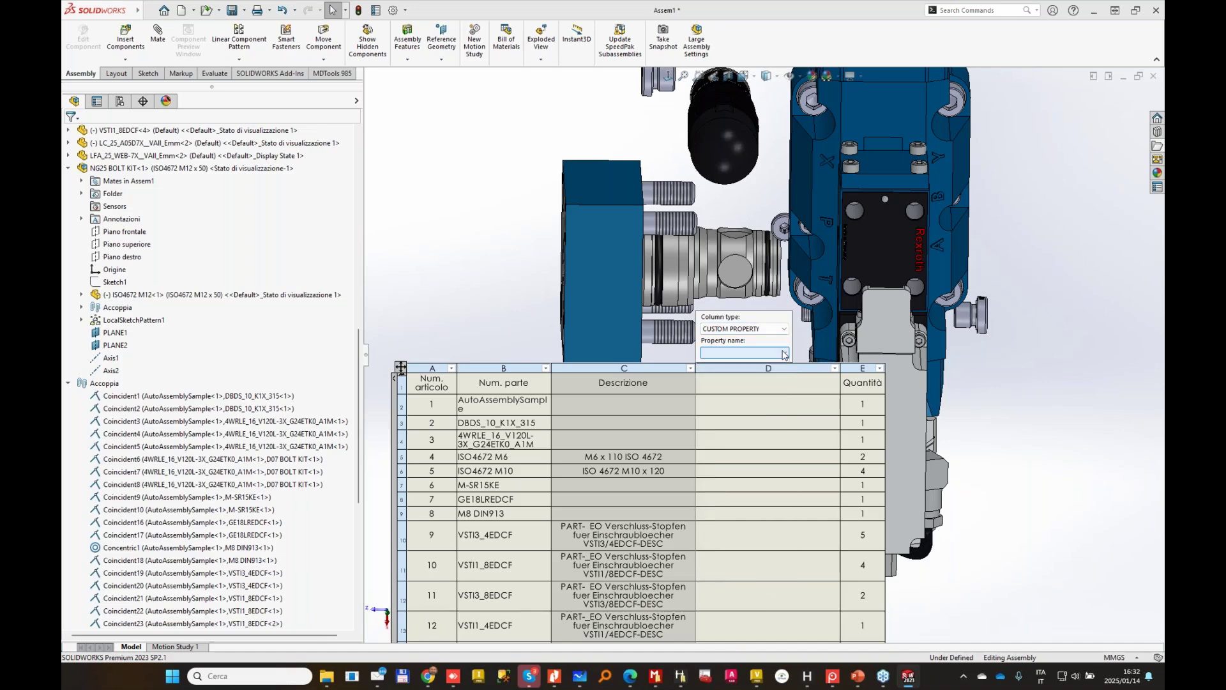
{"action": "left_click", "coordinate": [784, 353]}
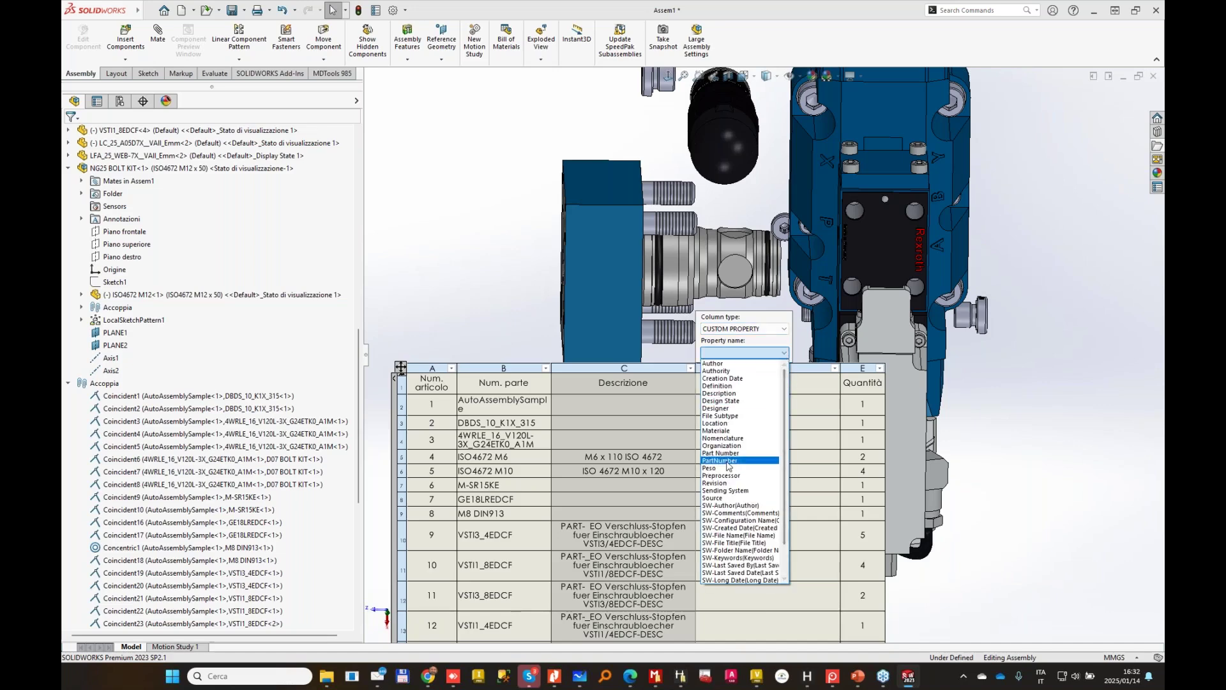
{"action": "left_click", "coordinate": [760, 460]}
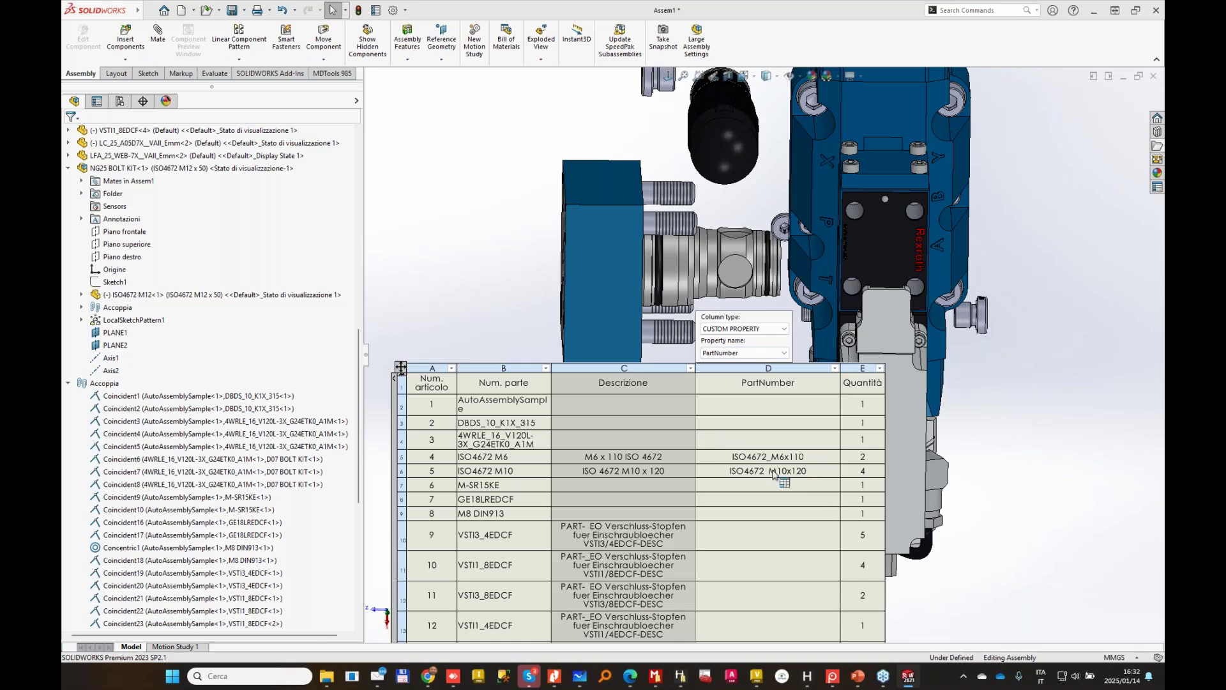
Review the bill of materials rows, comparing the bolts' descriptions, part numbers and quantities.
{"action": "scroll", "coordinate": [794, 519], "scroll_direction": "up", "scroll_amount": 2}
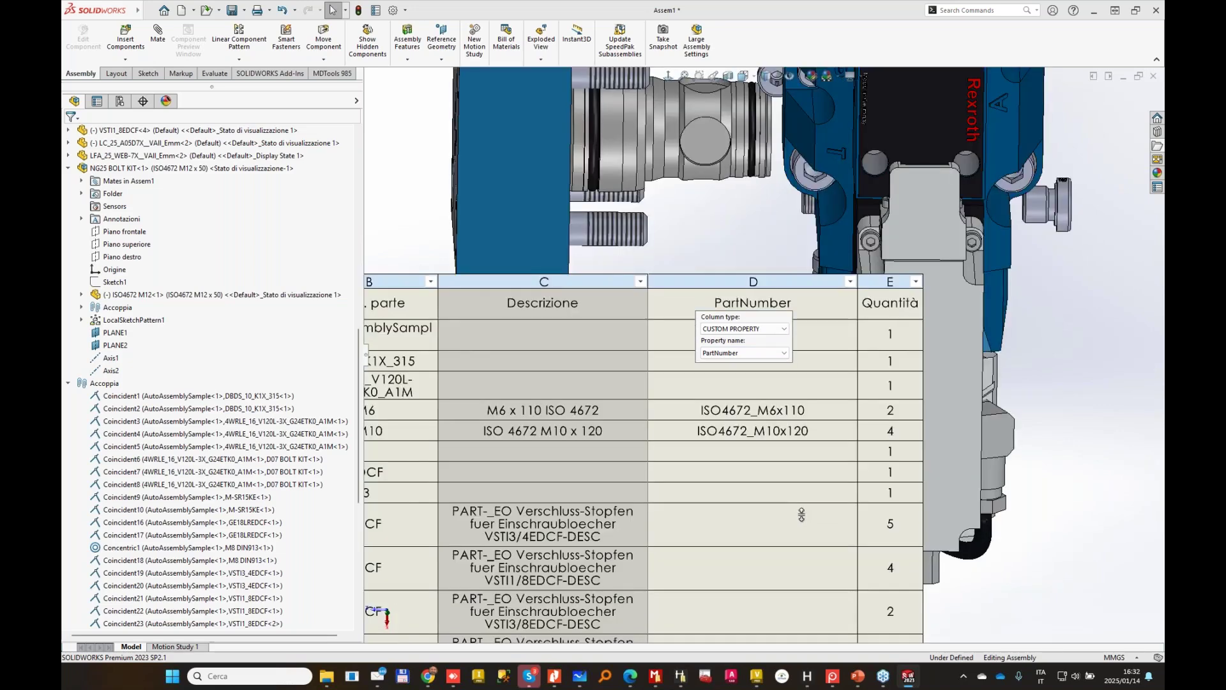
{"action": "scroll", "coordinate": [786, 543], "scroll_direction": "down", "scroll_amount": 5}
{"action": "left_click", "coordinate": [758, 567]}
{"action": "scroll", "coordinate": [758, 568], "scroll_direction": "down", "scroll_amount": 3}
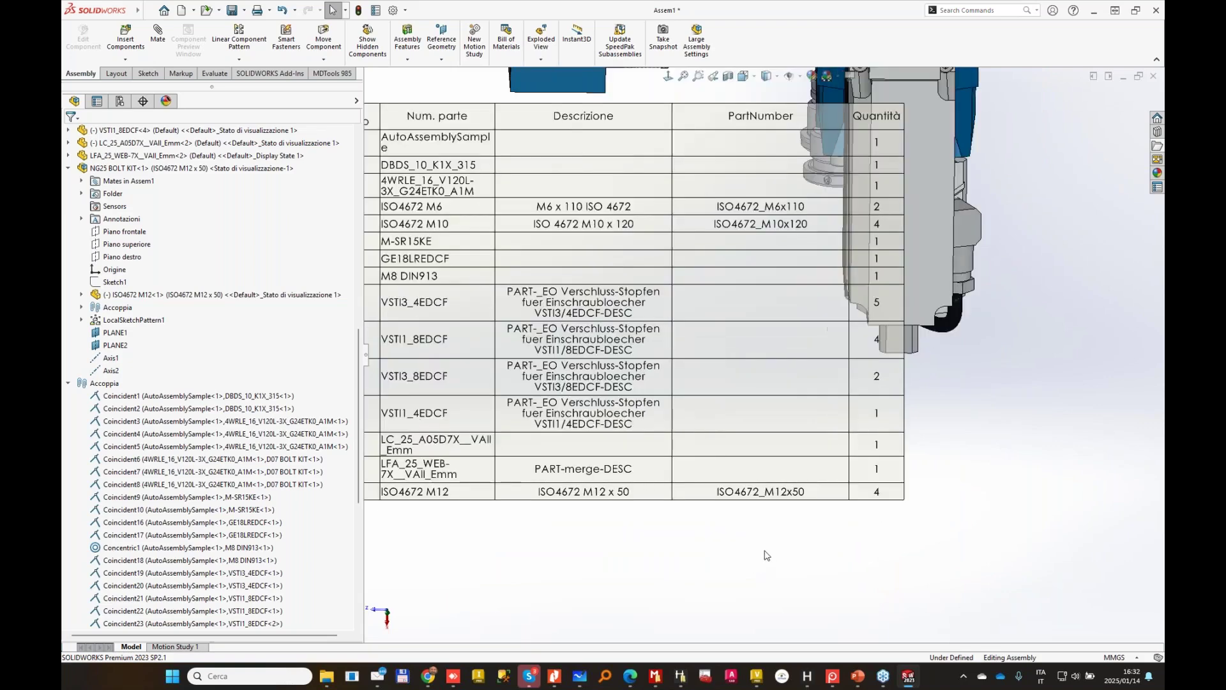
{"action": "scroll", "coordinate": [762, 353], "scroll_direction": "up", "scroll_amount": 2}
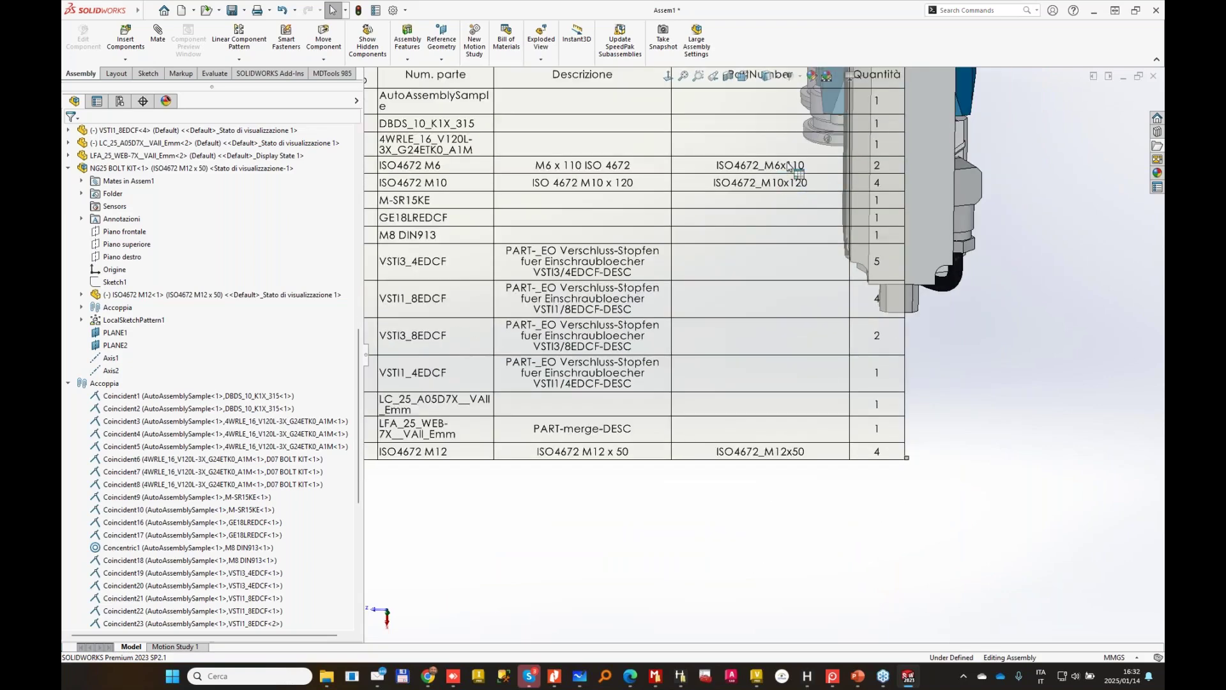
{"action": "scroll", "coordinate": [758, 164], "scroll_direction": "up", "scroll_amount": 2}
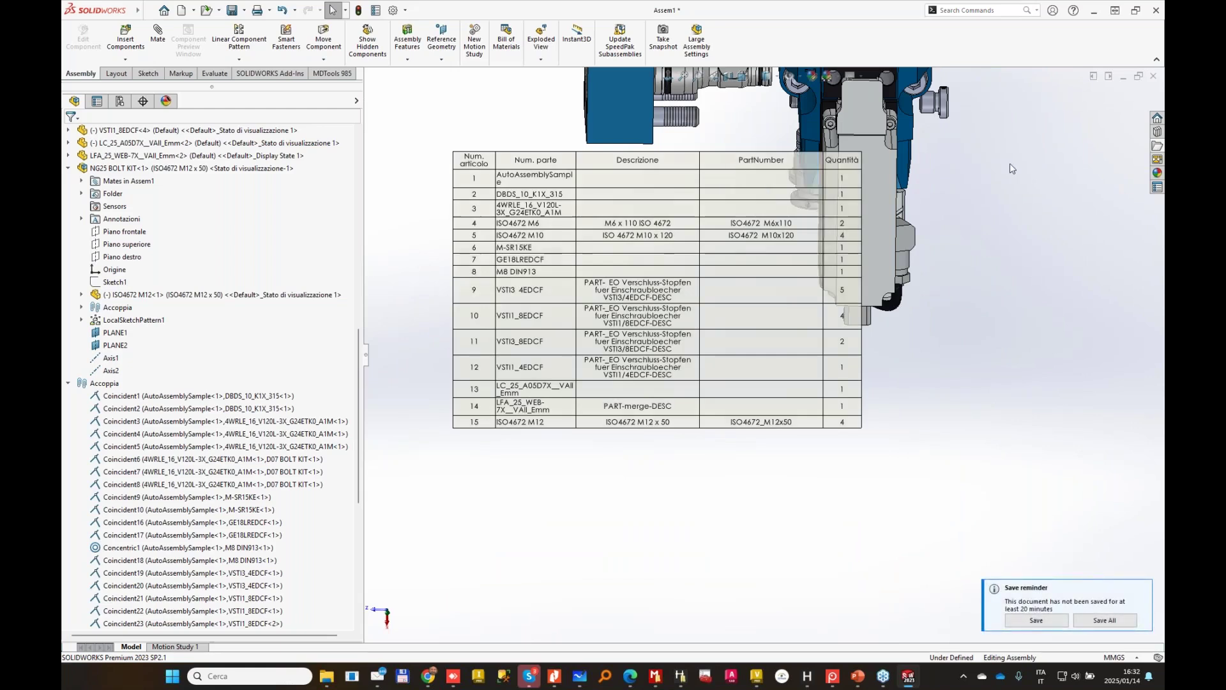
{"action": "scroll", "coordinate": [779, 178], "scroll_direction": "up", "scroll_amount": 1}
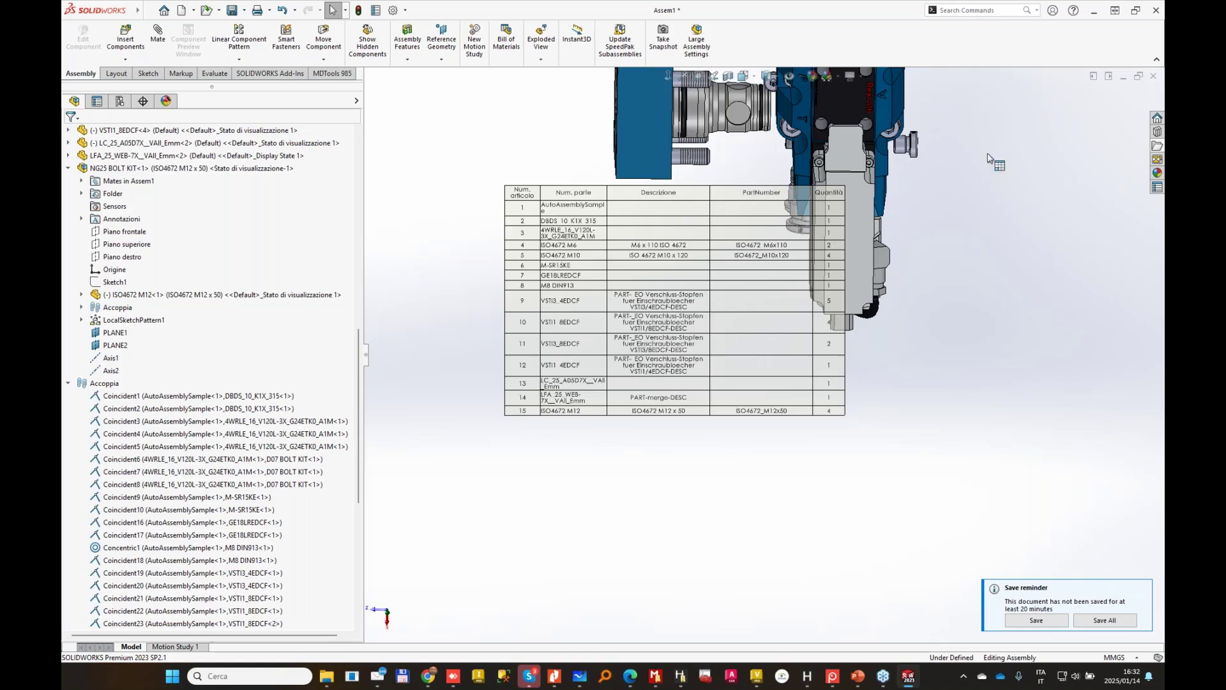
{"action": "scroll", "coordinate": [988, 158], "scroll_direction": "down", "scroll_amount": 1}
{"action": "left_click", "coordinate": [587, 216]}
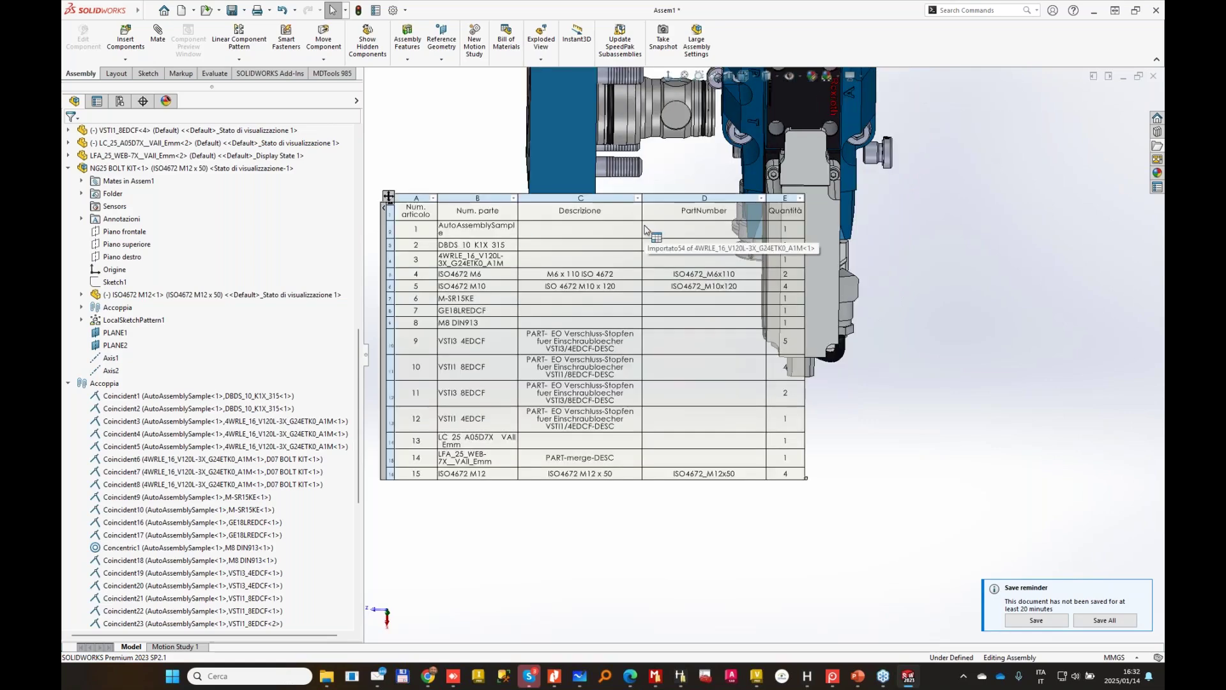
{"action": "key", "text": "Escape"}
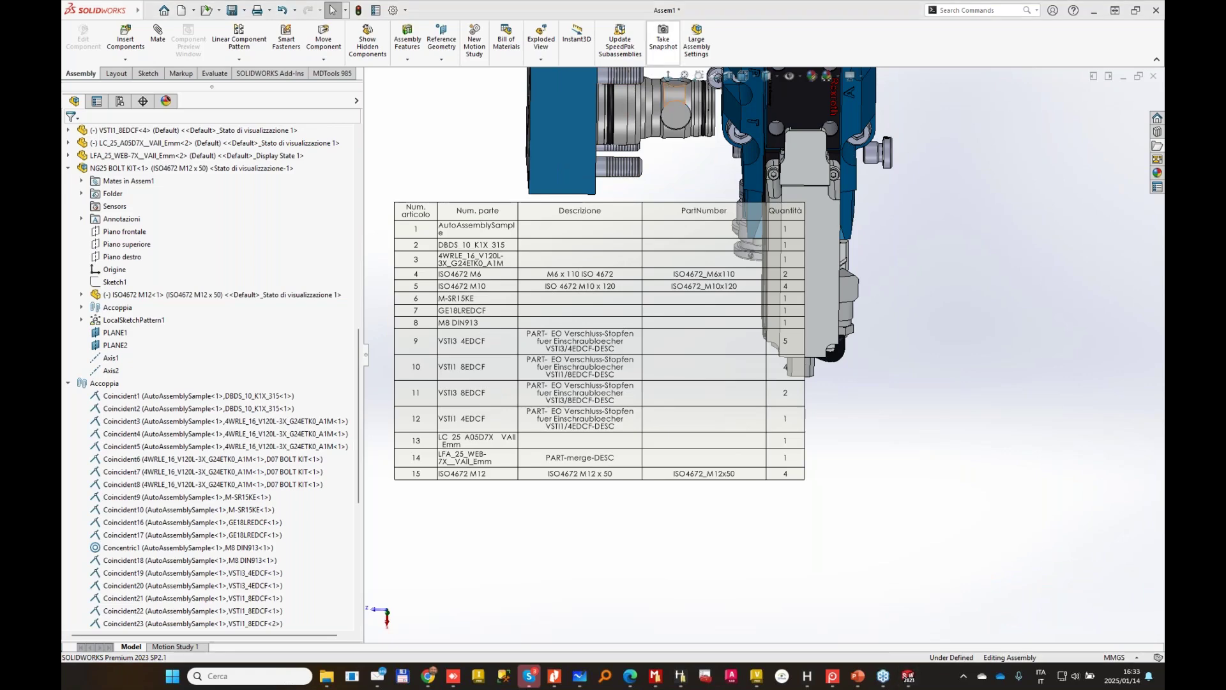
{"action": "left_click", "coordinate": [716, 223]}
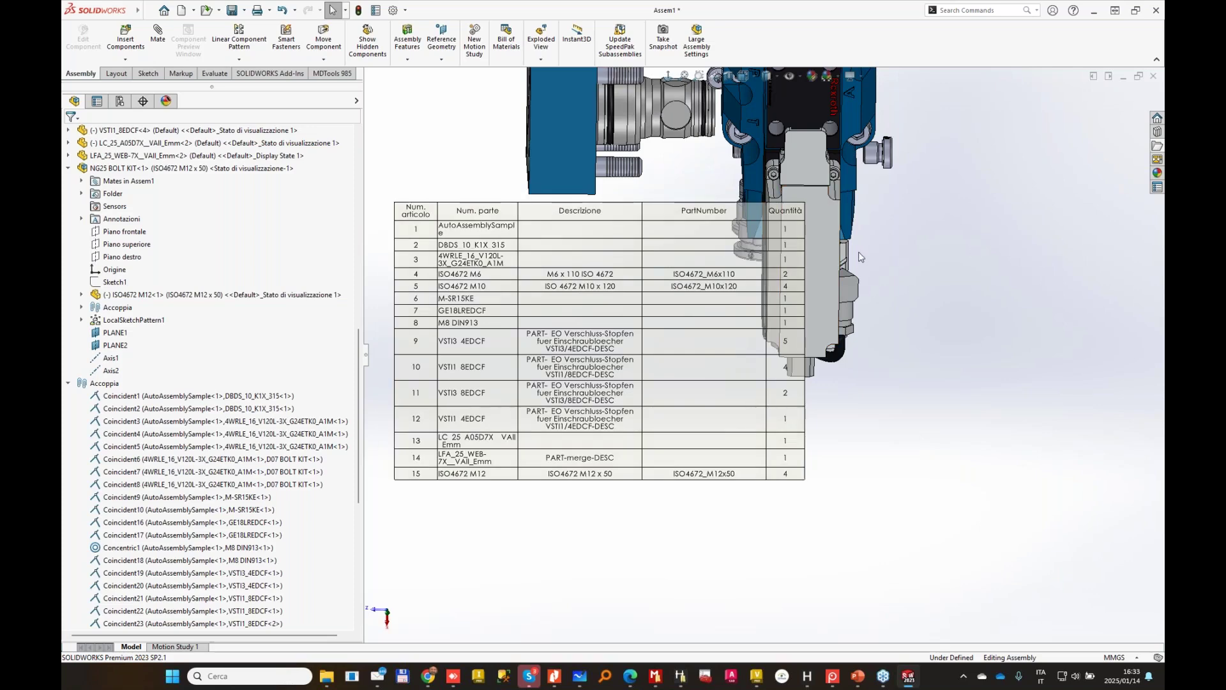
Delete the whole bill of materials table from the assembly.
{"action": "middle_click_drag", "start_coordinate": [686, 383], "coordinate": [554, 327]}
{"action": "left_click", "coordinate": [400, 242]}
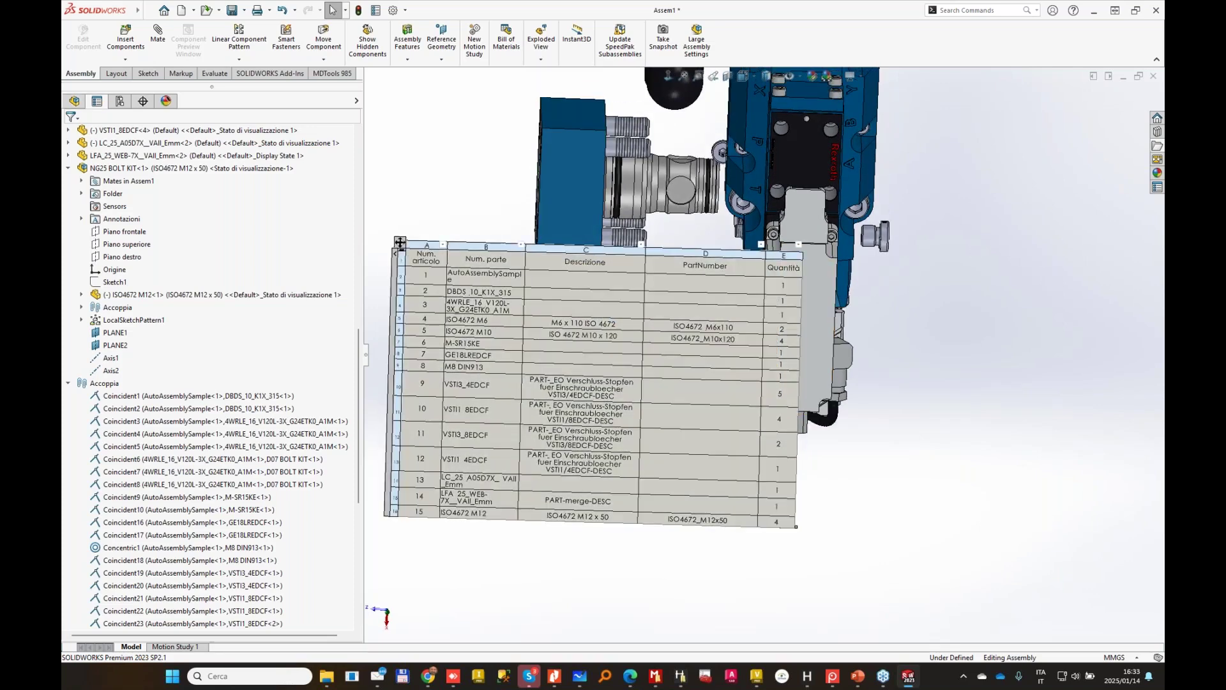
{"action": "key", "text": "Delete"}
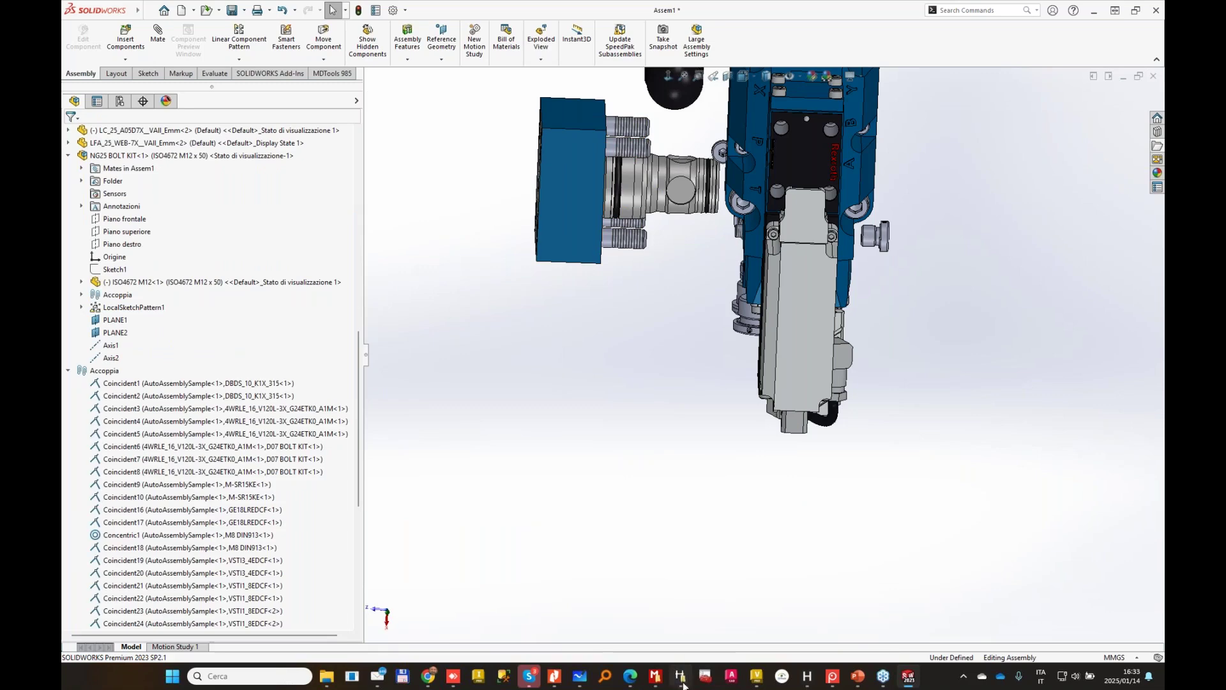
Switch to HyDraw Library Manager, leave its open CAD Files page and maximize the window.
{"action": "mouse_move", "coordinate": [681, 677]}
{"action": "left_click", "coordinate": [686, 616]}
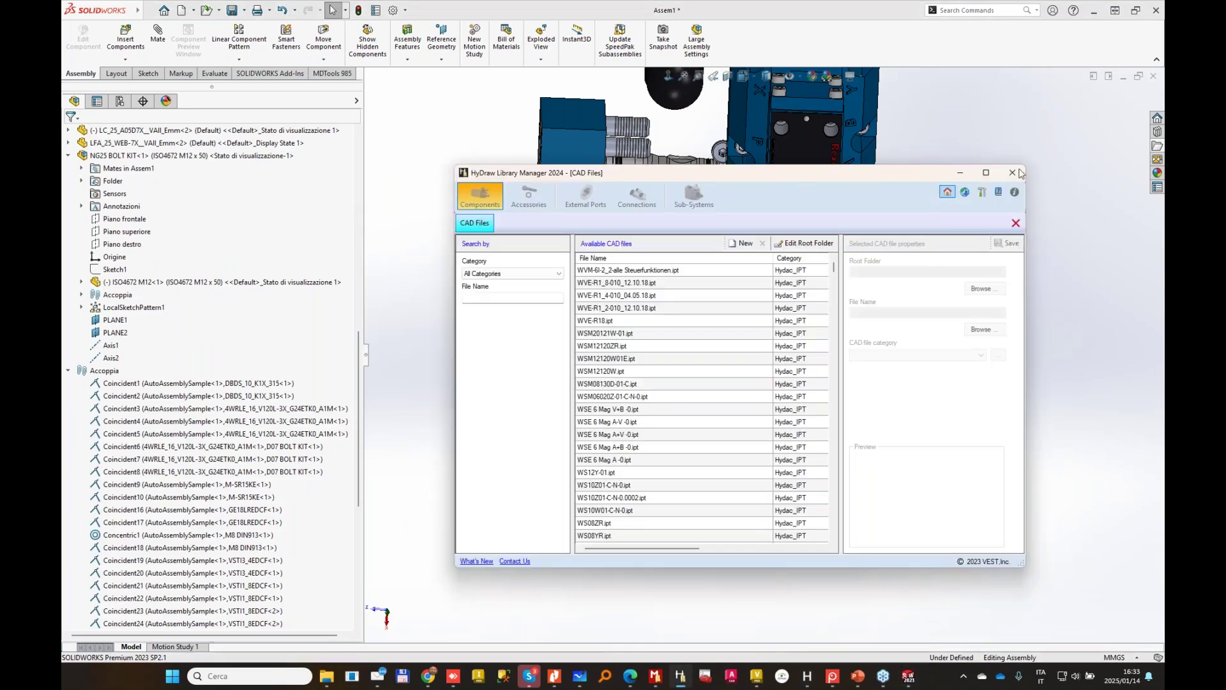
{"action": "left_click", "coordinate": [1016, 223]}
{"action": "left_click", "coordinate": [986, 172]}
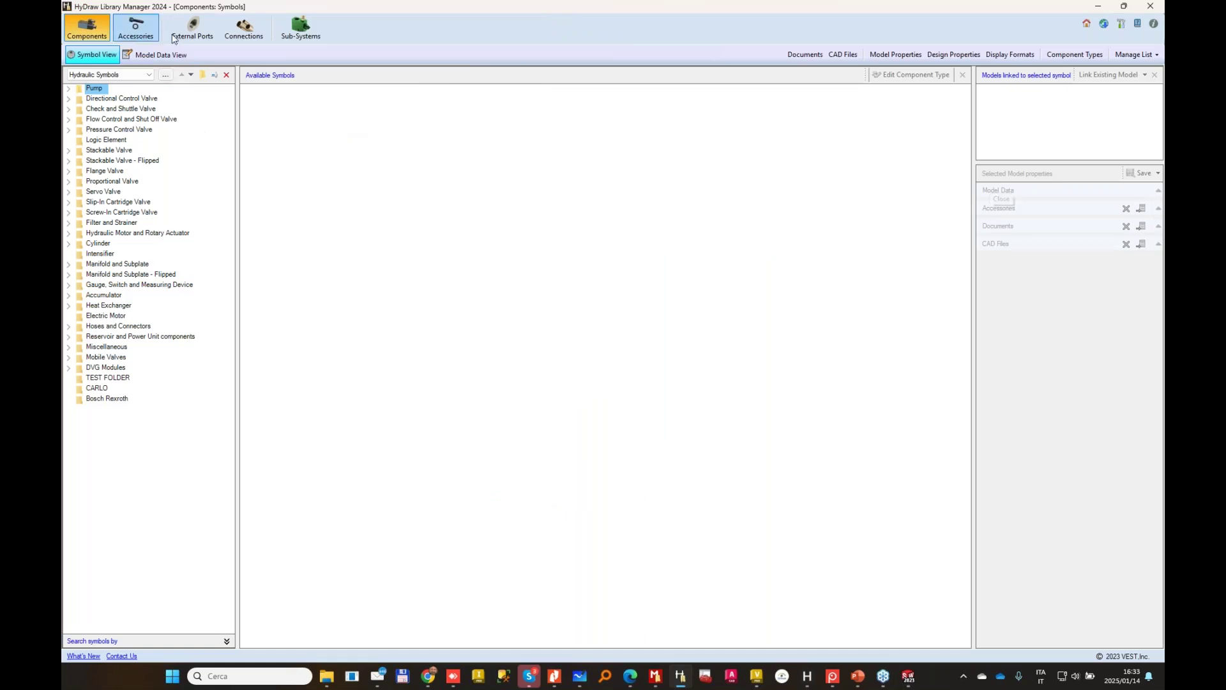
Add NG25 BOLT KIT.SLDASM from the Accessories > Bolts folder to the library's CAD files under the Accessories_SLDPRT category.
{"action": "left_click", "coordinate": [850, 55]}
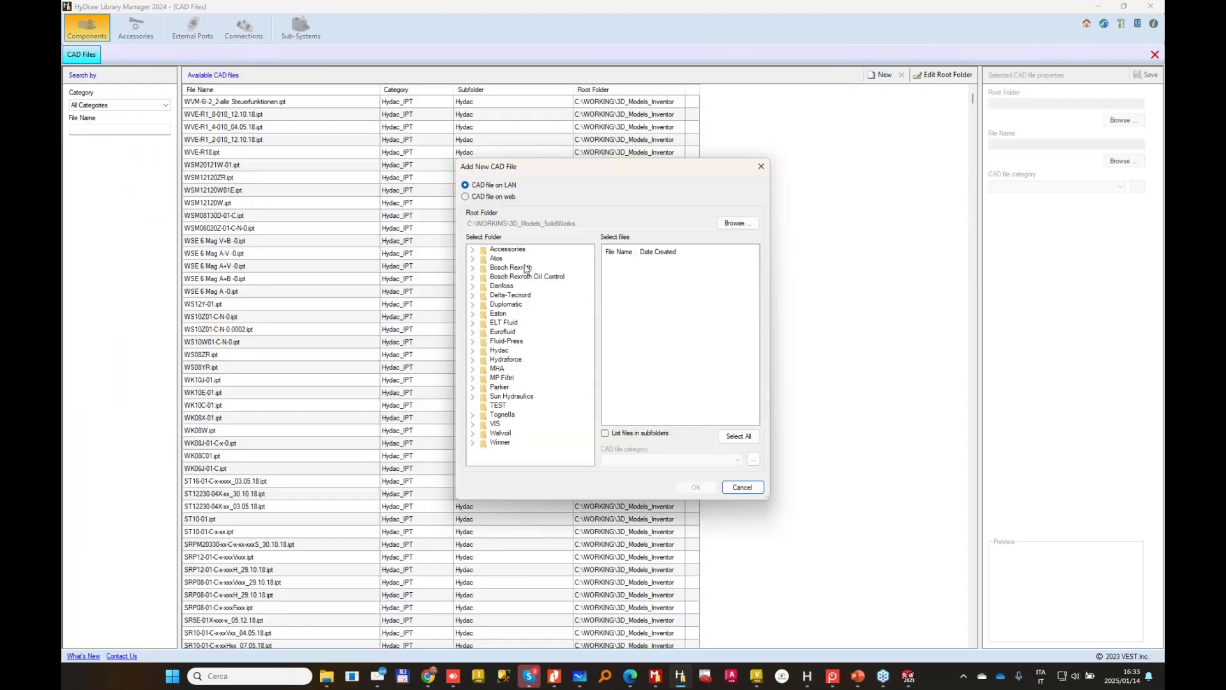
{"action": "left_click", "coordinate": [512, 267]}
{"action": "left_click", "coordinate": [501, 250]}
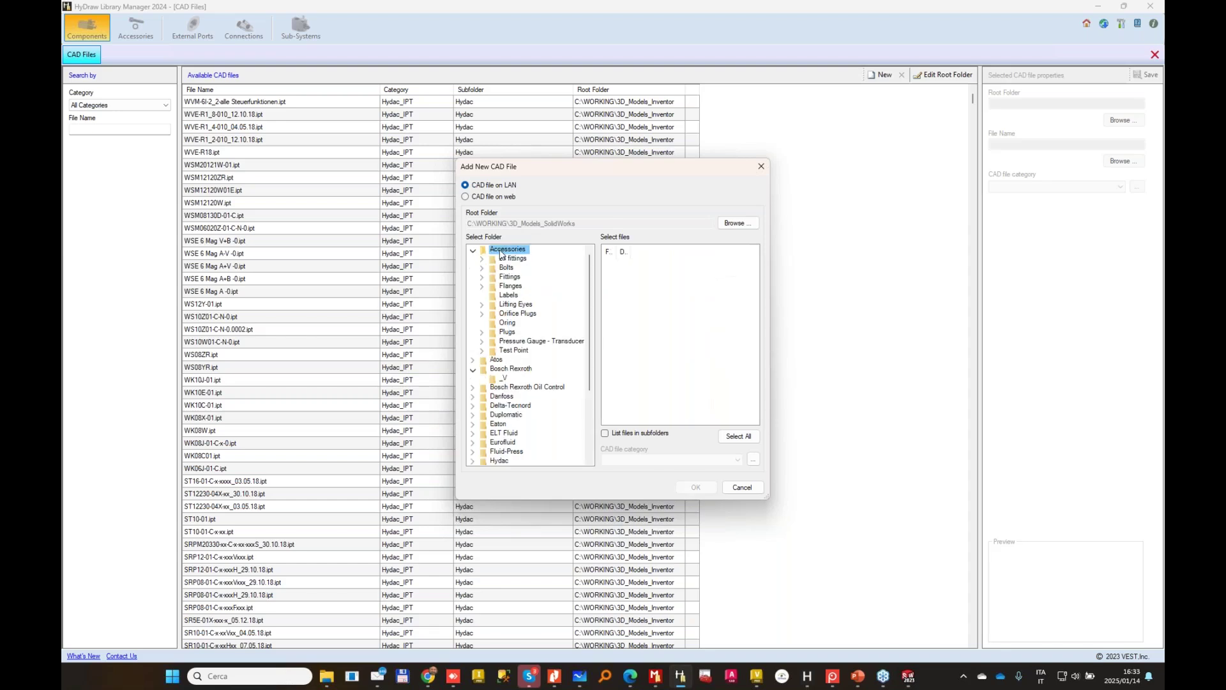
{"action": "left_click", "coordinate": [509, 268]}
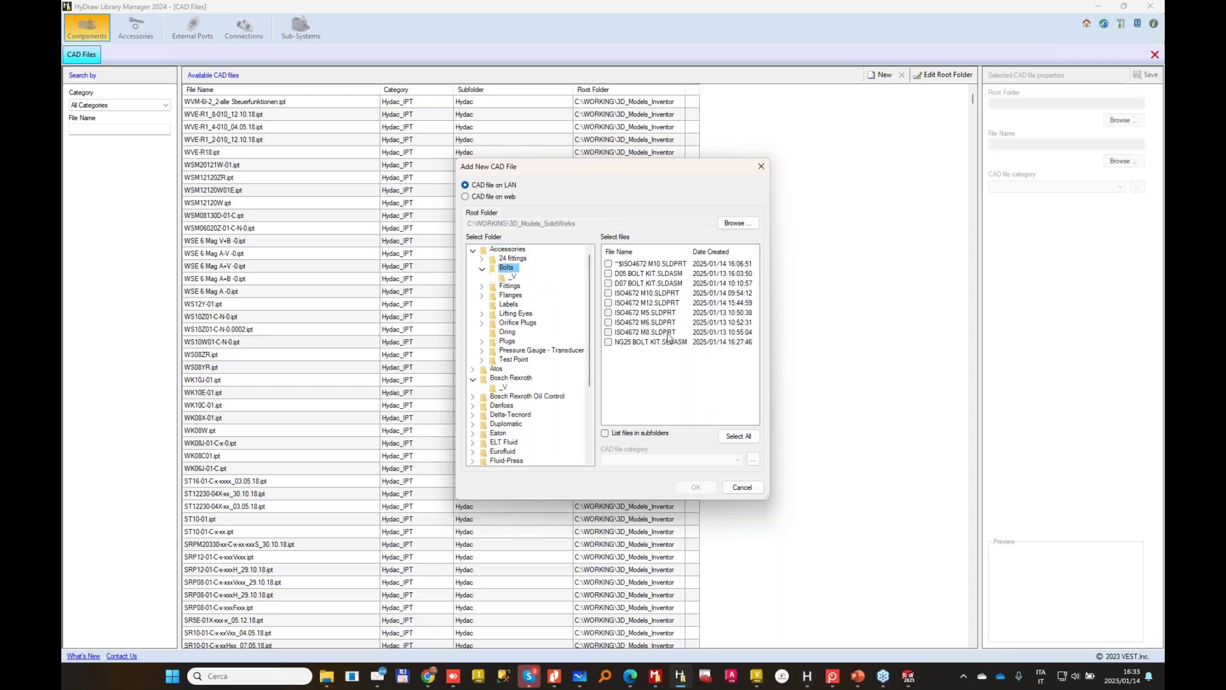
{"action": "left_click", "coordinate": [608, 342]}
{"action": "left_click", "coordinate": [737, 460]}
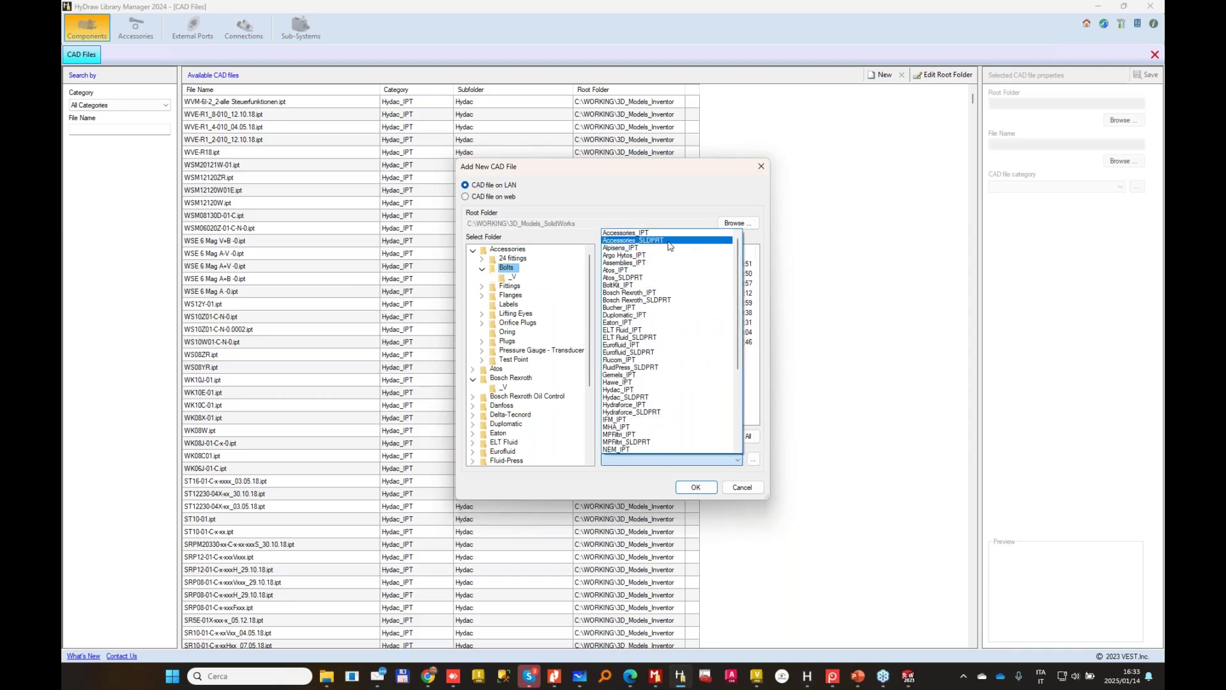
{"action": "left_click", "coordinate": [639, 240]}
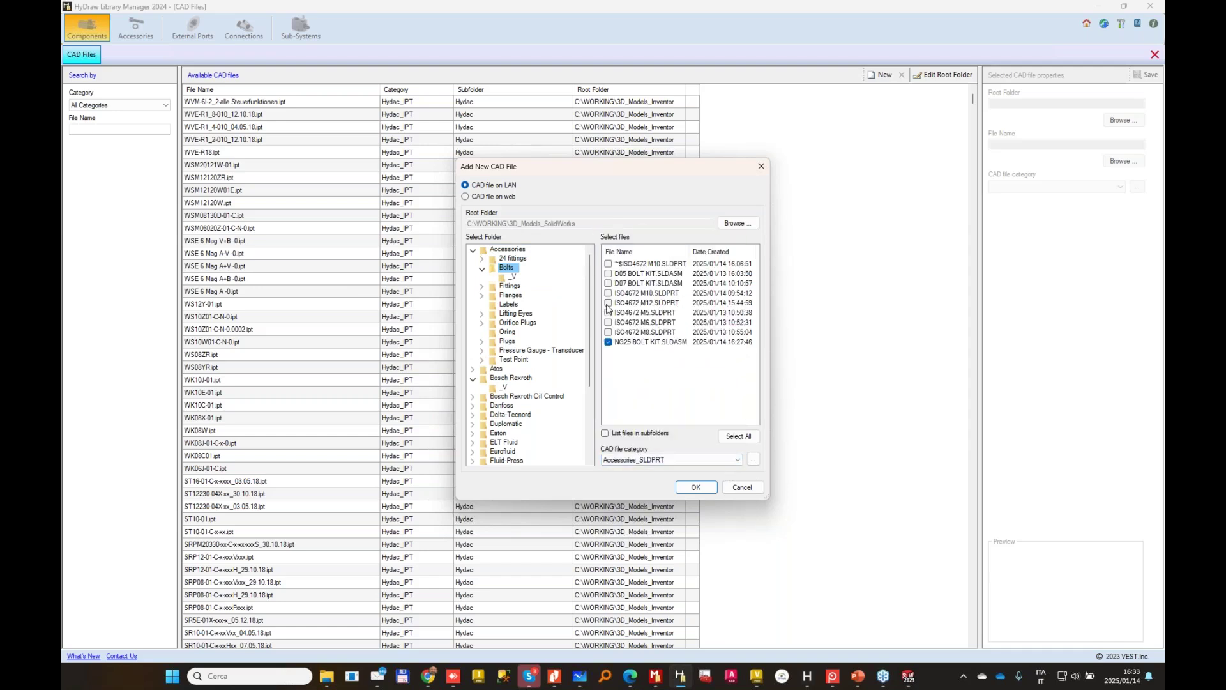
{"action": "left_click", "coordinate": [699, 490]}
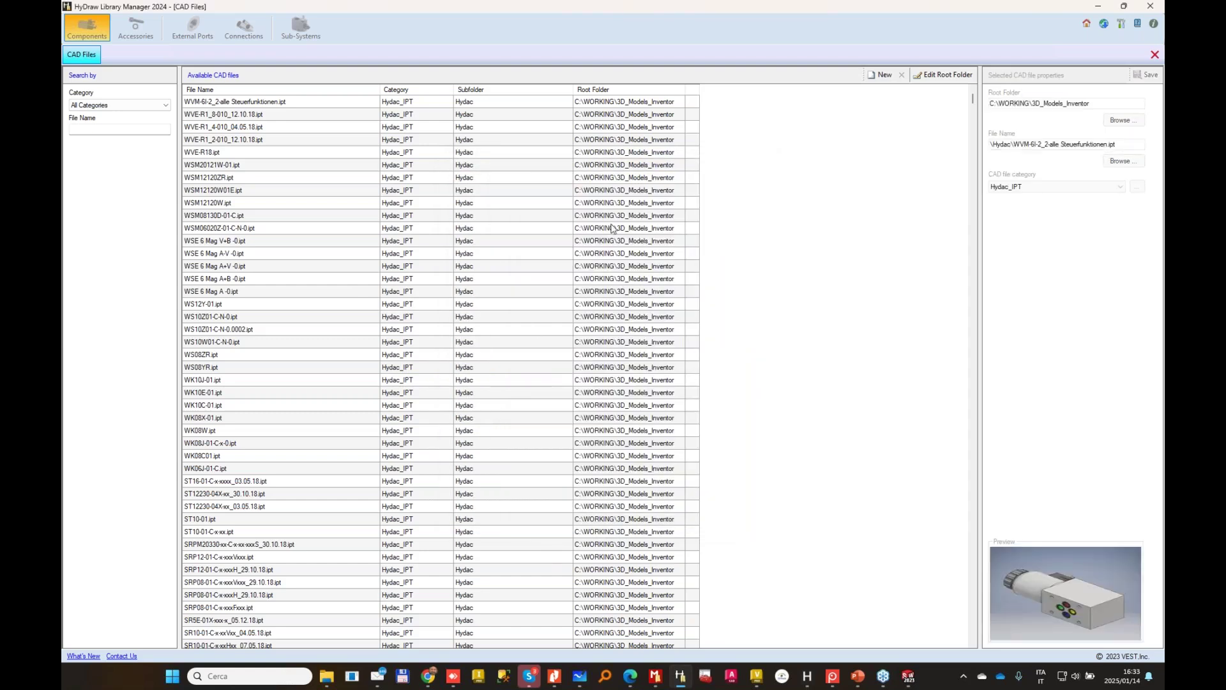
{"action": "left_click", "coordinate": [1099, 6]}
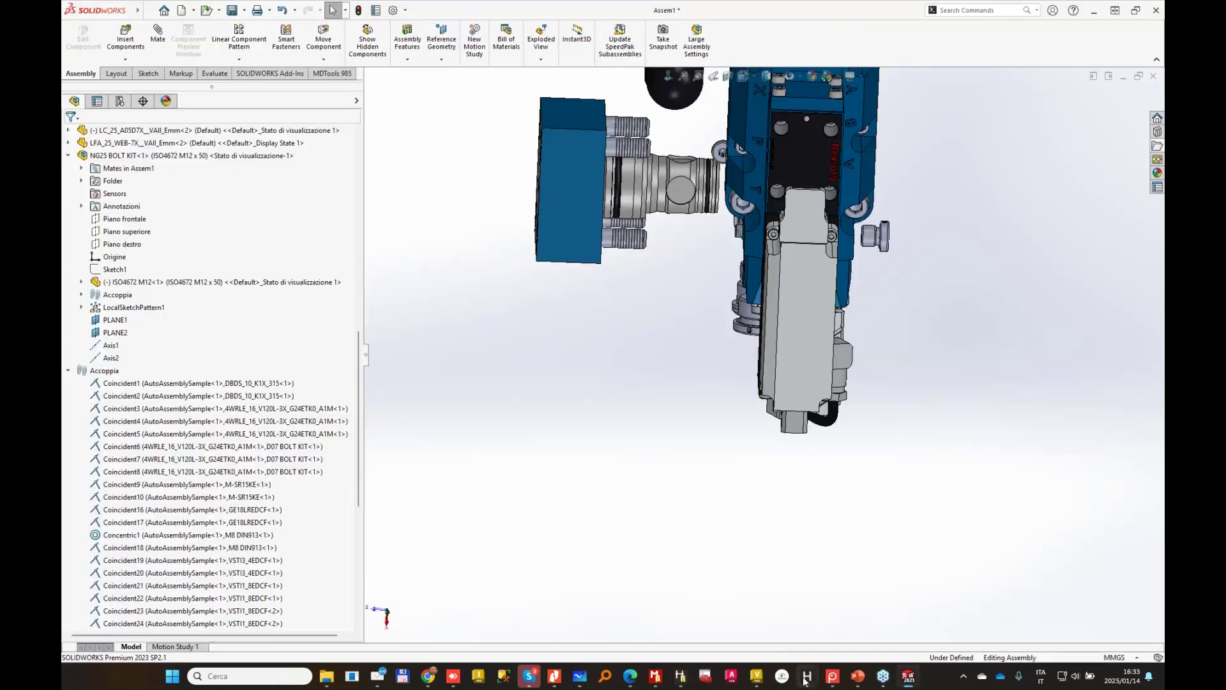
Switch to AutoAssemblyCircuit.dwg in HyDraw CAD and attach NG25 BOLT KIT.SLDASM from the Accessories_SLDPRT category to cover 51.1.
{"action": "mouse_move", "coordinate": [806, 677]}
{"action": "left_click", "coordinate": [859, 622]}
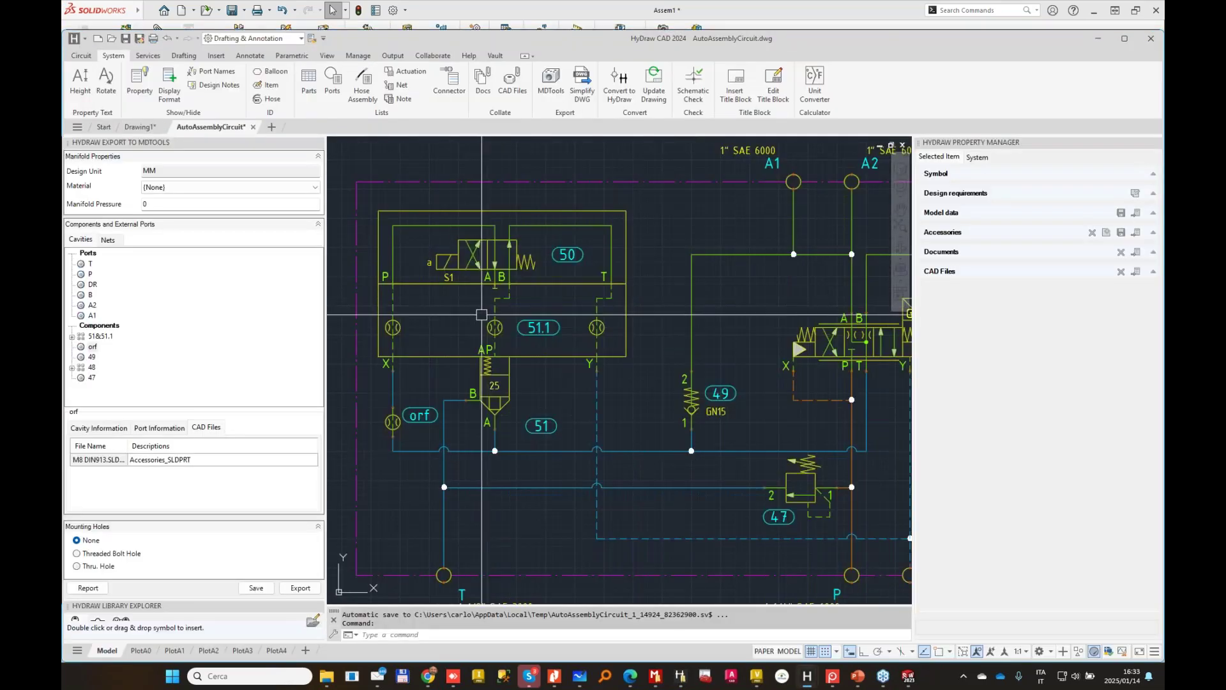
{"action": "left_click", "coordinate": [480, 319]}
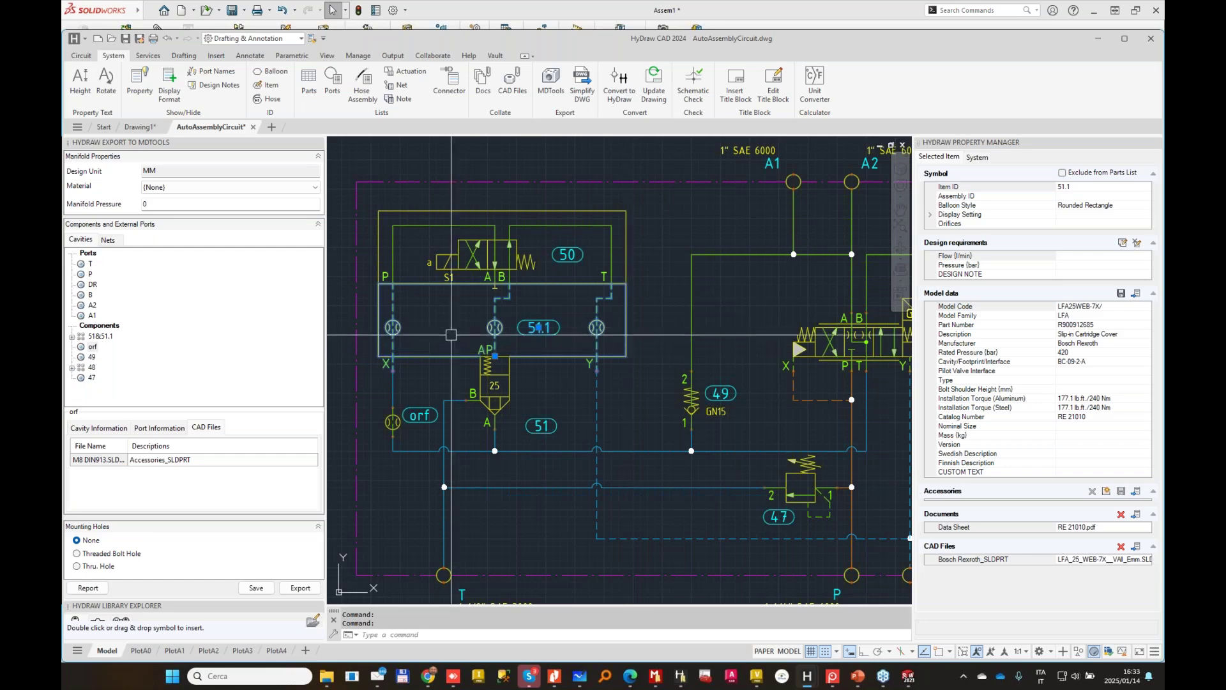
{"action": "left_click", "coordinate": [1137, 547]}
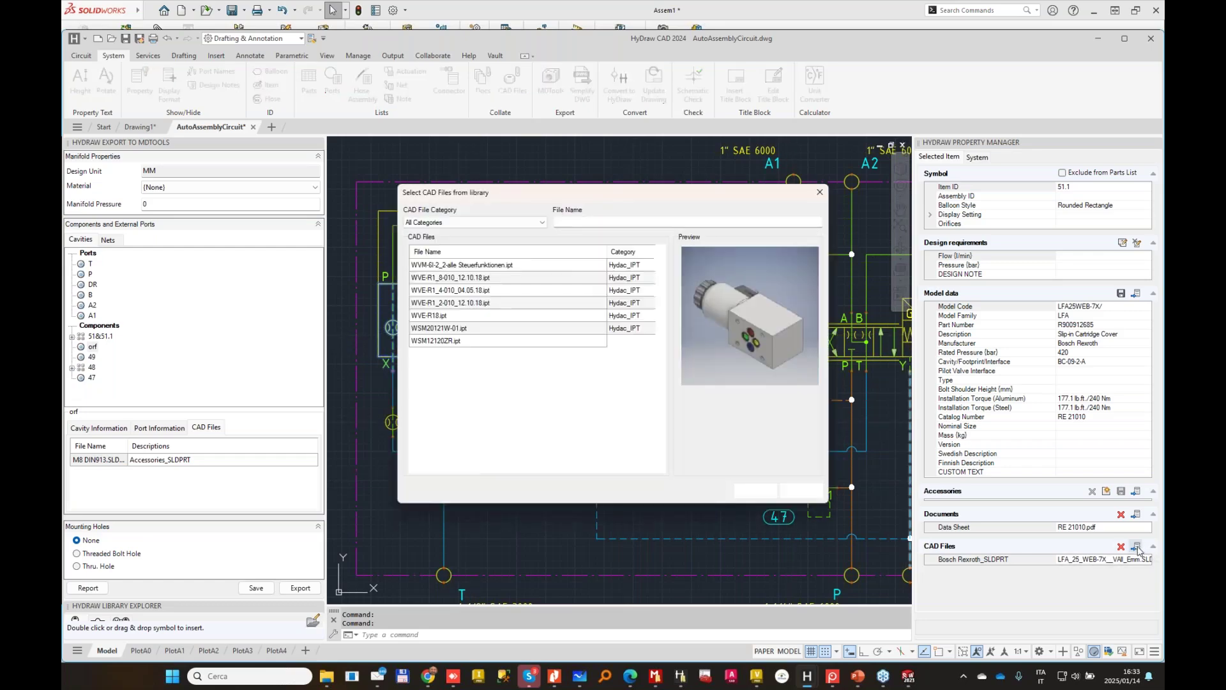
{"action": "left_click", "coordinate": [543, 223]}
{"action": "left_click", "coordinate": [466, 248]}
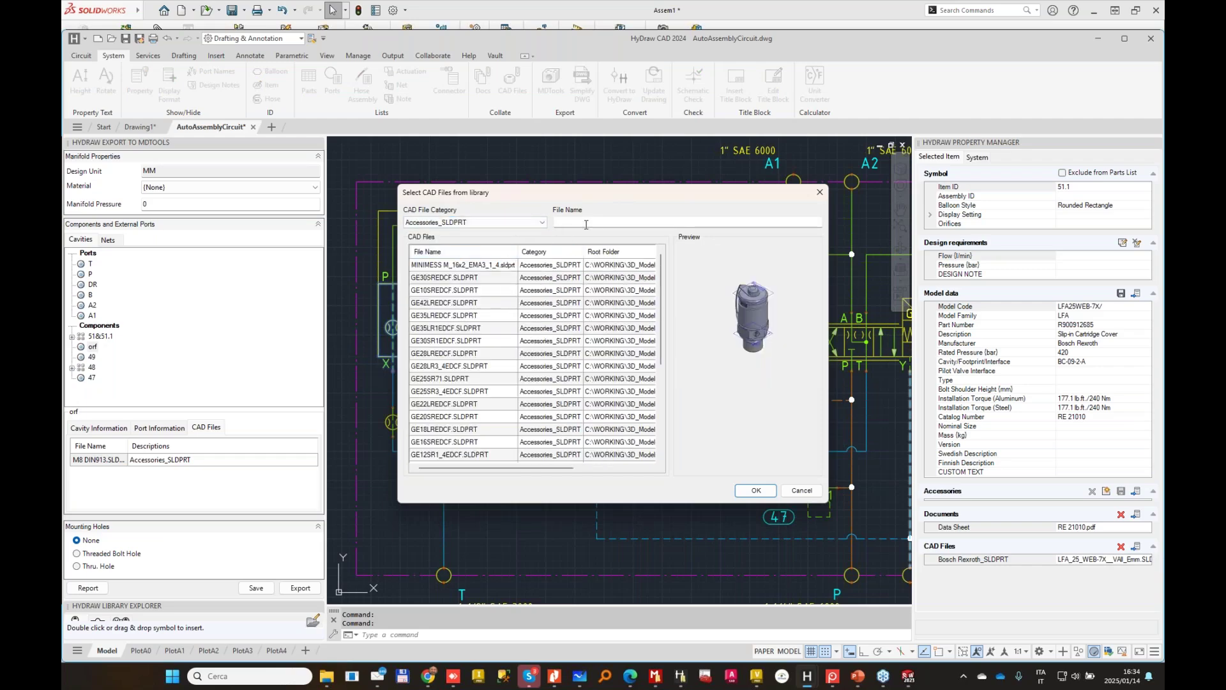
{"action": "type", "text": "NG"}
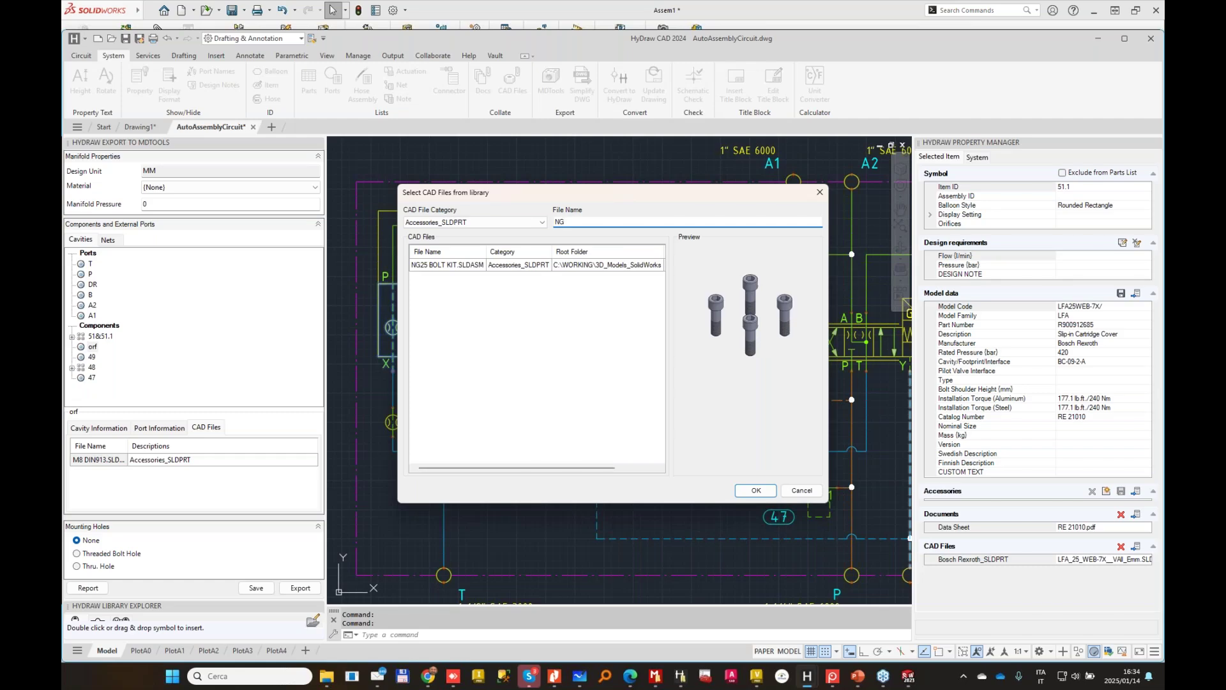
{"action": "left_click", "coordinate": [457, 266]}
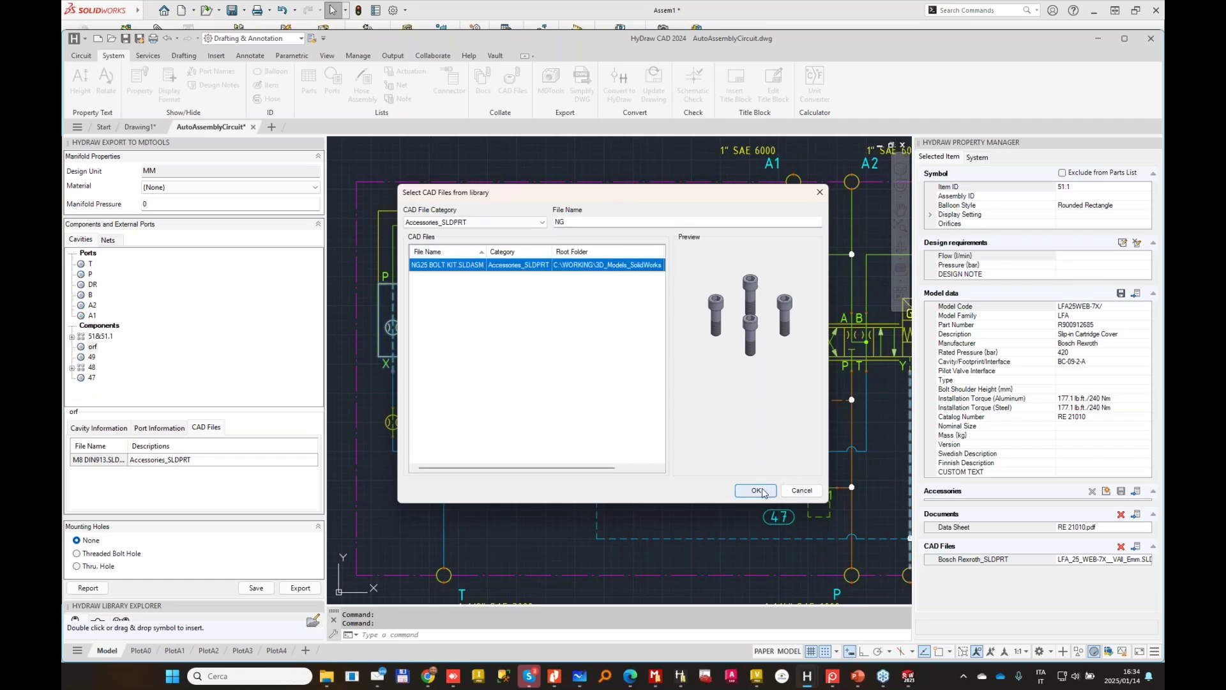
{"action": "left_click", "coordinate": [758, 491]}
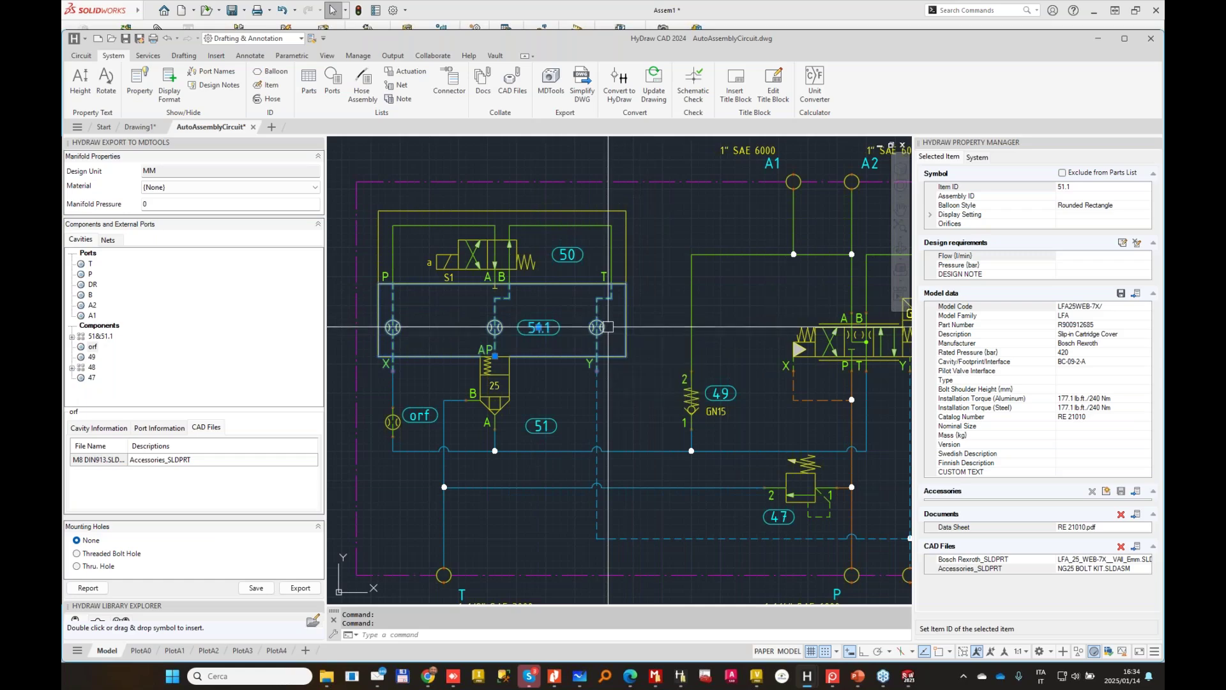
{"action": "key", "text": "Escape"}
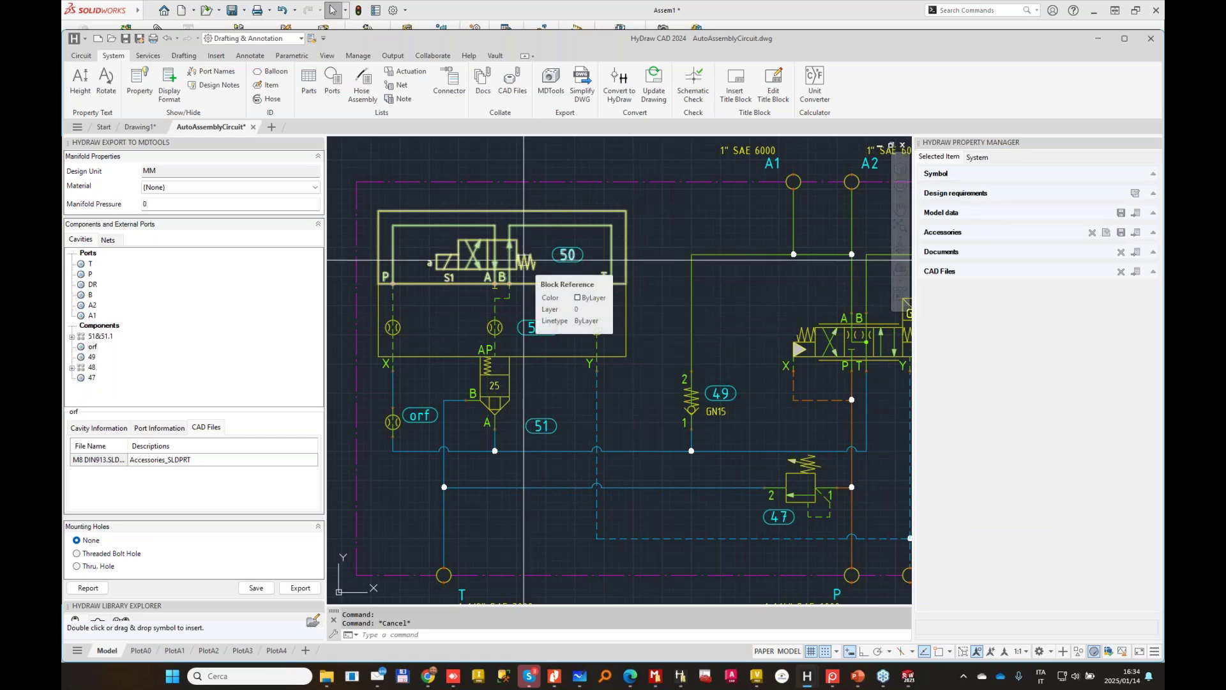
Inspect the model data and CAD files of directional valve 50, and return to Assem1 in SOLIDWORKS.
{"action": "left_click", "coordinate": [511, 260]}
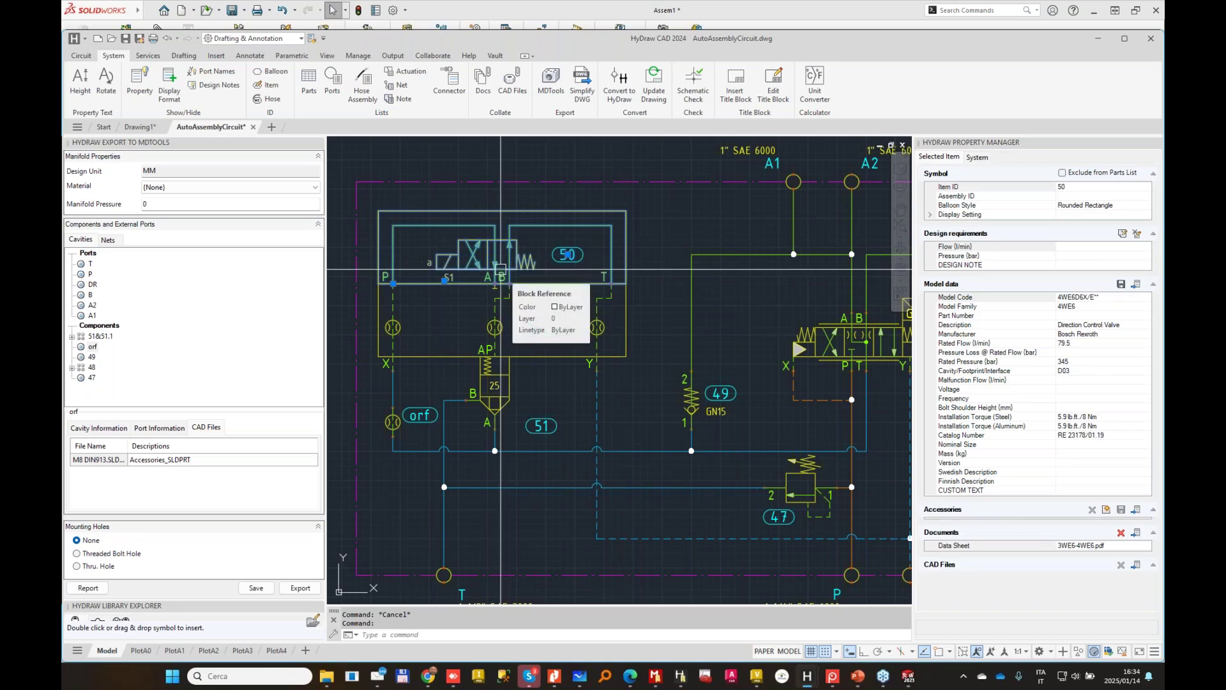
{"action": "mouse_move", "coordinate": [908, 675]}
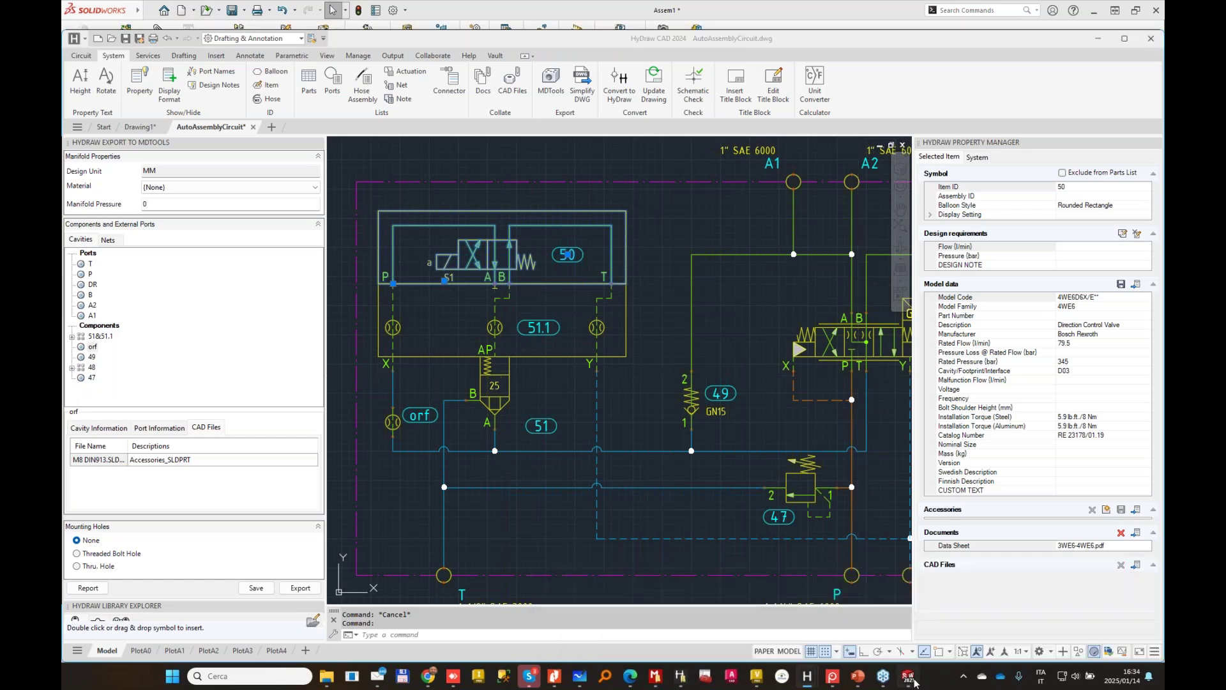
{"action": "left_click", "coordinate": [717, 615]}
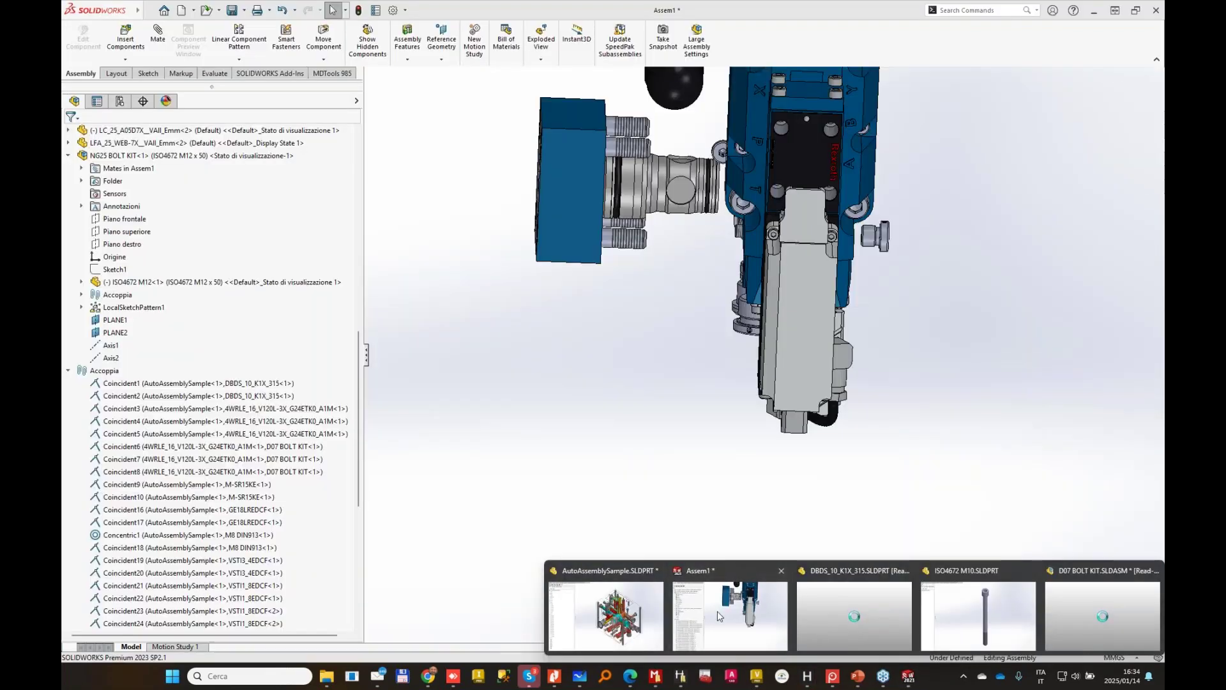
{"action": "middle_click_drag", "start_coordinate": [543, 300], "coordinate": [580, 312]}
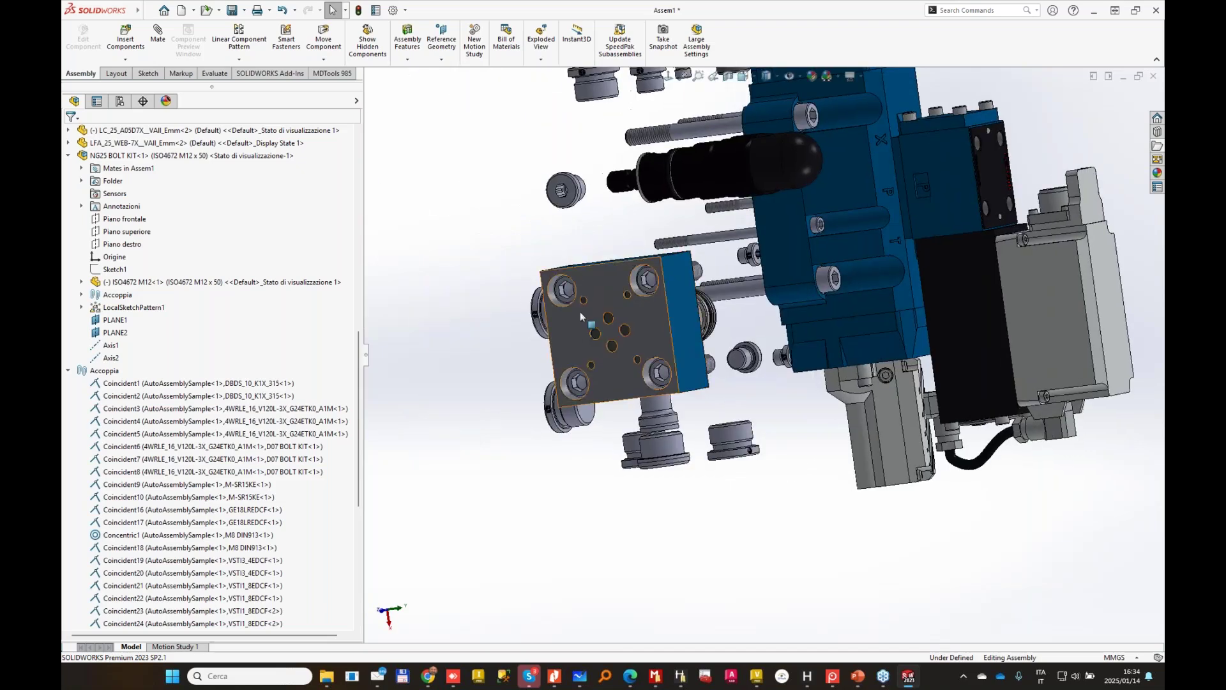
{"action": "middle_click_drag", "start_coordinate": [604, 366], "coordinate": [615, 356]}
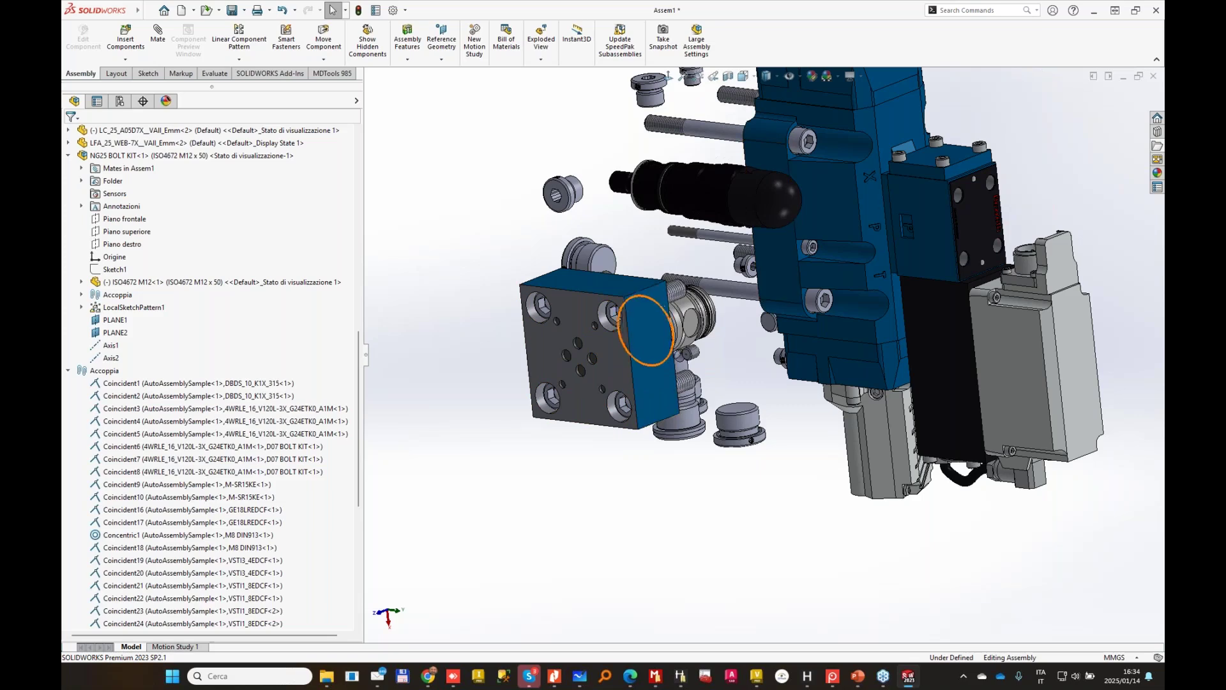
{"action": "left_click_drag", "start_coordinate": [587, 406], "coordinate": [599, 396]}
{"action": "middle_click_drag", "start_coordinate": [509, 379], "coordinate": [460, 162]}
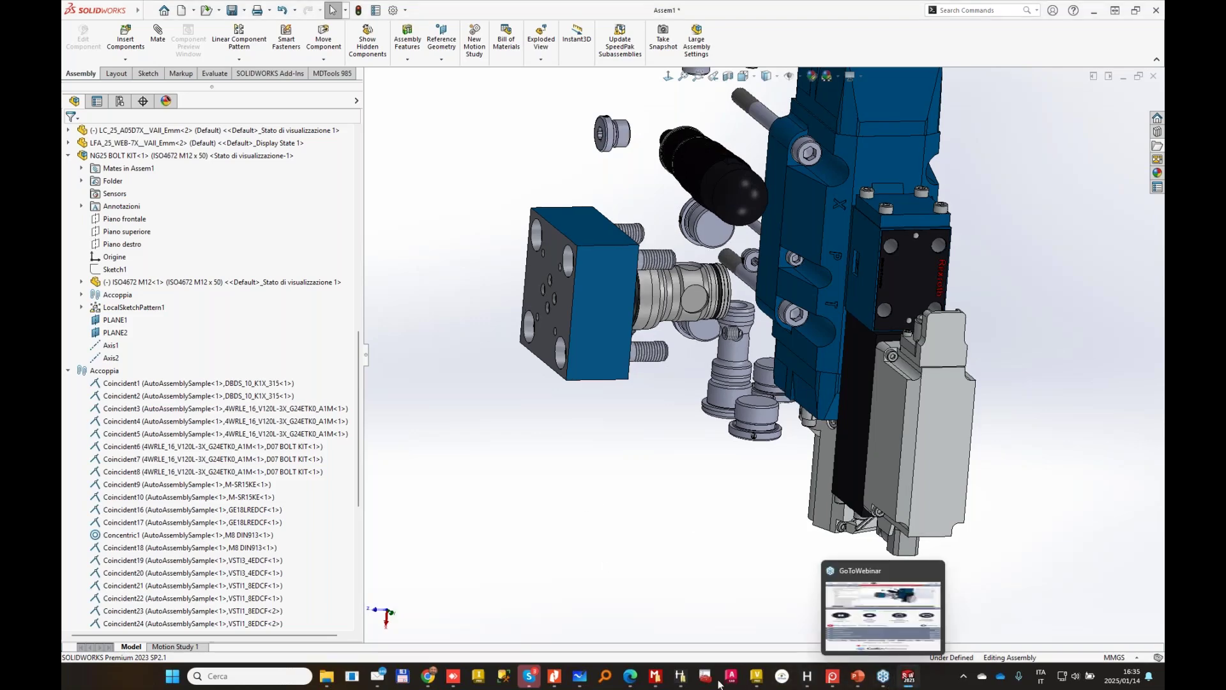
Switch to AutoAssemblyCircuit.dwg in HyDraw CAD, close the outdated MDTools export panel and restart the export for the whole manifold.
{"action": "mouse_move", "coordinate": [806, 677]}
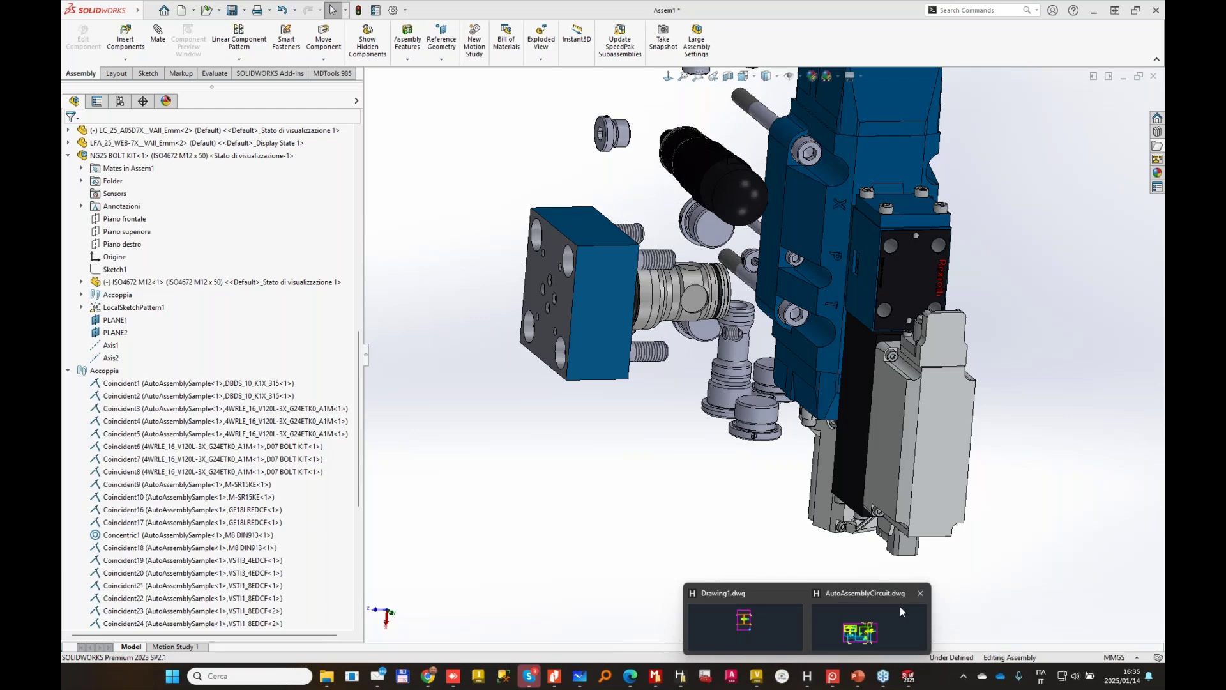
{"action": "left_click", "coordinate": [899, 606]}
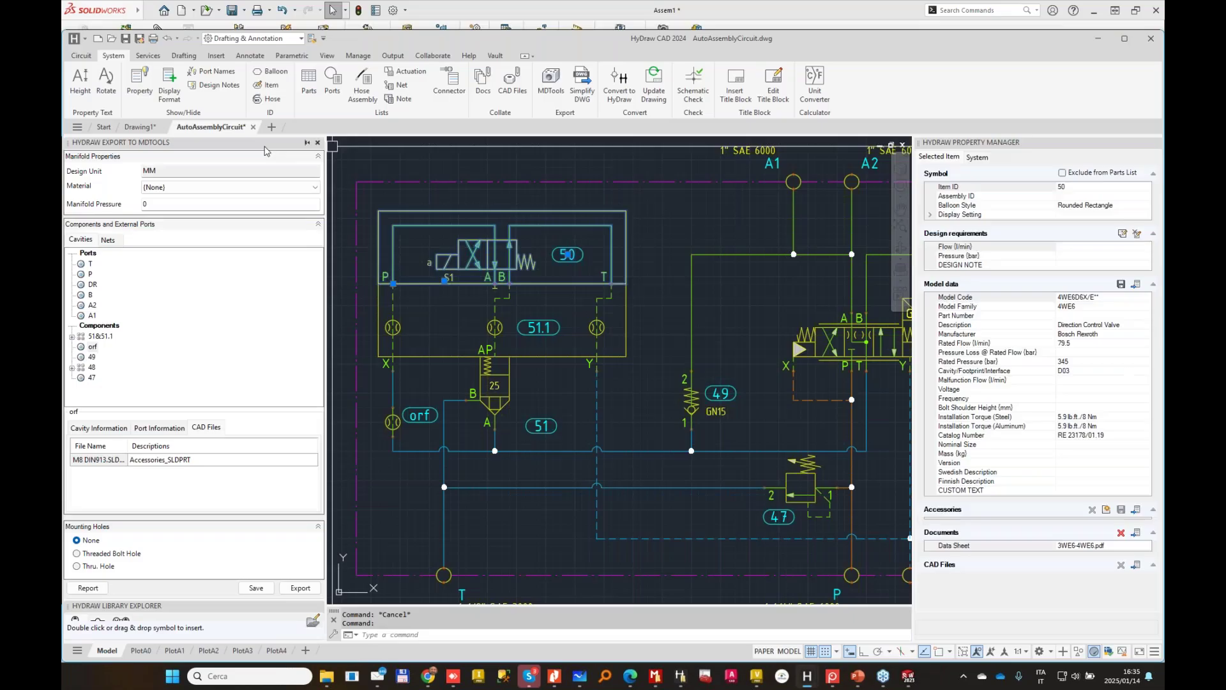
{"action": "left_click", "coordinate": [318, 144]}
{"action": "scroll", "coordinate": [531, 147], "scroll_direction": "up", "scroll_amount": 3}
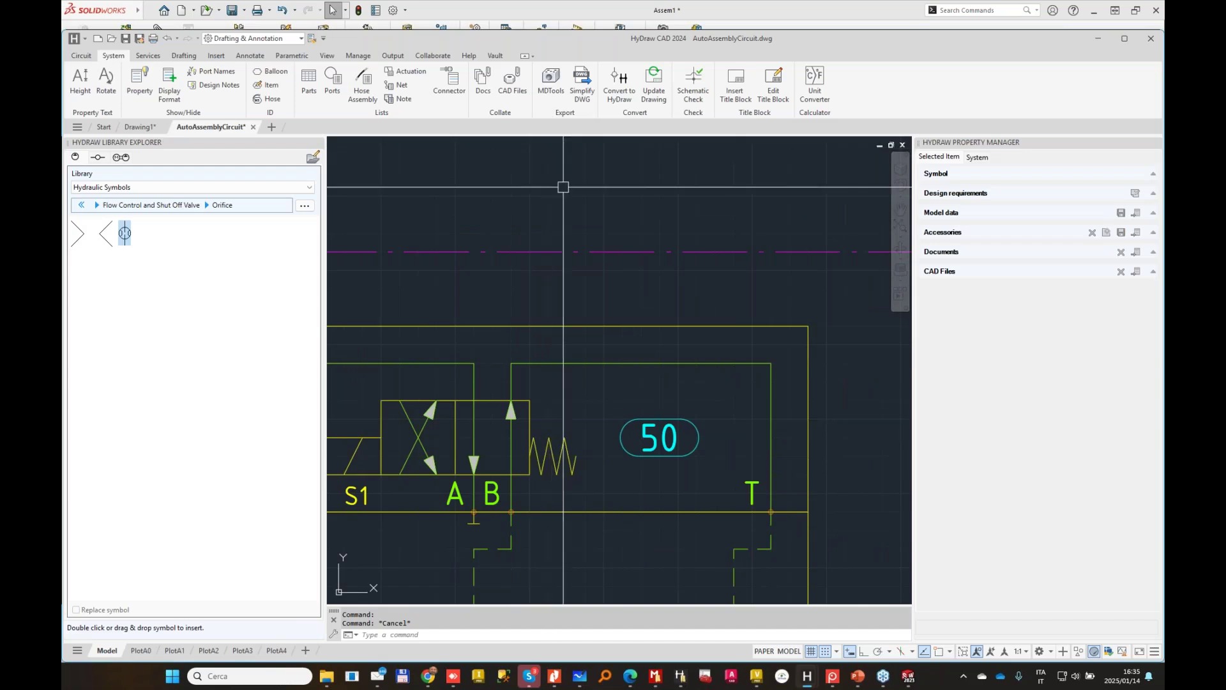
{"action": "left_click", "coordinate": [550, 79]}
{"action": "left_click", "coordinate": [745, 210]}
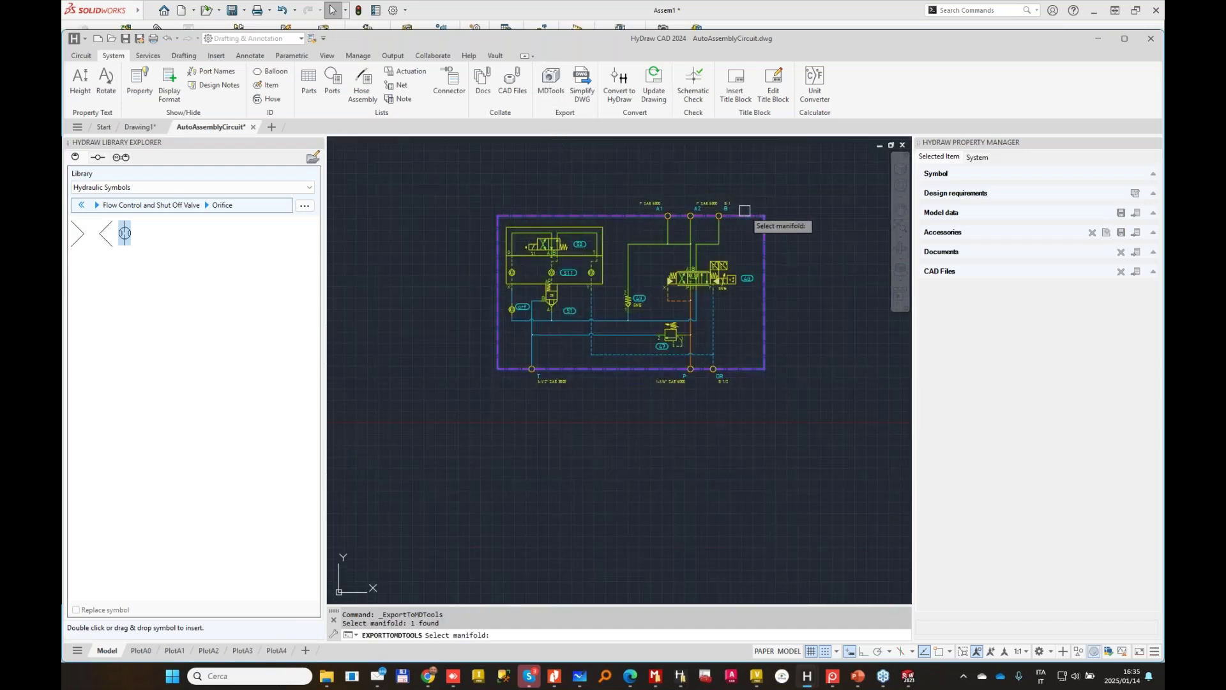
{"action": "key", "text": "Return"}
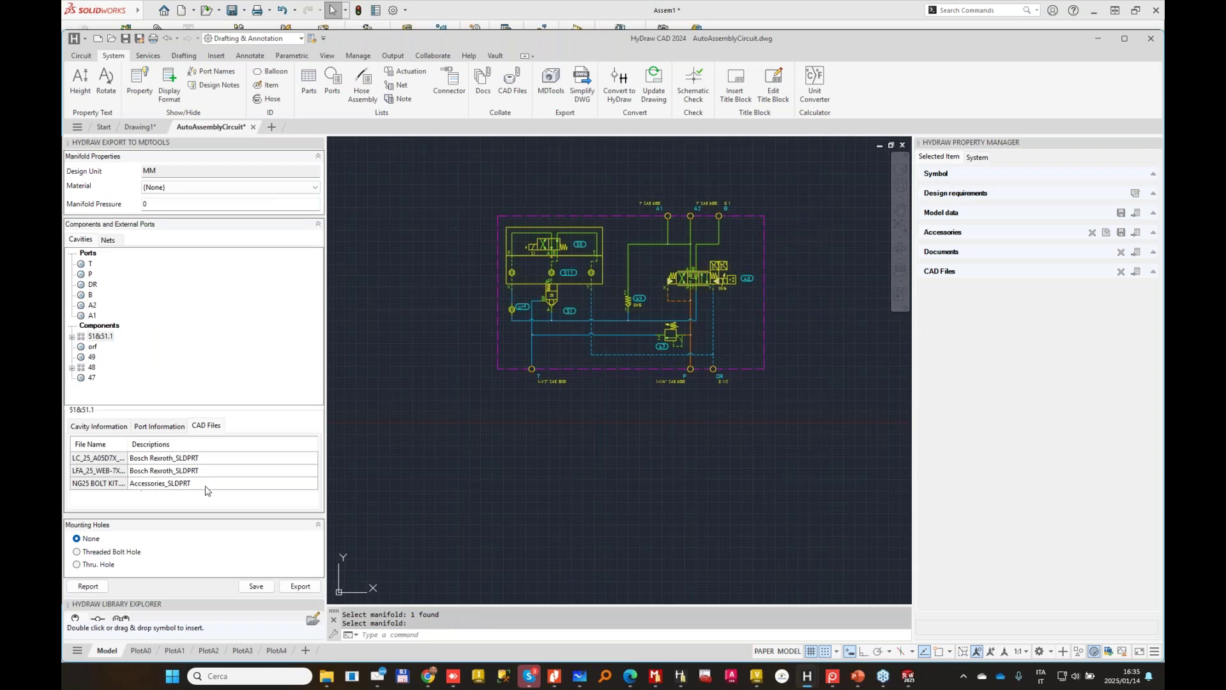
Export the manifold data to the January folder, overwriting the existing AutoAssemblyCircuit.xml.
{"action": "left_click", "coordinate": [302, 586]}
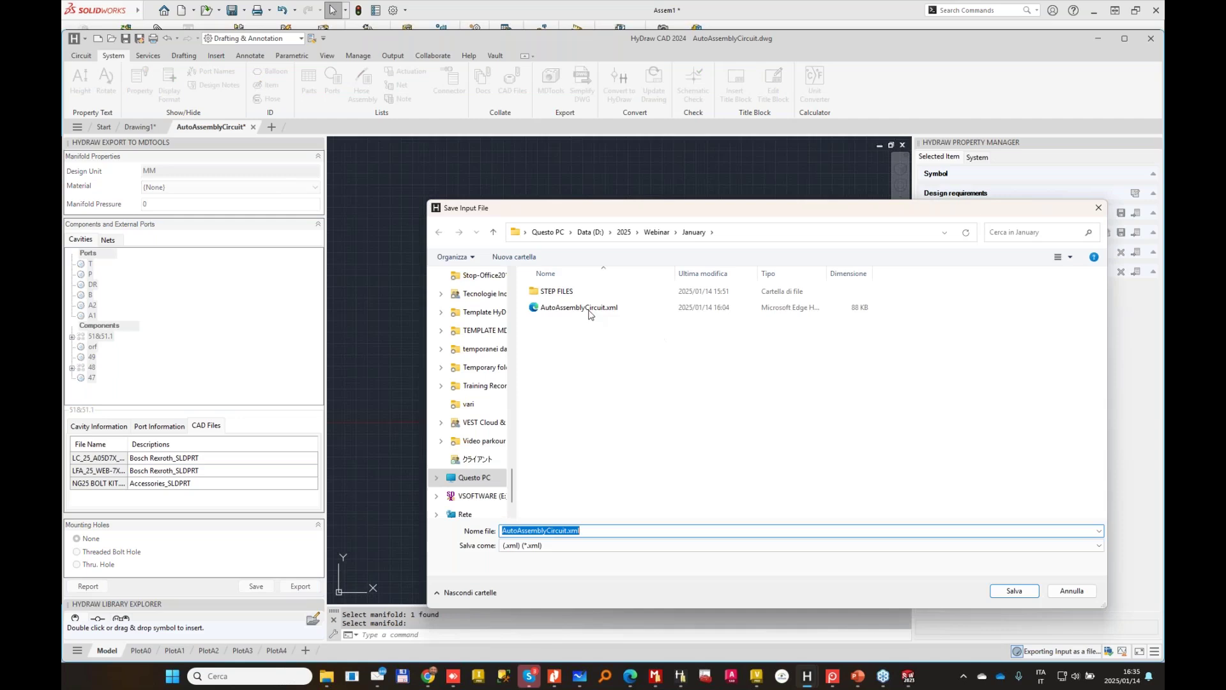
{"action": "double_click", "coordinate": [590, 308]}
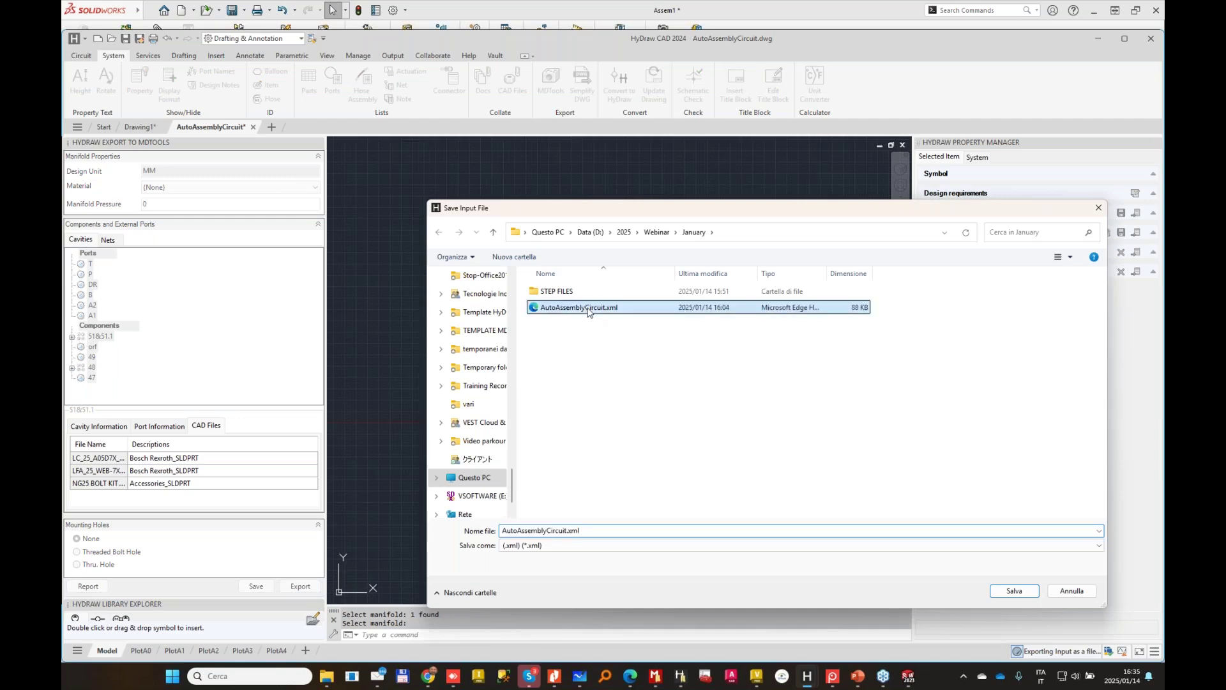
{"action": "left_click", "coordinate": [648, 332]}
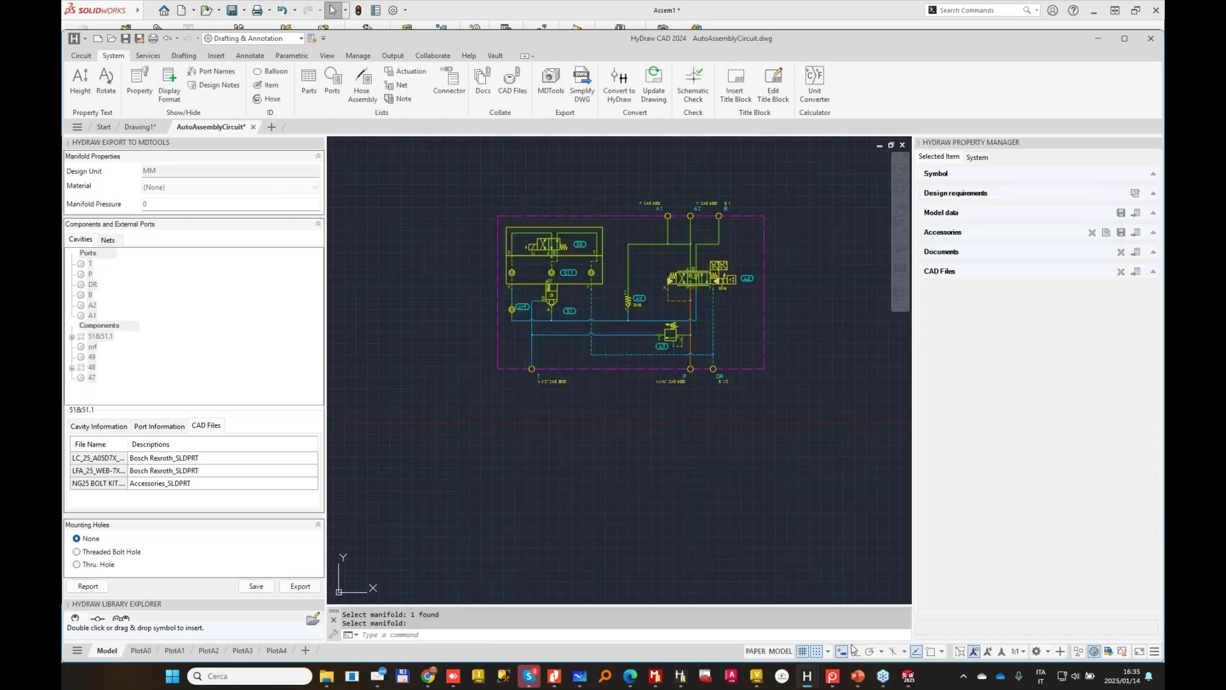
Switch to AutoAssemblySample.SLDPRT in SOLIDWORKS and load AutoAssemblyCircuit.xml as its HyDraw schematic file.
{"action": "left_click", "coordinate": [606, 614]}
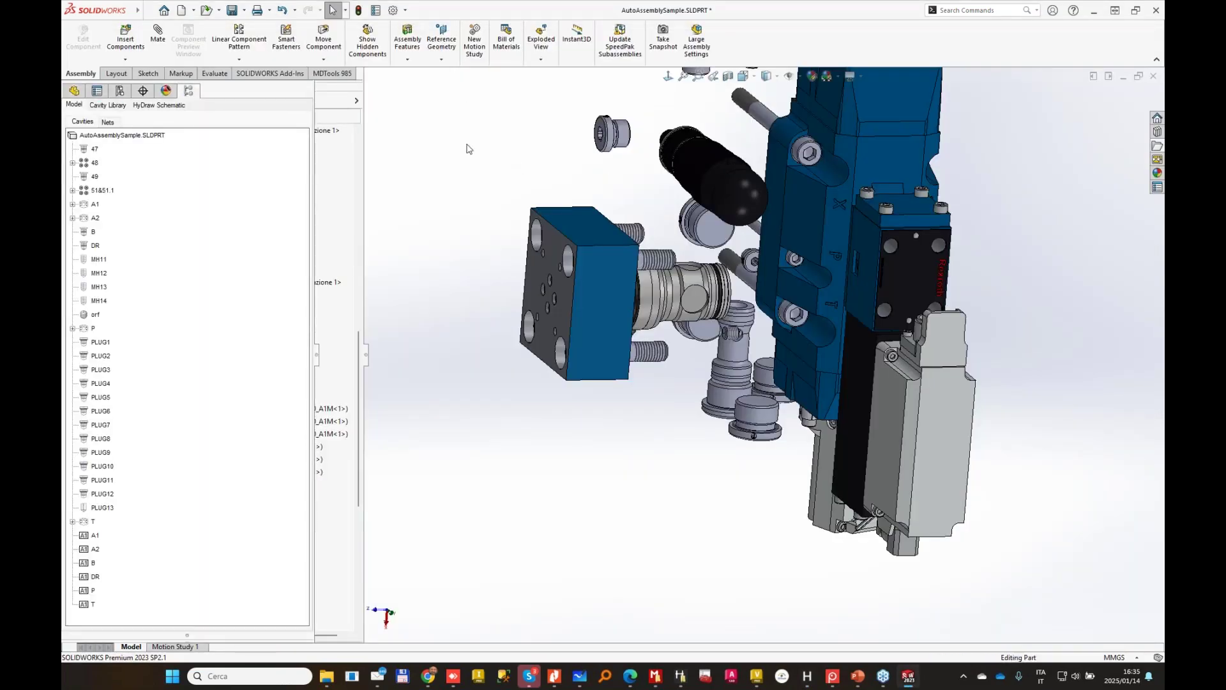
{"action": "left_click", "coordinate": [161, 105]}
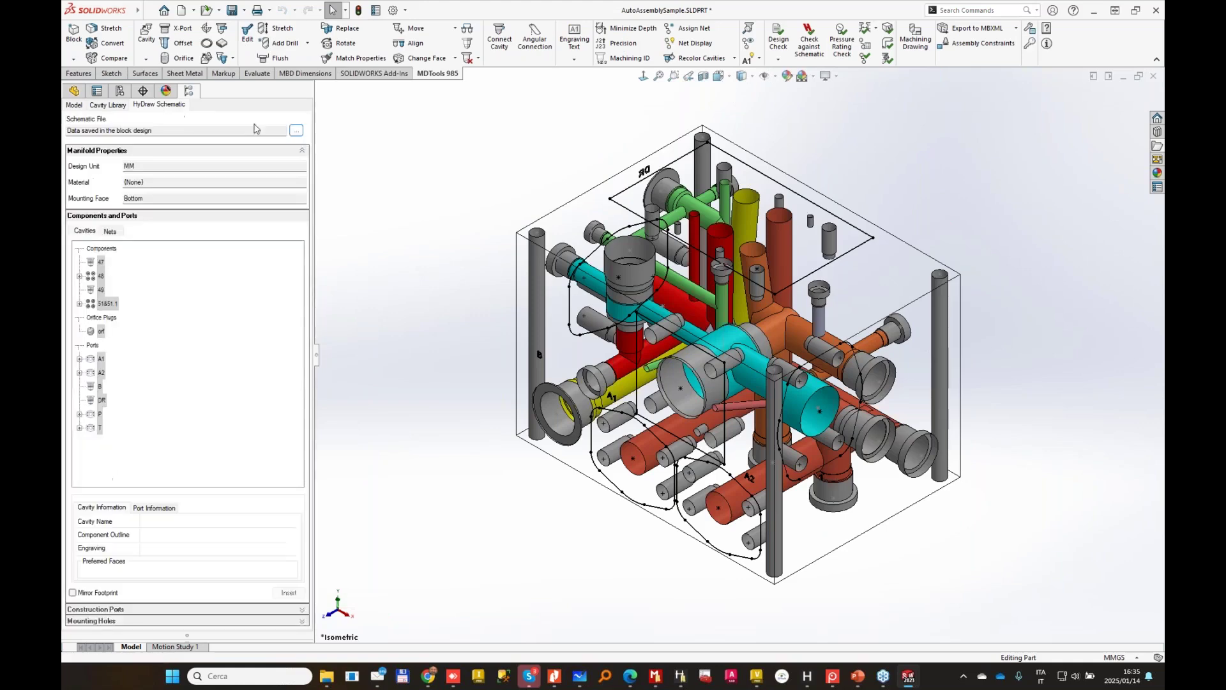
{"action": "left_click", "coordinate": [297, 131]}
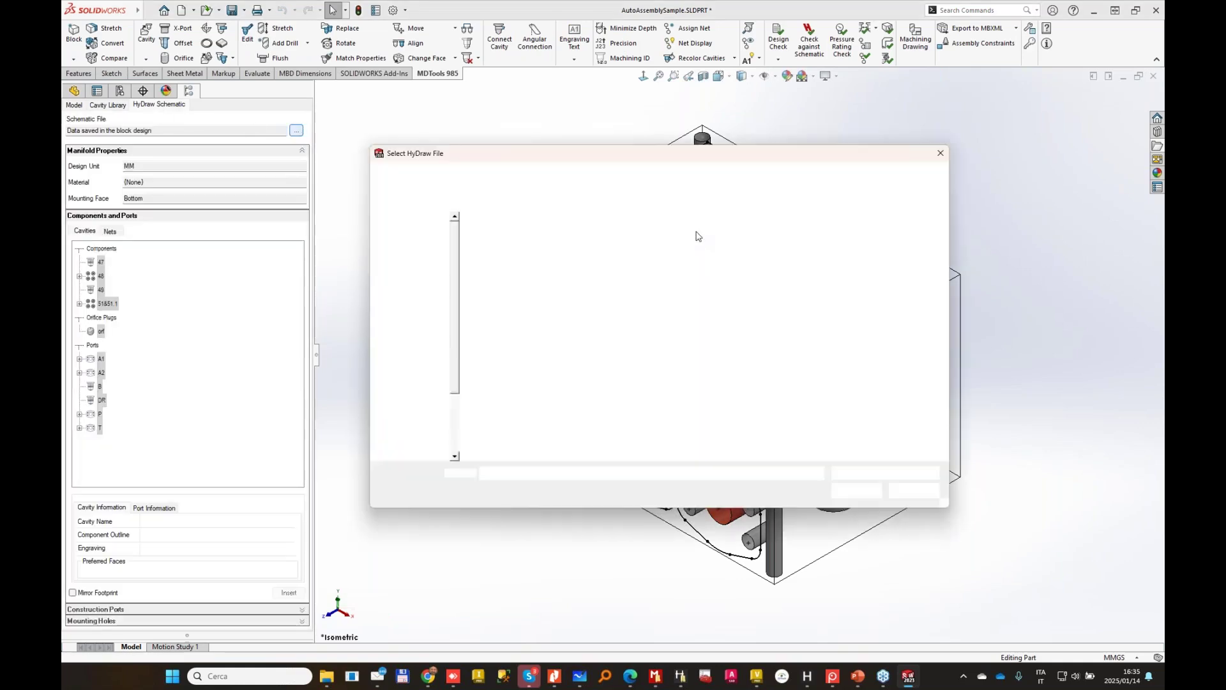
{"action": "double_click", "coordinate": [511, 251]}
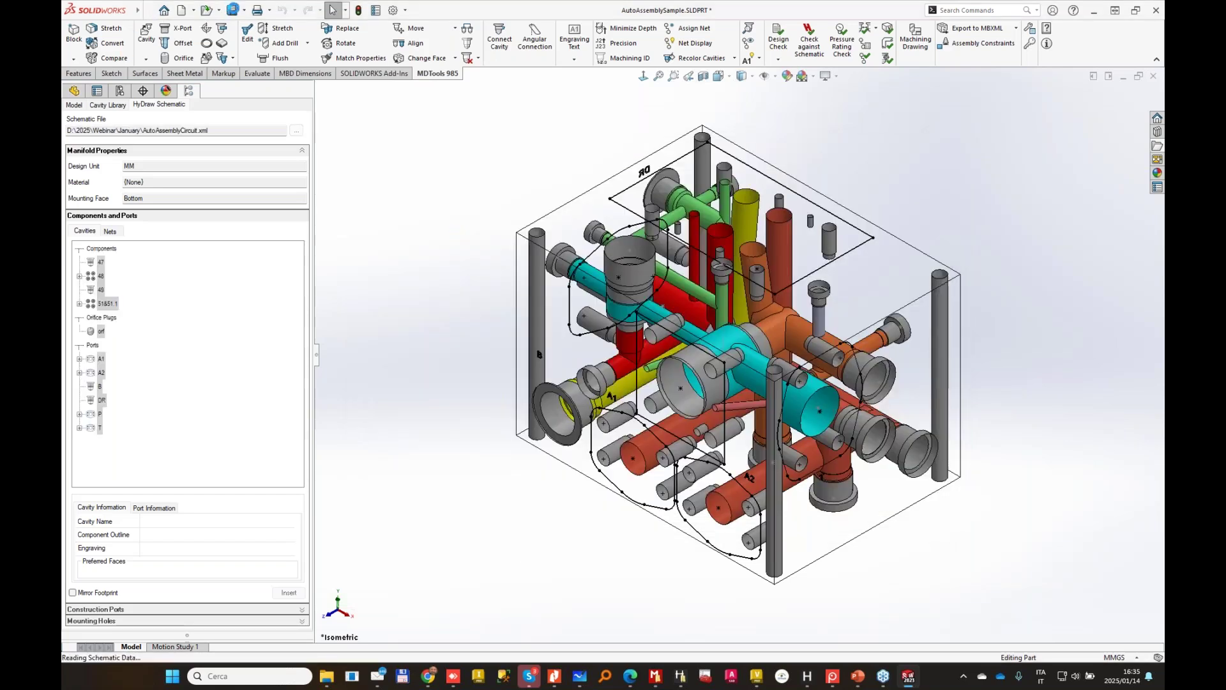
Assign the Rexroth library to cavity DBD10K of component 47 and accept the cavity selection.
{"action": "left_click", "coordinate": [532, 138]}
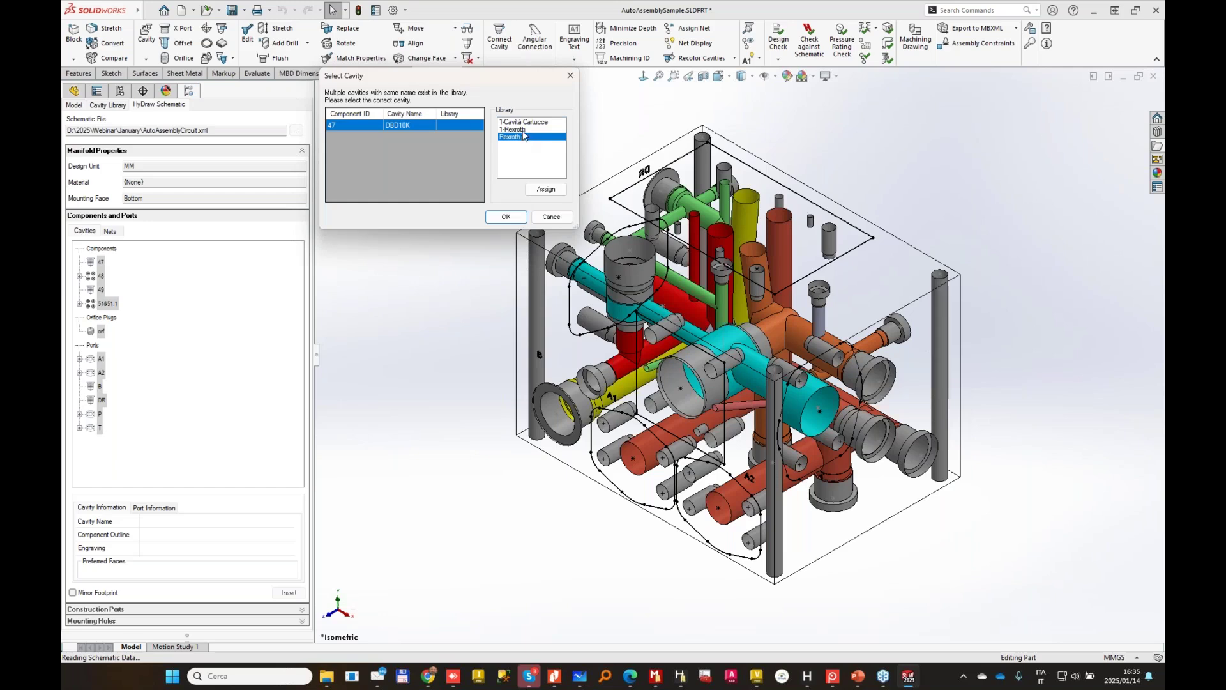
{"action": "left_click", "coordinate": [546, 192]}
{"action": "left_click", "coordinate": [506, 217]}
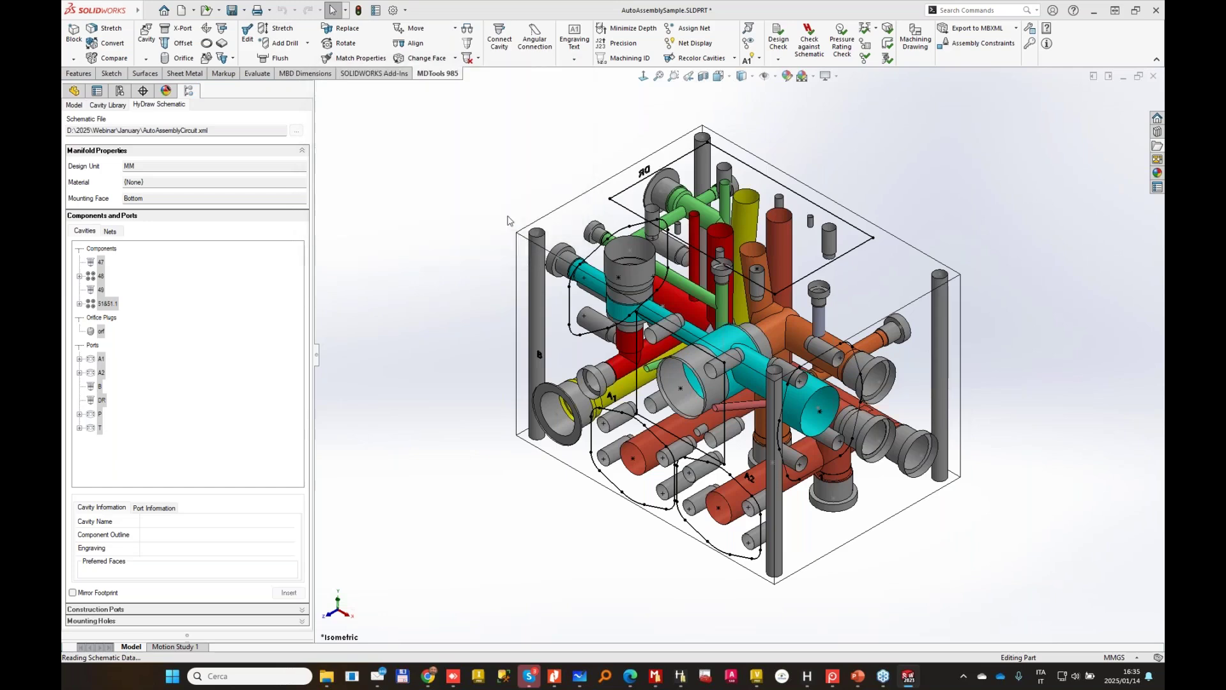
Return to Assem1 and show the hidden AutoAssemblySample manifold block.
{"action": "mouse_move", "coordinate": [99, 6]}
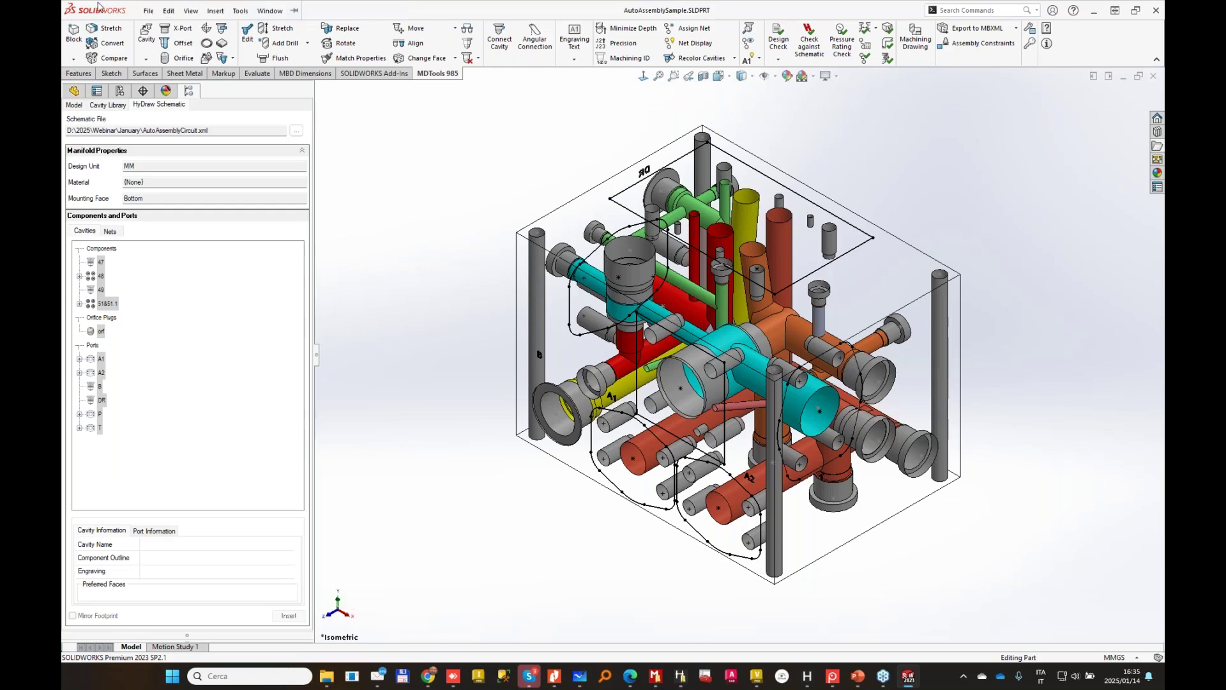
{"action": "left_click", "coordinate": [271, 13]}
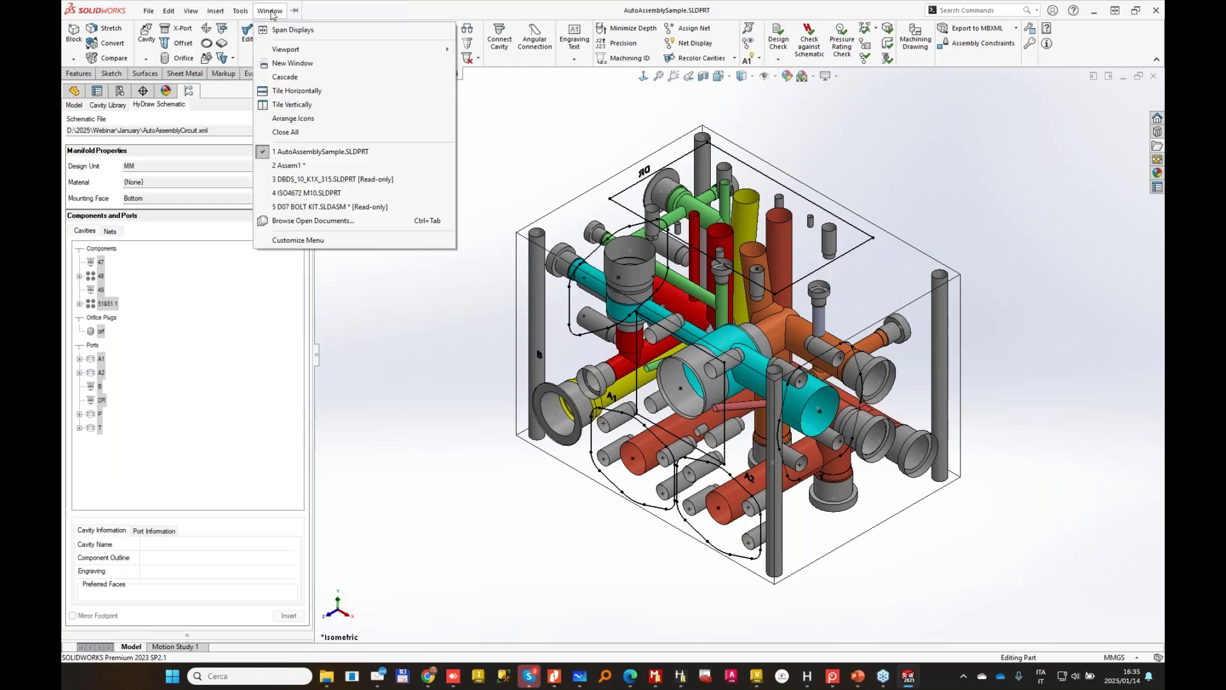
{"action": "left_click", "coordinate": [317, 167]}
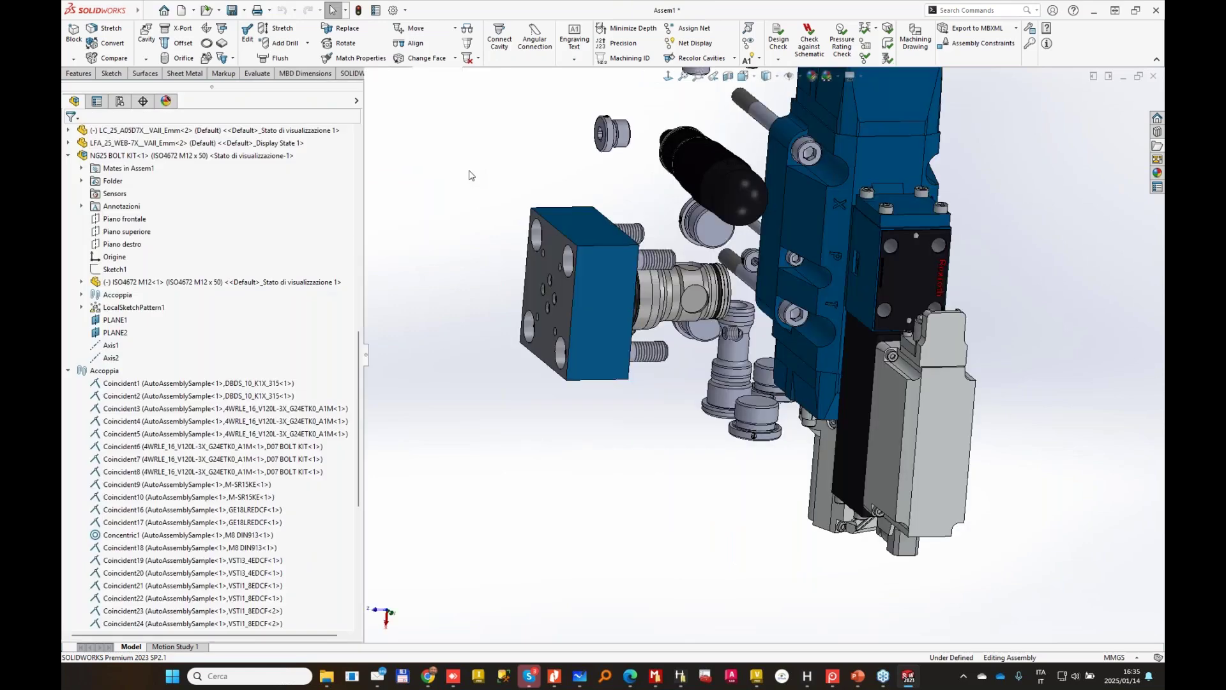
{"action": "left_click_drag", "start_coordinate": [358, 344], "coordinate": [358, 147]}
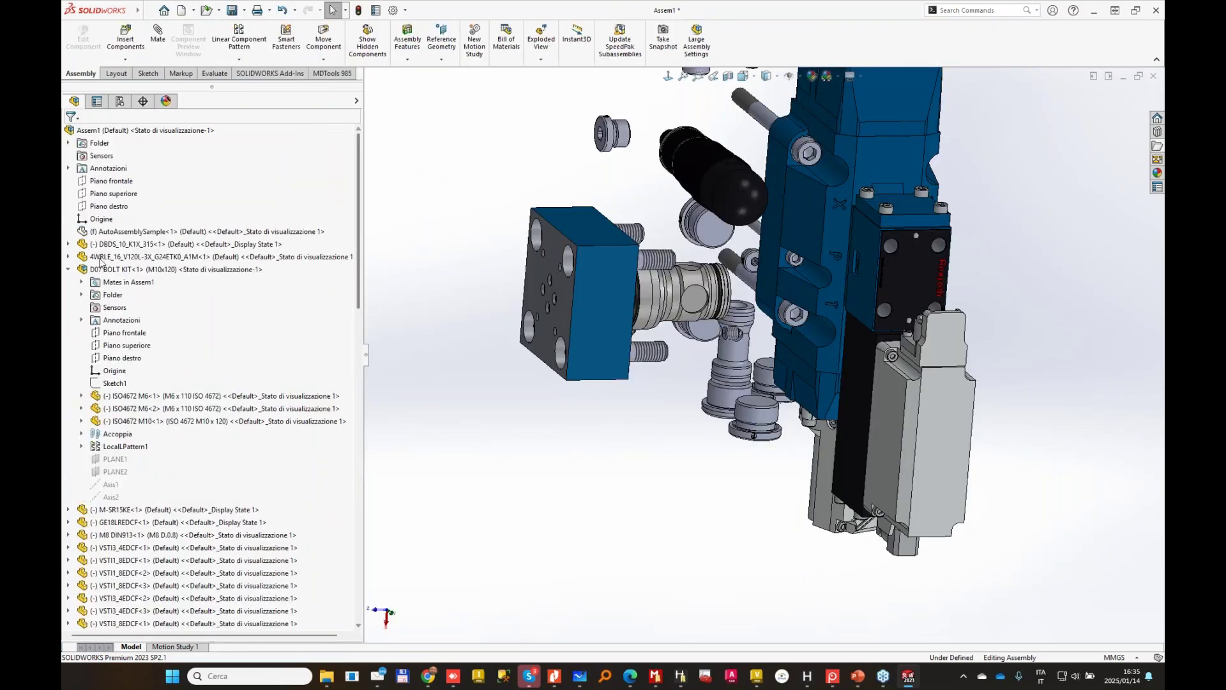
{"action": "left_click", "coordinate": [124, 232]}
{"action": "right_click", "coordinate": [124, 234]}
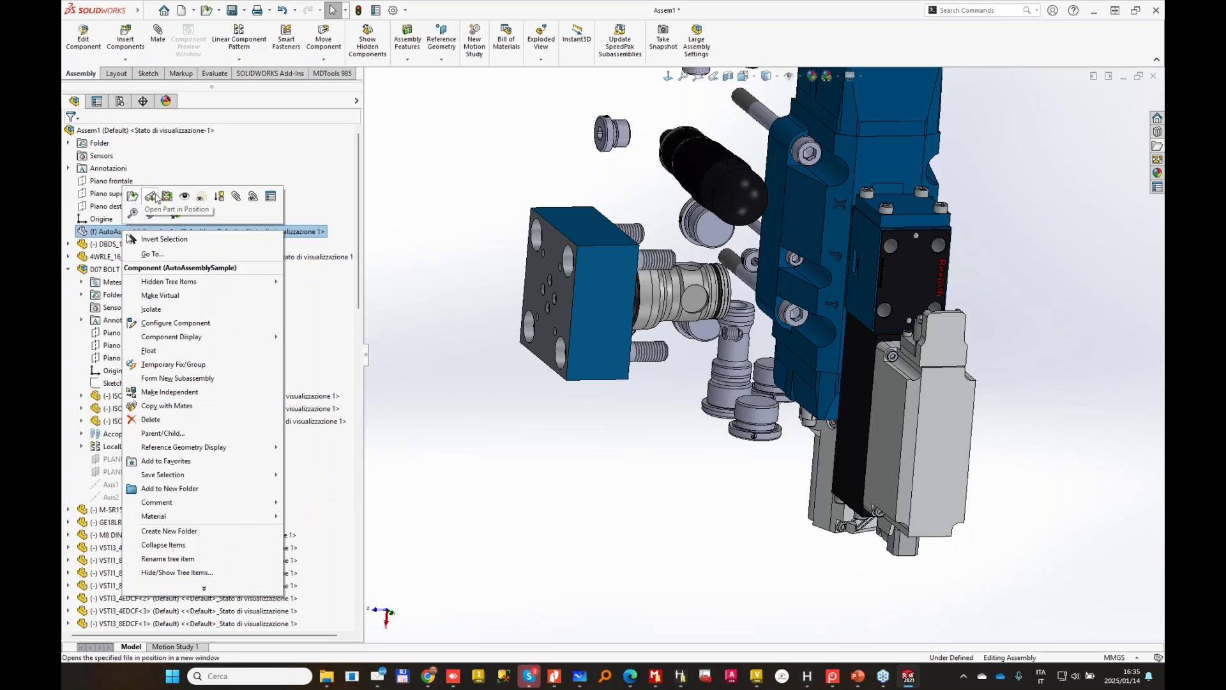
{"action": "left_click", "coordinate": [195, 198]}
Delete all assembly components from DBDS_10_K1X_315 through NG25 BOLT KIT, keeping only the AutoAssemblySample block.
{"action": "left_click", "coordinate": [122, 245]}
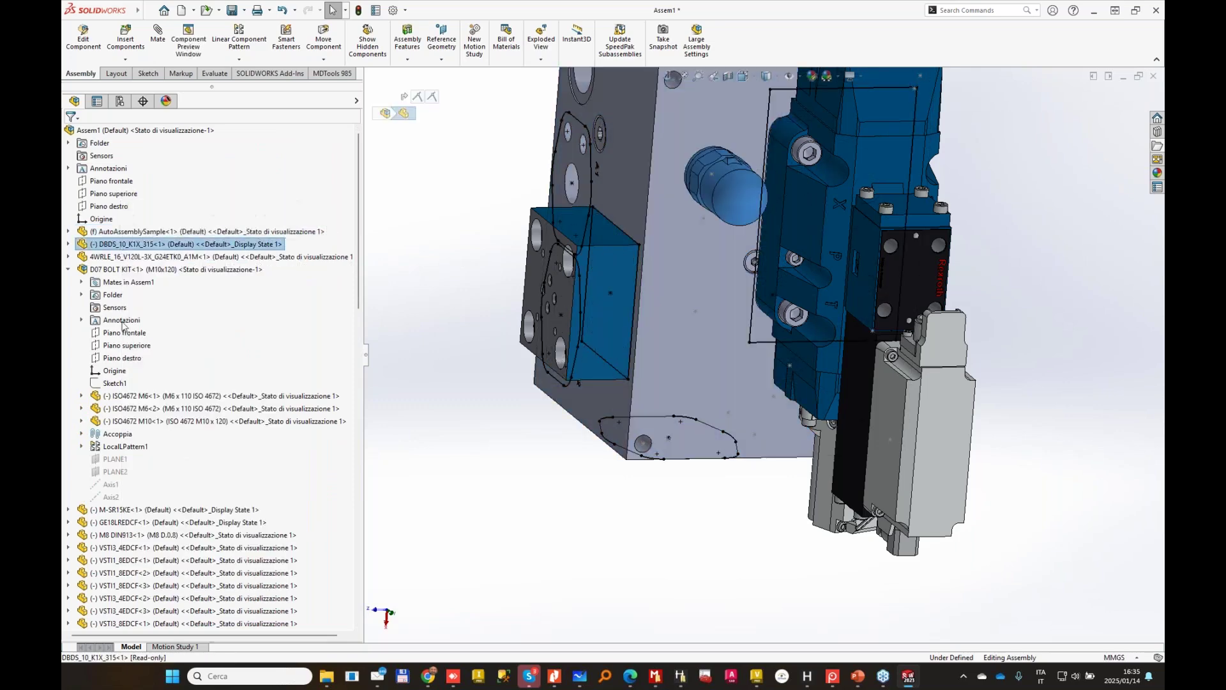
{"action": "scroll", "coordinate": [156, 472], "scroll_direction": "down", "scroll_amount": 9}
{"action": "scroll", "coordinate": [156, 479], "scroll_direction": "down", "scroll_amount": 7}
{"action": "scroll", "coordinate": [128, 409], "scroll_direction": "up", "scroll_amount": 4}
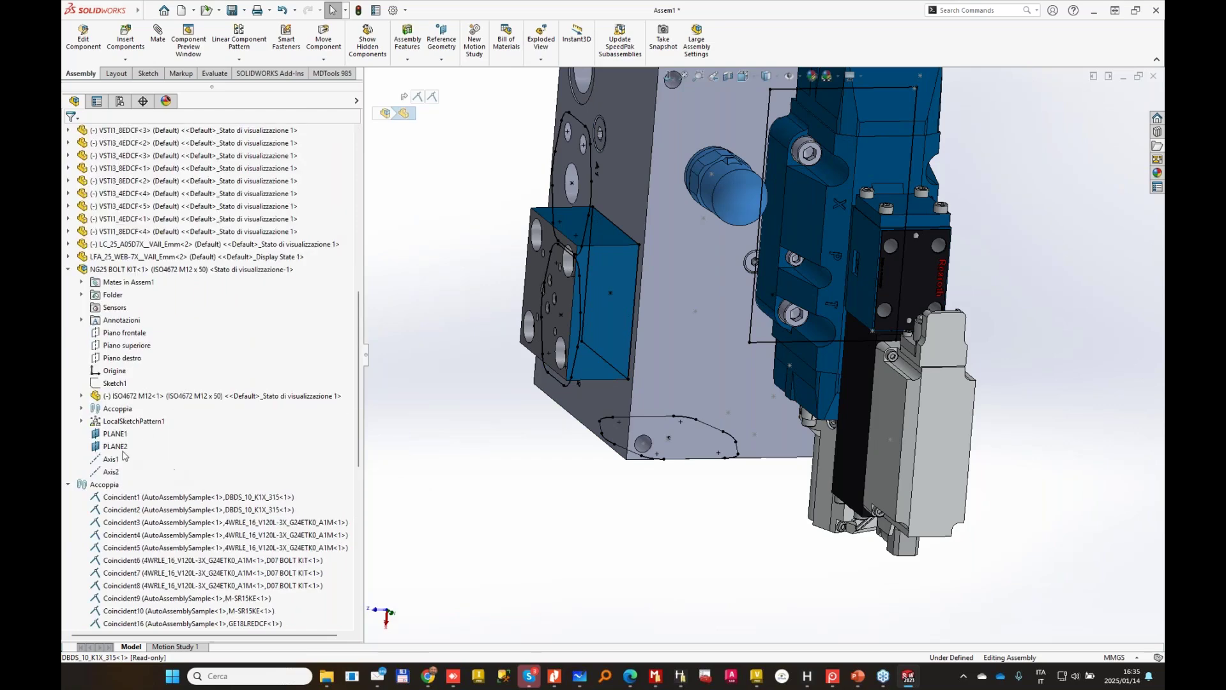
{"action": "left_click", "coordinate": [147, 395], "text": "shift"}
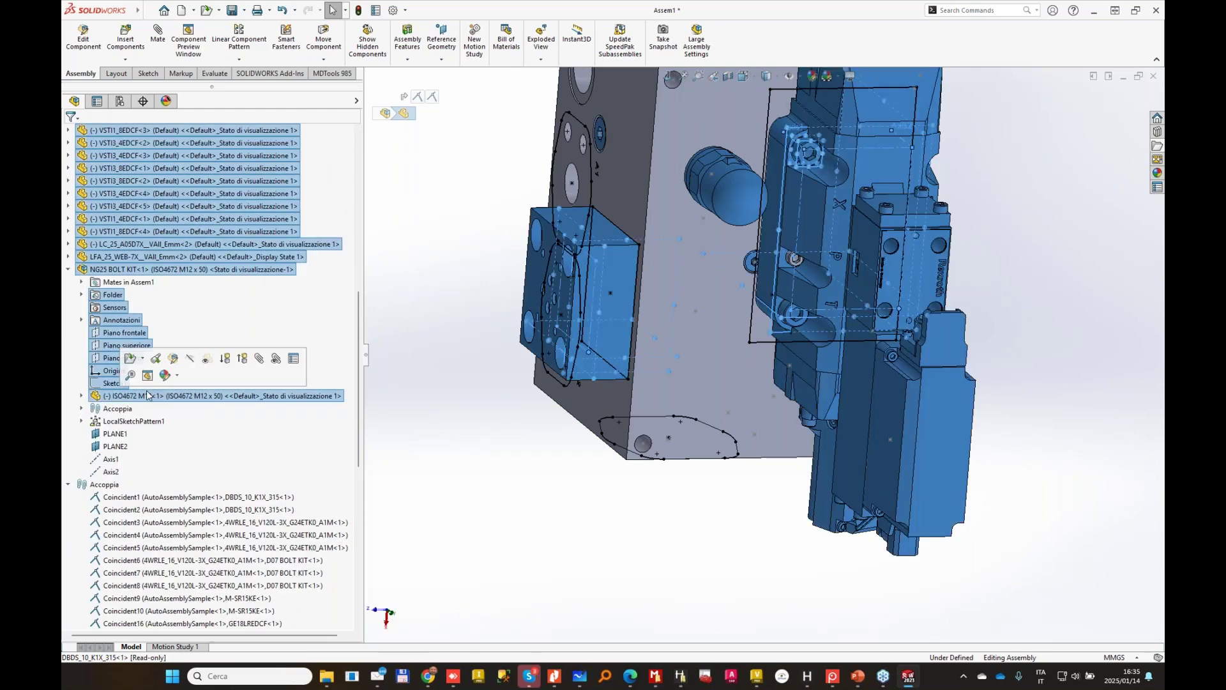
{"action": "key", "text": "Delete"}
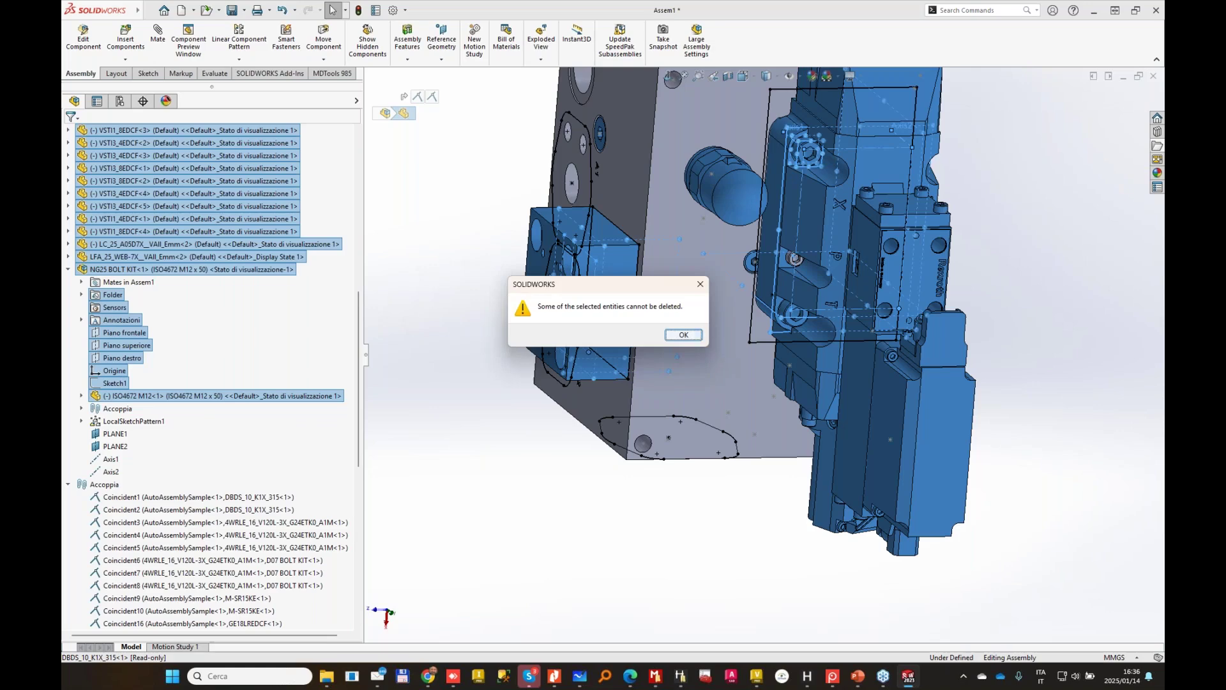
{"action": "key", "text": "Return"}
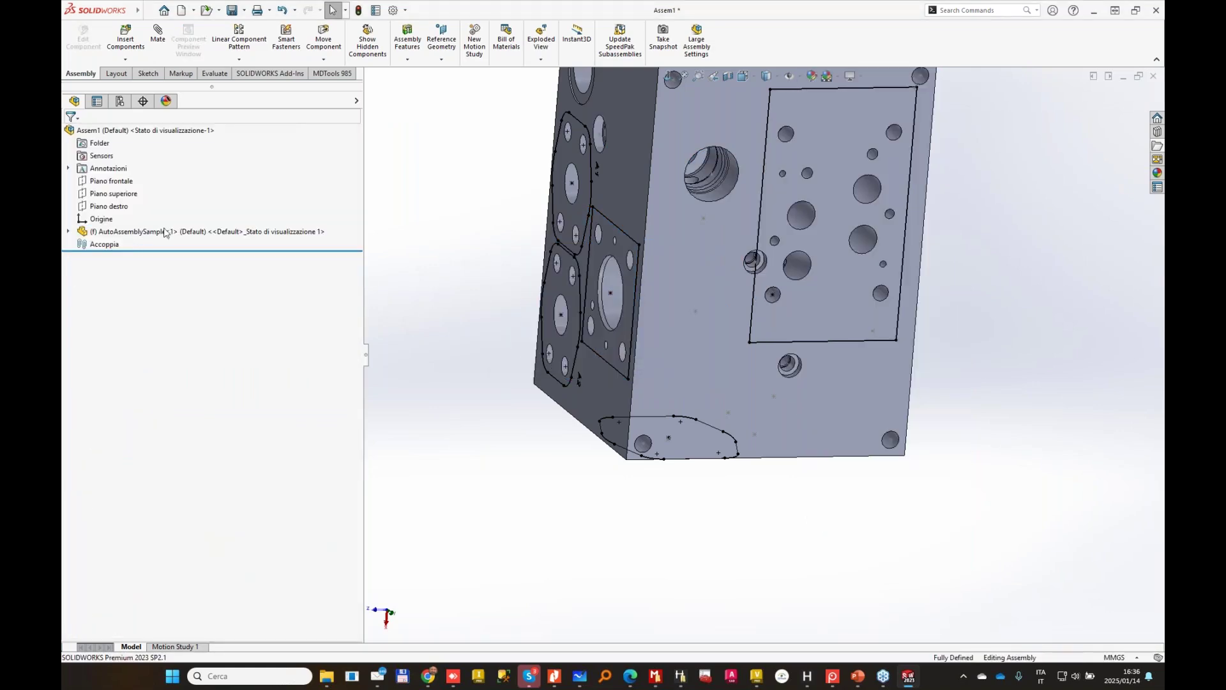
Run MDTools Auto Assemble on the manifold block with all listed CAD models, including NG25 BOLT KIT.SLDASM for 51&51.1.
{"action": "key", "text": "ctrl+7"}
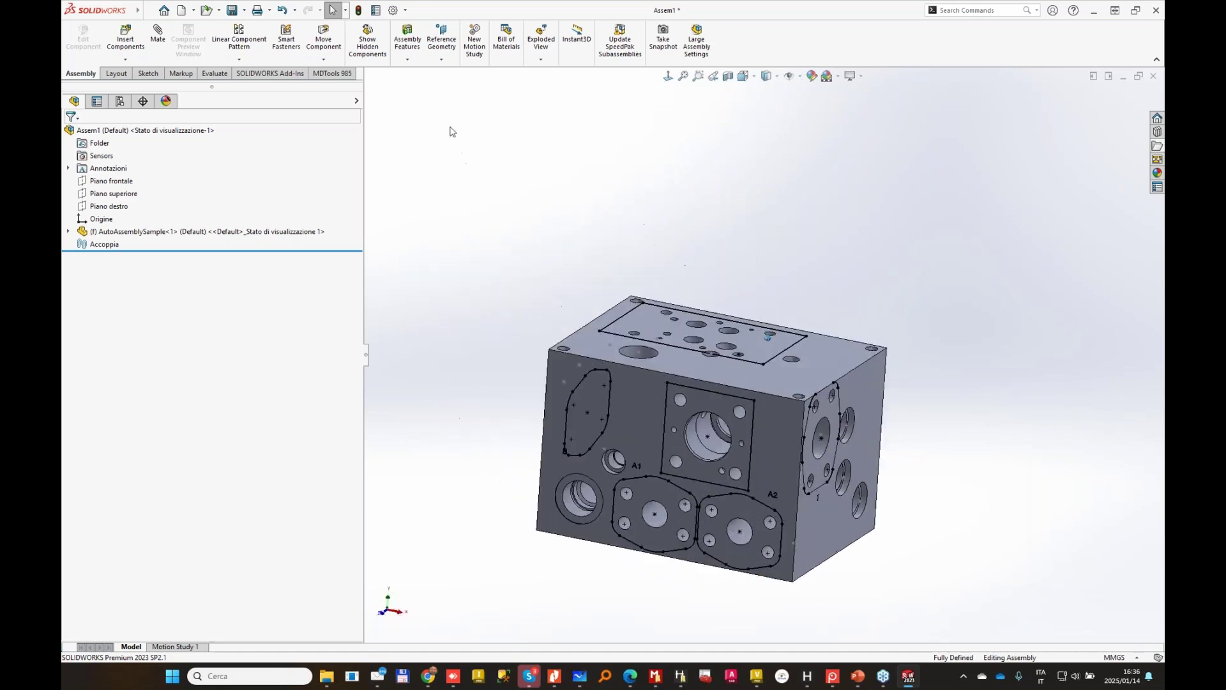
{"action": "left_click", "coordinate": [351, 74]}
{"action": "left_click", "coordinate": [116, 37]}
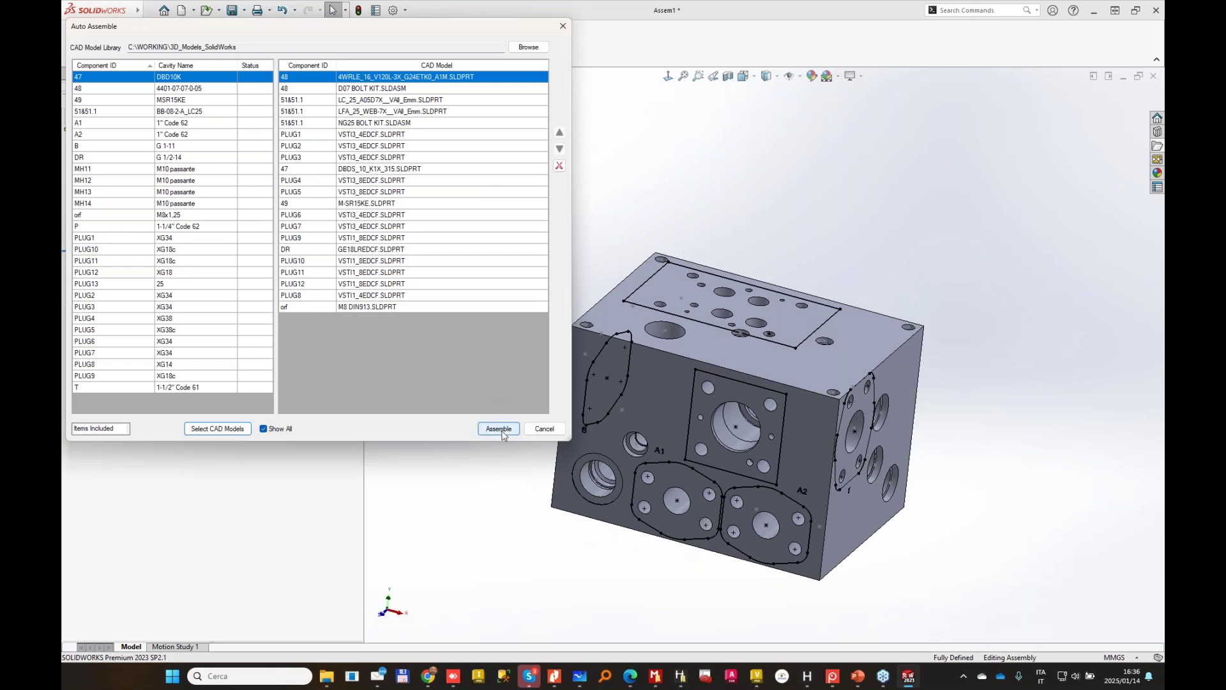
{"action": "left_click", "coordinate": [501, 430]}
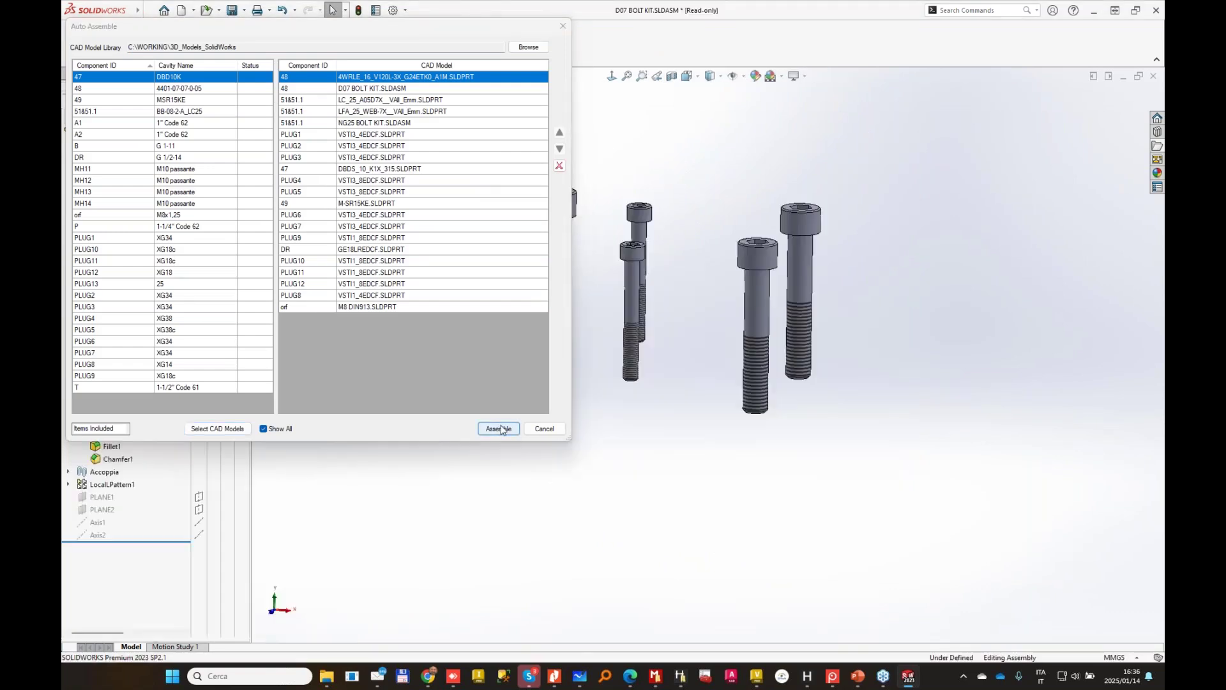
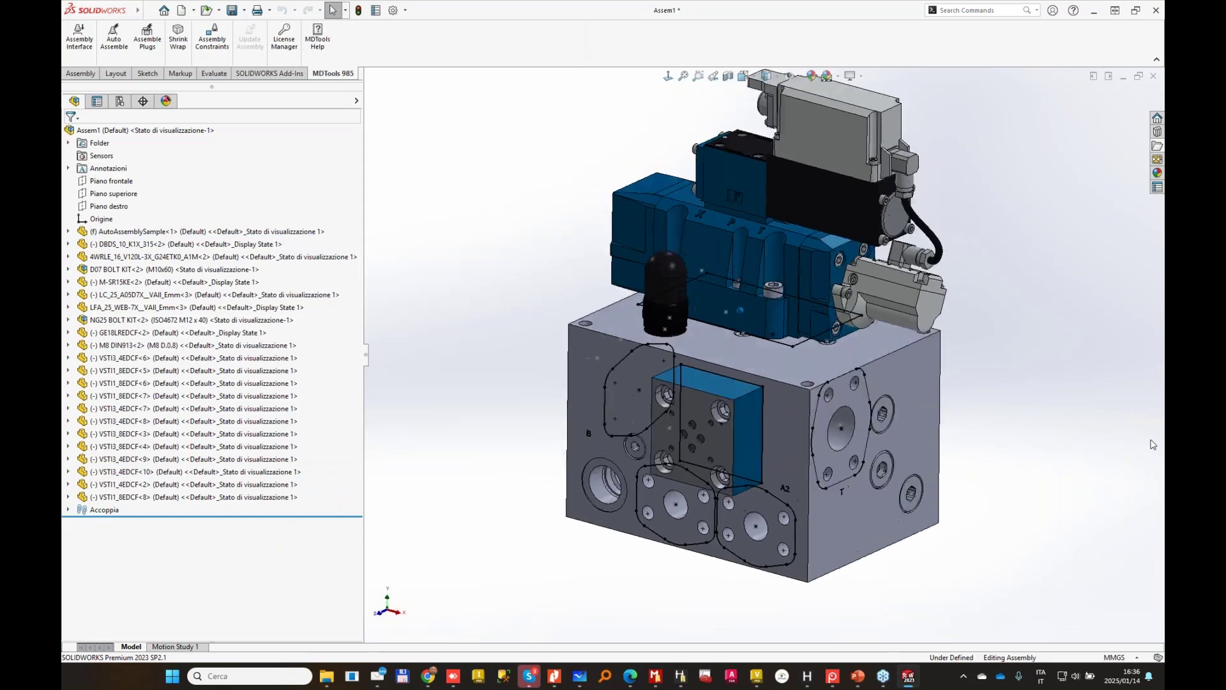
Examine the cover and its bolts on the front face of the reassembled manifold from several angles.
{"action": "scroll", "coordinate": [735, 415], "scroll_direction": "down", "scroll_amount": 5}
{"action": "scroll", "coordinate": [735, 415], "scroll_direction": "up", "scroll_amount": 3}
{"action": "scroll", "coordinate": [703, 351], "scroll_direction": "down", "scroll_amount": 4}
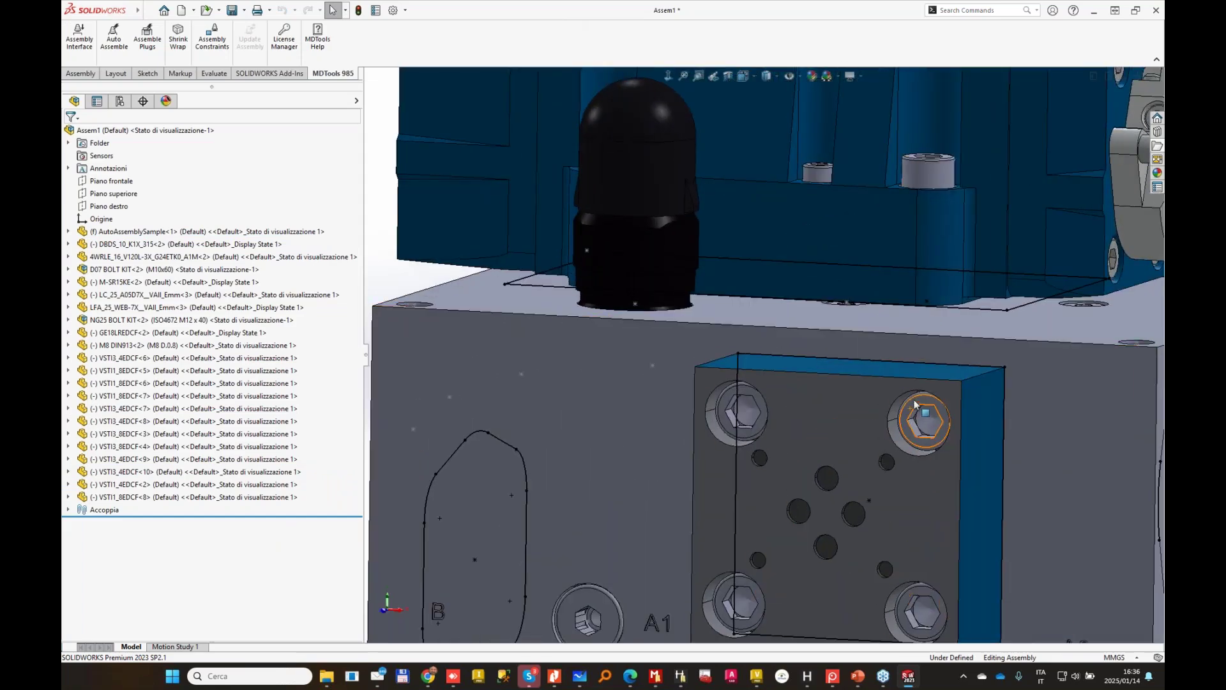
{"action": "mouse_move", "coordinate": [862, 415]}
{"action": "middle_mouse_down"}
{"action": "mouse_move", "coordinate": [940, 338]}
{"action": "mouse_move", "coordinate": [864, 291]}
{"action": "middle_mouse_up"}
{"action": "scroll", "coordinate": [864, 291], "scroll_direction": "up", "scroll_amount": 4}
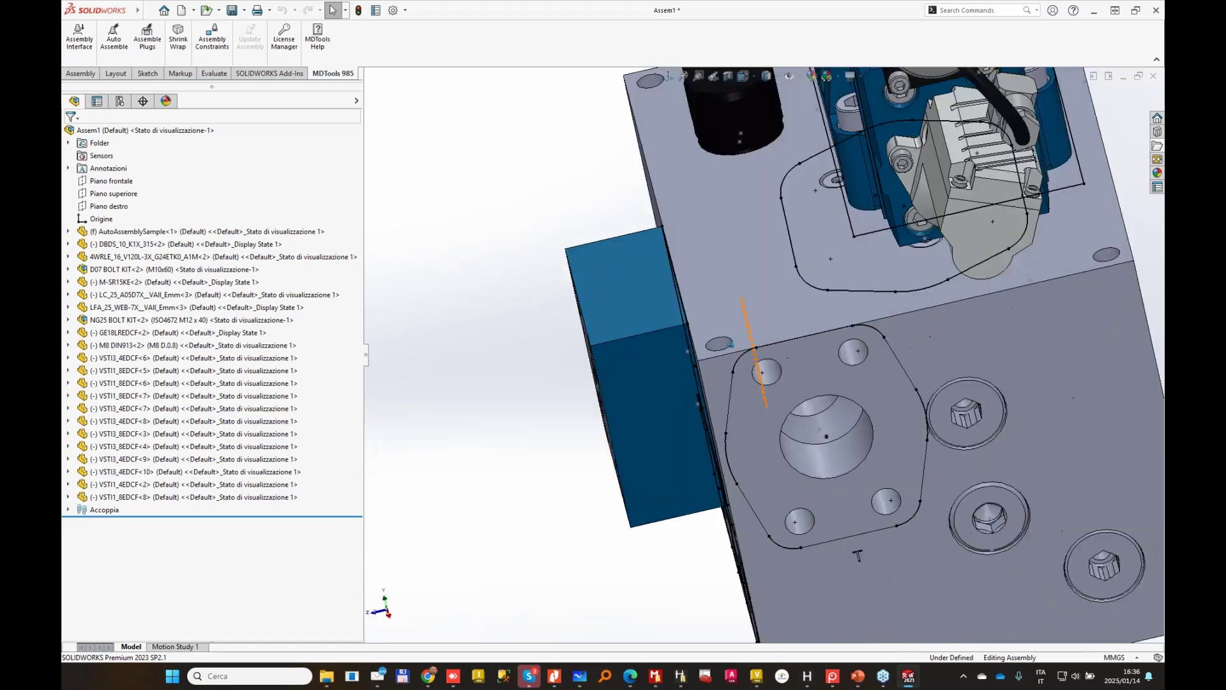
{"action": "mouse_move", "coordinate": [766, 319]}
{"action": "middle_mouse_down"}
{"action": "mouse_move", "coordinate": [814, 289]}
{"action": "mouse_move", "coordinate": [991, 275]}
{"action": "mouse_move", "coordinate": [849, 317]}
{"action": "mouse_move", "coordinate": [806, 291]}
{"action": "mouse_move", "coordinate": [783, 380]}
{"action": "mouse_move", "coordinate": [773, 340]}
{"action": "middle_mouse_up"}
{"action": "scroll", "coordinate": [894, 284], "scroll_direction": "up", "scroll_amount": 1}
{"action": "scroll", "coordinate": [926, 281], "scroll_direction": "down", "scroll_amount": 2}
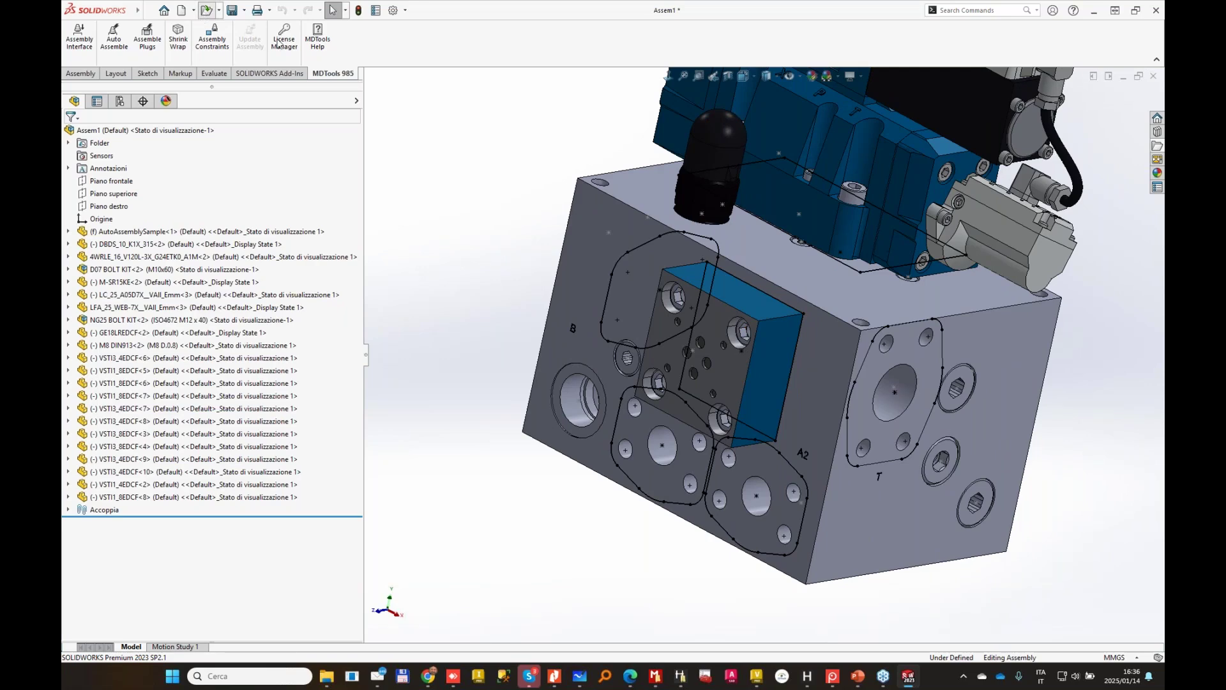
Open LC_32_A40E7X__VAll_Emm.SLDPRT and LFA 32 D-7X.SLDPRT together from the 2025 Webinar January folder.
{"action": "key", "text": "ctrl+o"}
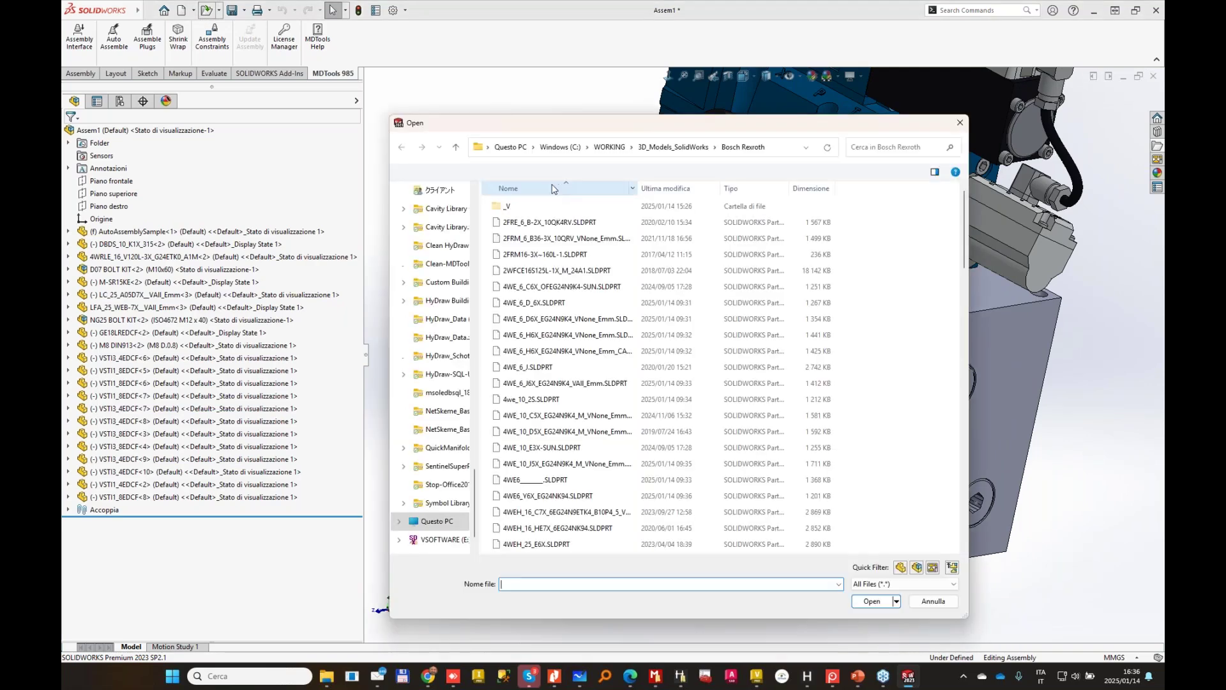
{"action": "scroll", "coordinate": [475, 485], "scroll_direction": "up", "scroll_amount": 20}
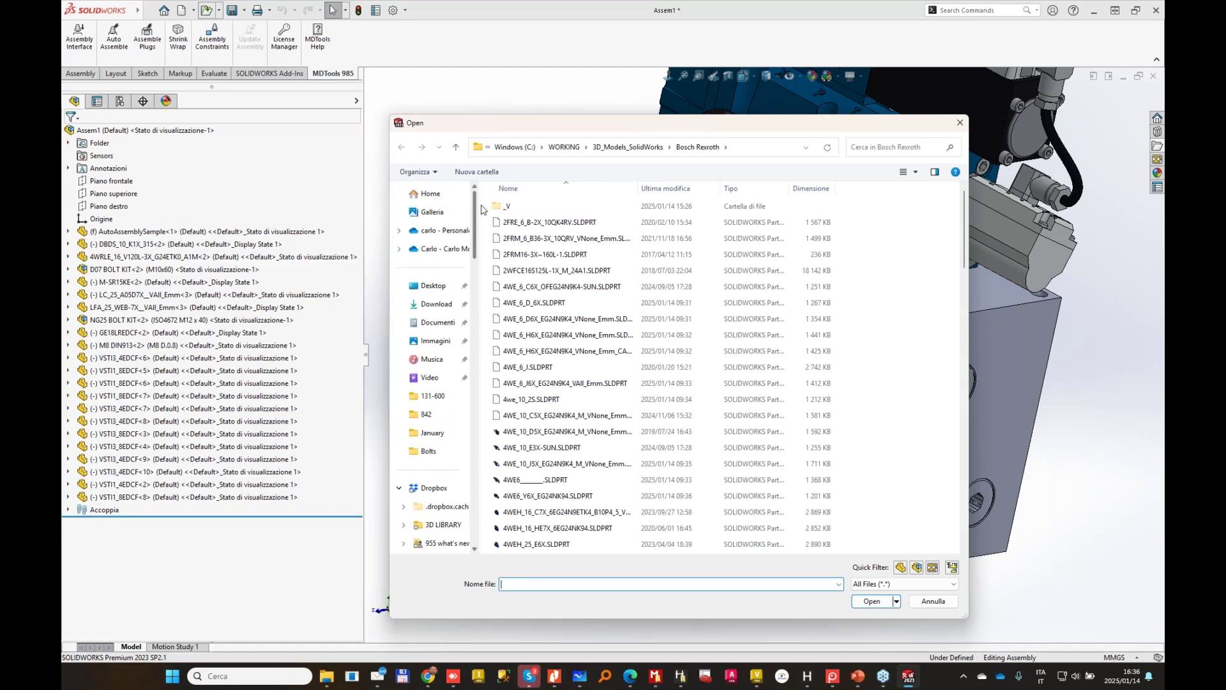
{"action": "left_click", "coordinate": [432, 433]}
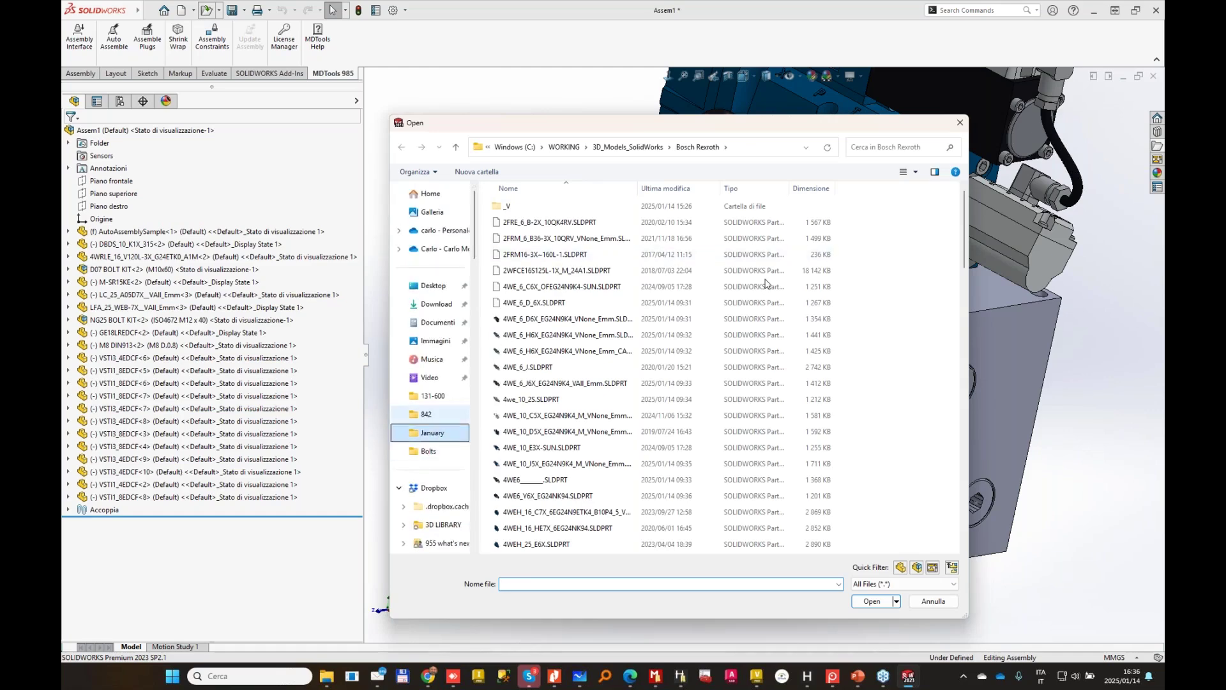
{"action": "left_click", "coordinate": [543, 351]}
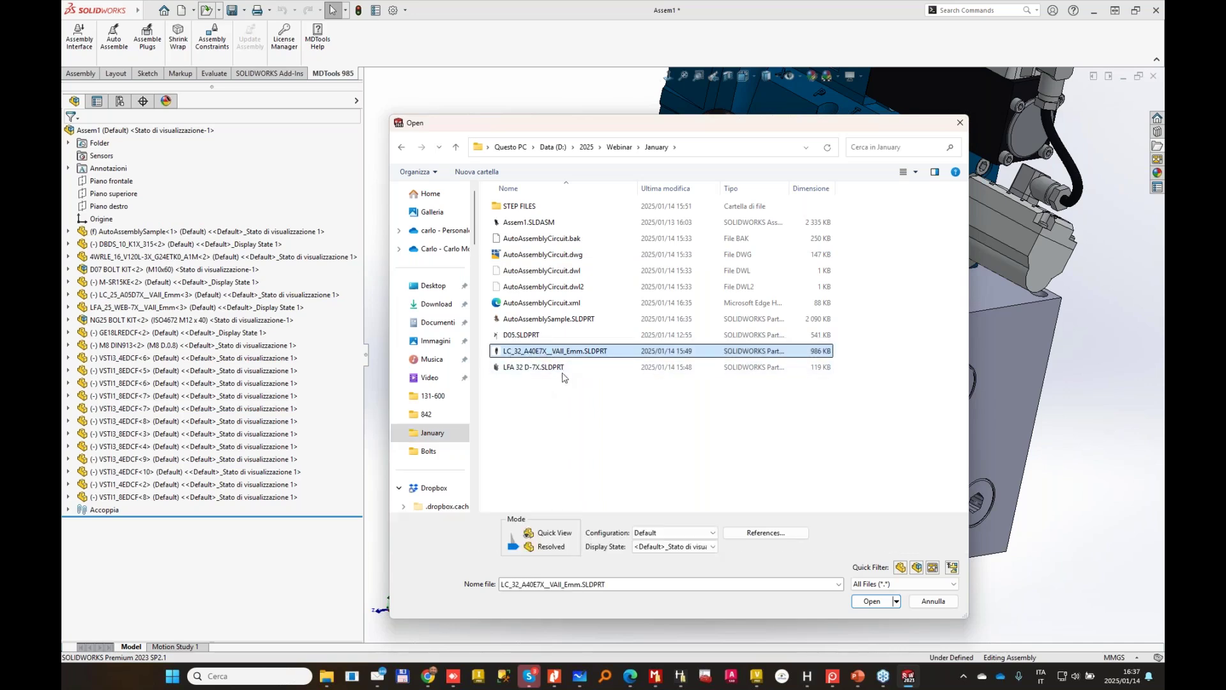
{"action": "left_click", "coordinate": [543, 367], "text": "ctrl"}
{"action": "left_click", "coordinate": [872, 602]}
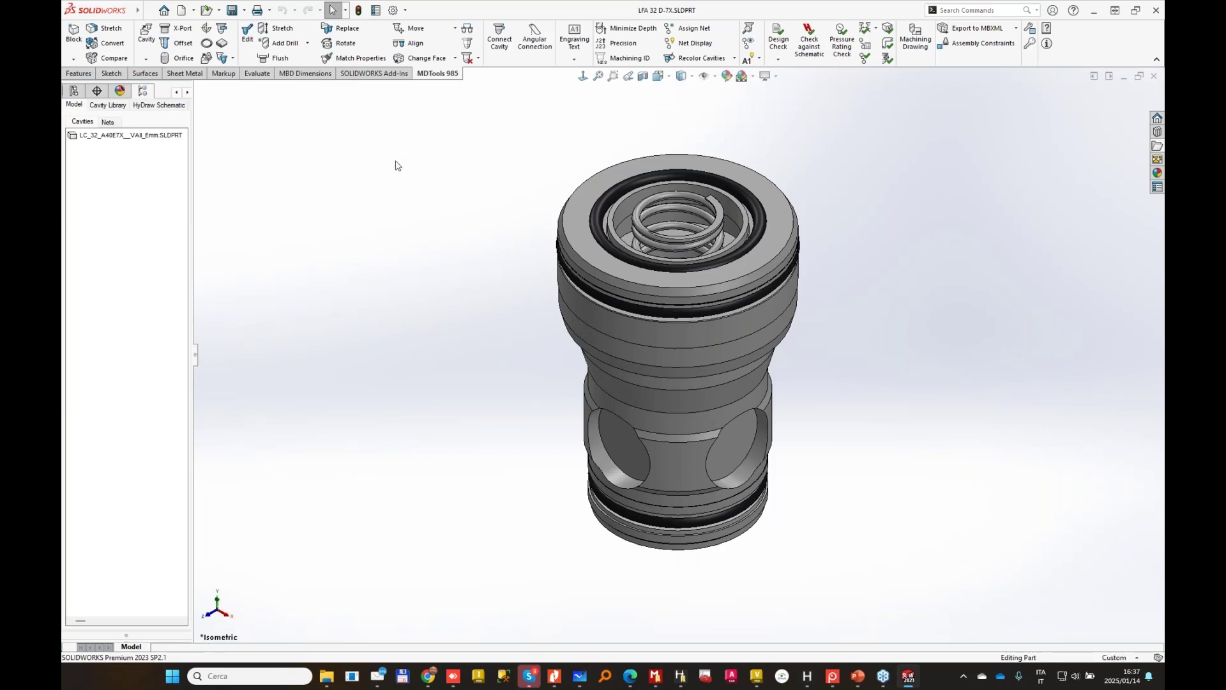
Bring the LFA 32 D-7X part into view and examine the bolts and locating pin on its mounting face.
{"action": "left_click", "coordinate": [1139, 75]}
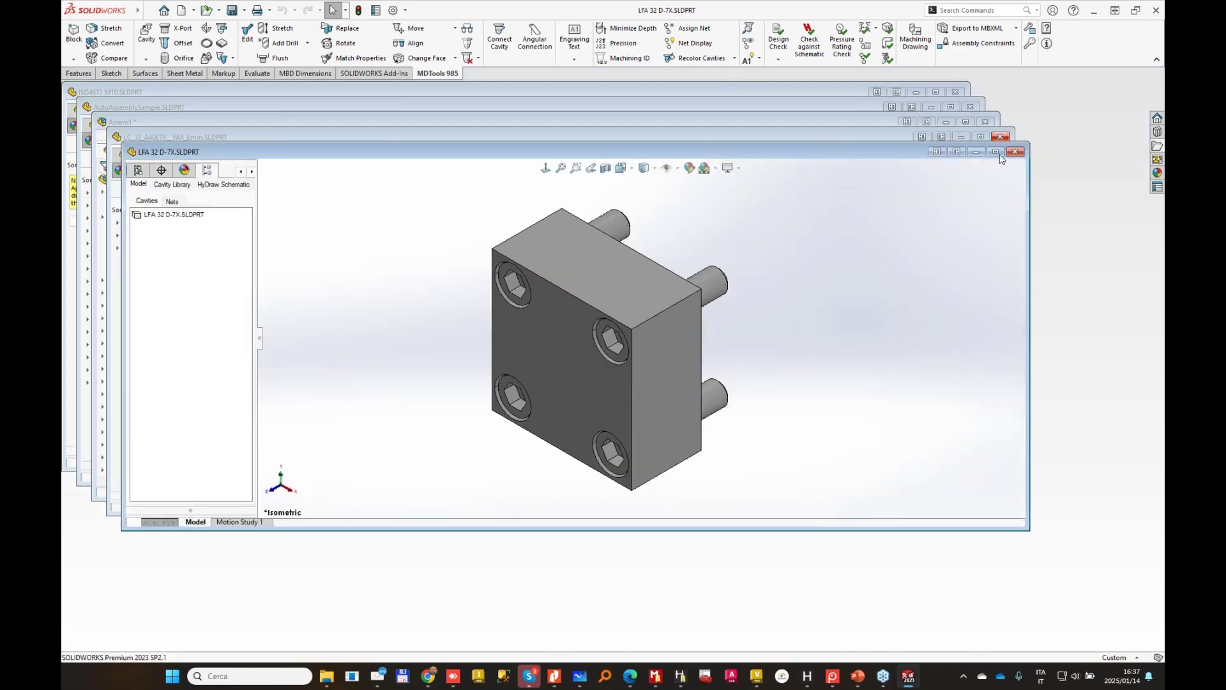
{"action": "left_click", "coordinate": [997, 153]}
{"action": "middle_click_drag", "start_coordinate": [743, 258], "coordinate": [707, 247]}
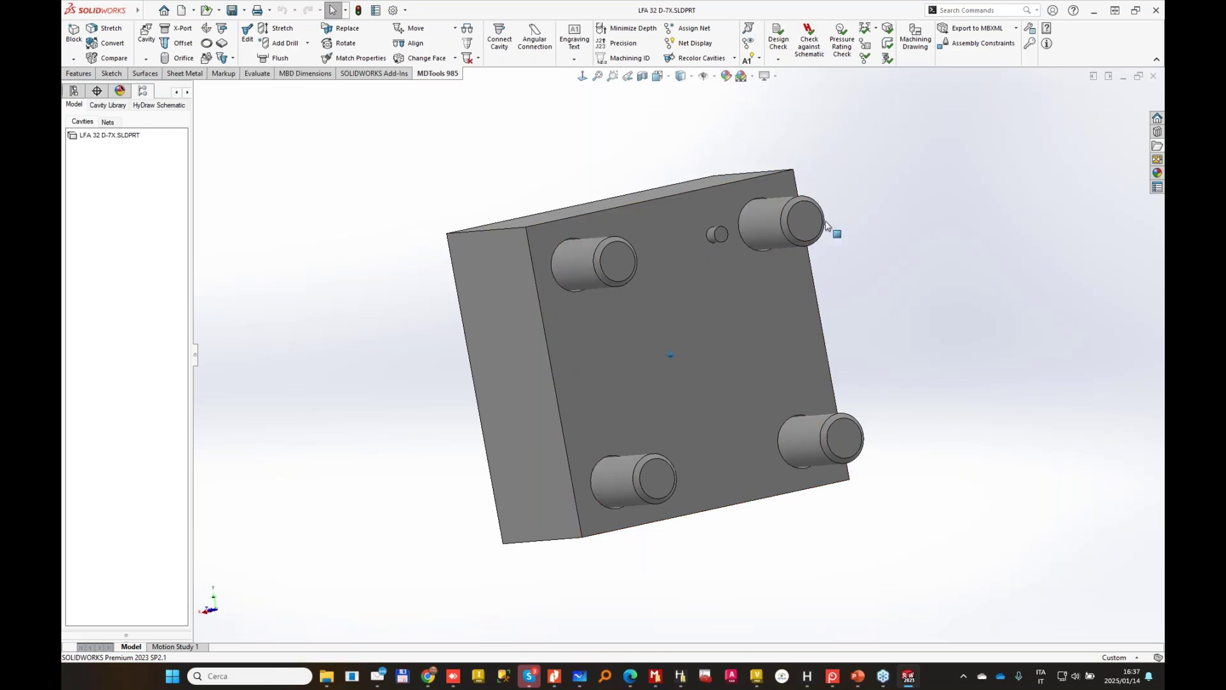
{"action": "middle_click_drag", "start_coordinate": [828, 224], "coordinate": [665, 285]}
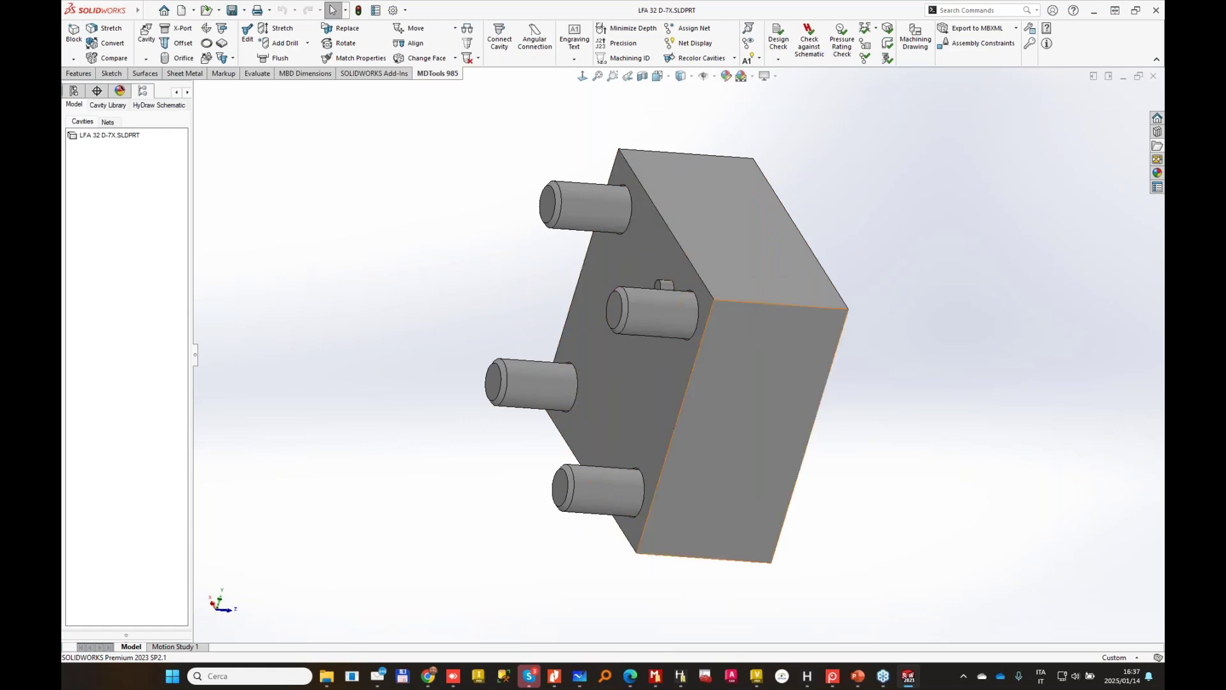
Check bolt holes BH1 and BH2 of the BC-09-2-A_LC32 footprint in MDTools Library Manager, then return to SOLIDWORKS.
{"action": "left_click", "coordinate": [656, 678]}
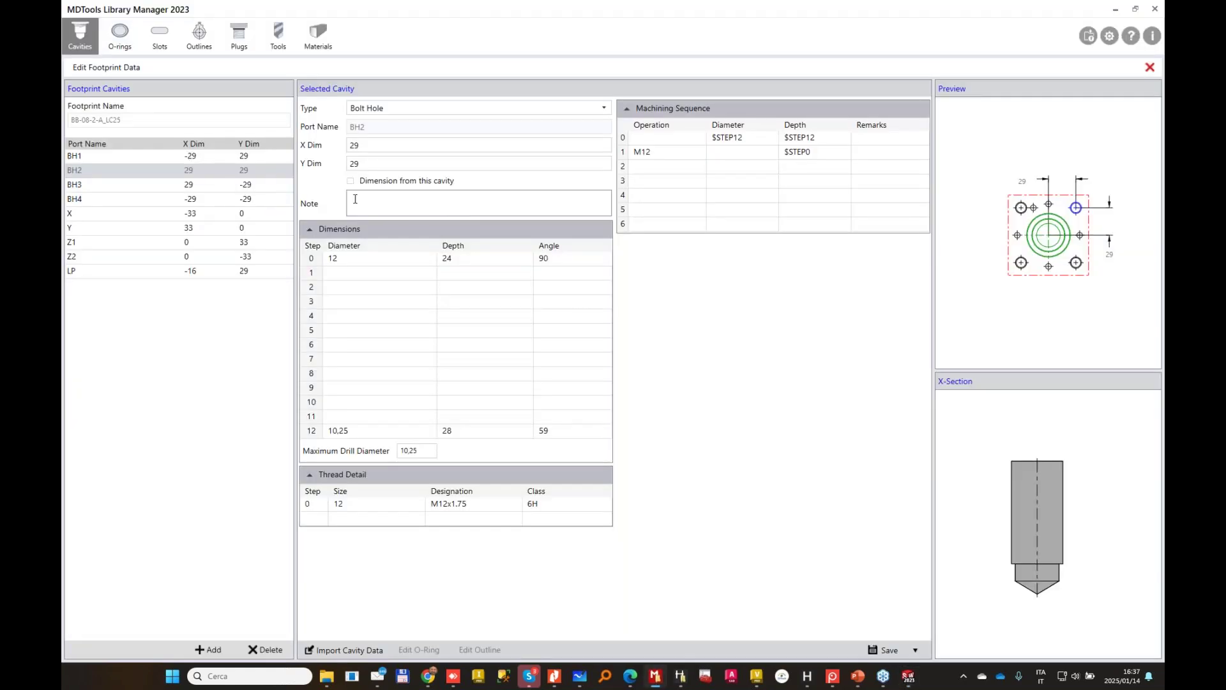
{"action": "left_click", "coordinate": [1149, 68]}
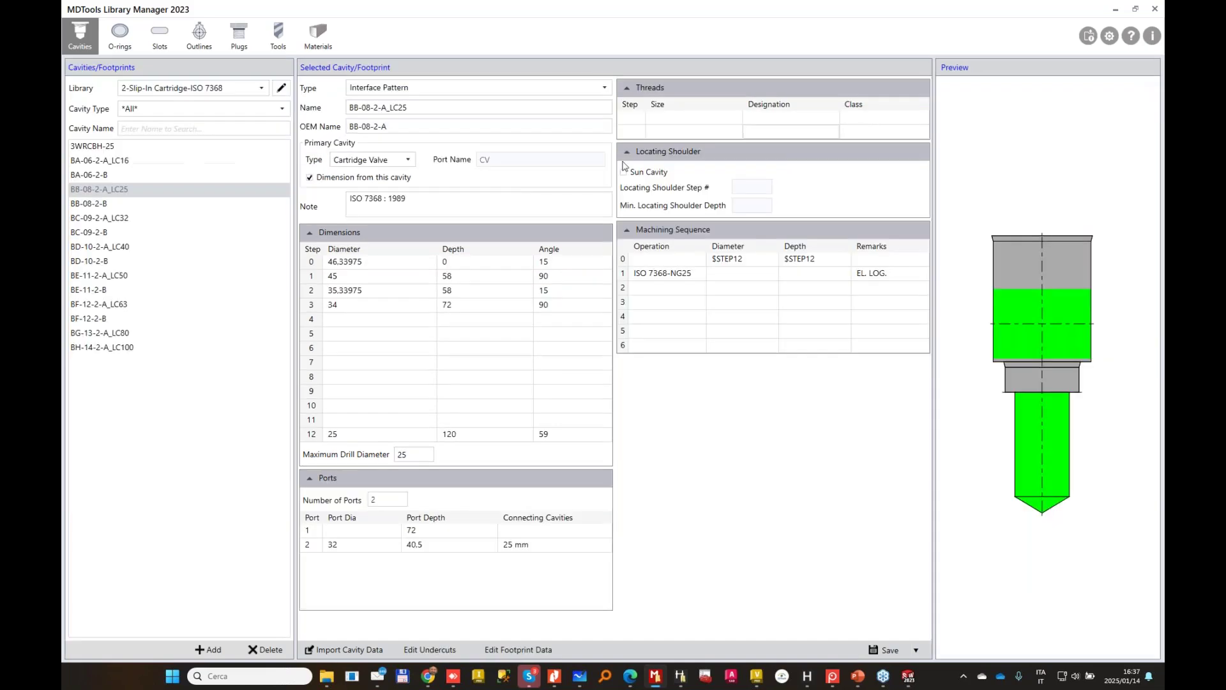
{"action": "left_click", "coordinate": [120, 218]}
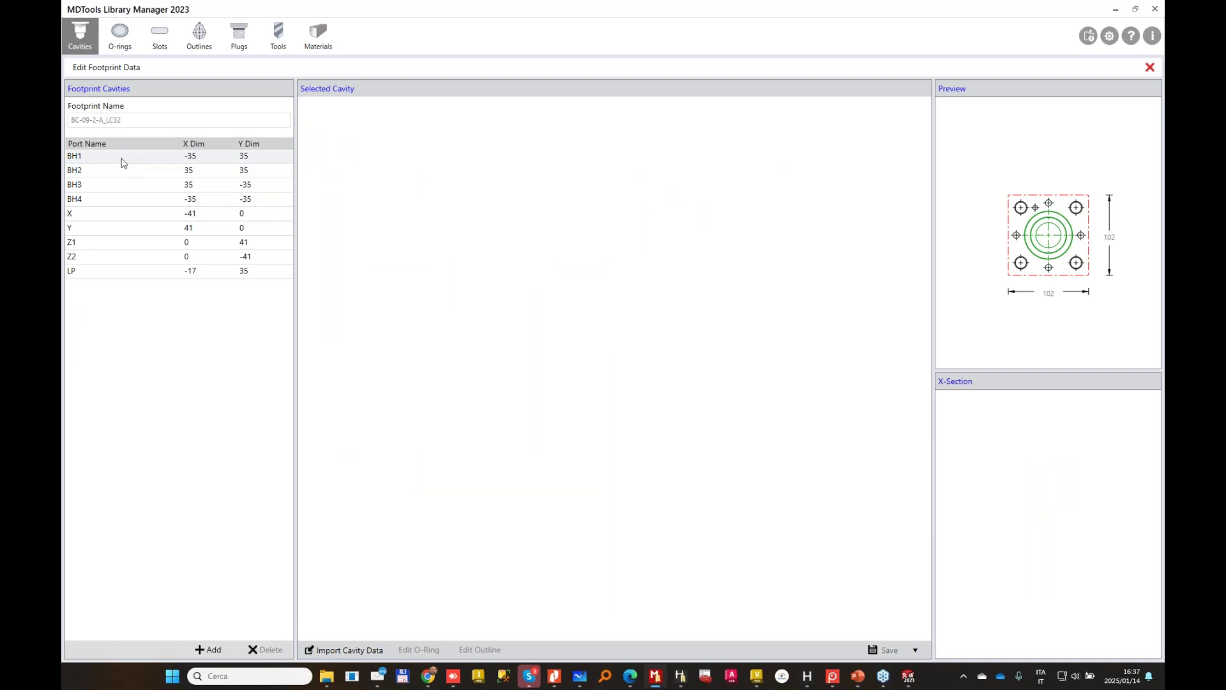
{"action": "left_click", "coordinate": [123, 163]}
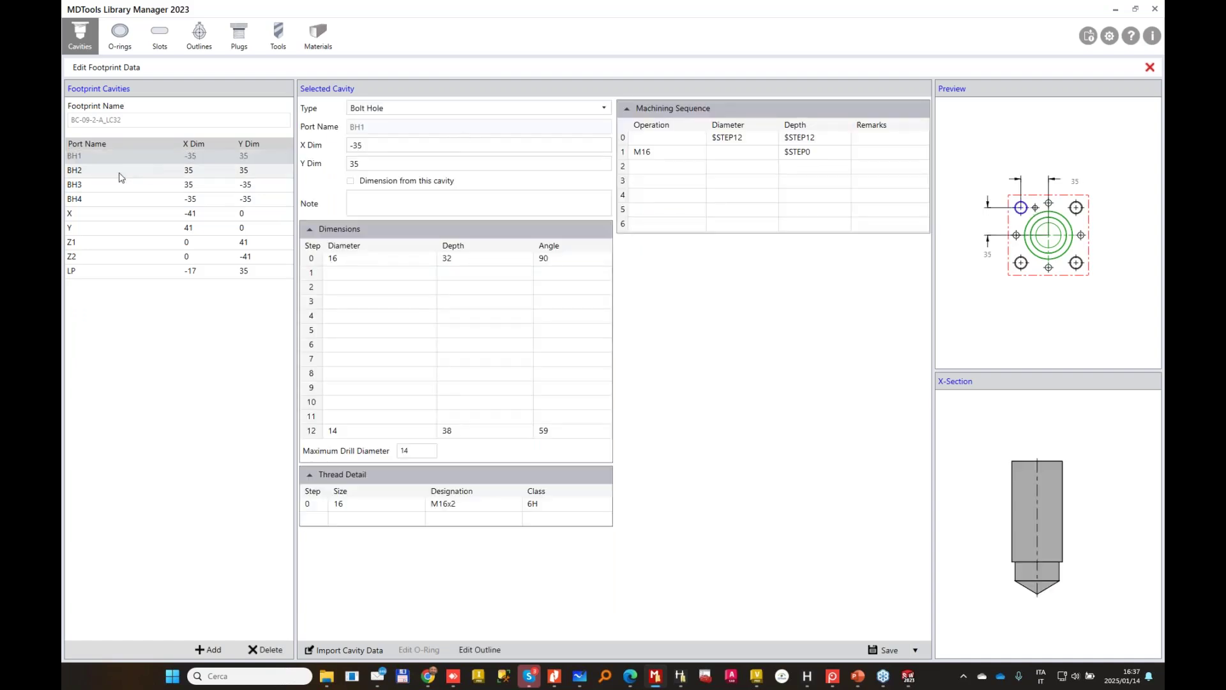
{"action": "key", "text": "Down"}
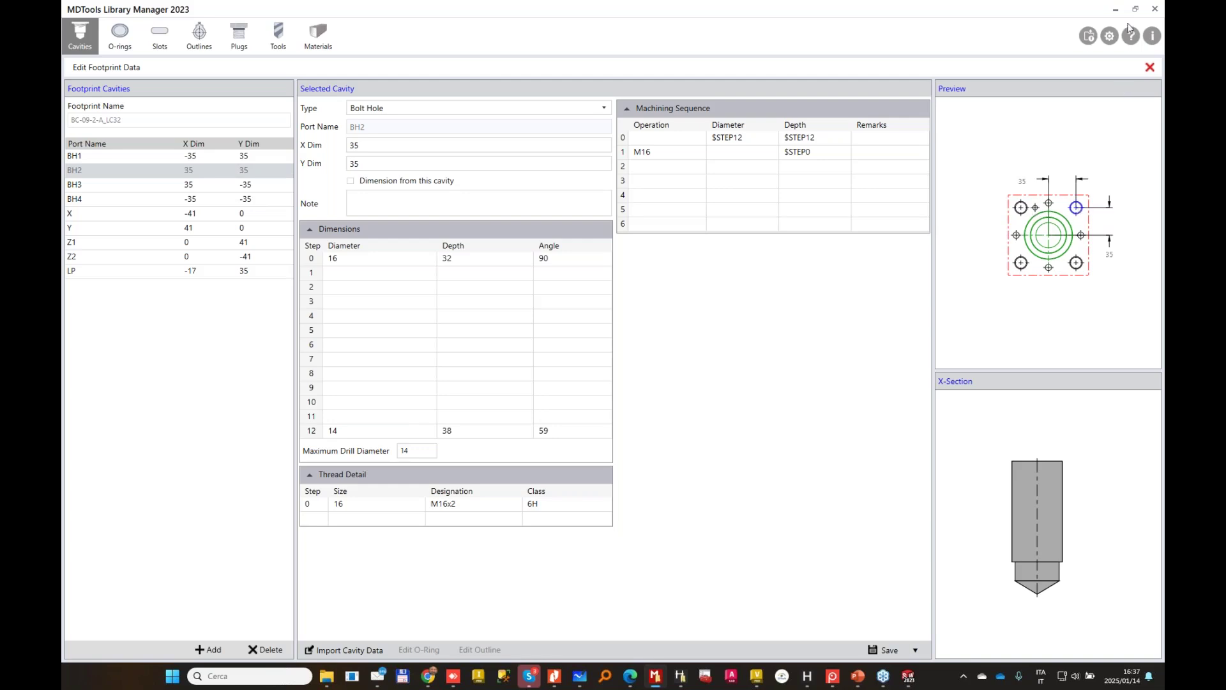
{"action": "left_click", "coordinate": [1115, 9]}
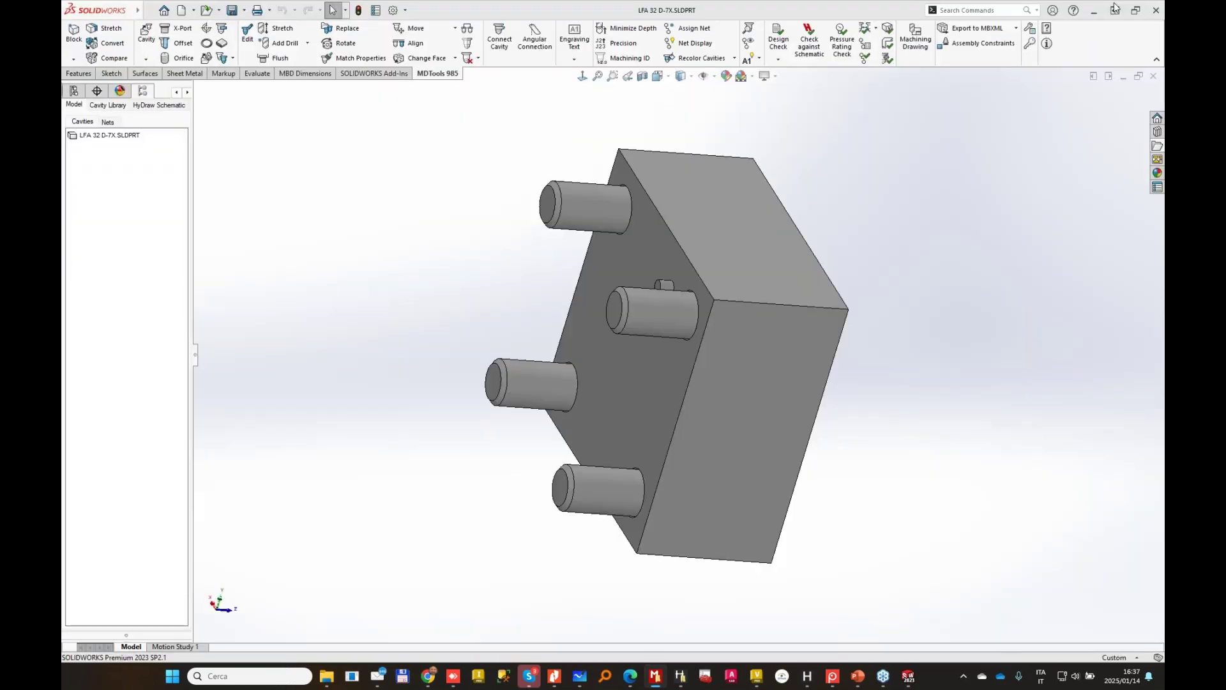
Begin valve pattern assembly constraints on the LFA 32 D-7X cover and assign a bolt counterbore's seat as the top face.
{"action": "left_click", "coordinate": [966, 41]}
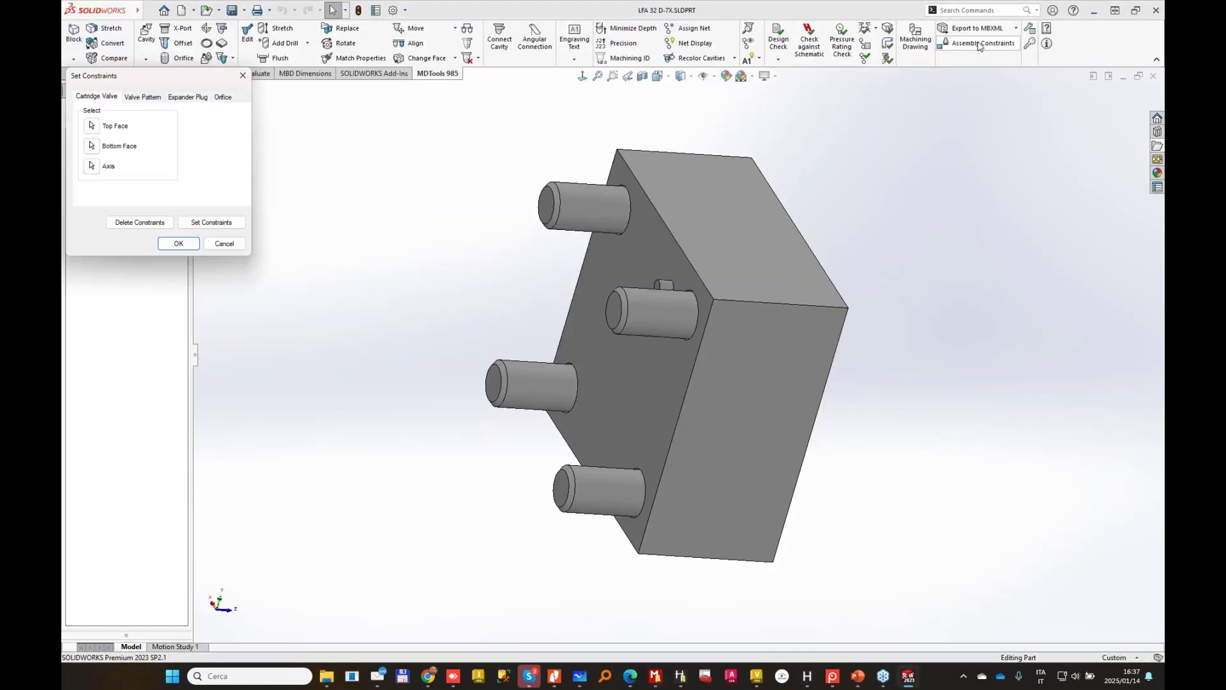
{"action": "left_click", "coordinate": [143, 97]}
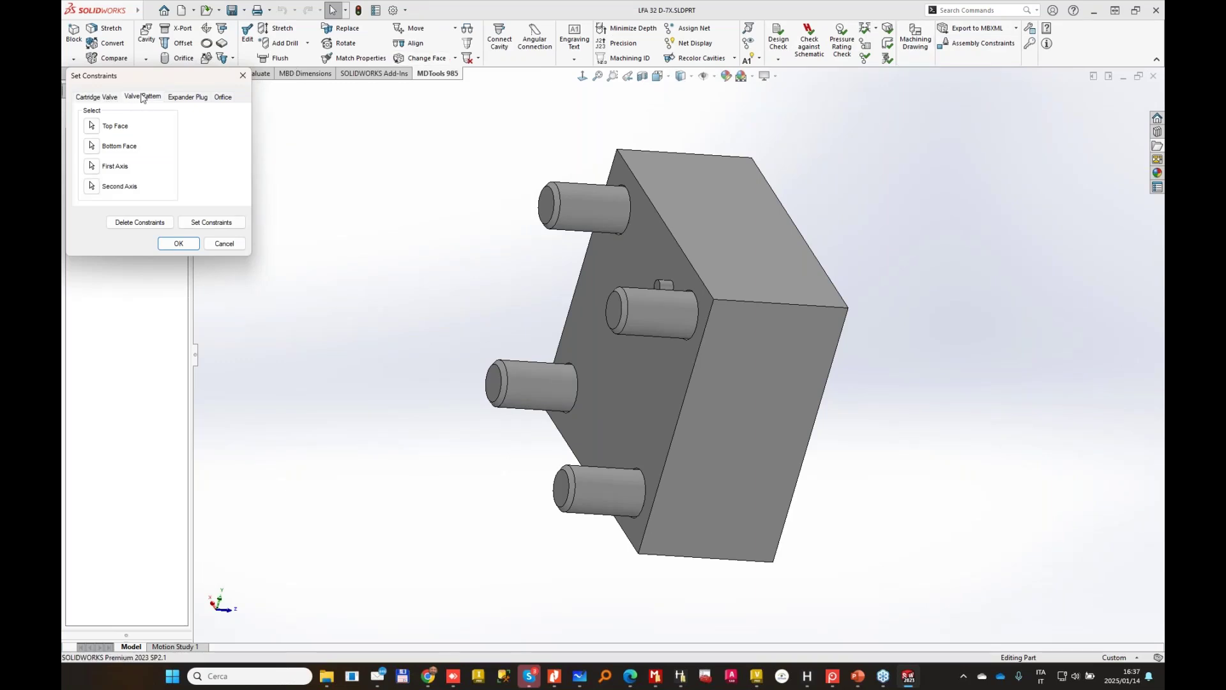
{"action": "left_click", "coordinate": [96, 125]}
{"action": "middle_click_drag", "start_coordinate": [511, 138], "coordinate": [740, 164]}
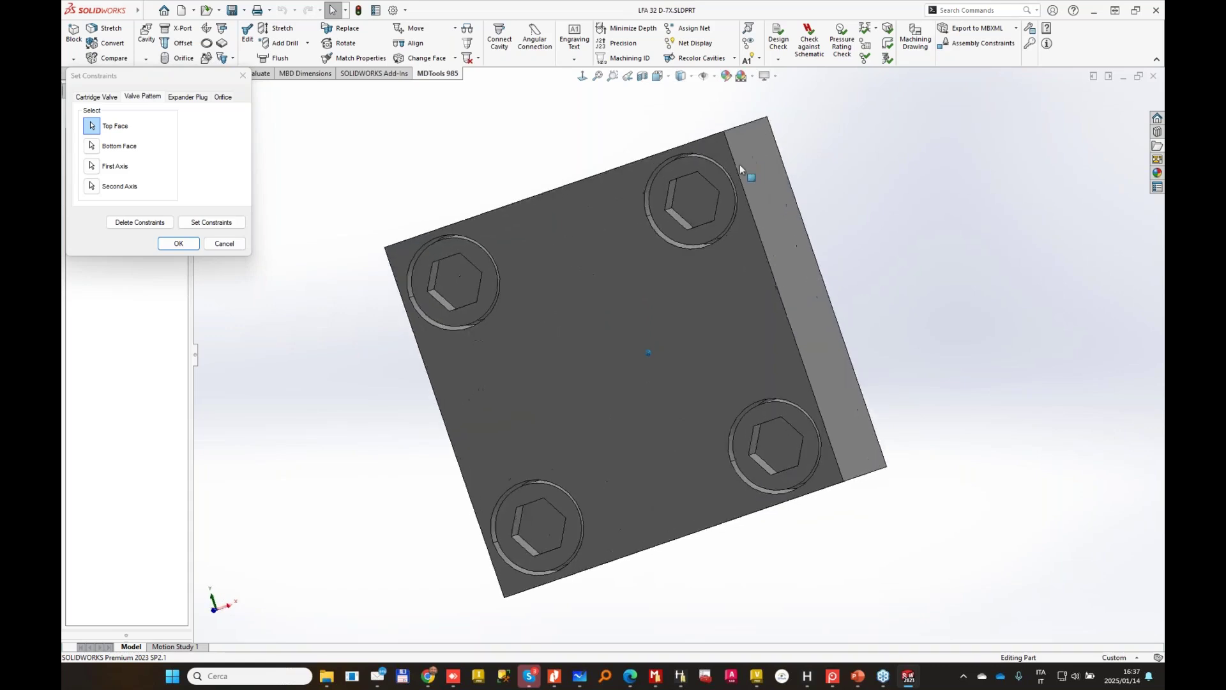
{"action": "scroll", "coordinate": [739, 164], "scroll_direction": "down", "scroll_amount": 6}
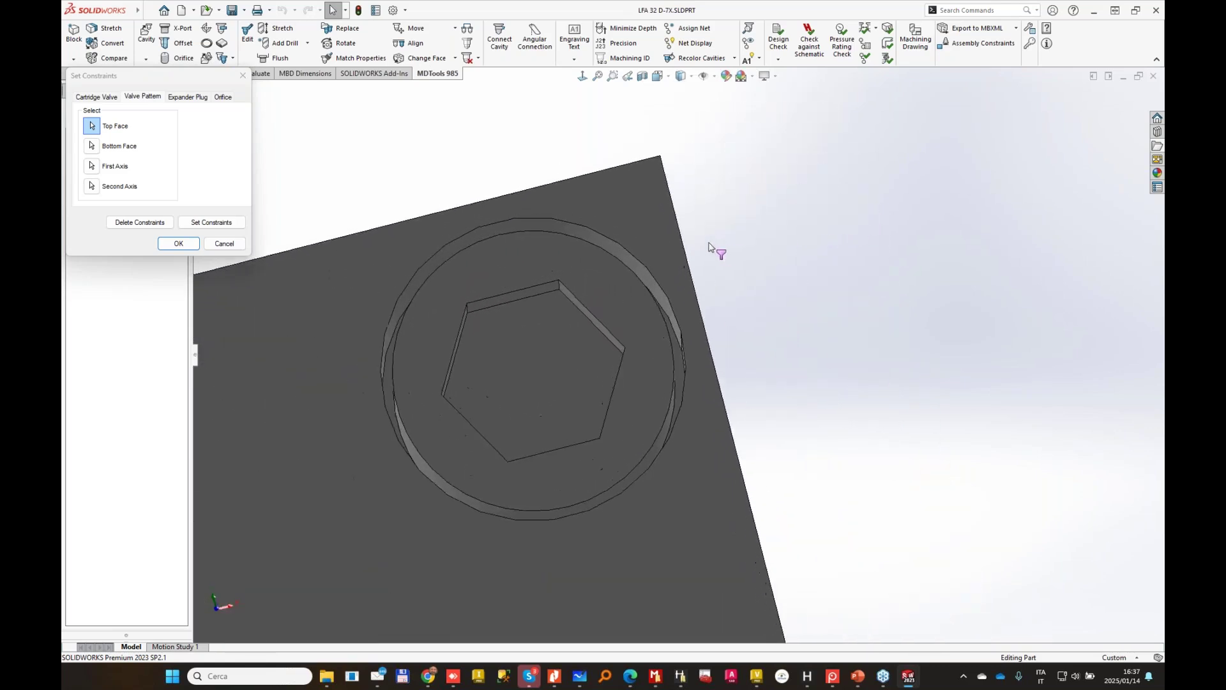
{"action": "scroll", "coordinate": [639, 232], "scroll_direction": "down", "scroll_amount": 3}
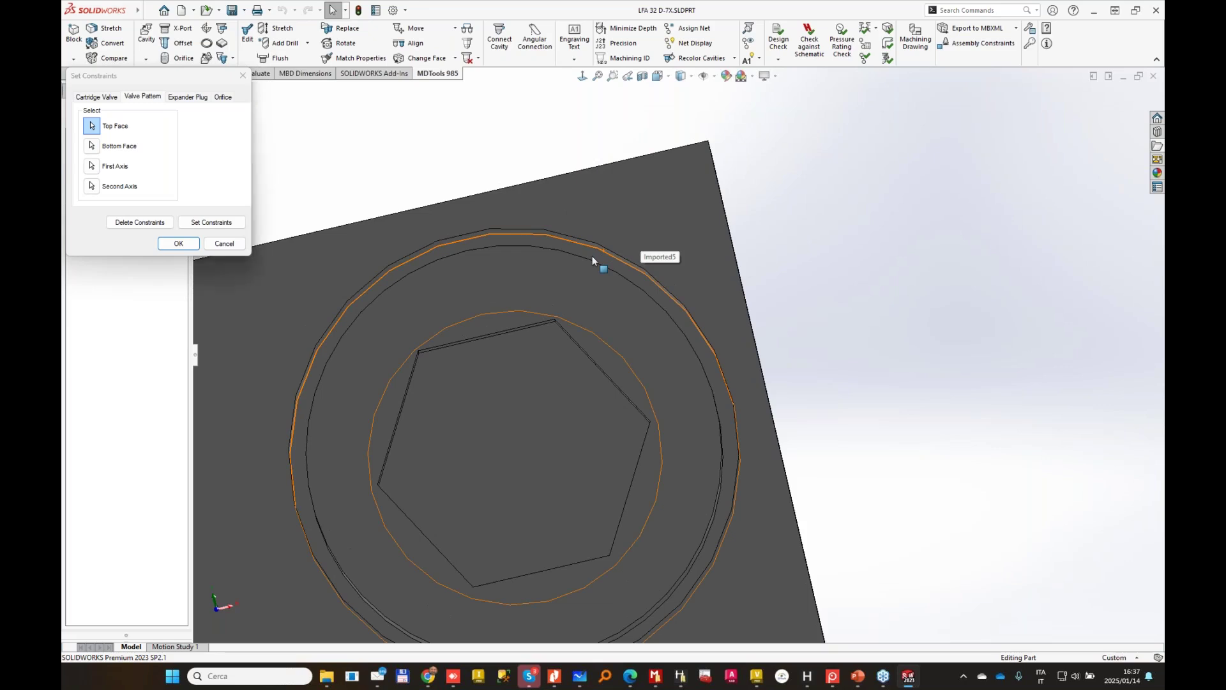
{"action": "left_click", "coordinate": [592, 255]}
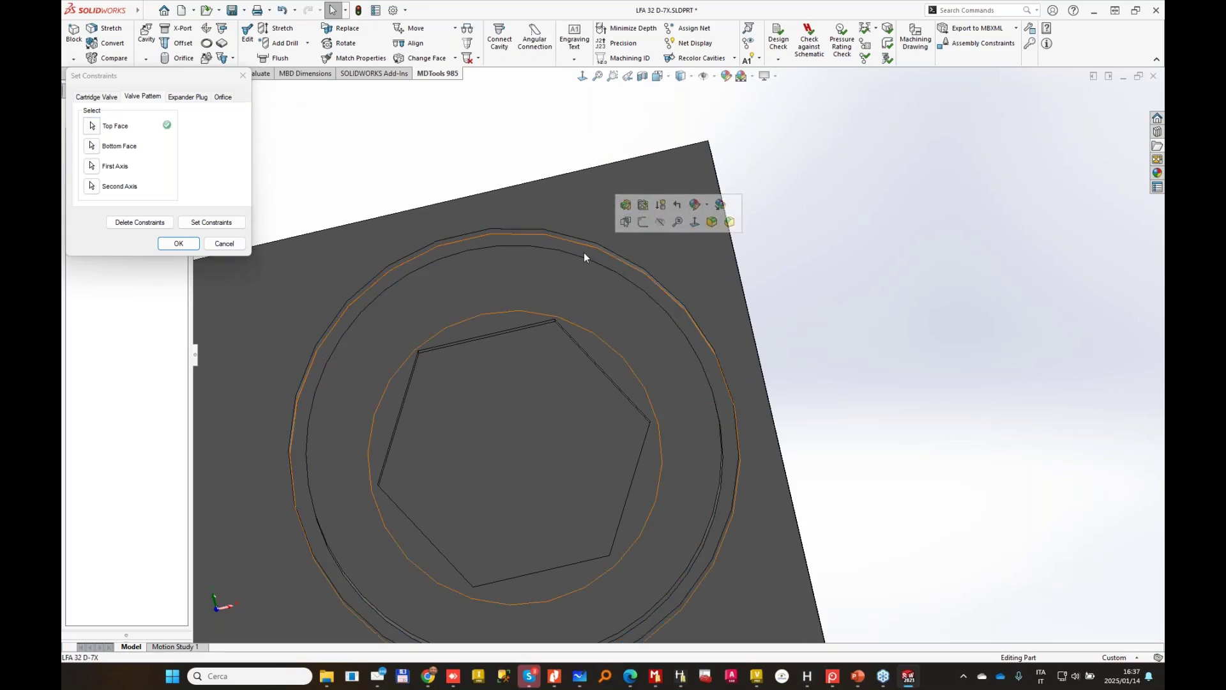
{"action": "scroll", "coordinate": [583, 252], "scroll_direction": "up", "scroll_amount": 3}
Assign the cover's mounting face, where the bolts protrude, as the bottom face constraint.
{"action": "left_click", "coordinate": [91, 145]}
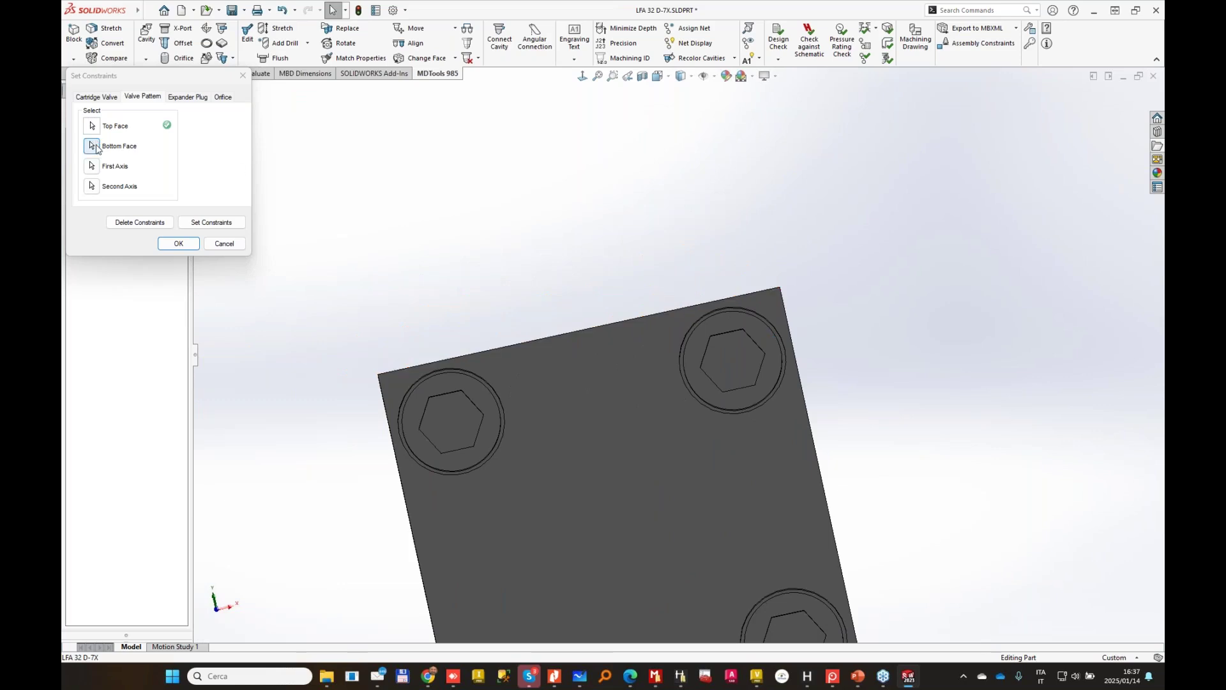
{"action": "middle_click_drag", "start_coordinate": [228, 177], "coordinate": [446, 252]}
{"action": "left_click", "coordinate": [542, 369]}
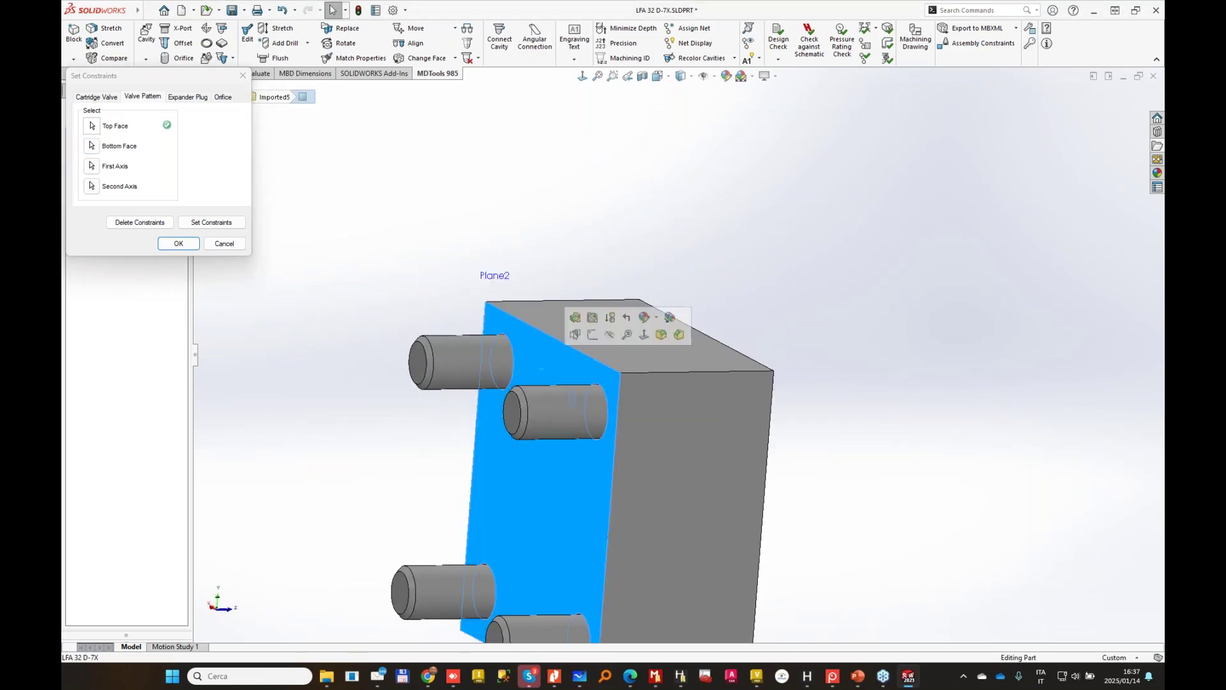
Assign the bolt nearest the locating pin as first axis and its neighbour on that side as second axis, and set the constraints.
{"action": "left_click", "coordinate": [91, 167]}
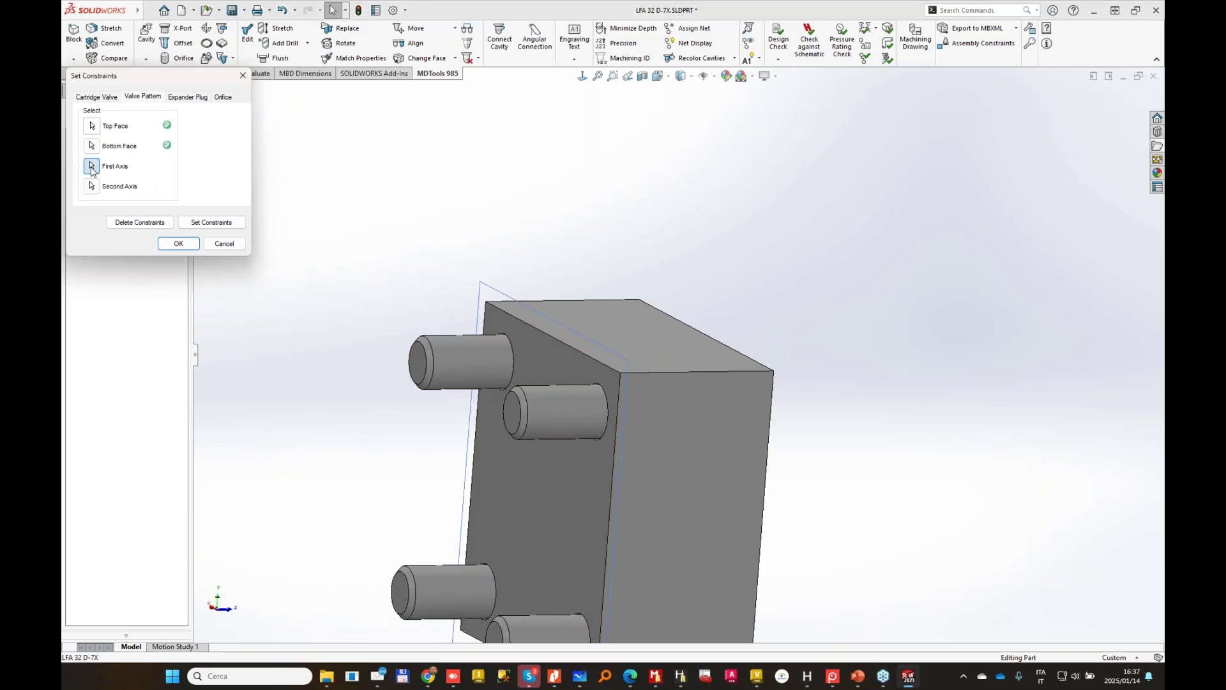
{"action": "middle_click_drag", "start_coordinate": [384, 300], "coordinate": [560, 324]}
{"action": "left_click", "coordinate": [560, 323]}
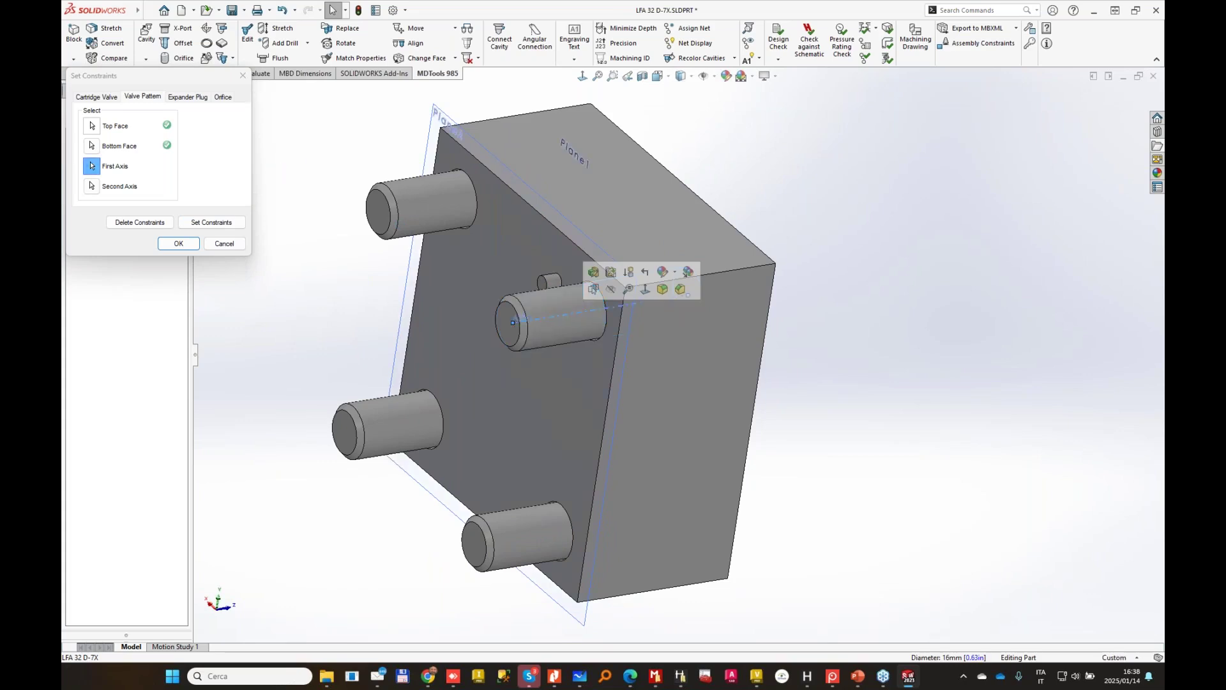
{"action": "left_click", "coordinate": [92, 186]}
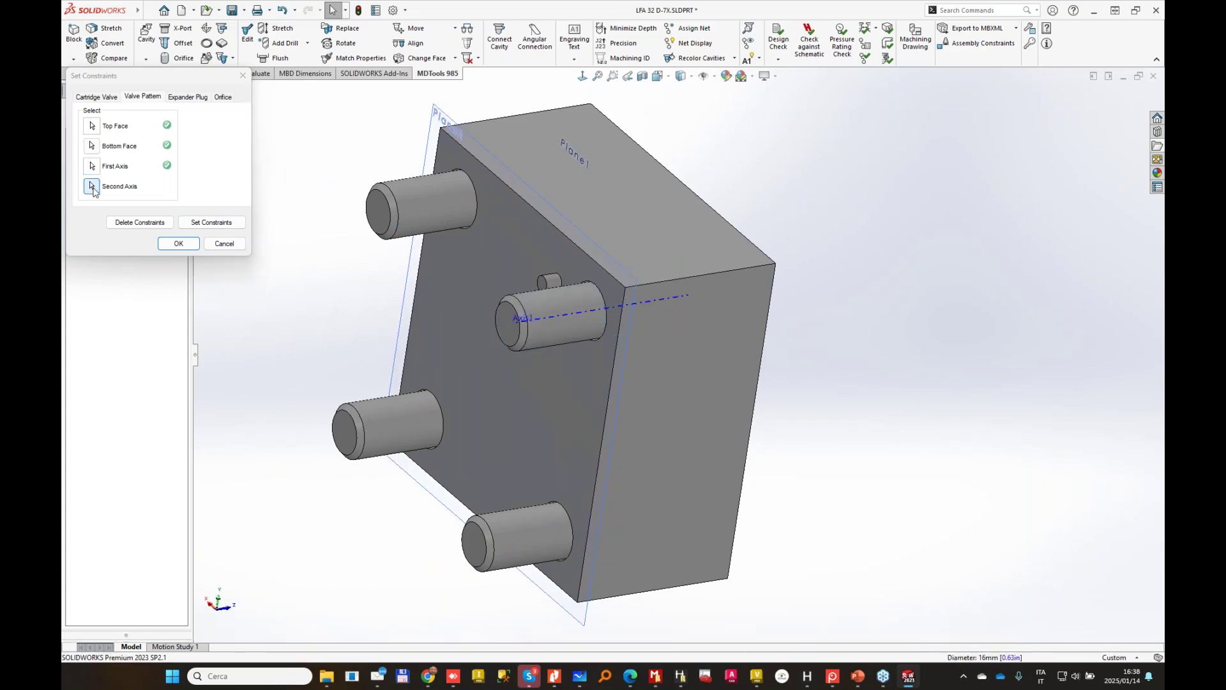
{"action": "left_click", "coordinate": [438, 194]}
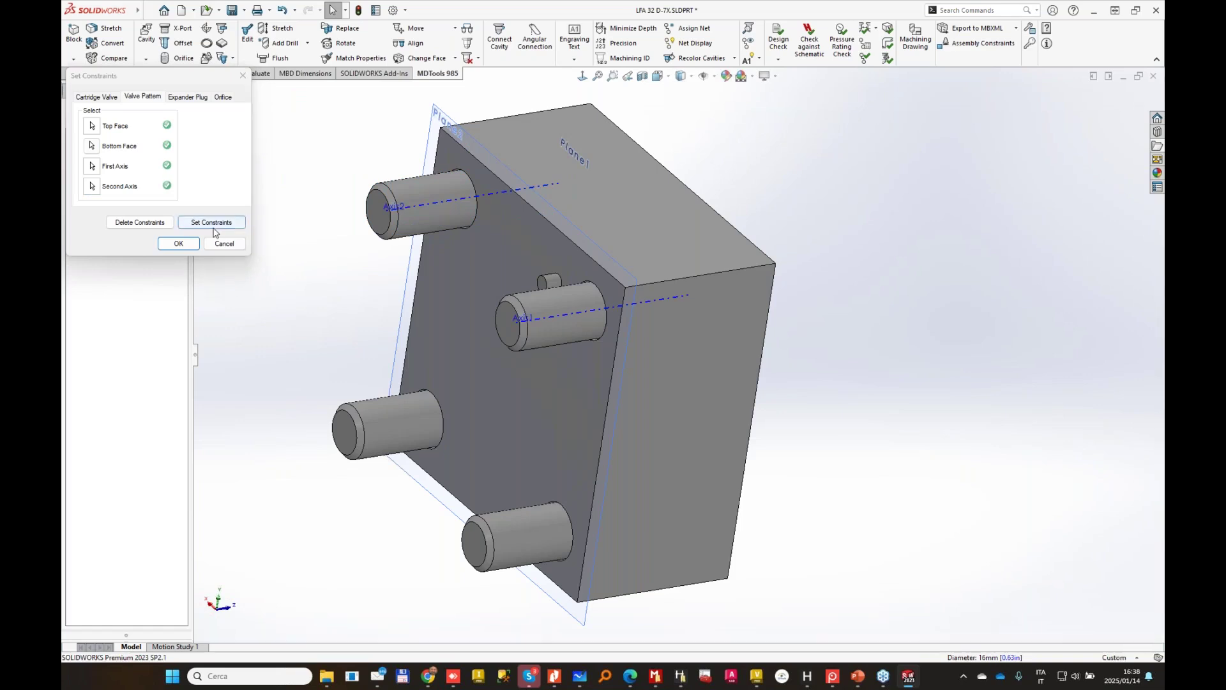
{"action": "left_click", "coordinate": [213, 223]}
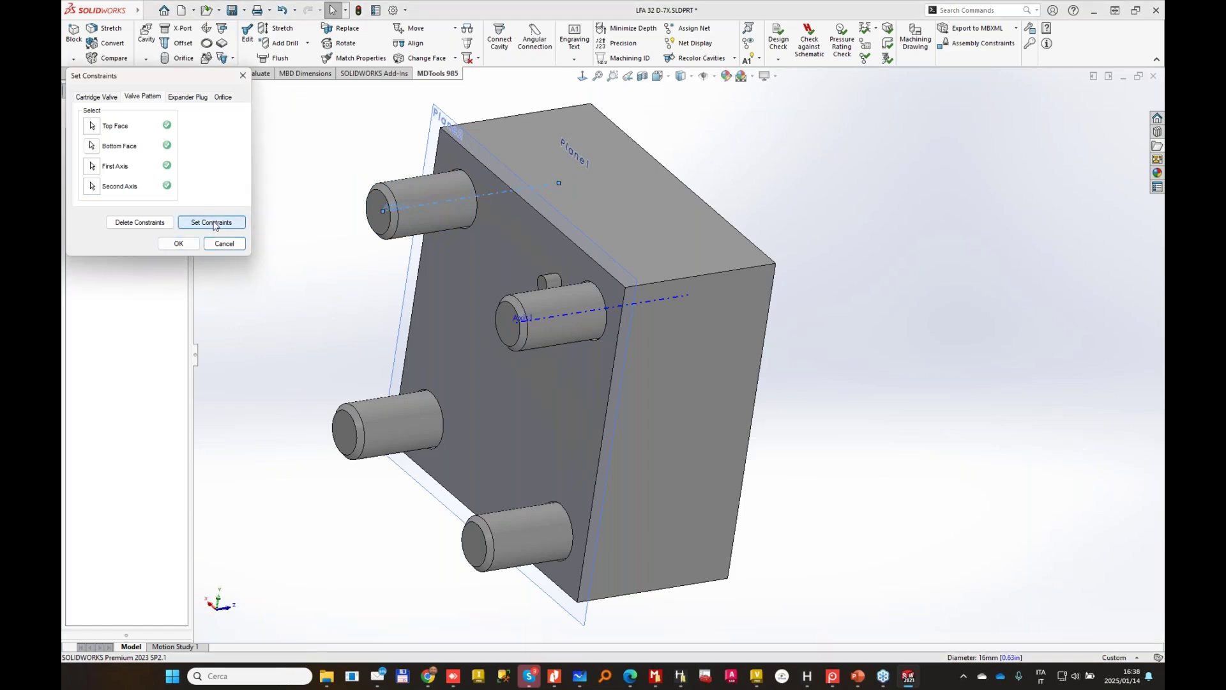
{"action": "left_click", "coordinate": [178, 243]}
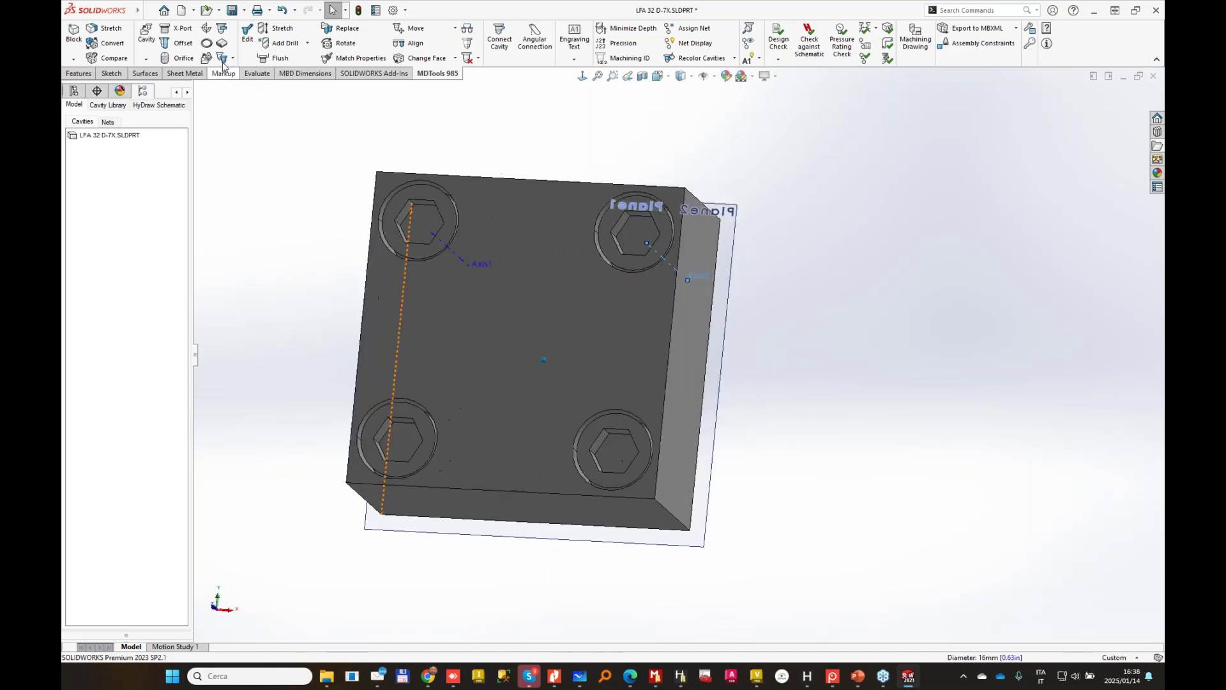
Save the constrained cover as LFA 32 D-7X.SLDPRT in C:\WORKING\3D_Models_SolidWorks\Bosch Rexroth and close the part.
{"action": "key", "text": "ctrl+s"}
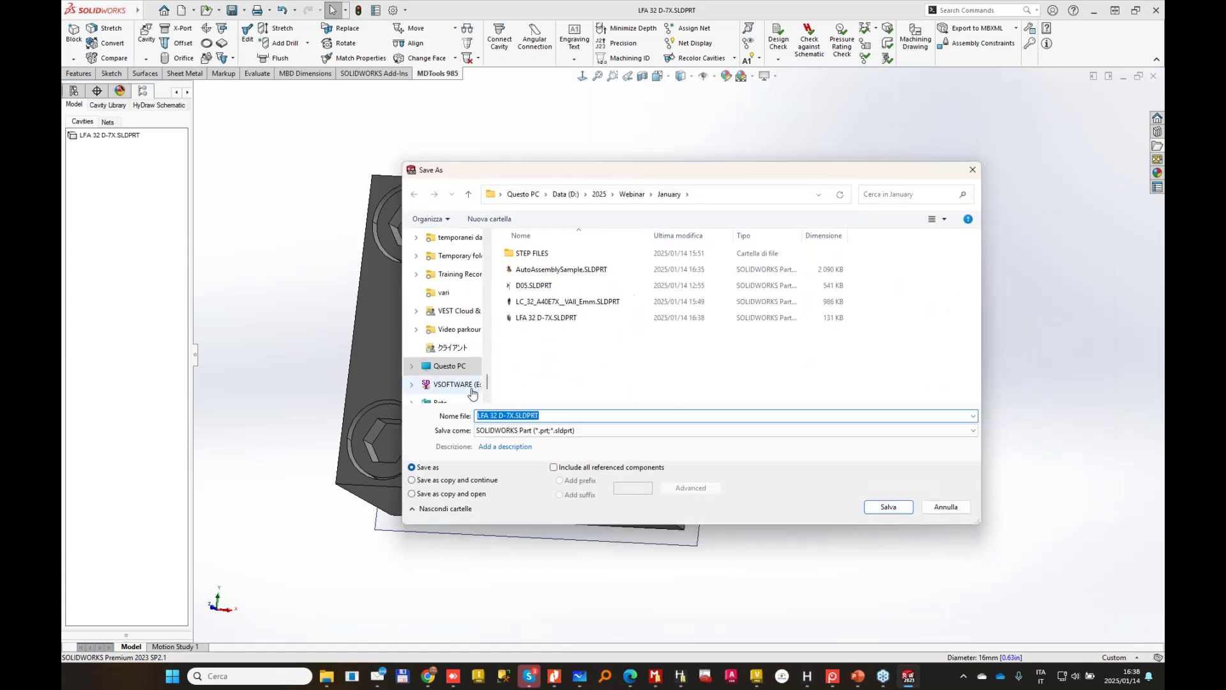
{"action": "left_click", "coordinate": [457, 367]}
{"action": "left_click", "coordinate": [578, 269]}
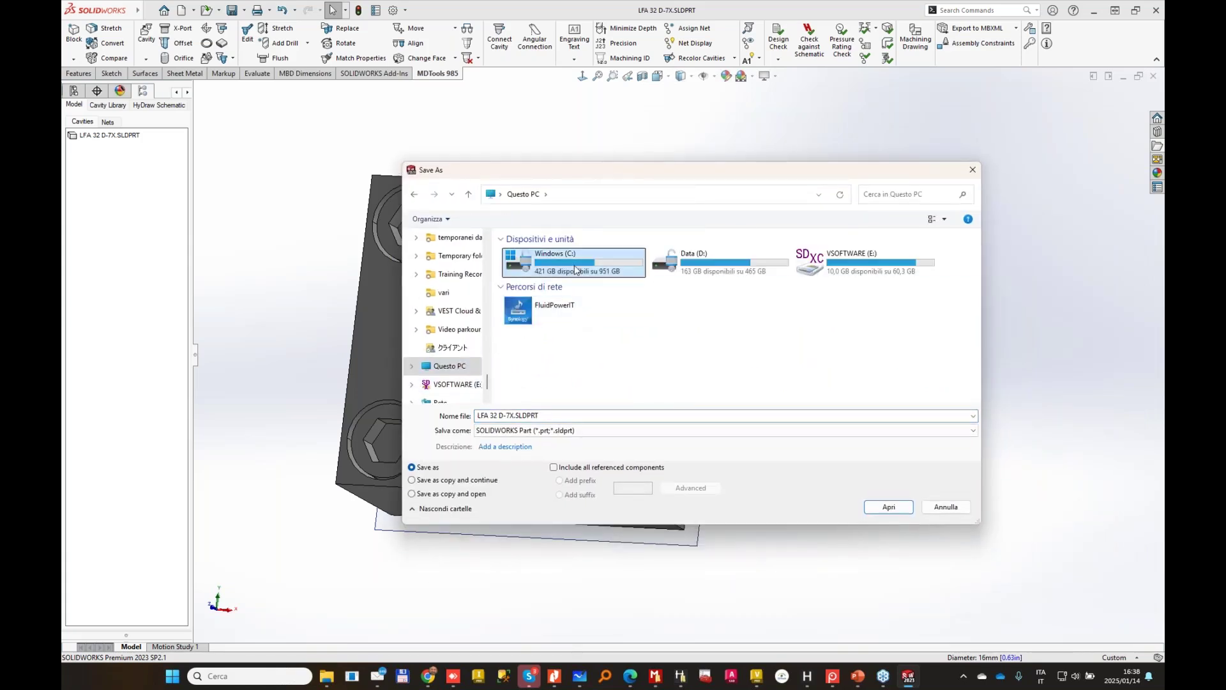
{"action": "double_click", "coordinate": [574, 268]}
{"action": "scroll", "coordinate": [624, 370], "scroll_direction": "down", "scroll_amount": 10}
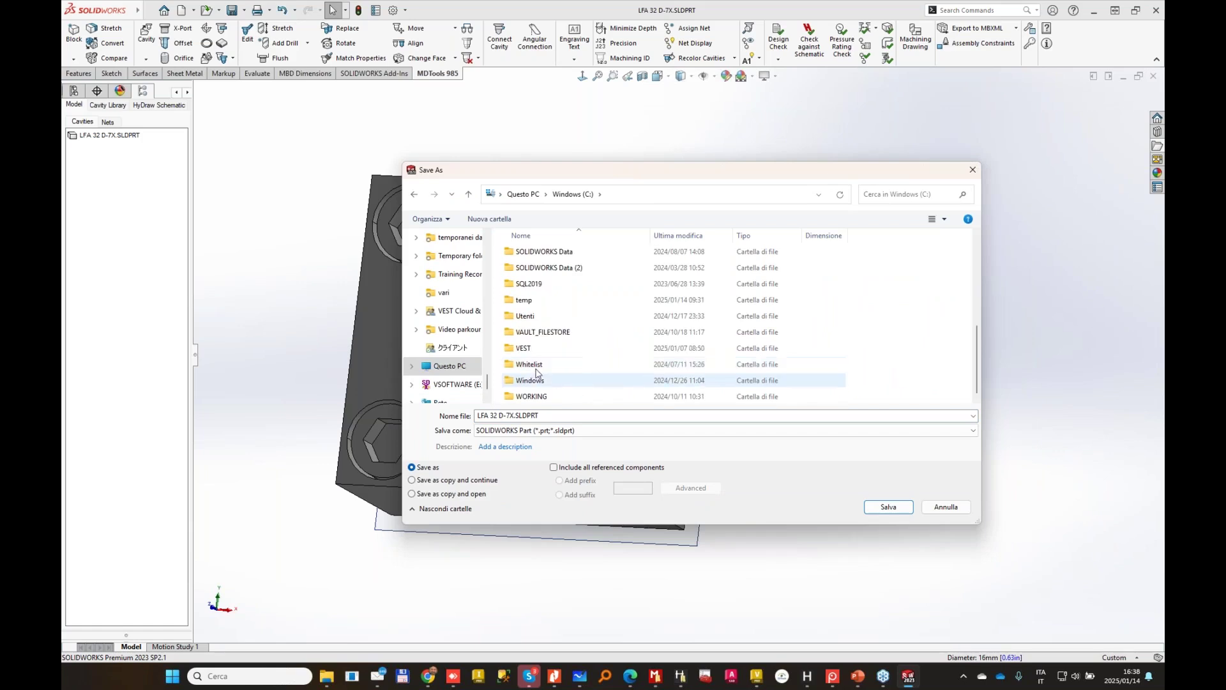
{"action": "double_click", "coordinate": [548, 396]}
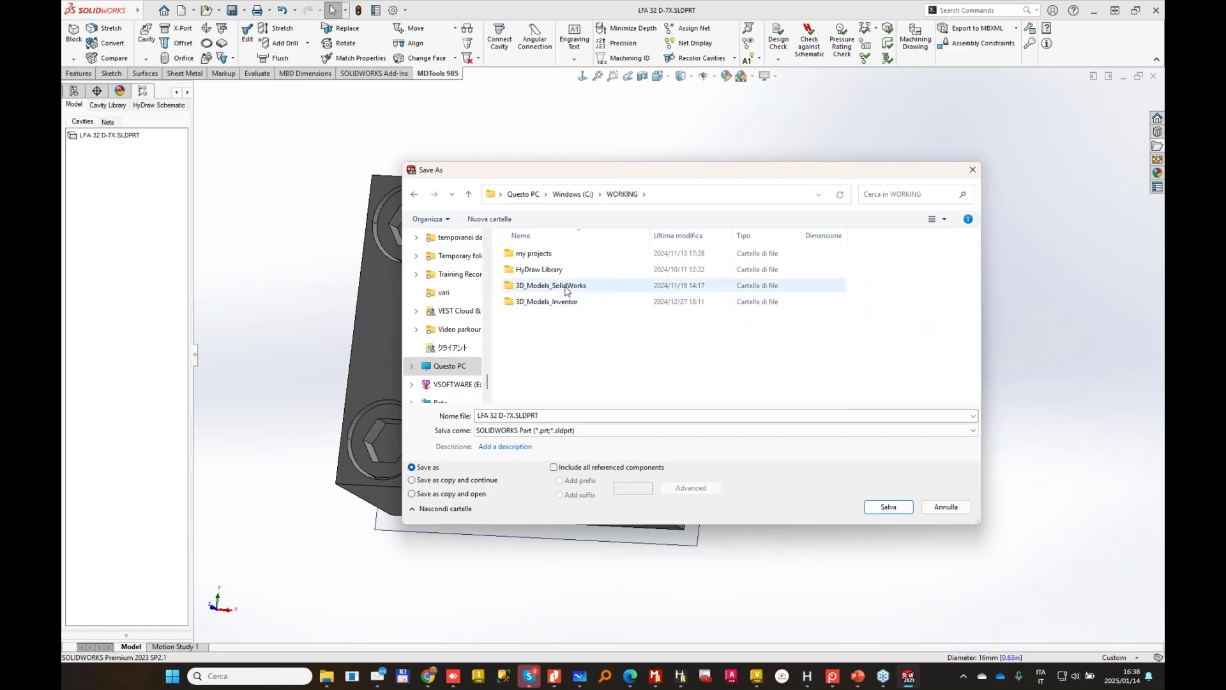
{"action": "double_click", "coordinate": [561, 287]}
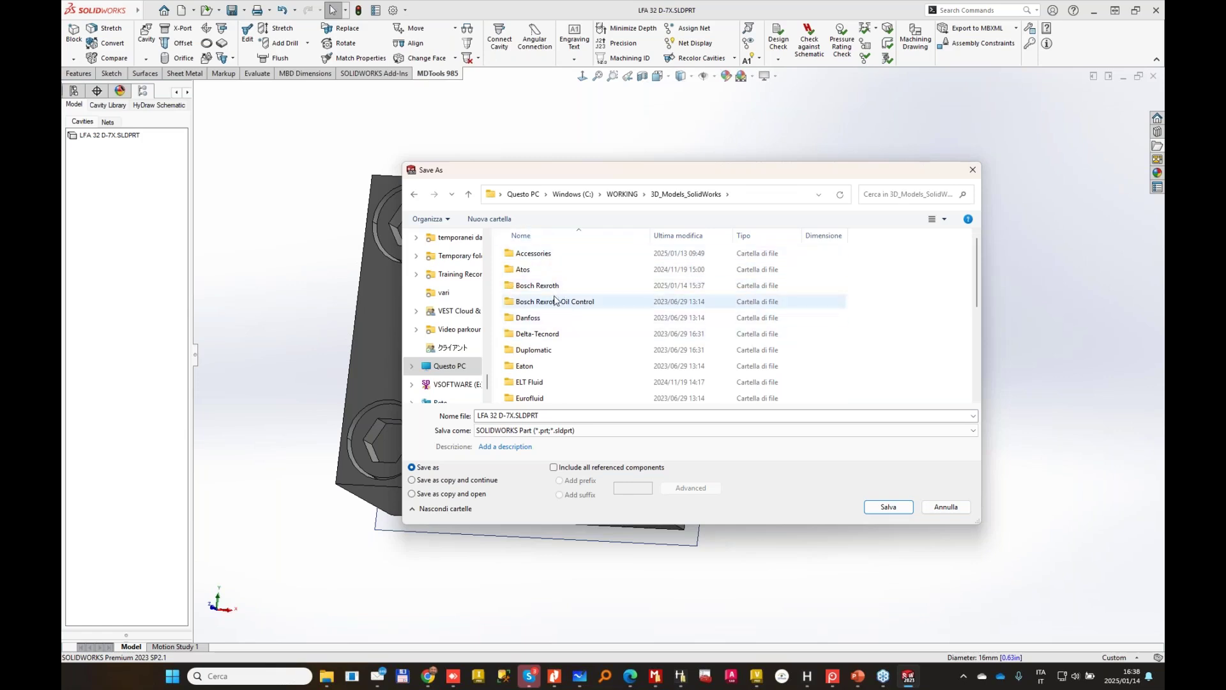
{"action": "double_click", "coordinate": [553, 286]}
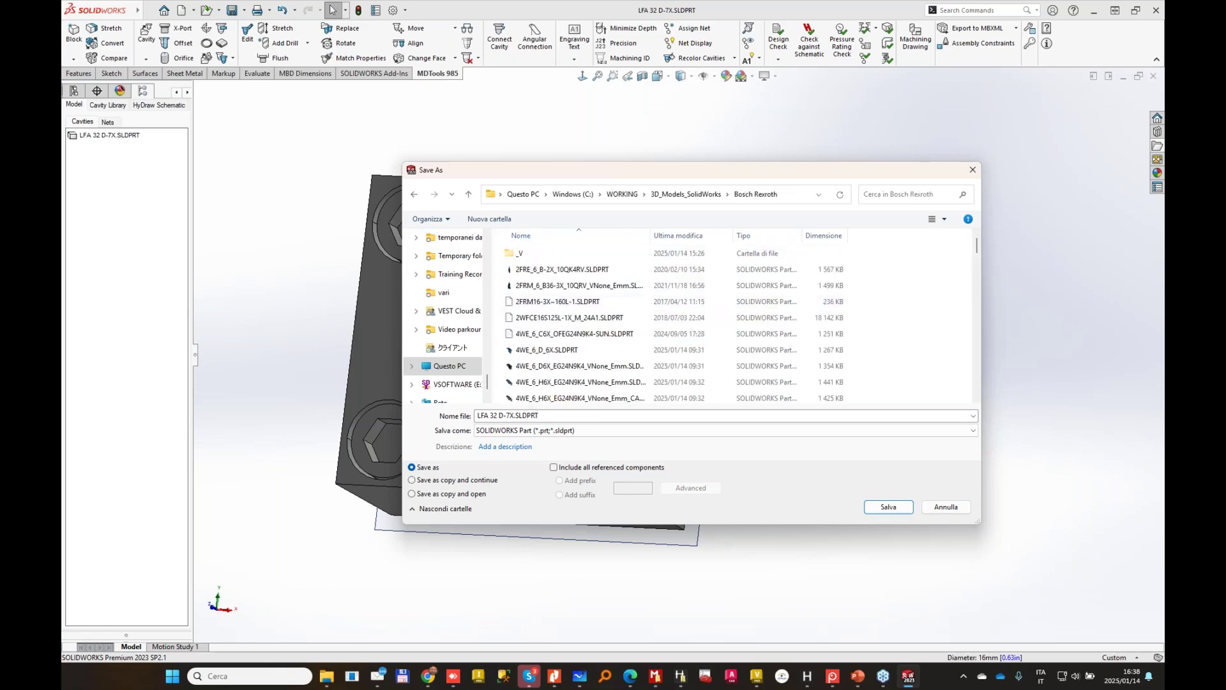
{"action": "left_click", "coordinate": [888, 506]}
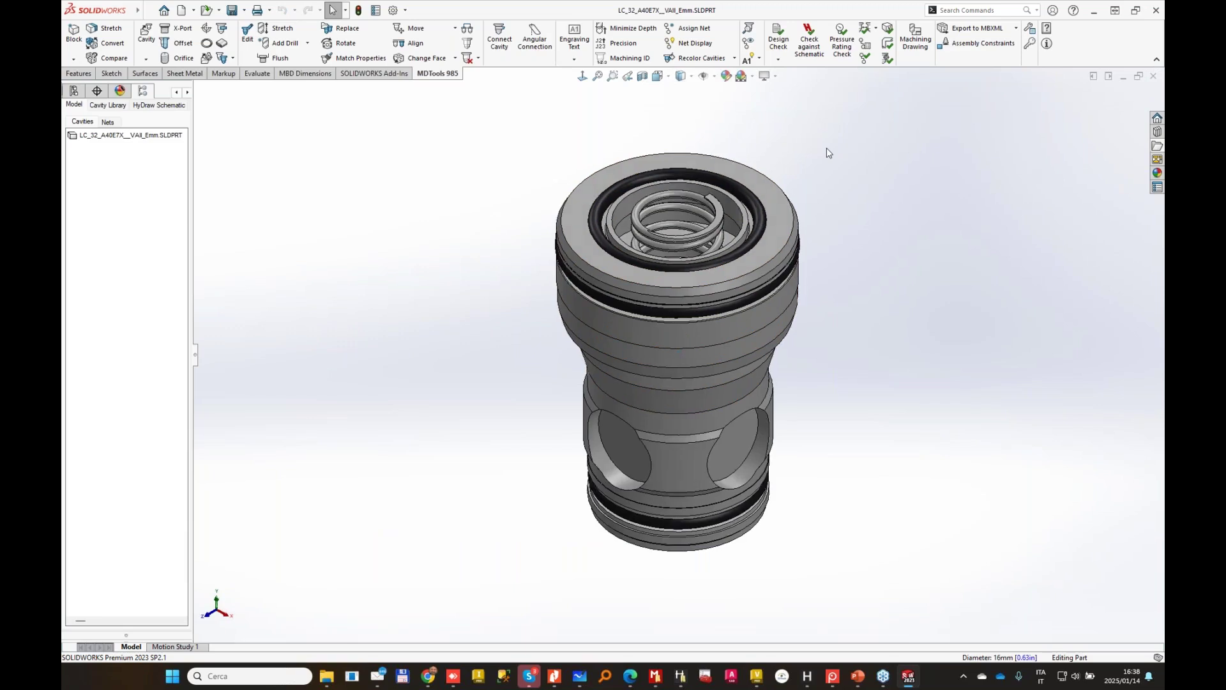
Begin cartridge valve assembly constraints on the LC_32 cartridge, assigning the spring-end ring face as top face and the opposite end ring as bottom face.
{"action": "middle_click_drag", "start_coordinate": [826, 147], "coordinate": [790, 152]}
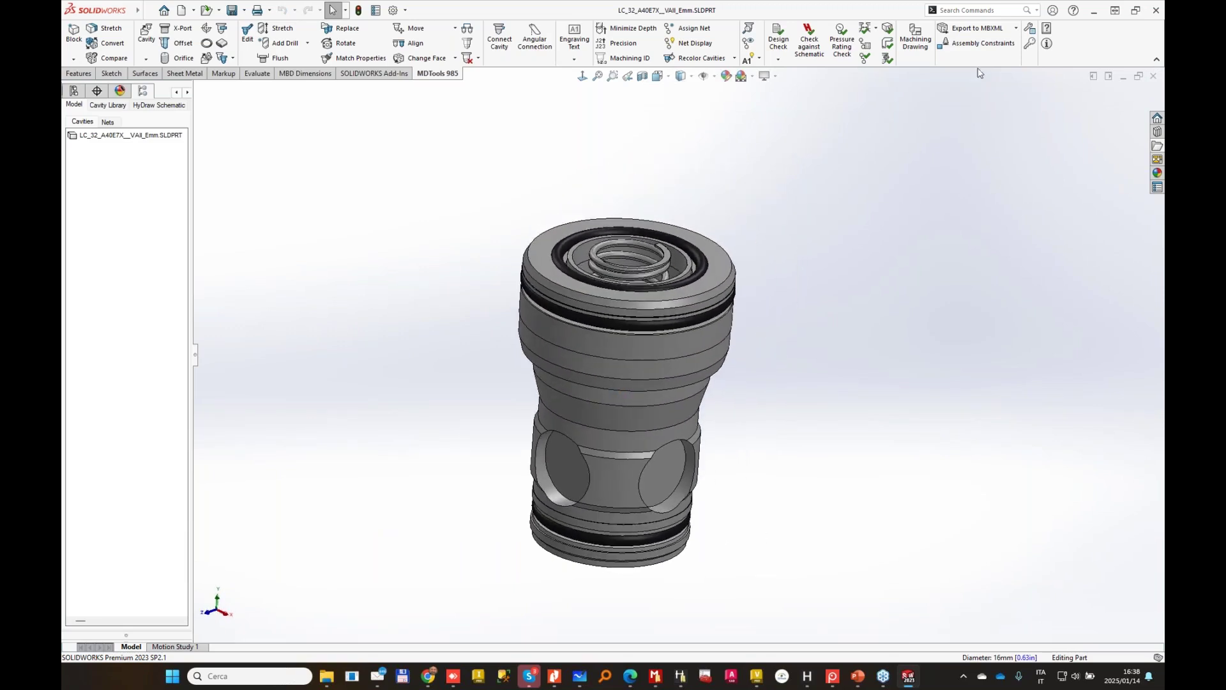
{"action": "left_click", "coordinate": [984, 44]}
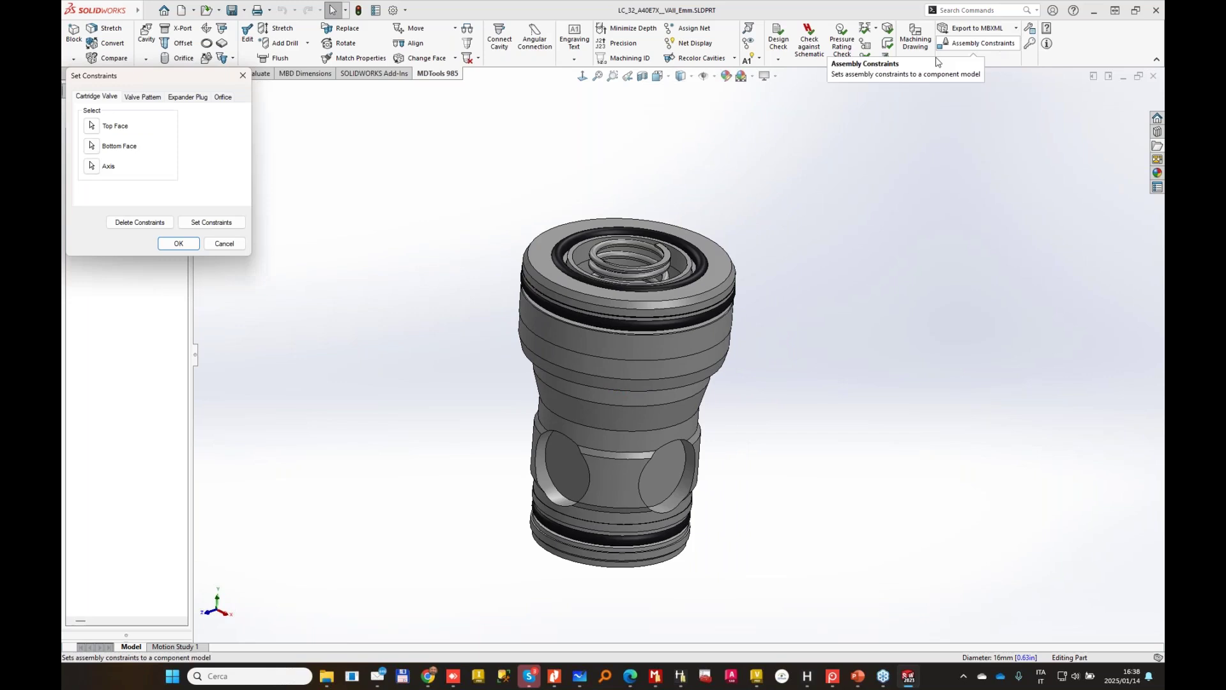
{"action": "left_click", "coordinate": [91, 126]}
{"action": "left_click", "coordinate": [716, 257]}
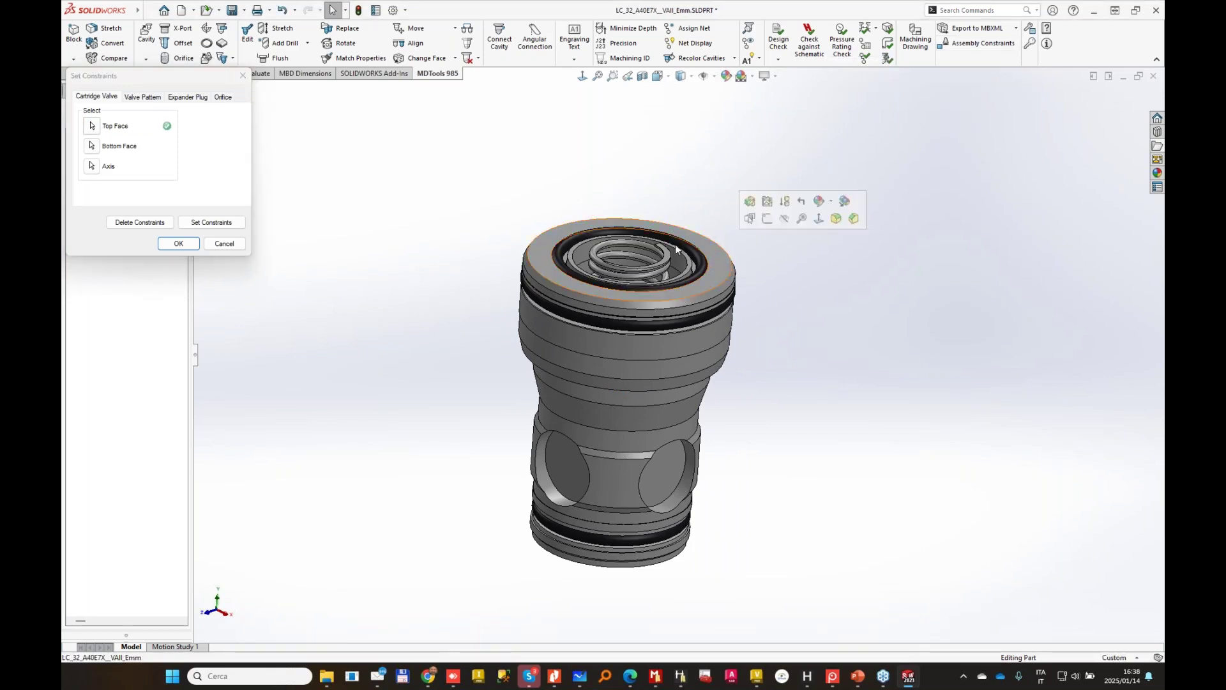
{"action": "left_click", "coordinate": [92, 146]}
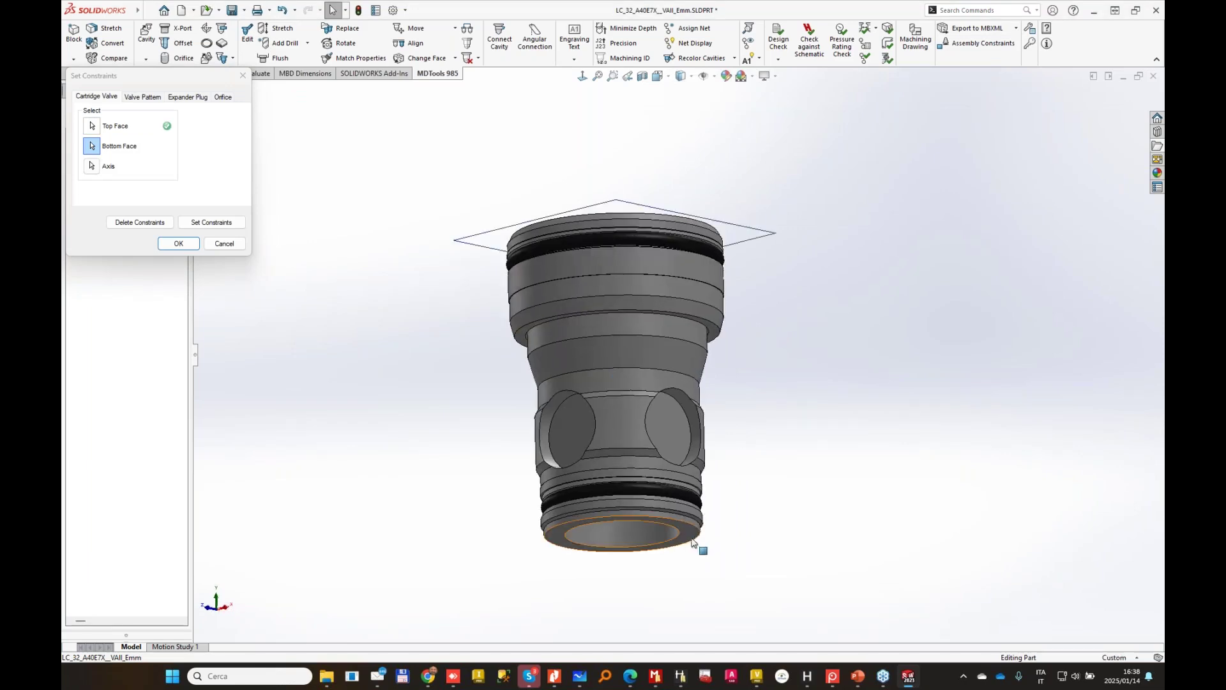
{"action": "left_click", "coordinate": [706, 547]}
Assign the cartridge's upper cylindrical surface as the axis constraint and set the constraints.
{"action": "left_click", "coordinate": [91, 166]}
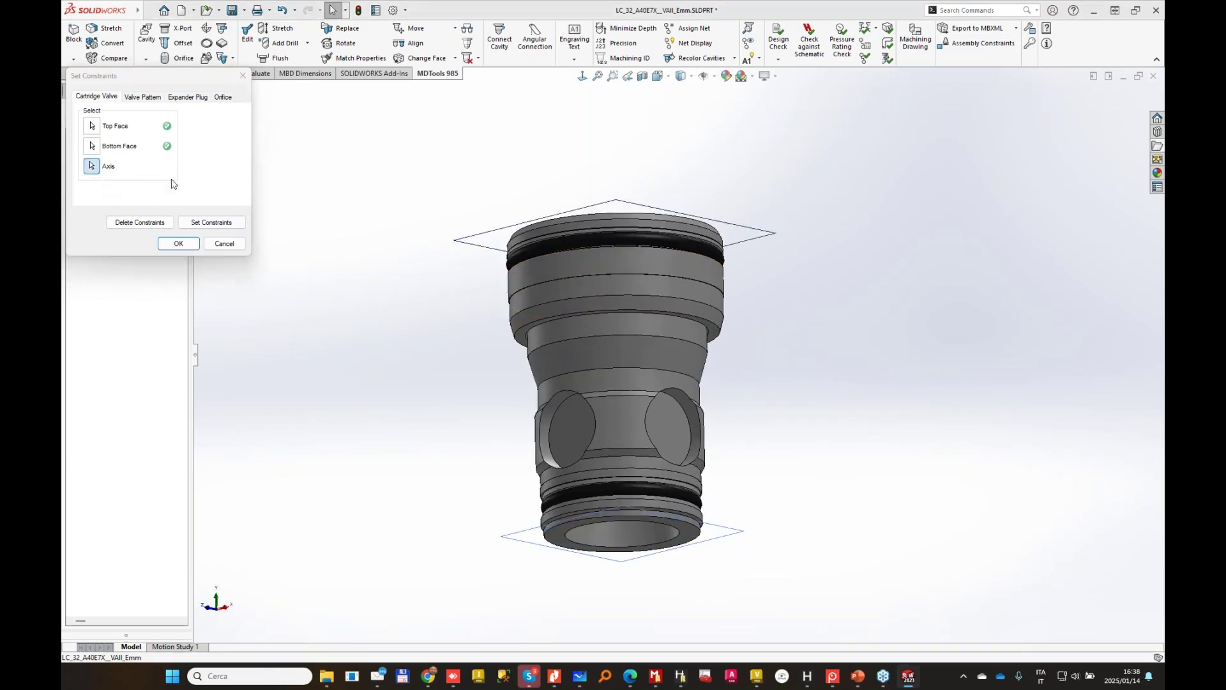
{"action": "left_click", "coordinate": [624, 269]}
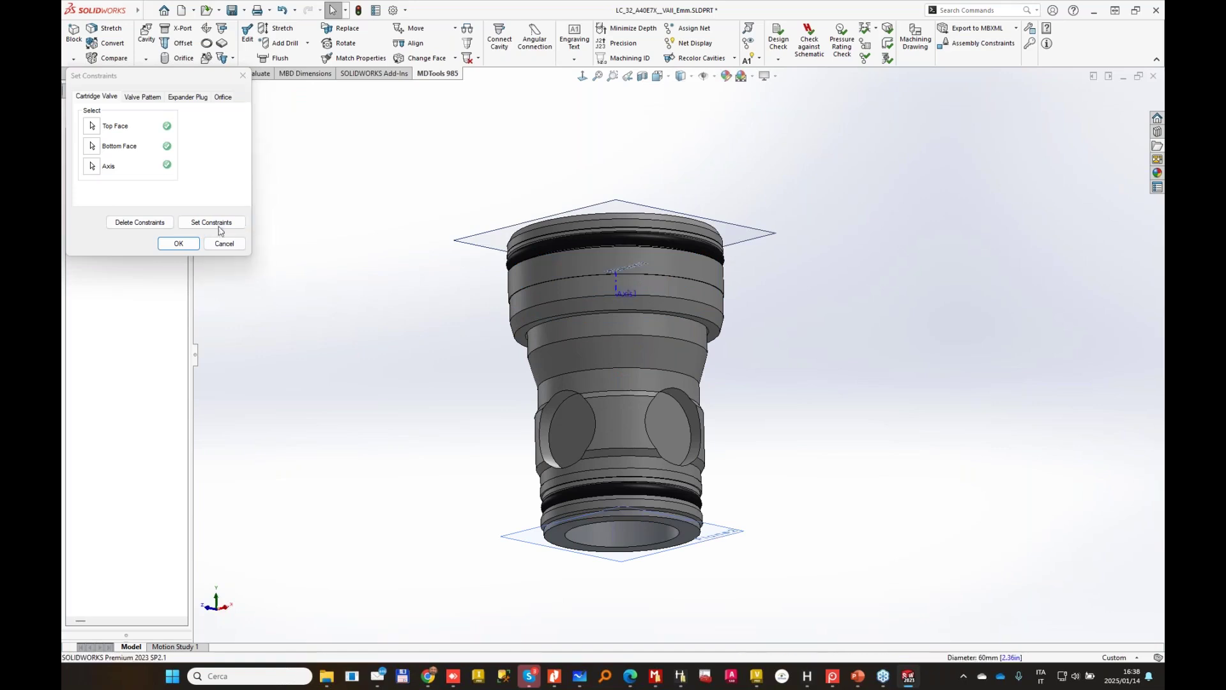
{"action": "left_click", "coordinate": [211, 222]}
{"action": "left_click", "coordinate": [177, 243]}
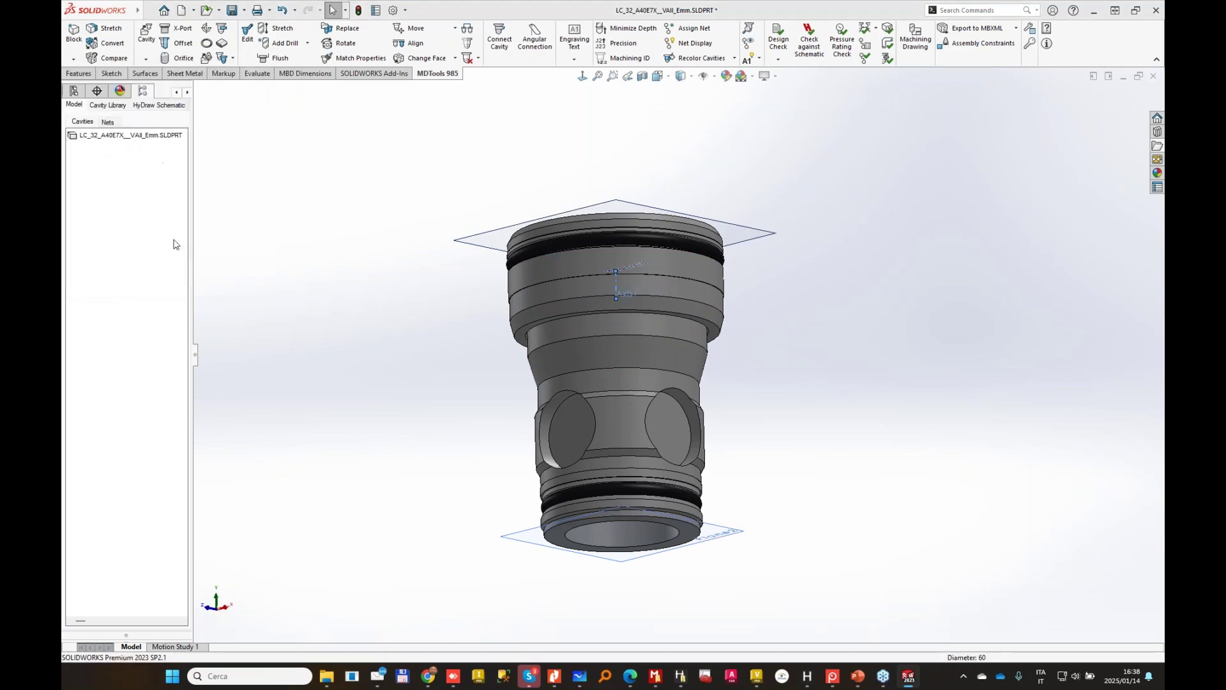
Flip the normal of the constraint plane on the cartridge's top face.
{"action": "middle_click_drag", "start_coordinate": [734, 165], "coordinate": [623, 175]}
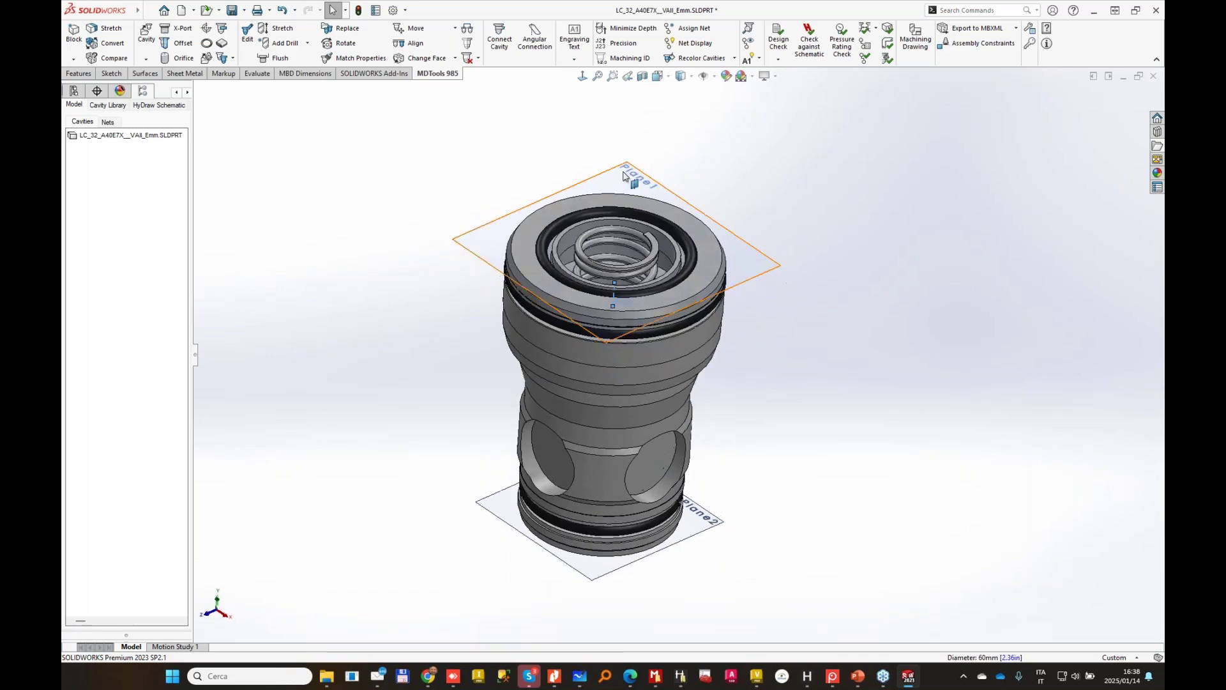
{"action": "left_click", "coordinate": [627, 168]}
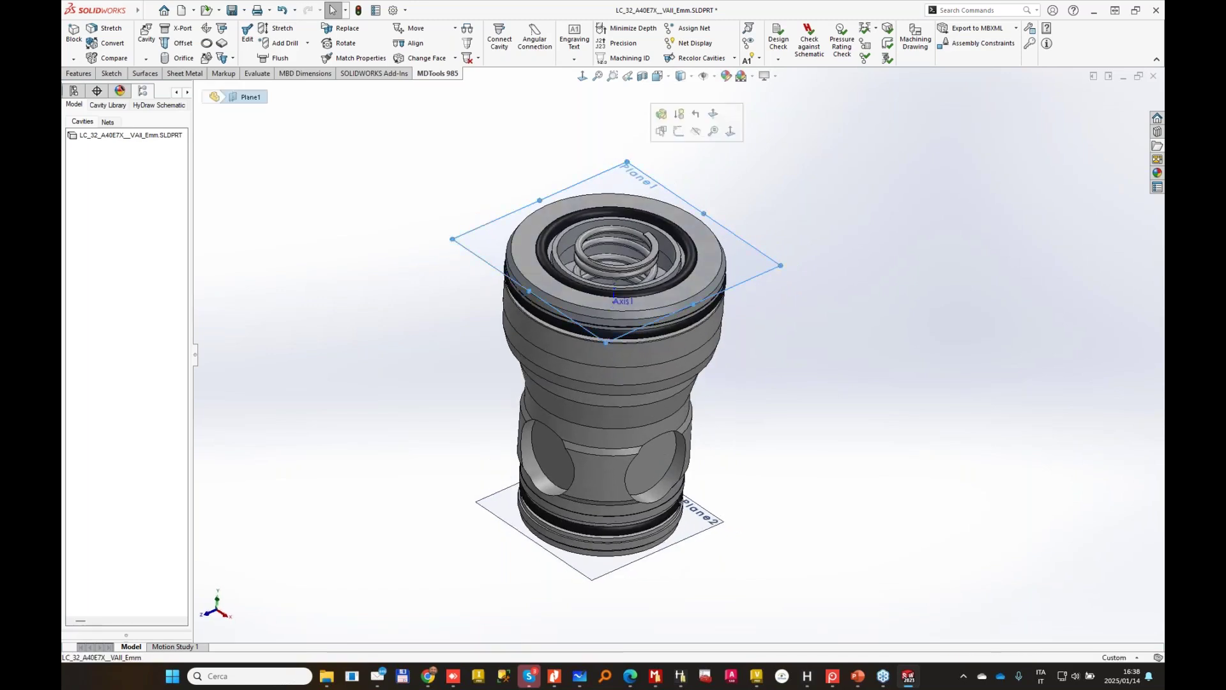
{"action": "right_click", "coordinate": [629, 165]}
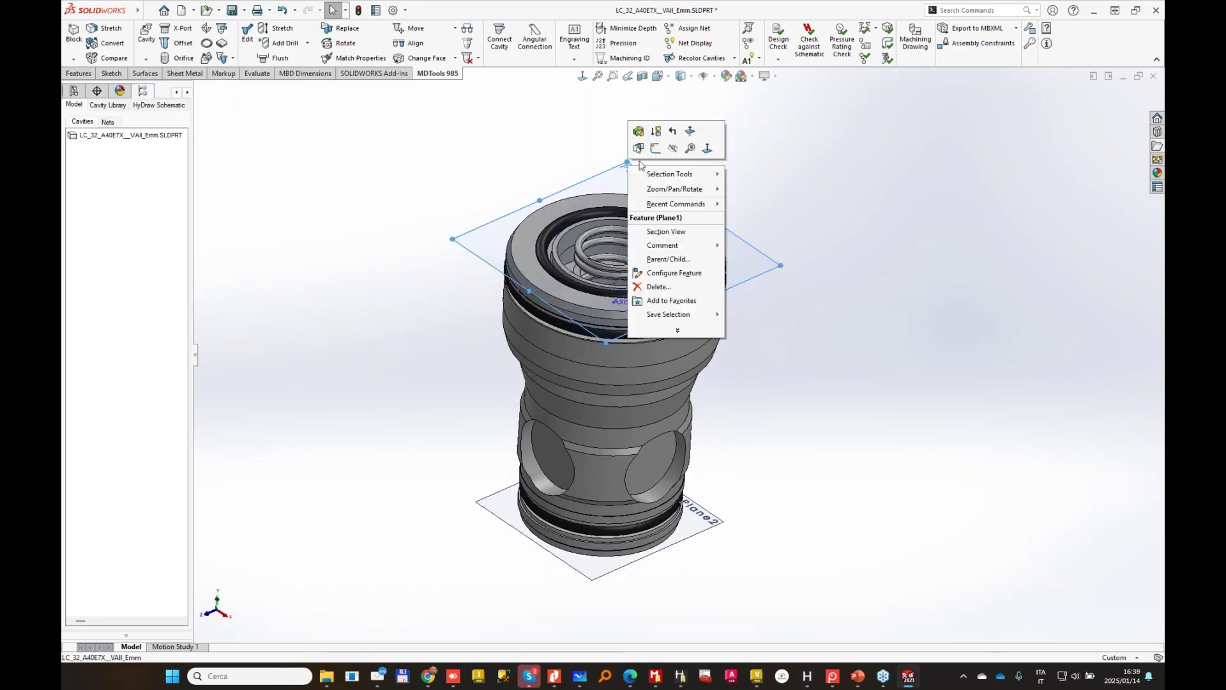
{"action": "left_click", "coordinate": [691, 132]}
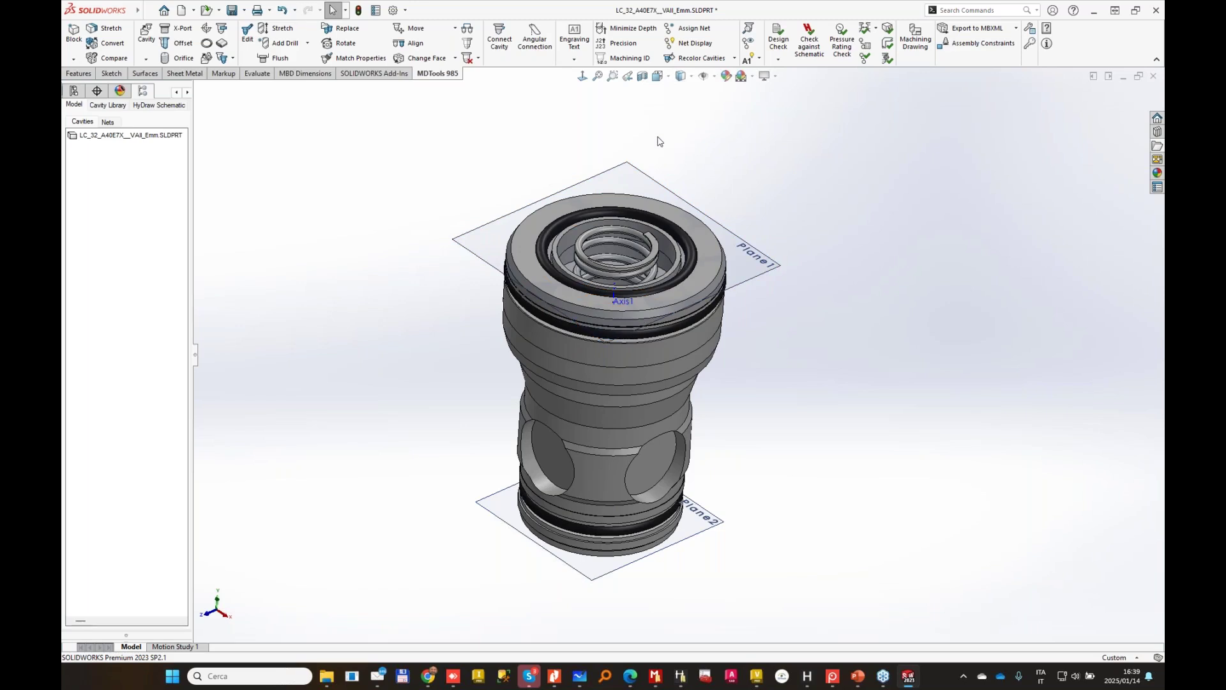
Save the constrained cartridge as LC_32_A40E7X__VAll_Emm.SLDPRT in C:\WORKING\3D_Models_SolidWorks\Bosch Rexroth.
{"action": "left_click", "coordinate": [215, 11]}
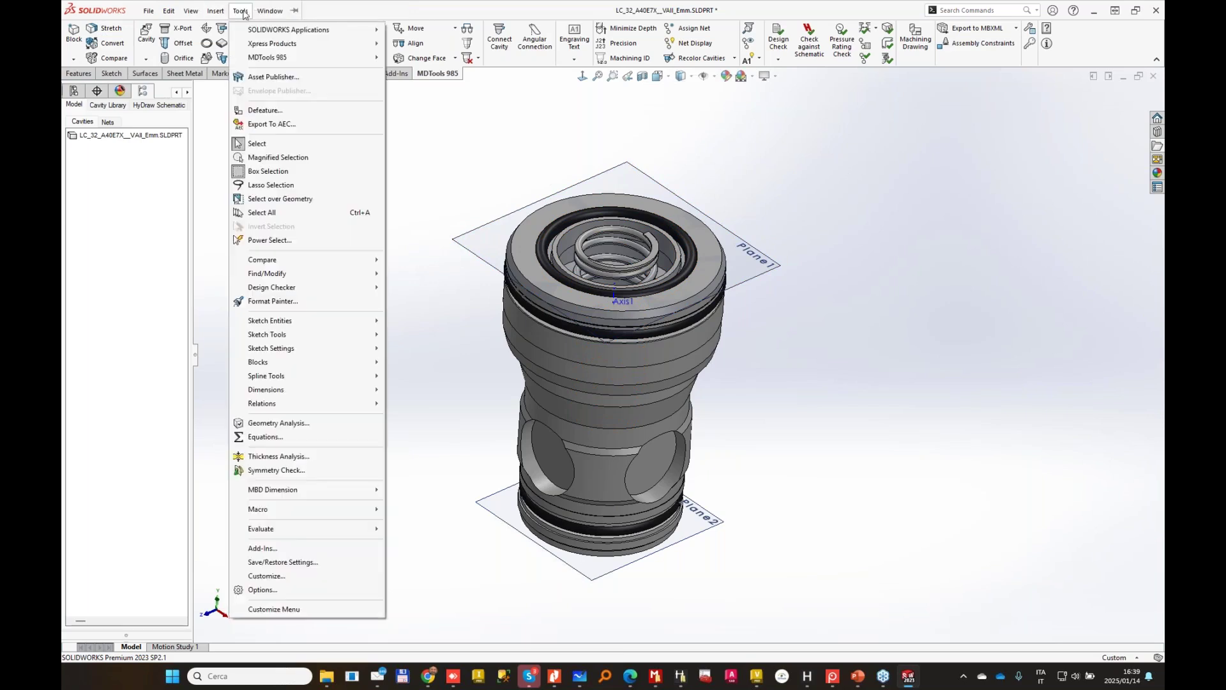
{"action": "left_click", "coordinate": [147, 11]}
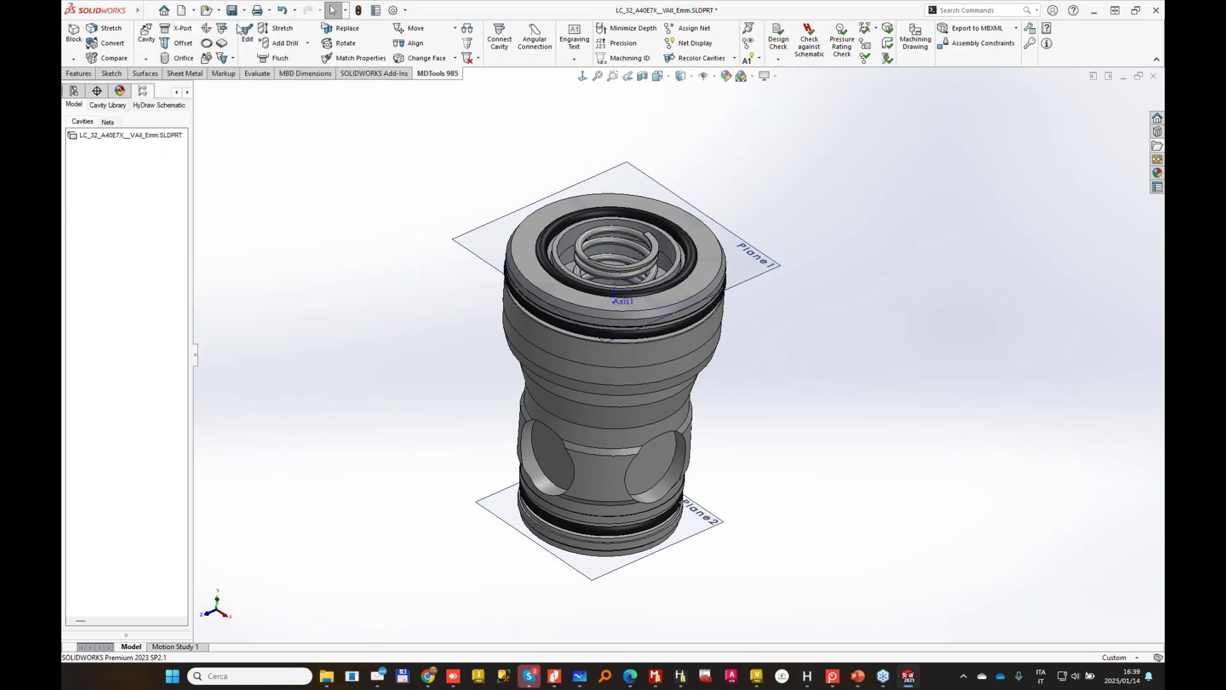
{"action": "left_click", "coordinate": [245, 11]}
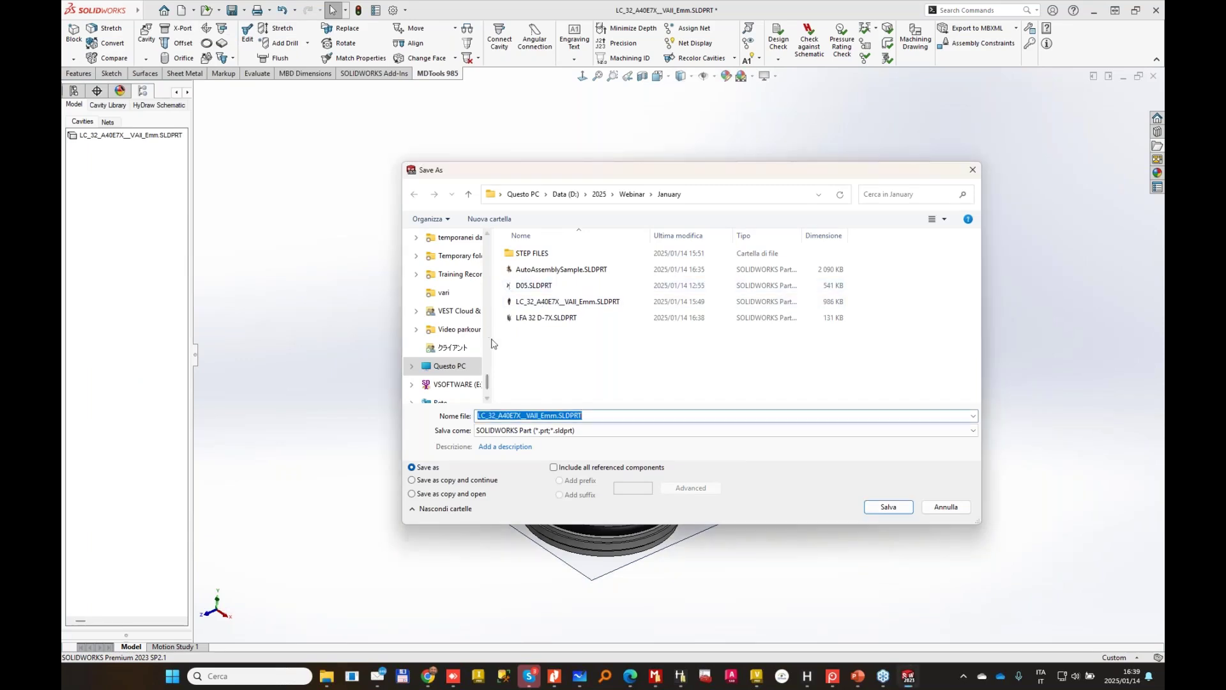
{"action": "left_click", "coordinate": [522, 194]}
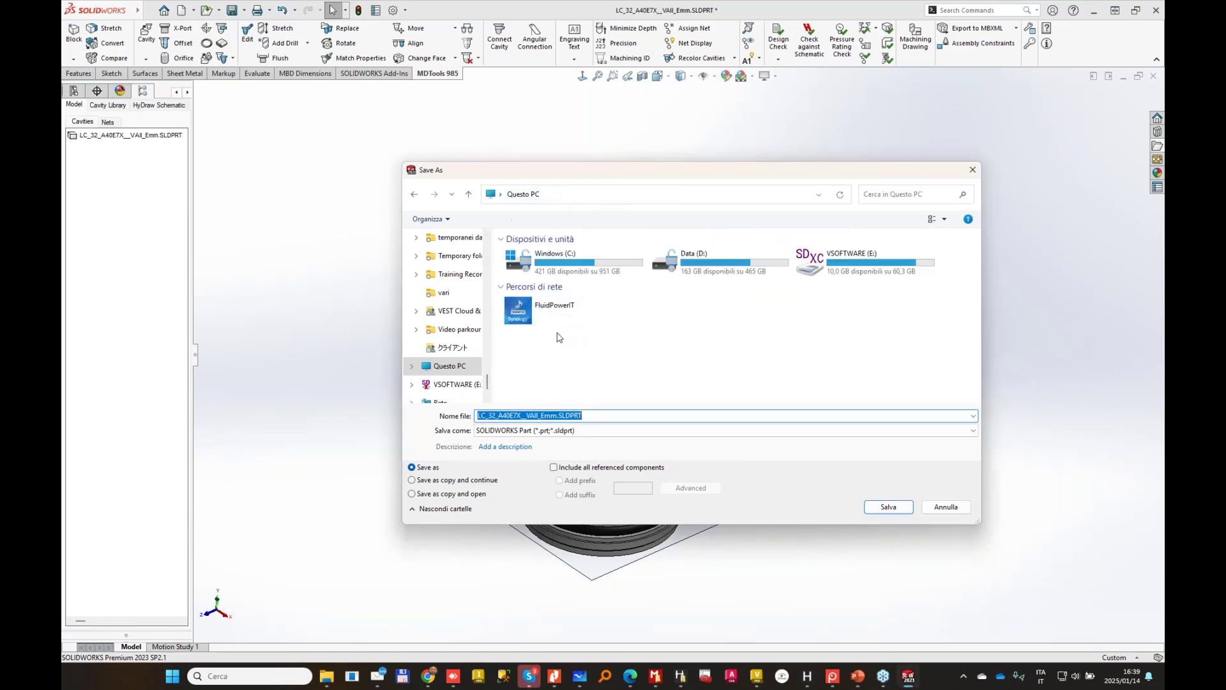
{"action": "left_click", "coordinate": [577, 259]}
{"action": "double_click", "coordinate": [577, 259]}
{"action": "scroll", "coordinate": [602, 348], "scroll_direction": "down", "scroll_amount": 5}
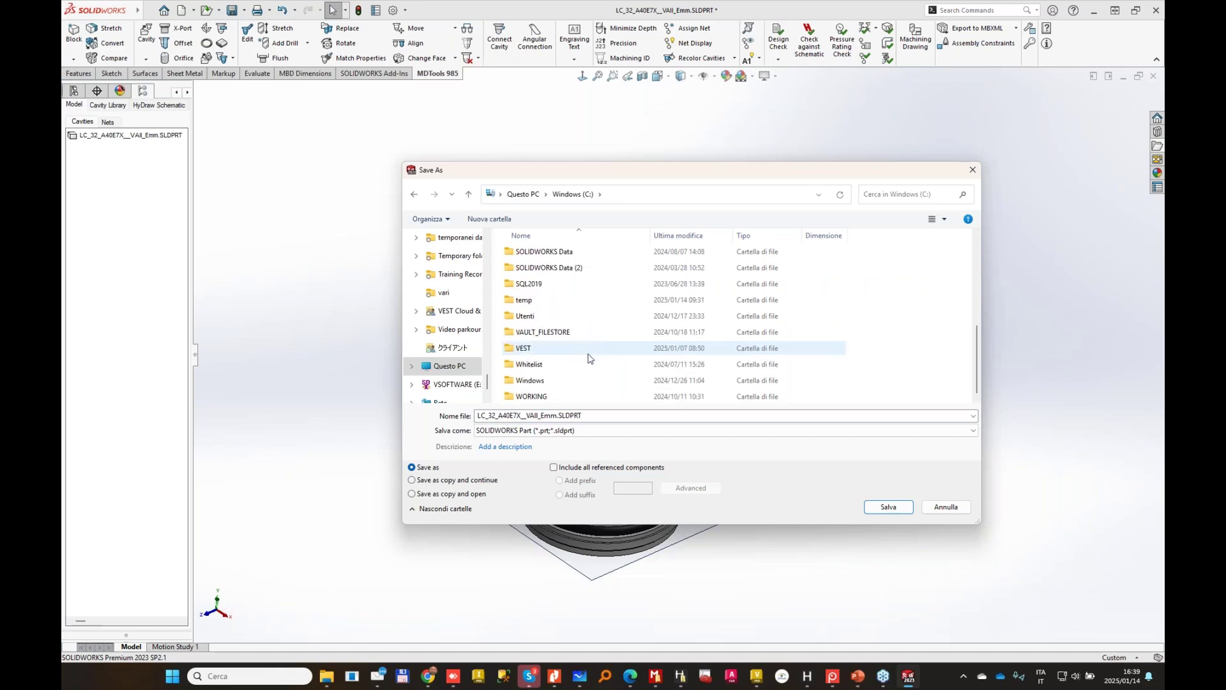
{"action": "double_click", "coordinate": [534, 396]}
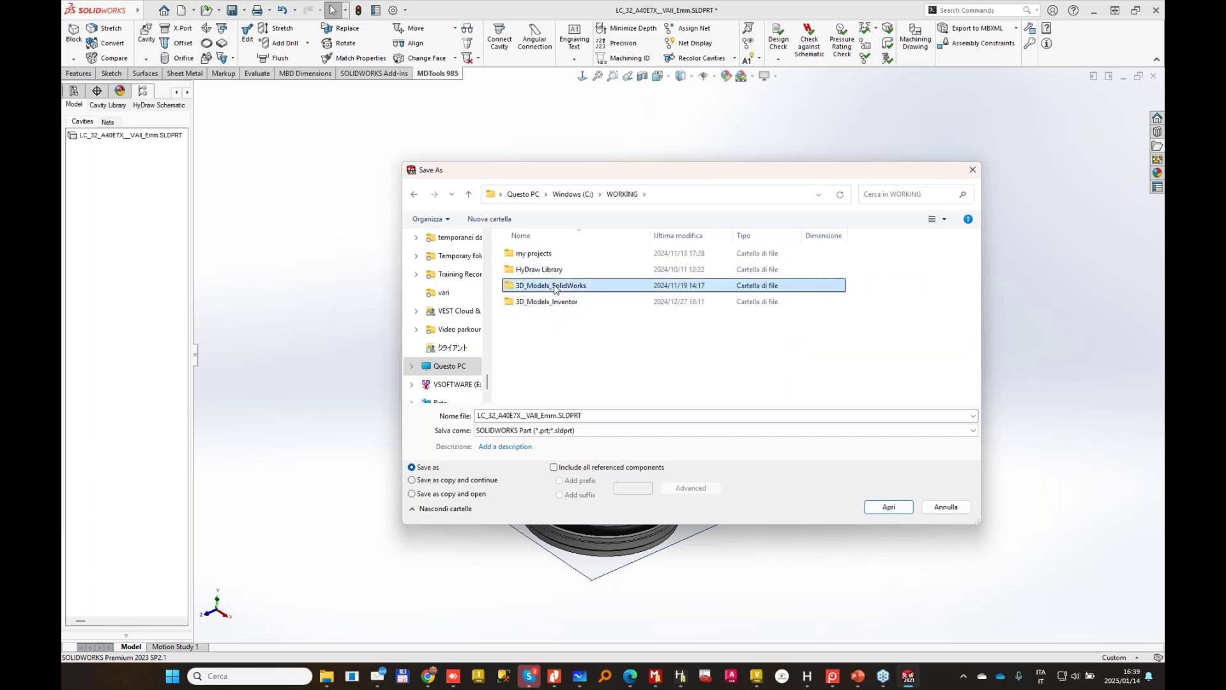
{"action": "double_click", "coordinate": [561, 285]}
{"action": "double_click", "coordinate": [549, 286]}
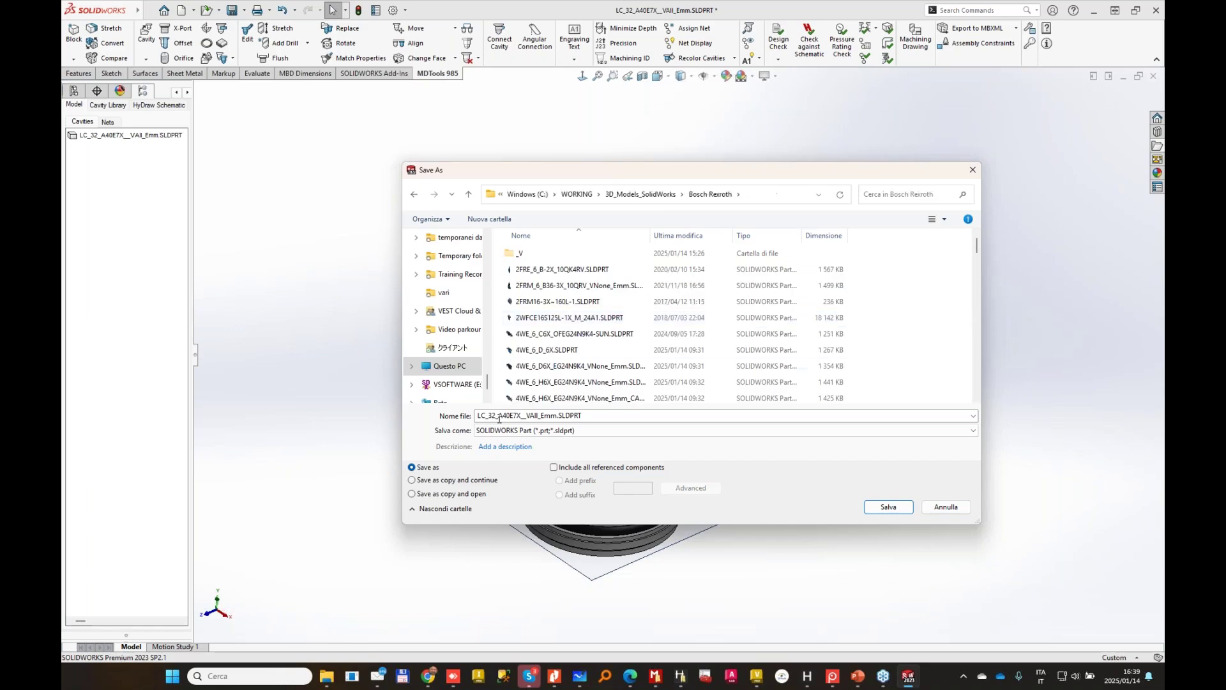
{"action": "left_click", "coordinate": [888, 507]}
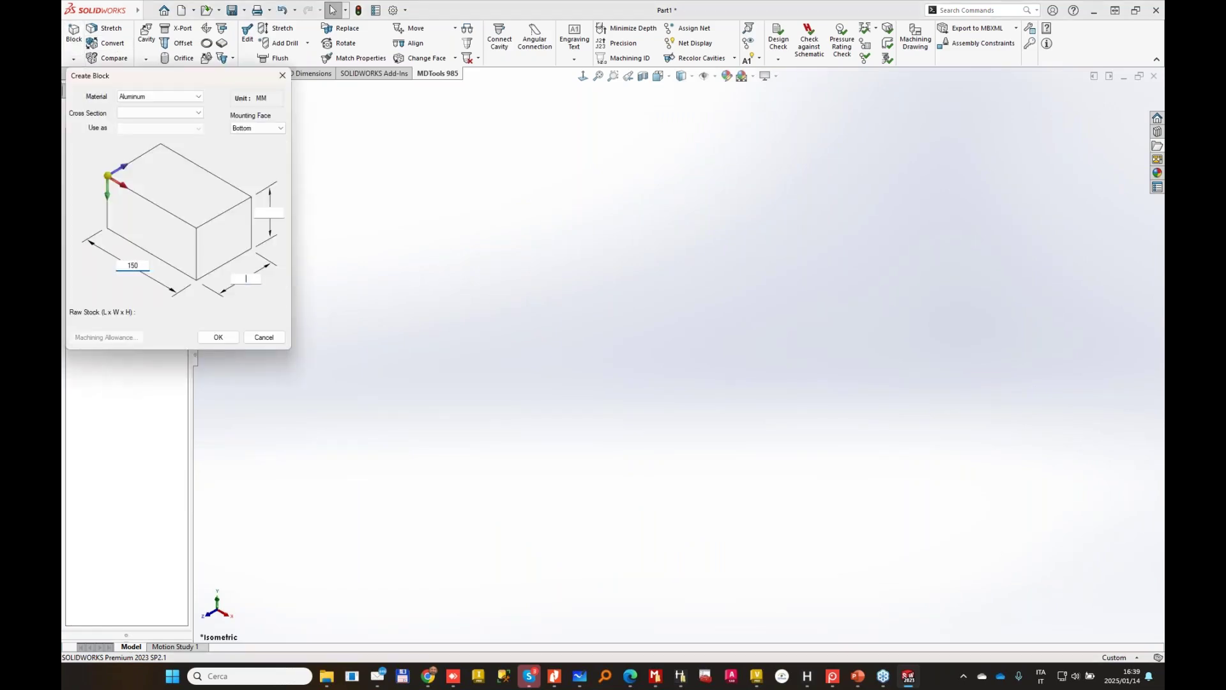
Create a cubic aluminum block with 150 mm sides.
{"action": "key", "text": "Tab"}
{"action": "type", "text": "150"}
{"action": "key", "text": "Return"}
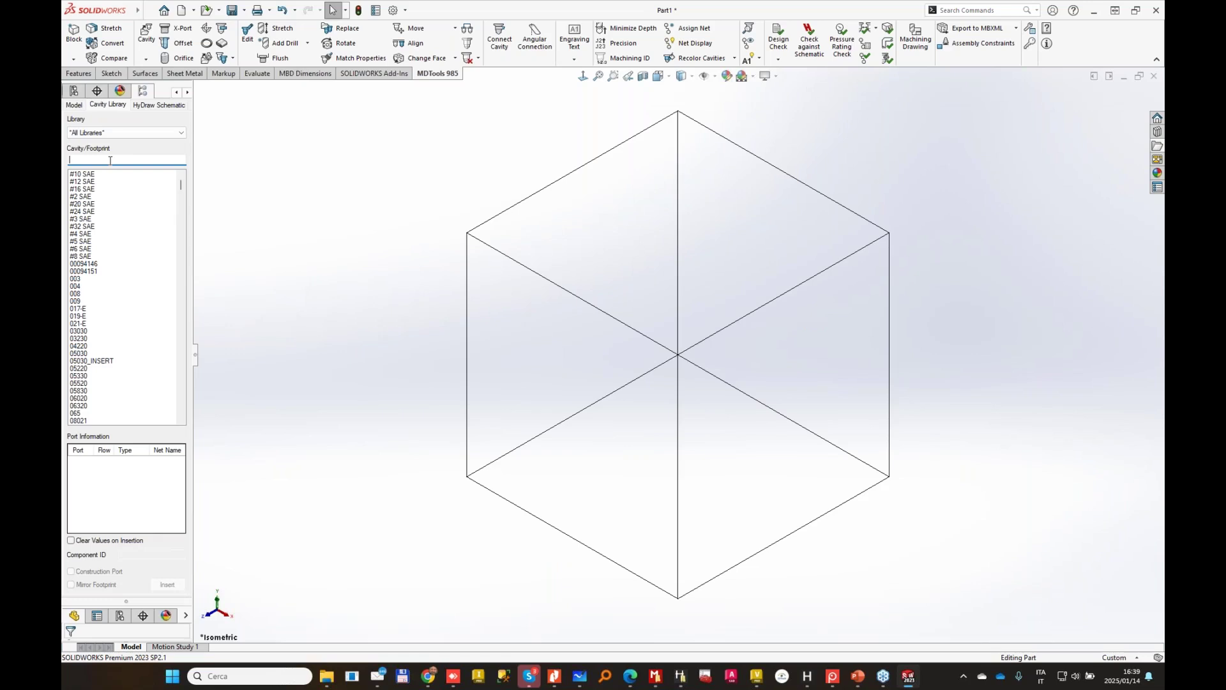
Insert the BC-09-2-A_LC32 cavity with component ID 2 near the middle of the block's top face.
{"action": "type", "text": "BC"}
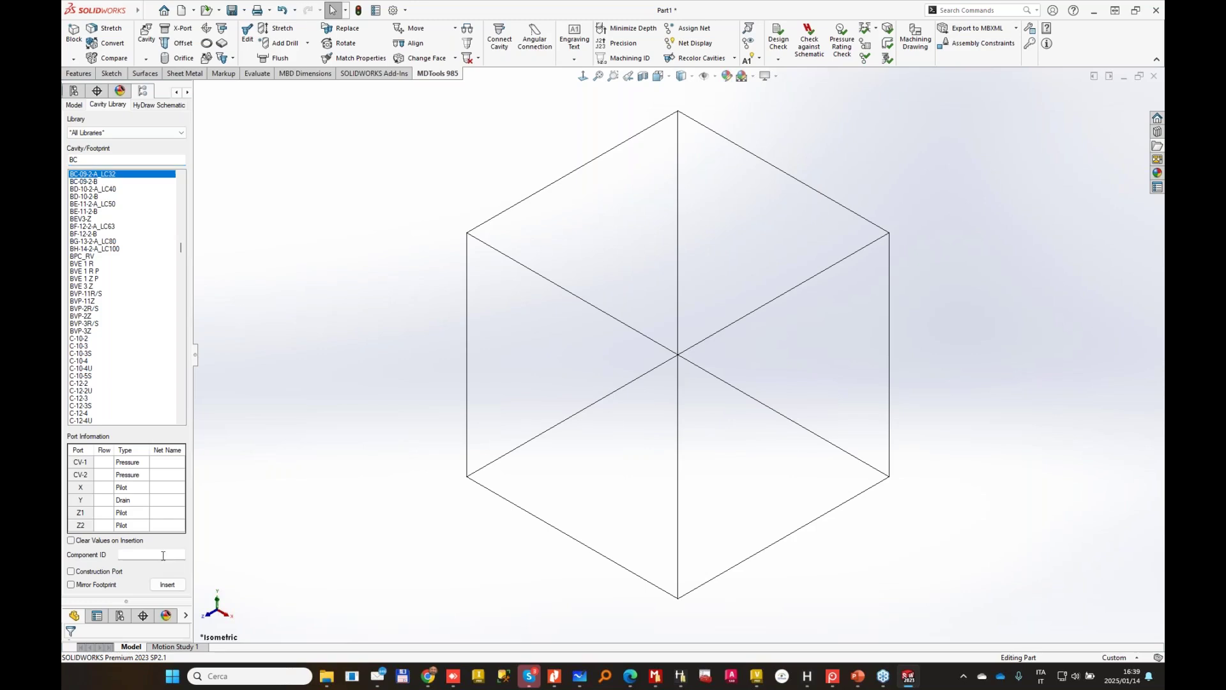
{"action": "key", "text": "Return"}
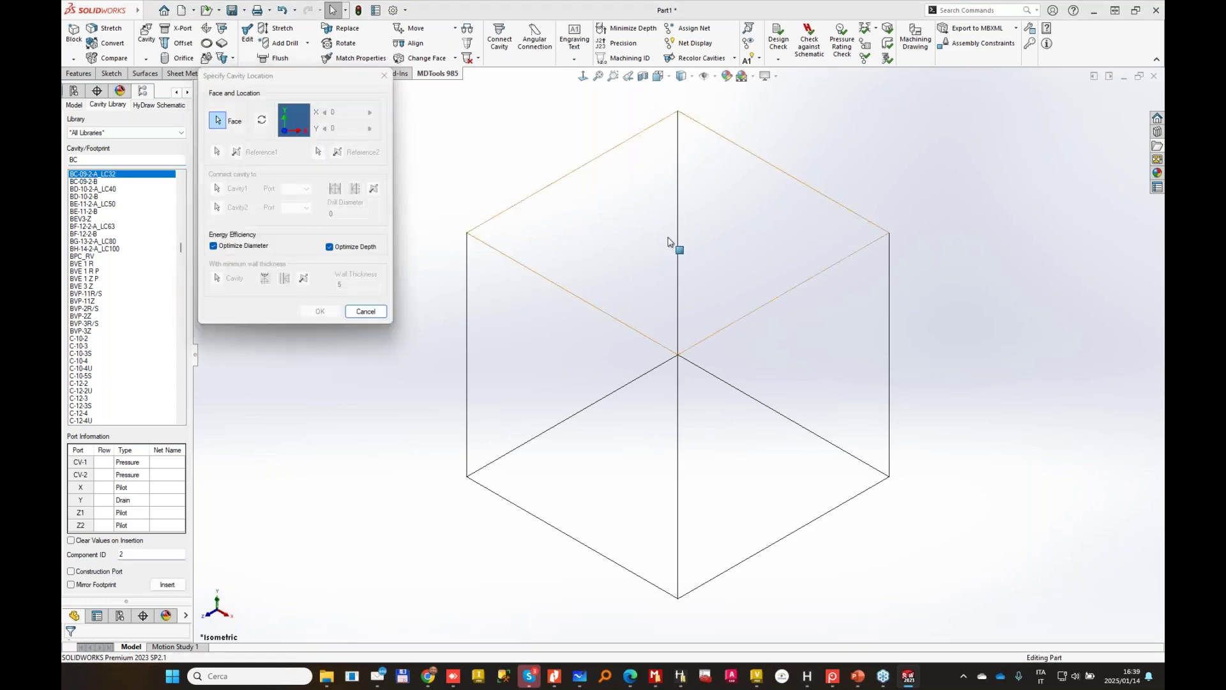
{"action": "left_click", "coordinate": [672, 242]}
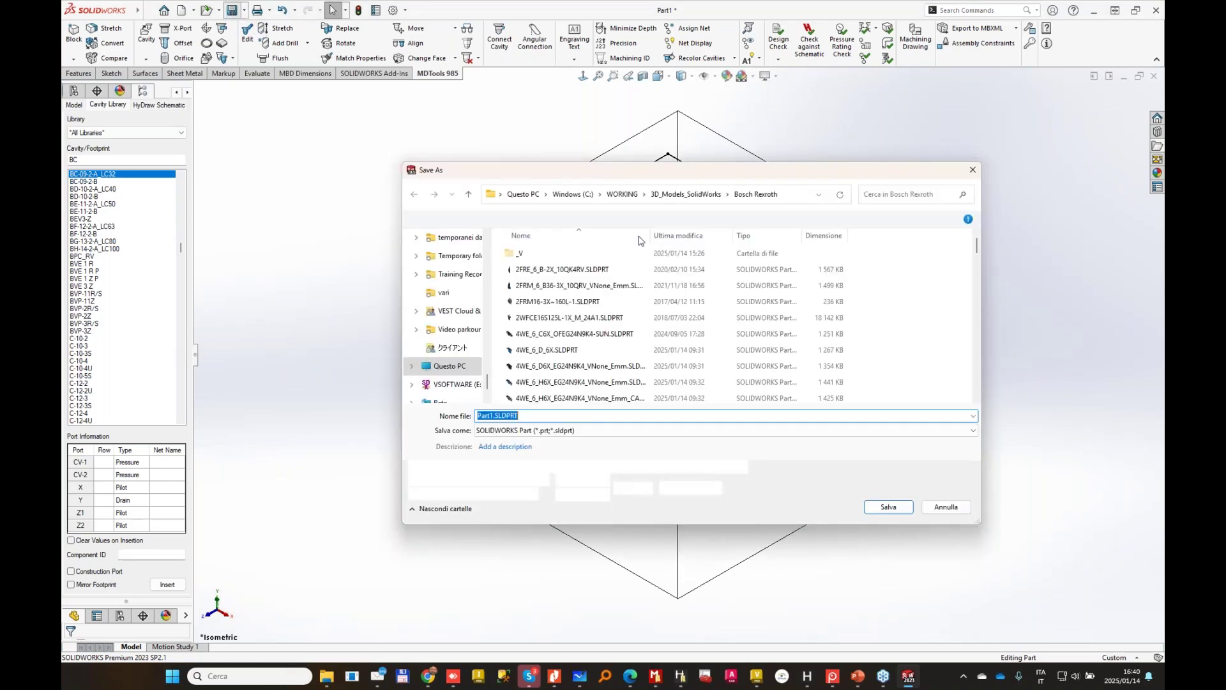
Save the block part as NG32 in the January webinar folder.
{"action": "scroll", "coordinate": [454, 368], "scroll_direction": "up", "scroll_amount": 8}
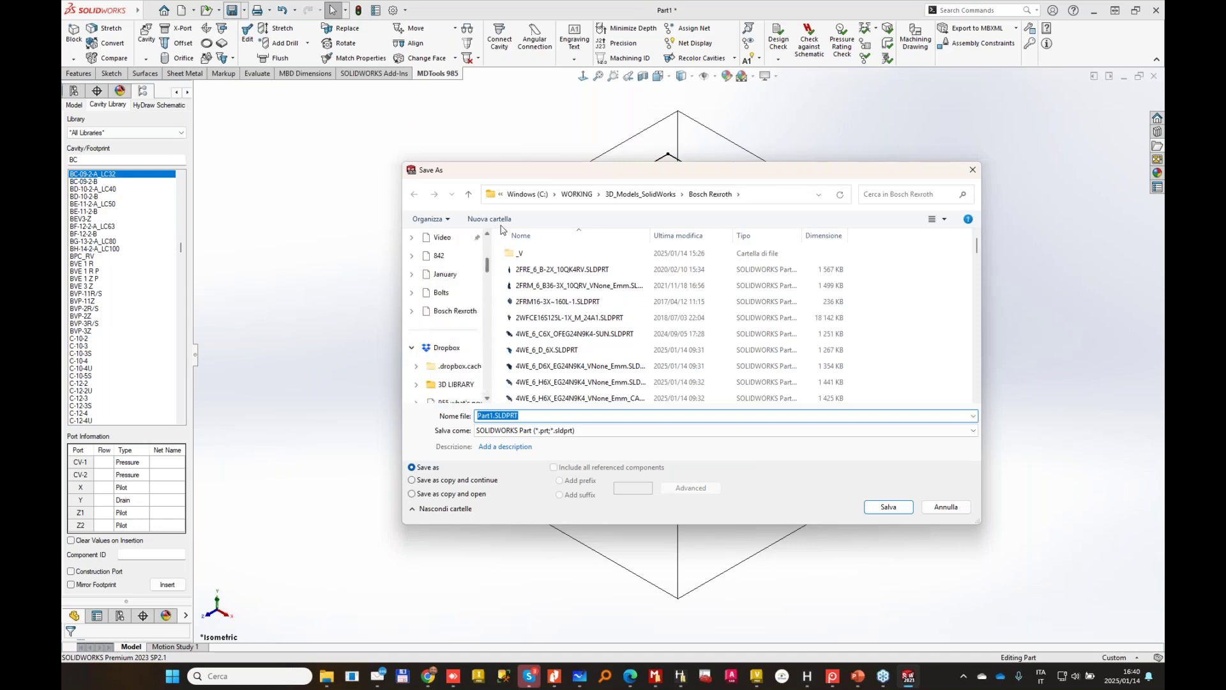
{"action": "scroll", "coordinate": [473, 316], "scroll_direction": "down", "scroll_amount": 1}
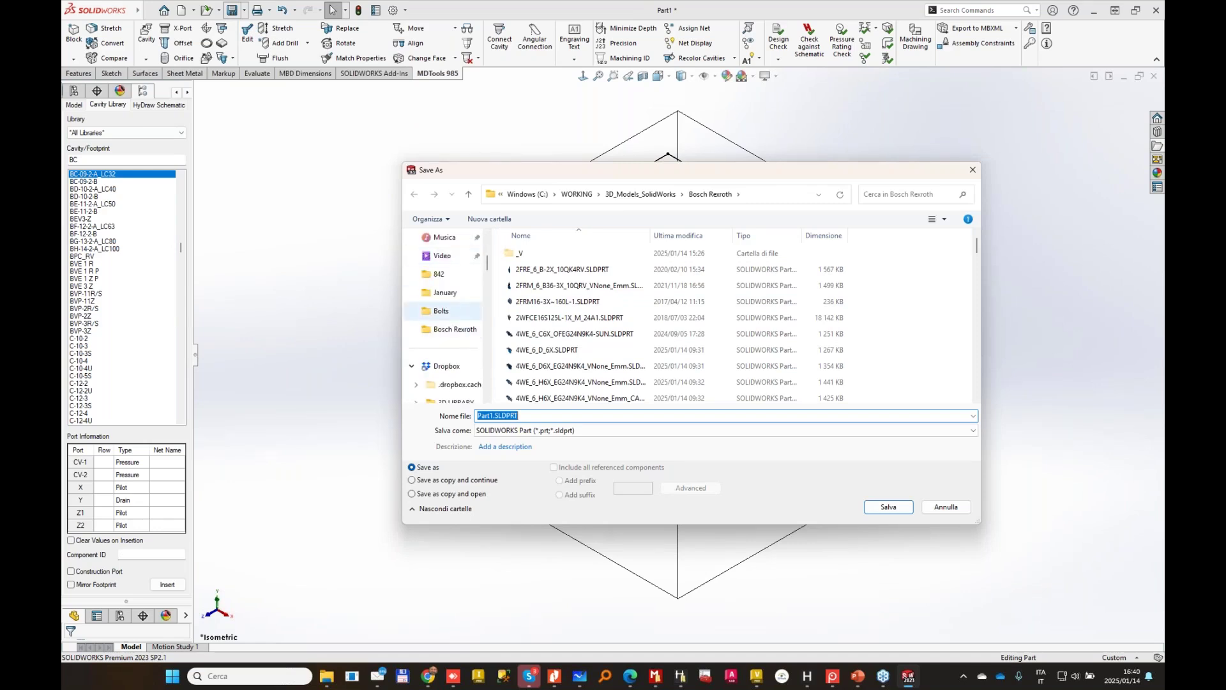
{"action": "left_click", "coordinate": [445, 292]}
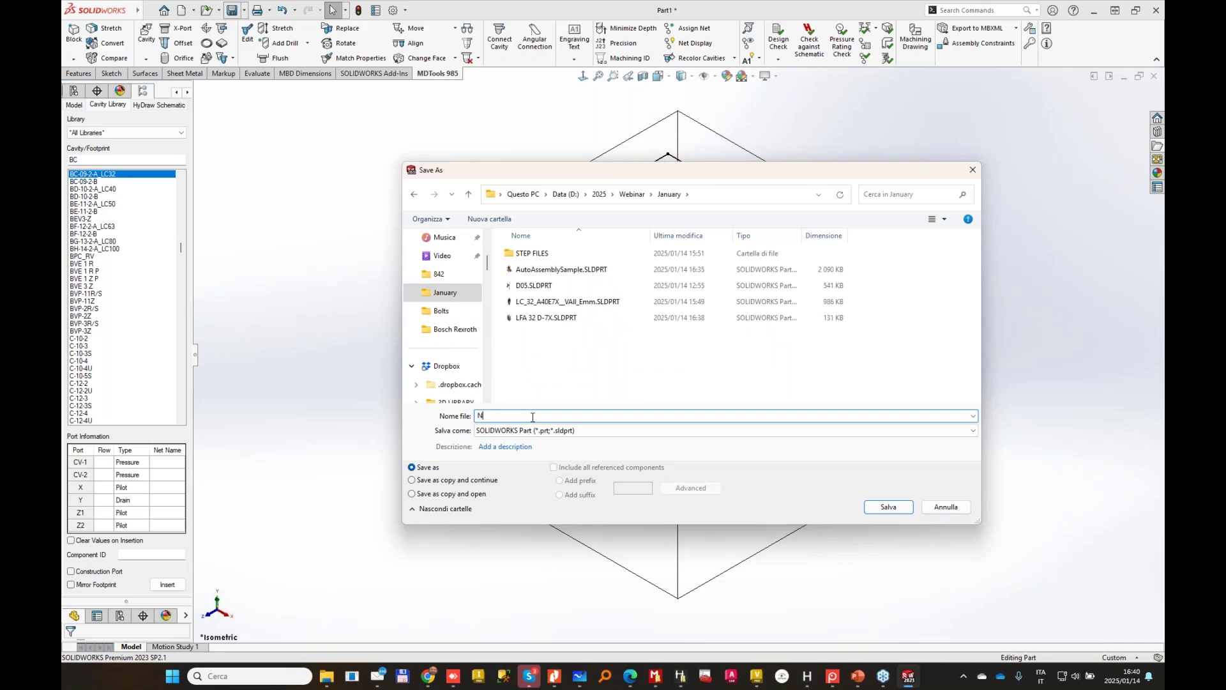
{"action": "key", "text": "Return"}
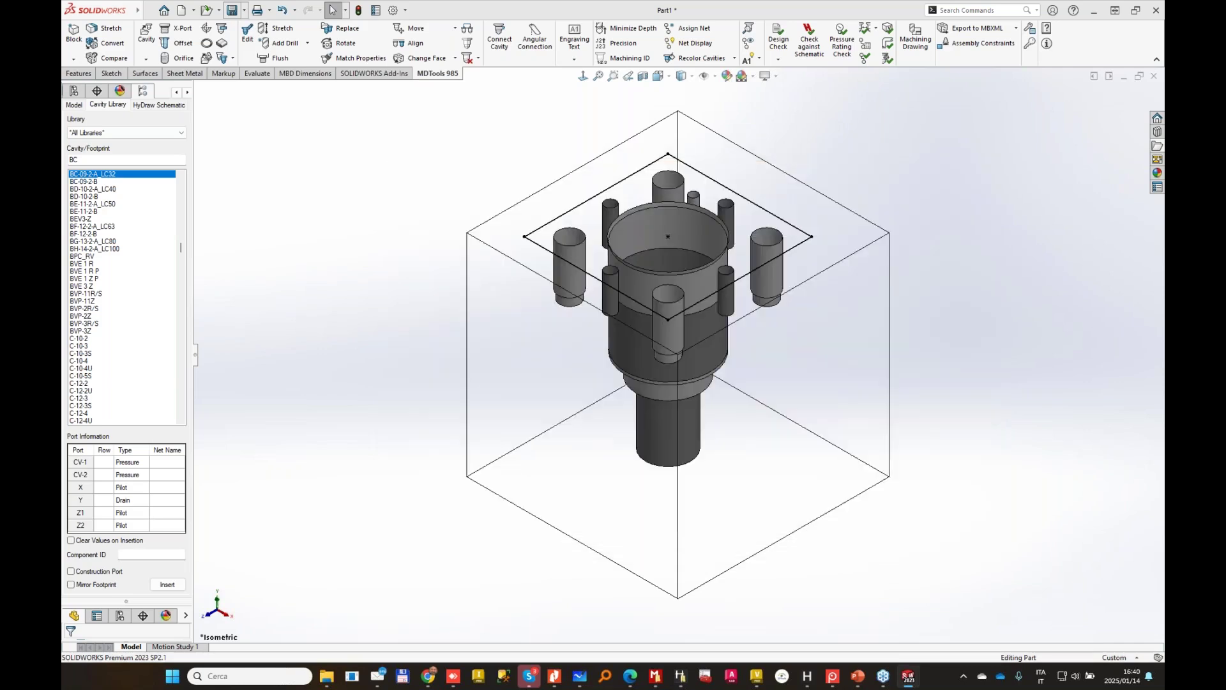
Create a new assembly and place the NG32 block in it as the first component.
{"action": "left_click", "coordinate": [186, 11]}
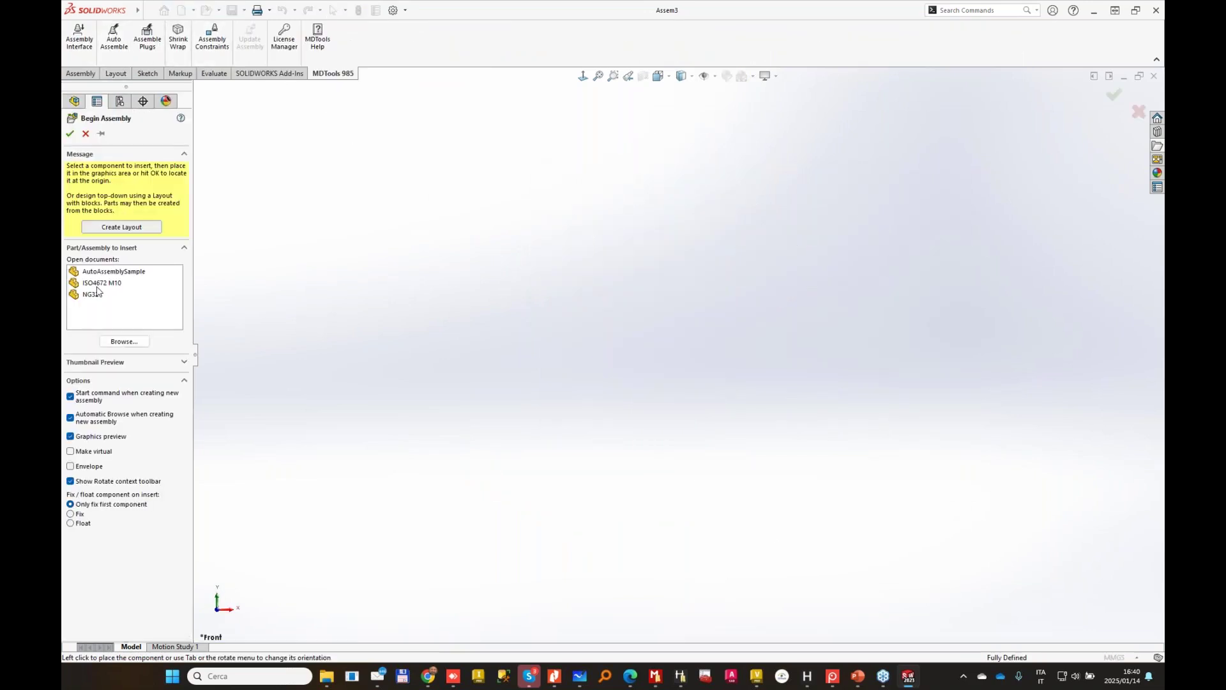
{"action": "left_click", "coordinate": [96, 295]}
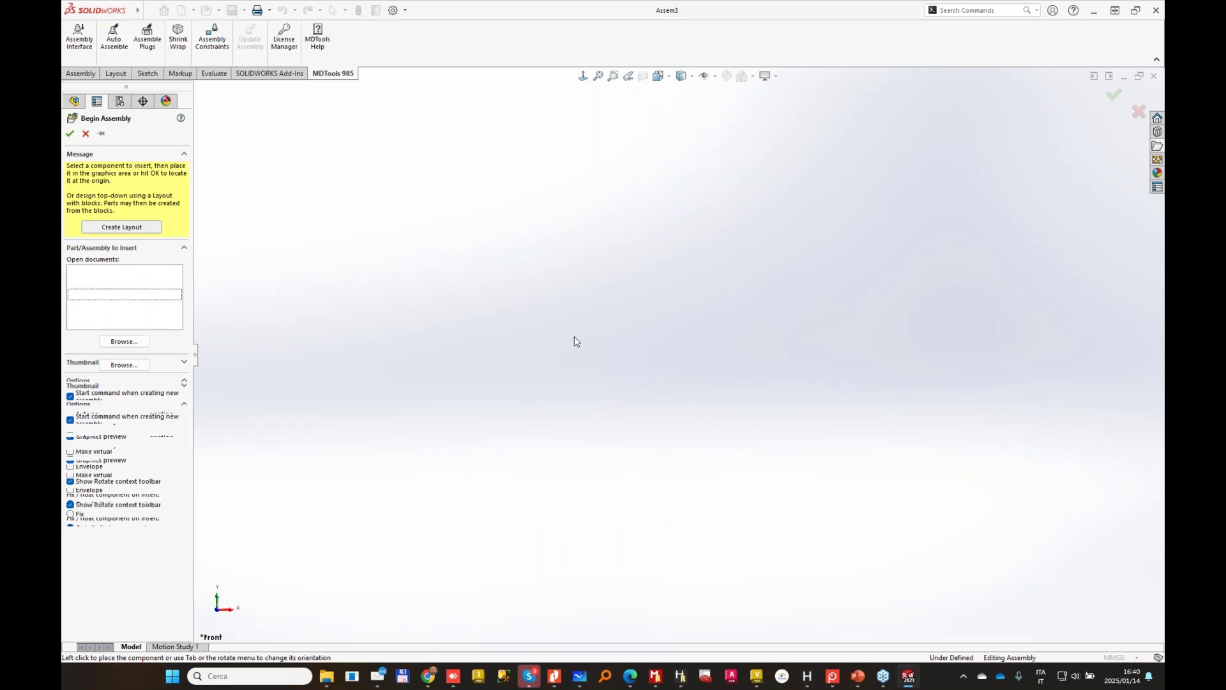
{"action": "left_click", "coordinate": [538, 213]}
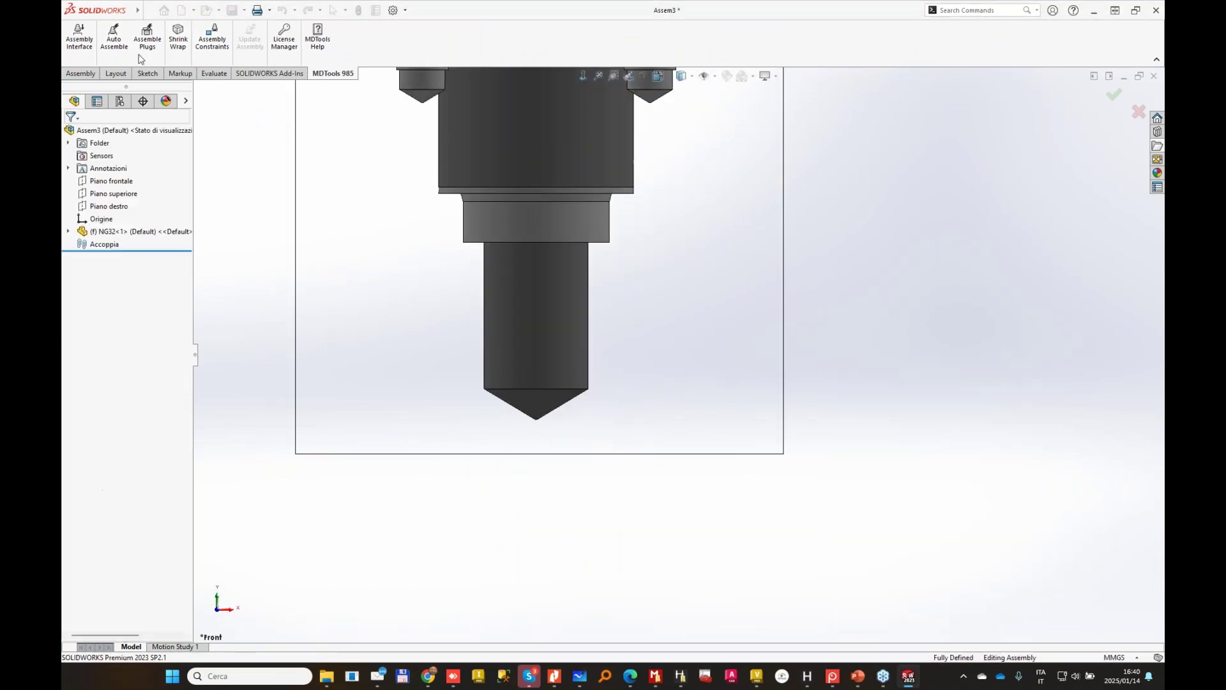
Open CAD model selection for cavity BC-09-2-A_LC32 in the Assembly Interface and browse the Bosch Rexroth folder.
{"action": "left_click", "coordinate": [79, 41]}
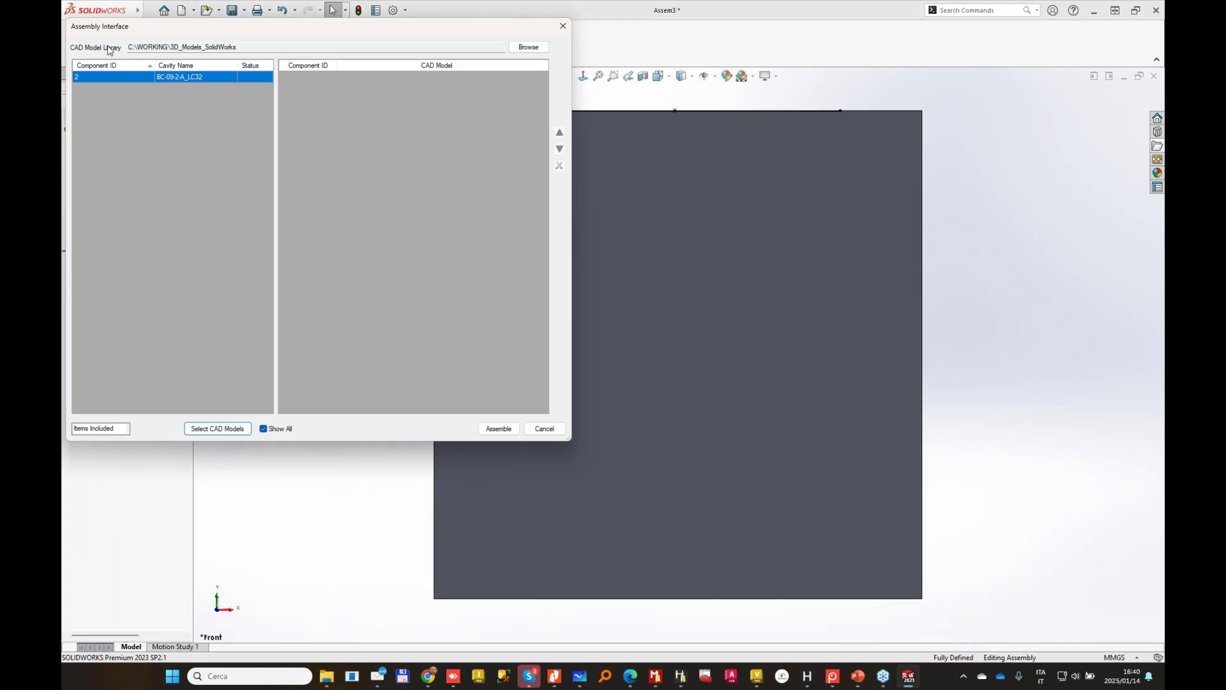
{"action": "left_click", "coordinate": [231, 431]}
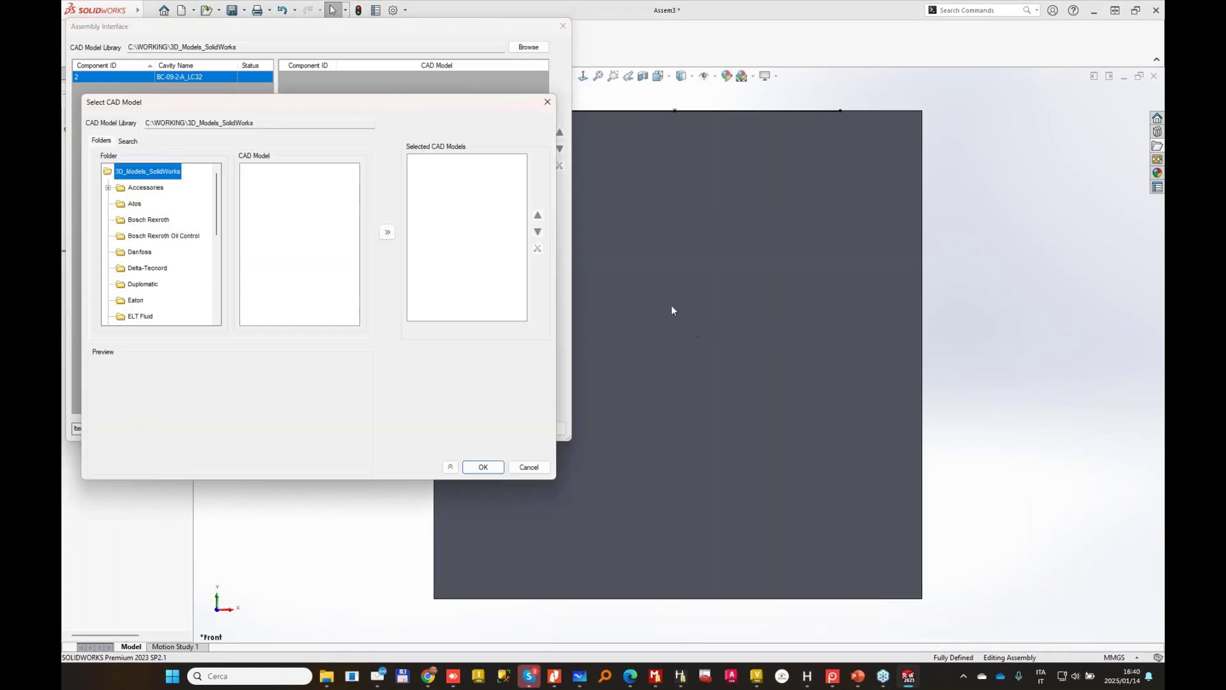
{"action": "left_click", "coordinate": [149, 220]}
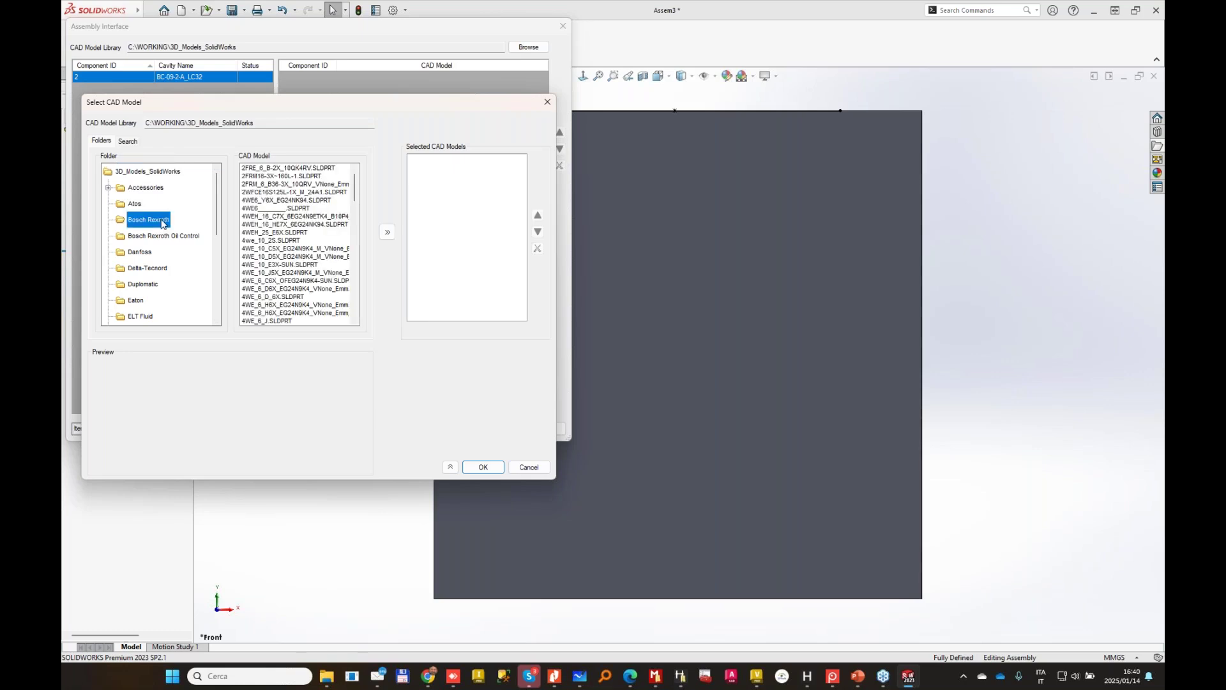
Search the CAD model library for LC_32 and assign LC_32_A40E7X__VAll_Emm.SLDPRT to the BC-09-2-A_LC32 cavity.
{"action": "left_click", "coordinate": [128, 141]}
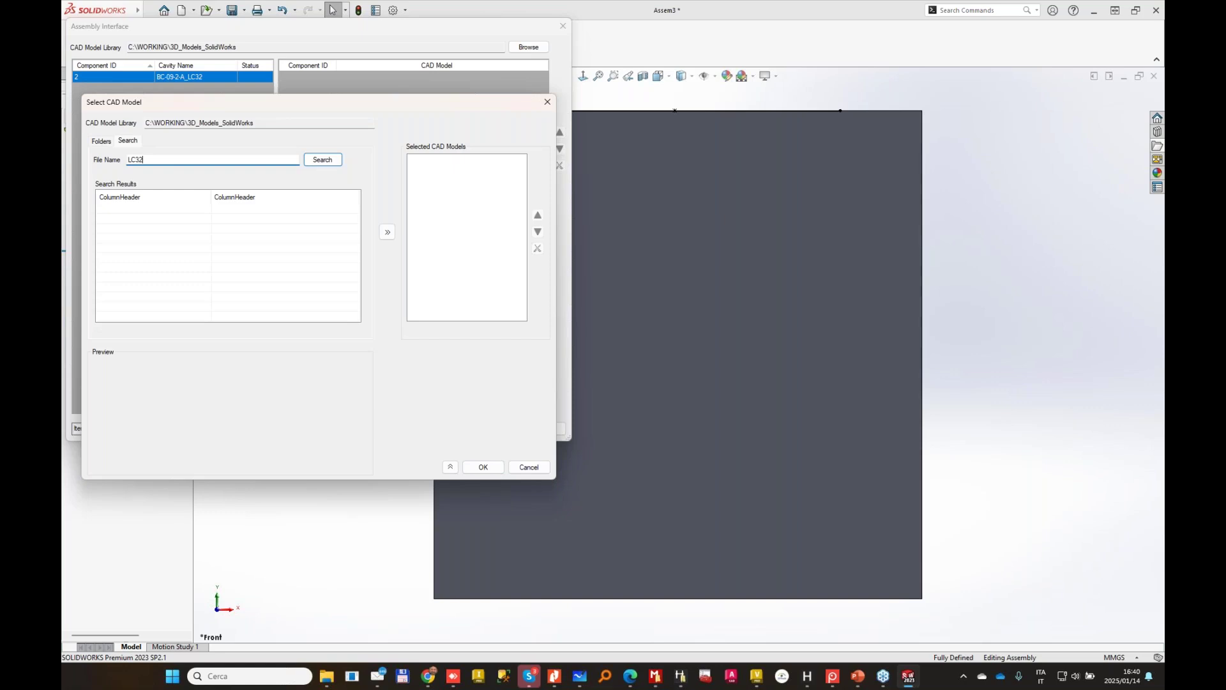
{"action": "key", "text": "Return"}
{"action": "left_click", "coordinate": [401, 320]}
{"action": "left_click", "coordinate": [136, 160]}
{"action": "type", "text": "_"}
{"action": "key", "text": "Return"}
{"action": "left_click", "coordinate": [152, 209]}
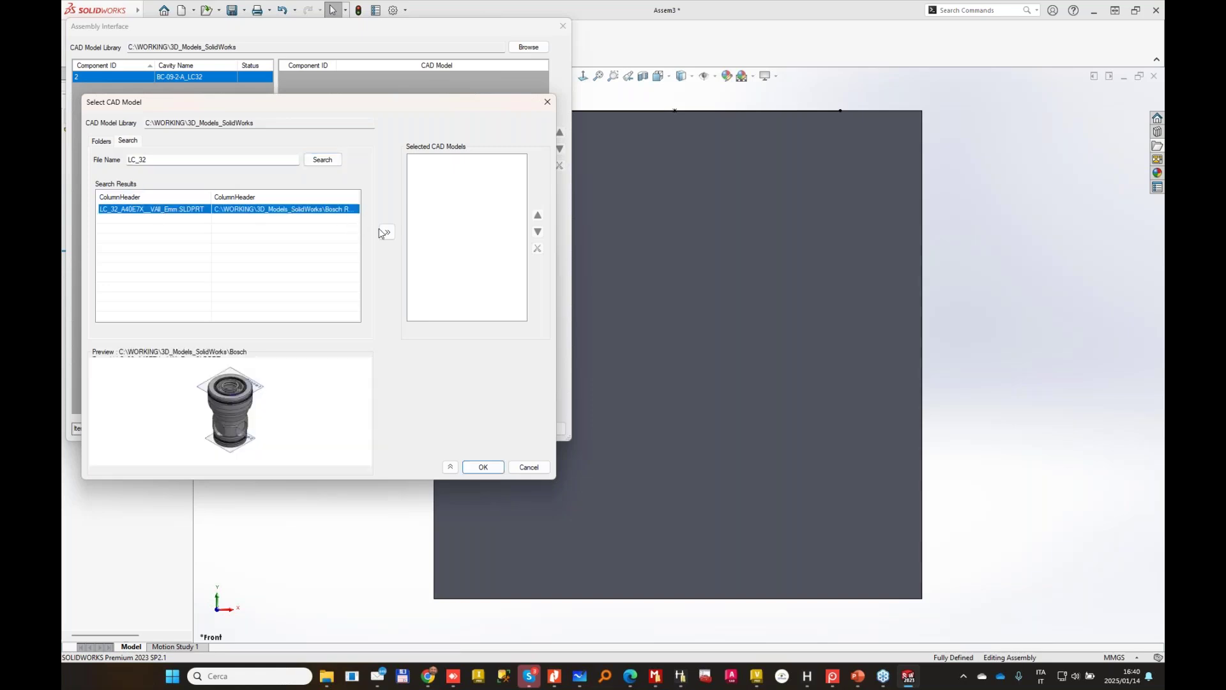
{"action": "left_click", "coordinate": [387, 231]}
{"action": "left_click", "coordinate": [483, 468]}
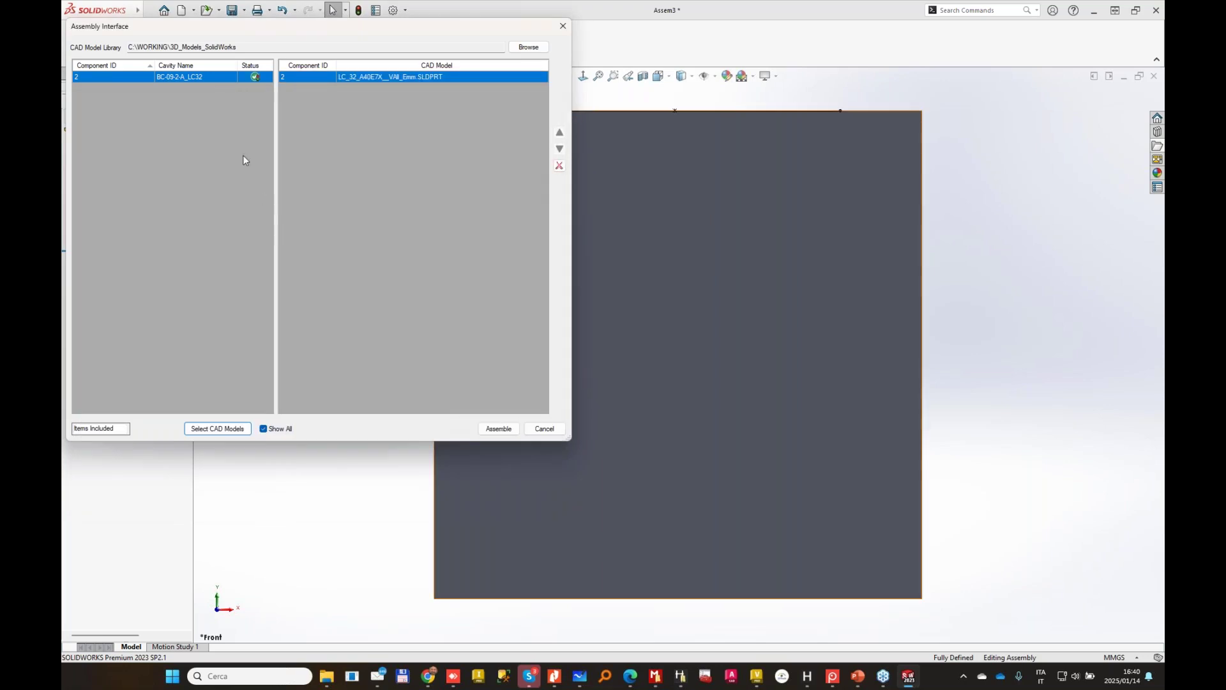
Reopen CAD model selection for the cavity and search the library for LFA_32.
{"action": "left_click", "coordinate": [218, 430]}
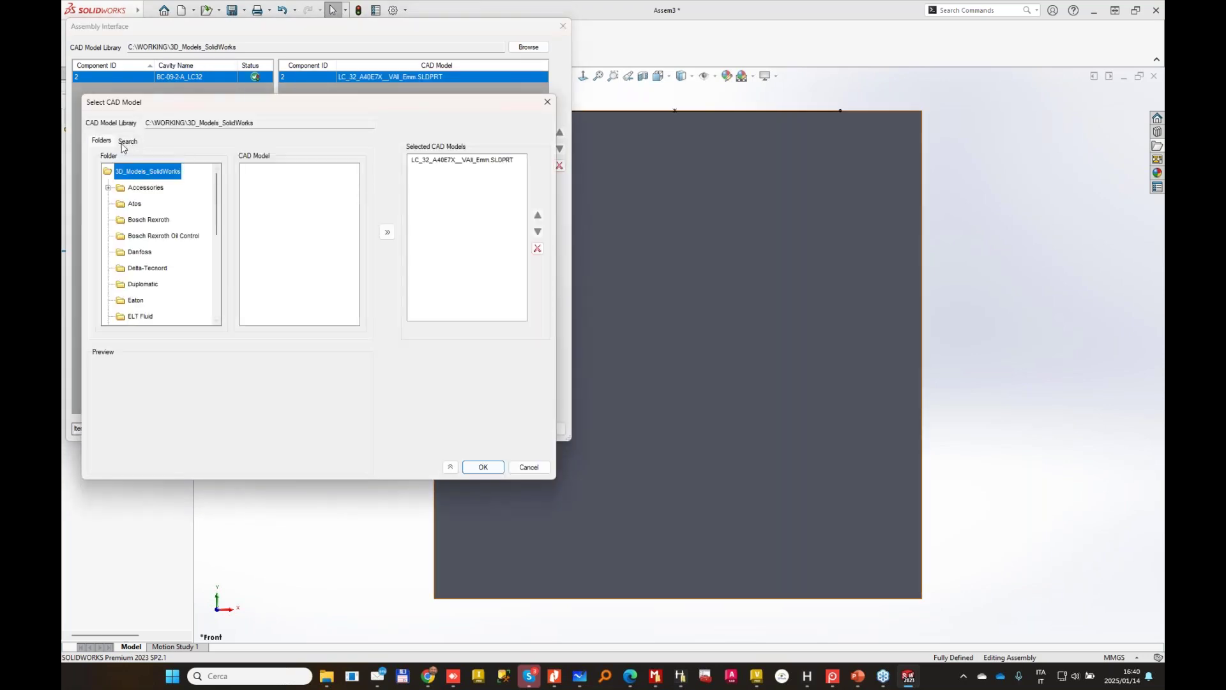
{"action": "left_click", "coordinate": [127, 141]}
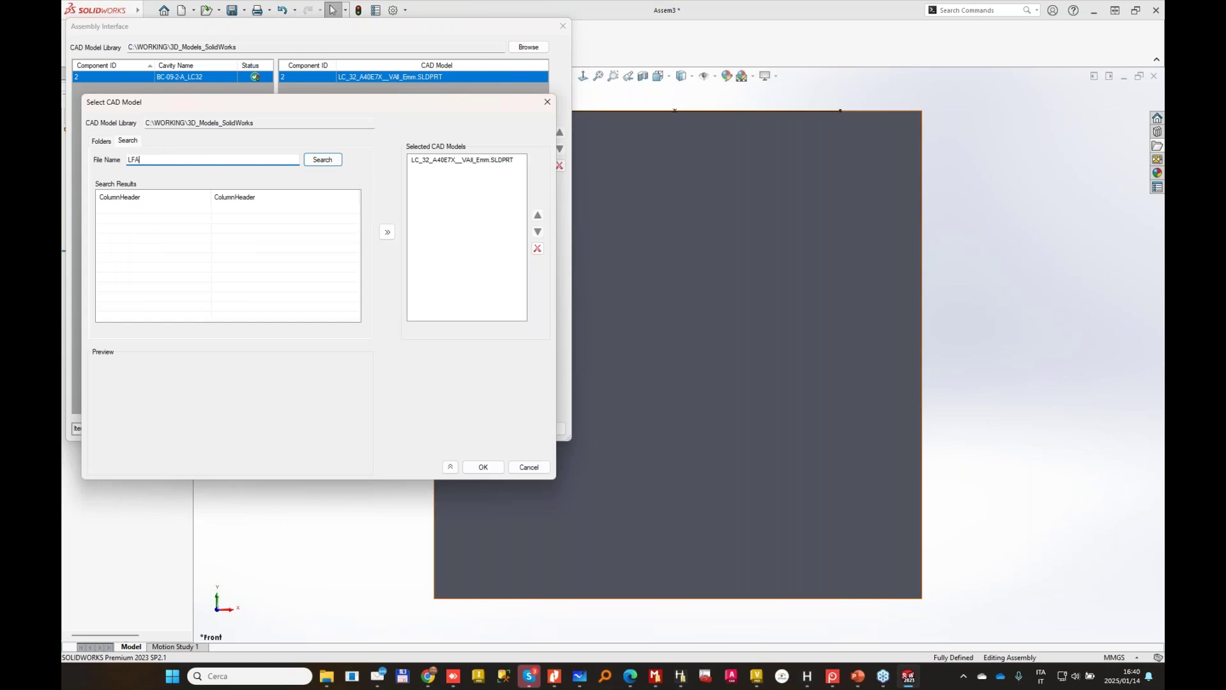
{"action": "left_click", "coordinate": [340, 161]}
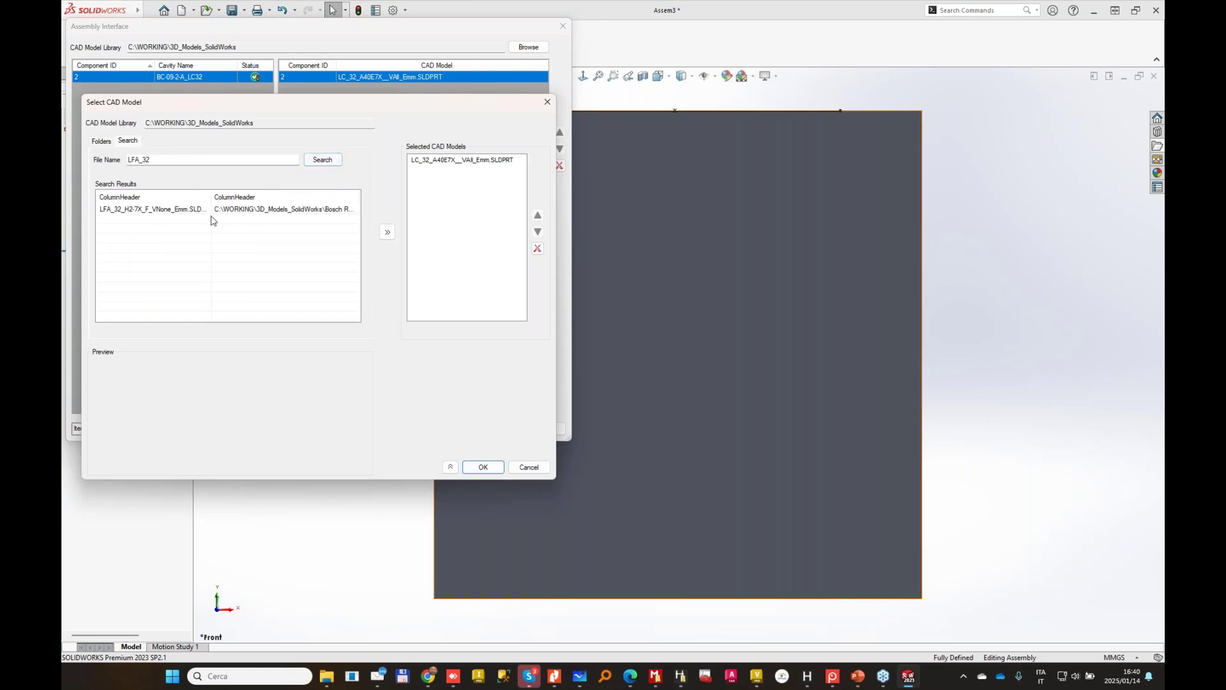
Search the library for LFA and add LFA 32 D-7X.SLDPRT as the cavity's second CAD model.
{"action": "left_click", "coordinate": [173, 161]}
{"action": "key", "text": "BackSpace"}
{"action": "key", "text": "BackSpace"}
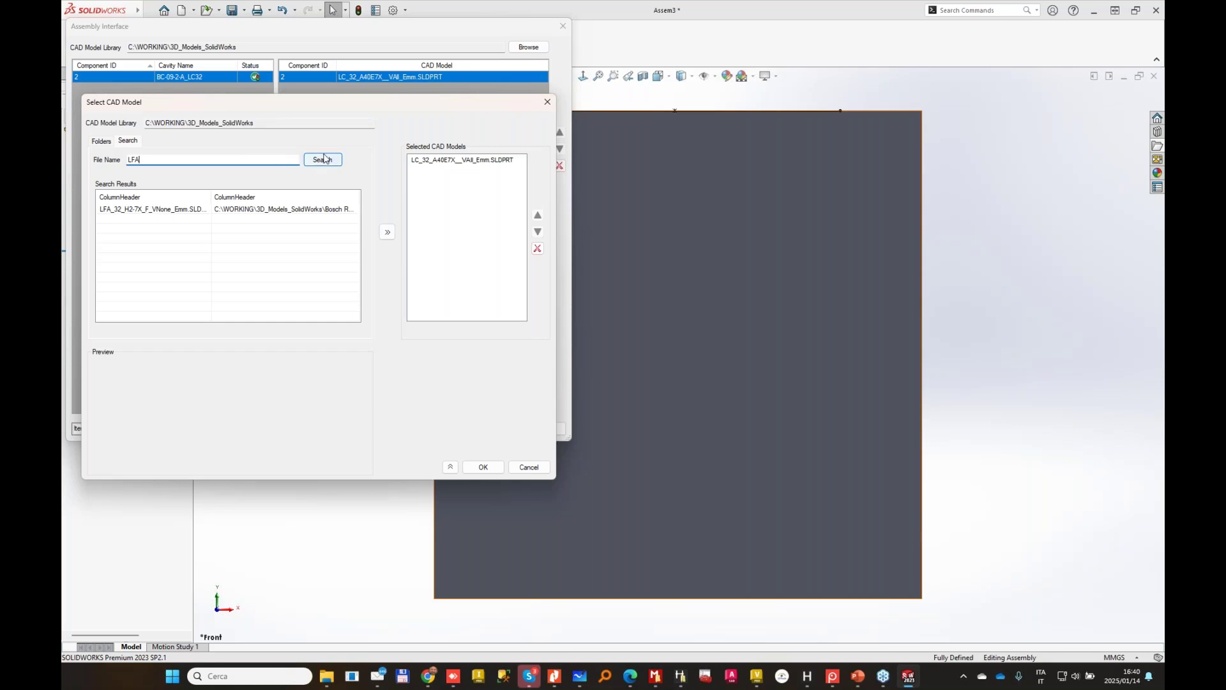
{"action": "left_click", "coordinate": [323, 159]}
{"action": "scroll", "coordinate": [157, 253], "scroll_direction": "down", "scroll_amount": 1}
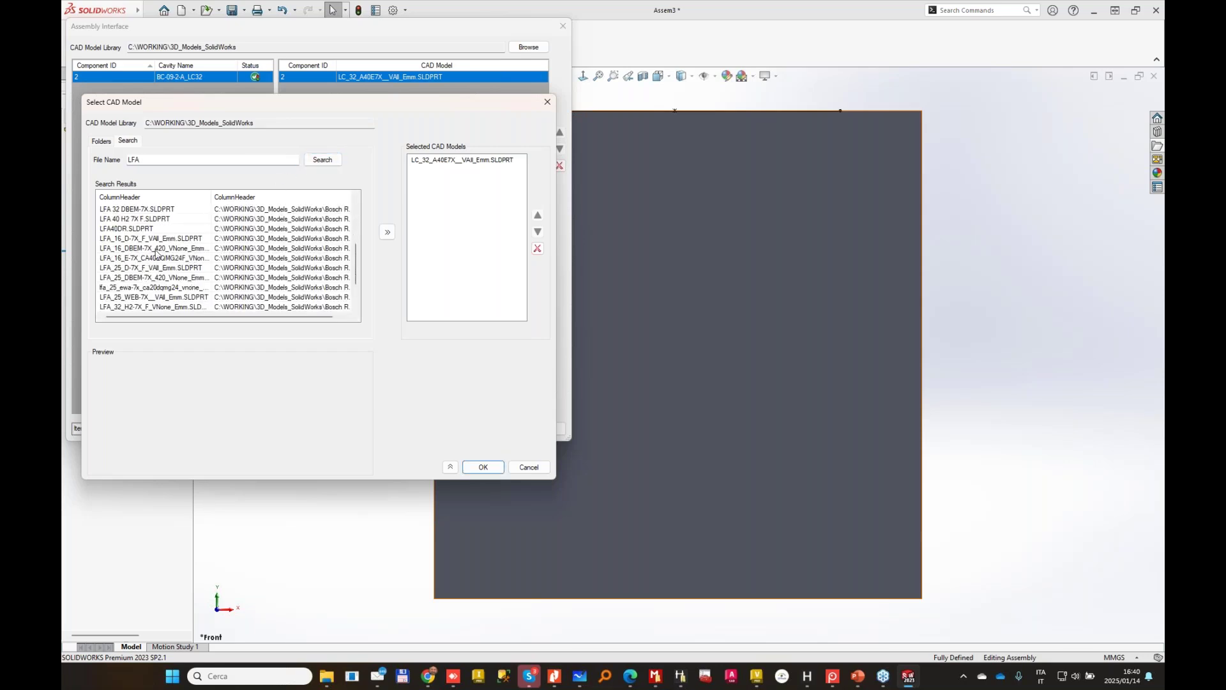
{"action": "scroll", "coordinate": [160, 244], "scroll_direction": "up", "scroll_amount": 1}
{"action": "left_click", "coordinate": [125, 228]}
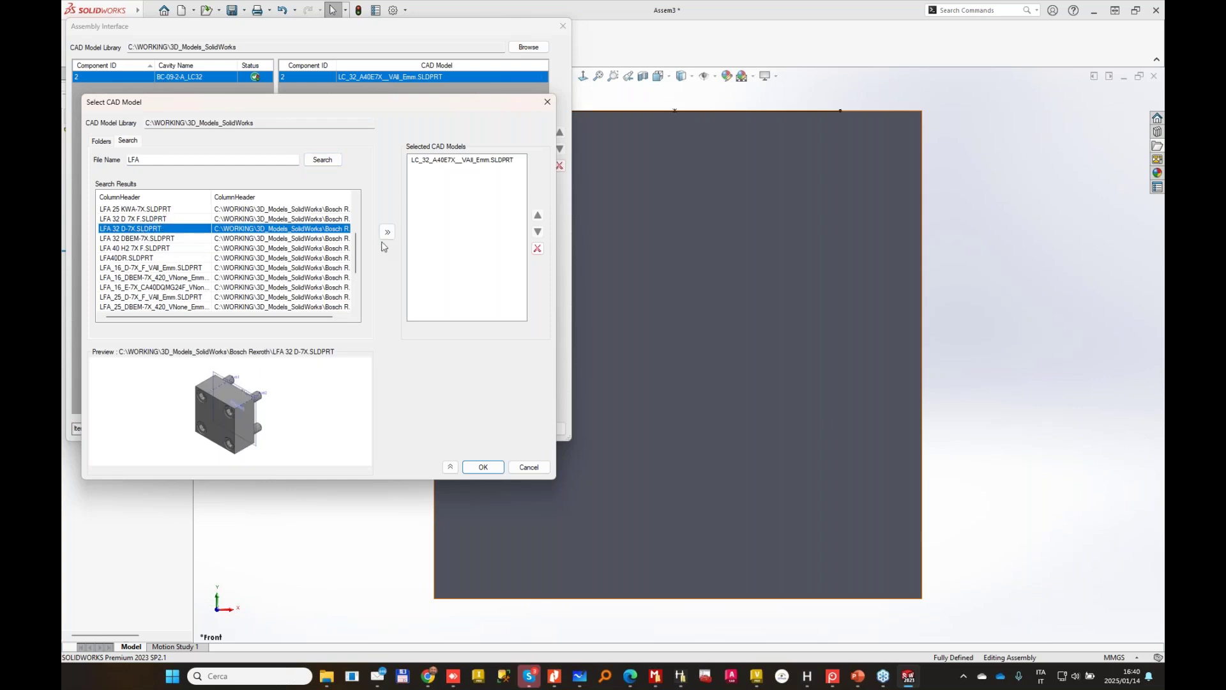
{"action": "left_click", "coordinate": [388, 232]}
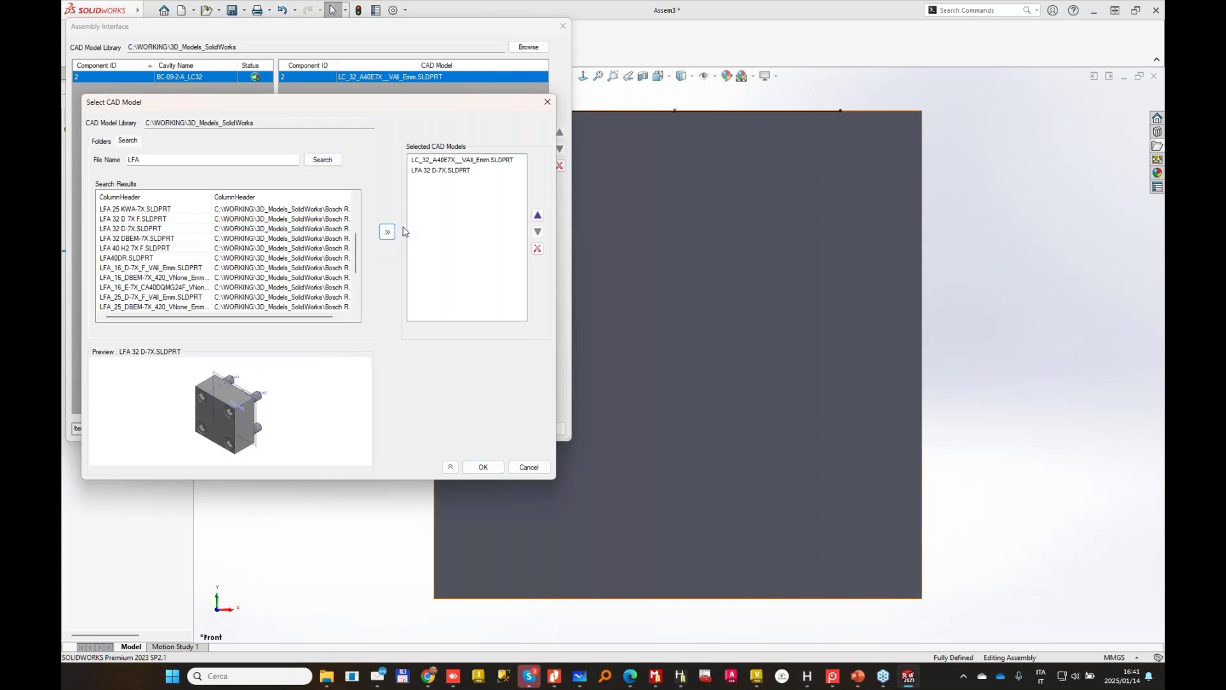
{"action": "left_click", "coordinate": [449, 161]}
{"action": "left_click", "coordinate": [446, 171]}
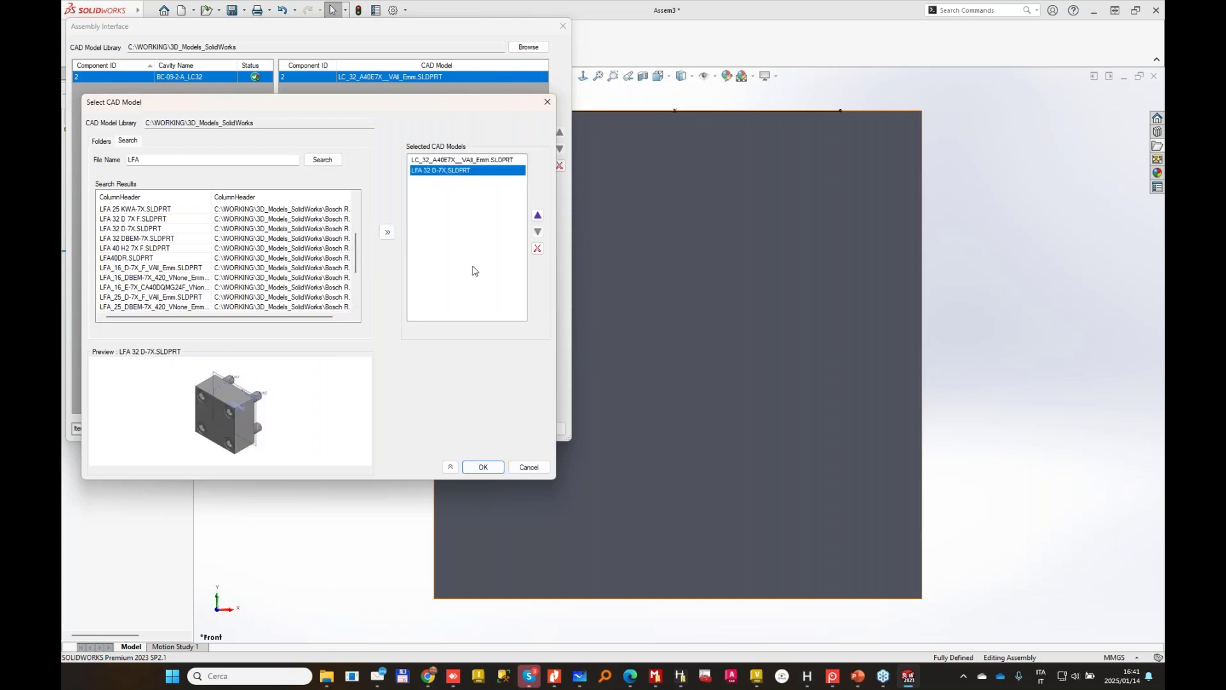
{"action": "left_click", "coordinate": [483, 467]}
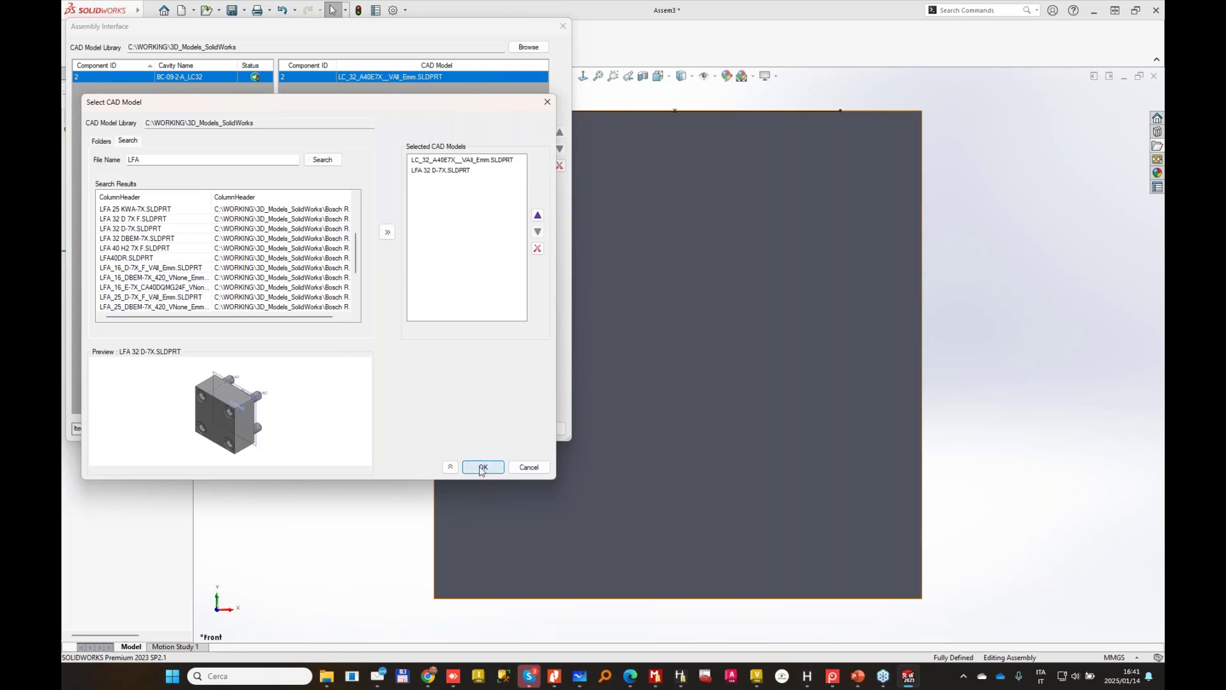
Assemble the assigned cartridge and cover onto the NG32 block and check their fit from the side and in isometric view.
{"action": "left_click", "coordinate": [497, 429]}
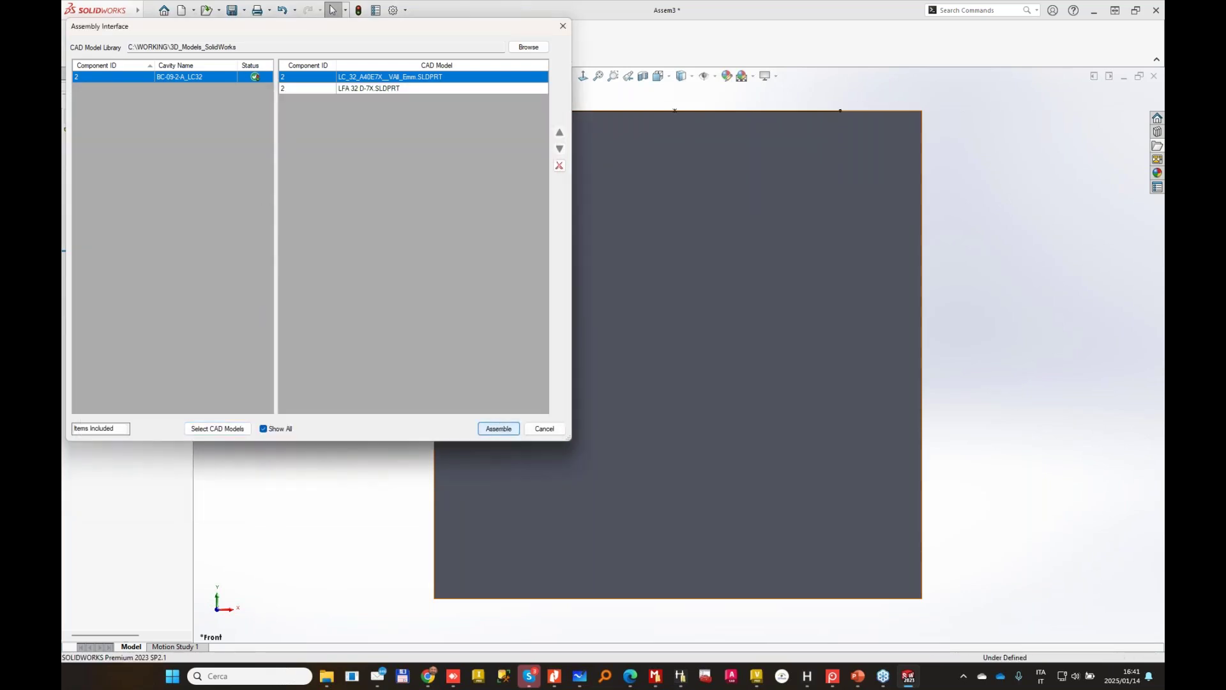
{"action": "left_click", "coordinate": [545, 429]}
{"action": "middle_click_drag", "start_coordinate": [1095, 181], "coordinate": [646, 464]}
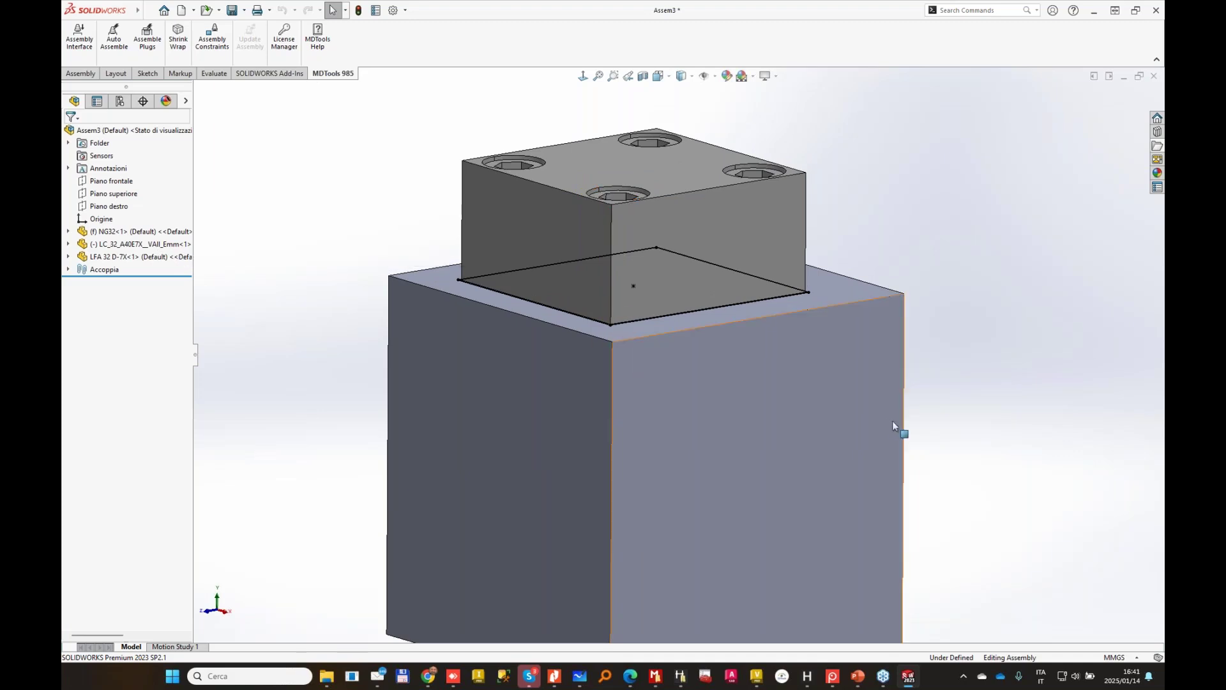
{"action": "left_click", "coordinate": [786, 391]}
{"action": "key", "text": "ctrl+4"}
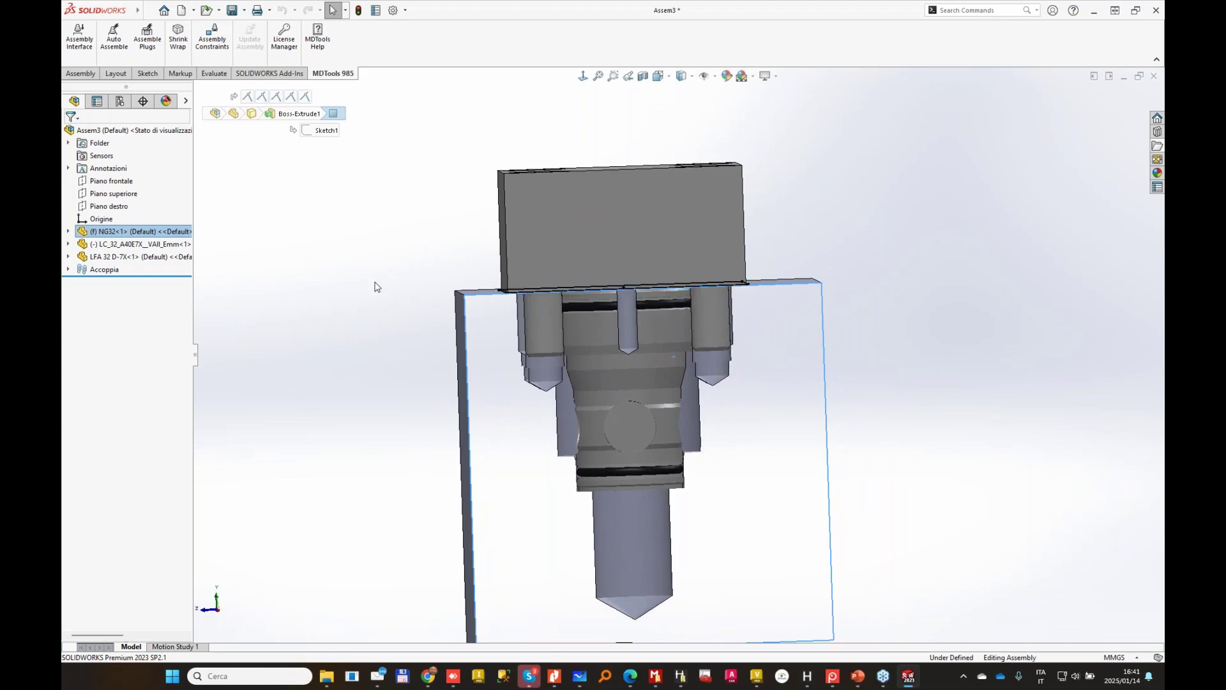
{"action": "left_click", "coordinate": [370, 276]}
{"action": "key", "text": "ctrl+7"}
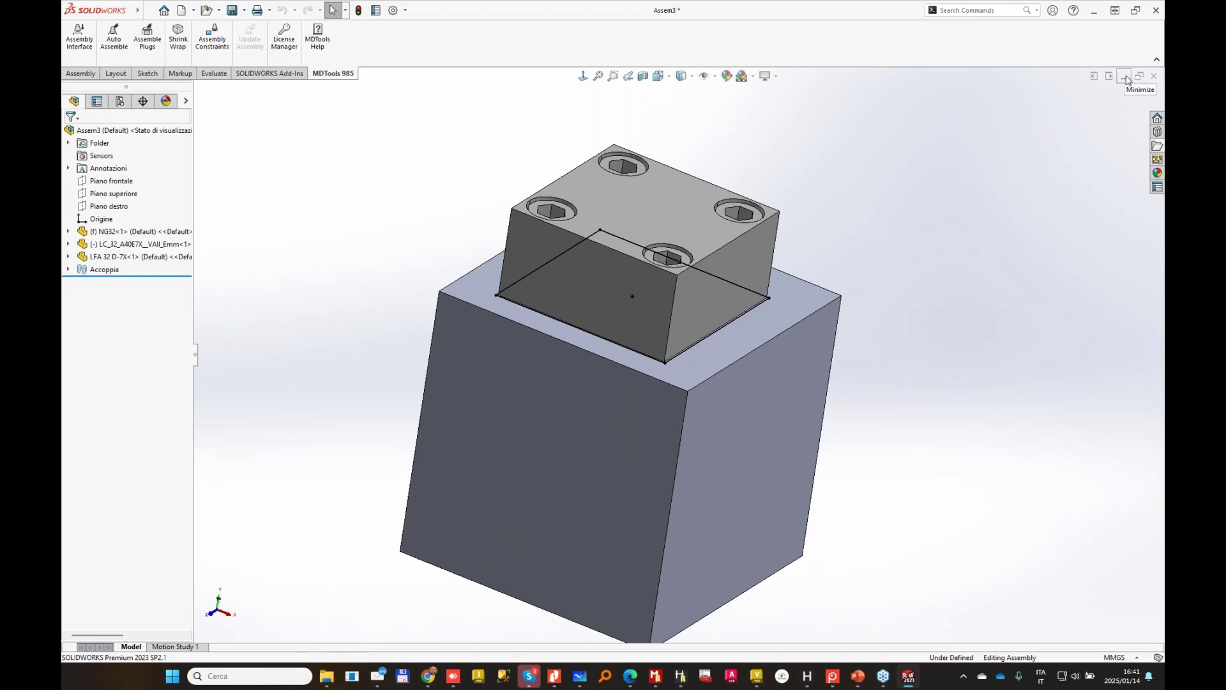
Minimize the new assembly and the NG32 part, and bring the Assem1 assembly to full size.
{"action": "left_click", "coordinate": [1123, 78]}
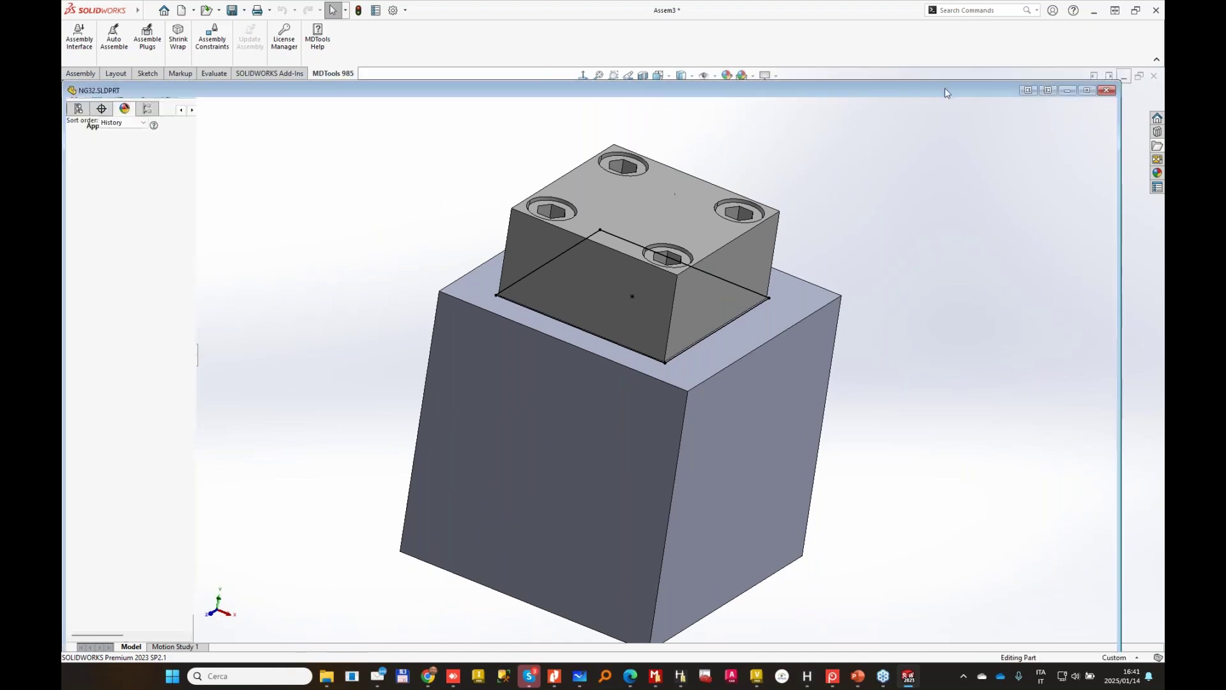
{"action": "left_click", "coordinate": [1087, 91]}
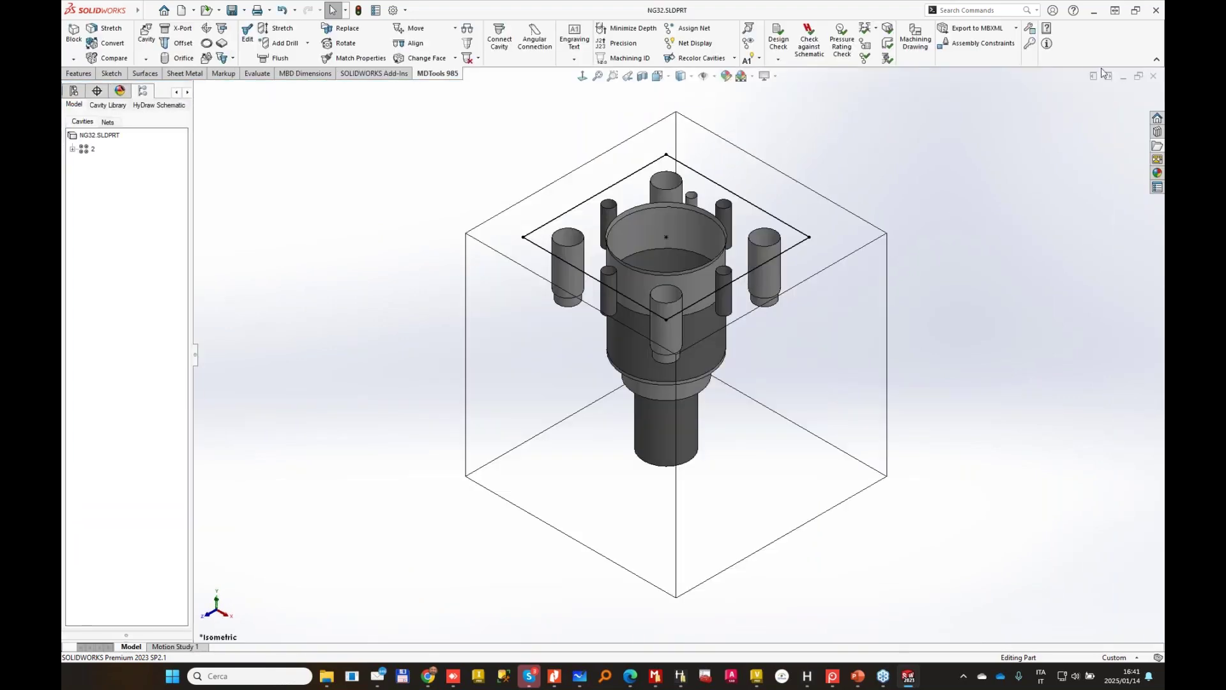
{"action": "left_click", "coordinate": [1124, 77]}
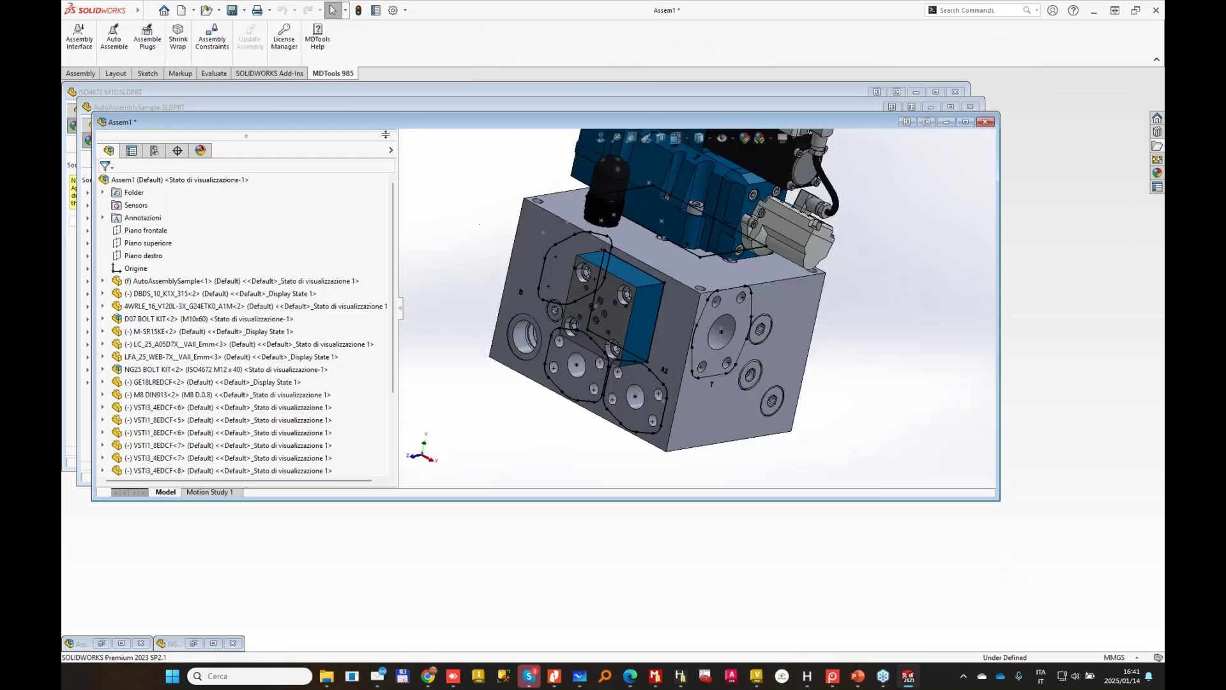
{"action": "left_click", "coordinate": [966, 122]}
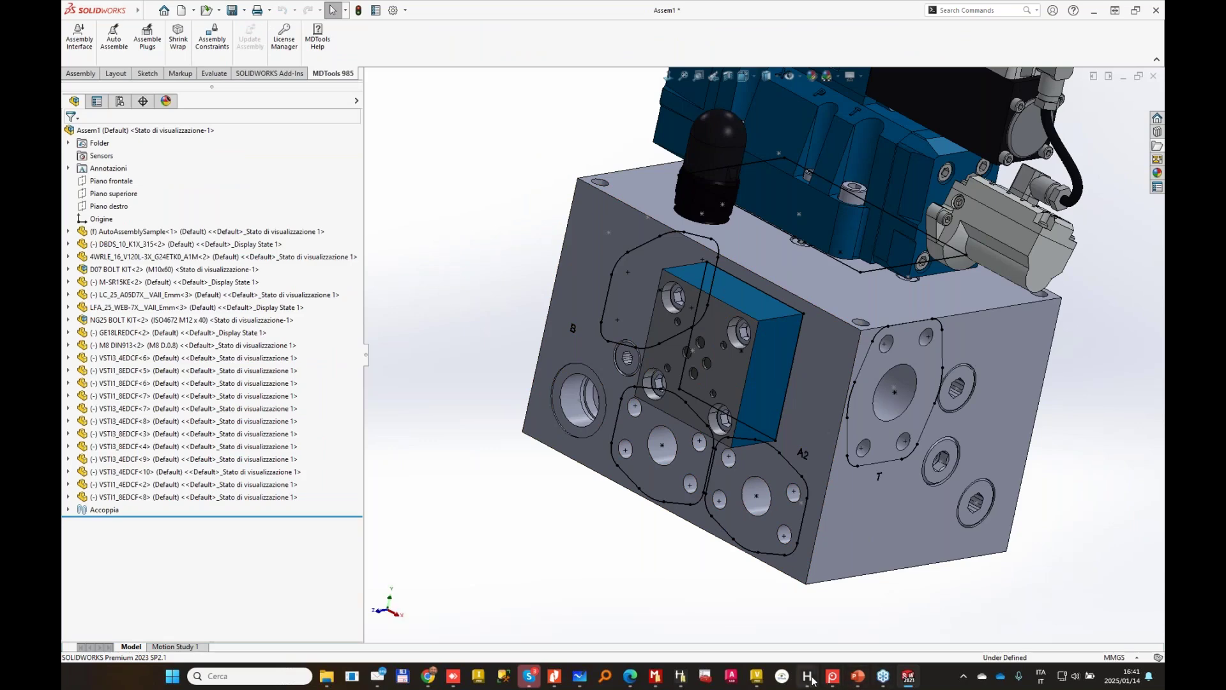
Switch to HyDraw CAD, check the CAD file assigned to the orf orifice symbol, and return to SOLIDWORKS.
{"action": "mouse_move", "coordinate": [810, 678]}
{"action": "left_click", "coordinate": [844, 599]}
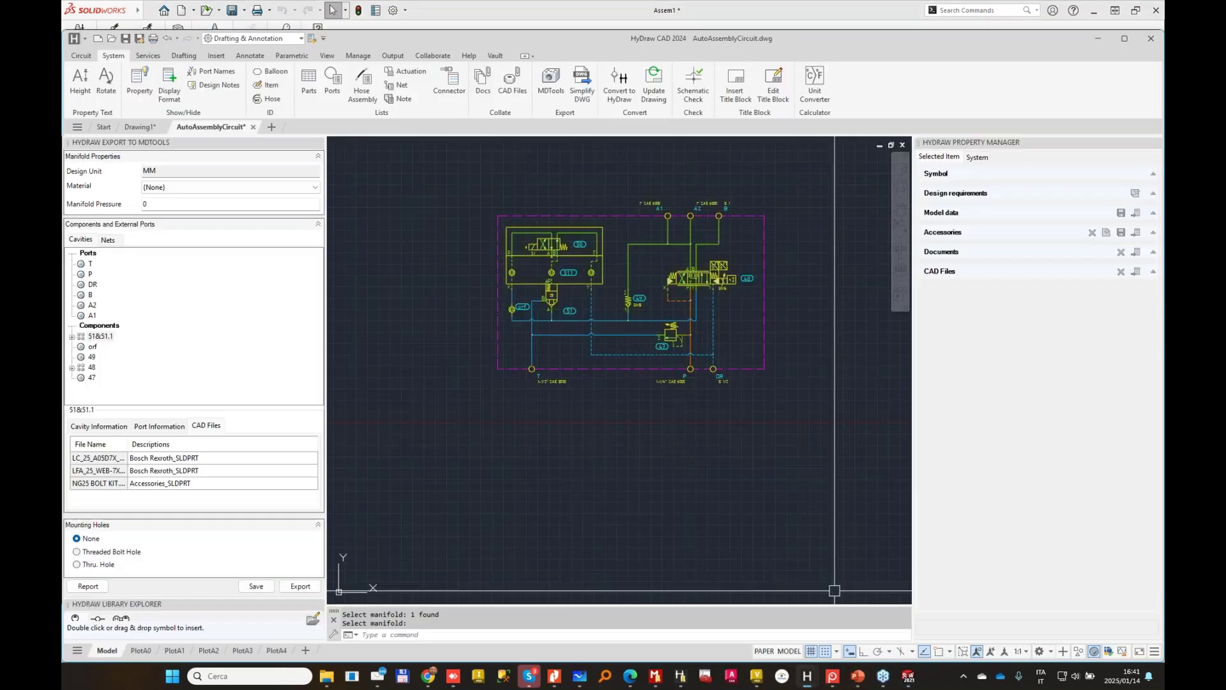
{"action": "scroll", "coordinate": [546, 313], "scroll_direction": "up", "scroll_amount": 5}
{"action": "left_click", "coordinate": [516, 303]}
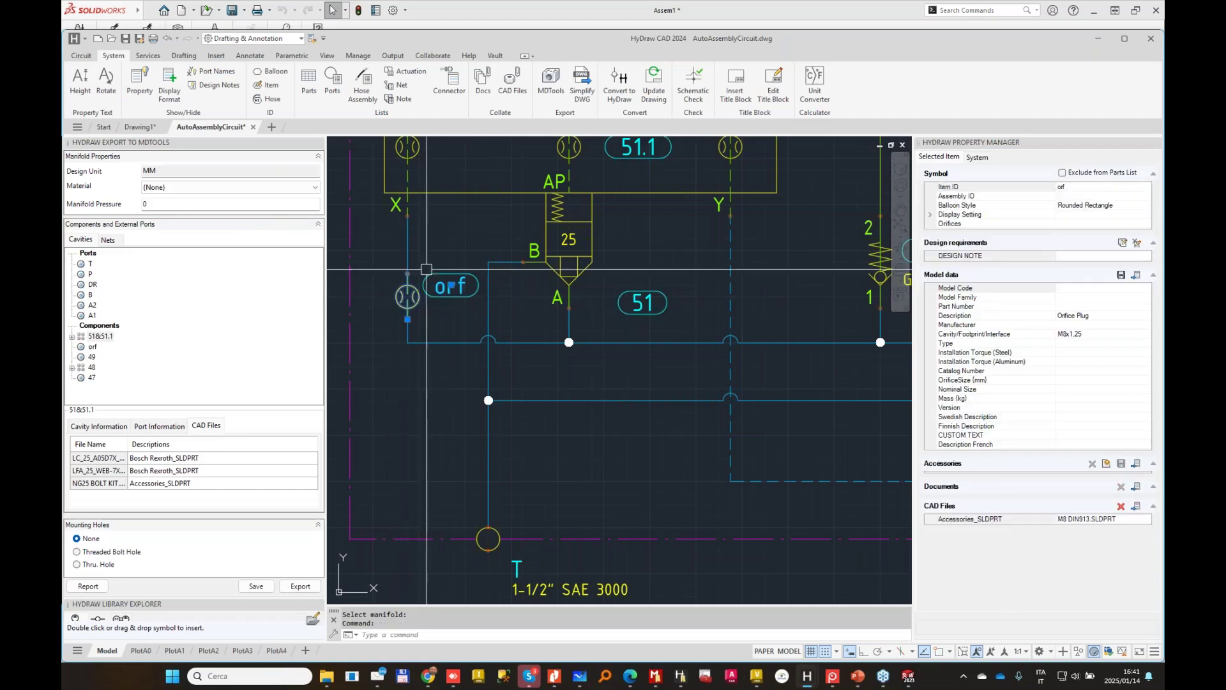
{"action": "left_click", "coordinate": [1112, 518]}
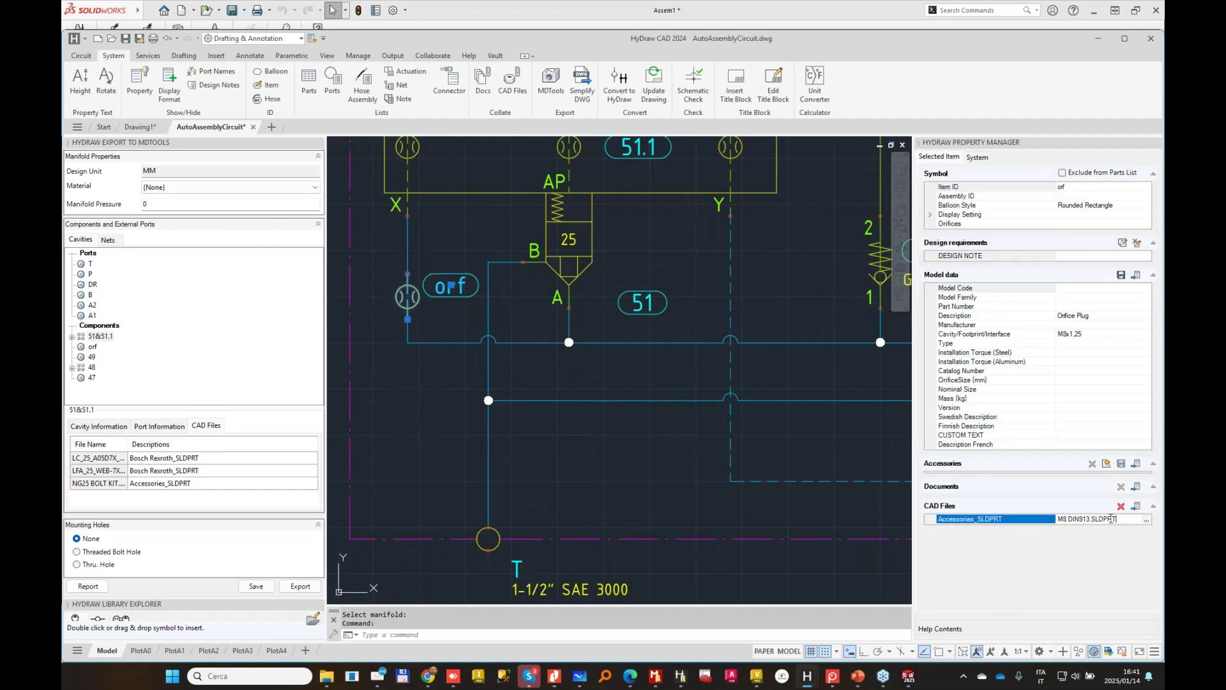
{"action": "key", "text": "Return"}
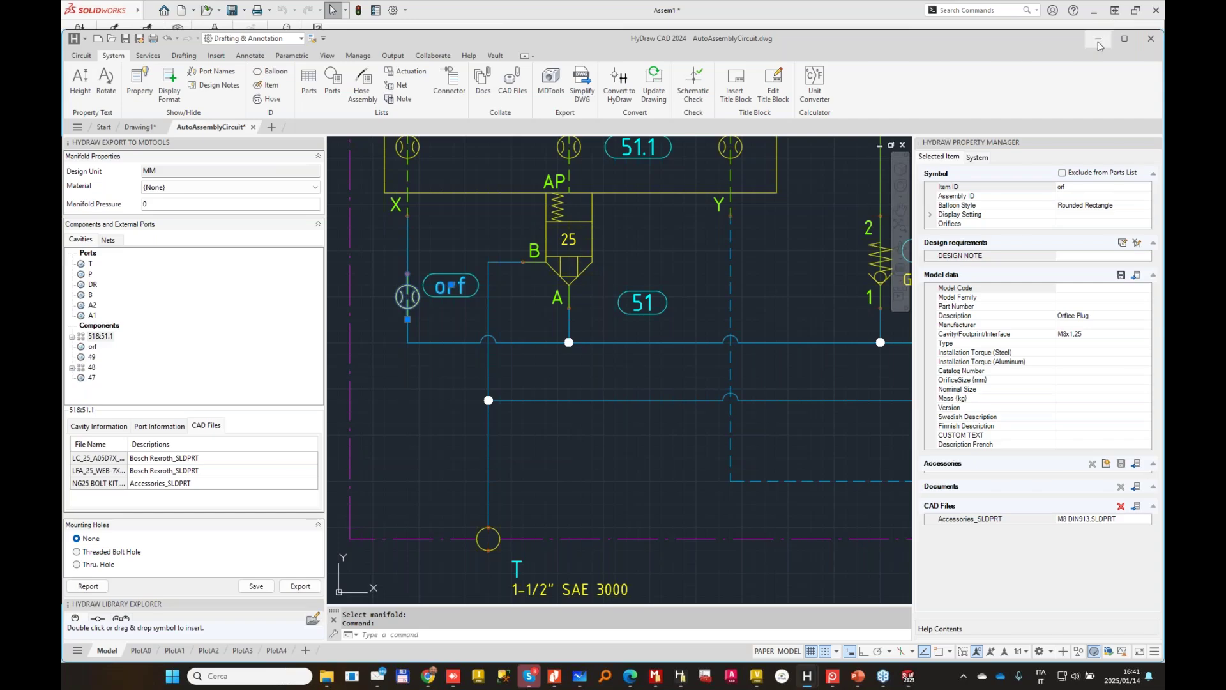
{"action": "left_click", "coordinate": [1098, 41]}
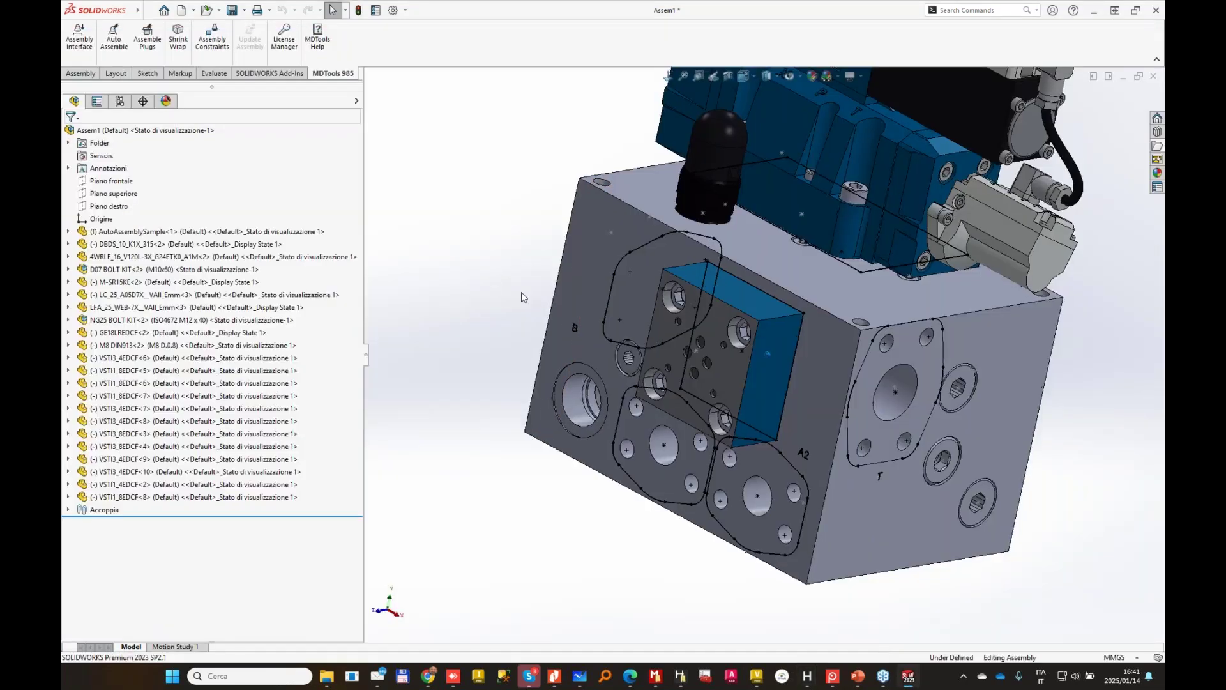
Switch to the AutoAssemblySample part and check the cavity dimensions of the orf orifice plug.
{"action": "scroll", "coordinate": [919, 331], "scroll_direction": "down", "scroll_amount": 10}
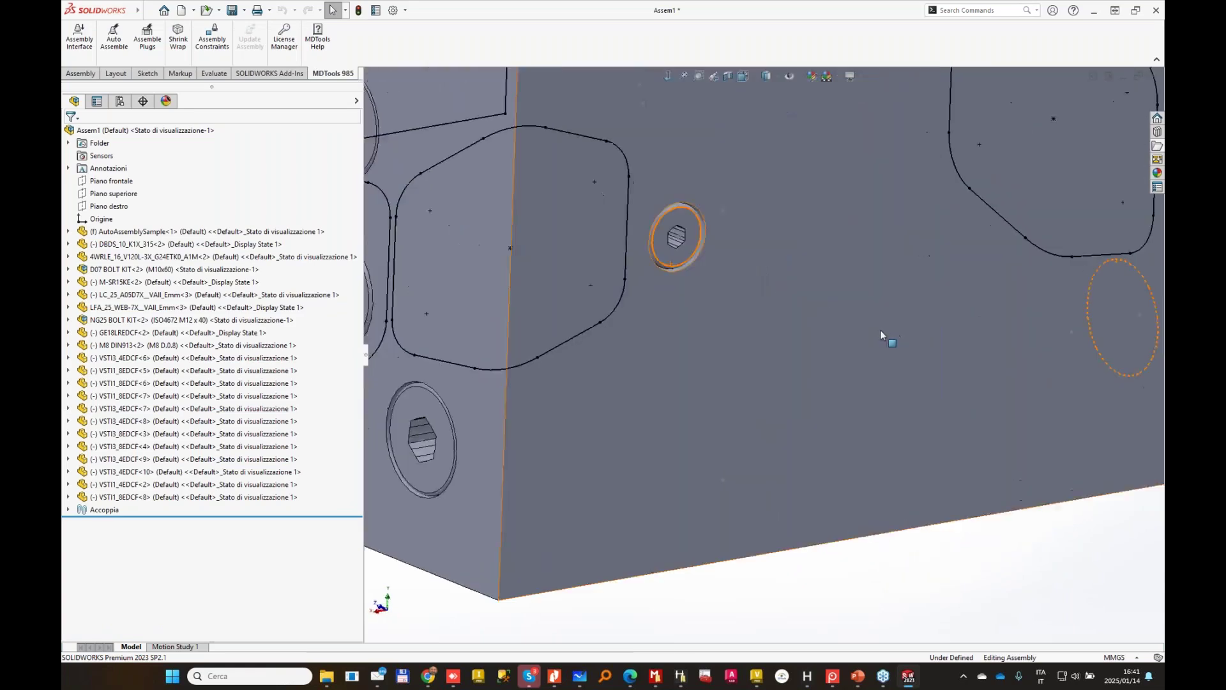
{"action": "mouse_move", "coordinate": [137, 11]}
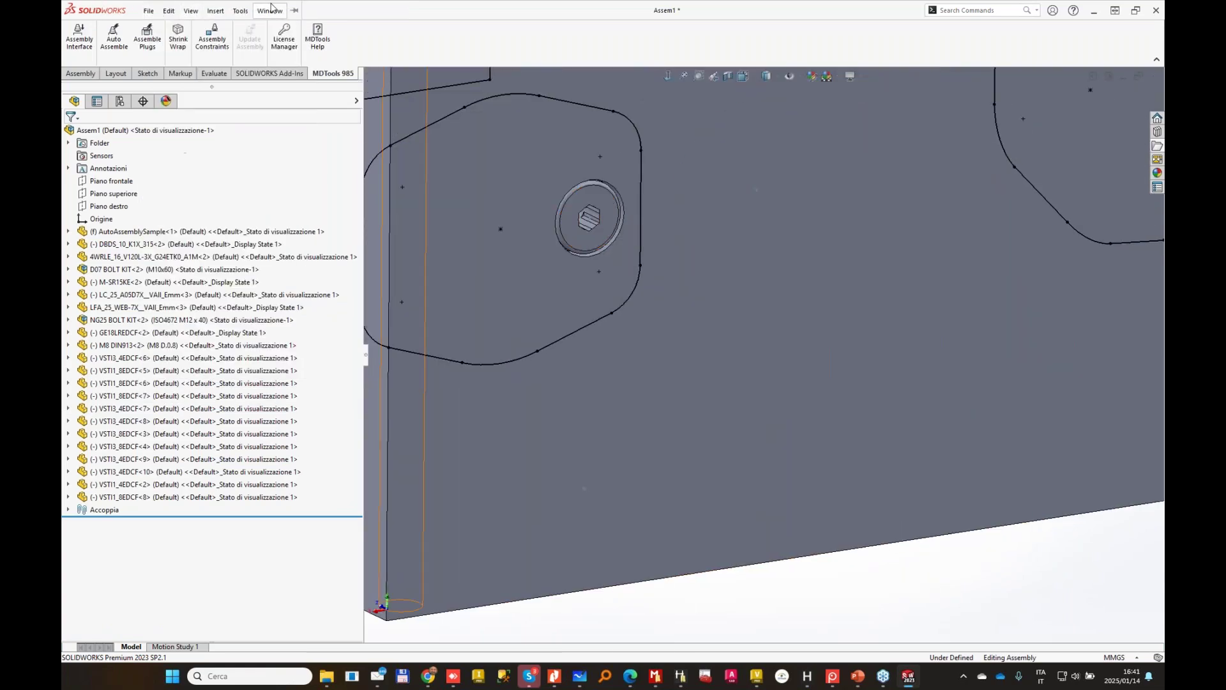
{"action": "left_click", "coordinate": [271, 11]}
{"action": "left_click", "coordinate": [332, 152]}
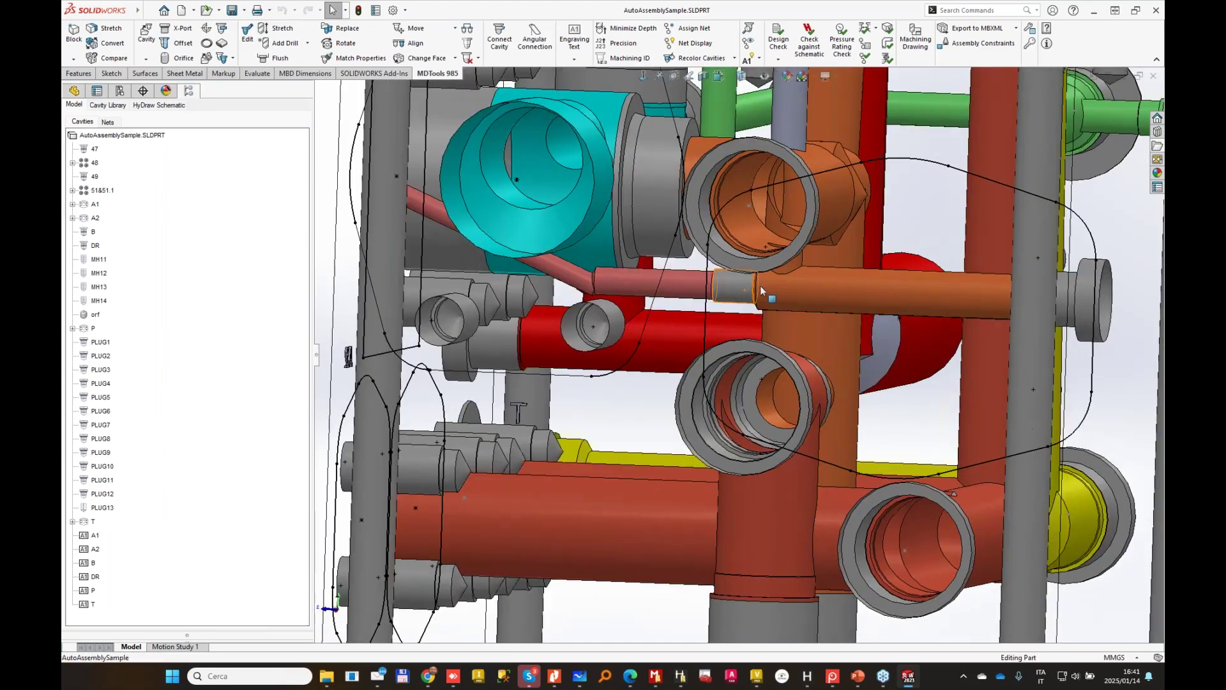
{"action": "left_click", "coordinate": [760, 291]}
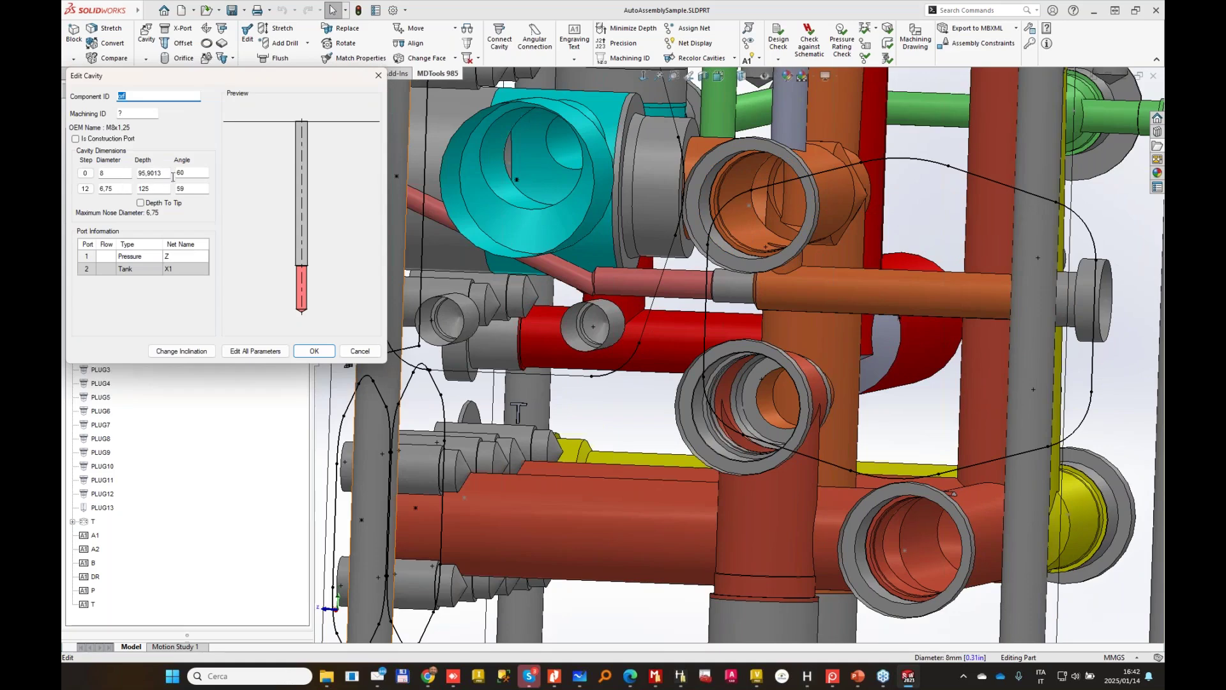
{"action": "left_click", "coordinate": [366, 352]}
Delete the orf orifice plug cavity and reinsert orf from the HyDraw schematic into the orange horizontal drill.
{"action": "left_click", "coordinate": [468, 58]}
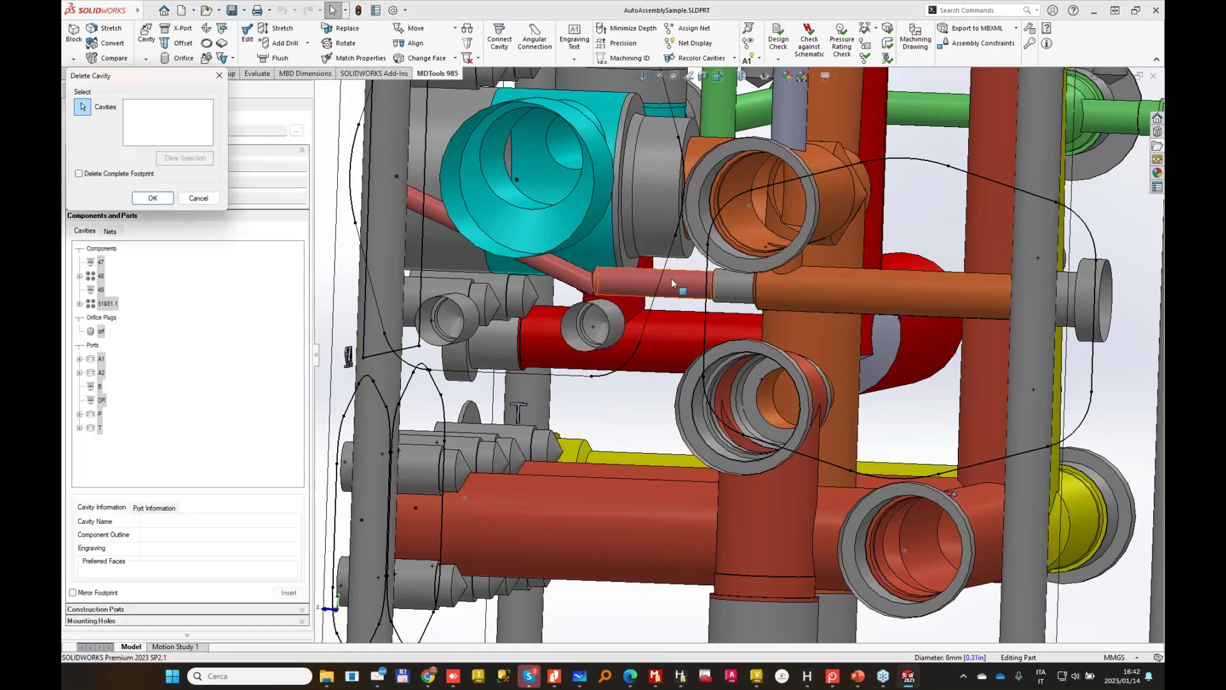
{"action": "left_click", "coordinate": [153, 199]}
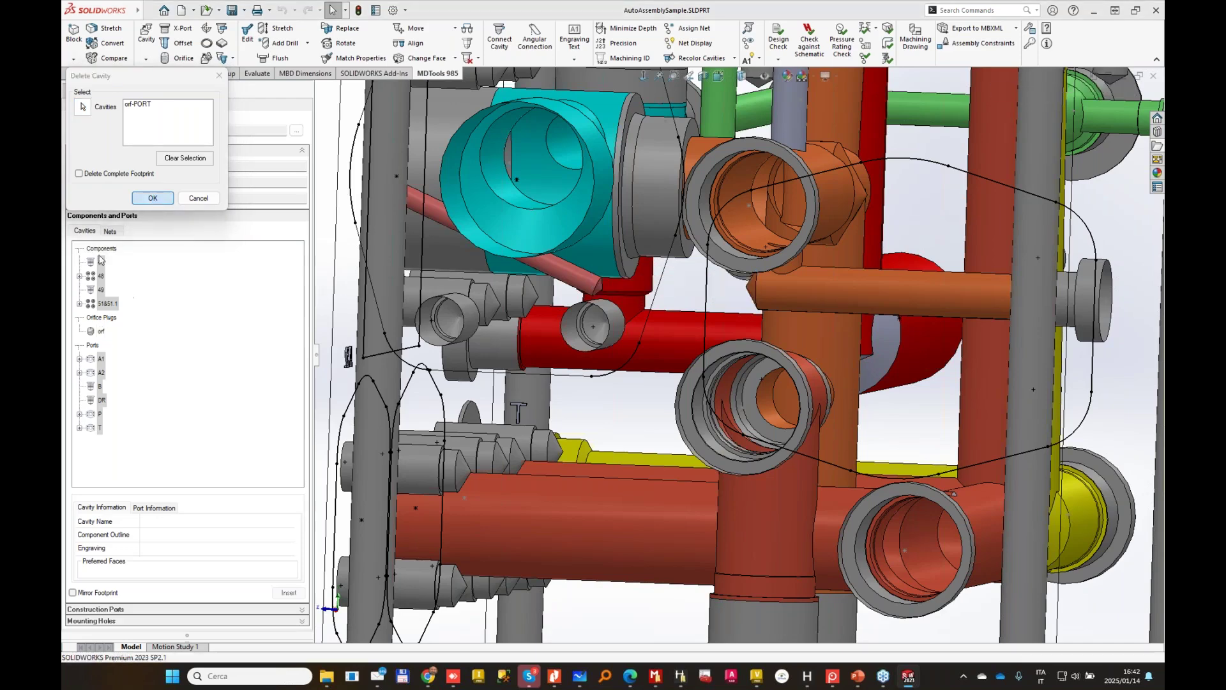
{"action": "left_click", "coordinate": [101, 331]}
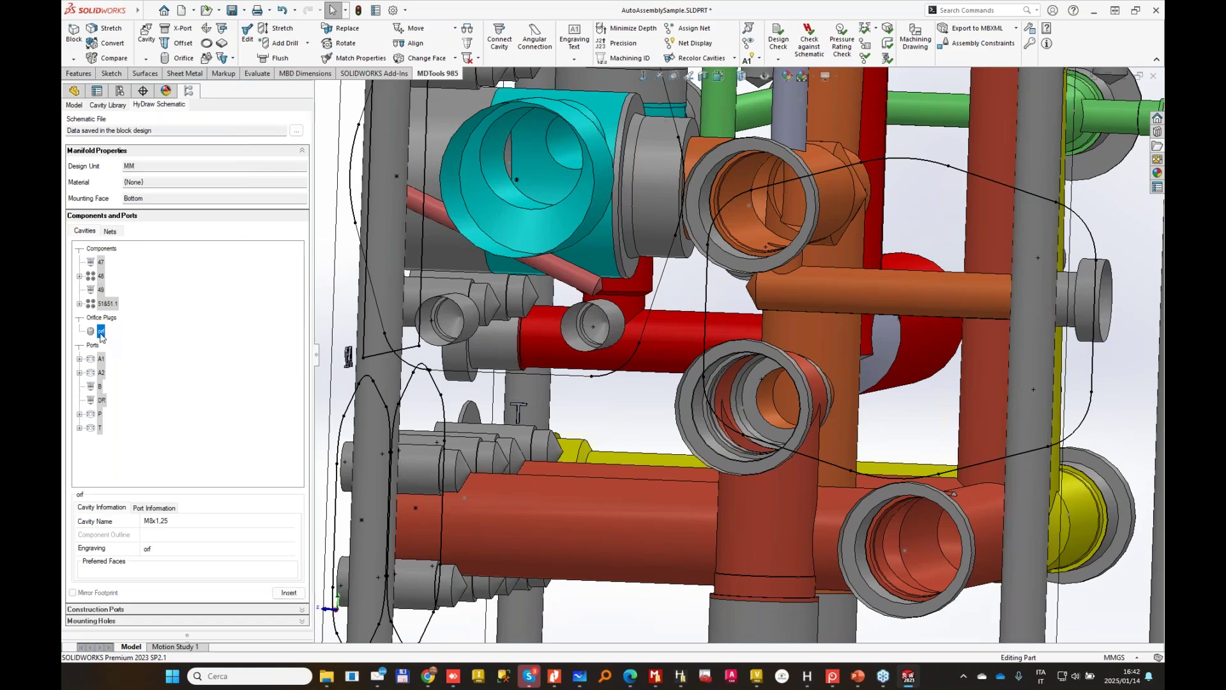
{"action": "double_click", "coordinate": [100, 332]}
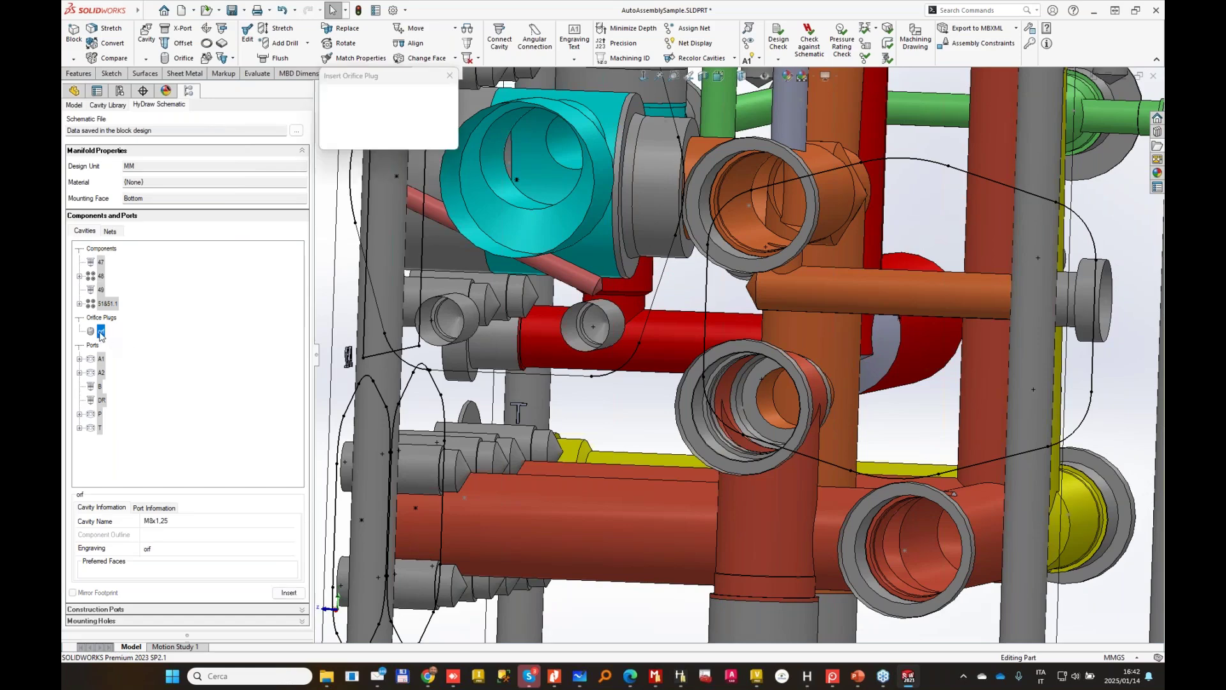
{"action": "left_click", "coordinate": [892, 300]}
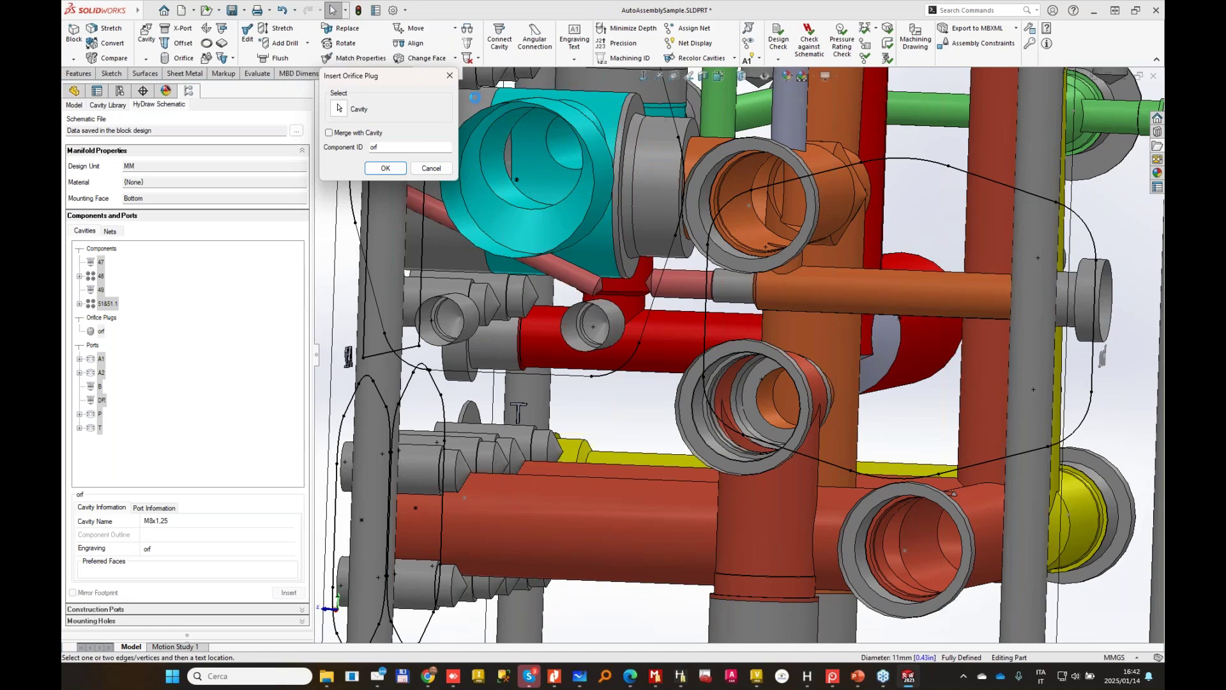
Shorten the pink horizontal drill beyond the orf orifice plug to a depth of 130 mm with the Stretch command.
{"action": "left_click", "coordinate": [281, 29]}
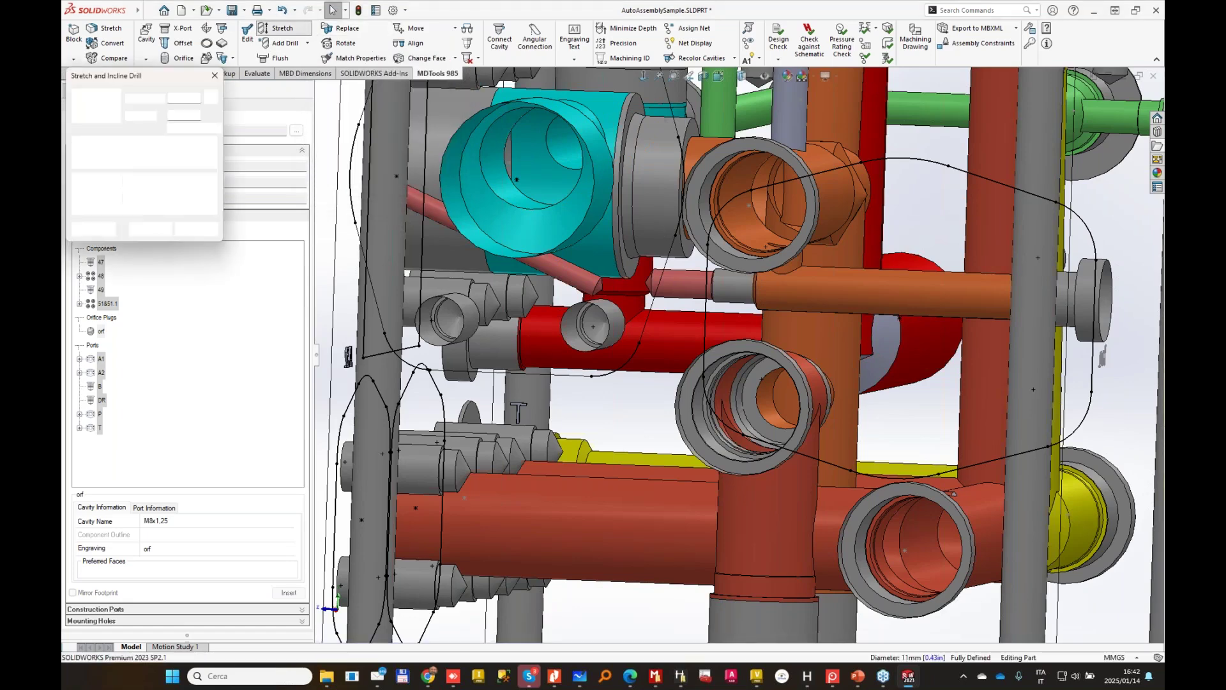
{"action": "left_click", "coordinate": [565, 286]}
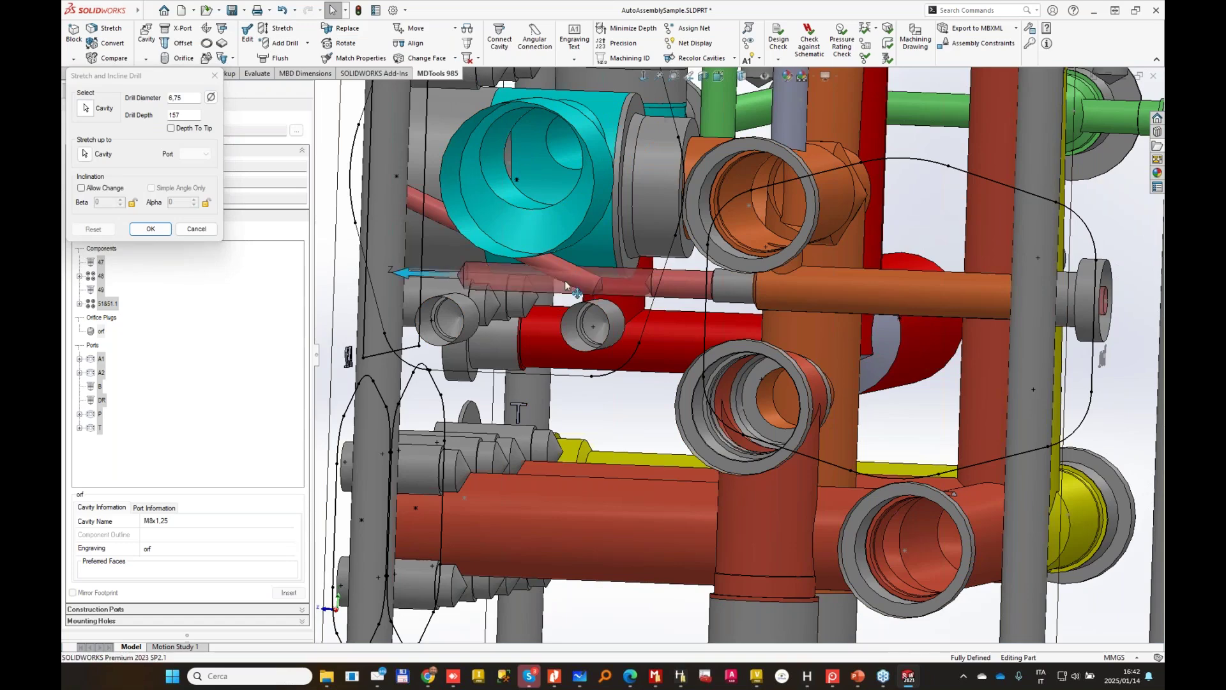
{"action": "left_click_drag", "start_coordinate": [565, 285], "coordinate": [680, 293]}
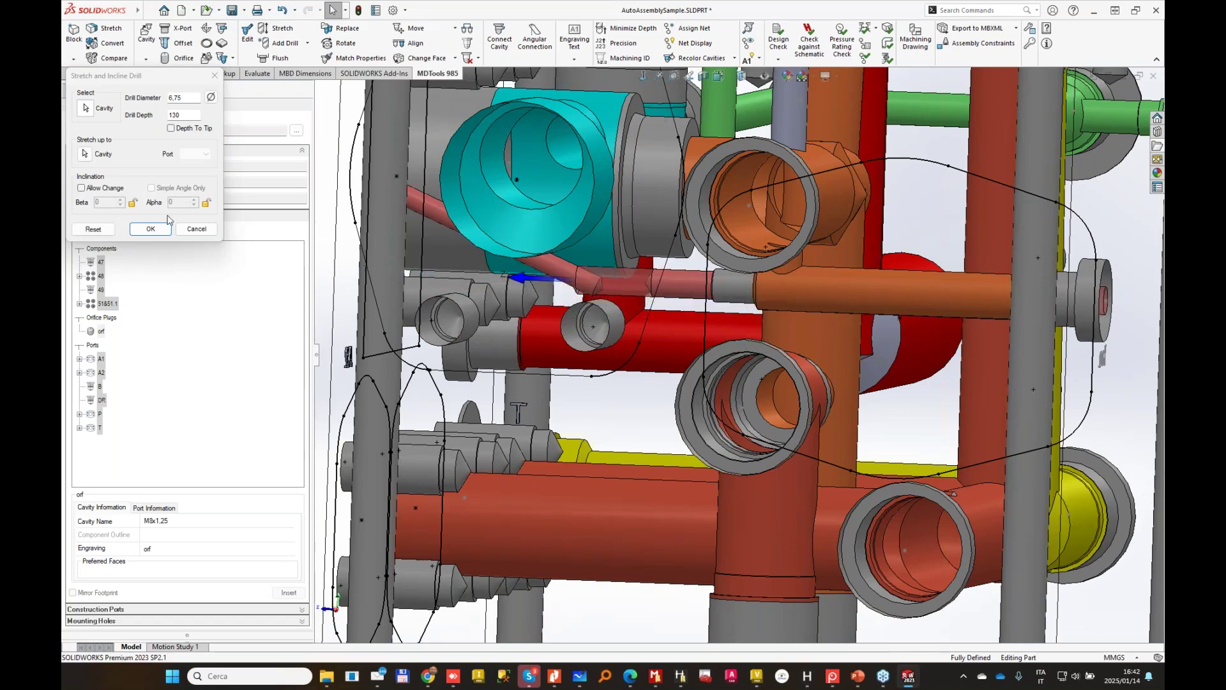
{"action": "left_click", "coordinate": [181, 230]}
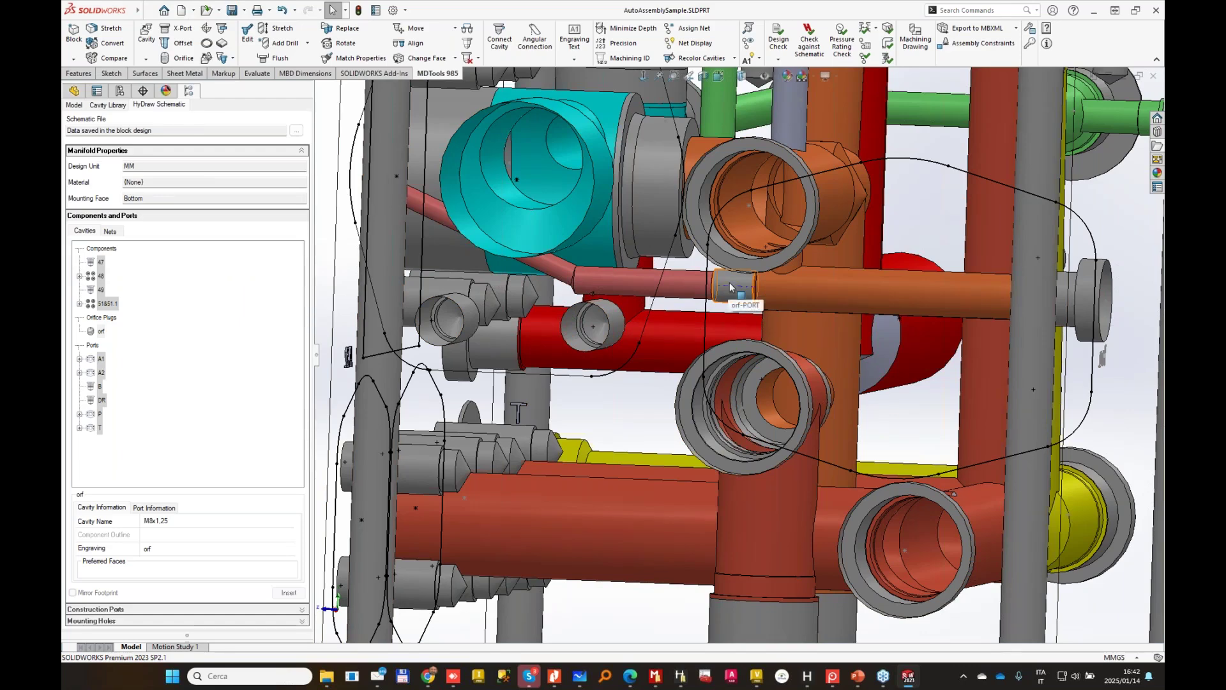
{"action": "middle_click_drag", "start_coordinate": [732, 288], "coordinate": [734, 297]}
{"action": "scroll", "coordinate": [543, 243], "scroll_direction": "down", "scroll_amount": 5}
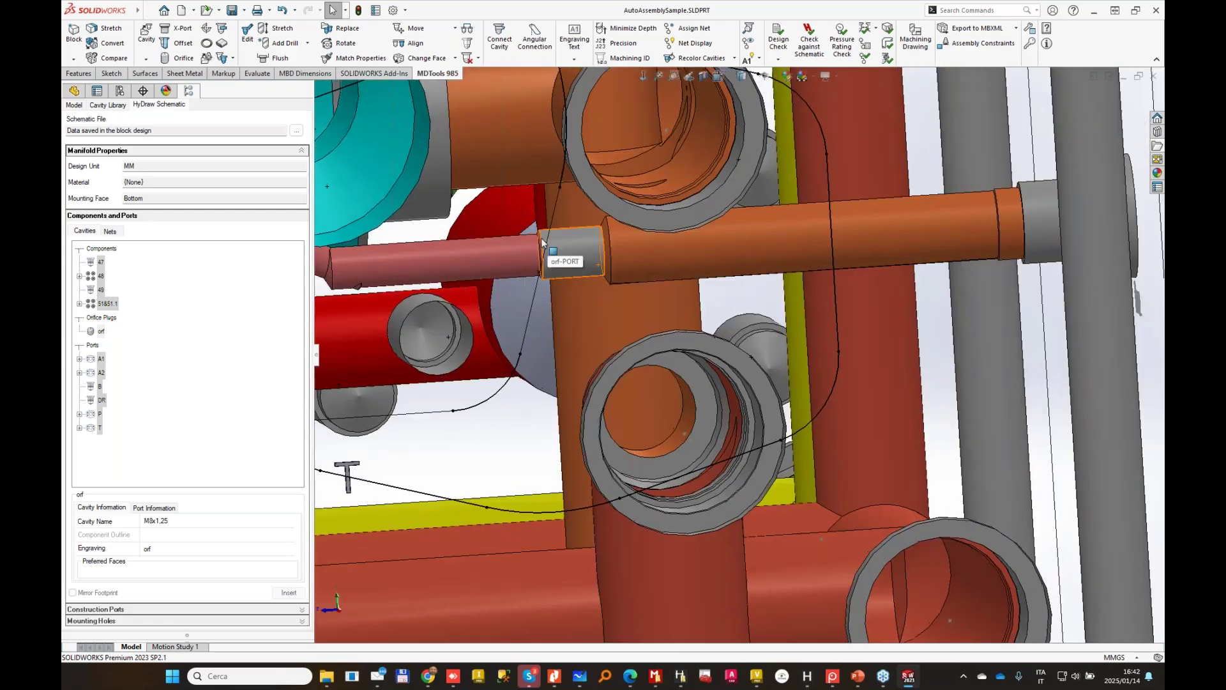
{"action": "key", "text": "f"}
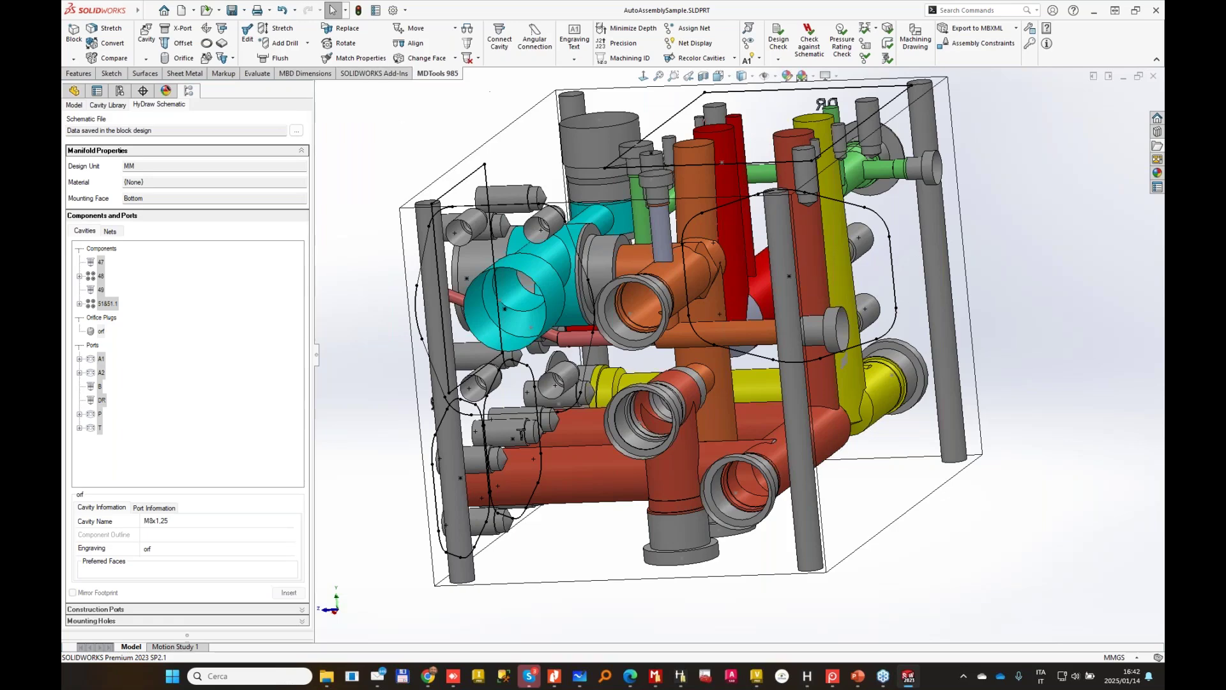
Return to the Assem1 assembly, decline the update of the assembly file, and maximize its window.
{"action": "left_click", "coordinate": [1124, 77]}
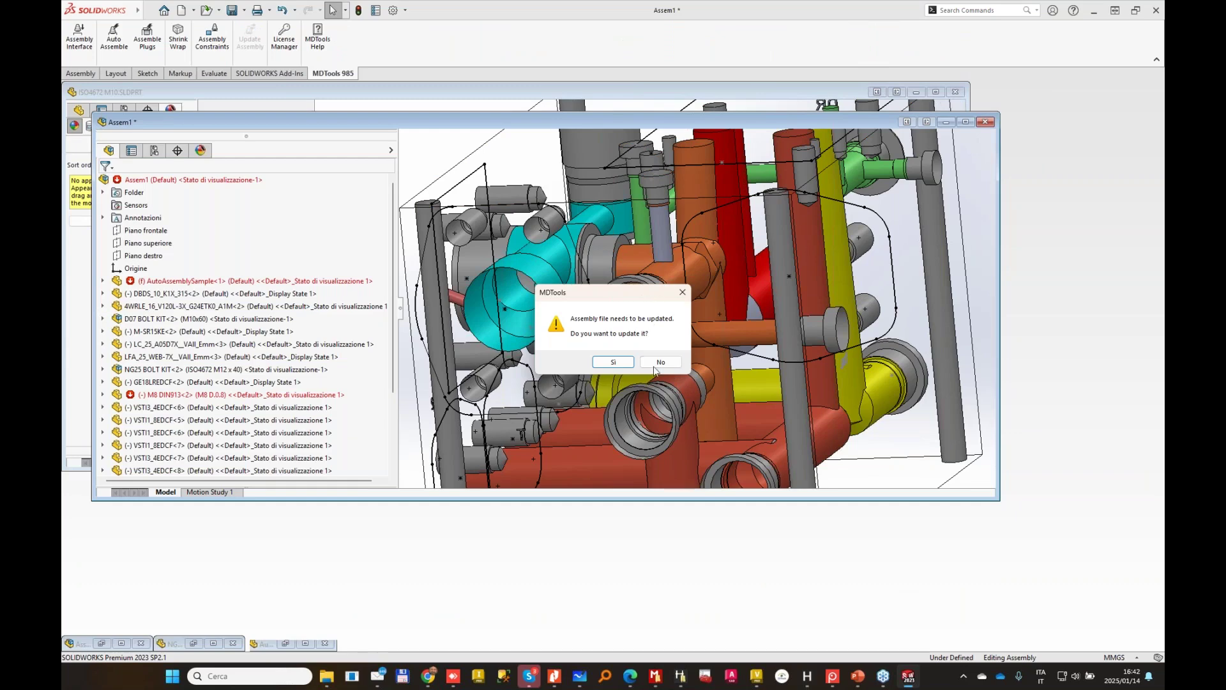
{"action": "left_click", "coordinate": [661, 362]}
{"action": "left_click", "coordinate": [966, 121]}
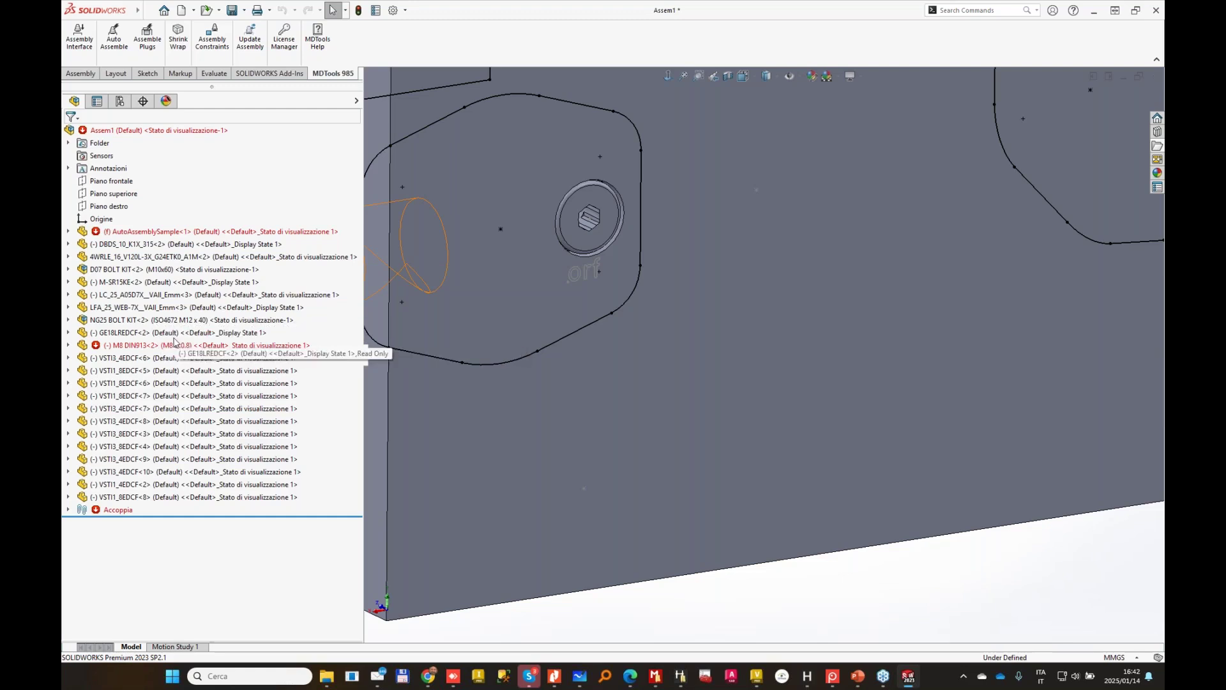
Delete every component except AutoAssemblySample from Assem1 and run Auto Assemble again with all listed CAD models.
{"action": "left_click", "coordinate": [184, 243]}
{"action": "left_click", "coordinate": [155, 497], "text": "shift"}
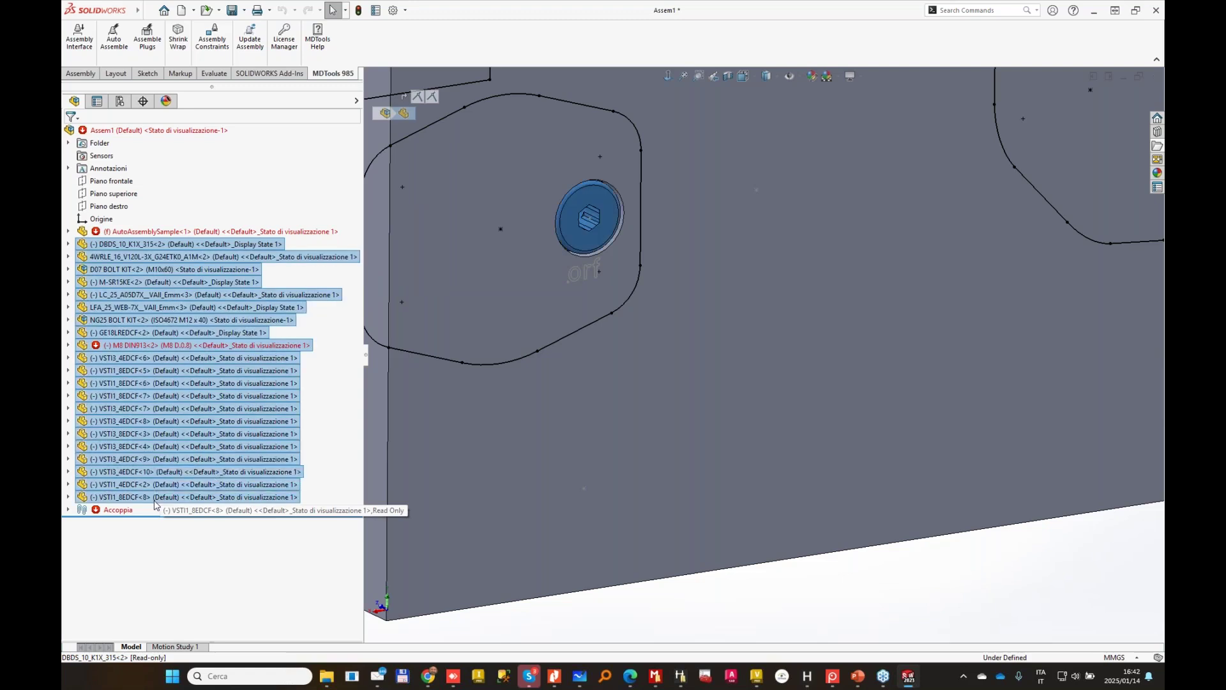
{"action": "left_click", "coordinate": [169, 463]}
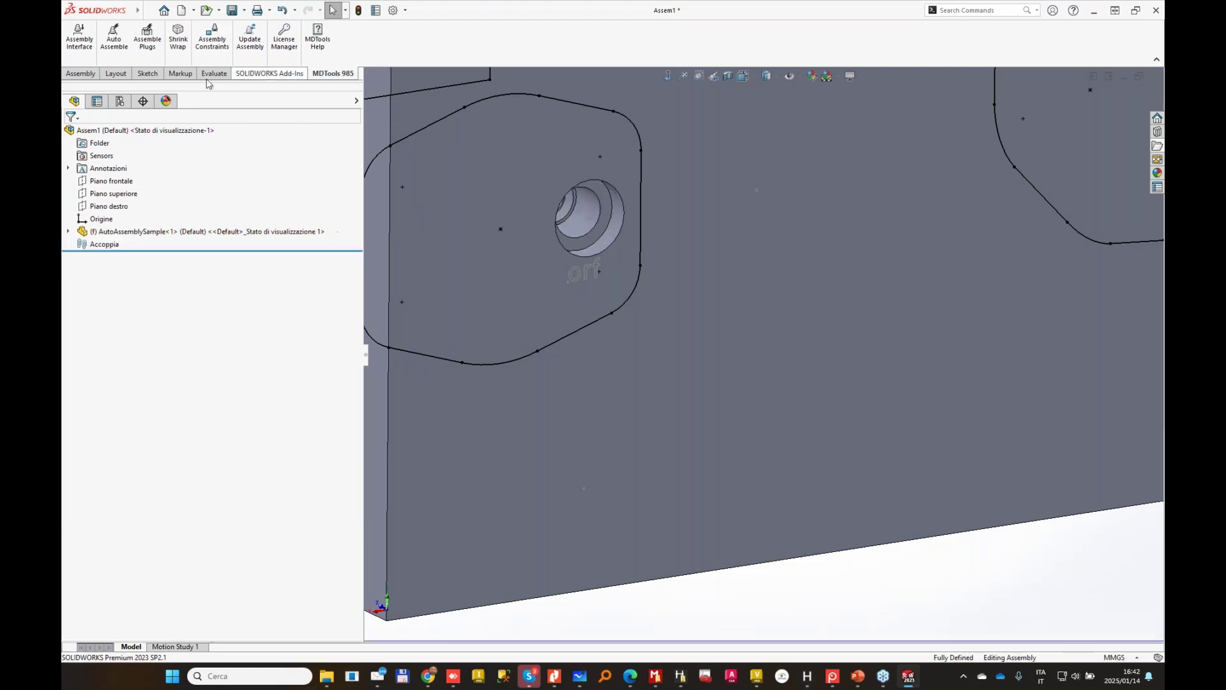
{"action": "left_click", "coordinate": [113, 32]}
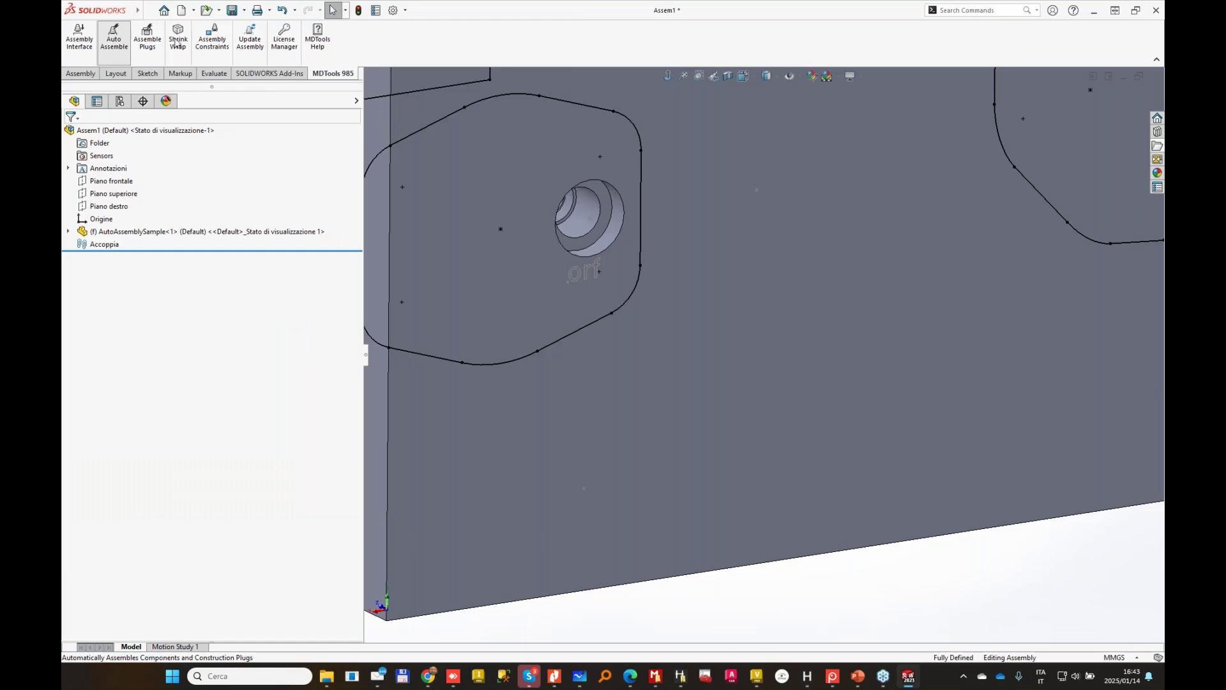
{"action": "left_click", "coordinate": [501, 428]}
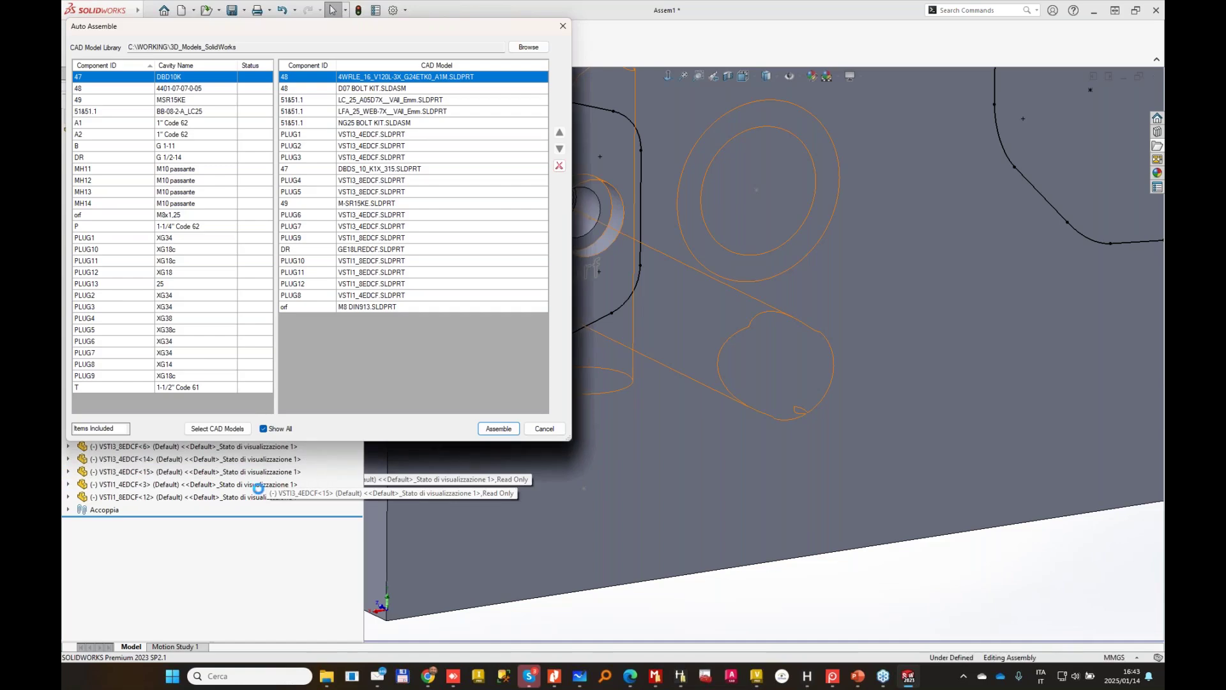
Hide the VSTI1_4EDCF plug that closes the hole engraved orf.
{"action": "left_click", "coordinate": [604, 204]}
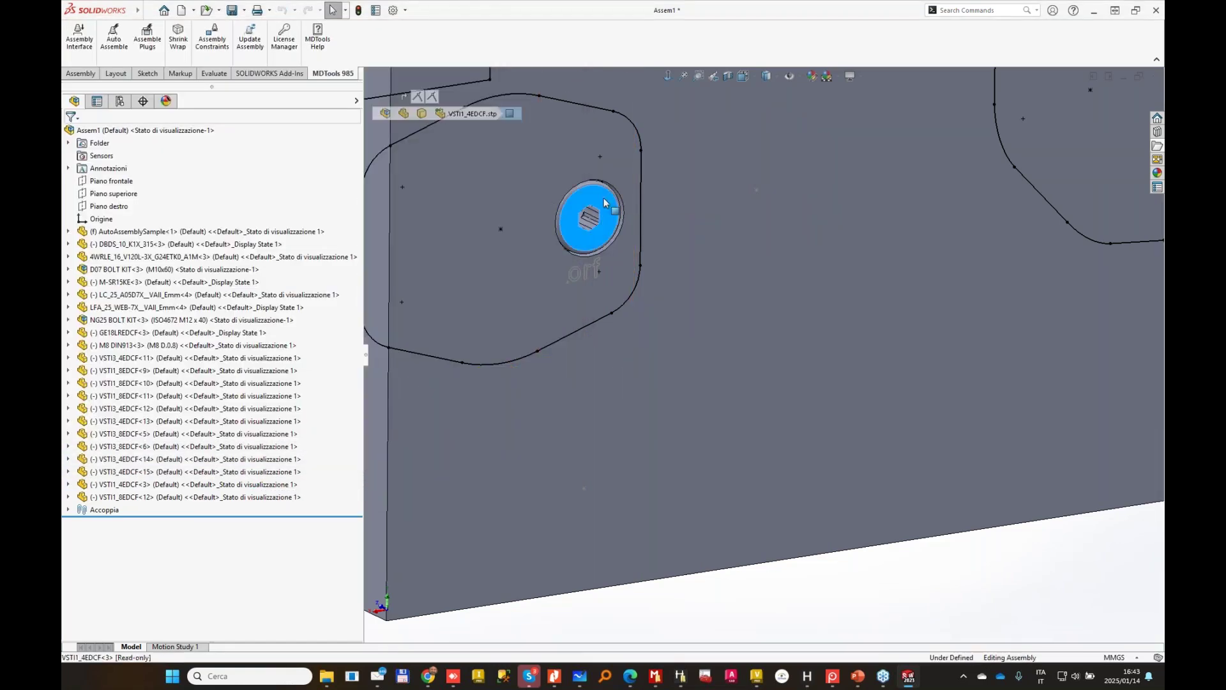
{"action": "left_click", "coordinate": [705, 132]}
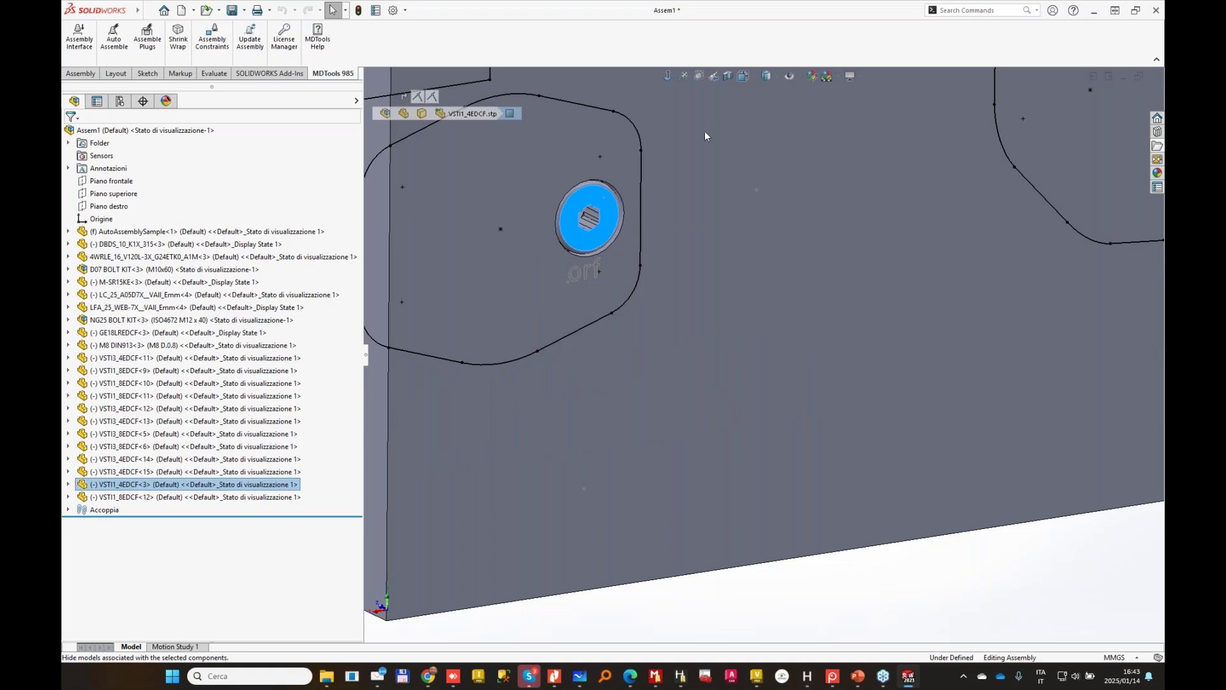
{"action": "middle_click_drag", "start_coordinate": [696, 139], "coordinate": [673, 156]}
{"action": "scroll", "coordinate": [673, 155], "scroll_direction": "down", "scroll_amount": 6}
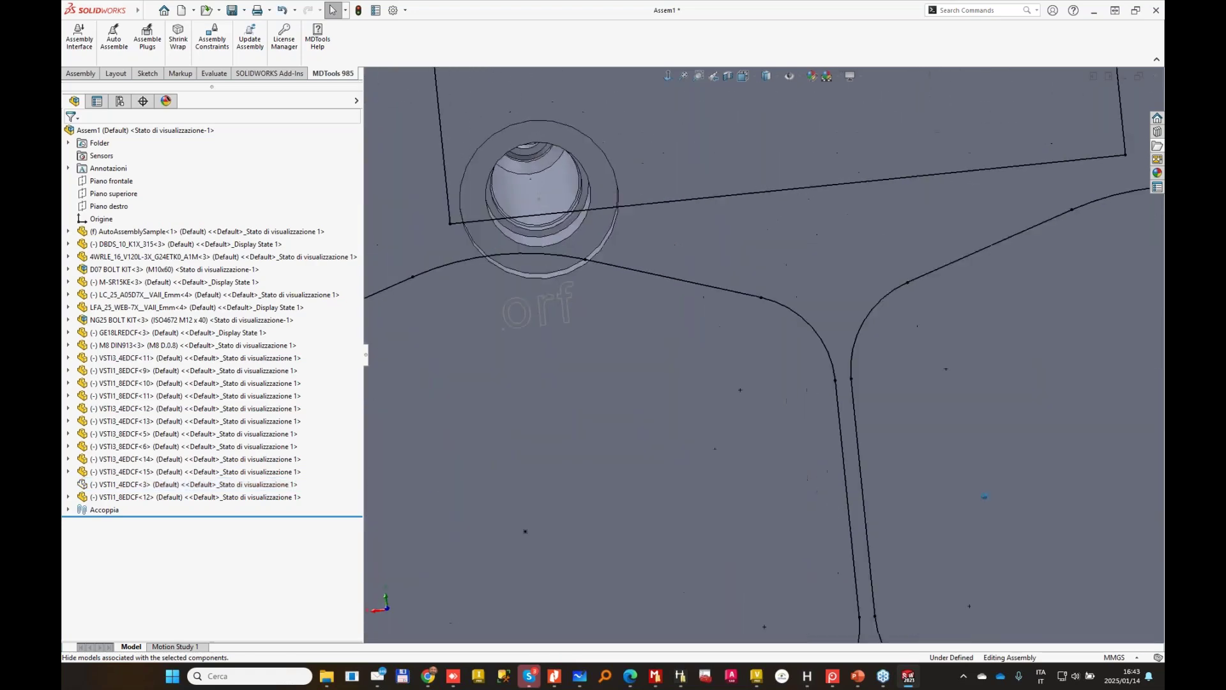
Switch the M8 DIN913 orifice plug inside the hole to the M8 D.2.5 configuration.
{"action": "left_click", "coordinate": [569, 552]}
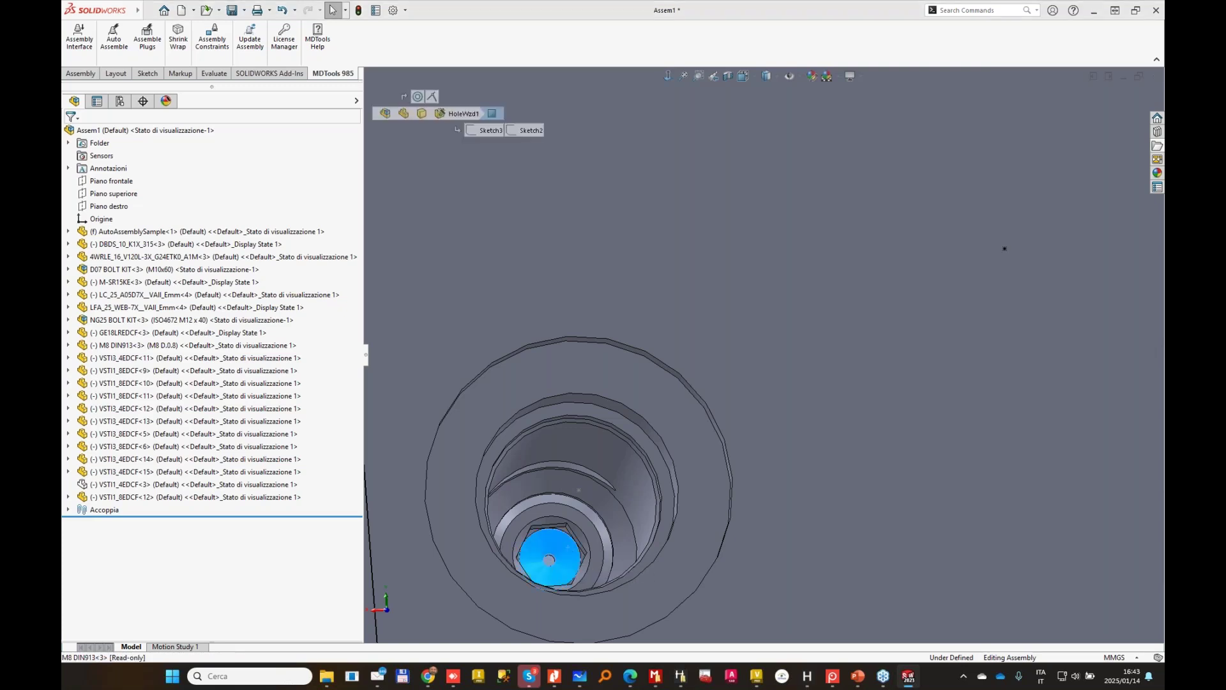
{"action": "left_click", "coordinate": [640, 456]}
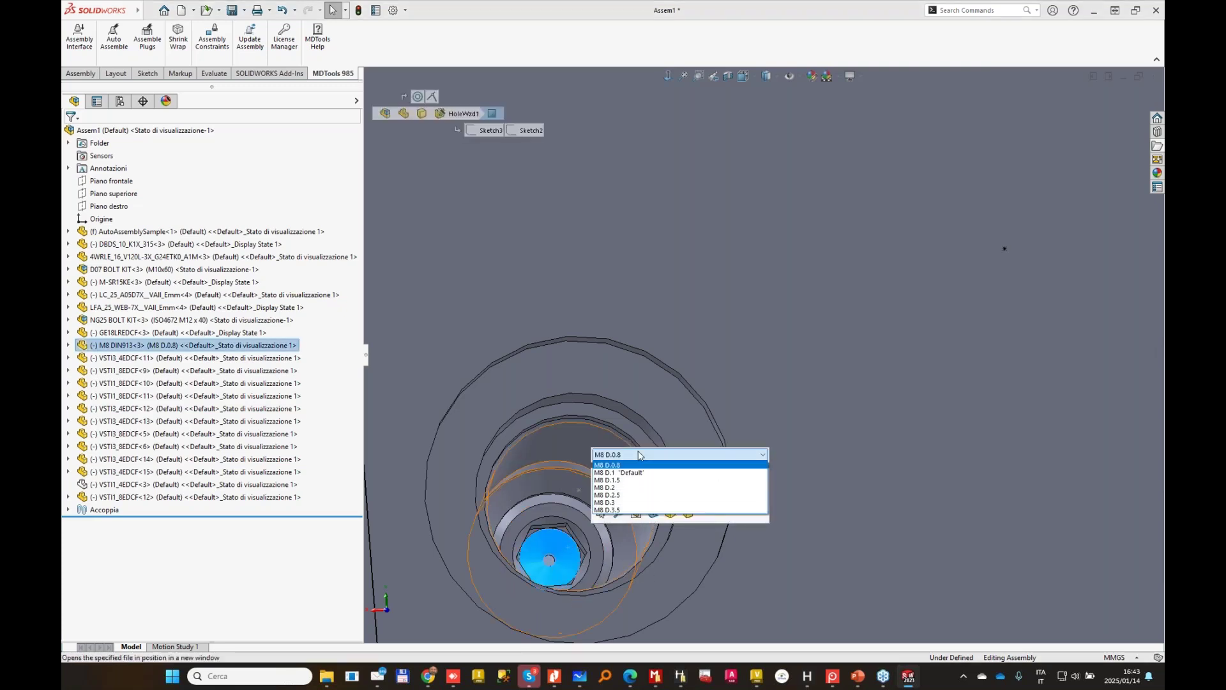
{"action": "left_click", "coordinate": [610, 495]}
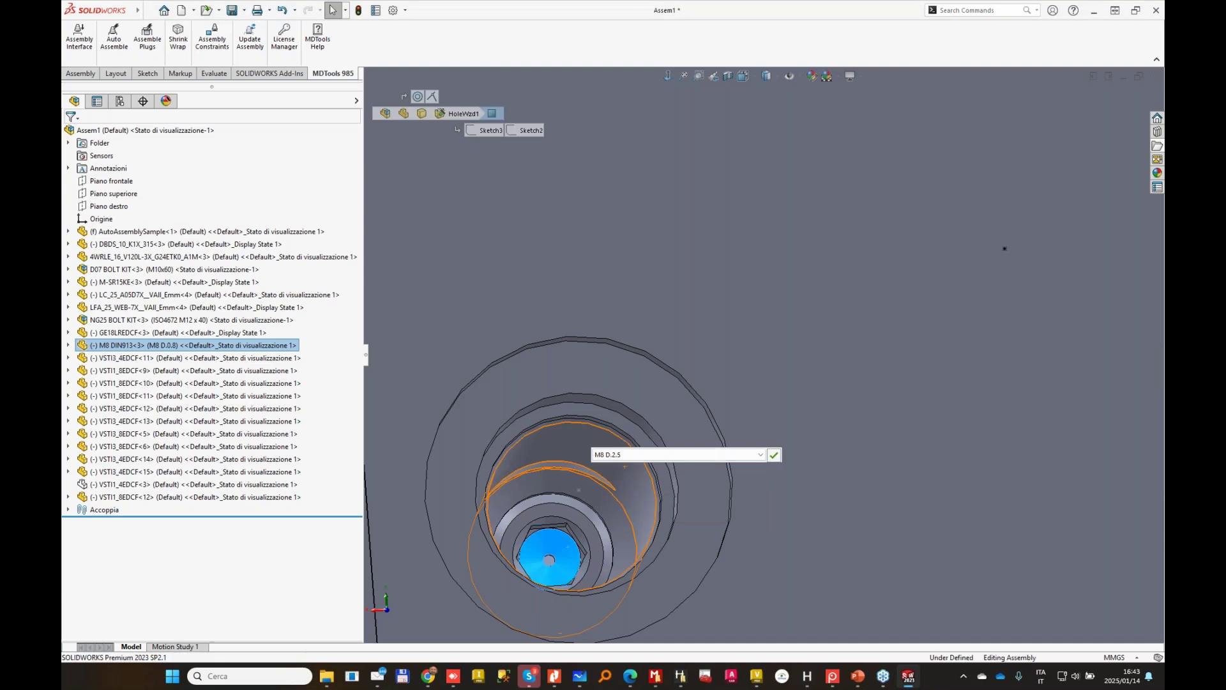
{"action": "left_click", "coordinate": [773, 455]}
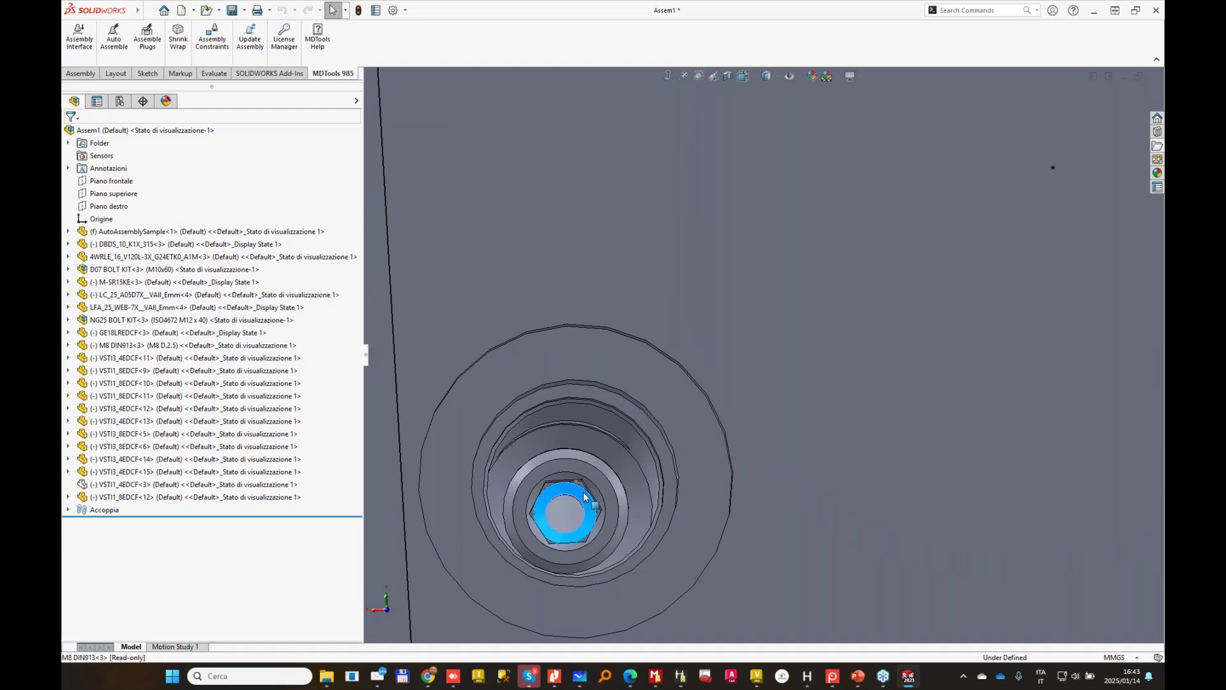
{"action": "left_click", "coordinate": [600, 556]}
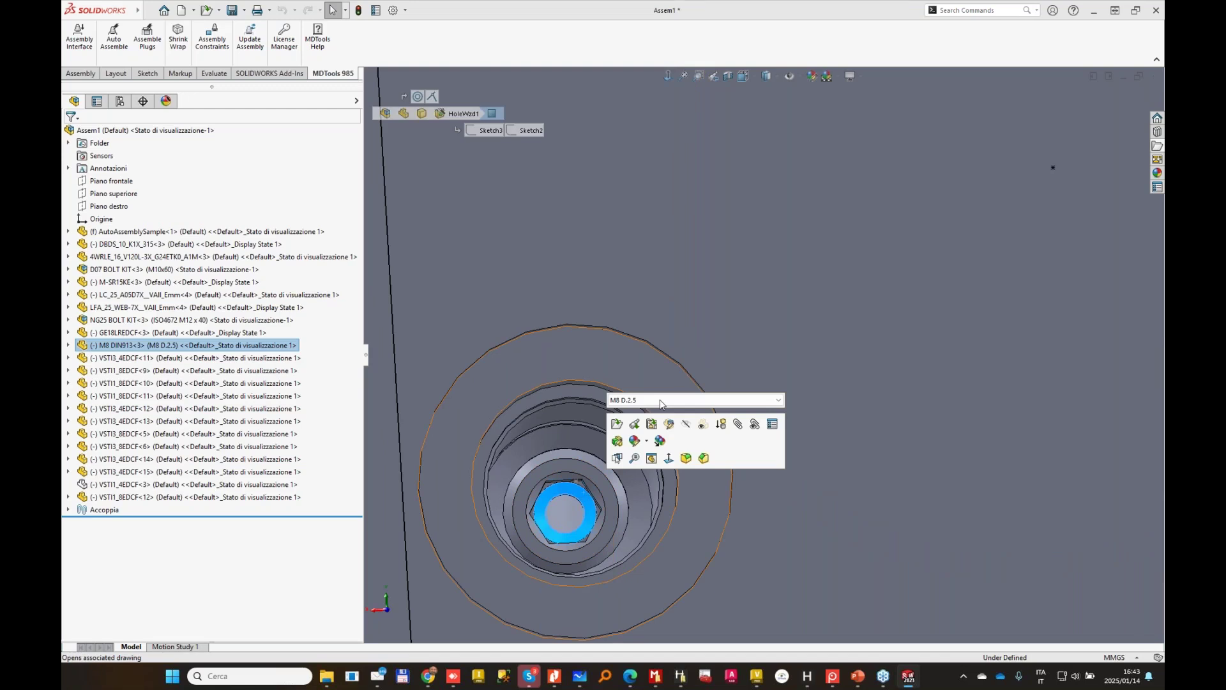
{"action": "key", "text": "Escape"}
Open the M8 DIN913 orifice plug from the assembly as a part in its own window.
{"action": "left_click", "coordinate": [571, 491]}
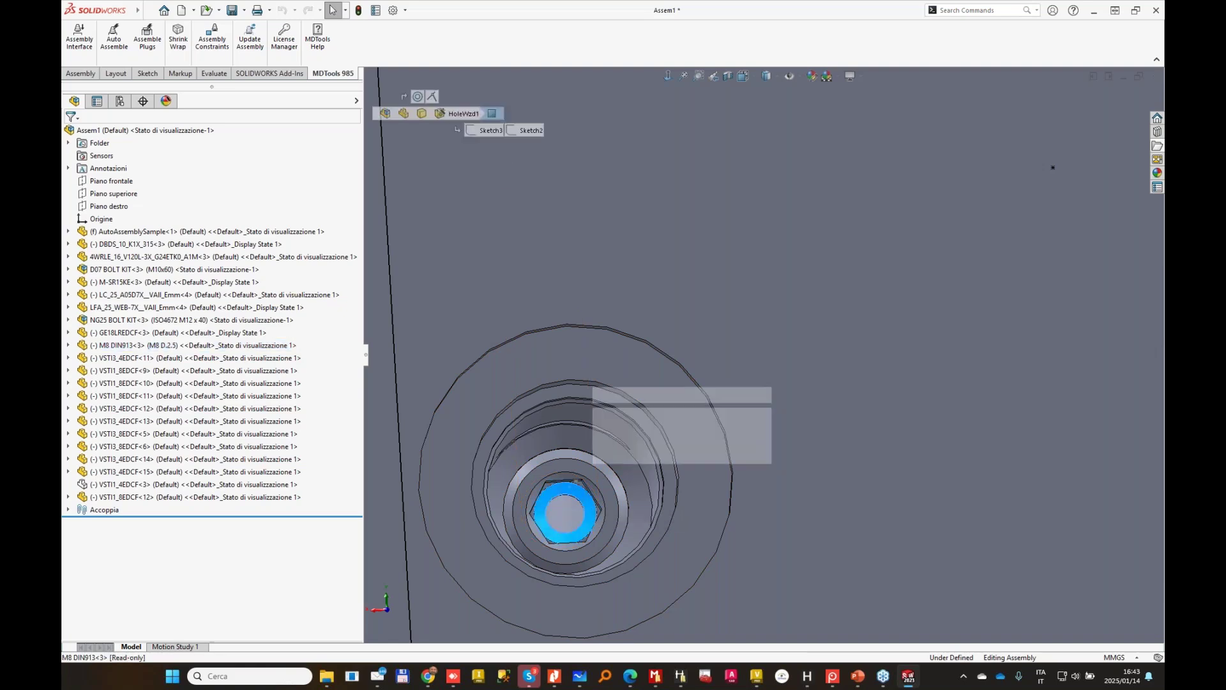
{"action": "right_click", "coordinate": [571, 491]}
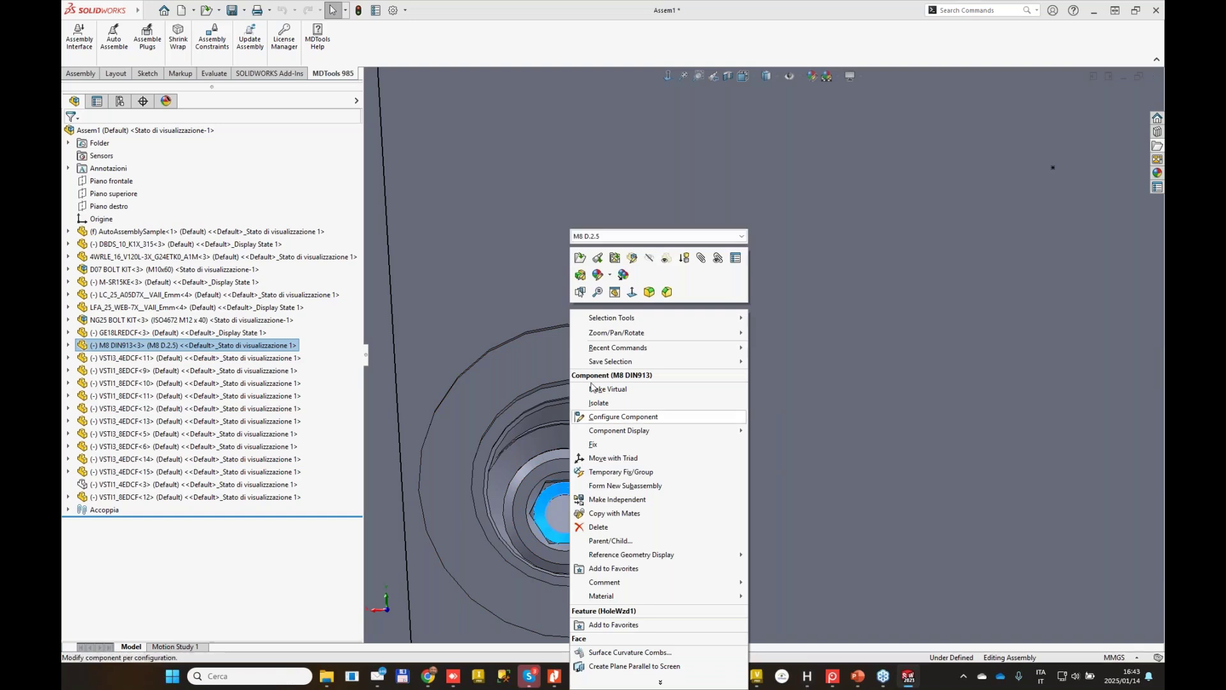
{"action": "left_click", "coordinate": [580, 258]}
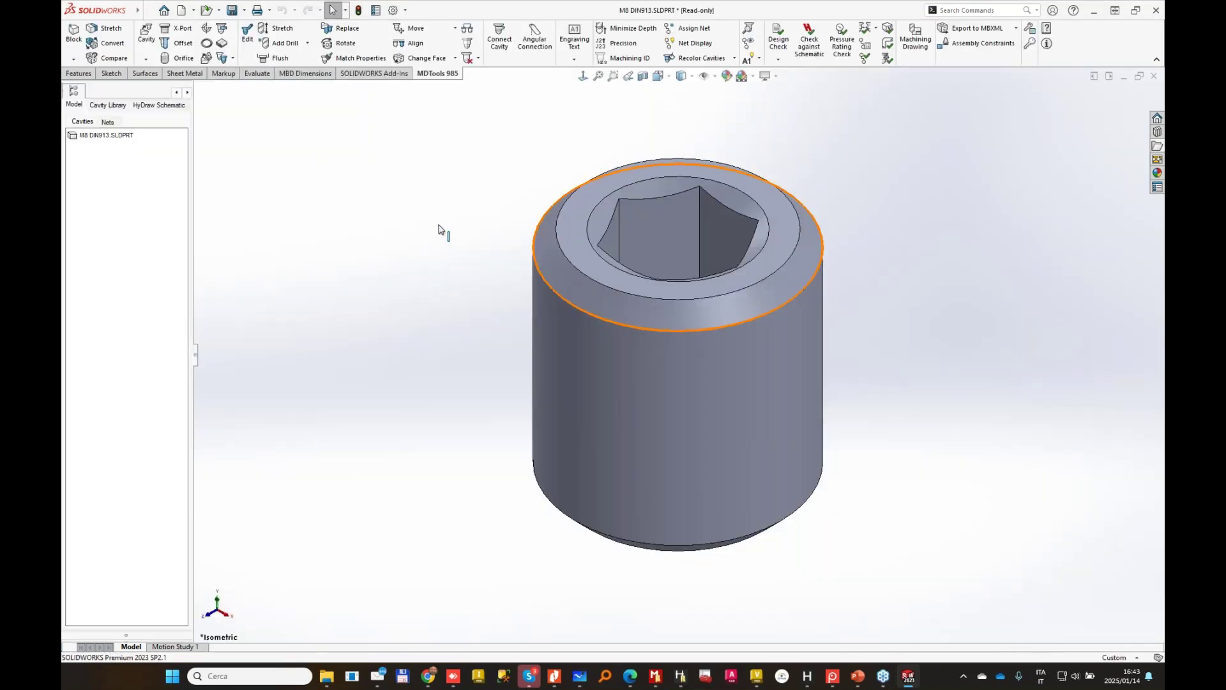
{"action": "scroll", "coordinate": [562, 211], "scroll_direction": "up", "scroll_amount": 2}
{"action": "middle_click_drag", "start_coordinate": [569, 203], "coordinate": [591, 182]}
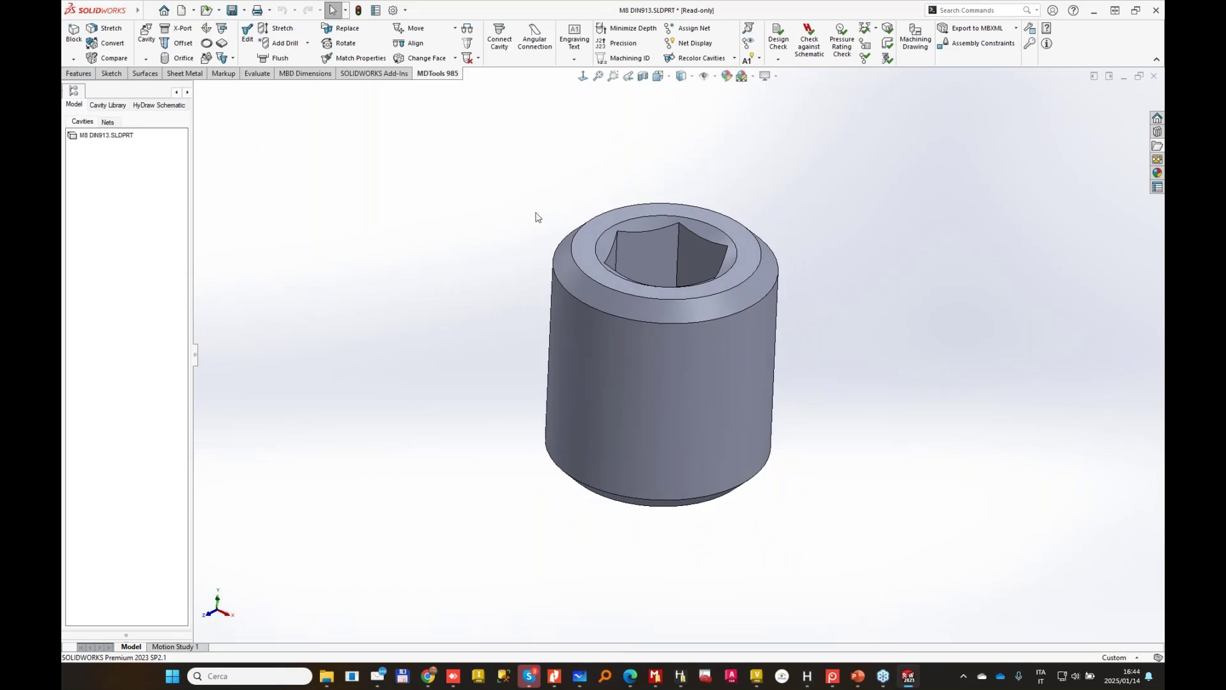
{"action": "middle_click_drag", "start_coordinate": [757, 199], "coordinate": [378, 64]}
Show the part's feature tree and expand the Imported3 and Cut-Revolve1 features.
{"action": "left_click", "coordinate": [179, 93]}
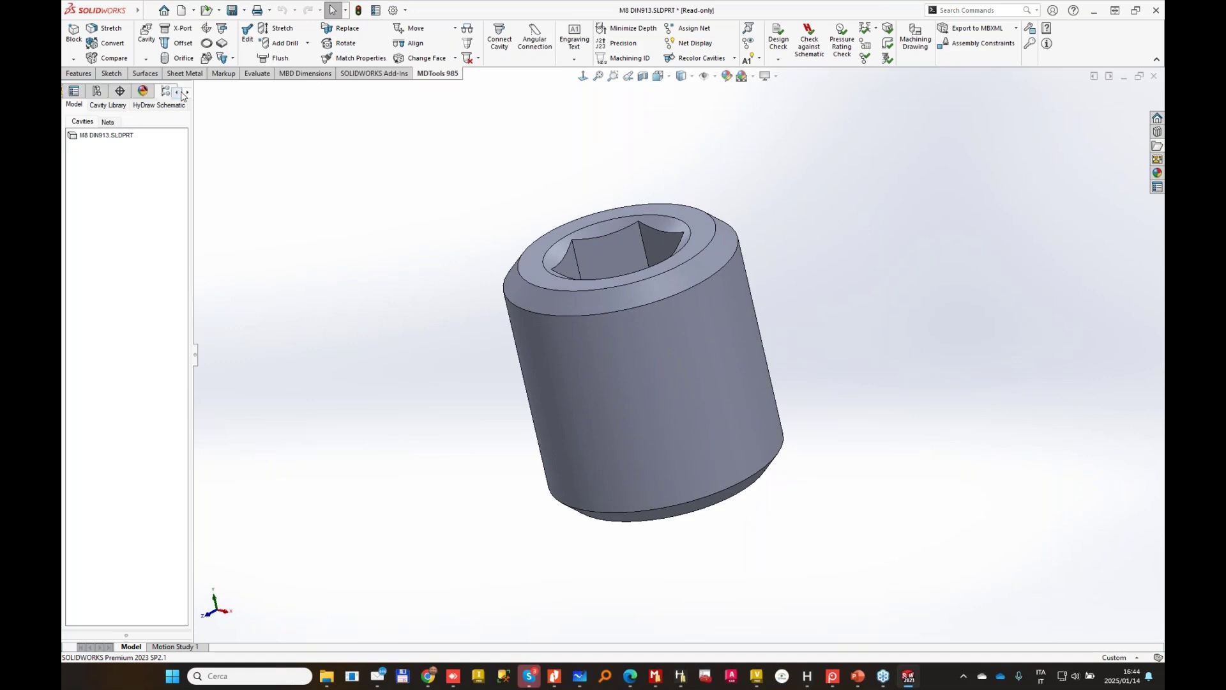
{"action": "left_click", "coordinate": [74, 91]}
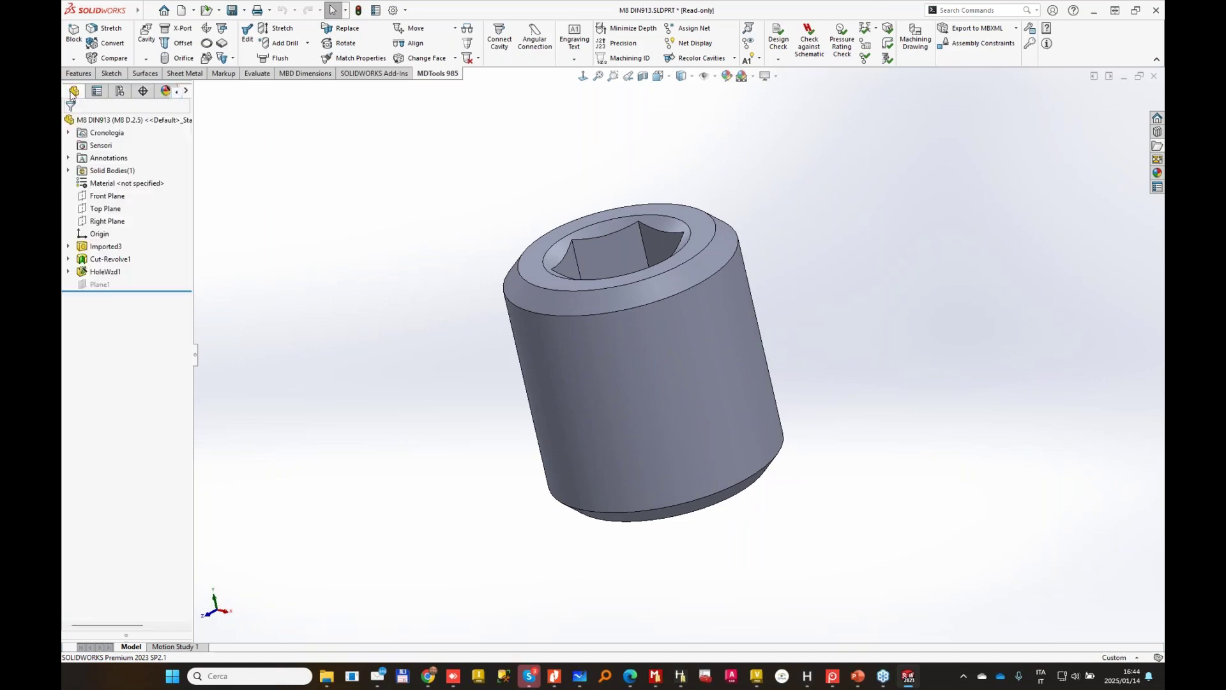
{"action": "left_click", "coordinate": [69, 247]}
{"action": "left_click", "coordinate": [68, 271]}
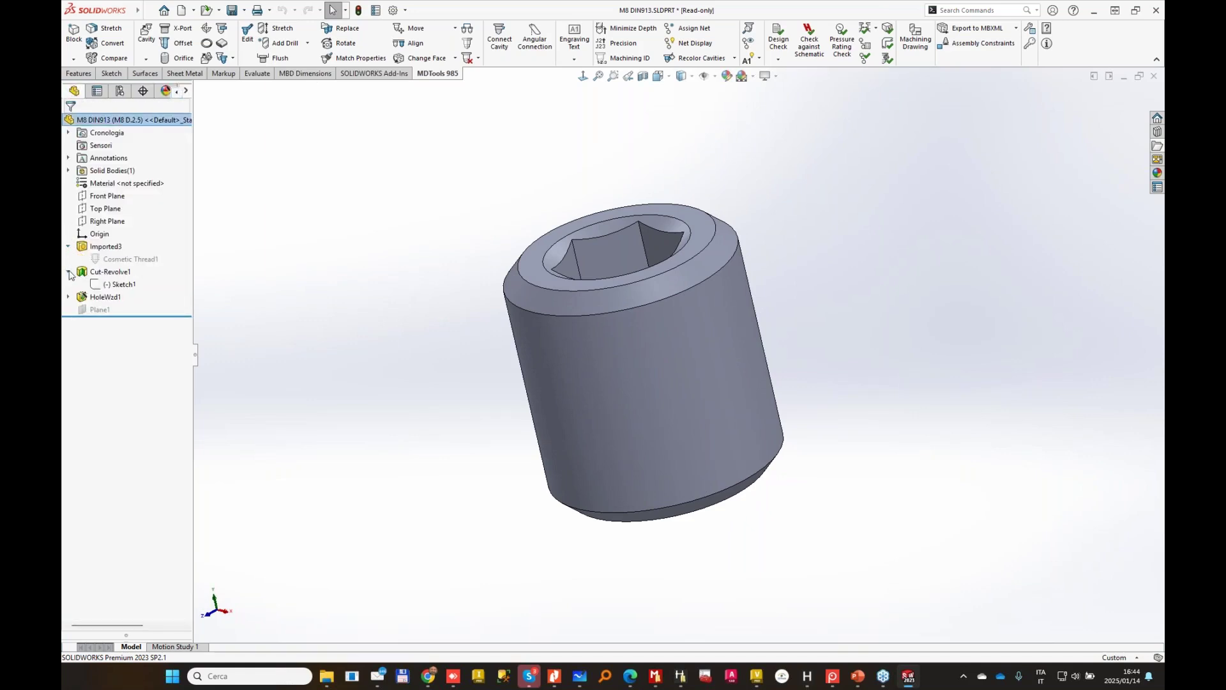
Check the cosmetic thread display filters in the Detailing document properties of the M8 DIN913 part.
{"action": "left_click", "coordinate": [124, 261]}
{"action": "left_click", "coordinate": [342, 211]}
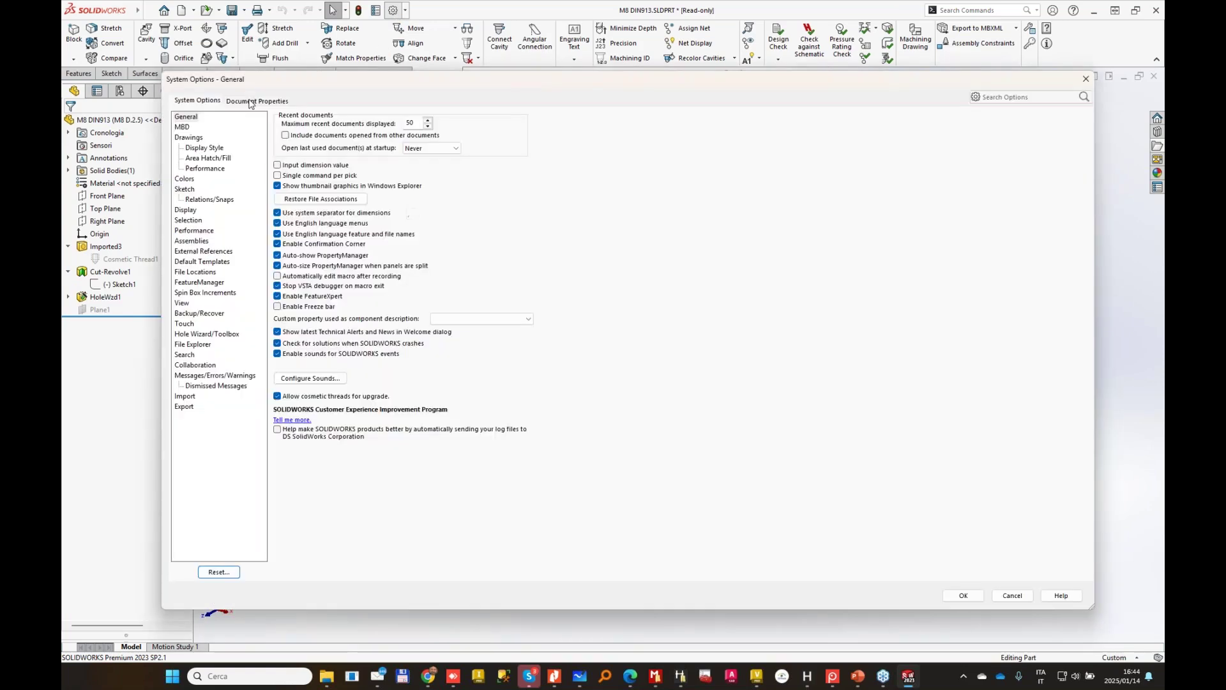
{"action": "left_click", "coordinate": [258, 100]}
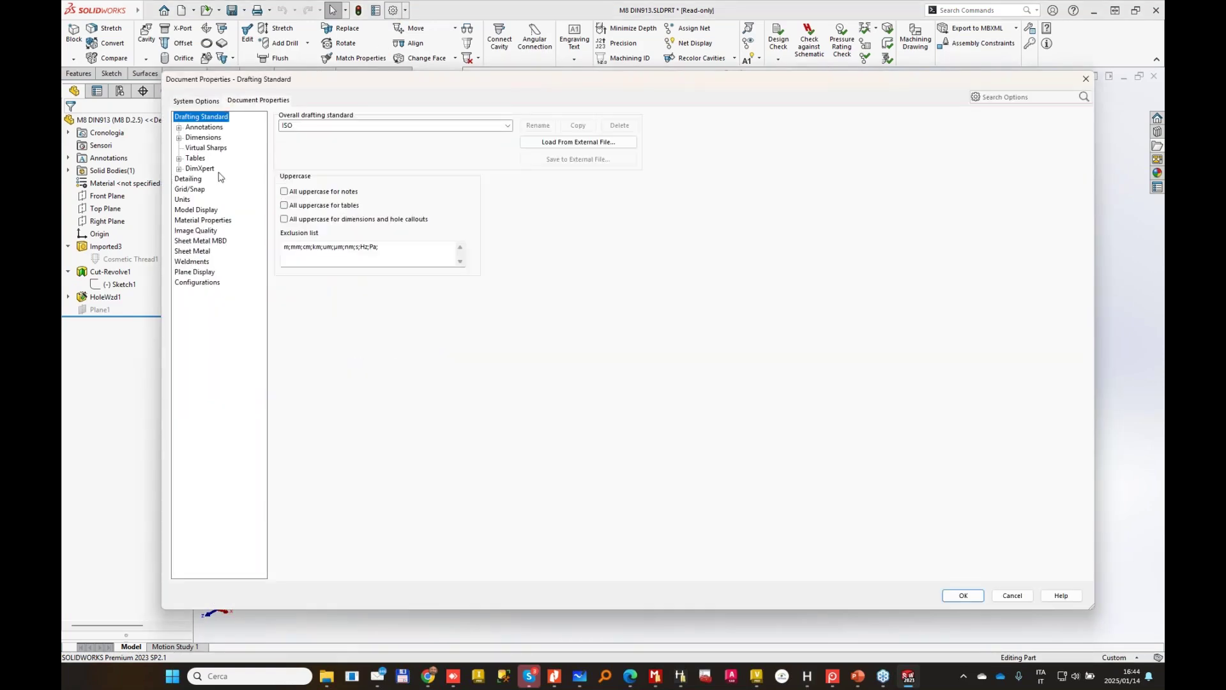
{"action": "left_click", "coordinate": [198, 211]}
{"action": "left_click", "coordinate": [188, 179]}
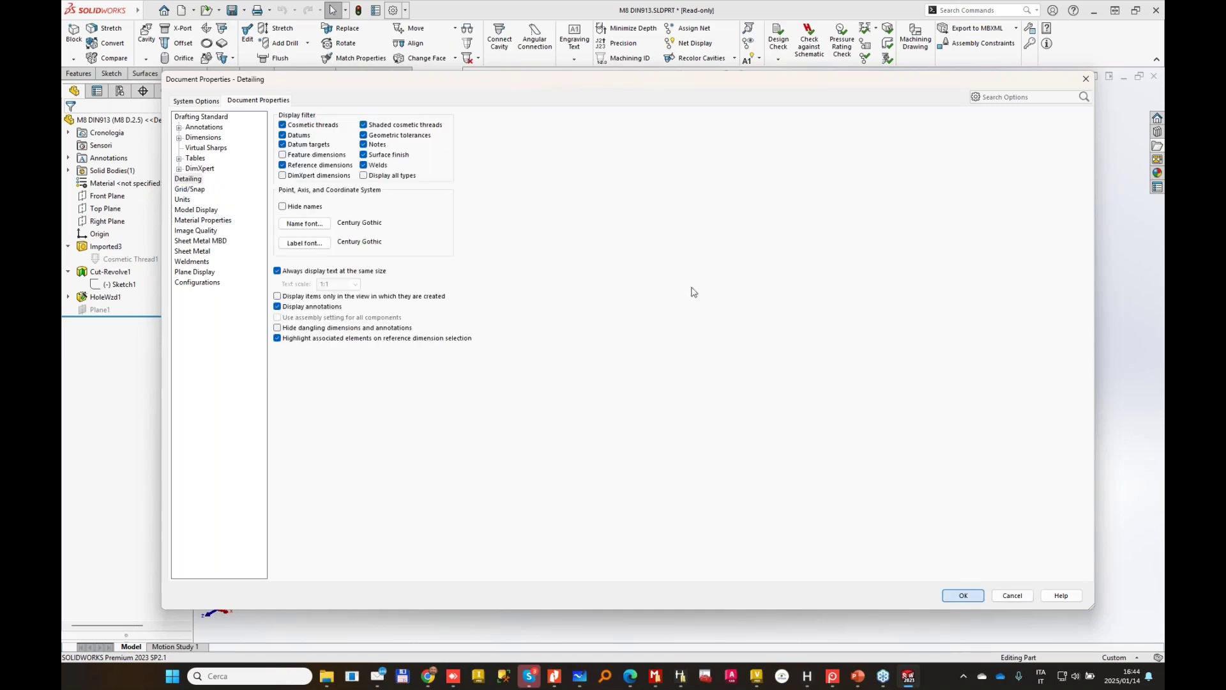
{"action": "key", "text": "Return"}
Open the definition of Cosmetic Thread1 under Imported3, check its thread settings, and accept them.
{"action": "left_click", "coordinate": [125, 260]}
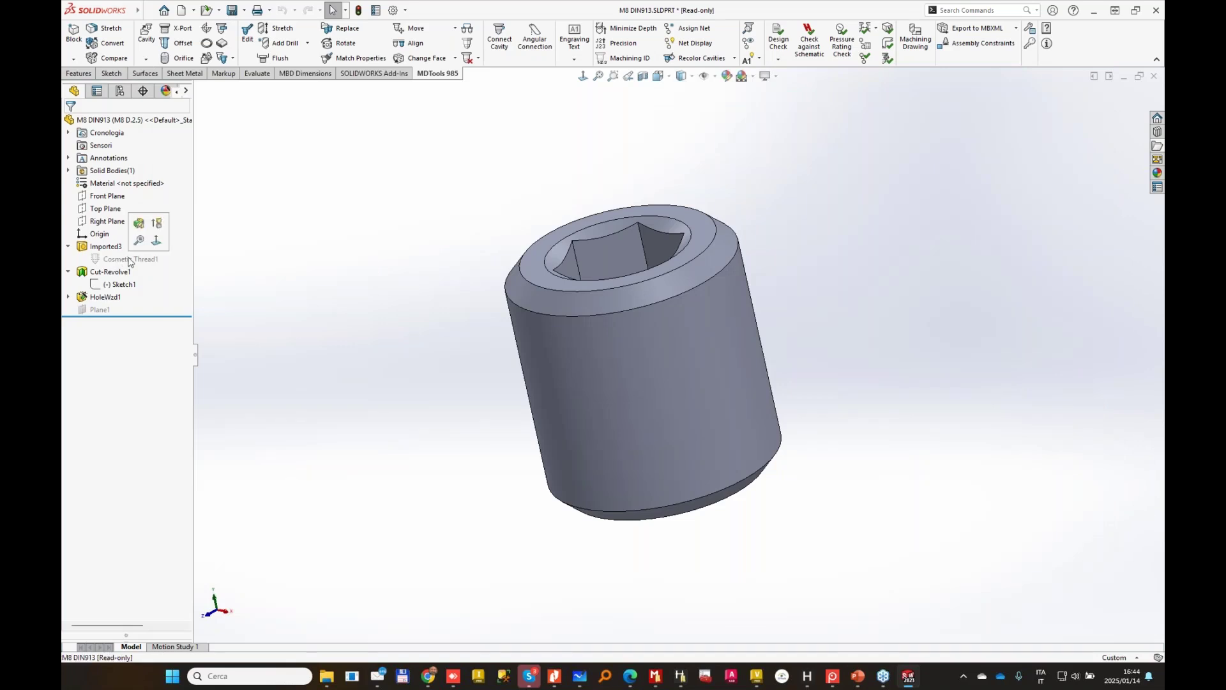
{"action": "key", "text": "Escape"}
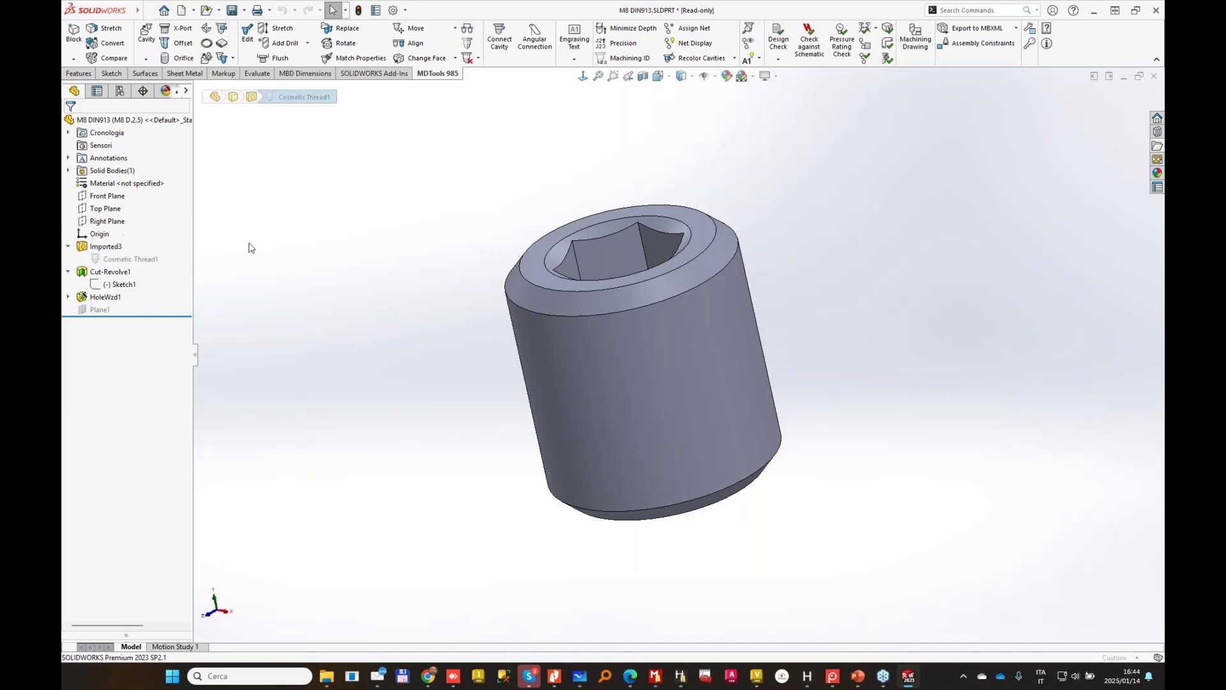
{"action": "left_click", "coordinate": [135, 259]}
{"action": "left_click", "coordinate": [139, 247]}
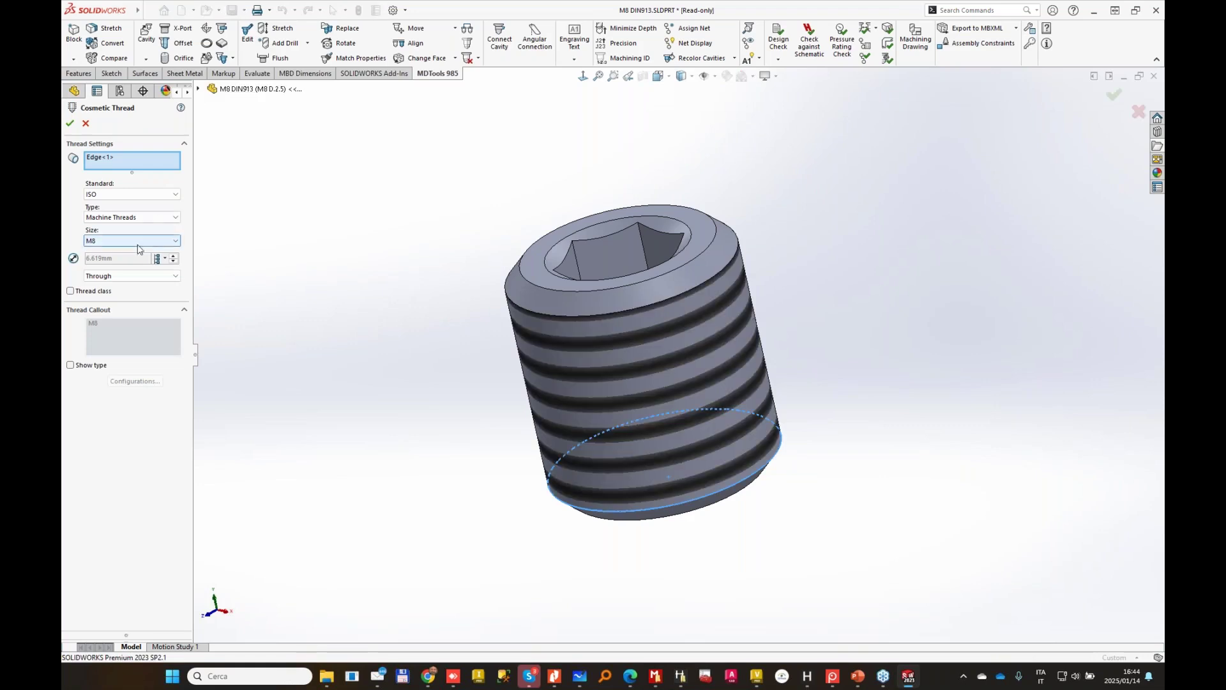
{"action": "left_click", "coordinate": [70, 125]}
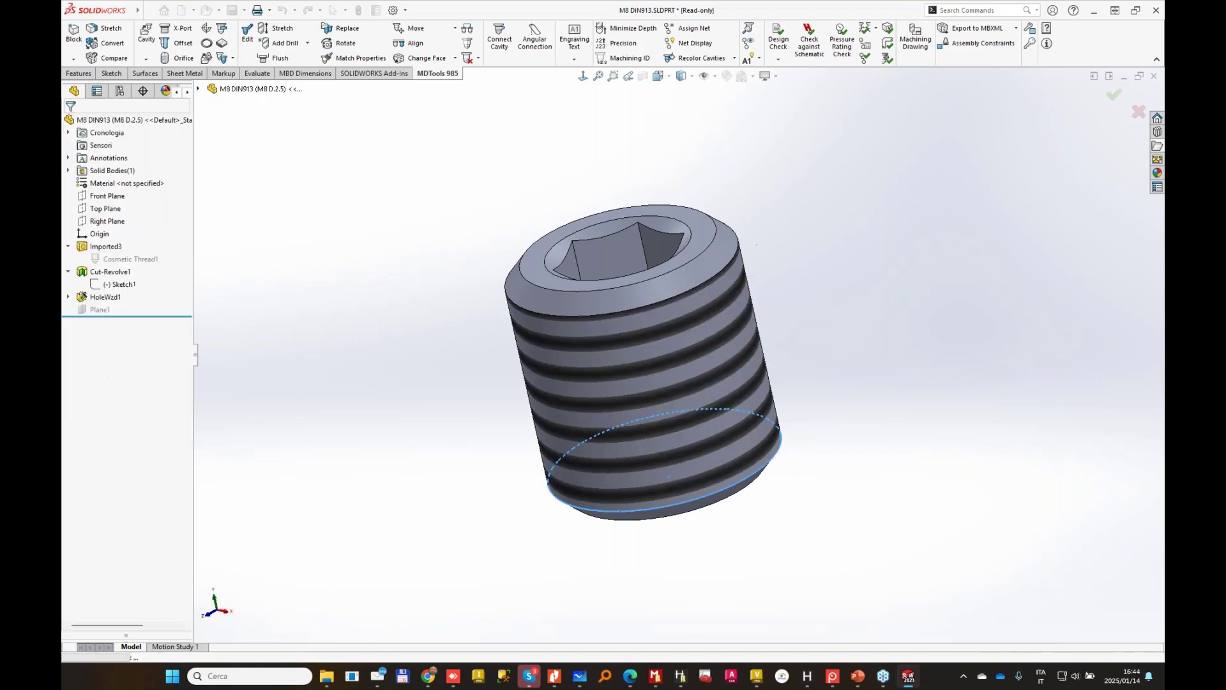
{"action": "key", "text": "ctrl+7"}
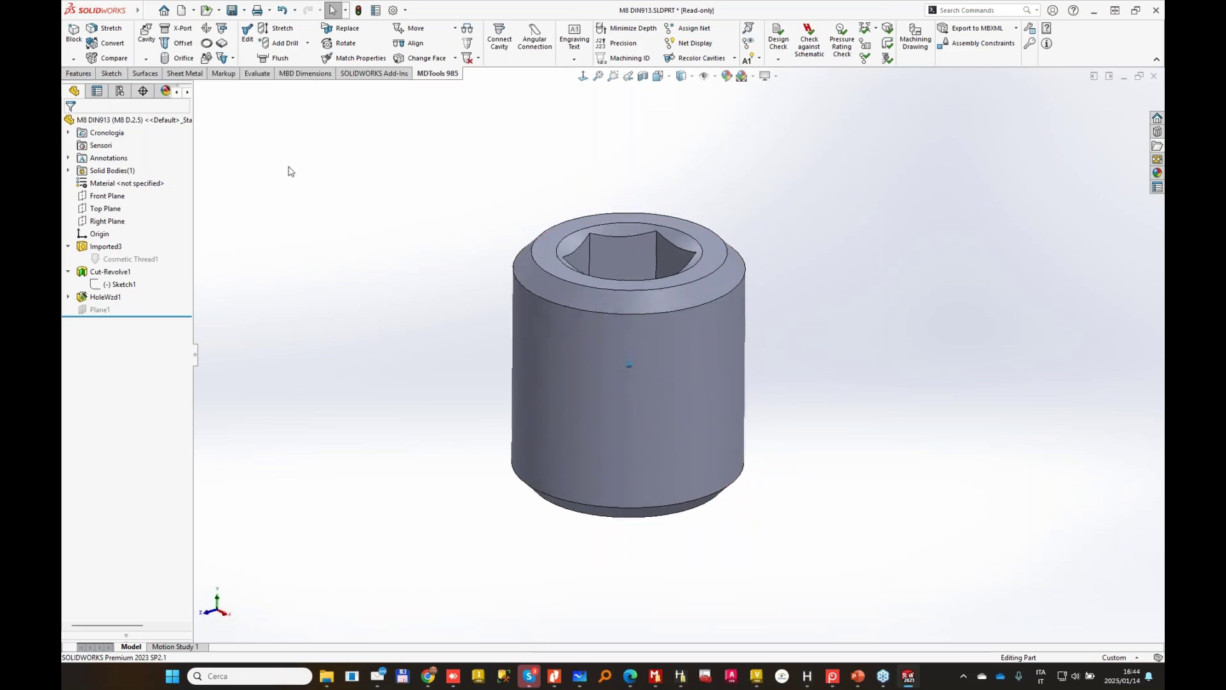
Examine the GRANO M8 configuration table of the M8 DIN913 part and close it.
{"action": "left_click", "coordinate": [120, 91]}
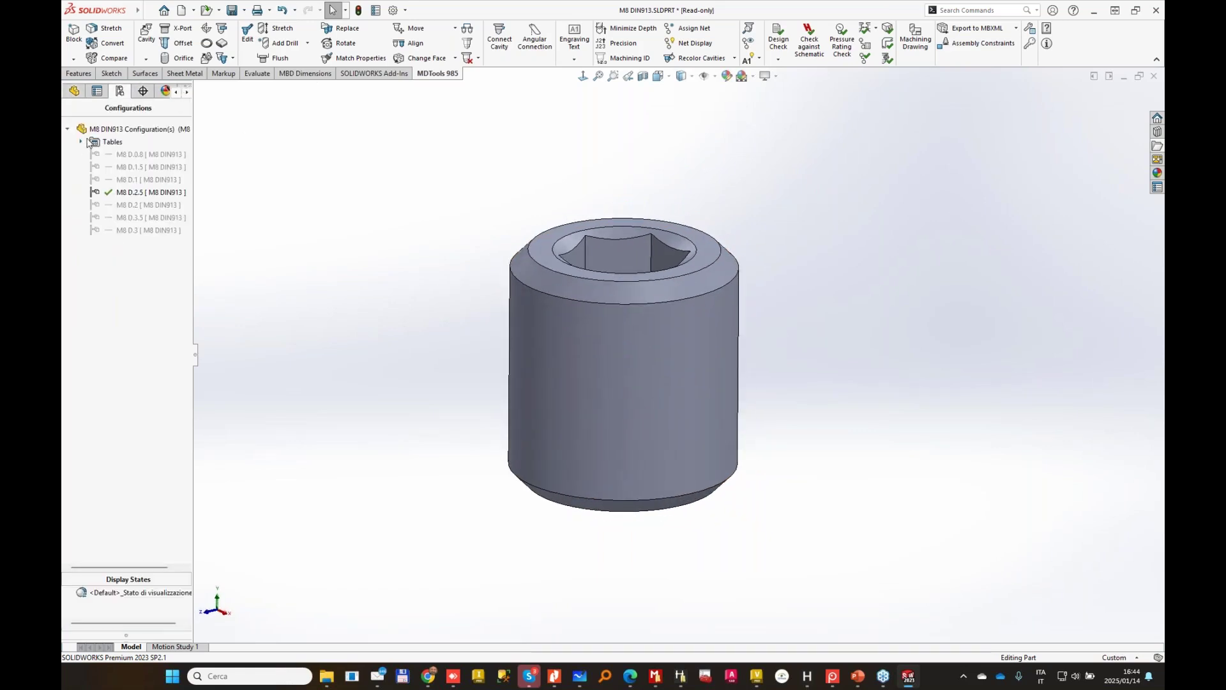
{"action": "left_click", "coordinate": [81, 142]}
{"action": "left_click", "coordinate": [135, 155]}
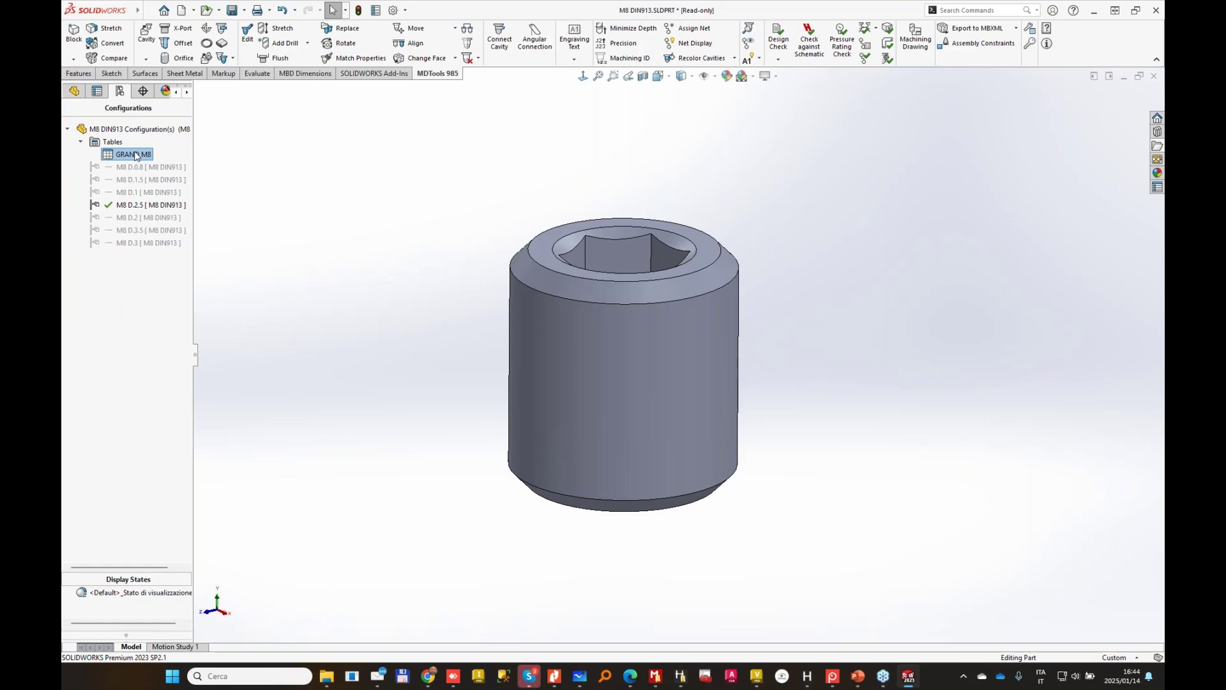
{"action": "double_click", "coordinate": [135, 154]}
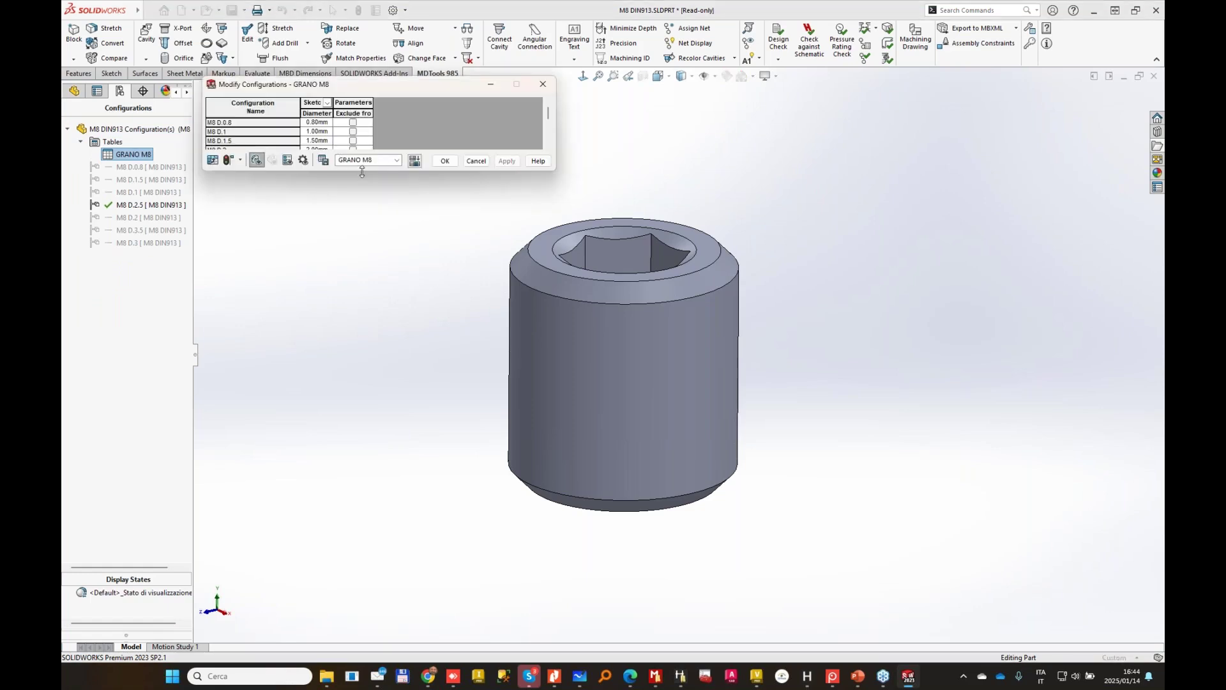
{"action": "left_click_drag", "start_coordinate": [362, 171], "coordinate": [362, 325]}
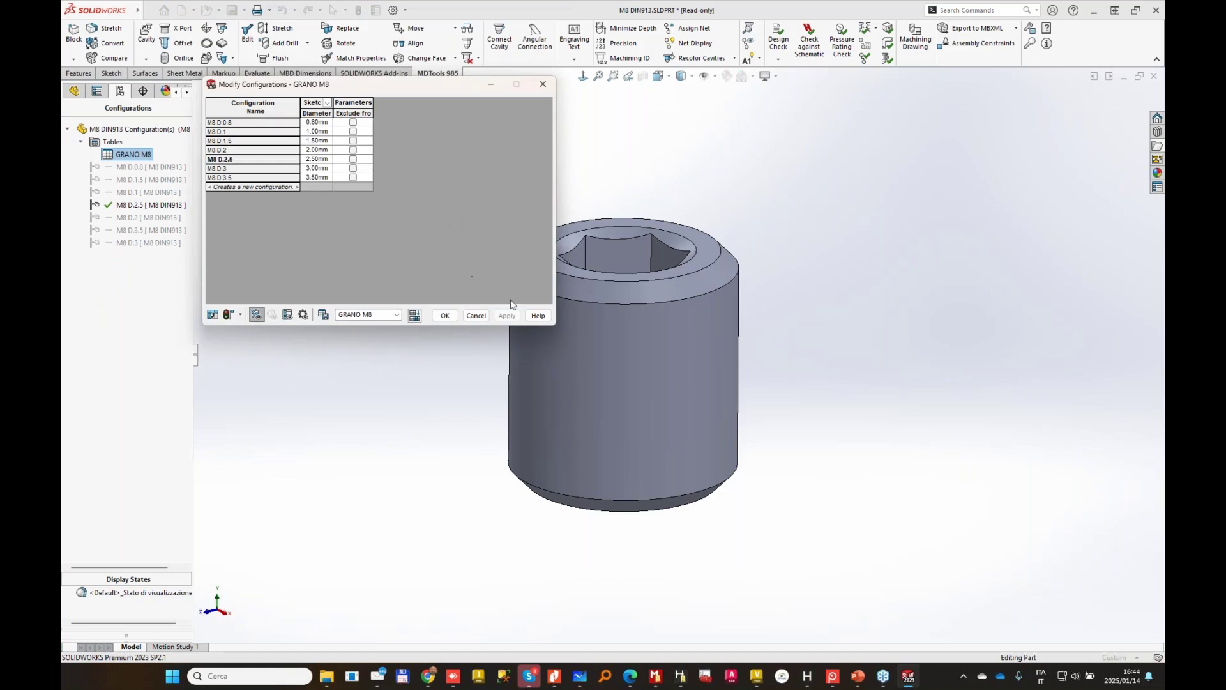
{"action": "left_click", "coordinate": [542, 84]}
Switch the plug through its M8 D.3.5, M8 D.0.8, M8 D.1.5 and M8 D.1 configurations, viewing the orifice hole.
{"action": "double_click", "coordinate": [151, 230]}
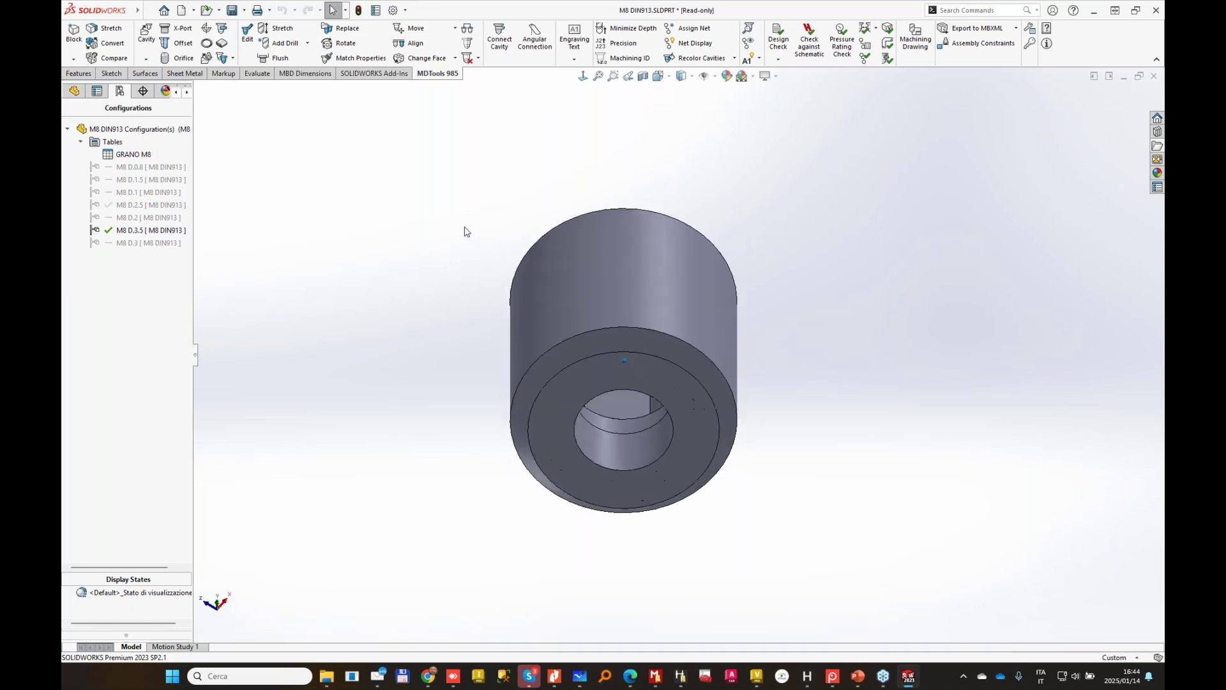
{"action": "double_click", "coordinate": [154, 166]}
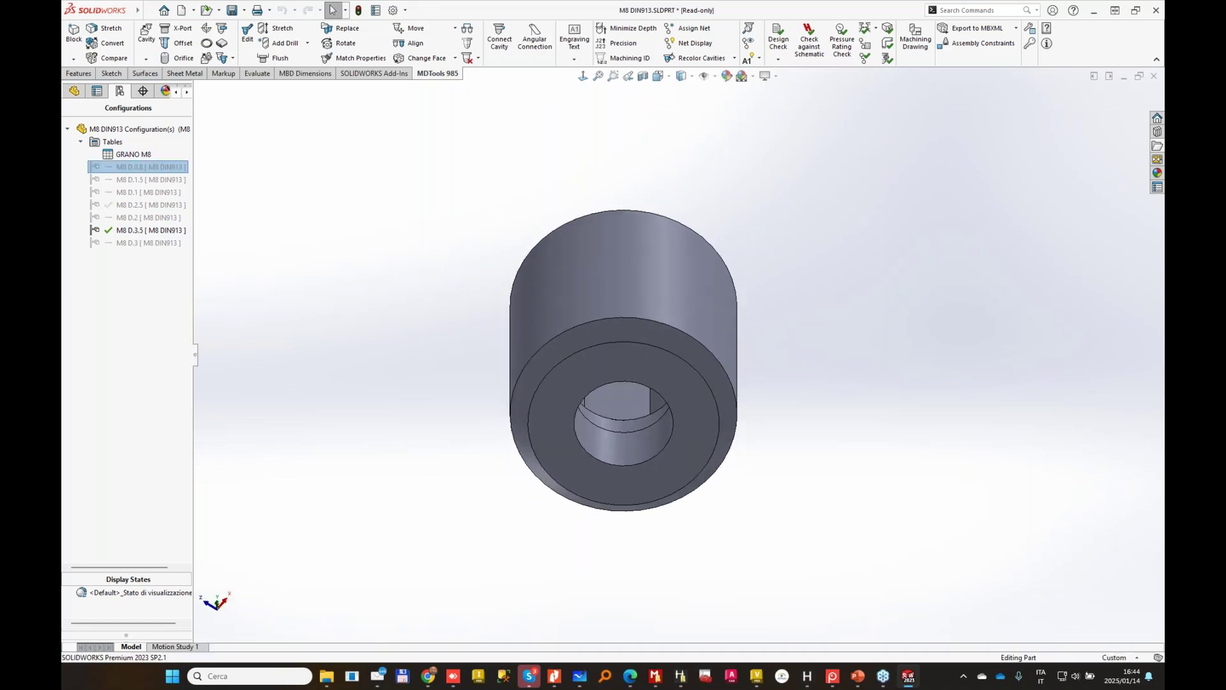
{"action": "double_click", "coordinate": [155, 181]}
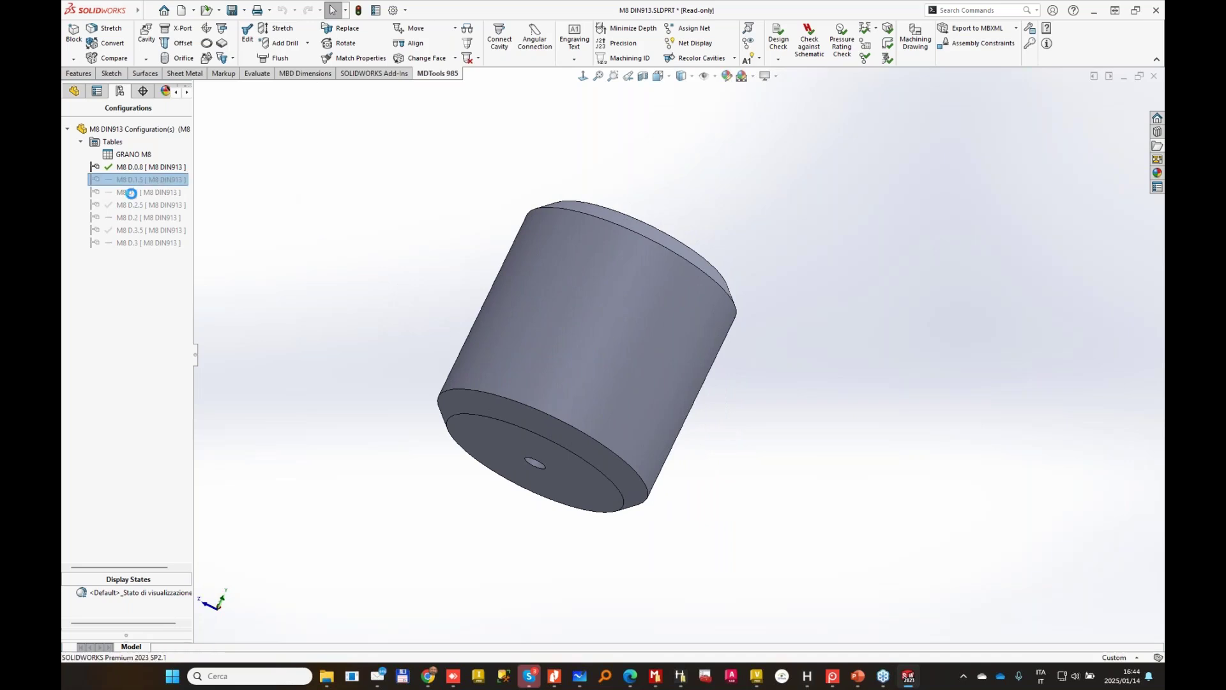
{"action": "double_click", "coordinate": [144, 191]}
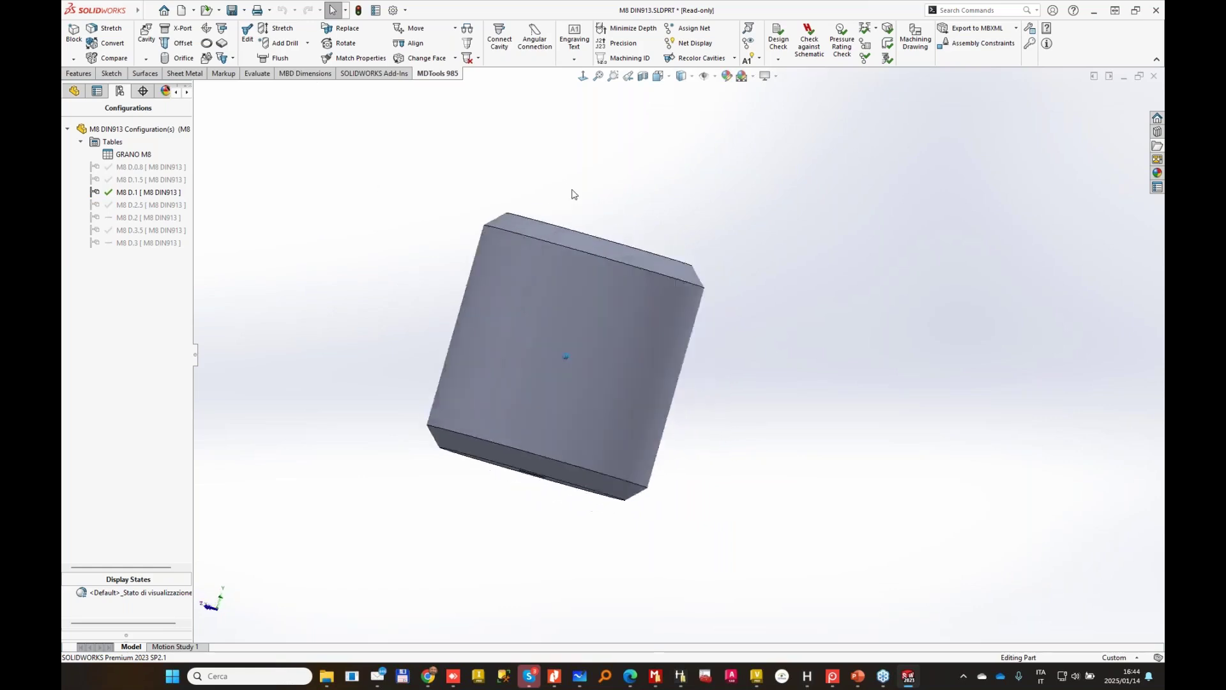
Try out the assembly constraints for a plug-type orifice by picking the plug's bottom edge and bottom face.
{"action": "left_click", "coordinate": [972, 46]}
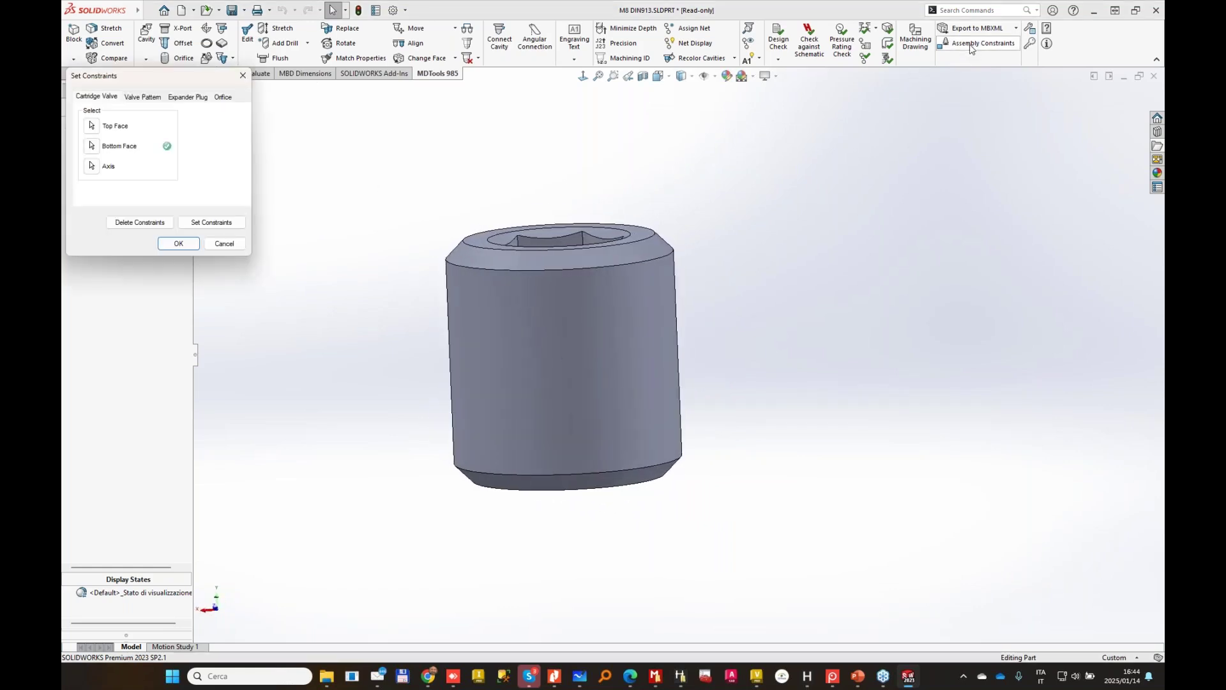
{"action": "left_click", "coordinate": [222, 98]}
{"action": "left_click_drag", "start_coordinate": [206, 76], "coordinate": [460, 91]}
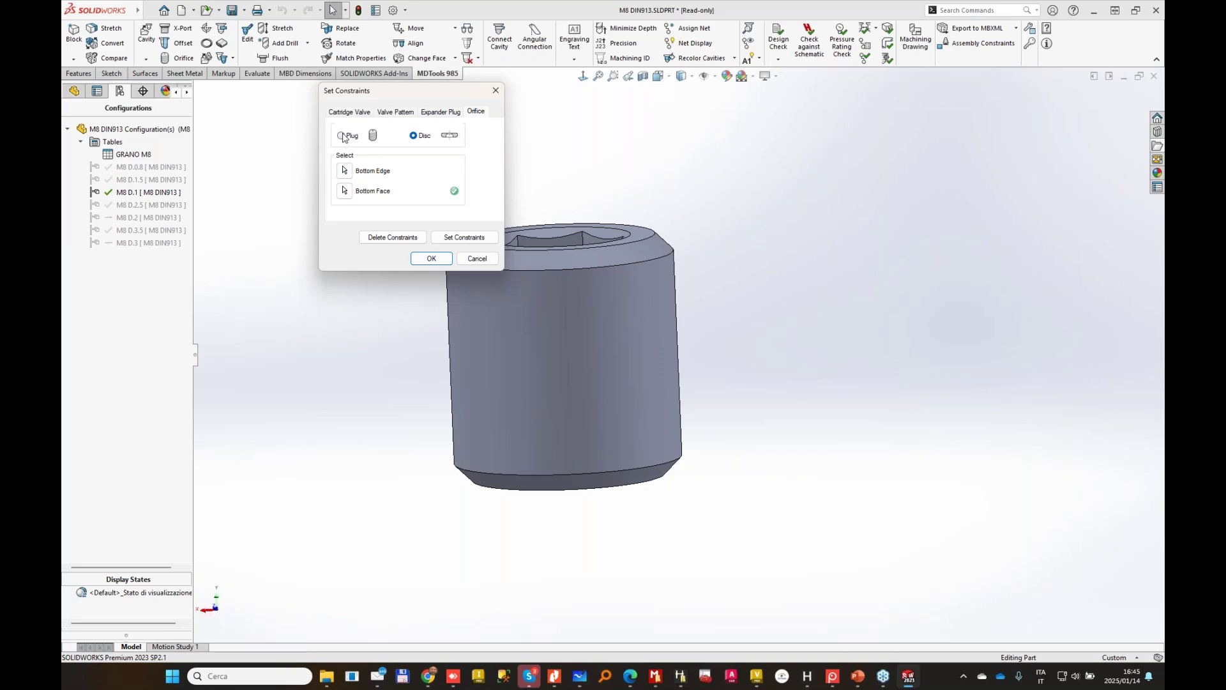
{"action": "left_click", "coordinate": [344, 171]}
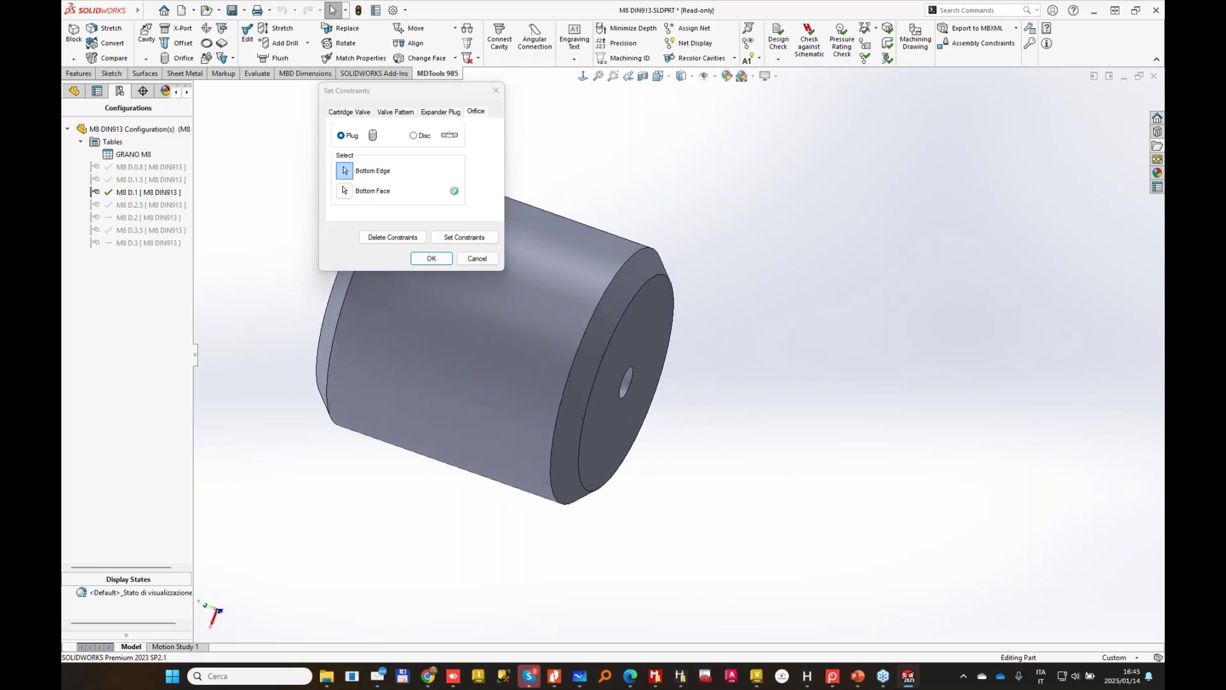
{"action": "left_click", "coordinate": [640, 248]}
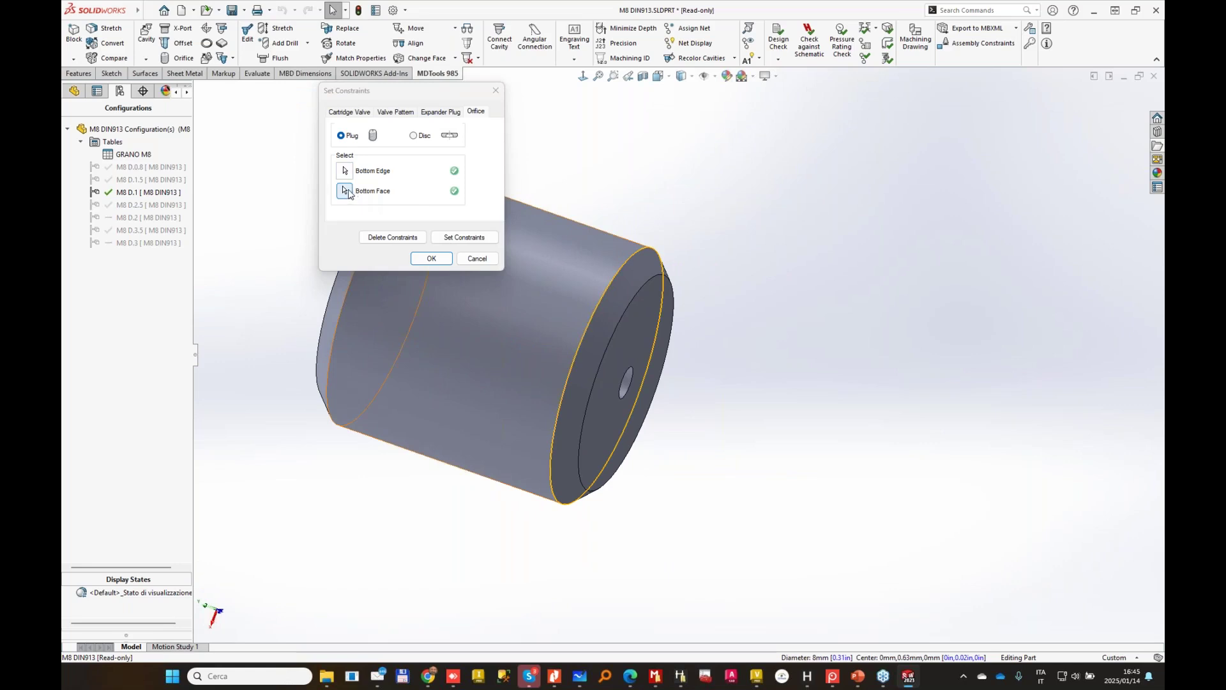
{"action": "left_click", "coordinate": [645, 291]}
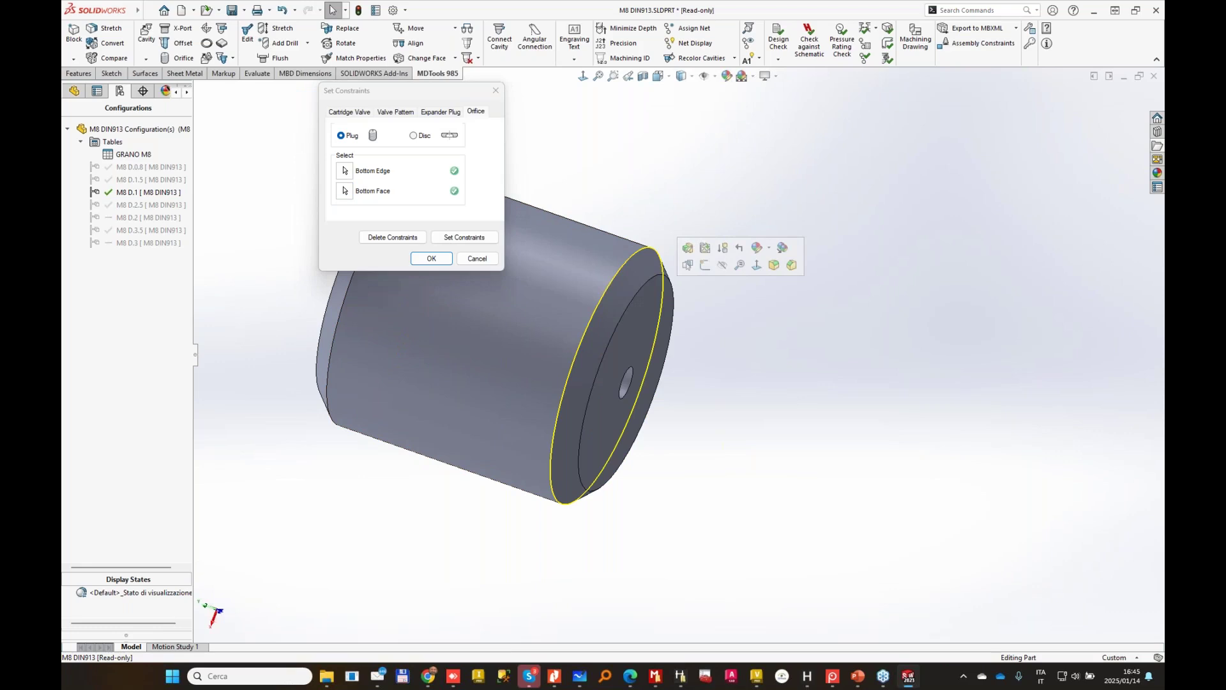
{"action": "left_click", "coordinate": [479, 258]}
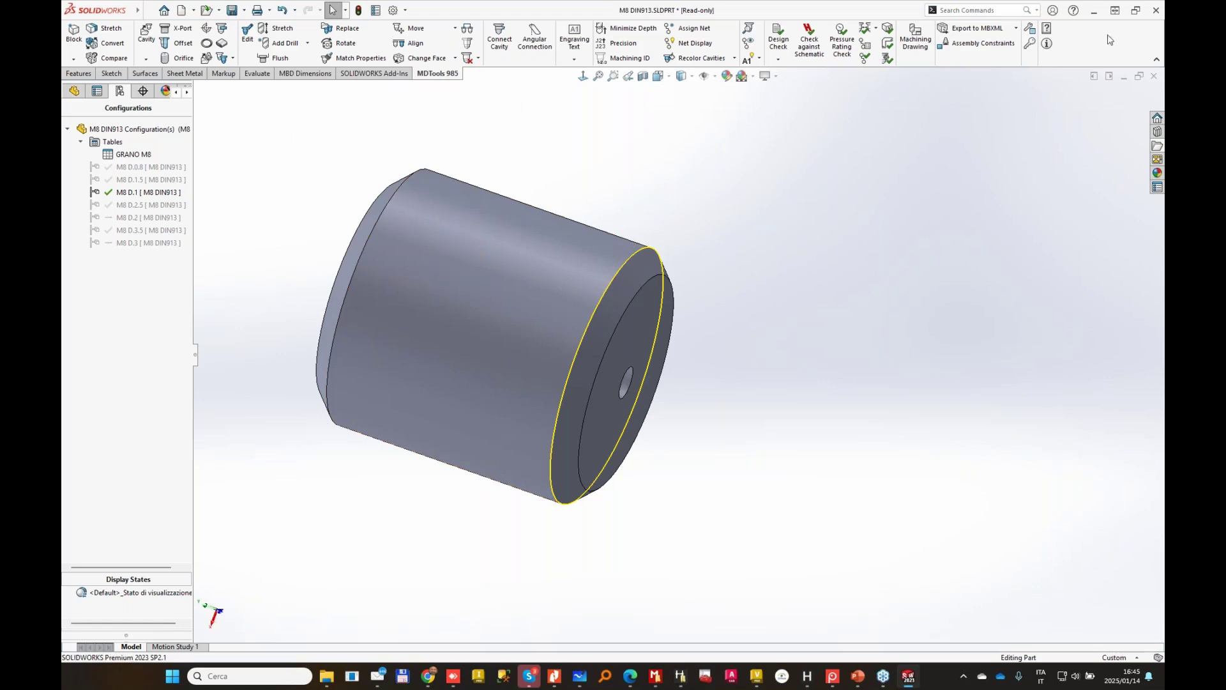
Compare the assembly constraint selections required for cartridge valves, valve patterns, expander plugs and orifices.
{"action": "left_click", "coordinate": [983, 44]}
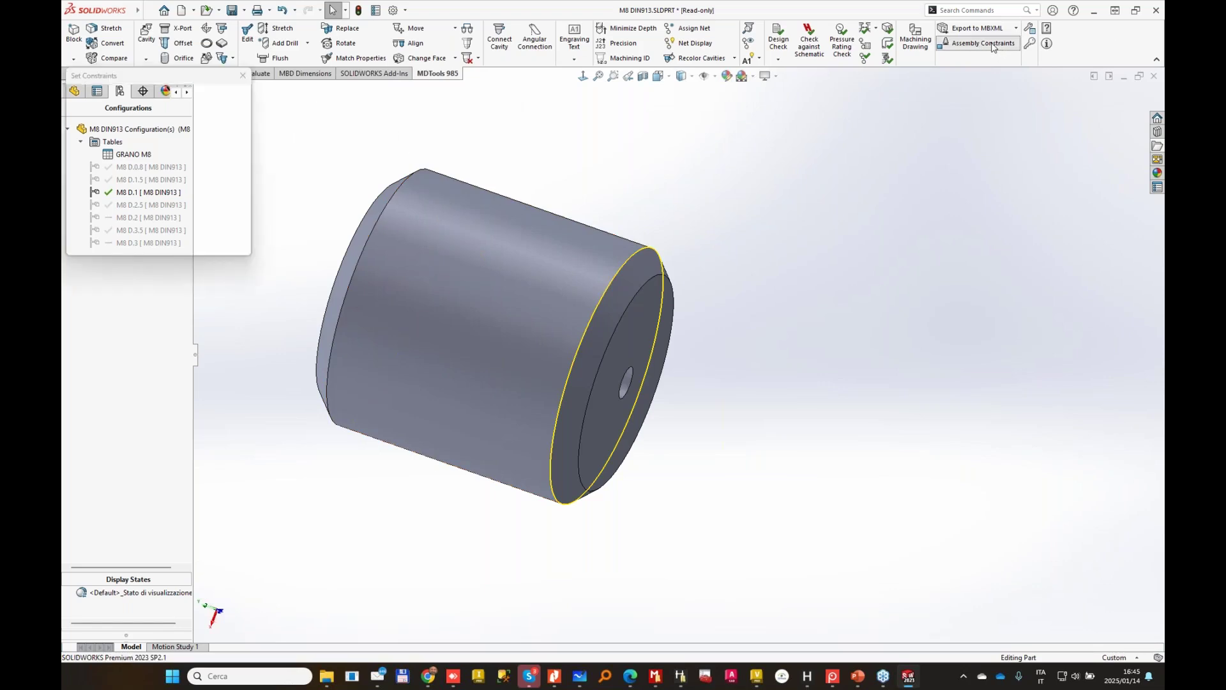
{"action": "left_click", "coordinate": [194, 97]}
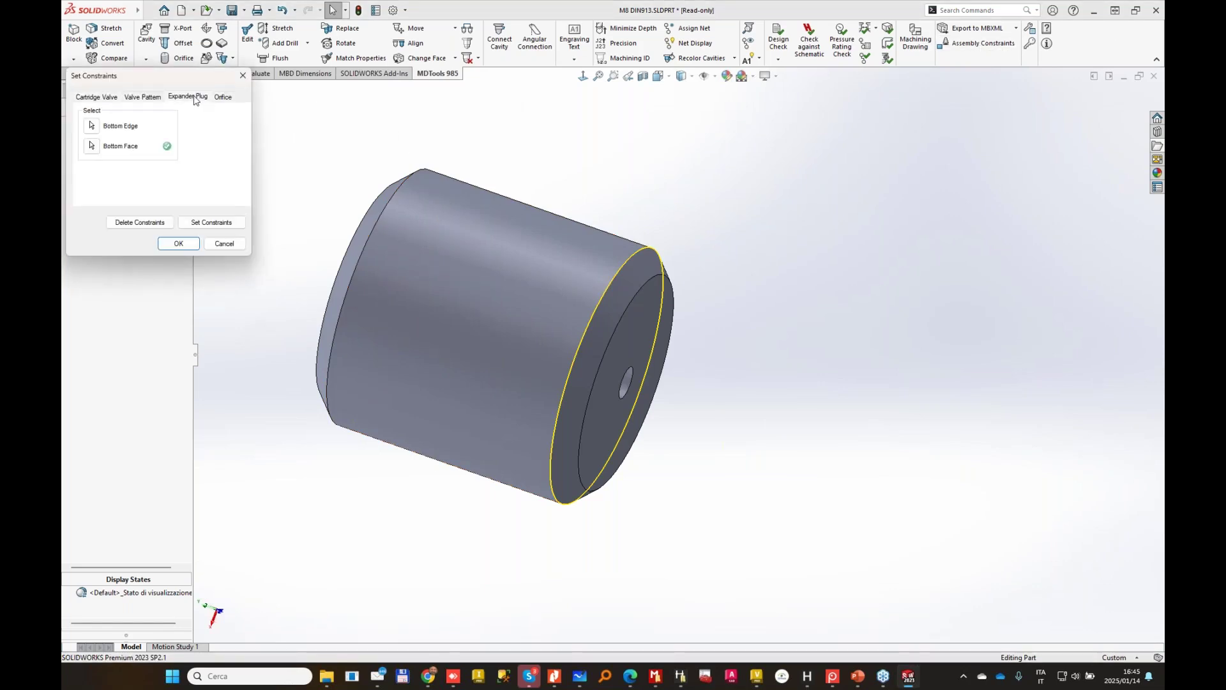
{"action": "left_click", "coordinate": [91, 127]}
{"action": "left_click", "coordinate": [223, 97]}
{"action": "left_click", "coordinate": [94, 101]}
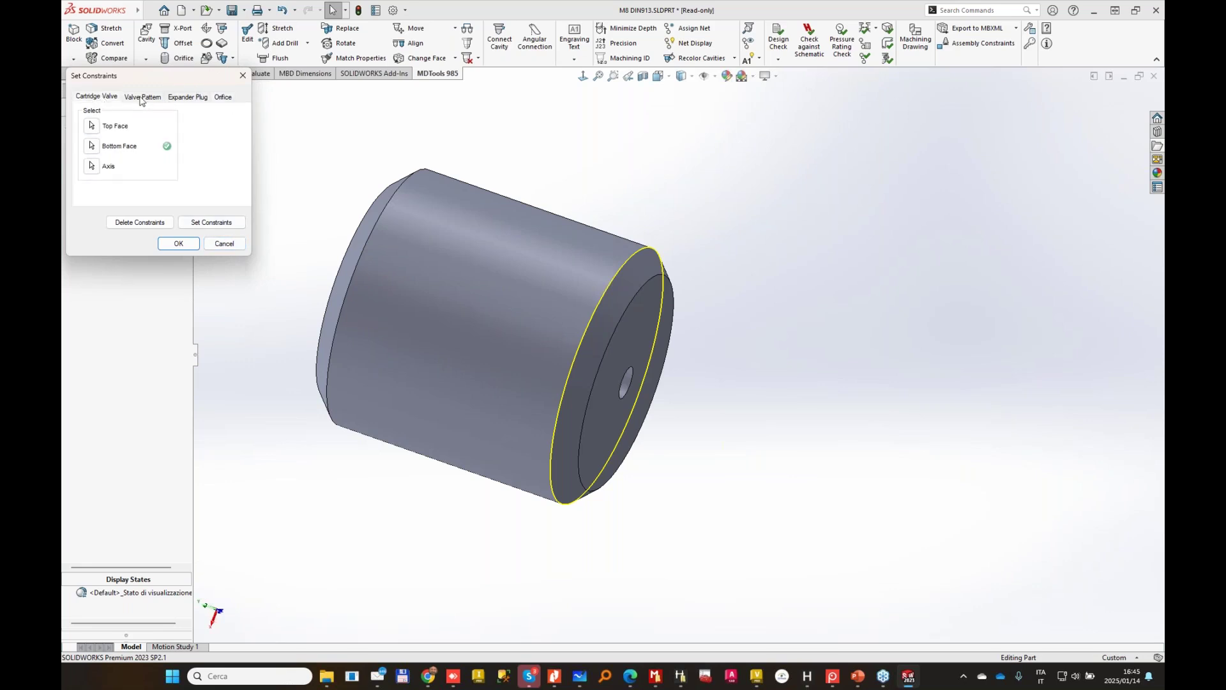
{"action": "left_click", "coordinate": [142, 97]}
{"action": "left_click", "coordinate": [186, 98]}
{"action": "left_click", "coordinate": [225, 98]}
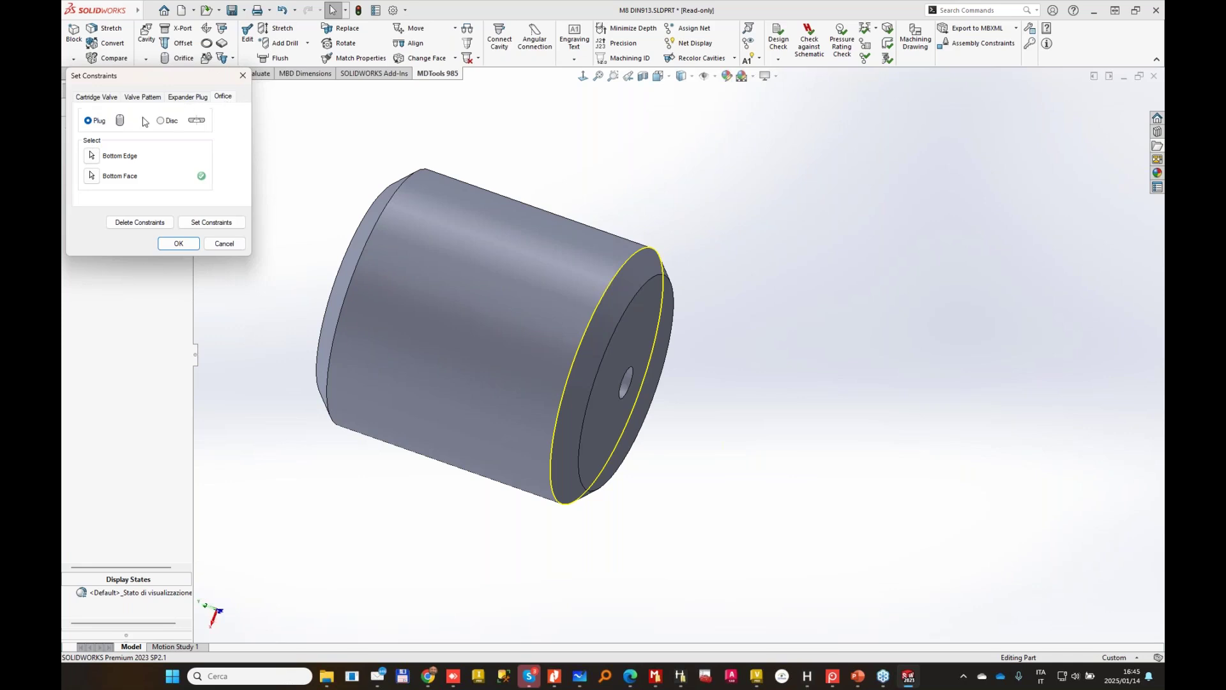
{"action": "left_click", "coordinate": [195, 101]}
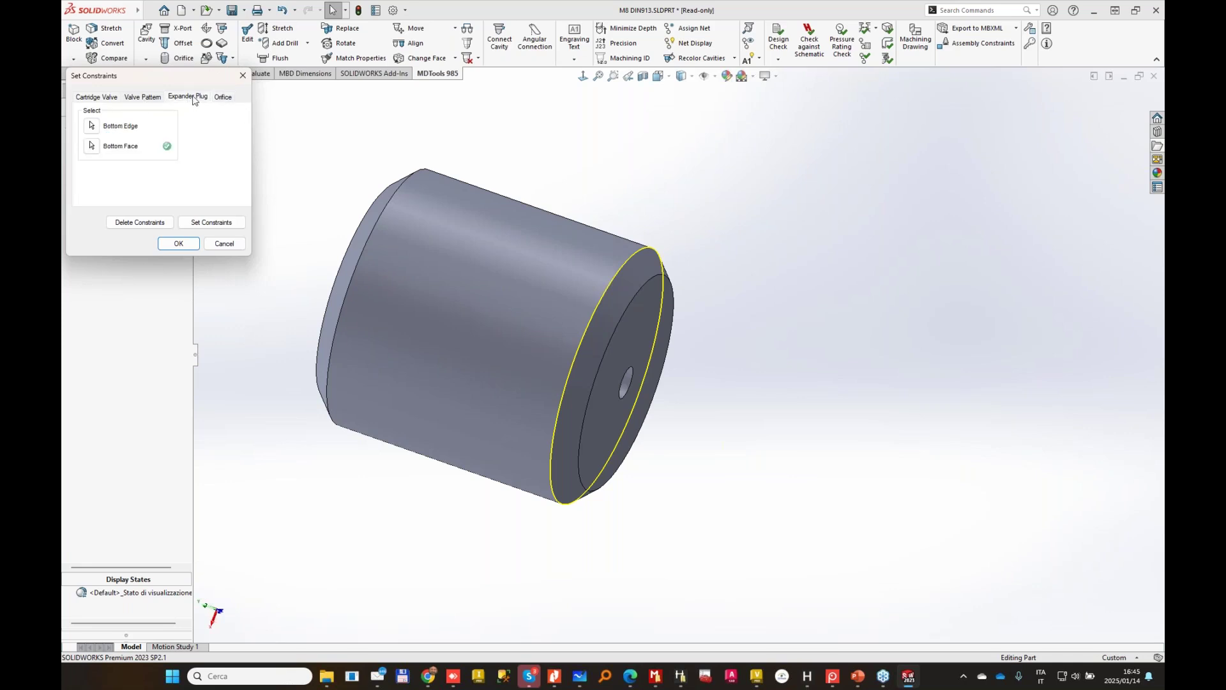
{"action": "left_click", "coordinate": [598, 246]}
{"action": "left_click", "coordinate": [225, 99]}
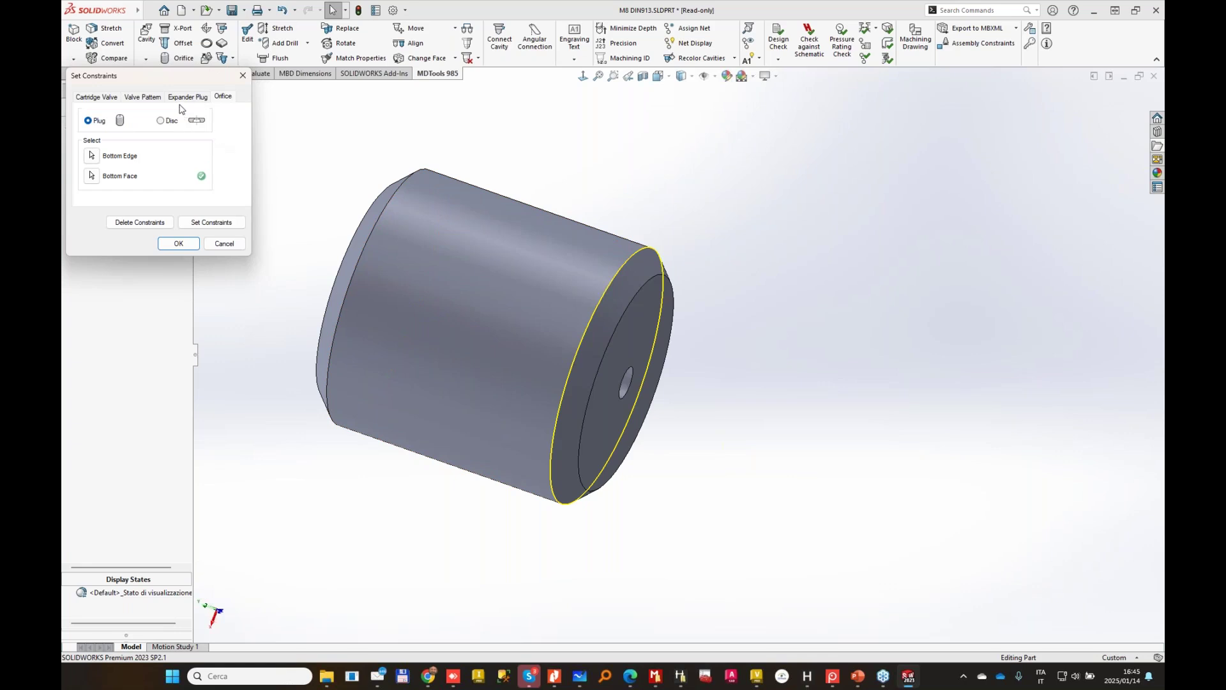
{"action": "left_click_drag", "start_coordinate": [196, 77], "coordinate": [345, 74]}
{"action": "left_click", "coordinate": [335, 95]}
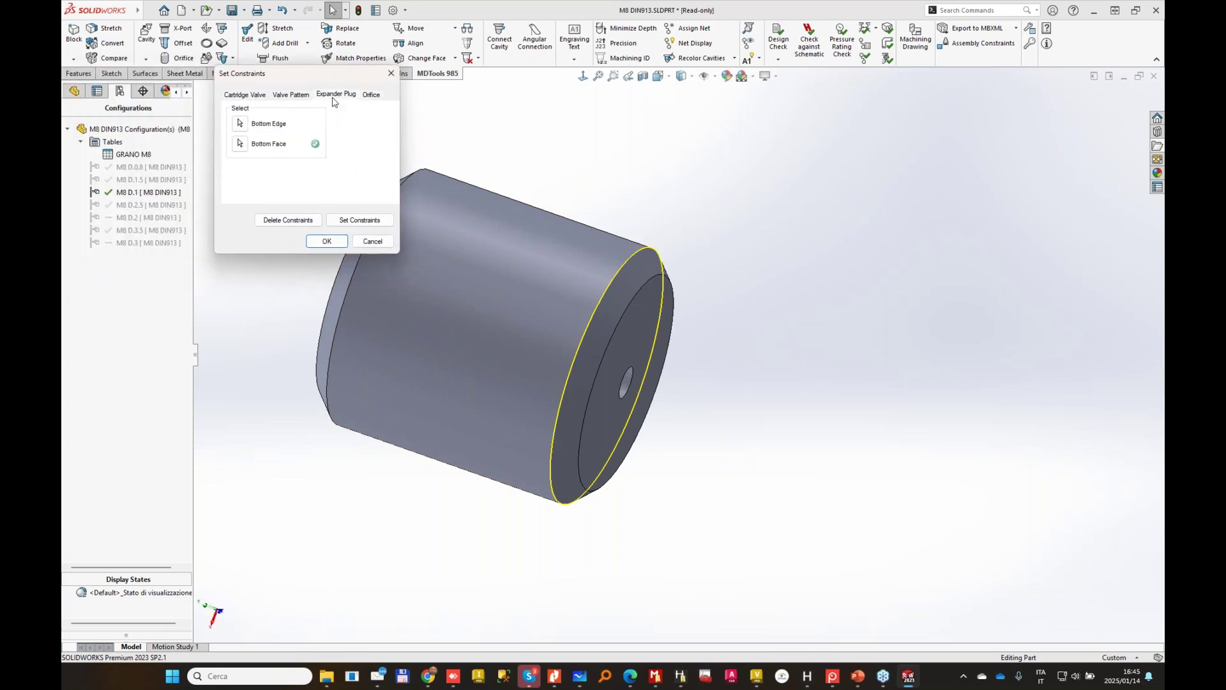
{"action": "left_click", "coordinate": [373, 94]}
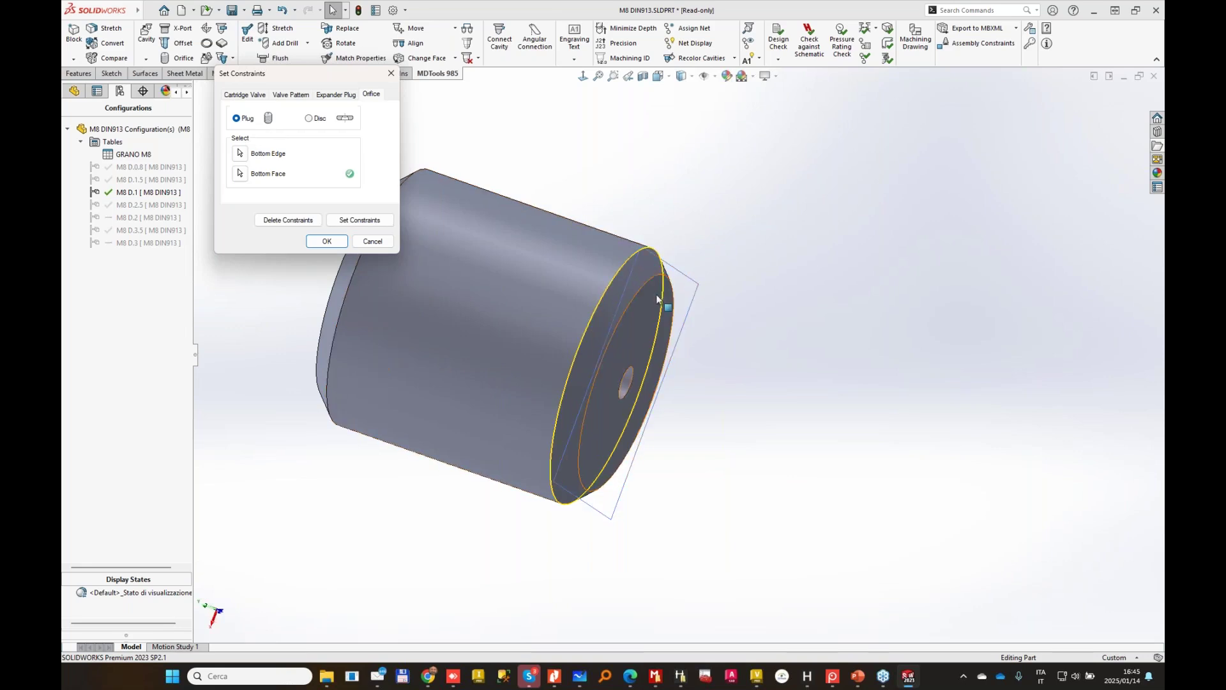
Close the M8 DIN913 part without saving and return to the Assem1 assembly.
{"action": "left_click", "coordinate": [1154, 78]}
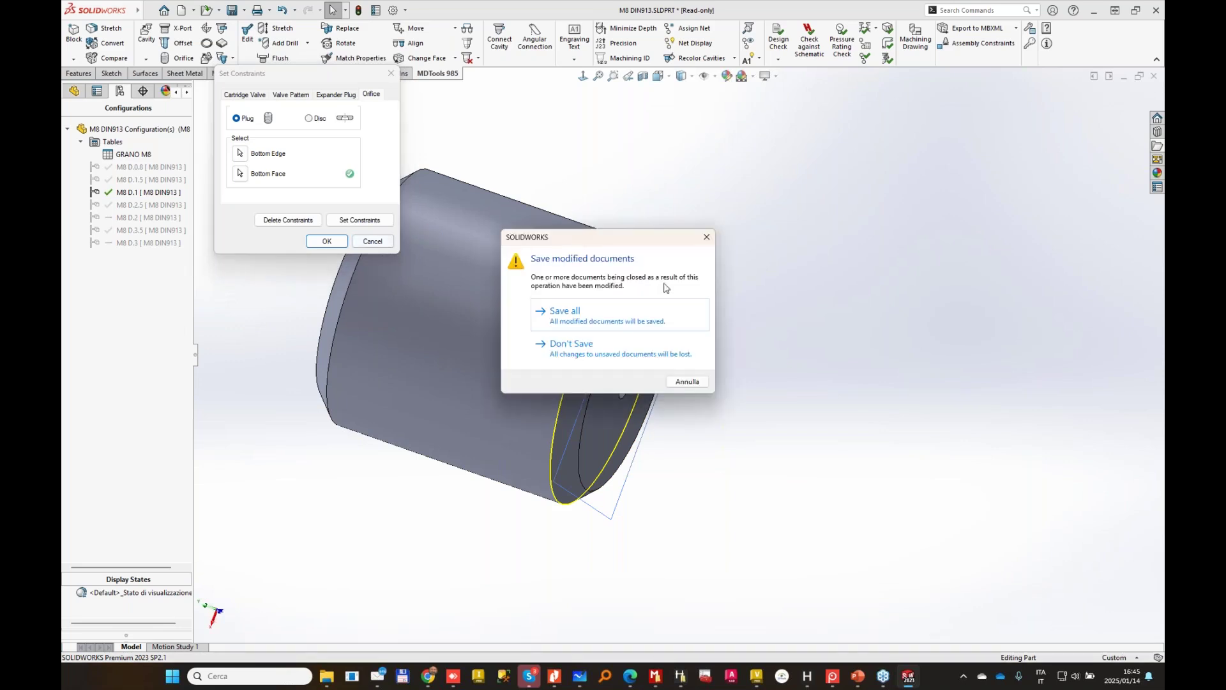
{"action": "left_click", "coordinate": [597, 355]}
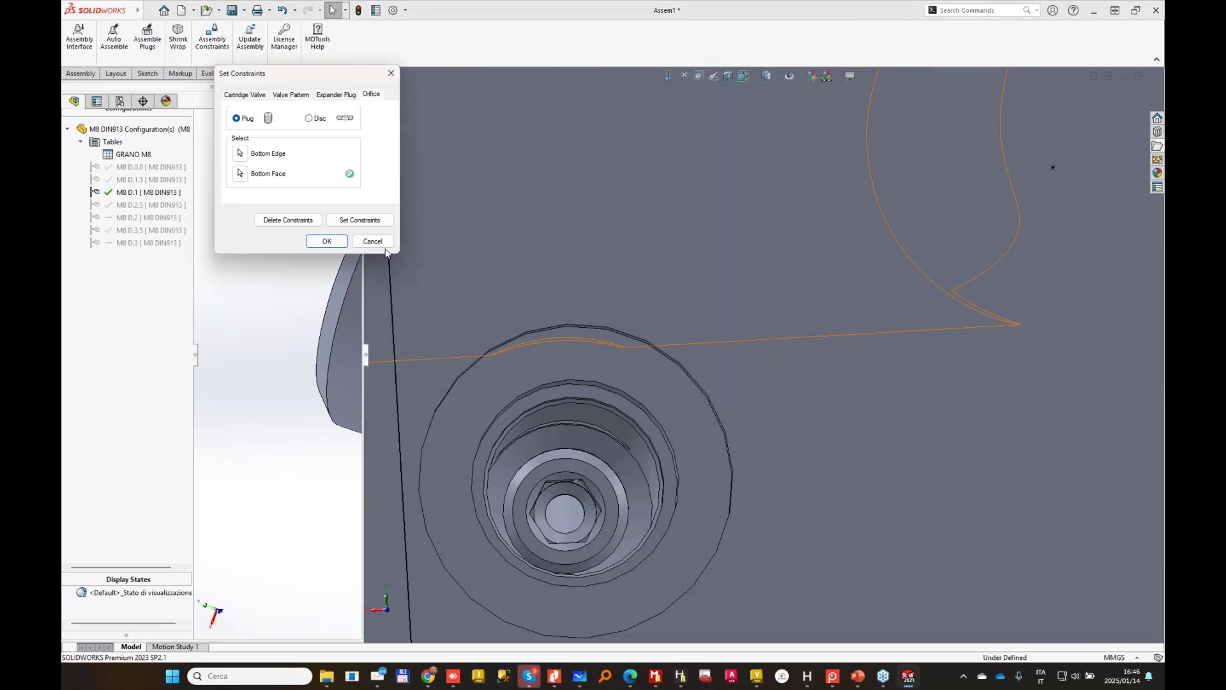
{"action": "scroll", "coordinate": [661, 451], "scroll_direction": "up", "scroll_amount": 5}
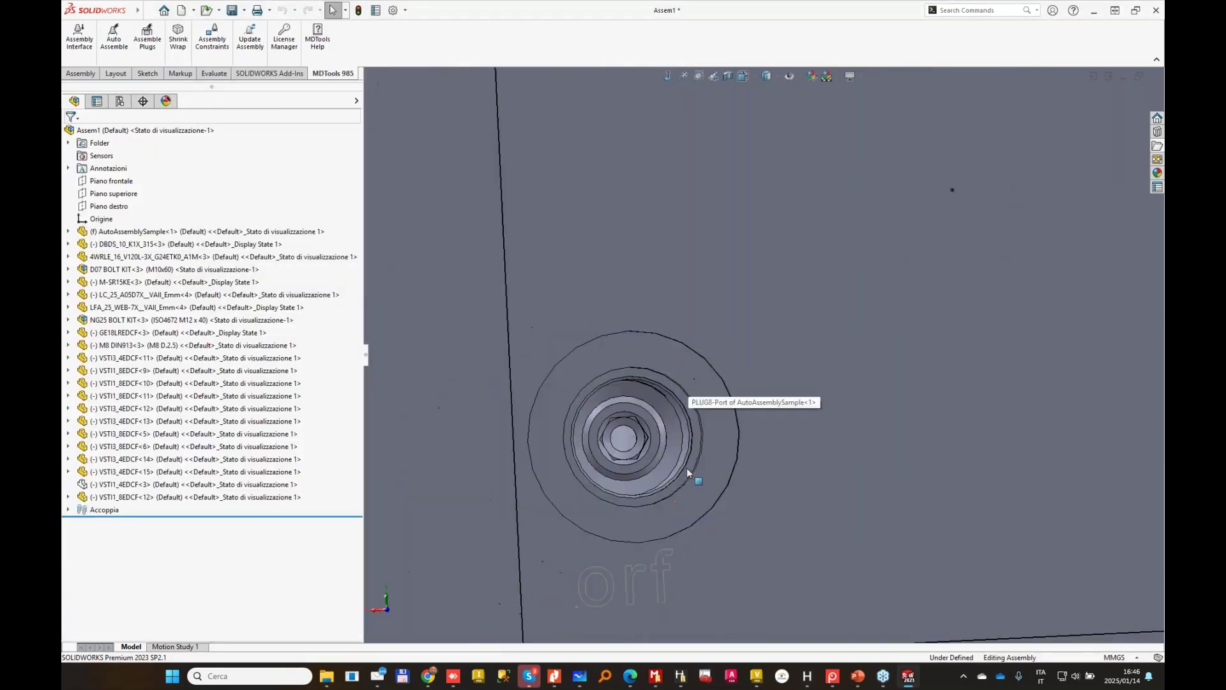
{"action": "scroll", "coordinate": [696, 447], "scroll_direction": "up", "scroll_amount": 8}
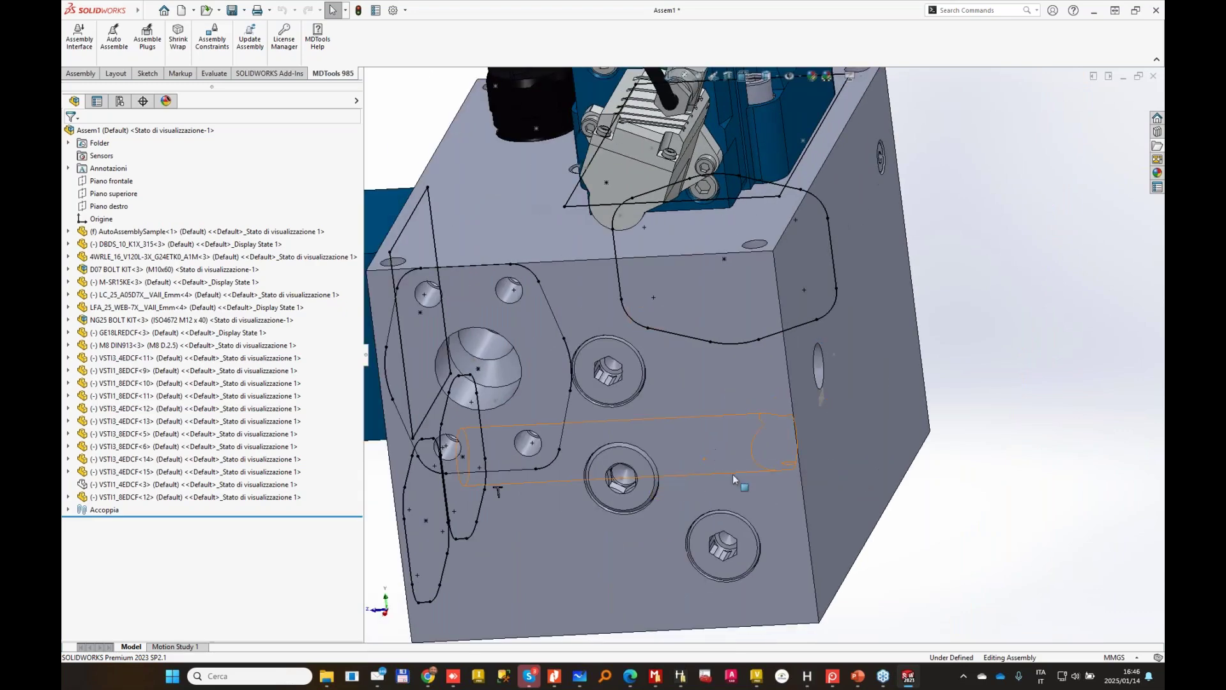
Delete the AutoAssemblySample block from the assembly, inspect the remaining valves and plugs, and undo the deletion.
{"action": "left_click", "coordinate": [773, 609]}
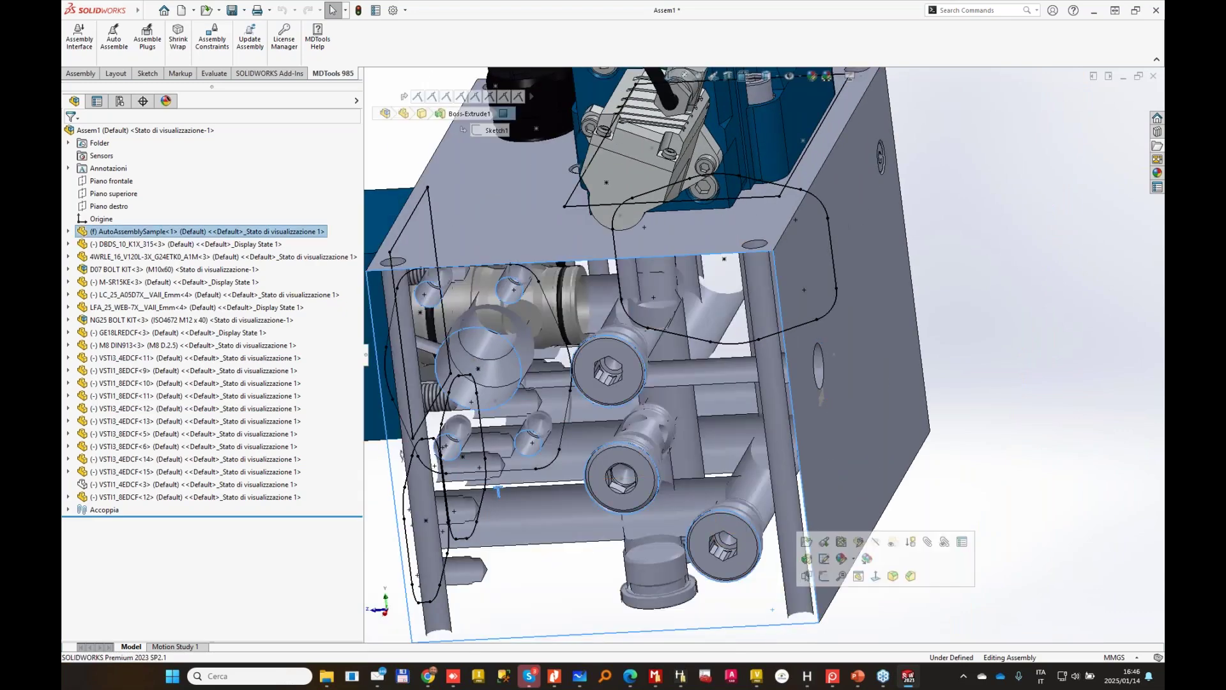
{"action": "scroll", "coordinate": [772, 609], "scroll_direction": "down", "scroll_amount": 10}
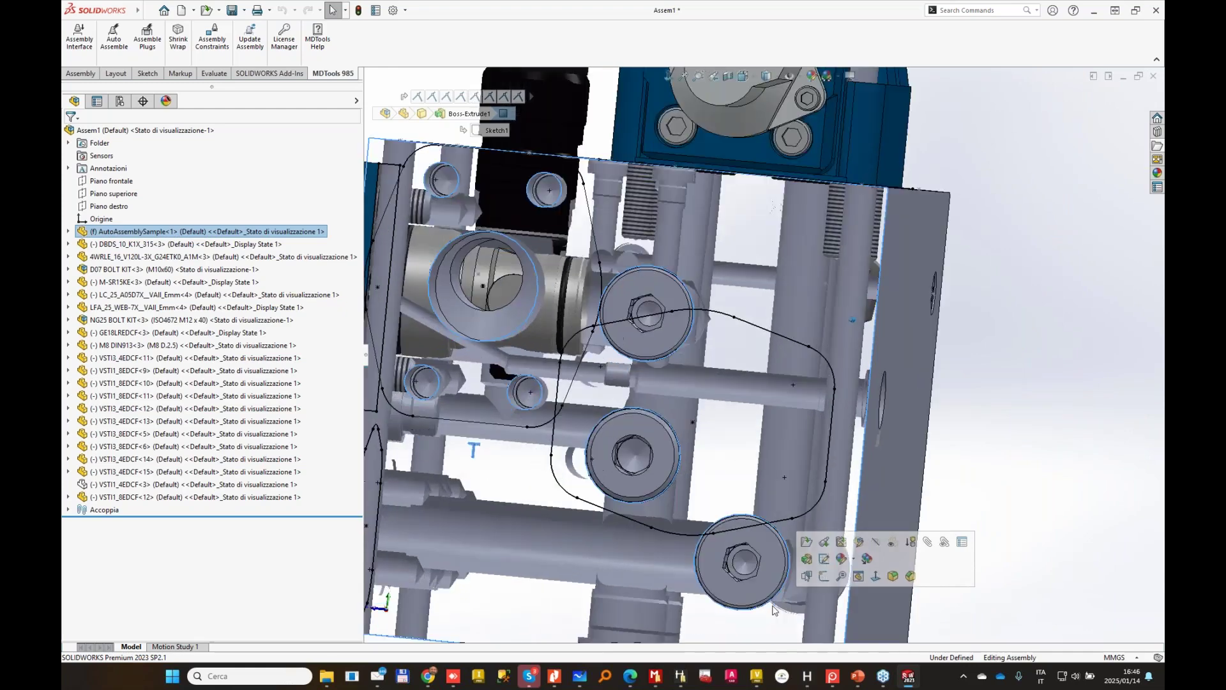
{"action": "scroll", "coordinate": [772, 604], "scroll_direction": "up", "scroll_amount": 10}
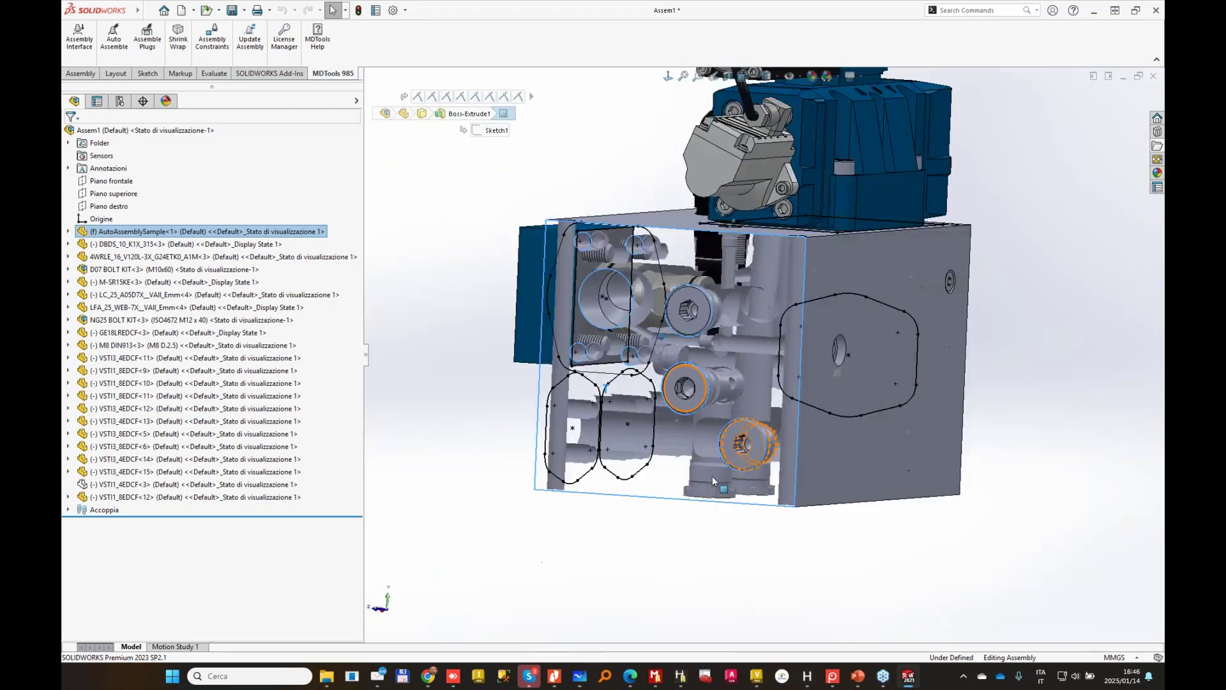
{"action": "right_click", "coordinate": [649, 485]}
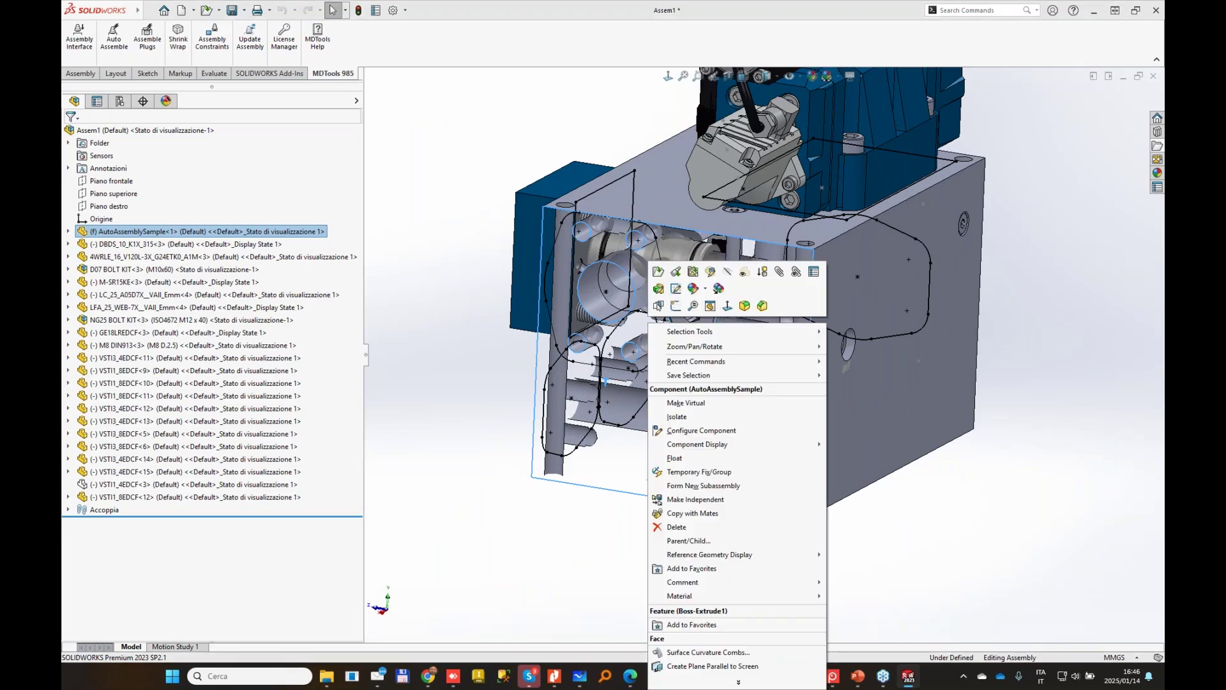
{"action": "left_click", "coordinate": [706, 530]}
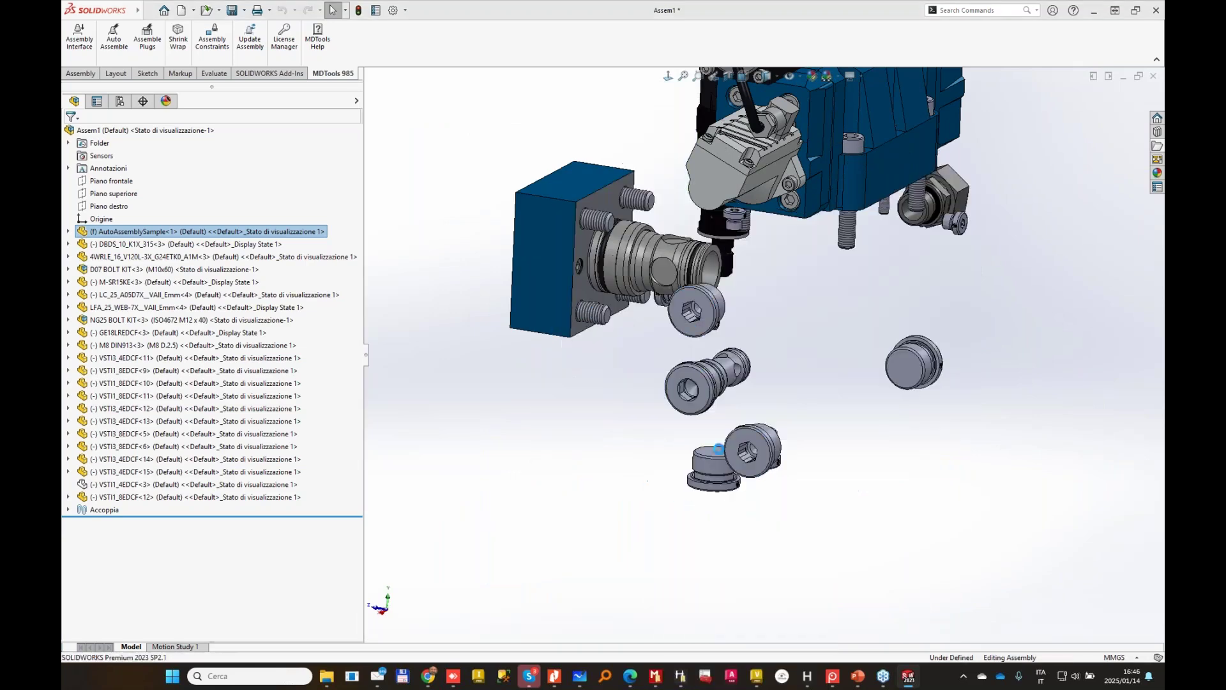
{"action": "scroll", "coordinate": [763, 412], "scroll_direction": "down", "scroll_amount": 3}
{"action": "scroll", "coordinate": [756, 414], "scroll_direction": "down", "scroll_amount": 2}
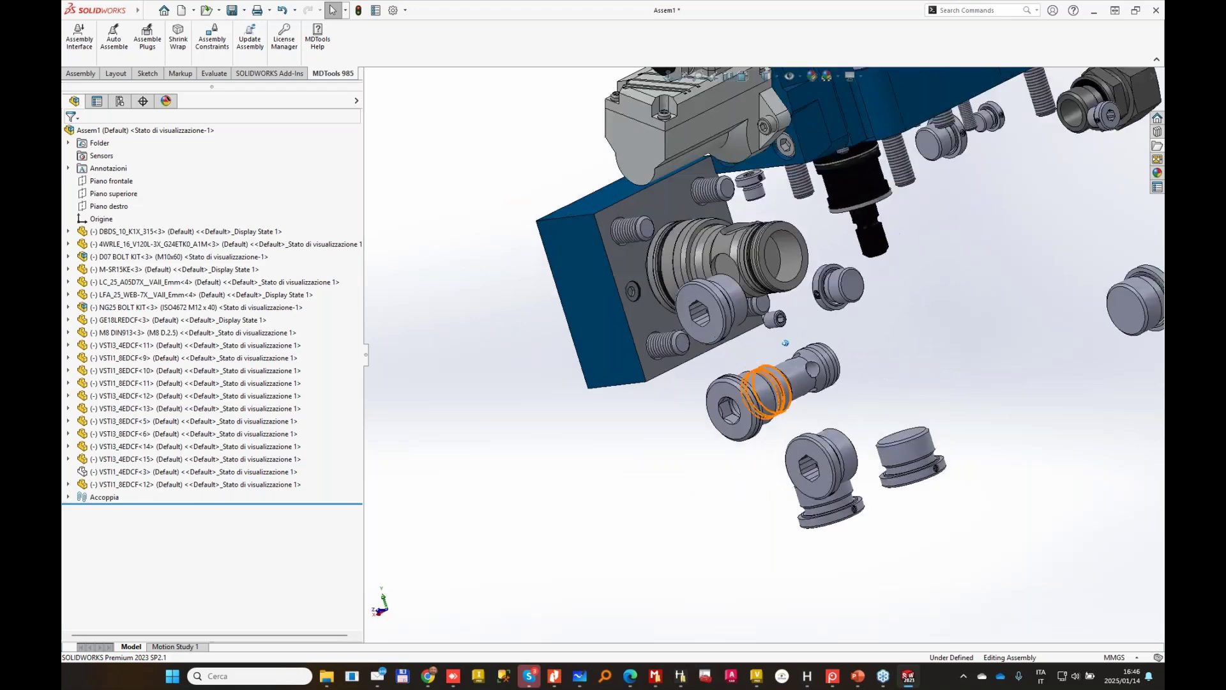
{"action": "middle_click_drag", "start_coordinate": [760, 416], "coordinate": [765, 422]}
{"action": "key", "text": "ctrl+z"}
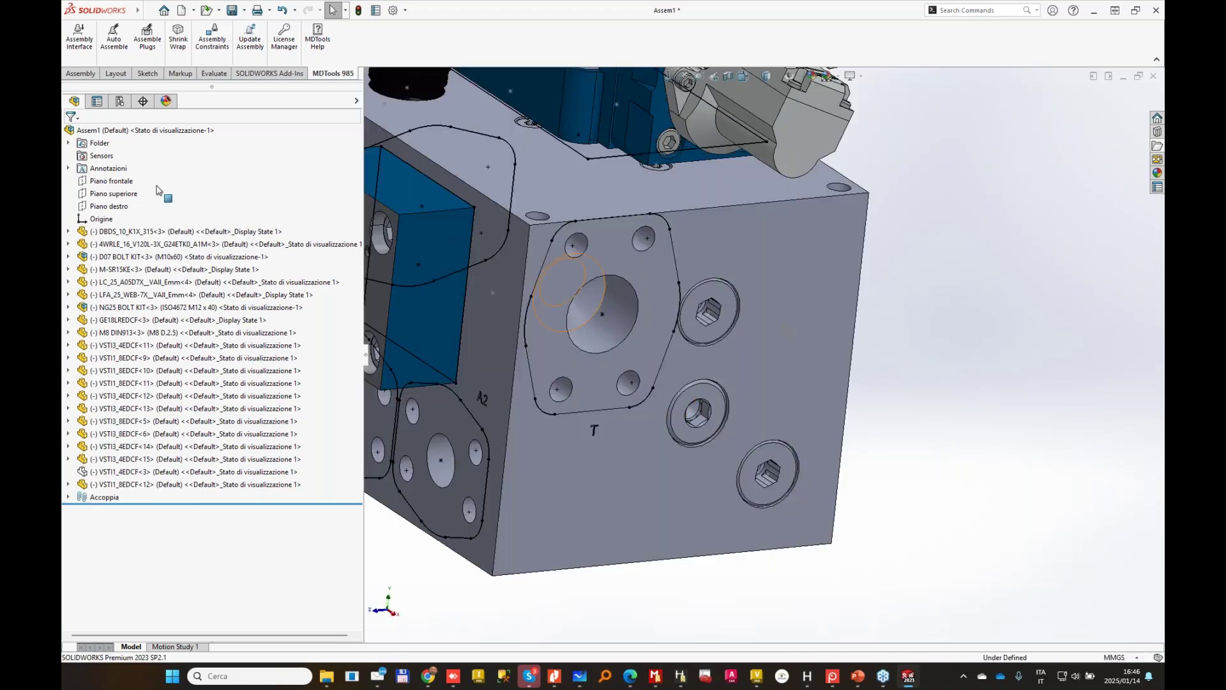
Remove the appearance from the AutoAssemblySample block to expose the channels and plugs inside it.
{"action": "left_click", "coordinate": [119, 233]}
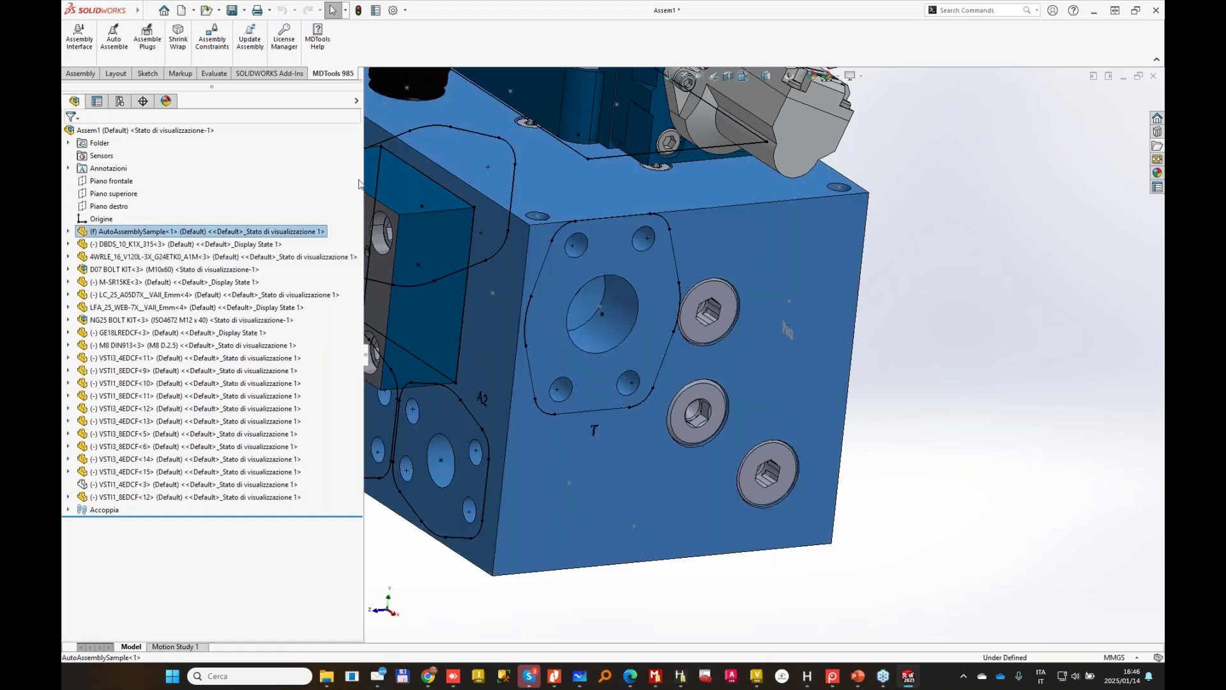
{"action": "left_click", "coordinate": [356, 100]}
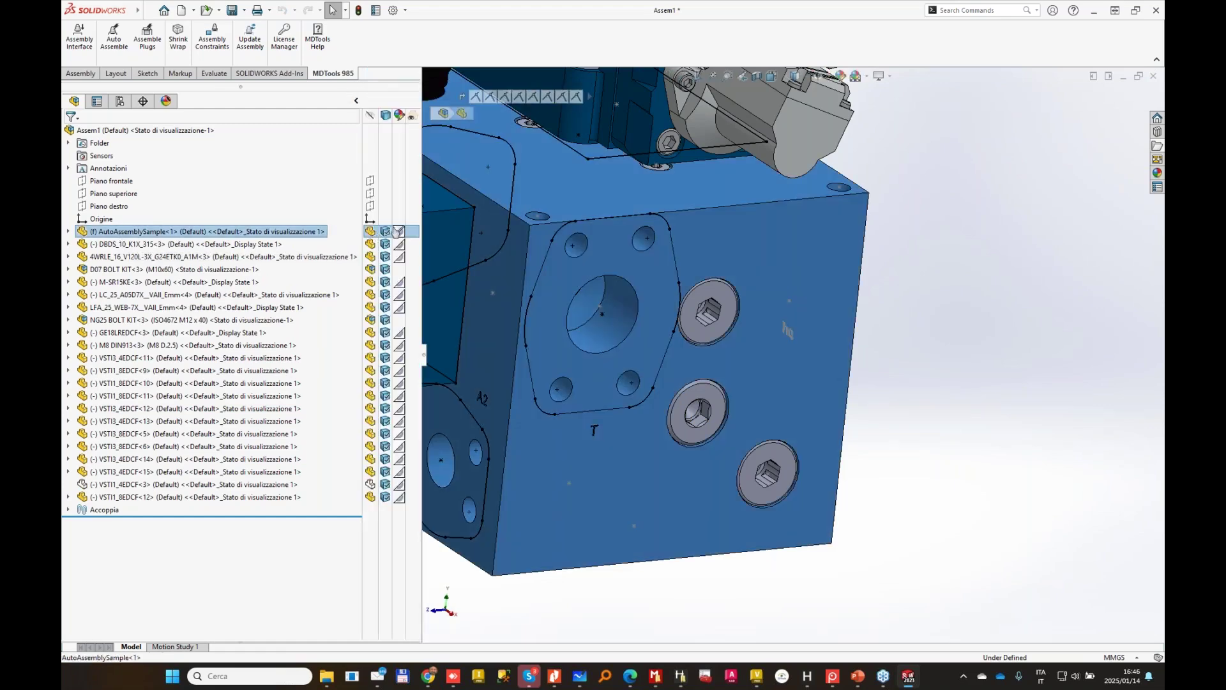
{"action": "left_click", "coordinate": [397, 231]}
{"action": "left_click", "coordinate": [446, 262]}
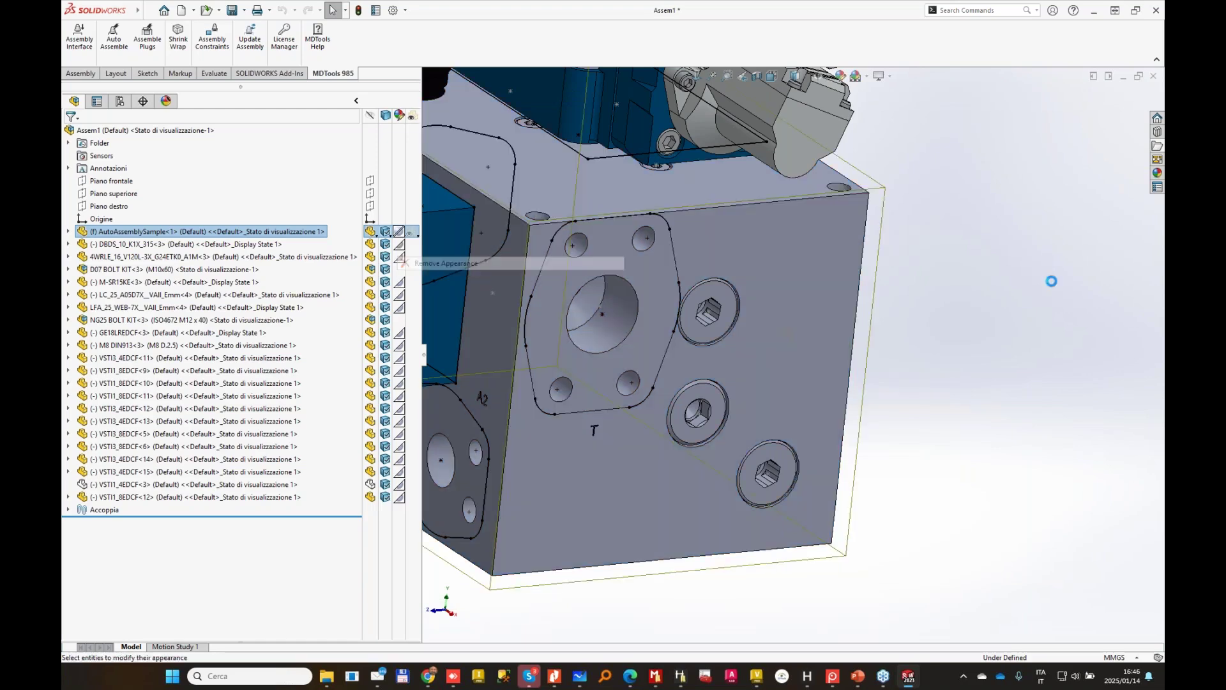
{"action": "scroll", "coordinate": [896, 318], "scroll_direction": "down", "scroll_amount": 8}
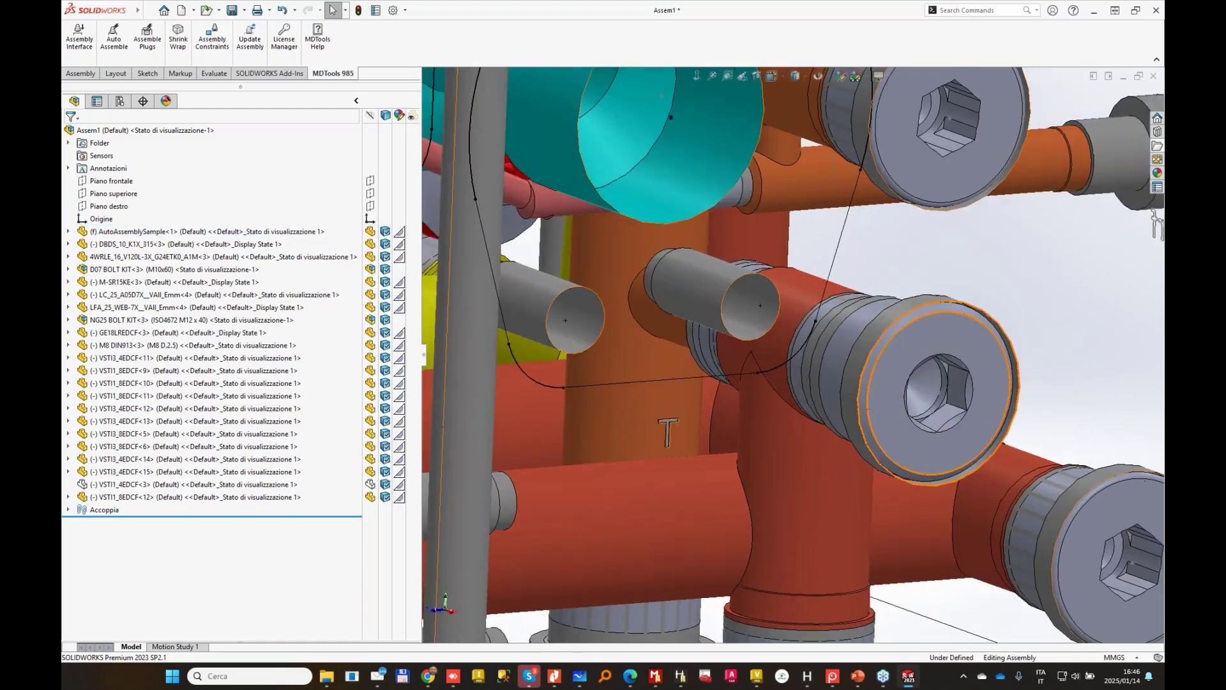
{"action": "scroll", "coordinate": [896, 318], "scroll_direction": "down", "scroll_amount": 2}
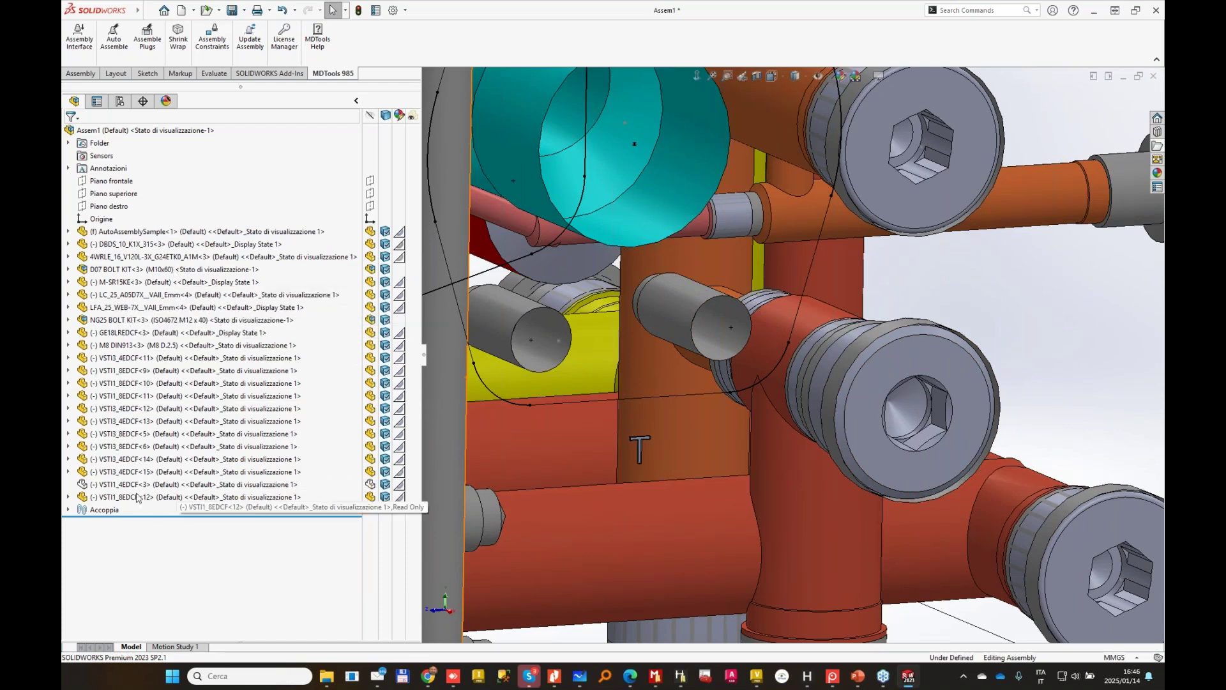
Inspect the concentric mate between the AutoAssemblySample block and the M8 DIN913 orifice plug, close up at the plug's edge.
{"action": "left_click", "coordinate": [176, 348]}
{"action": "scroll", "coordinate": [128, 485], "scroll_direction": "down", "scroll_amount": 15}
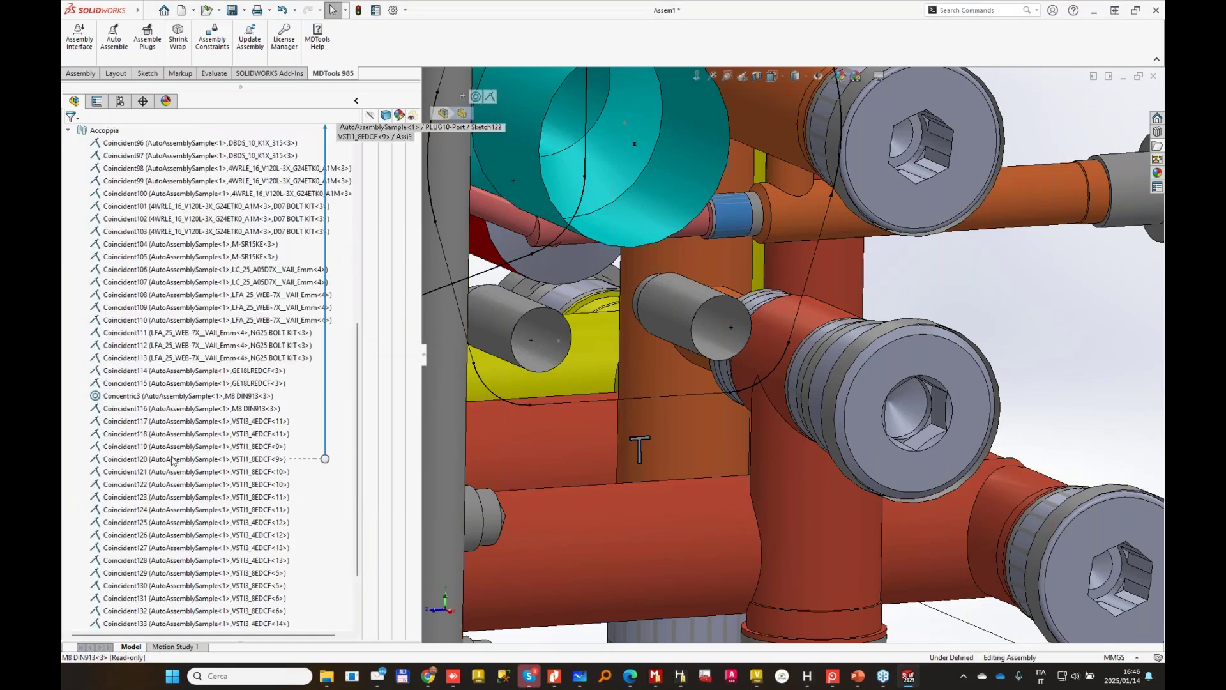
{"action": "scroll", "coordinate": [216, 446], "scroll_direction": "down", "scroll_amount": 1}
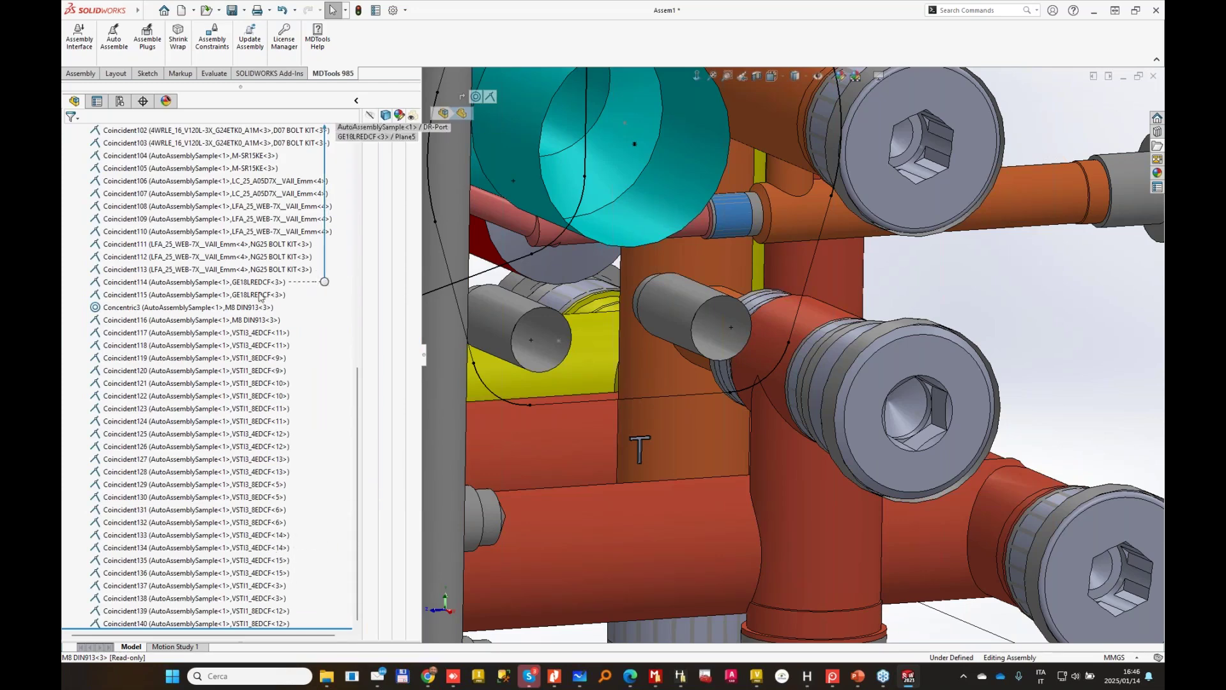
{"action": "left_click", "coordinate": [217, 307]}
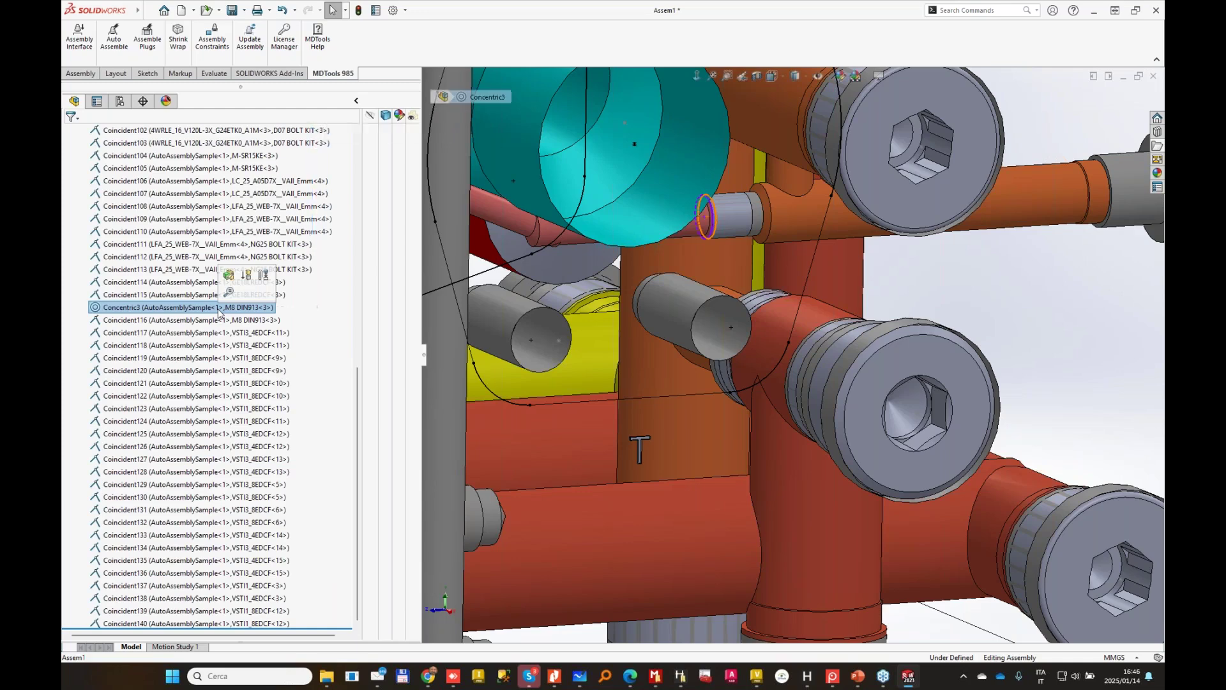
{"action": "left_click_drag", "start_coordinate": [585, 276], "coordinate": [603, 281]}
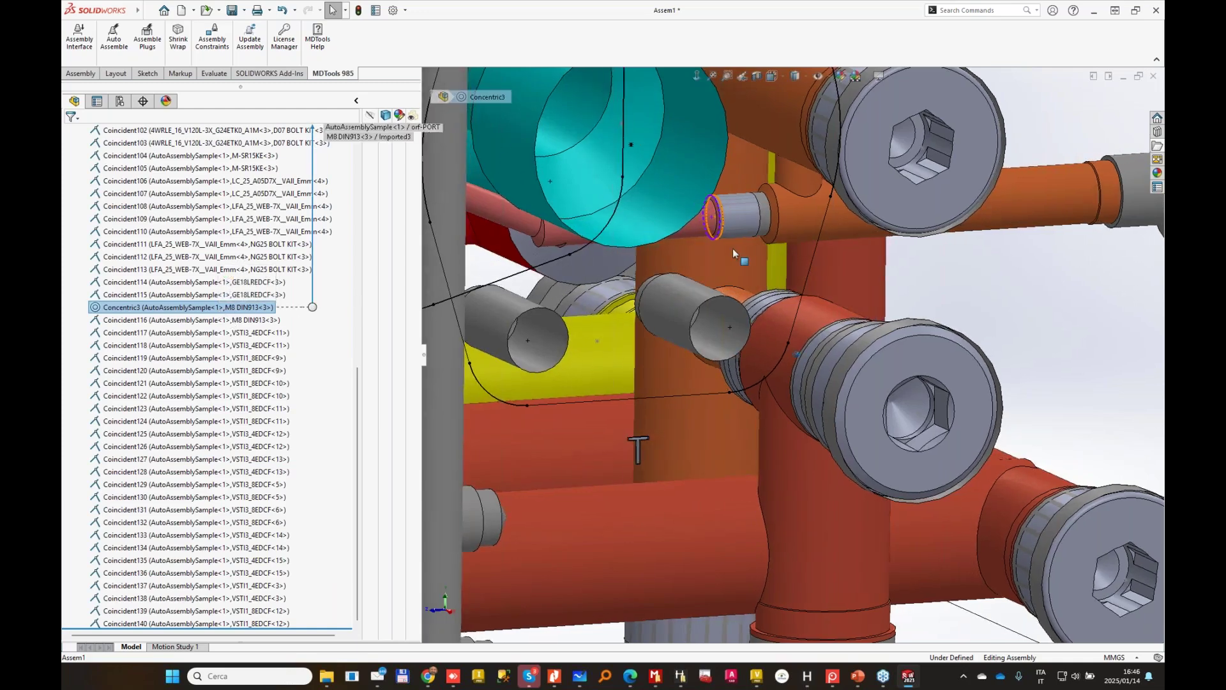
{"action": "scroll", "coordinate": [733, 248], "scroll_direction": "down", "scroll_amount": 5}
{"action": "scroll", "coordinate": [843, 249], "scroll_direction": "down", "scroll_amount": 5}
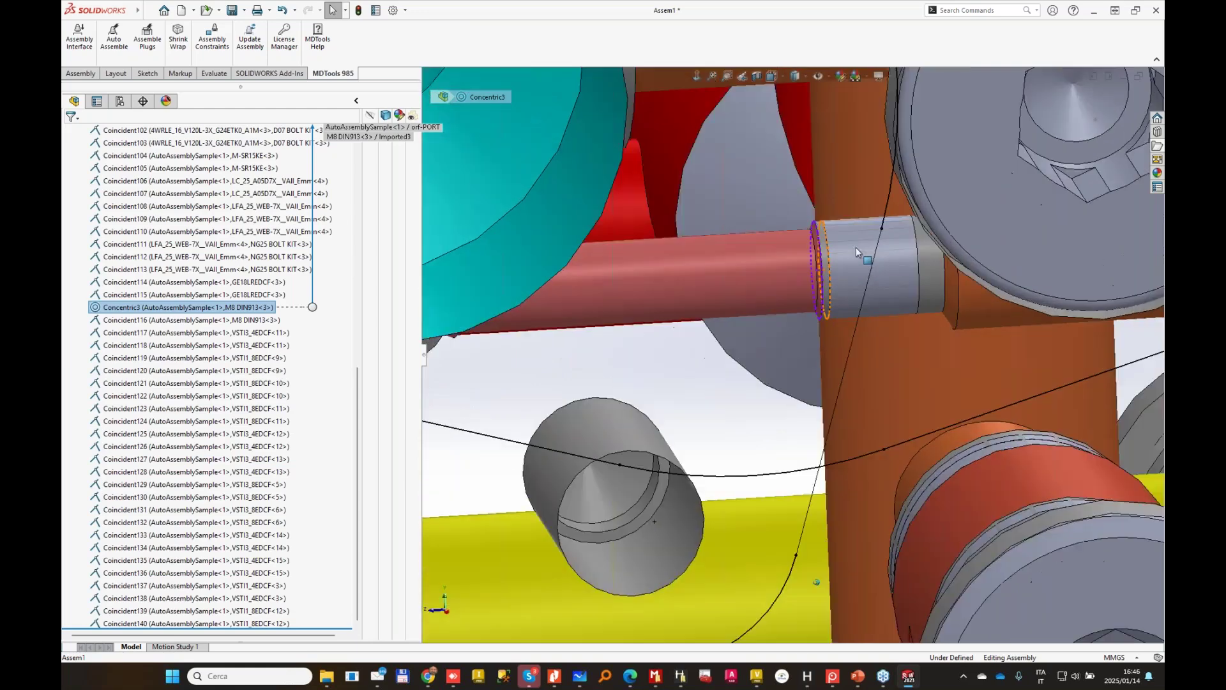
{"action": "middle_click_drag", "start_coordinate": [745, 195], "coordinate": [709, 211]}
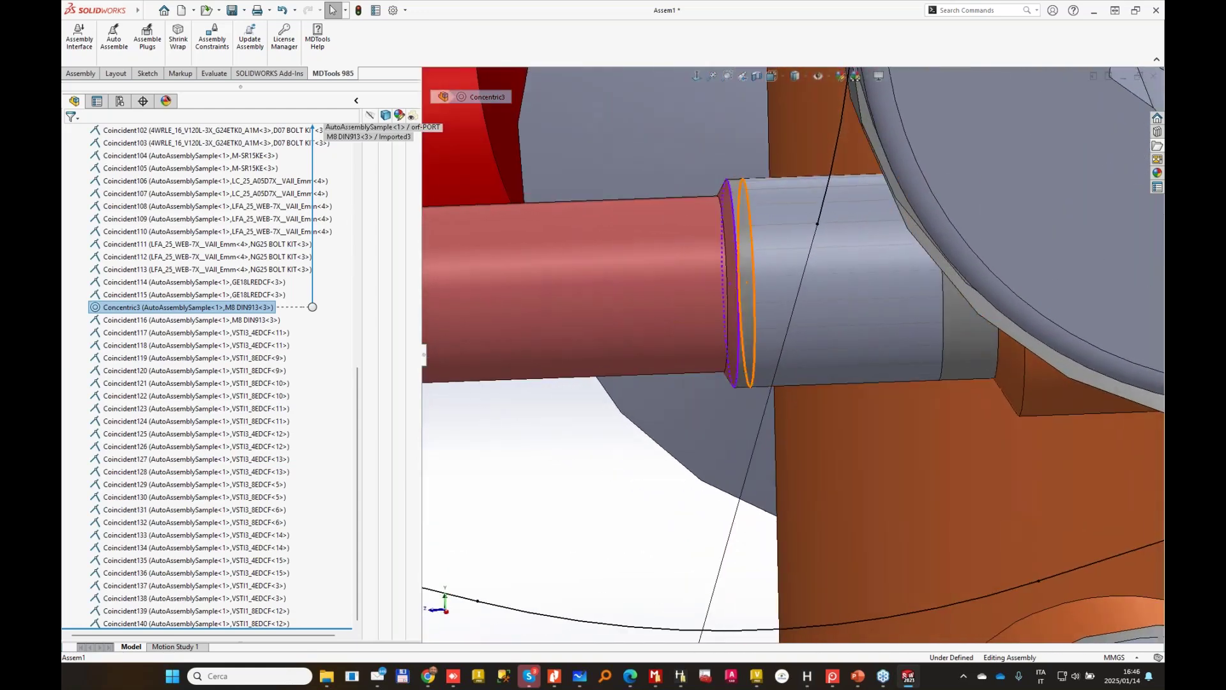
Compare the M8 DIN913 plug's coincident mate with its concentric mate at the orifice port, and clear the selection.
{"action": "left_click", "coordinate": [181, 320]}
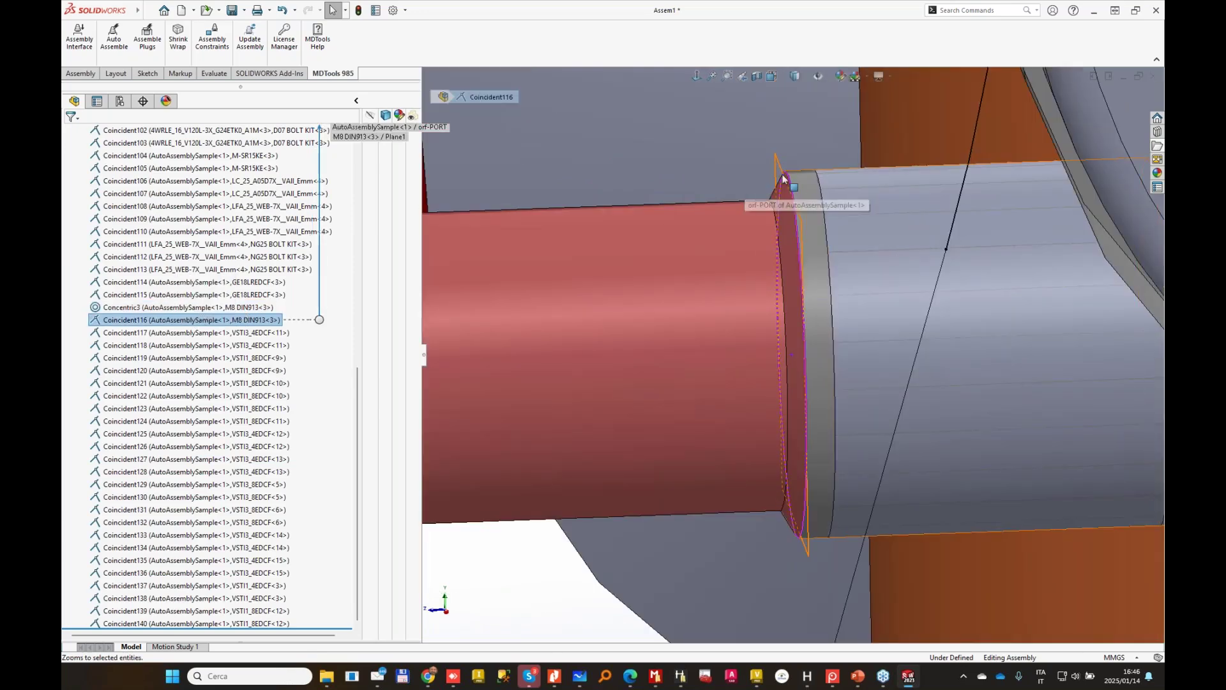
{"action": "left_click", "coordinate": [131, 308]}
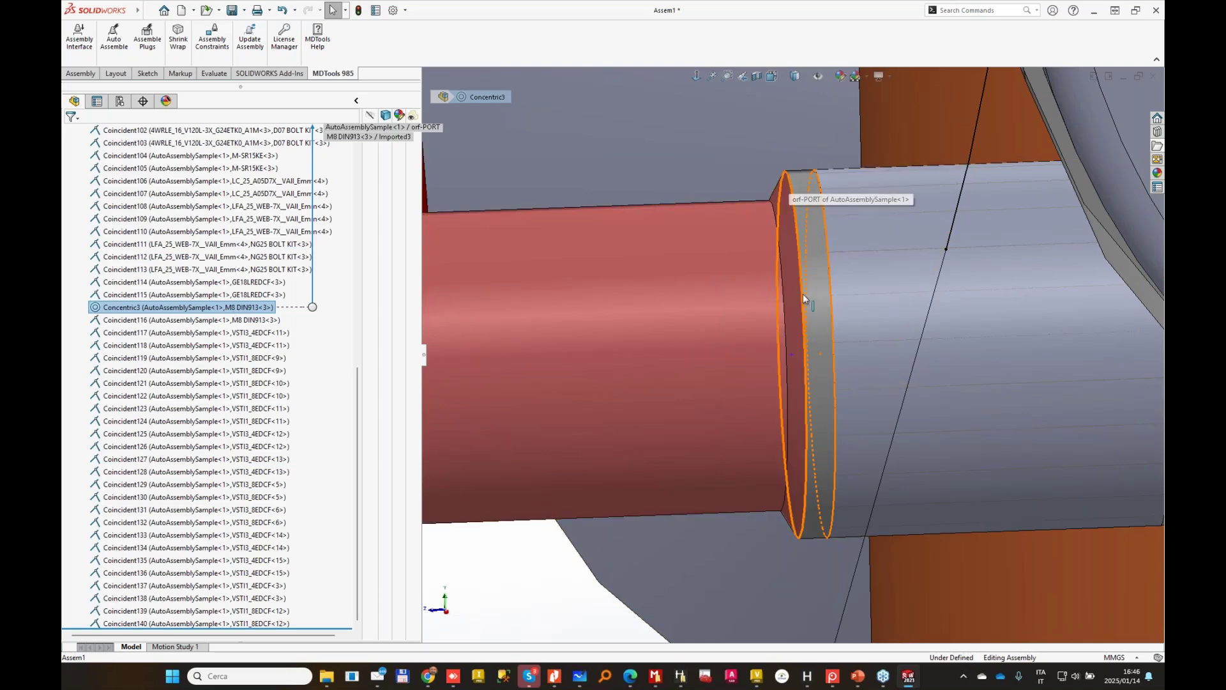
{"action": "scroll", "coordinate": [806, 255], "scroll_direction": "up", "scroll_amount": 6}
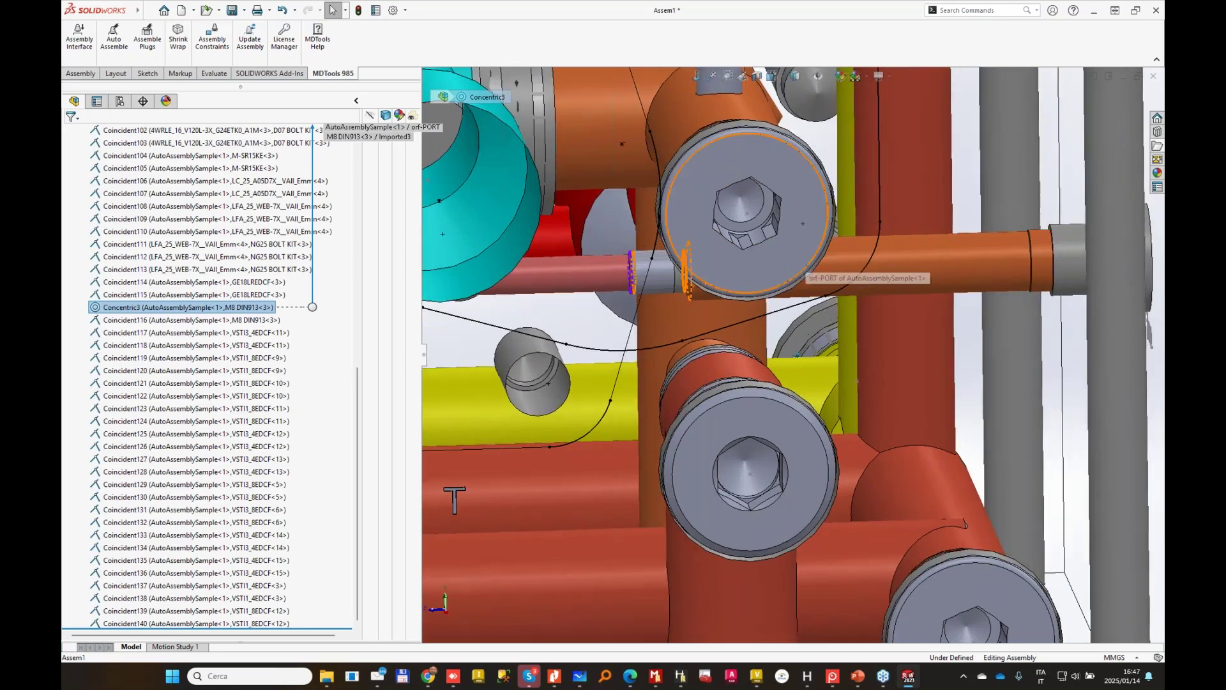
{"action": "key", "text": "Escape"}
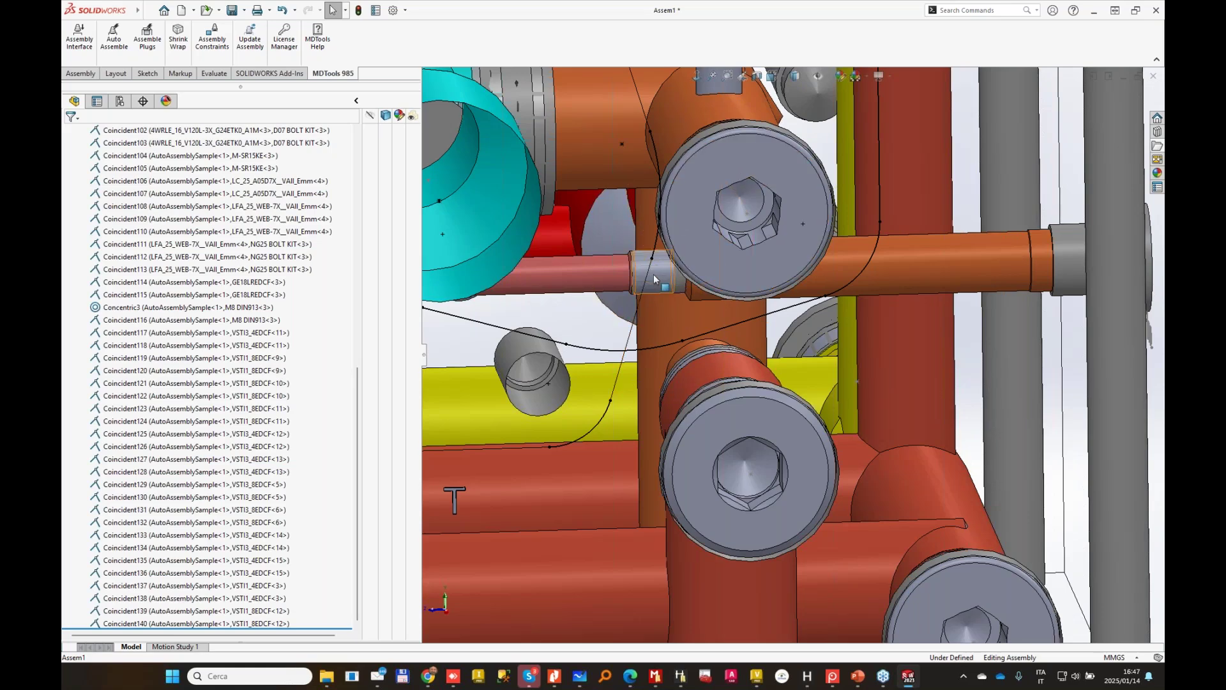
Examine the orifice plug inside the see-through block, and the complete assembly of valves, plugs and channels from several sides.
{"action": "left_click", "coordinate": [653, 274]}
{"action": "key", "text": "ctrl+8"}
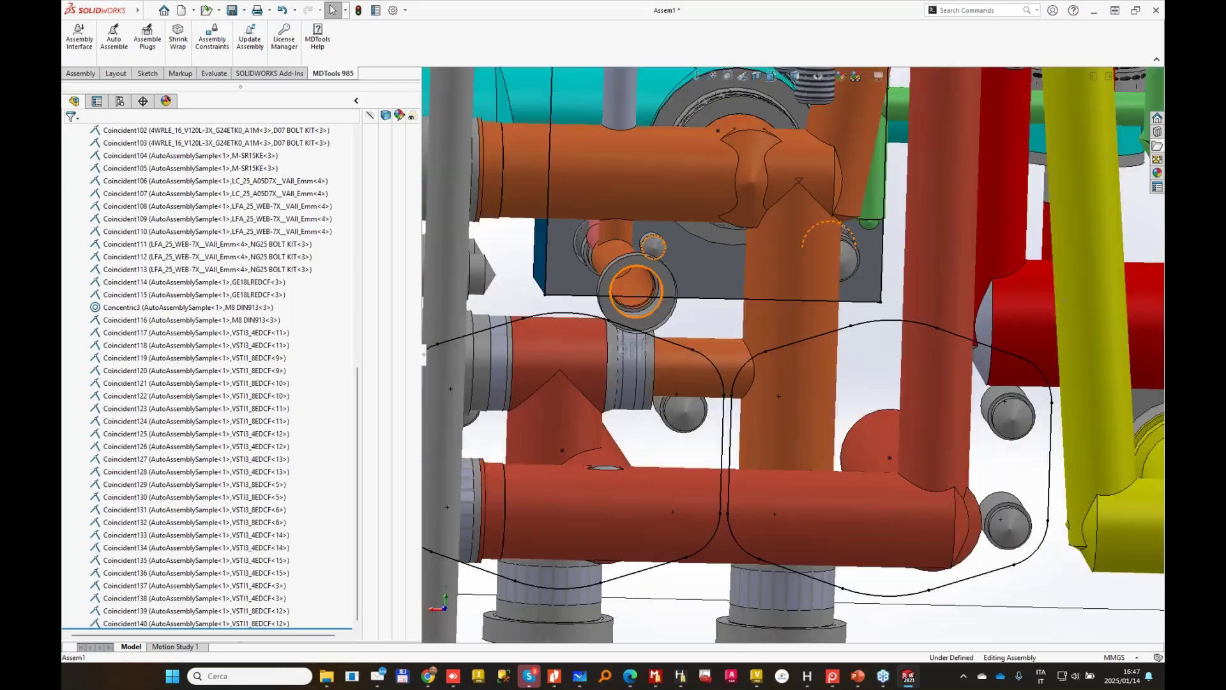
{"action": "key", "text": "ctrl+shift+z"}
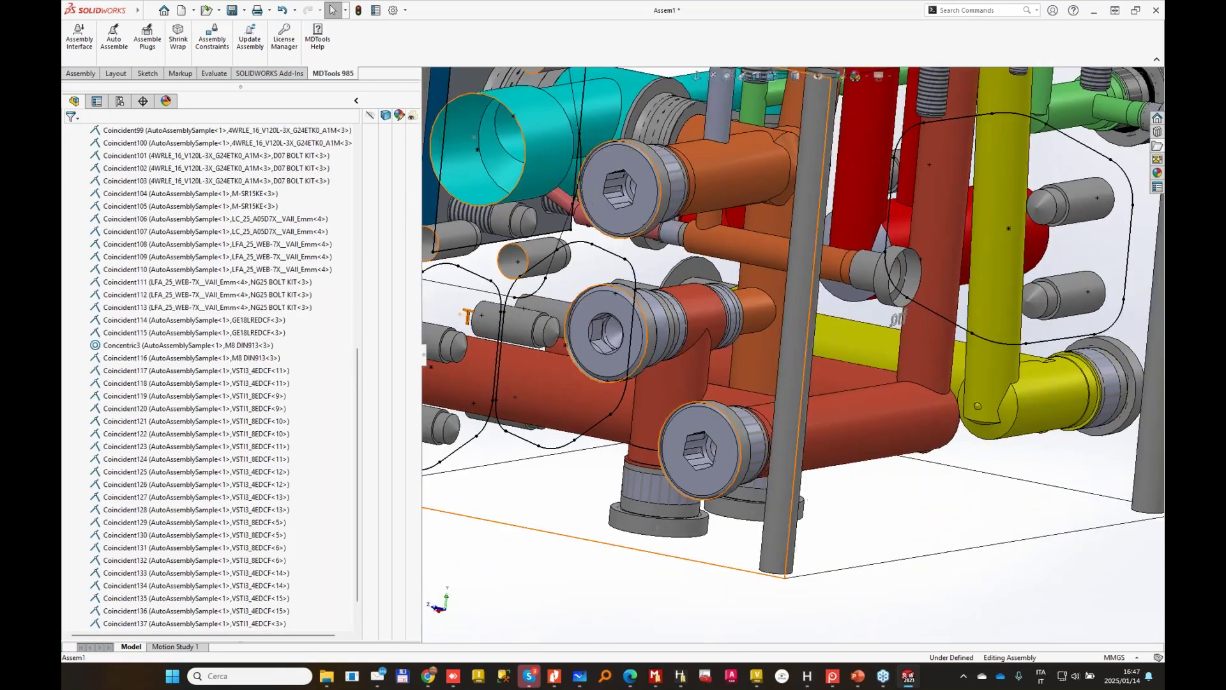
{"action": "key", "text": "ctrl+shift+z"}
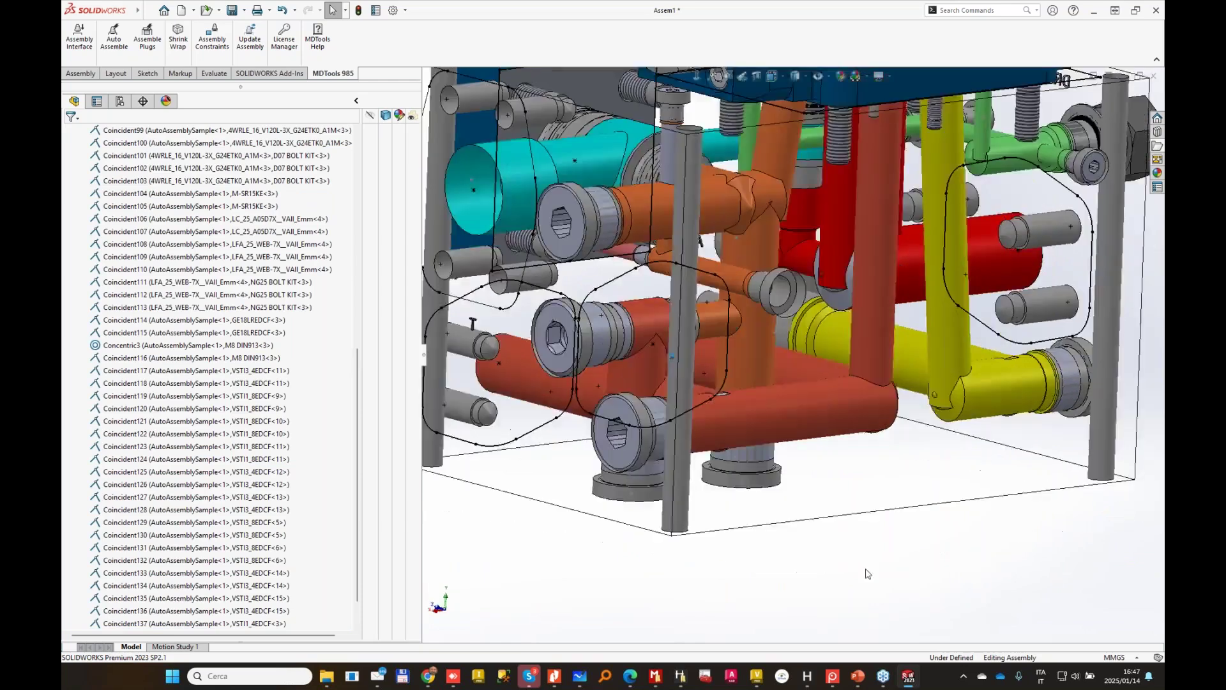
{"action": "key", "text": "ctrl+shift+z"}
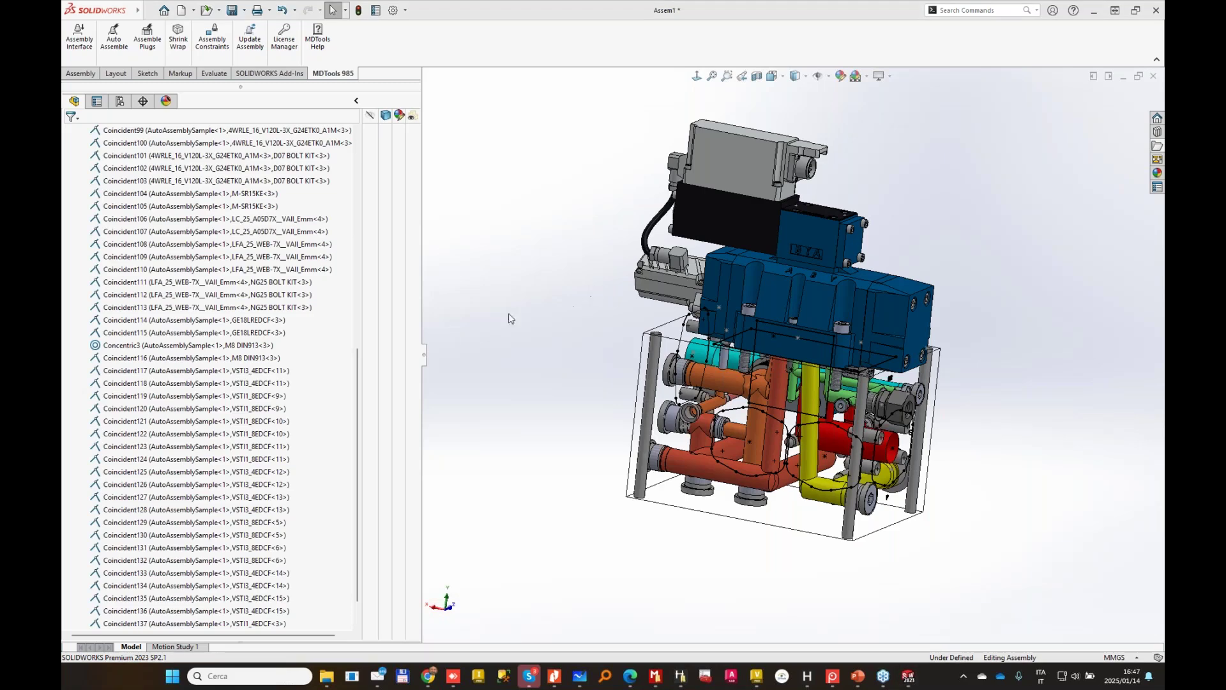
{"action": "key", "text": "ctrl+shift+z"}
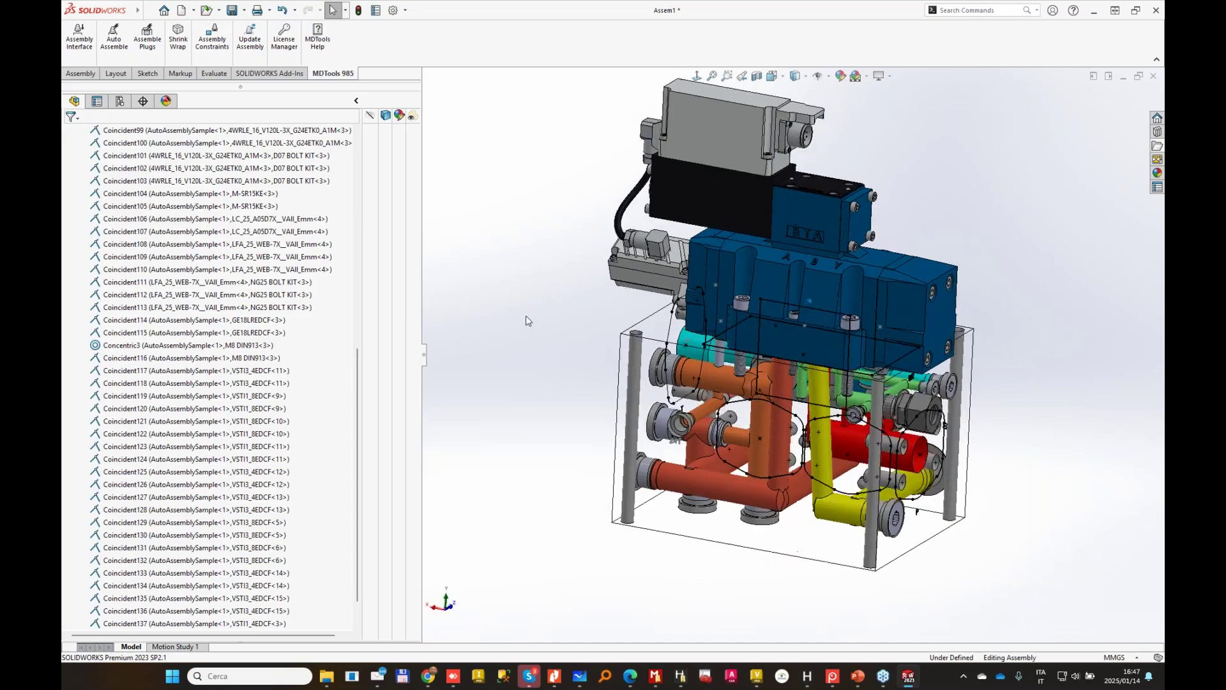
{"action": "key", "text": "ctrl+shift+z"}
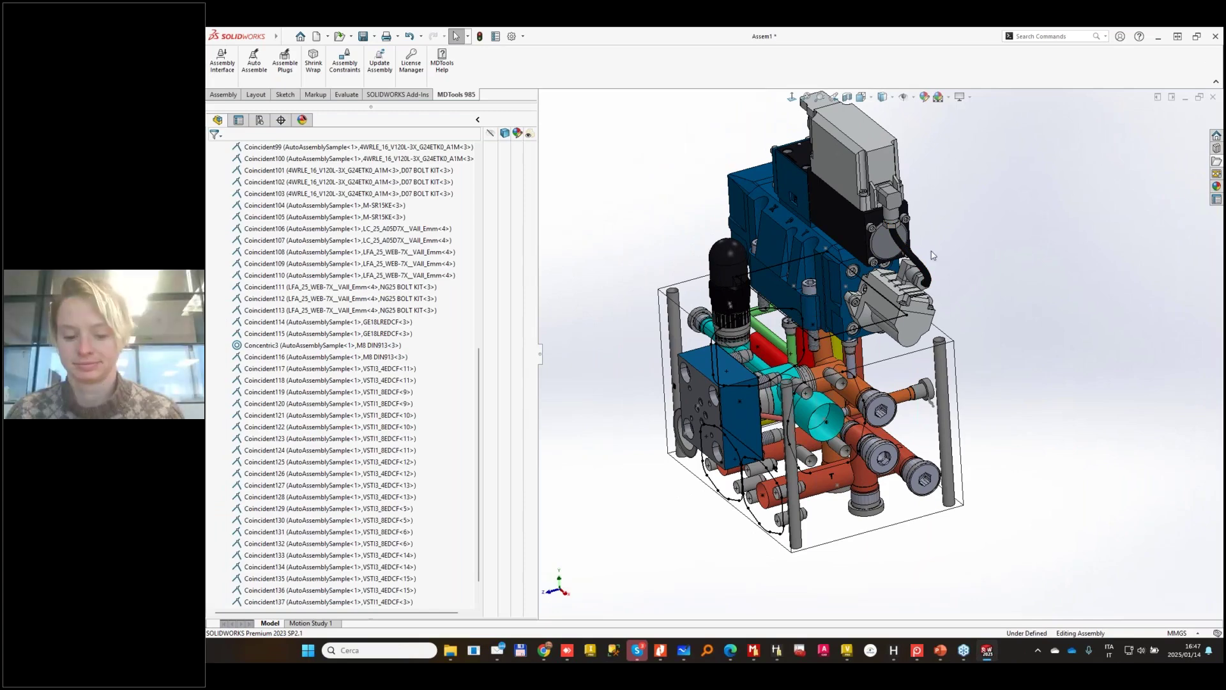
{"action": "key", "text": "ctrl+shift+z"}
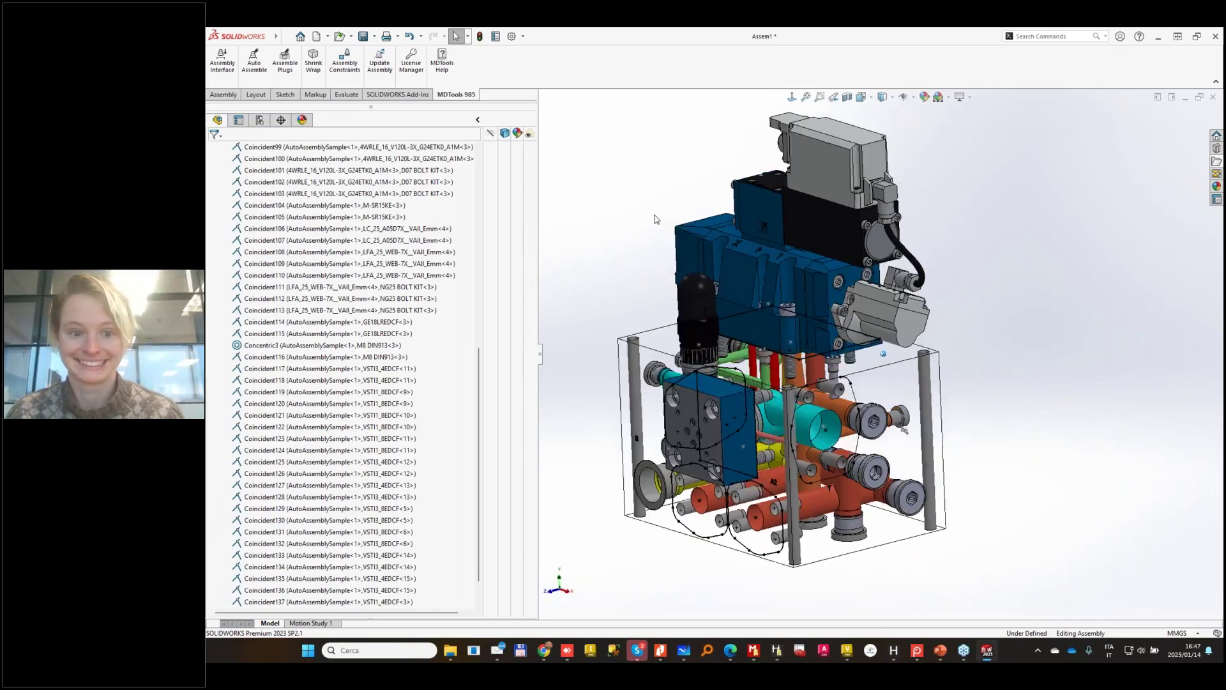
{"action": "key", "text": "ctrl+shift+z"}
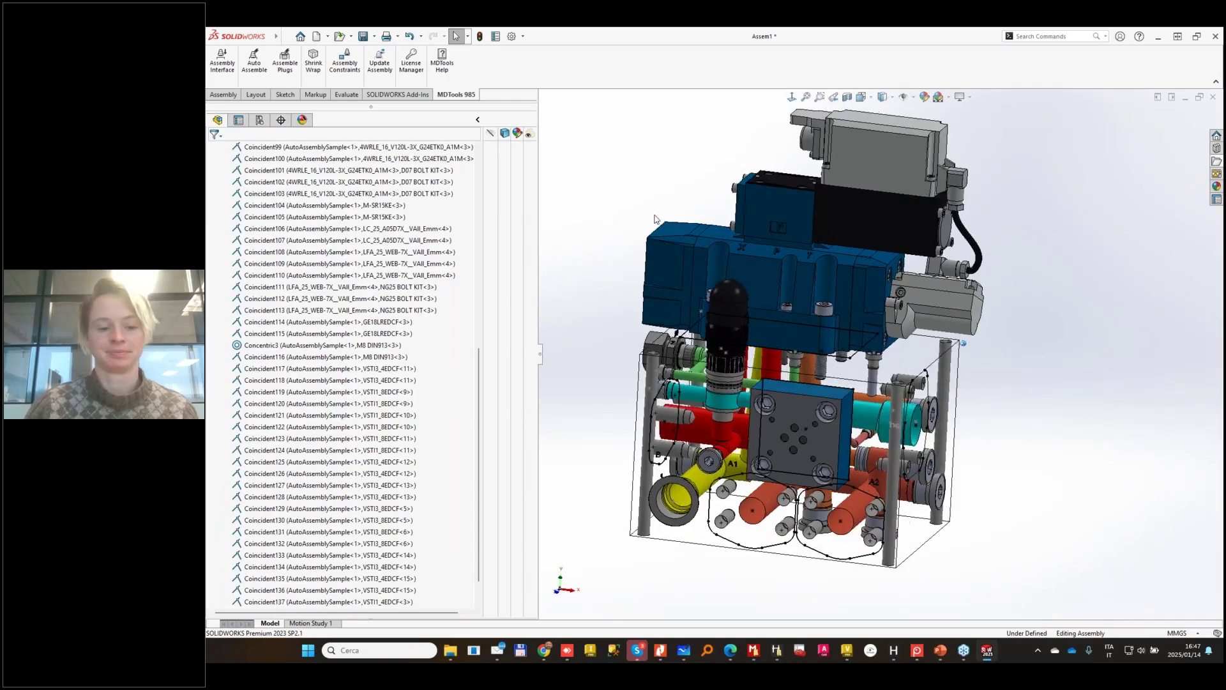